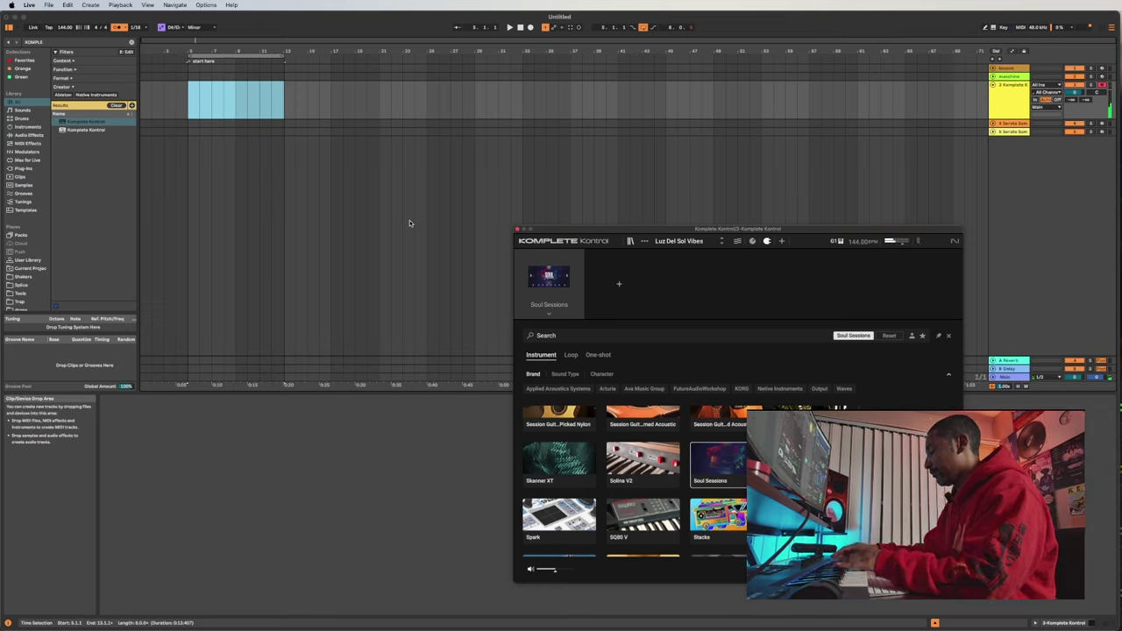
{"action": "key", "text": "F9"}
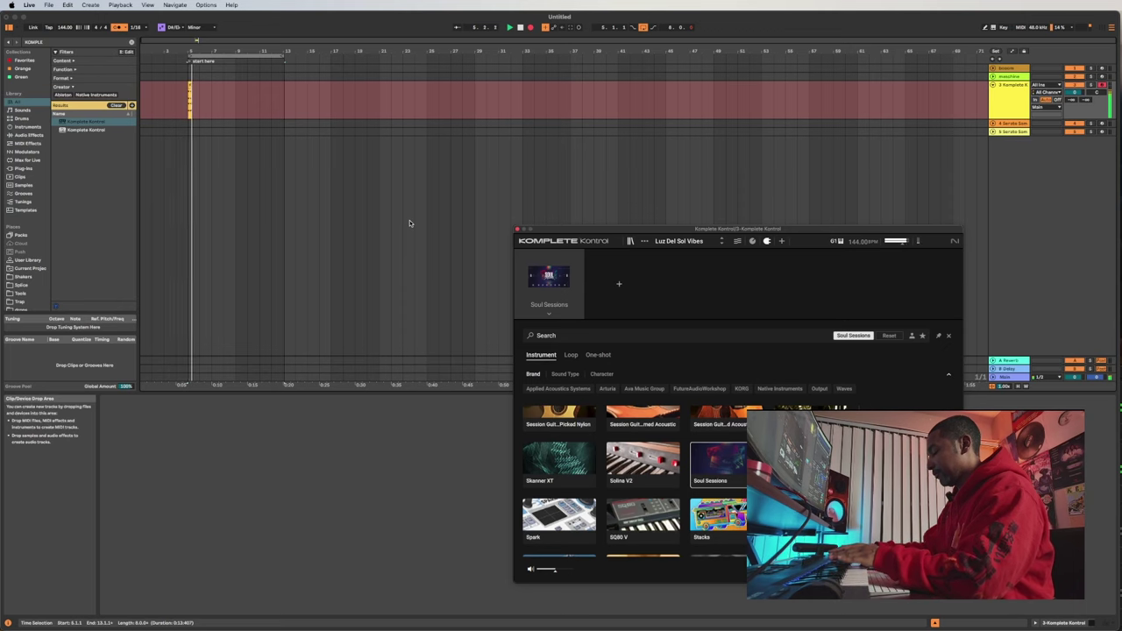
{"action": "key", "text": "space"}
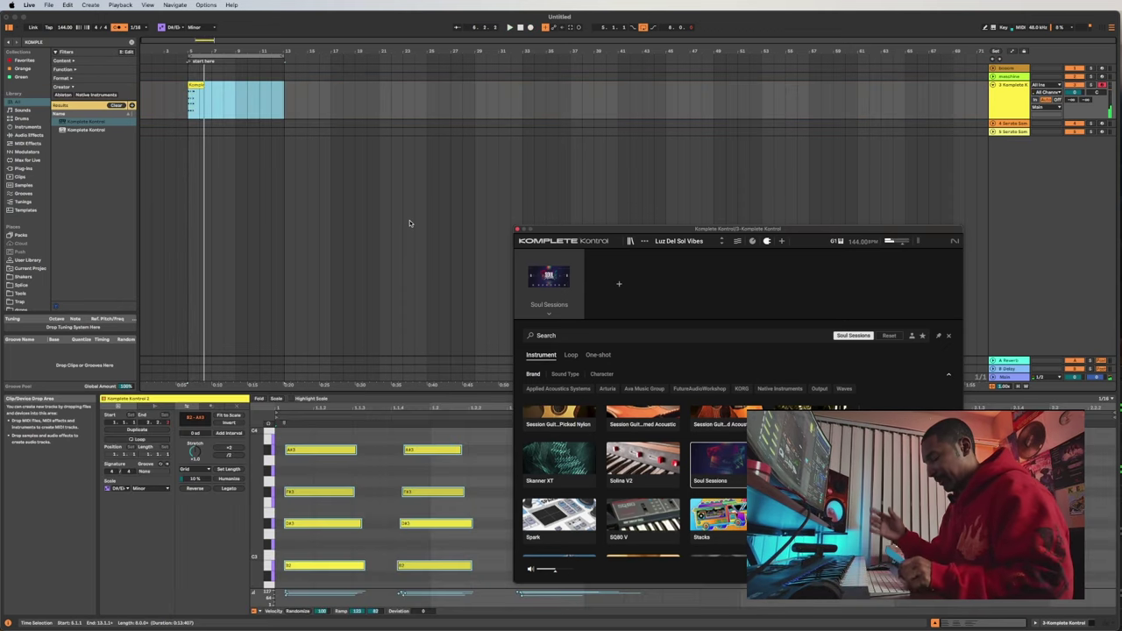
{"action": "key", "text": "Delete"}
- Record a chord progression from bar 5 to about bar 13 on the Komplete Kontrol track with the Luz Del Sol Vibes preset
{"action": "key", "text": "F9"}
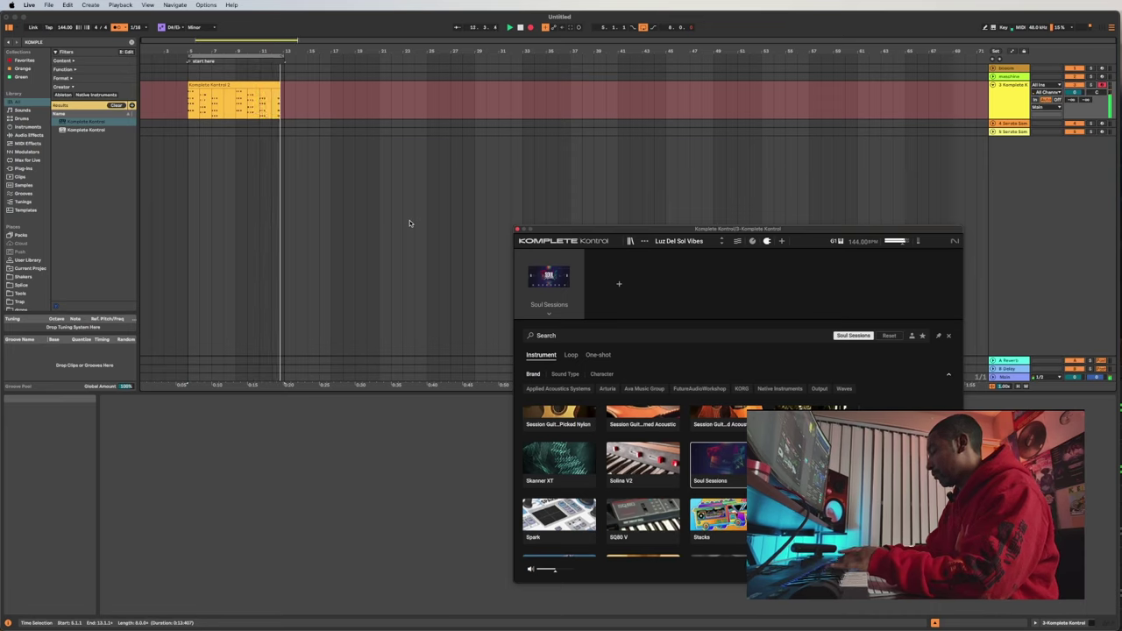
{"action": "key", "text": "space"}
{"action": "left_click", "coordinate": [262, 105]}
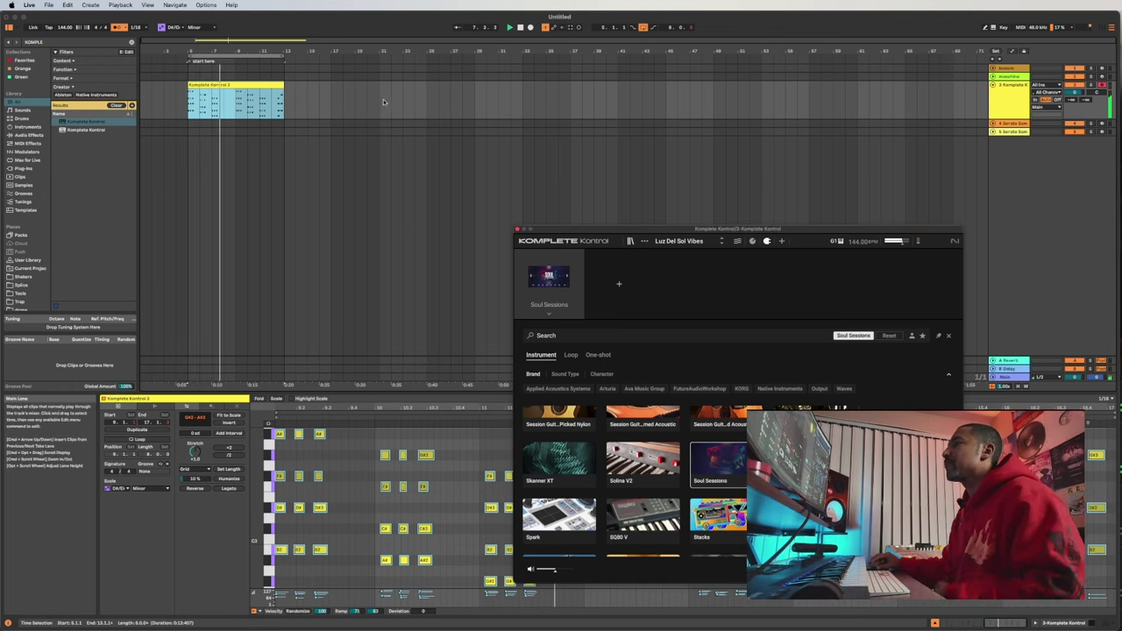
- Move the plugin window off the clip and adjust the timing of the chord hits in bar 13 of the note editor
{"action": "left_click_drag", "start_coordinate": [656, 230], "coordinate": [642, 85]}
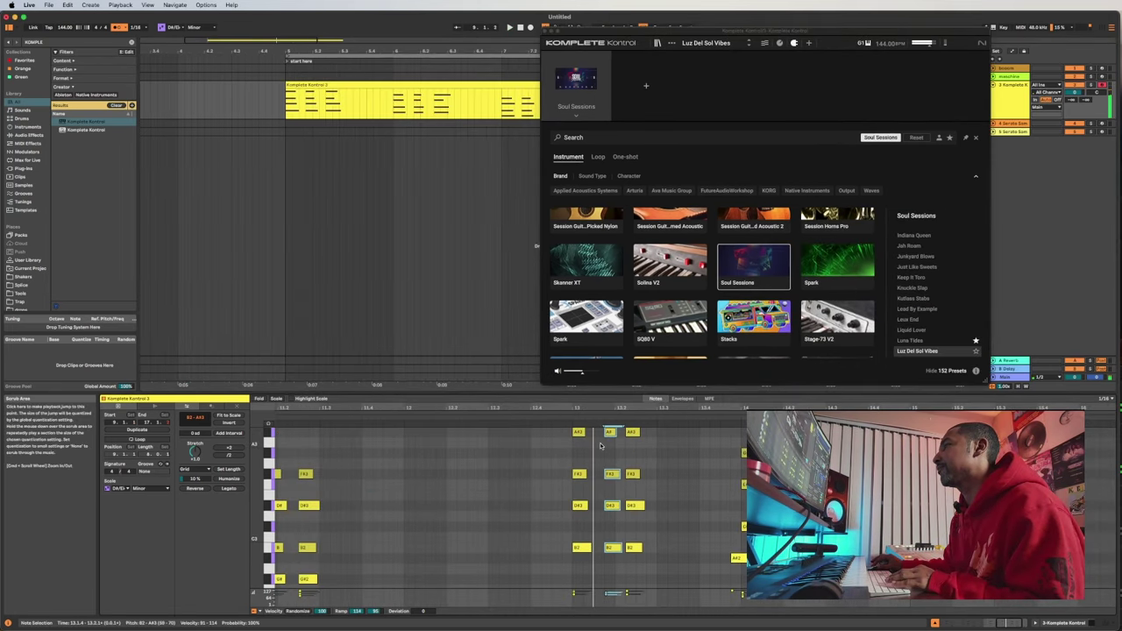
{"action": "left_click_drag", "start_coordinate": [657, 426], "coordinate": [633, 553]}
{"action": "scroll", "coordinate": [635, 556], "scroll_direction": "right", "scroll_amount": 3}
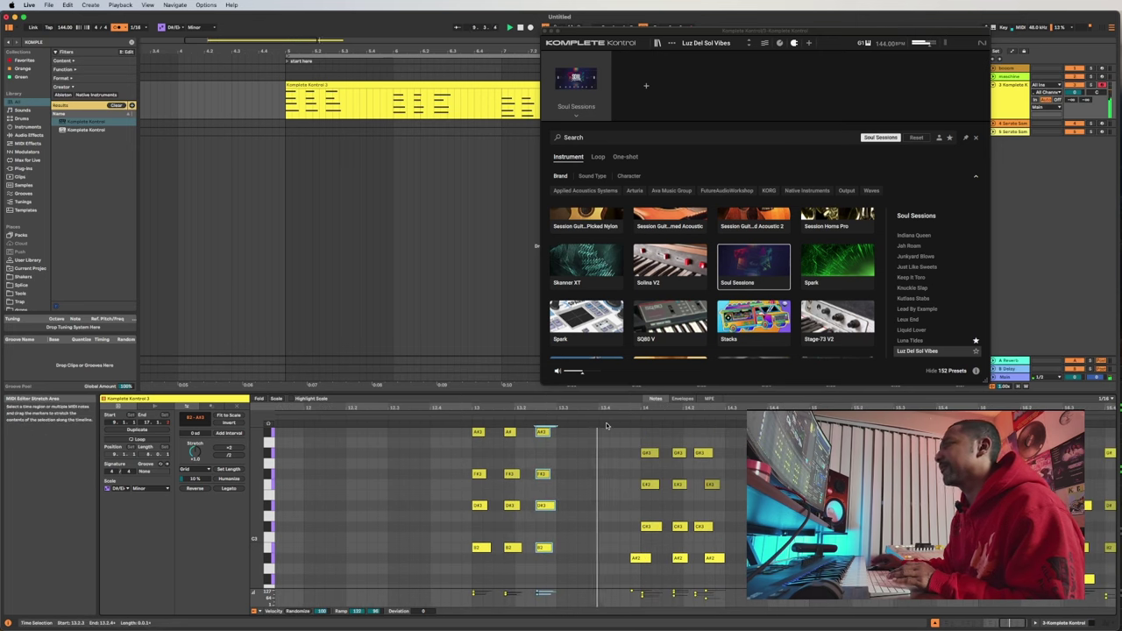
{"action": "scroll", "coordinate": [605, 426], "scroll_direction": "right", "scroll_amount": 2}
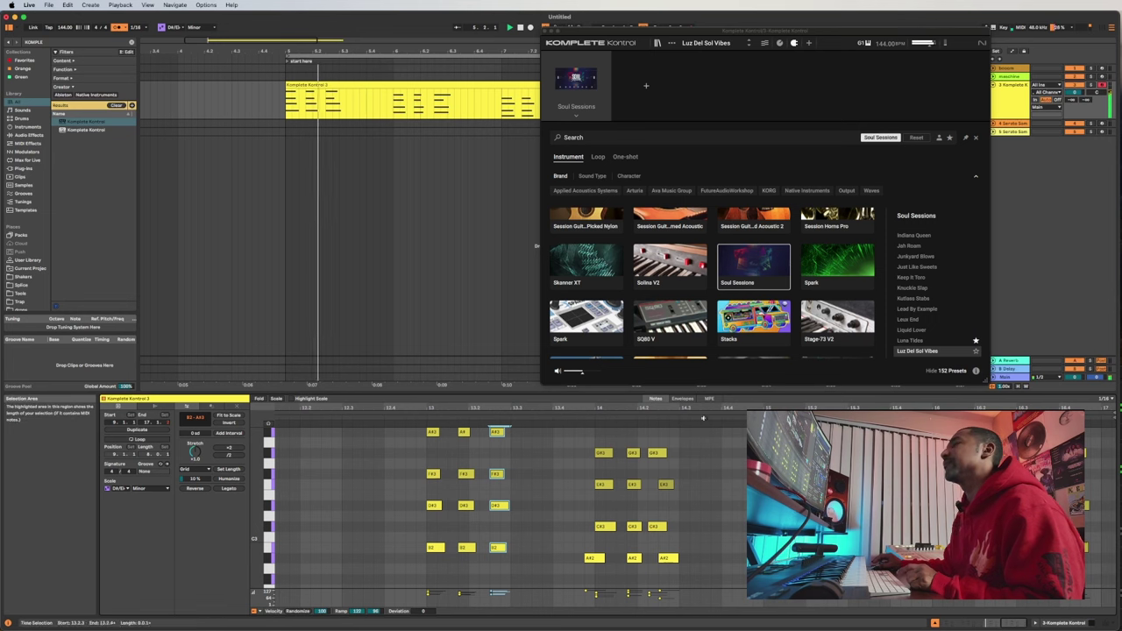
- Clear the plugin window from the arrangement and trim the end of the chord clip to bar 13
{"action": "left_click_drag", "start_coordinate": [590, 42], "coordinate": [953, 202]}
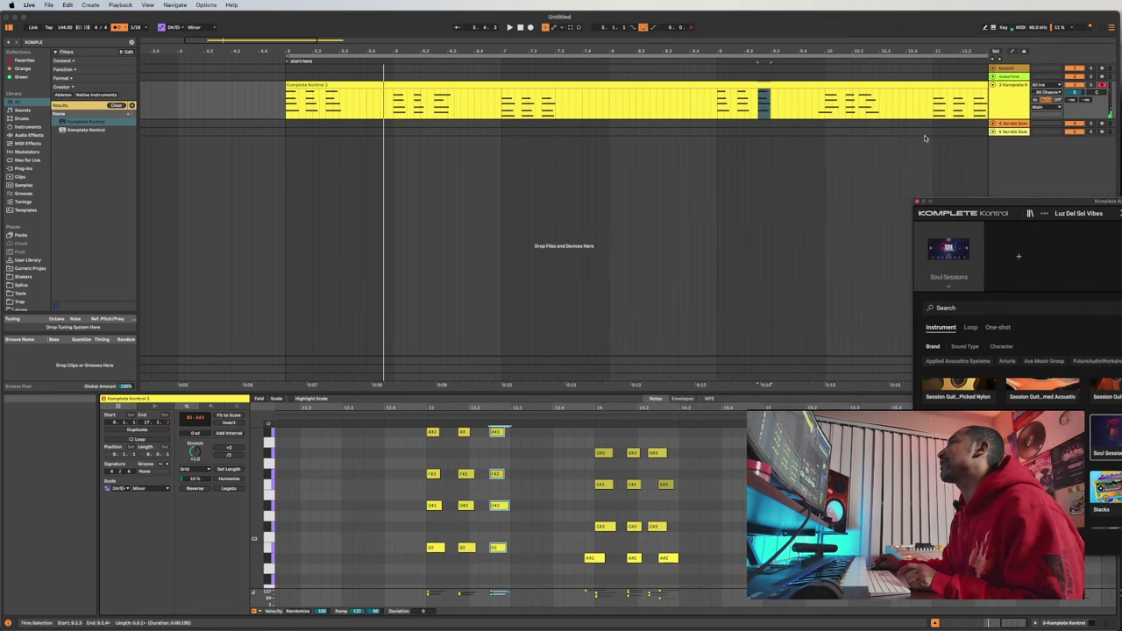
{"action": "scroll", "coordinate": [716, 105], "scroll_direction": "down", "scroll_amount": 5}
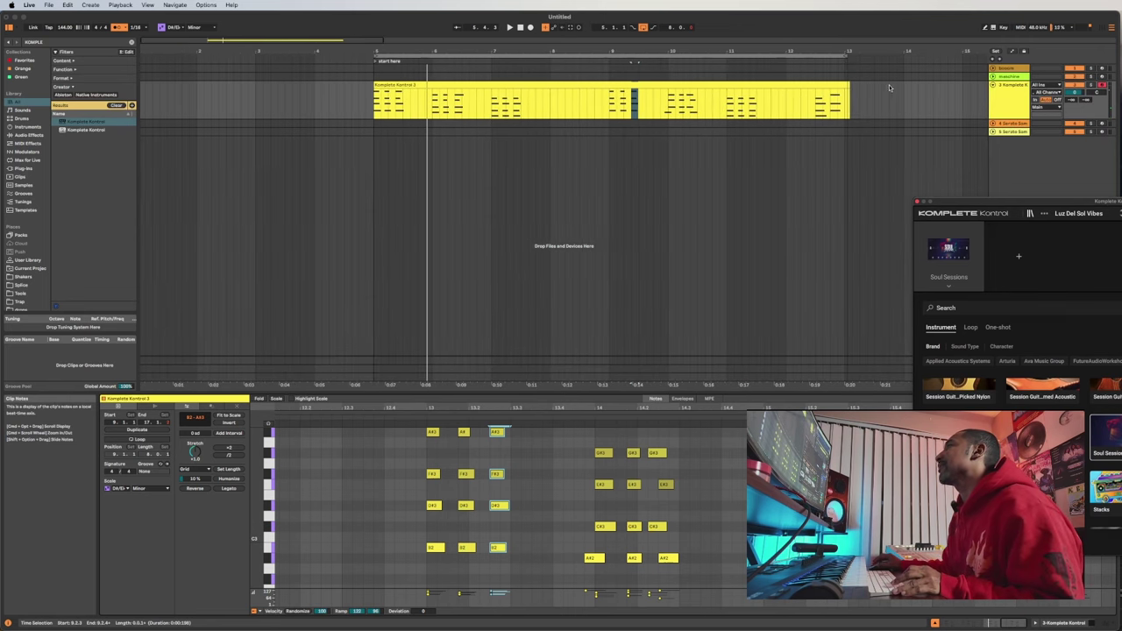
{"action": "left_click_drag", "start_coordinate": [849, 85], "coordinate": [843, 85]}
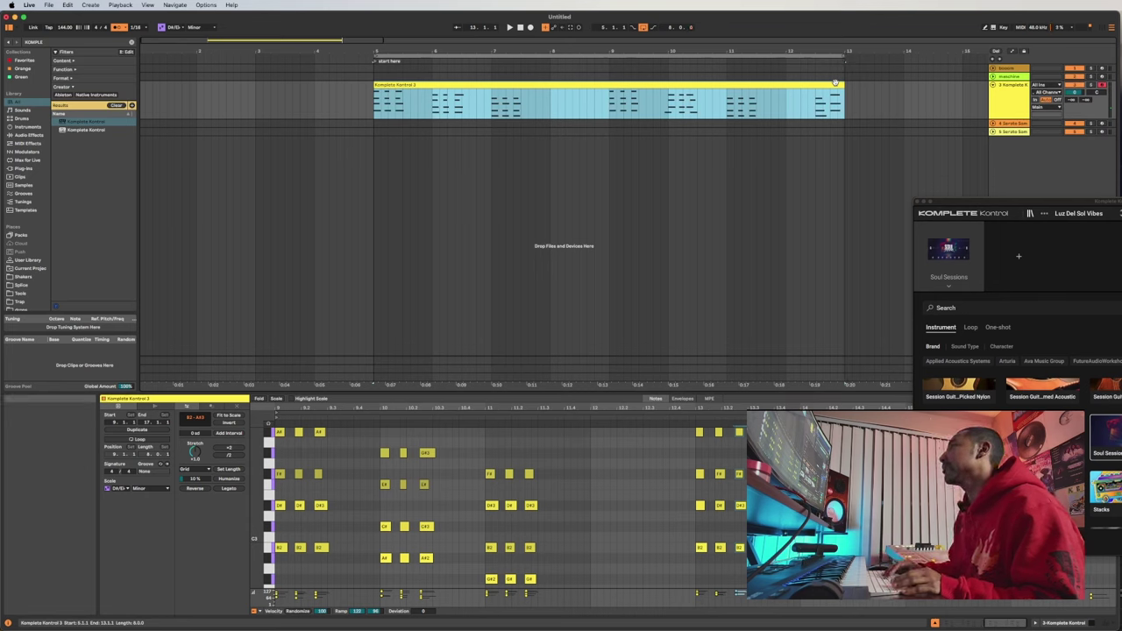
- Play back the trimmed chord clip and close the Komplete Kontrol window
{"action": "key", "text": "space"}
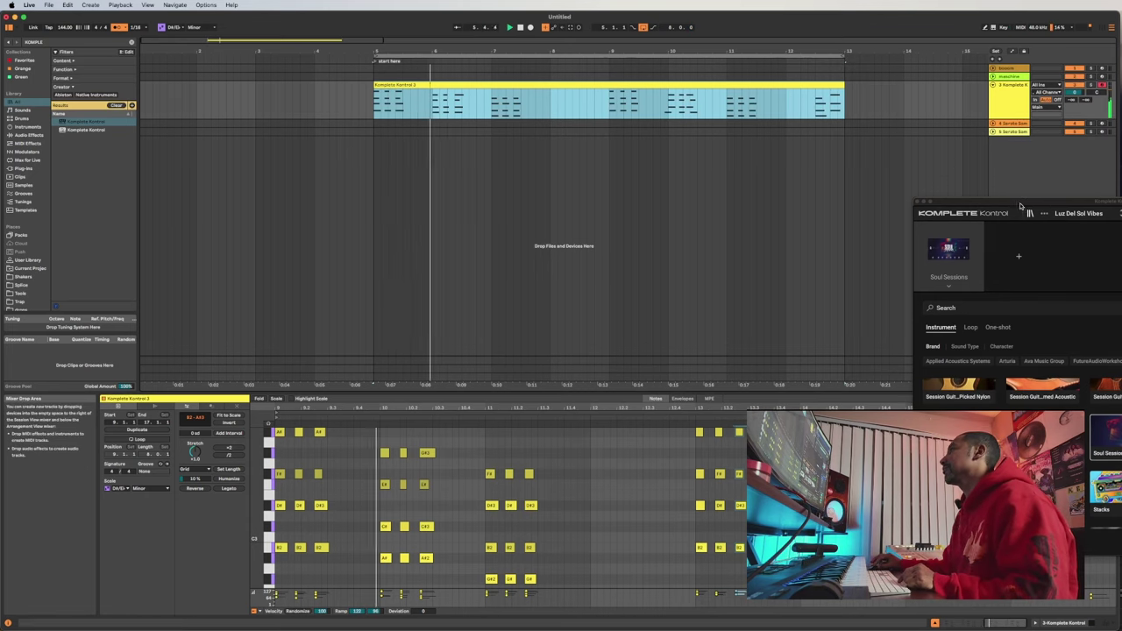
{"action": "left_click_drag", "start_coordinate": [1060, 212], "coordinate": [824, 185]}
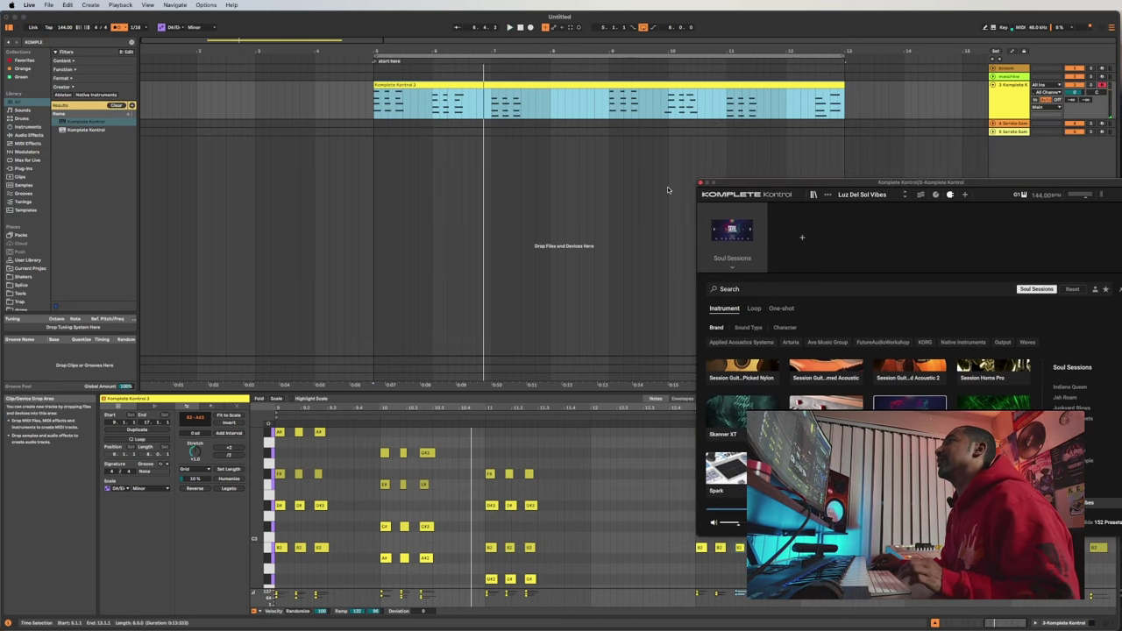
{"action": "left_click", "coordinate": [701, 183]}
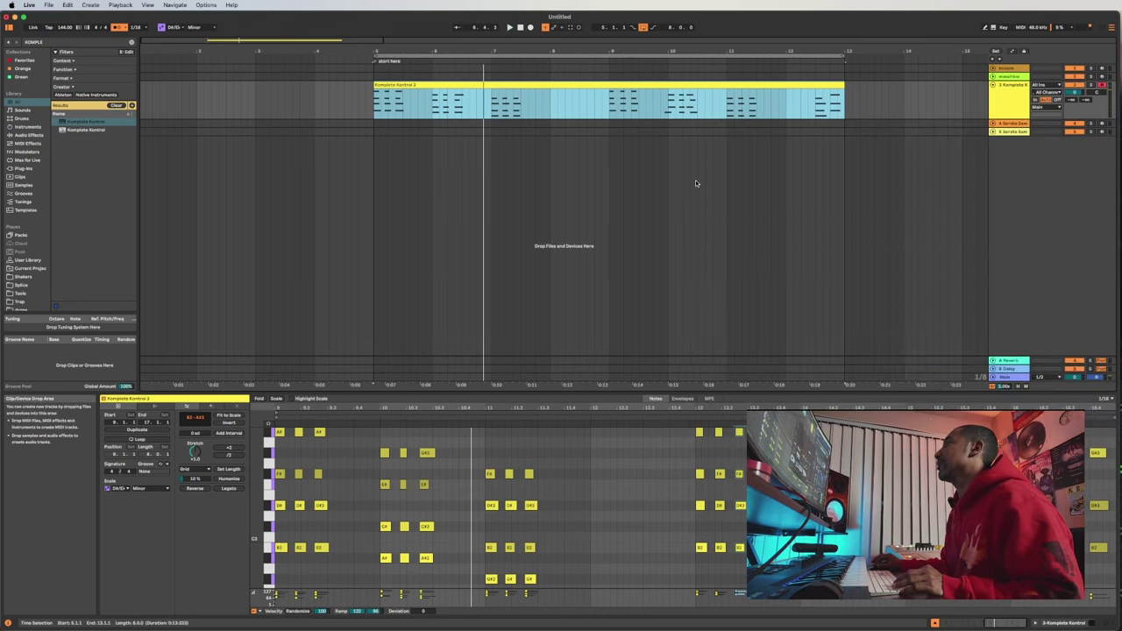
- Add a second Komplete Kontrol instrument on its own track and load the Tronika Reel preset from Soul Sessions
{"action": "left_click", "coordinate": [85, 129]}
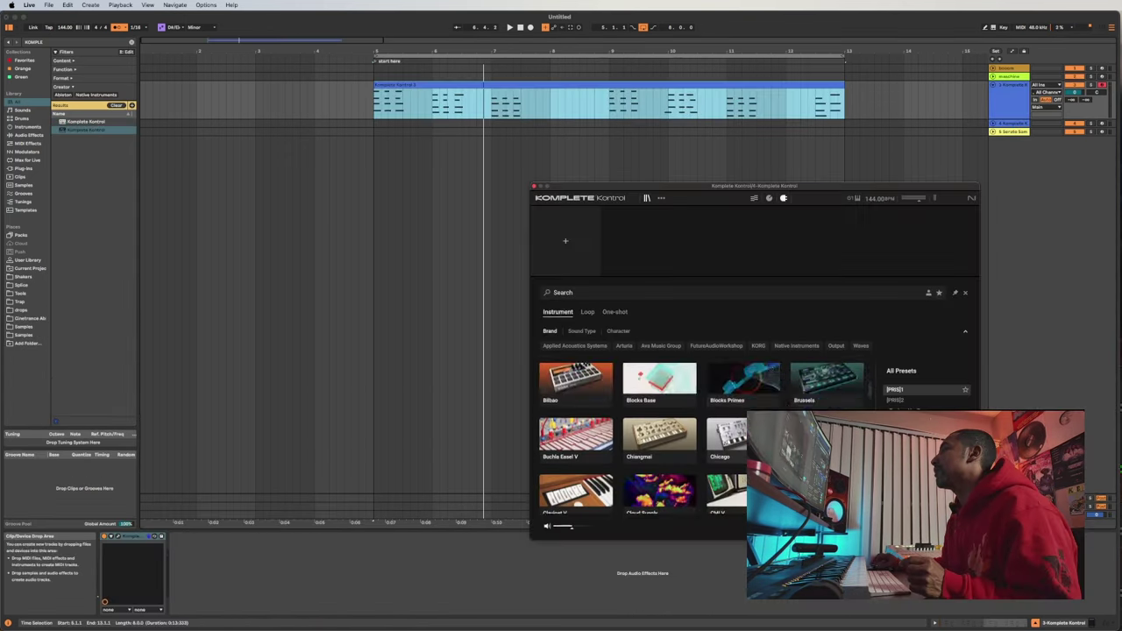
{"action": "scroll", "coordinate": [659, 438], "scroll_direction": "down", "scroll_amount": 15}
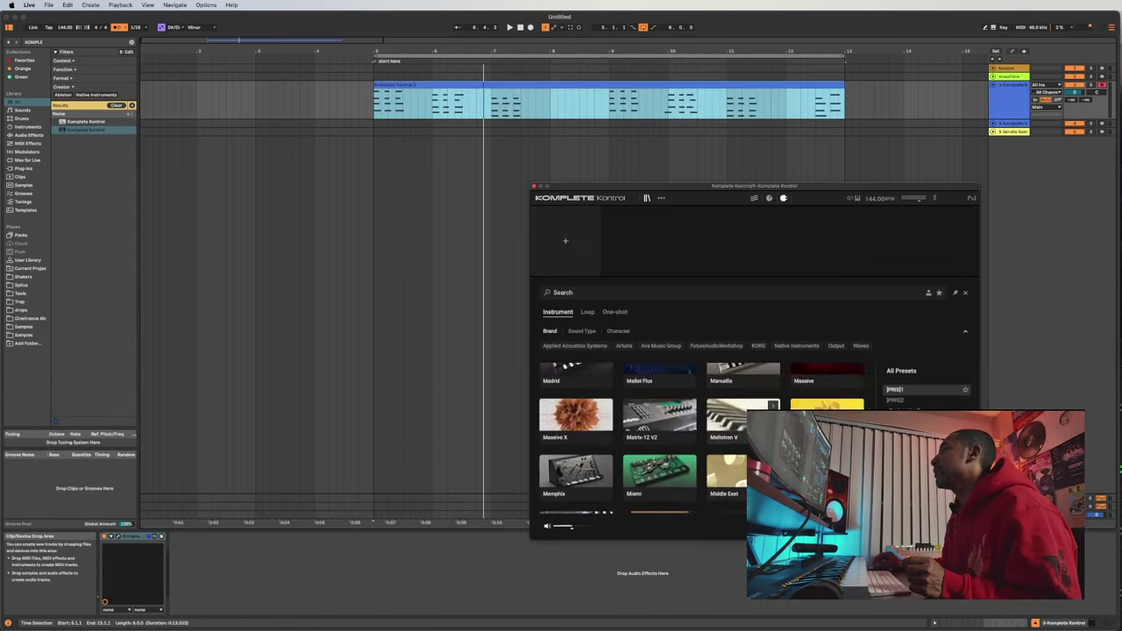
{"action": "scroll", "coordinate": [743, 417], "scroll_direction": "up", "scroll_amount": 12}
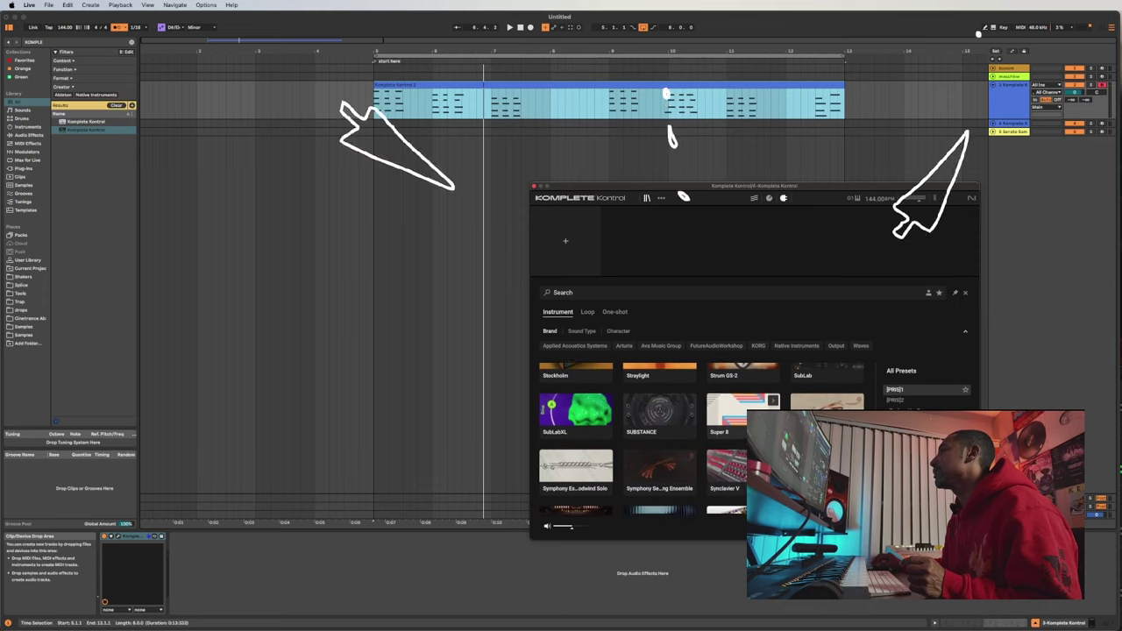
{"action": "scroll", "coordinate": [743, 416], "scroll_direction": "up", "scroll_amount": 3}
{"action": "left_click", "coordinate": [742, 444]}
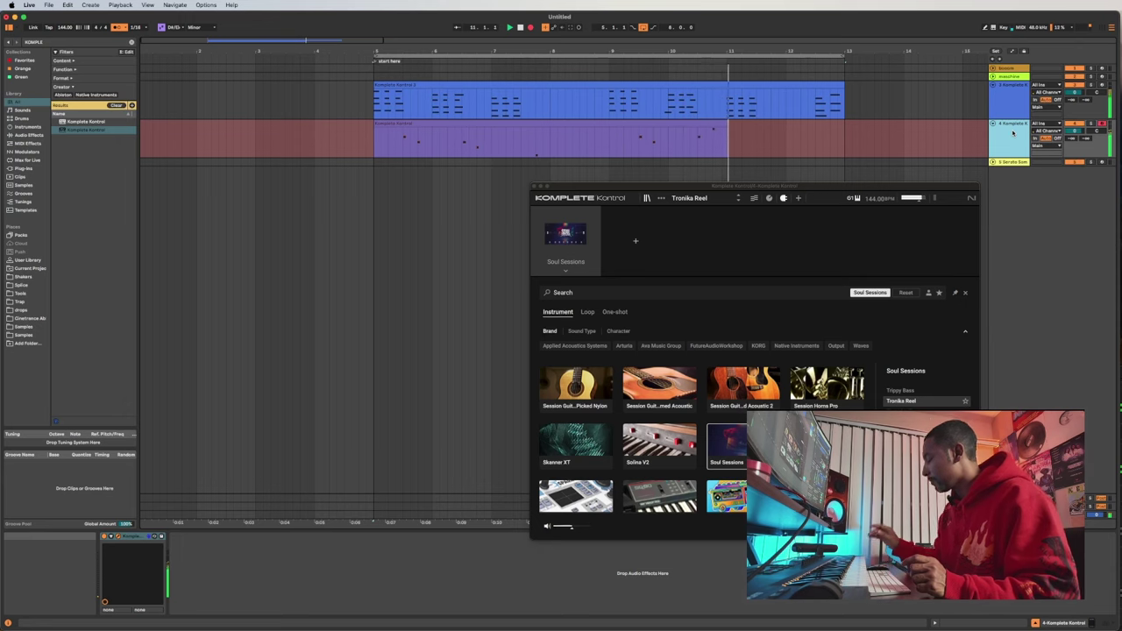
- Finish recording the Tronika Reel part under the chords, play both parts back, and close the plugin window
{"action": "key", "text": "F9"}
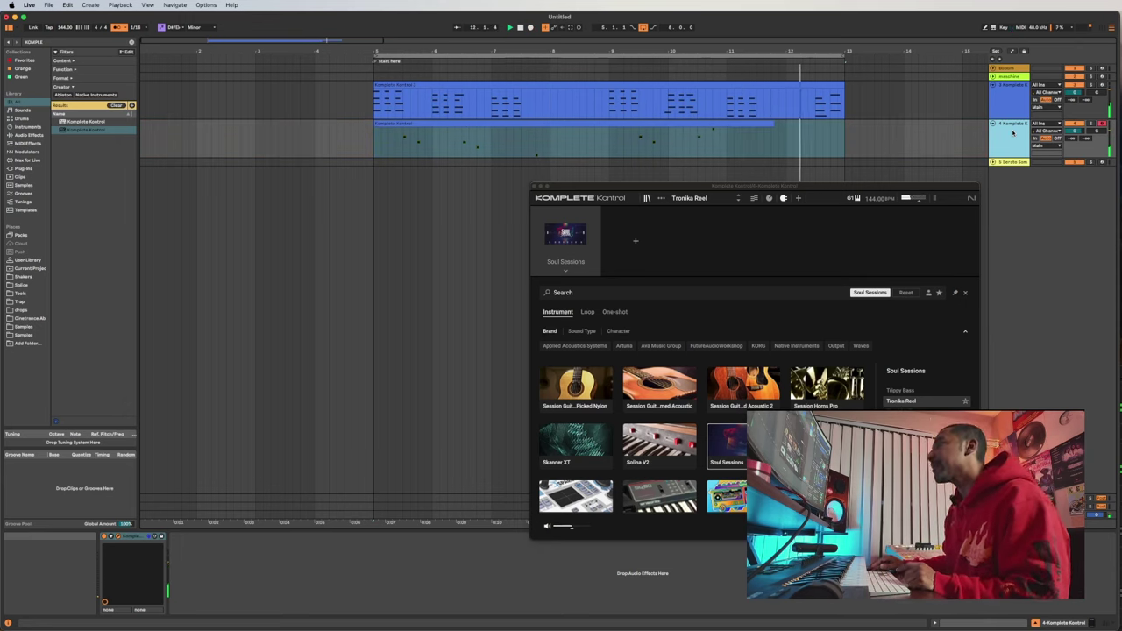
{"action": "key", "text": "space"}
{"action": "key", "text": "space"}
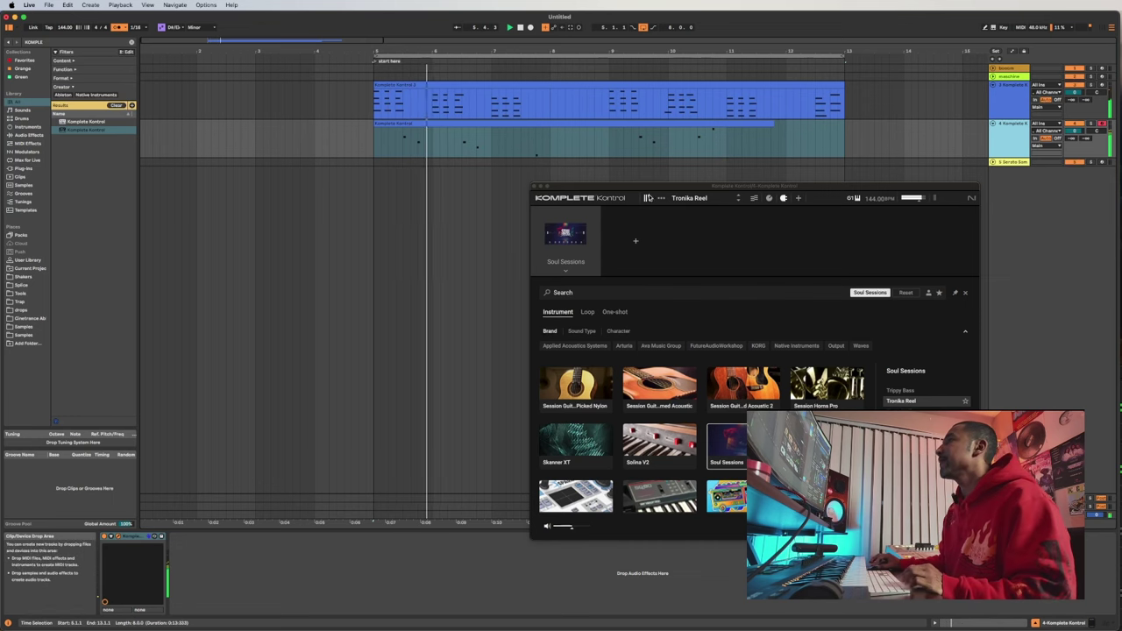
{"action": "left_click_drag", "start_coordinate": [524, 192], "coordinate": [464, 193]}
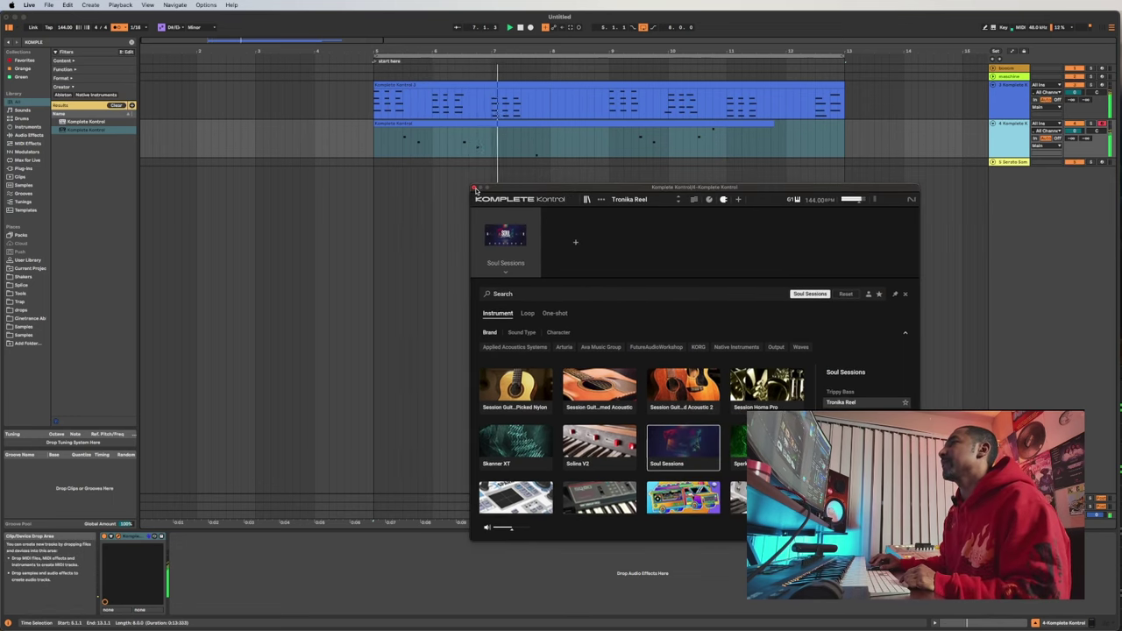
{"action": "left_click", "coordinate": [473, 187]}
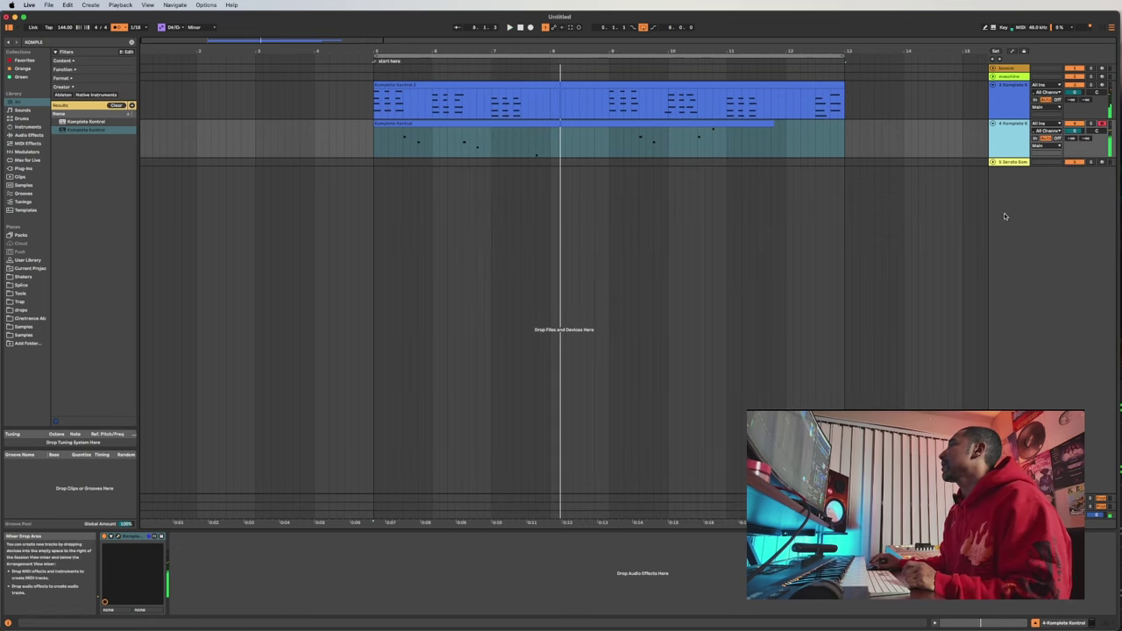
- Open Maschine 2 on the maschine track and filter the one-shot library to the Young Phantom expansion
{"action": "left_click", "coordinate": [1010, 77]}
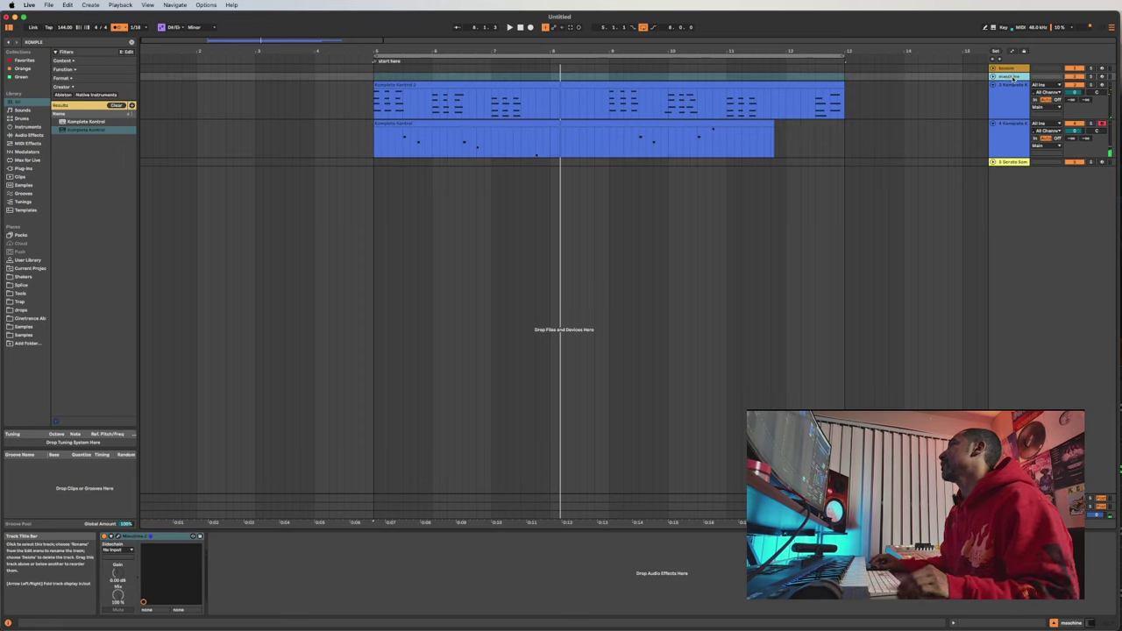
{"action": "left_click", "coordinate": [124, 539]}
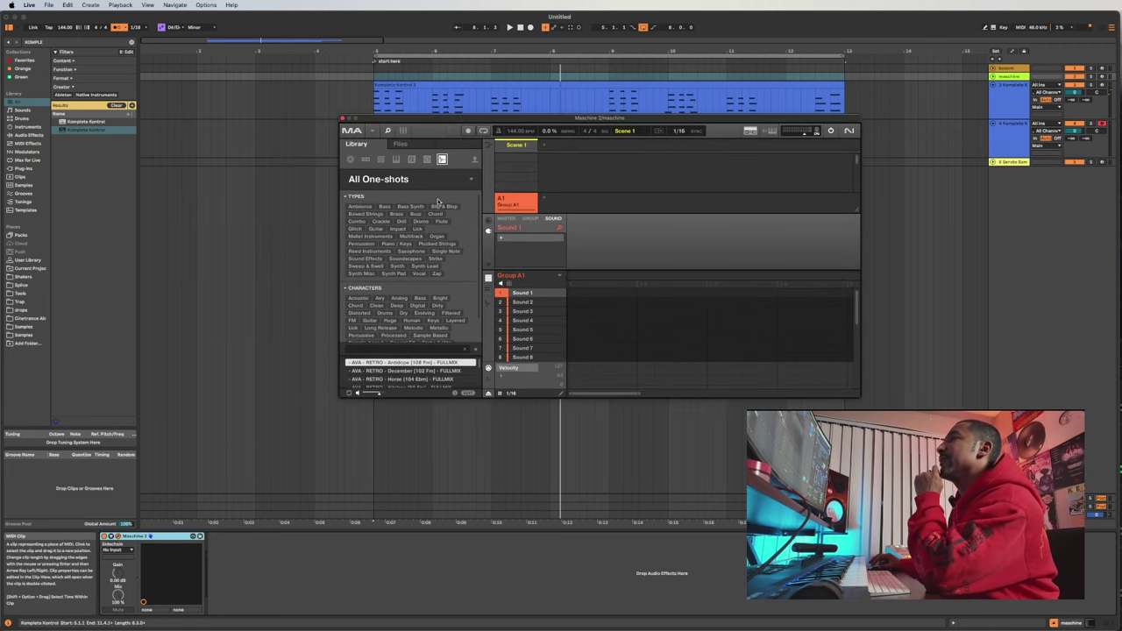
{"action": "left_click", "coordinate": [424, 182]}
{"action": "scroll", "coordinate": [431, 305], "scroll_direction": "down", "scroll_amount": 10}
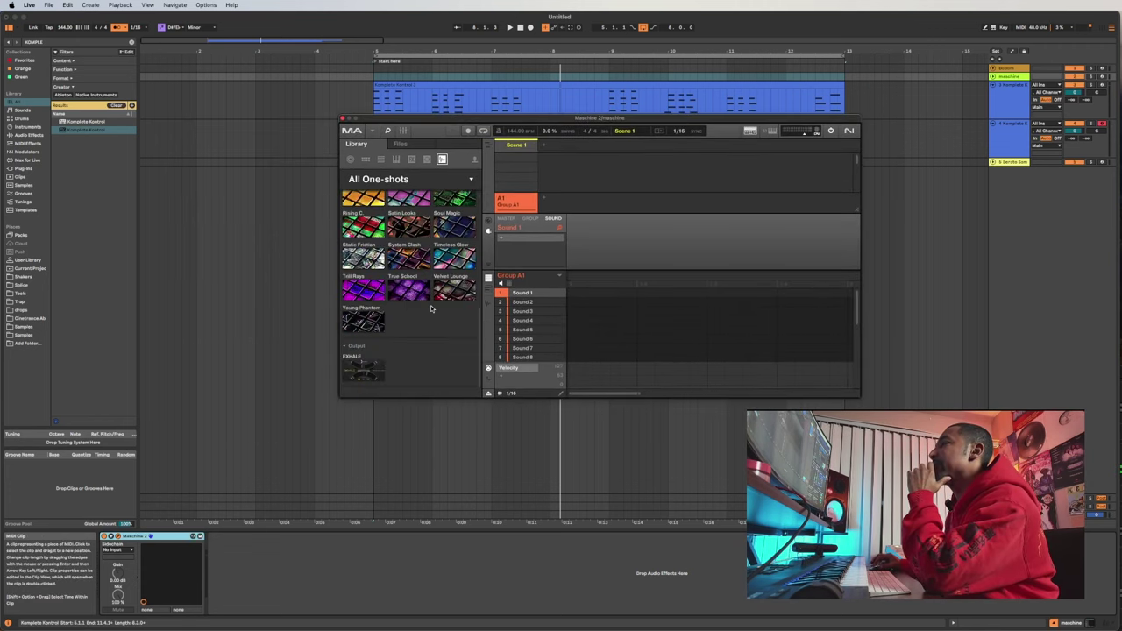
{"action": "left_click", "coordinate": [366, 322]}
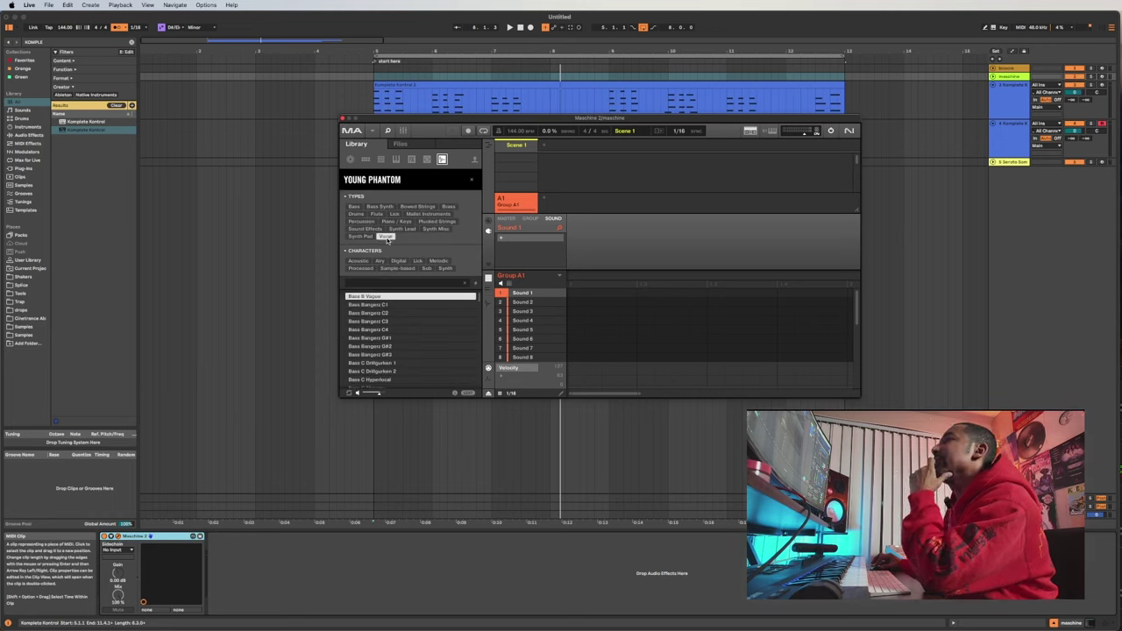
- Filter the one-shots to Vocal, audition the Vox Intense samples, and load Vox Intense 1 into the first sound slot
{"action": "left_click", "coordinate": [386, 236]}
{"action": "scroll", "coordinate": [432, 325], "scroll_direction": "down", "scroll_amount": 5}
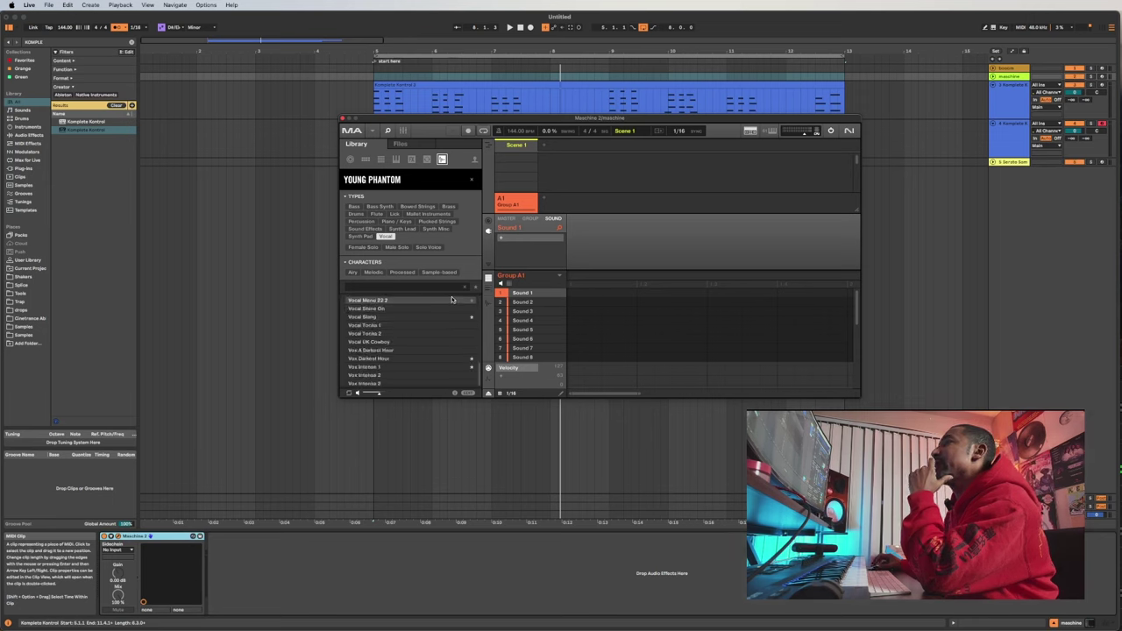
{"action": "left_click", "coordinate": [451, 384]}
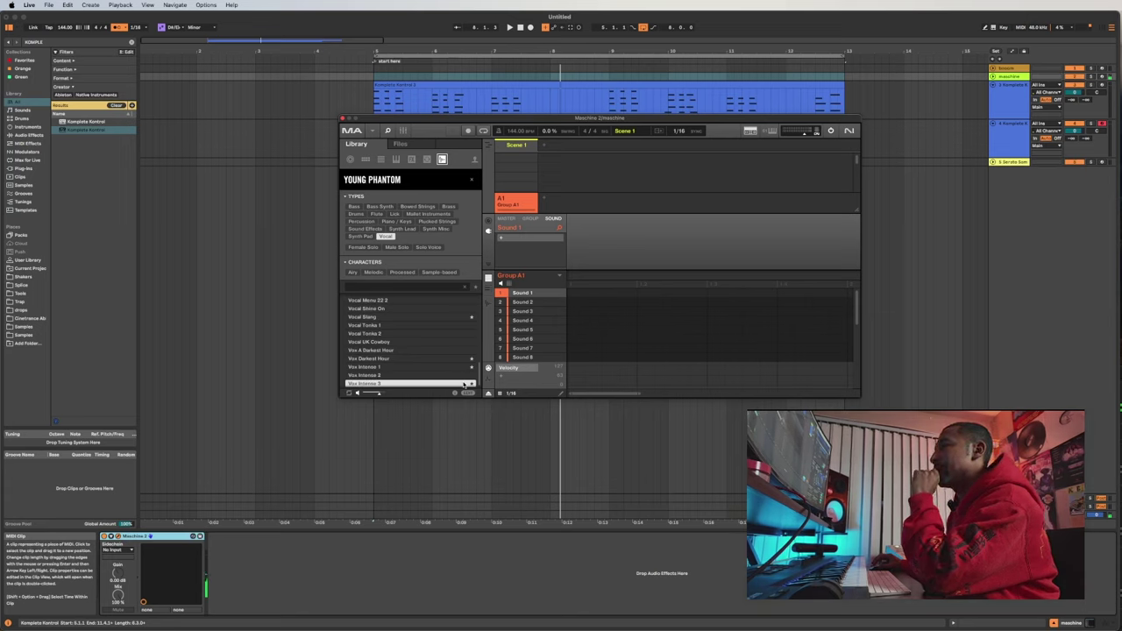
{"action": "key", "text": "Up"}
{"action": "key", "text": "Up"}
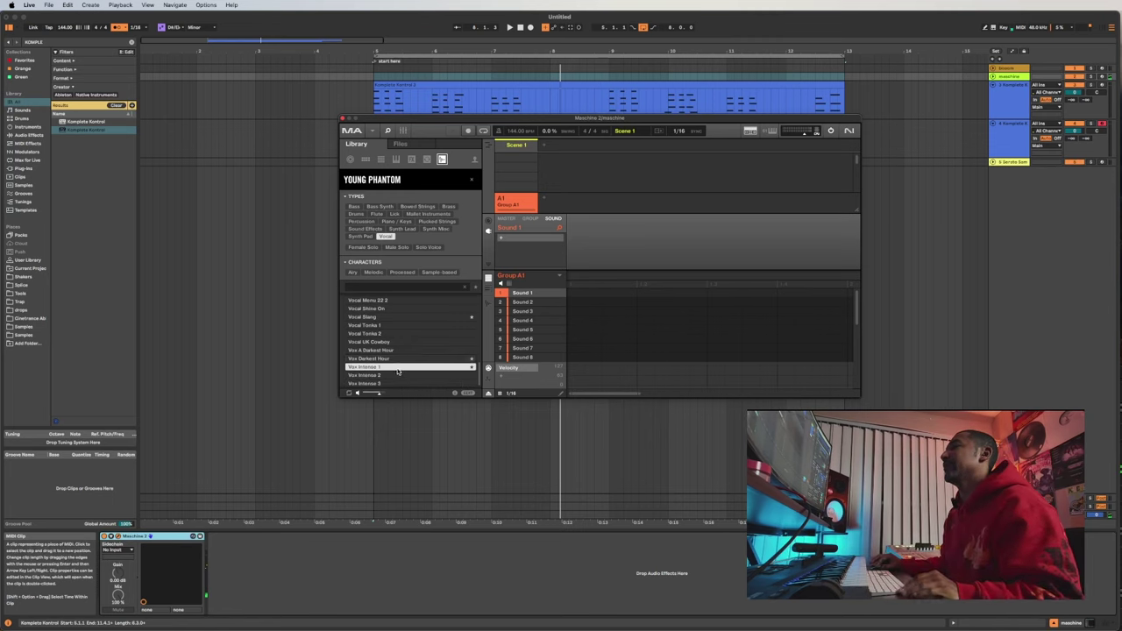
{"action": "double_click", "coordinate": [397, 372]}
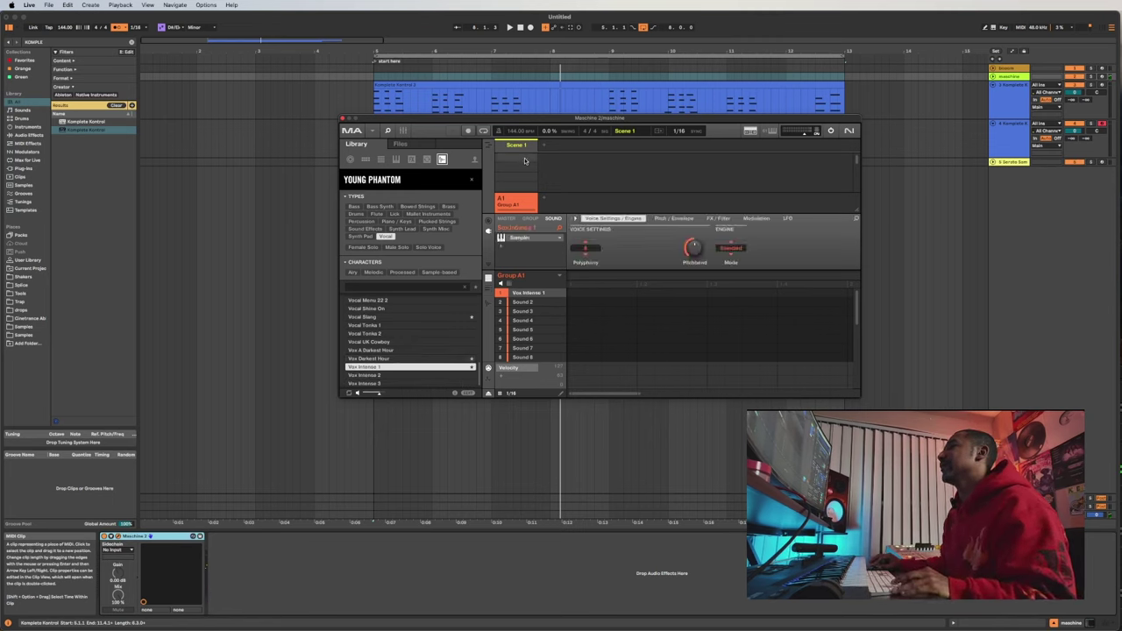
- Create a one-bar pattern in Scene 1 and place Vox Intense 1 hits on sixteenth-note steps 1, 5, 9 and 11
{"action": "left_click", "coordinate": [524, 161]}
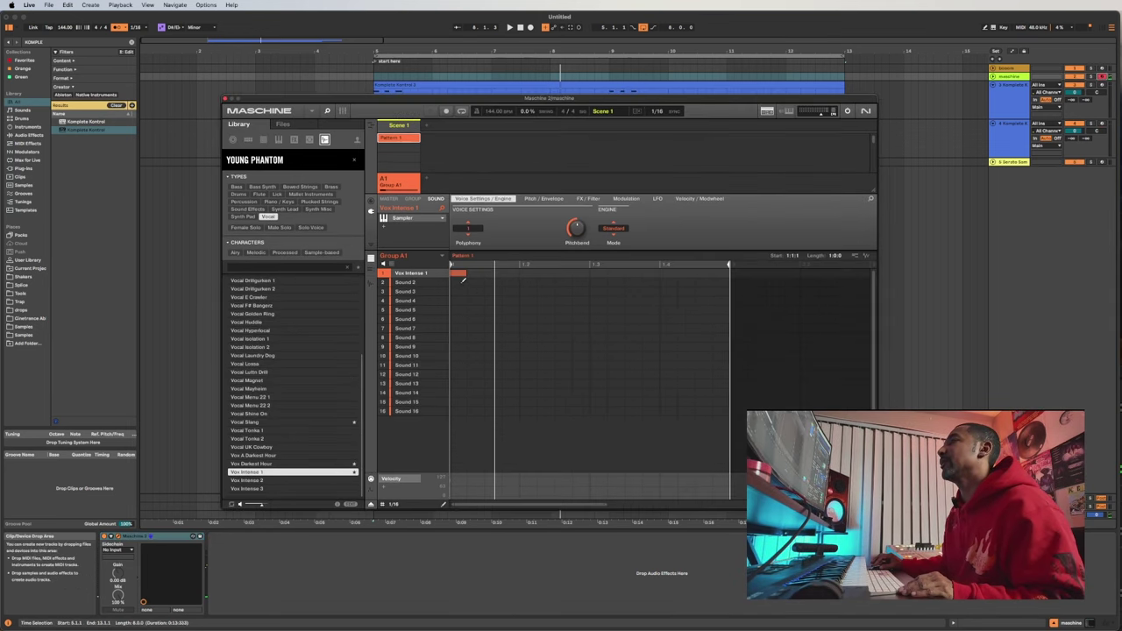
{"action": "left_click", "coordinate": [460, 281]}
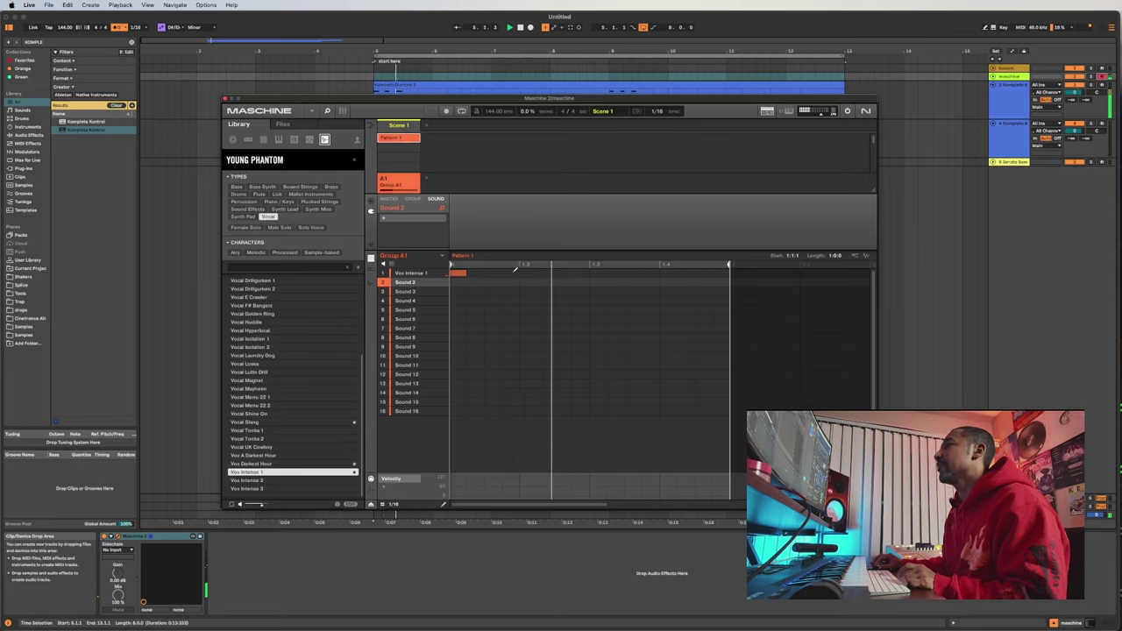
{"action": "left_click", "coordinate": [526, 273]}
{"action": "left_click", "coordinate": [596, 272]}
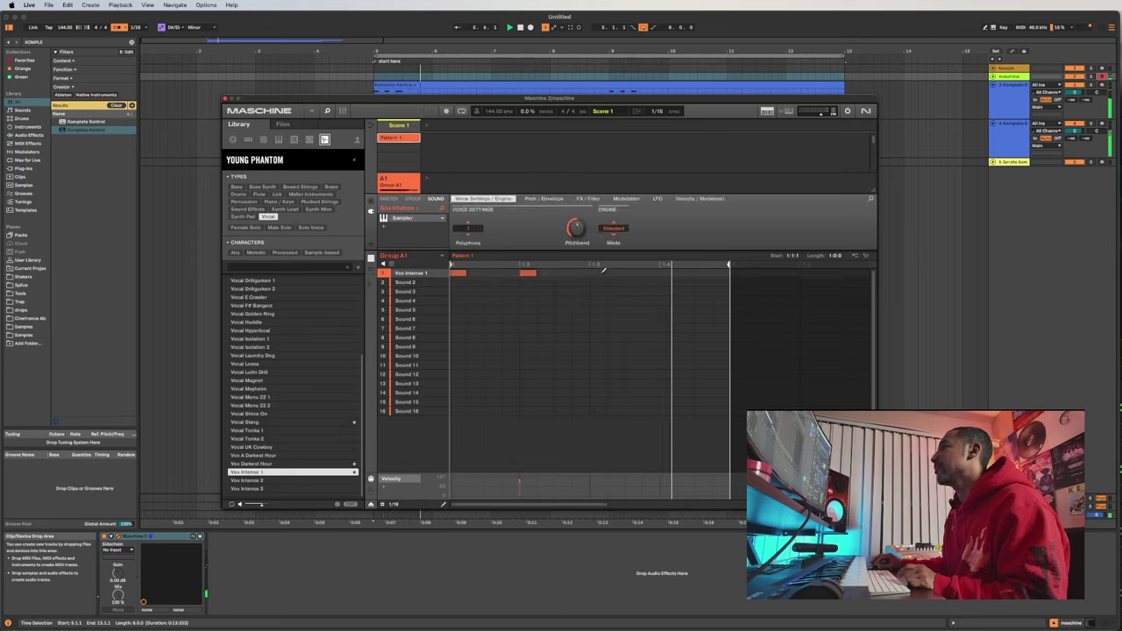
{"action": "left_click", "coordinate": [632, 273]}
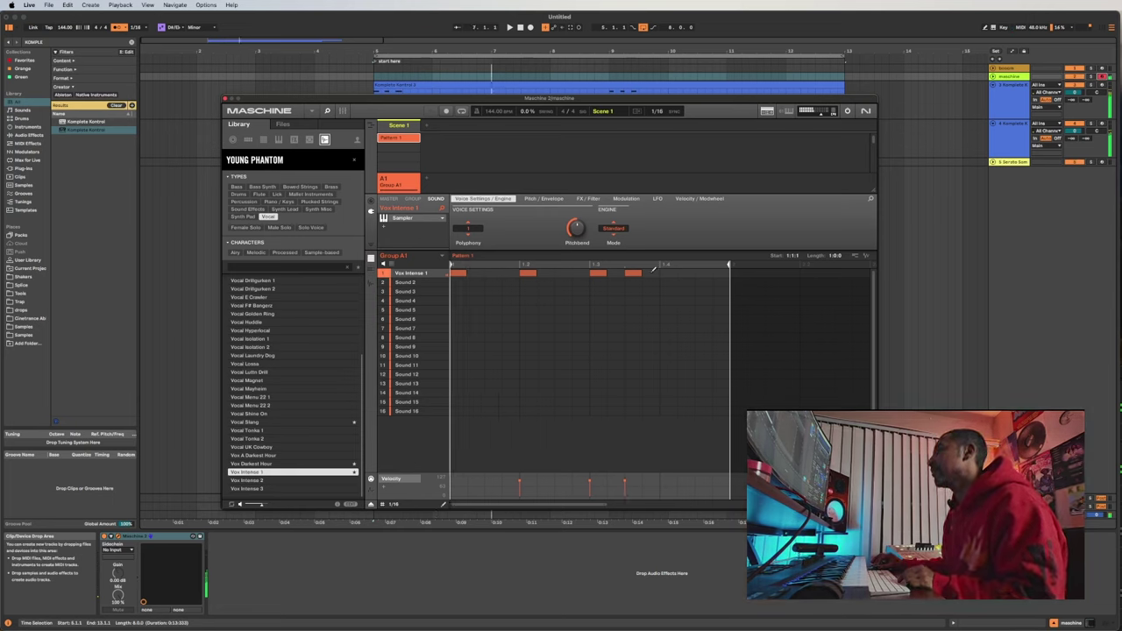
- Extend the Vox Intense 1 pattern with hits on steps 12, 15 and 16, keeping step 13 on beat 4 empty
{"action": "left_click", "coordinate": [666, 272]}
{"action": "left_click", "coordinate": [718, 273]}
{"action": "key", "text": "space"}
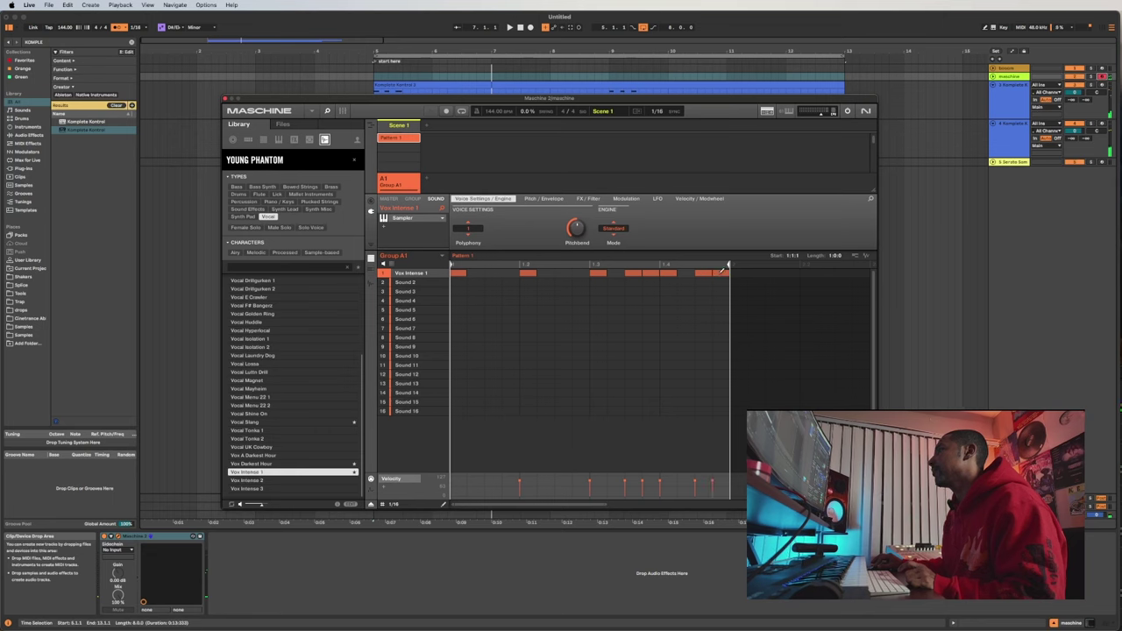
{"action": "left_click", "coordinate": [672, 271]}
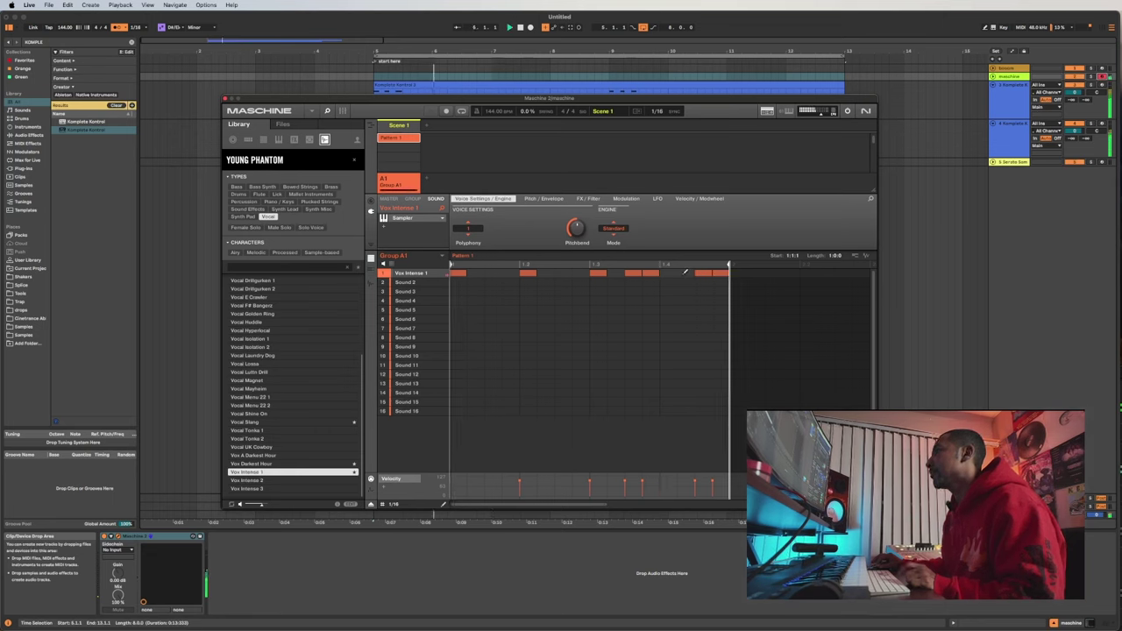
- Place the last two Vox Intense 1 hits on steps 14 and 15, and lower all of the pattern's notes by one semitone
{"action": "left_click", "coordinate": [685, 273]}
{"action": "right_click", "coordinate": [722, 273]}
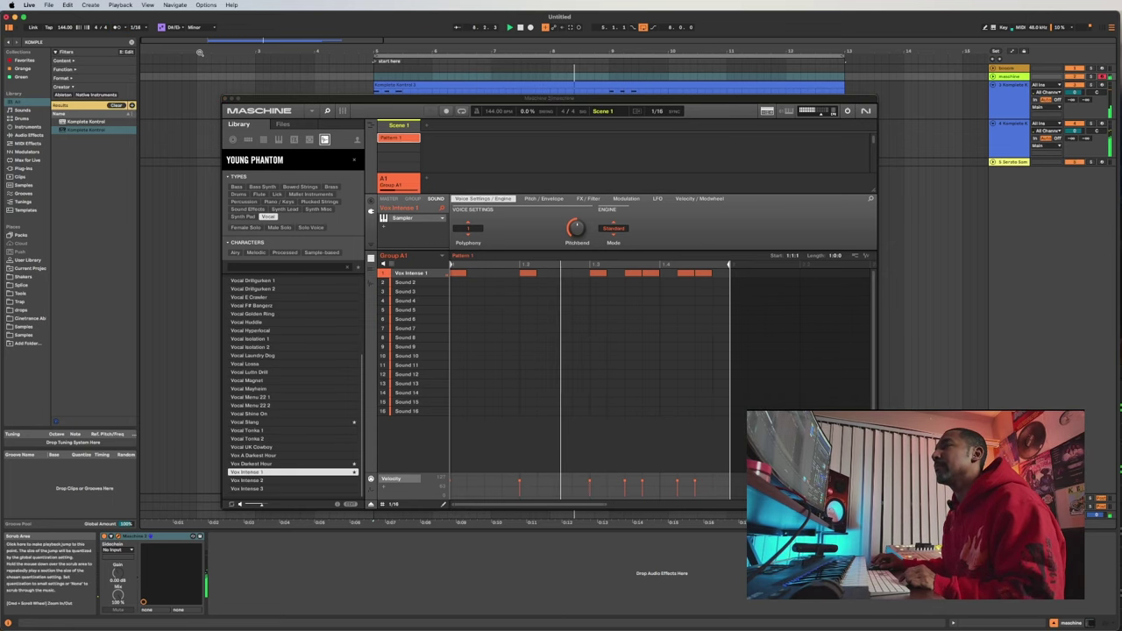
{"action": "left_click_drag", "start_coordinate": [493, 99], "coordinate": [539, 103]}
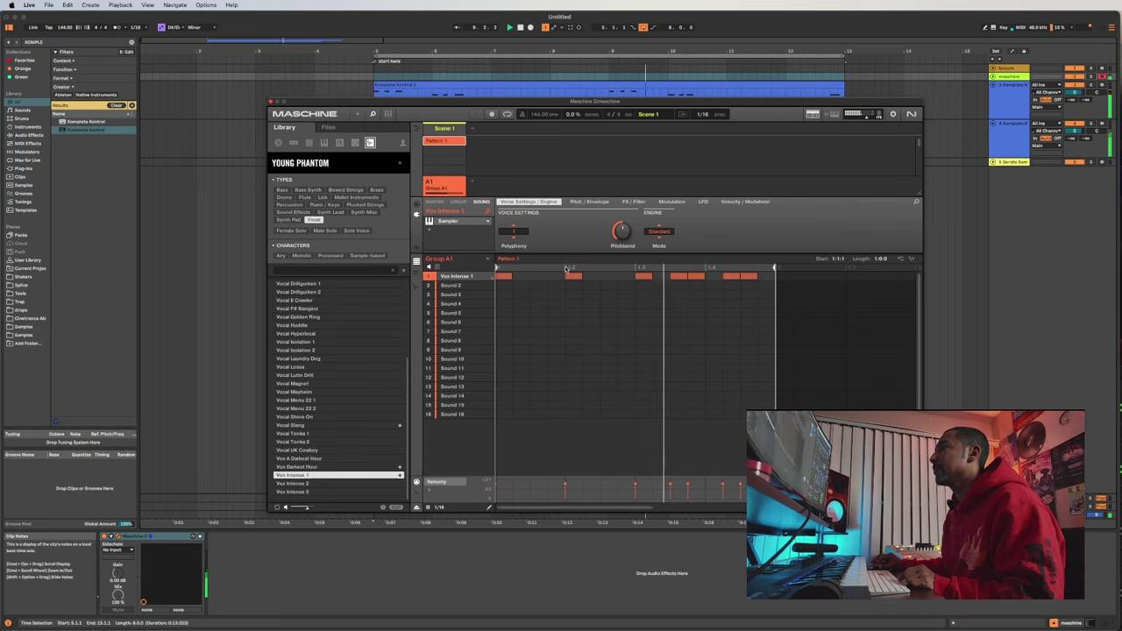
{"action": "left_click", "coordinate": [416, 271]}
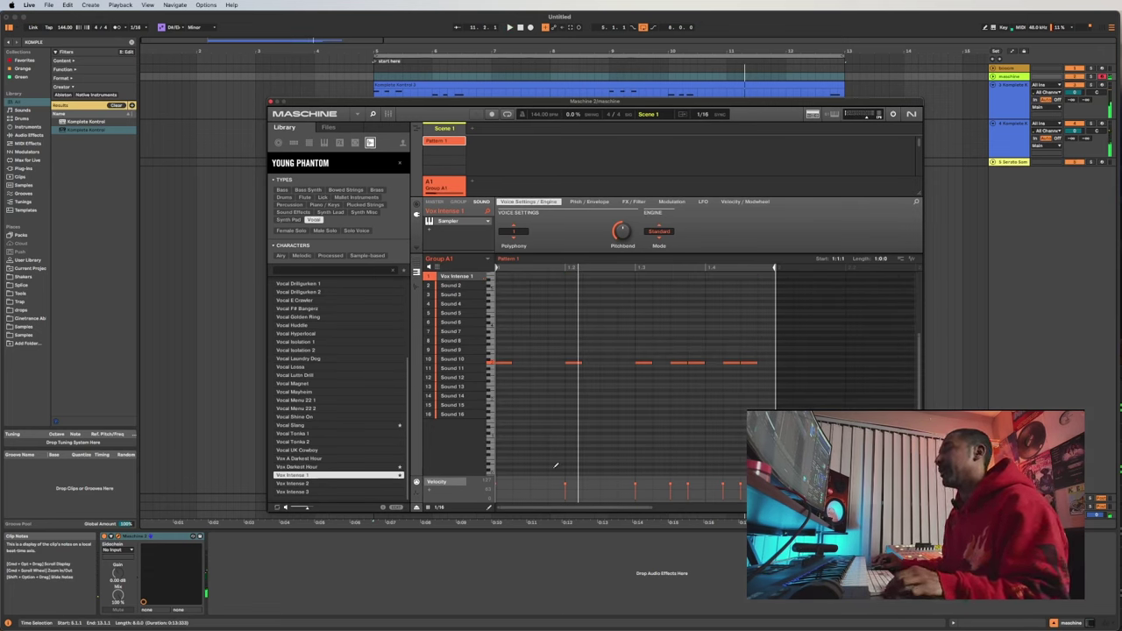
{"action": "left_click_drag", "start_coordinate": [771, 359], "coordinate": [504, 365]}
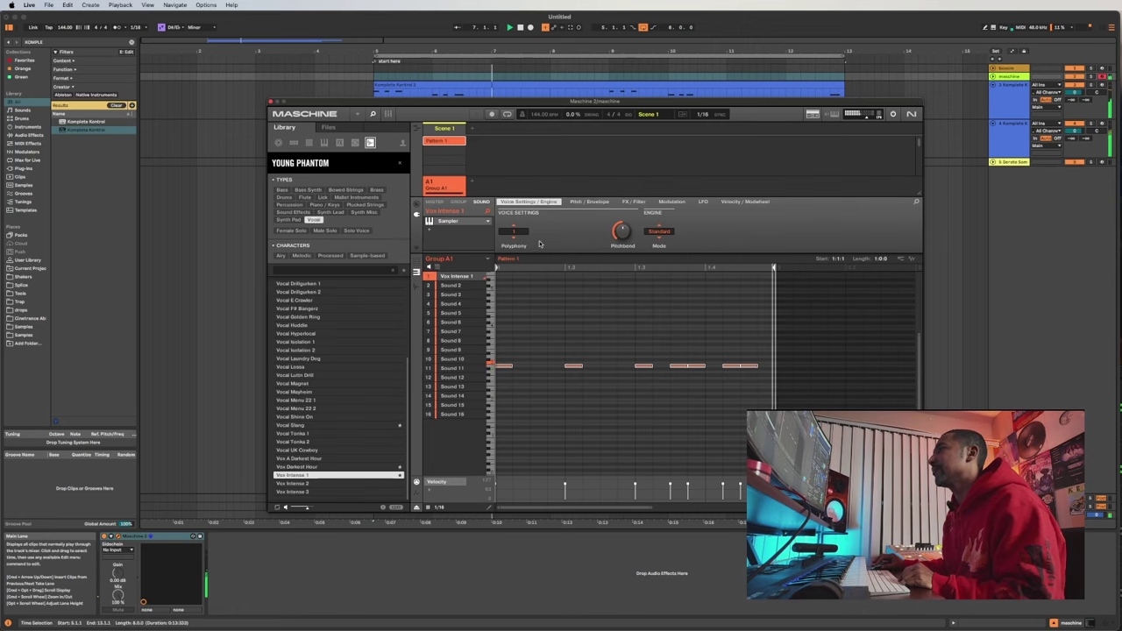
{"action": "left_click", "coordinate": [426, 275]}
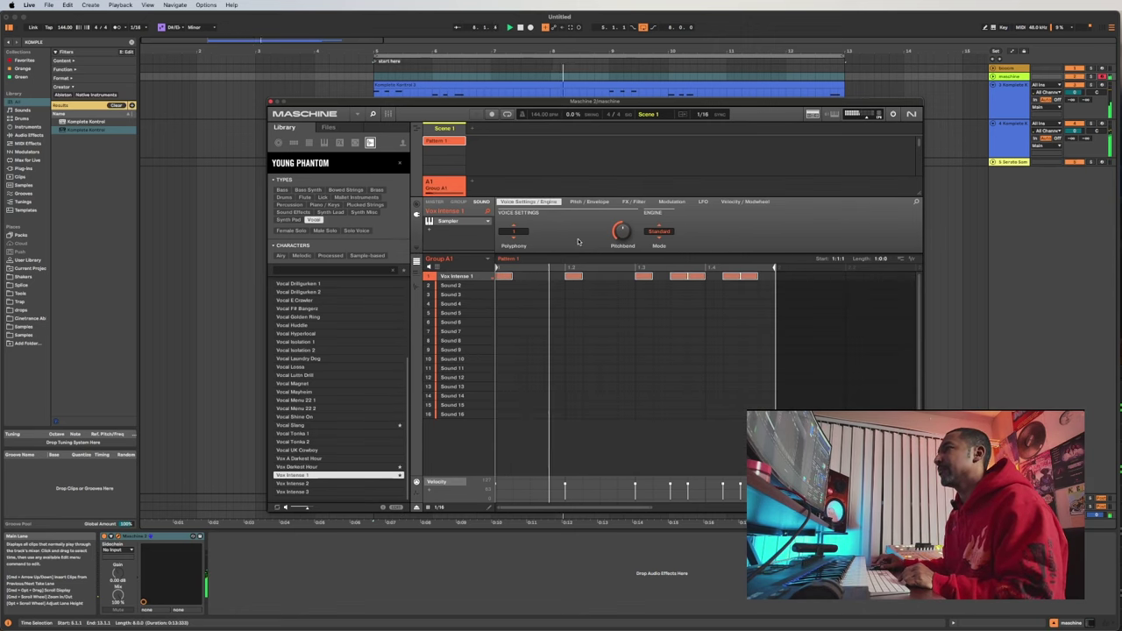
- Examine the beginning of the Vox Intense 1 waveform in Maschine's Sampler
{"action": "key", "text": "F3"}
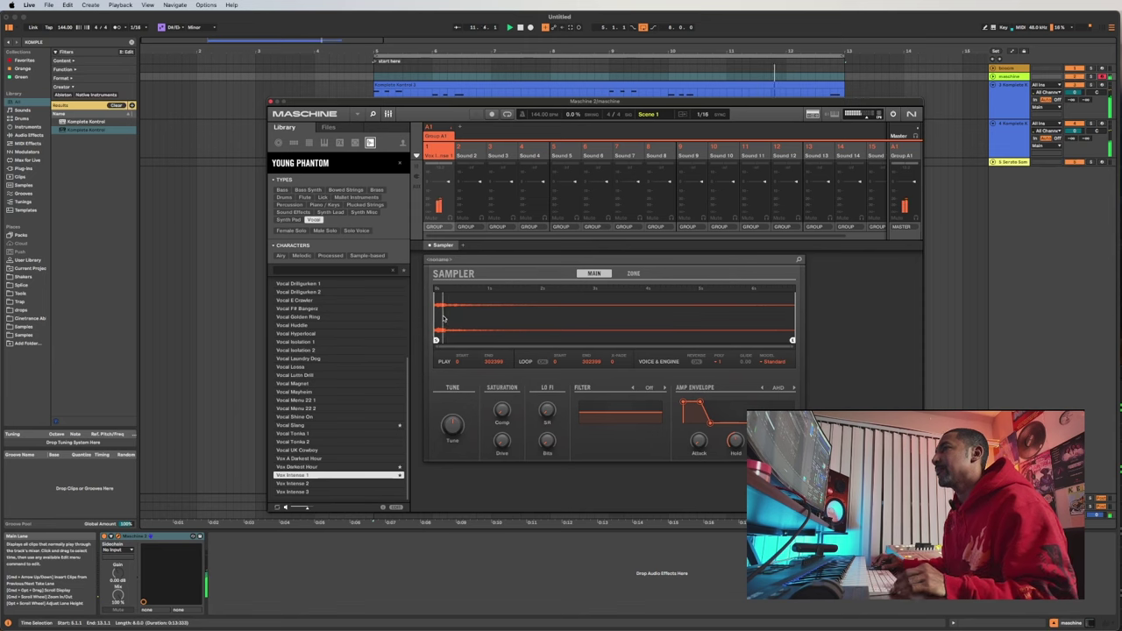
{"action": "scroll", "coordinate": [443, 323], "scroll_direction": "up", "scroll_amount": 3}
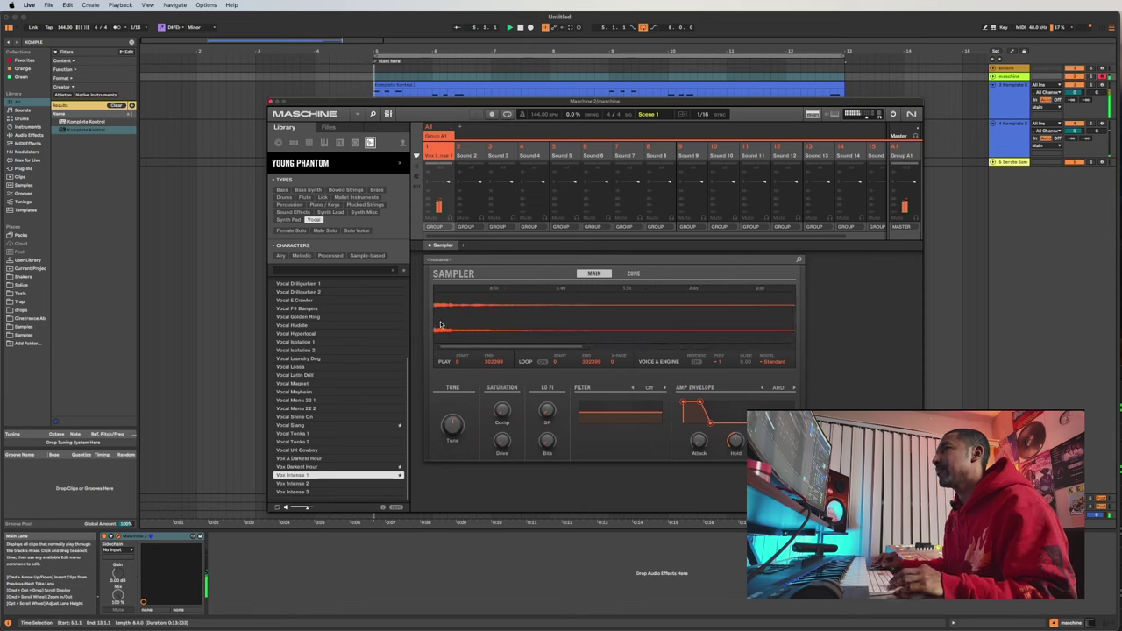
{"action": "scroll", "coordinate": [441, 324], "scroll_direction": "up", "scroll_amount": 2}
{"action": "scroll", "coordinate": [440, 324], "scroll_direction": "up", "scroll_amount": 2}
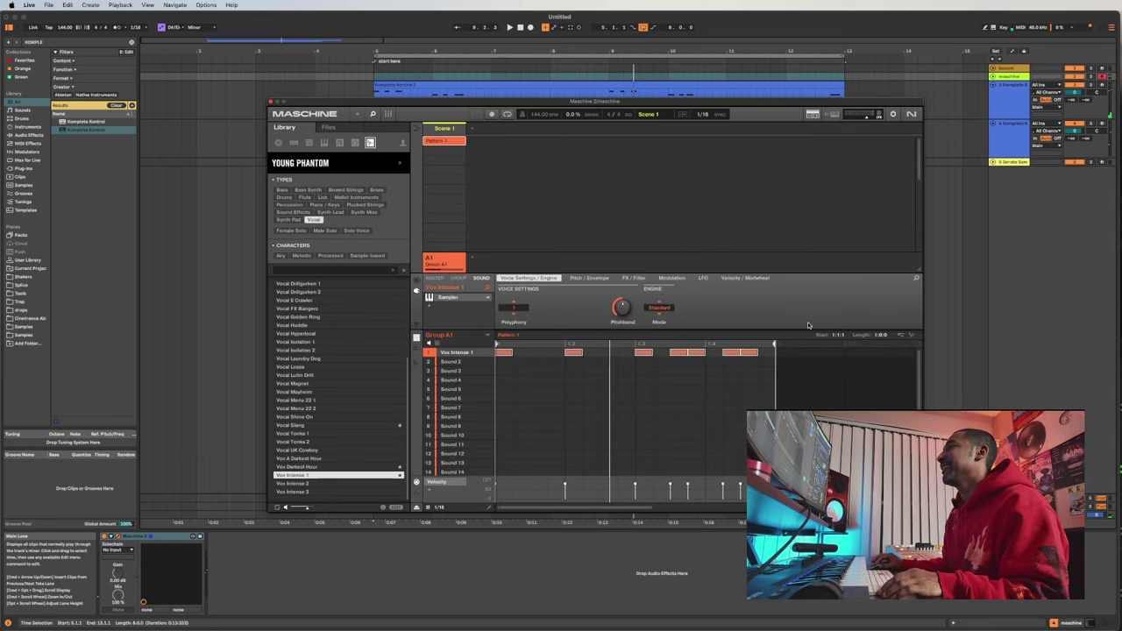
- Export the Vox Intense 1 pattern as audio onto a new track at bar 5 and extend the looped clip to bar 12
{"action": "left_click", "coordinate": [417, 349]}
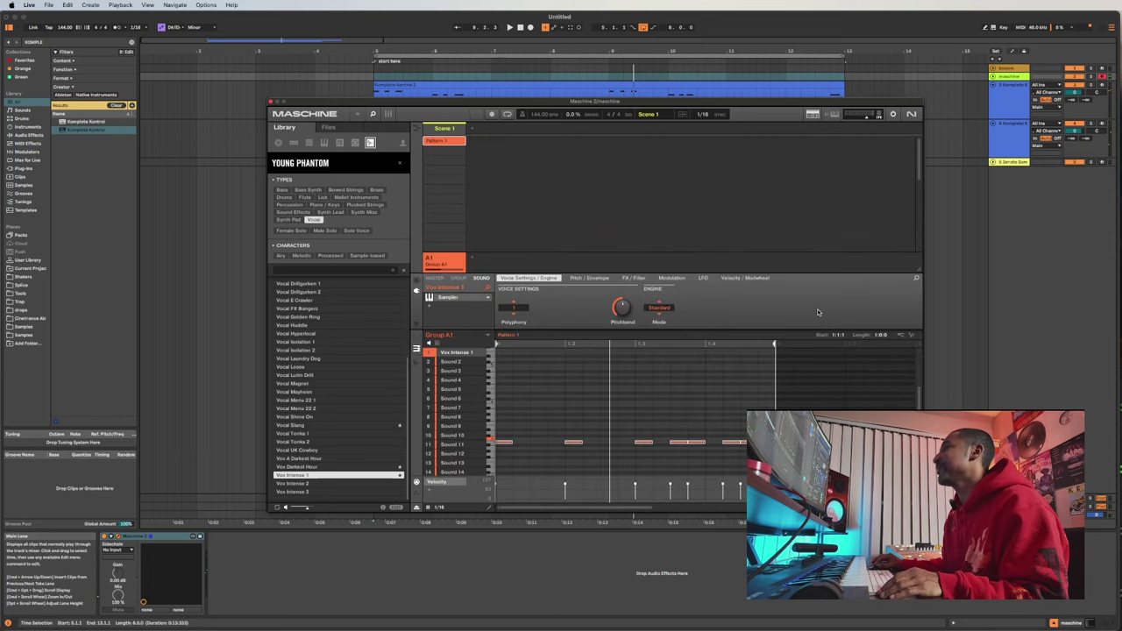
{"action": "left_click_drag", "start_coordinate": [794, 111], "coordinate": [432, 134]}
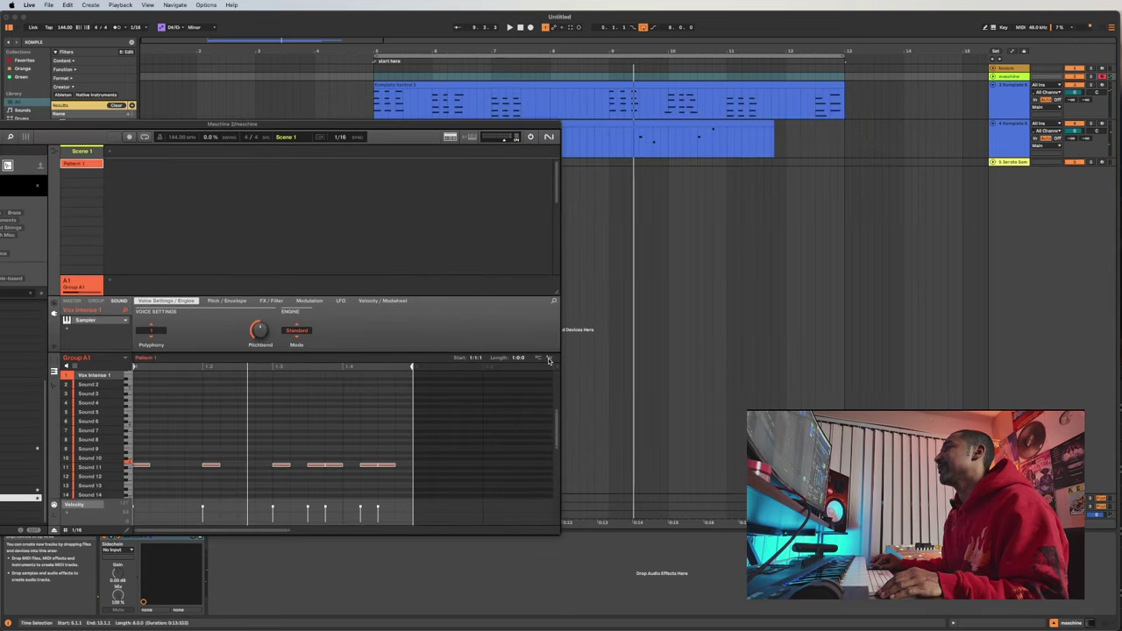
{"action": "left_click_drag", "start_coordinate": [549, 360], "coordinate": [621, 184]}
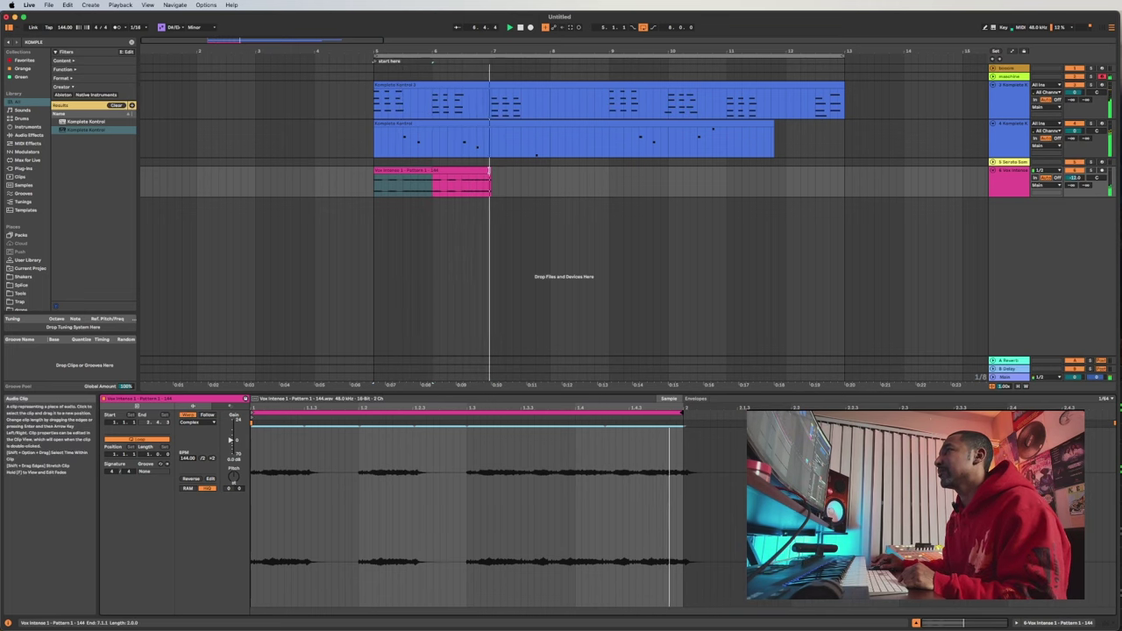
{"action": "mouse_move", "coordinate": [489, 176]}
{"action": "left_mouse_down"}
{"action": "mouse_move", "coordinate": [799, 181]}
{"action": "mouse_move", "coordinate": [785, 180]}
{"action": "left_mouse_up"}
- Duplicate the Vox Intense 1 audio from 8.1.1 to 8.3.1 onto the rest of bar 8, and delete the audio from bar 9 onward
{"action": "left_click", "coordinate": [551, 184]}
{"action": "key", "text": "space"}
{"action": "key", "text": "space"}
{"action": "scroll", "coordinate": [602, 183], "scroll_direction": "up", "scroll_amount": 3}
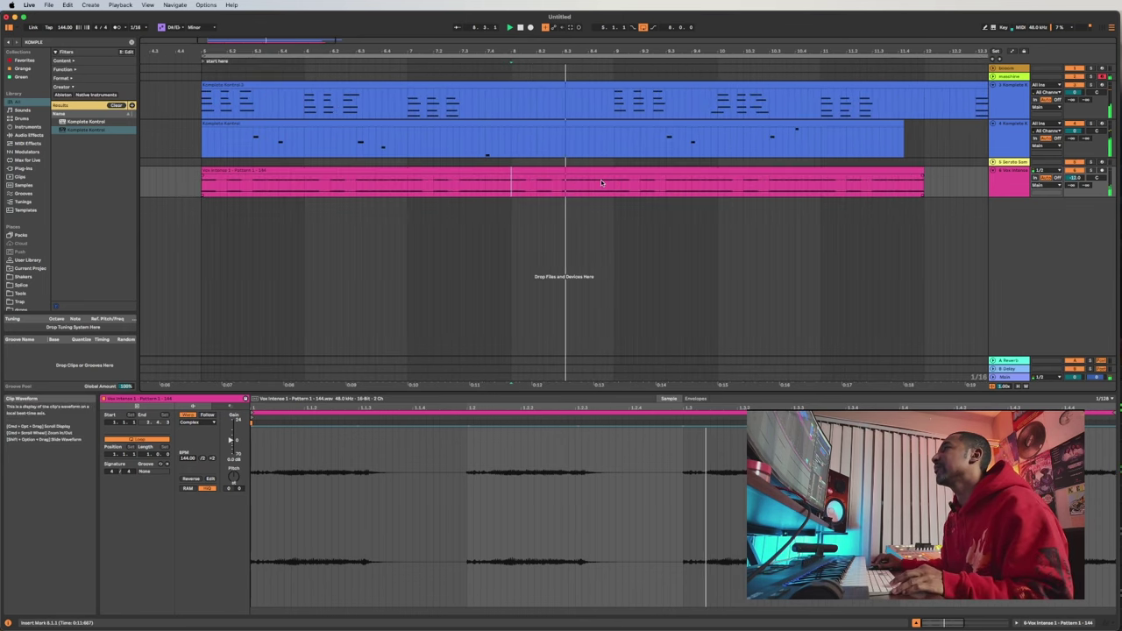
{"action": "scroll", "coordinate": [601, 183], "scroll_direction": "up", "scroll_amount": 1}
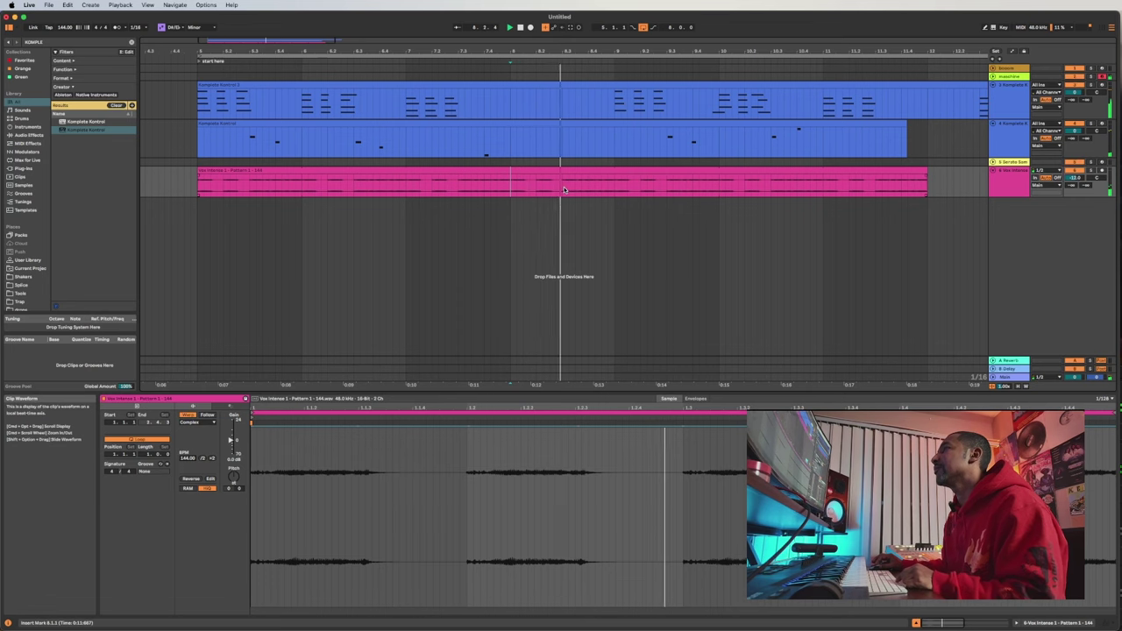
{"action": "left_click_drag", "start_coordinate": [564, 189], "coordinate": [510, 191]}
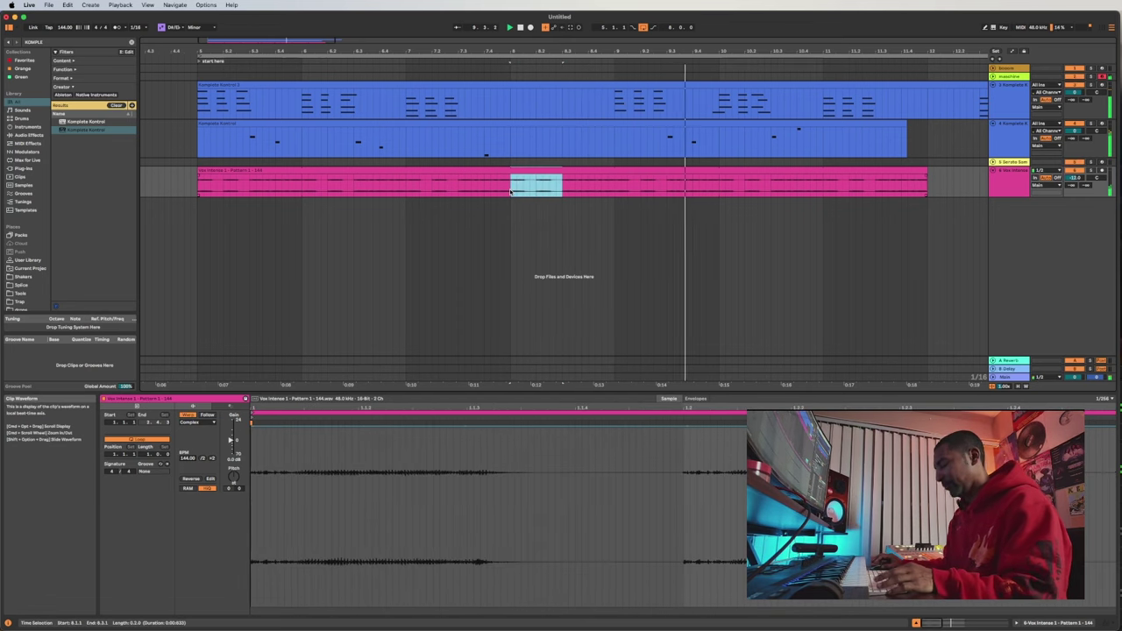
{"action": "key", "text": "super+d"}
{"action": "left_click", "coordinate": [649, 176]}
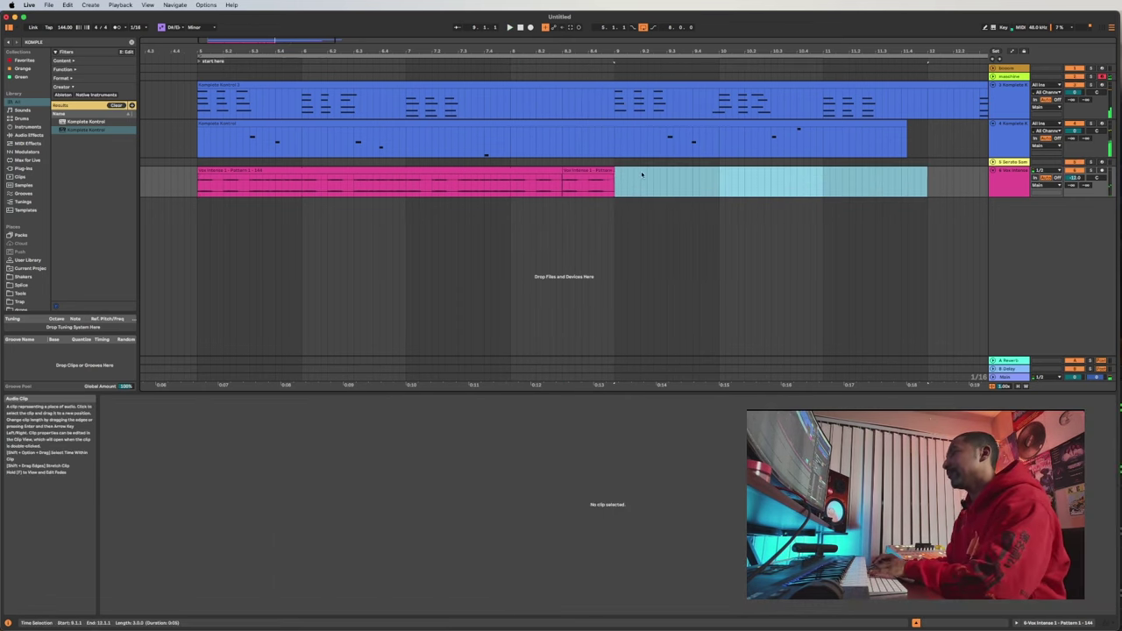
{"action": "key", "text": "Delete"}
- Duplicate the four-bar Vox Intense 1 section starting at bar 5 so it fills bars 9 to 12
{"action": "left_click", "coordinate": [241, 170], "text": "shift"}
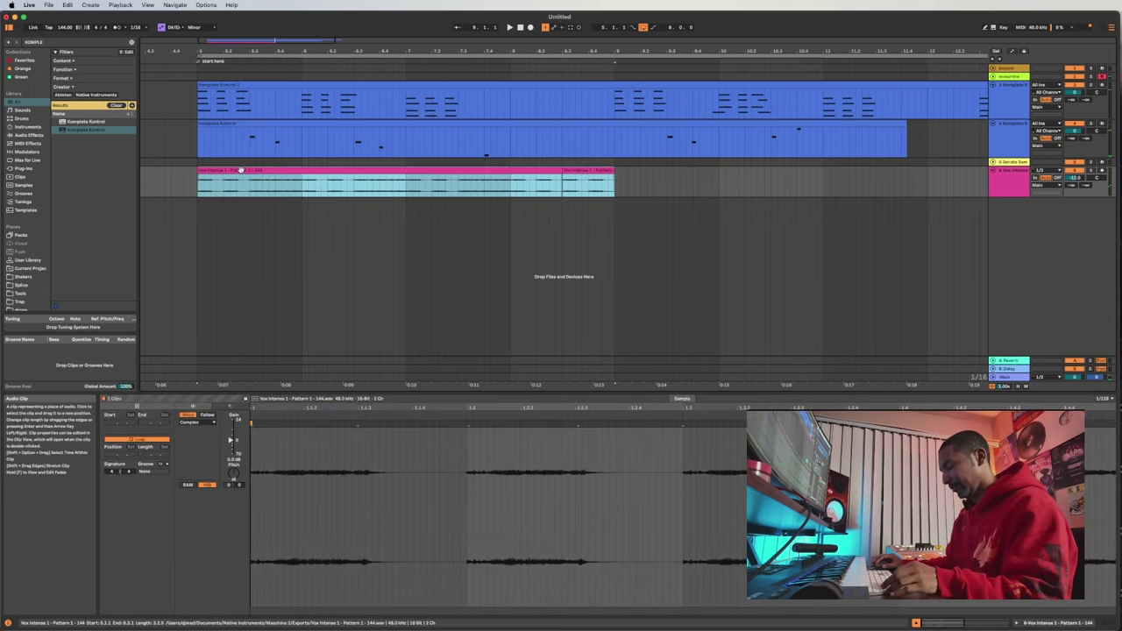
{"action": "key", "text": "super+d"}
{"action": "key", "text": "minus"}
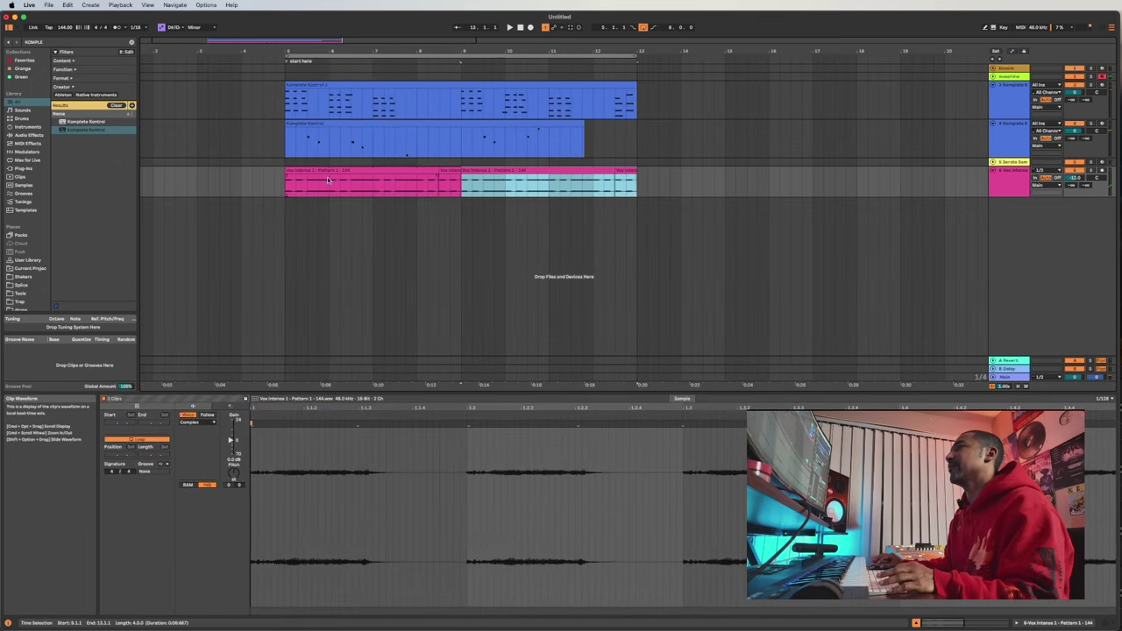
- Listen to the arrangement from bar 5, and replay the vocal variation from bar 8
{"action": "left_click", "coordinate": [329, 180]}
{"action": "key", "text": "space"}
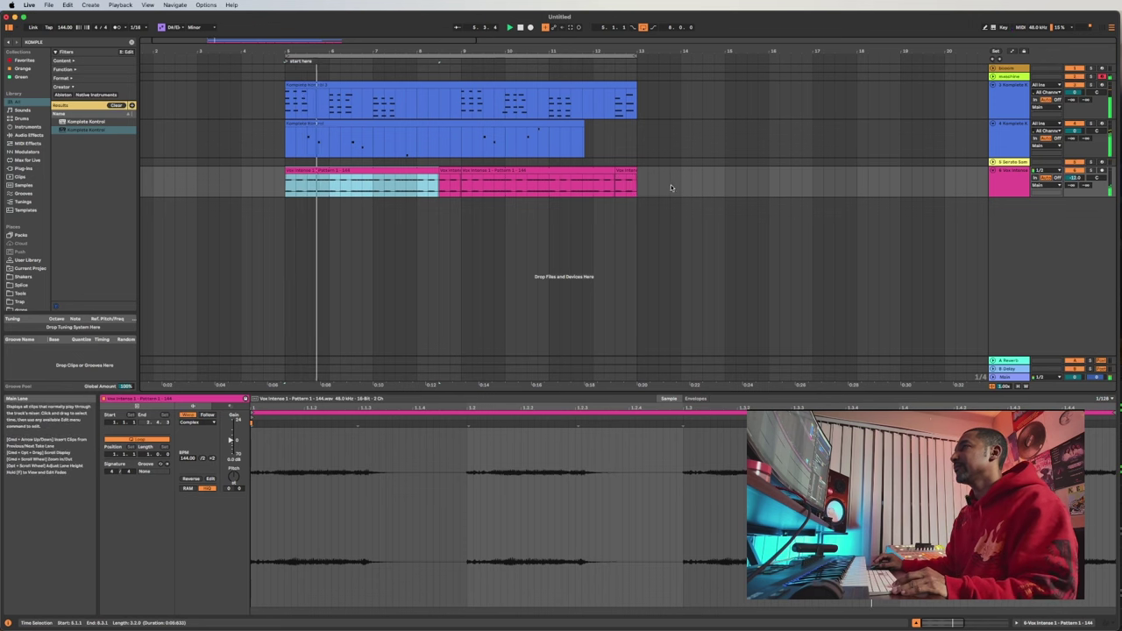
{"action": "key", "text": "minus"}
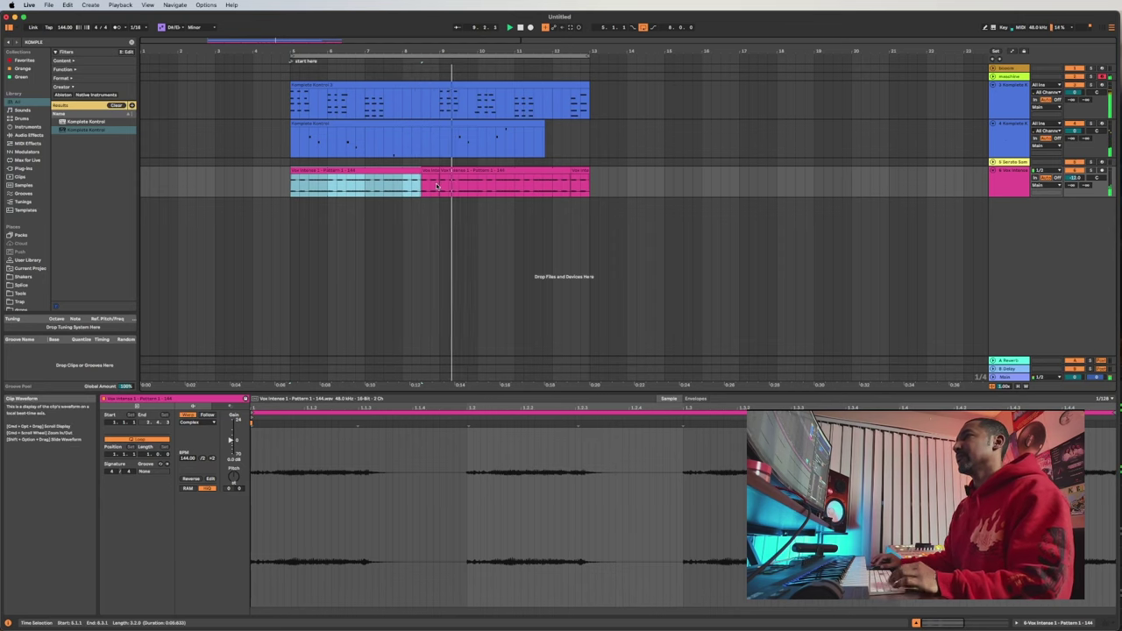
{"action": "left_click", "coordinate": [402, 189]}
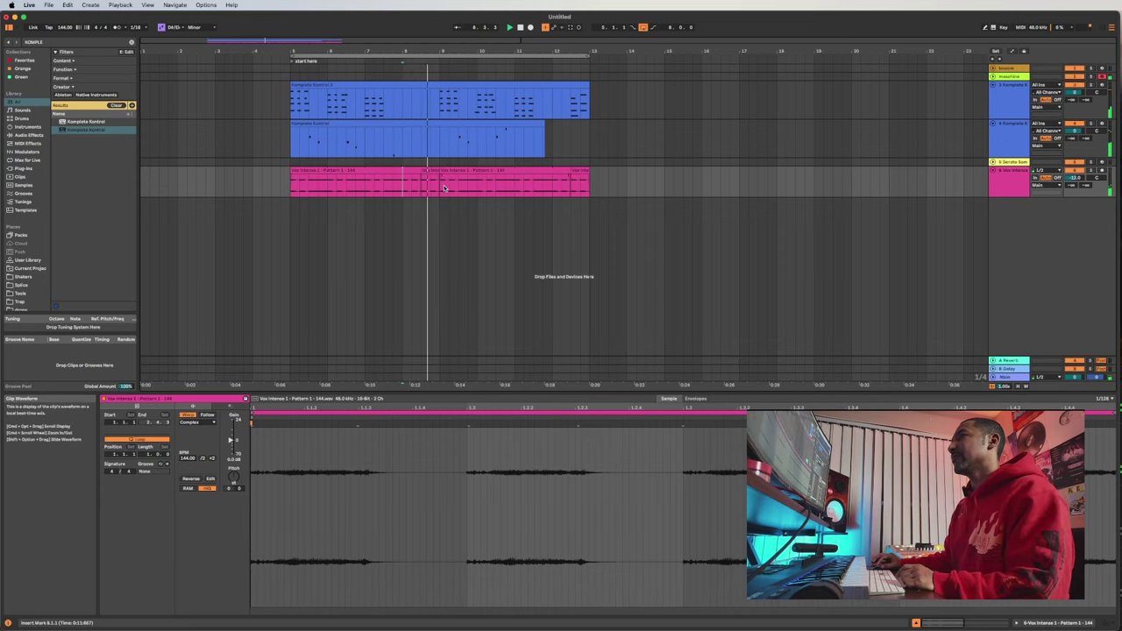
{"action": "key", "text": "space"}
{"action": "key", "text": "space"}
{"action": "scroll", "coordinate": [408, 190], "scroll_direction": "up", "scroll_amount": 3}
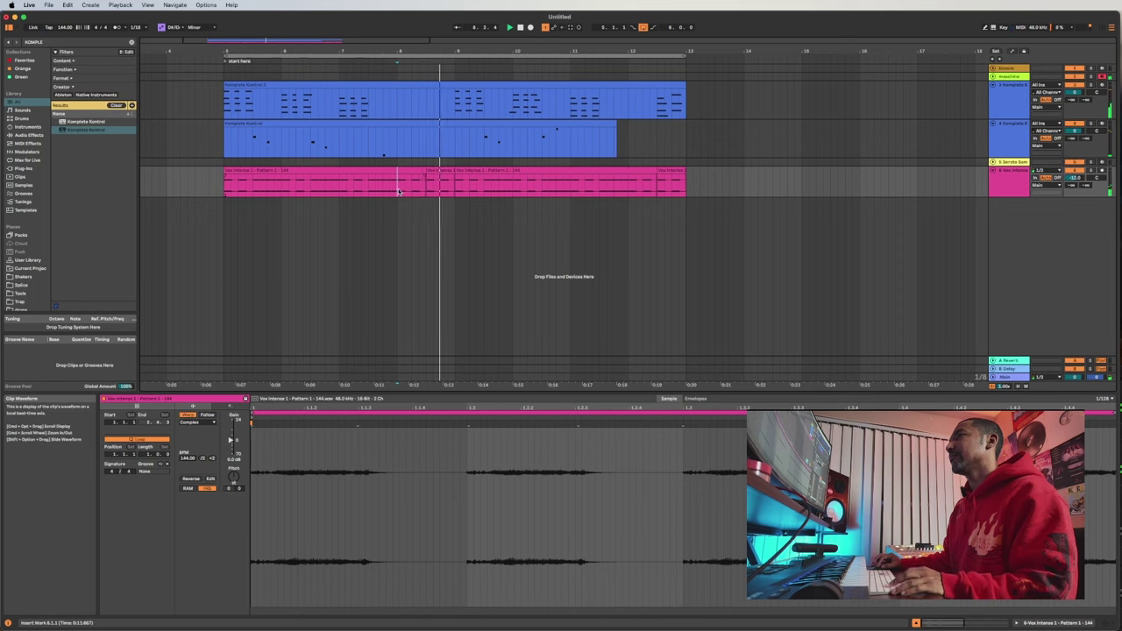
- Duplicate the vocal audio from 8.1.1 to 8.3.1 over the second half of bar 8 and play it back from bar 8
{"action": "key", "text": "space"}
{"action": "left_click_drag", "start_coordinate": [398, 191], "coordinate": [424, 192]}
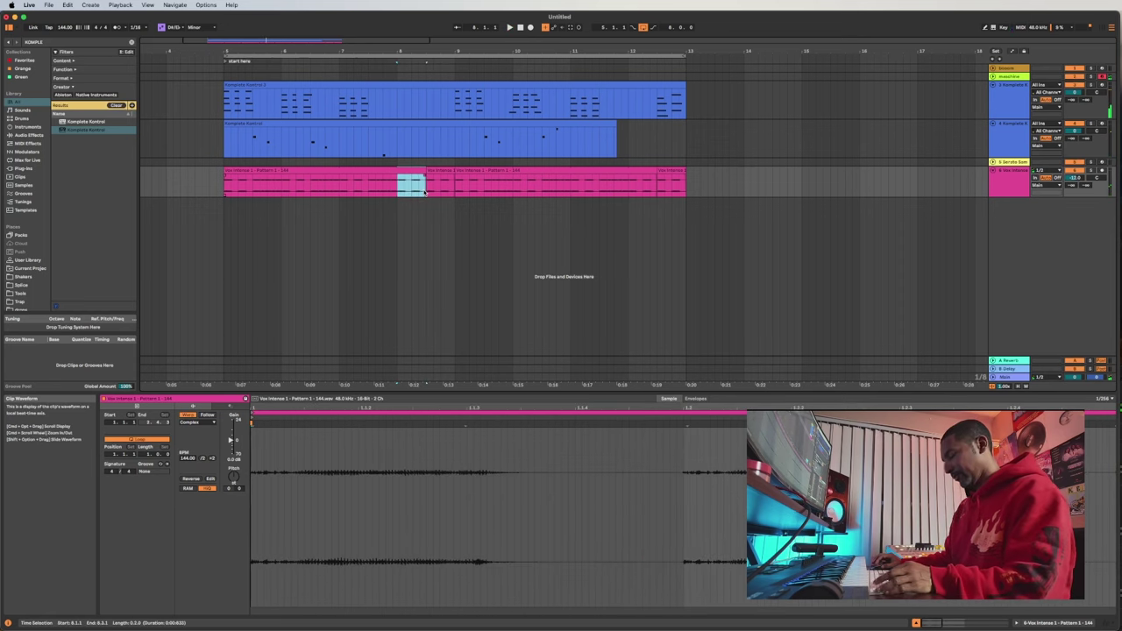
{"action": "key", "text": "super+d"}
{"action": "key", "text": "space"}
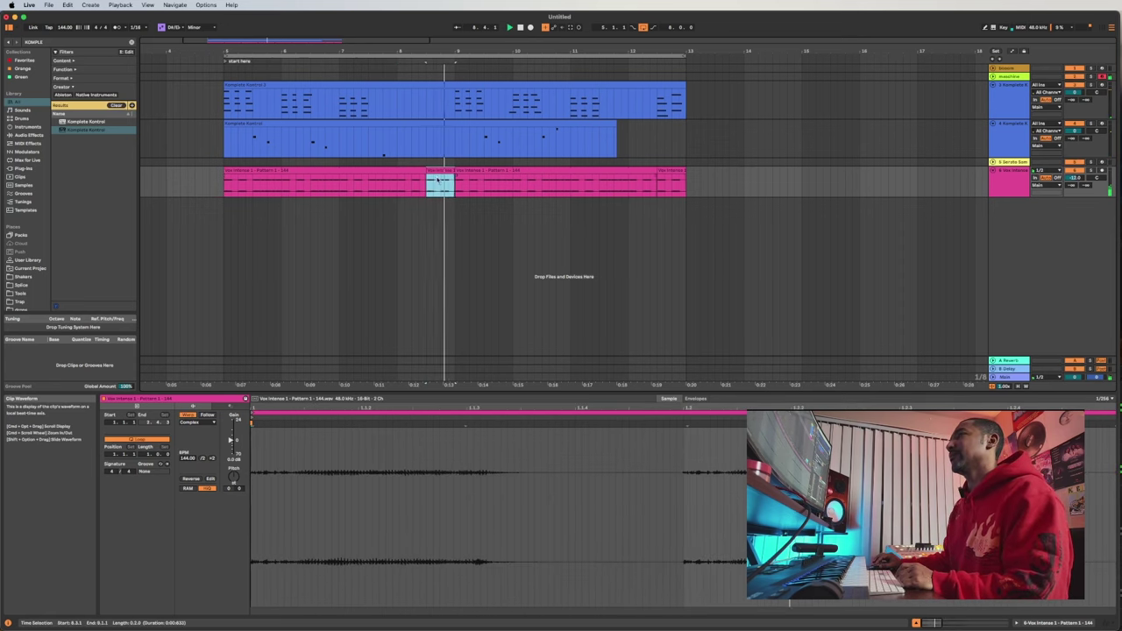
{"action": "left_click", "coordinate": [397, 191]}
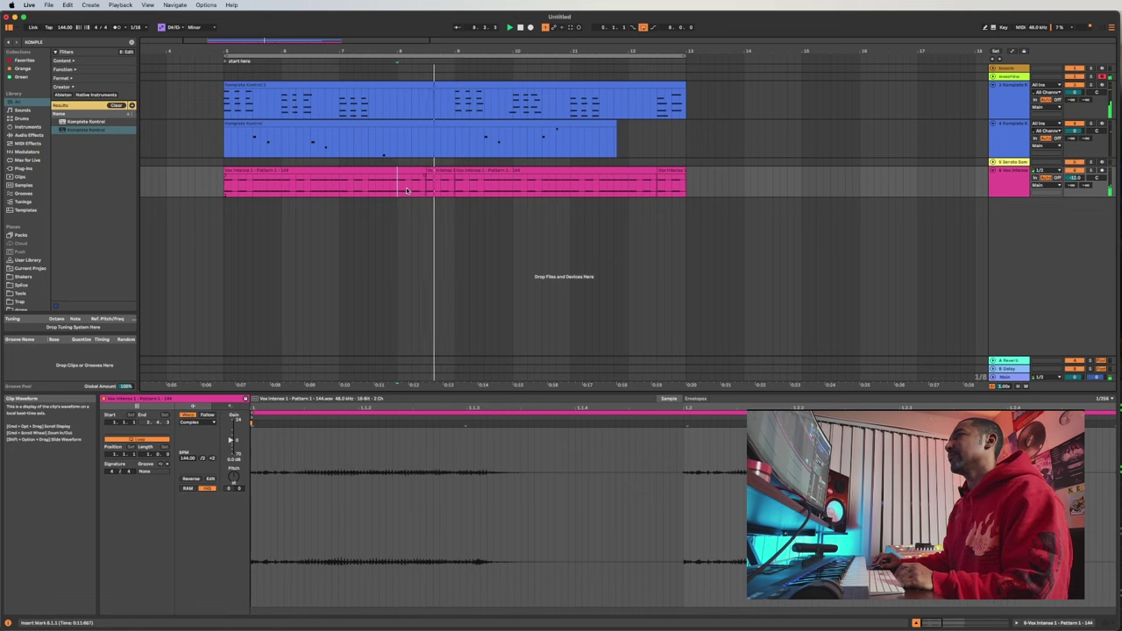
- Mute the Vox Intense 1 sound in Maschine, put the plug-in window away, and check the playback
{"action": "left_click_drag", "start_coordinate": [1120, 214], "coordinate": [606, 159]}
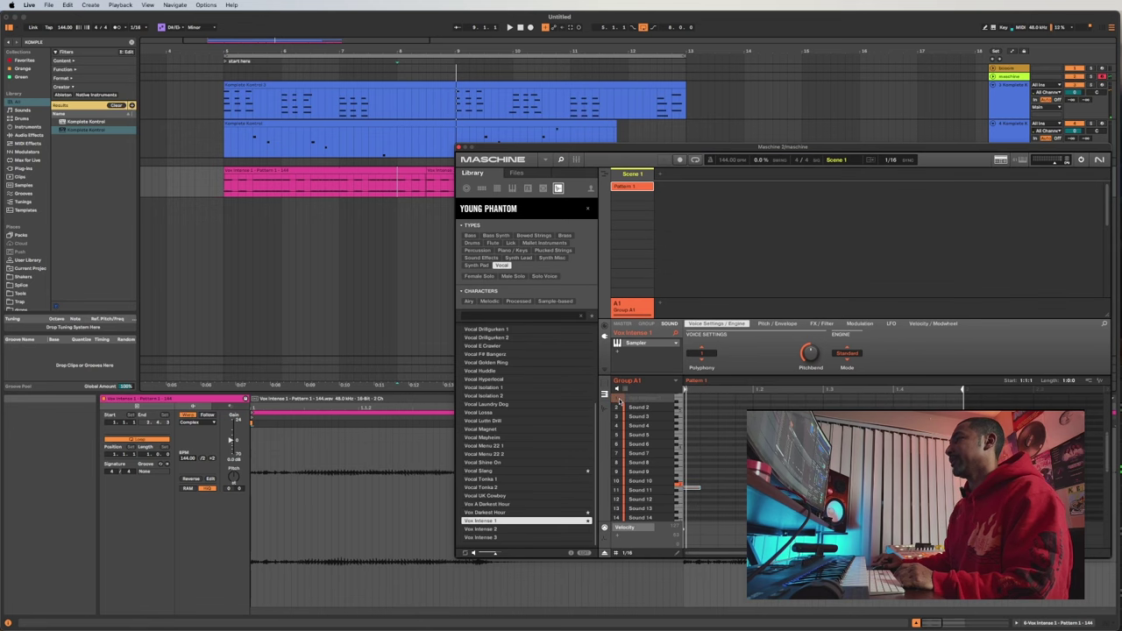
{"action": "key", "text": "space"}
{"action": "left_click_drag", "start_coordinate": [591, 147], "coordinate": [1120, 213]}
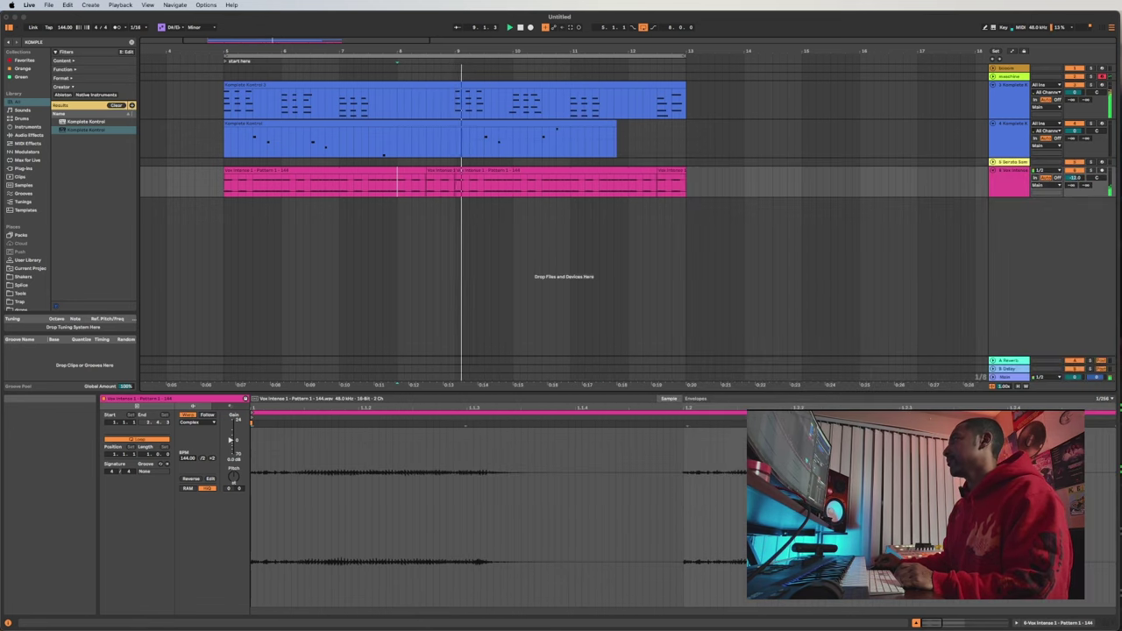
{"action": "key", "text": "space"}
- Select all Vox Intense 1 audio clips from bar 5 to bar 13 and raise their gain
{"action": "left_click", "coordinate": [1023, 187]}
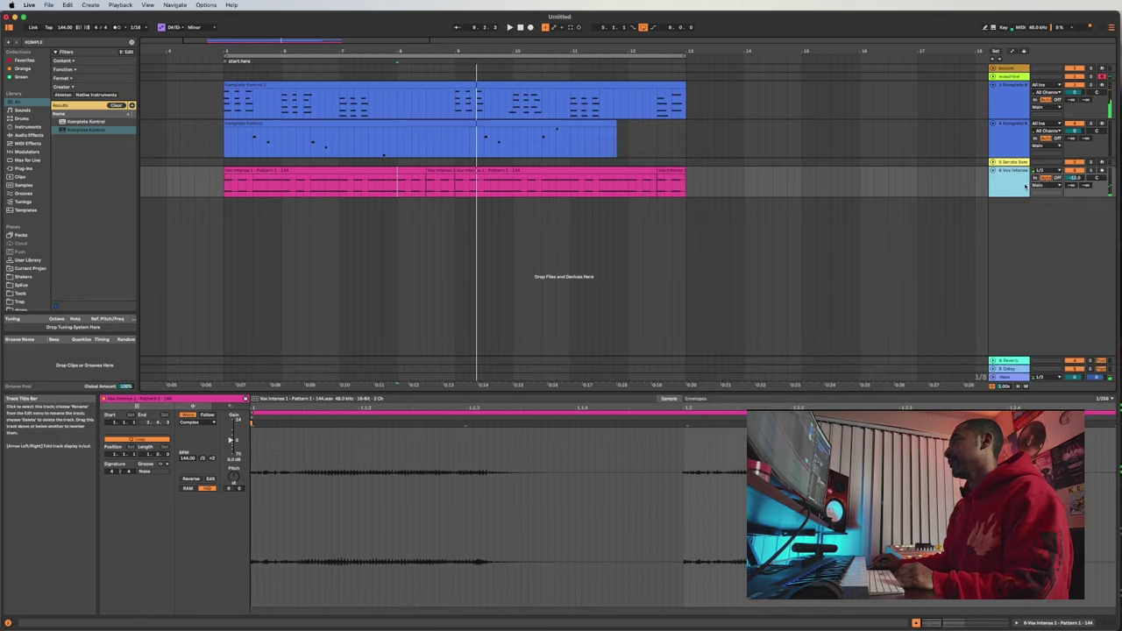
{"action": "left_click", "coordinate": [664, 173]}
{"action": "left_click", "coordinate": [250, 170], "text": "shift"}
- Duplicate the melodic Komplete Kontrol track, delete the copied clip, and turn the copy into an armed track named pads with Pigments loaded
{"action": "right_click", "coordinate": [1013, 136]}
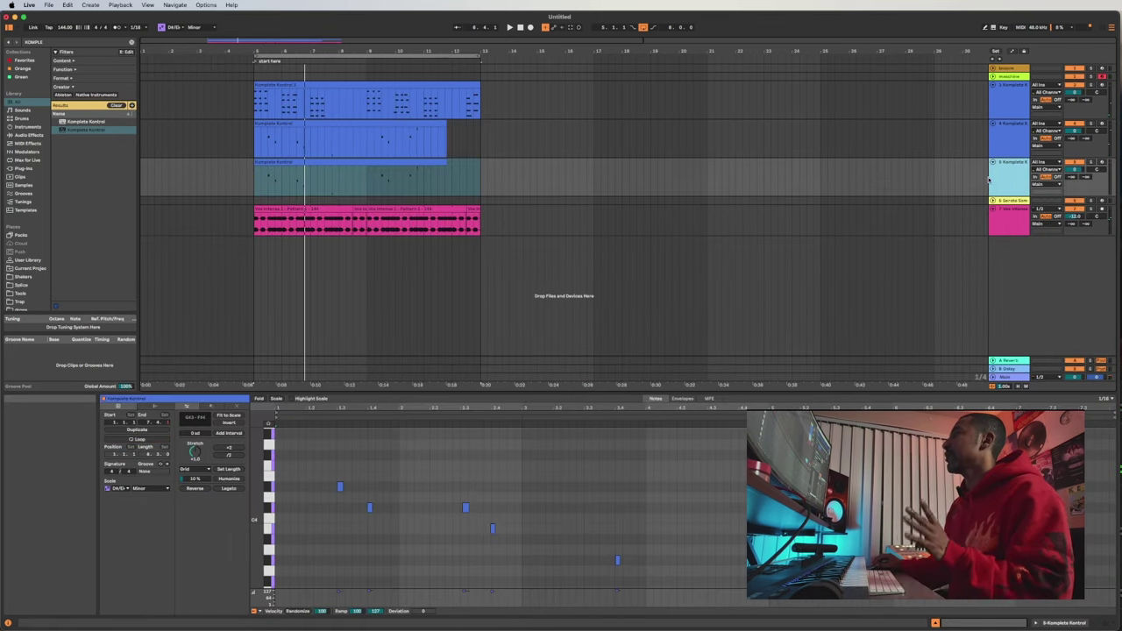
{"action": "left_click", "coordinate": [428, 164]}
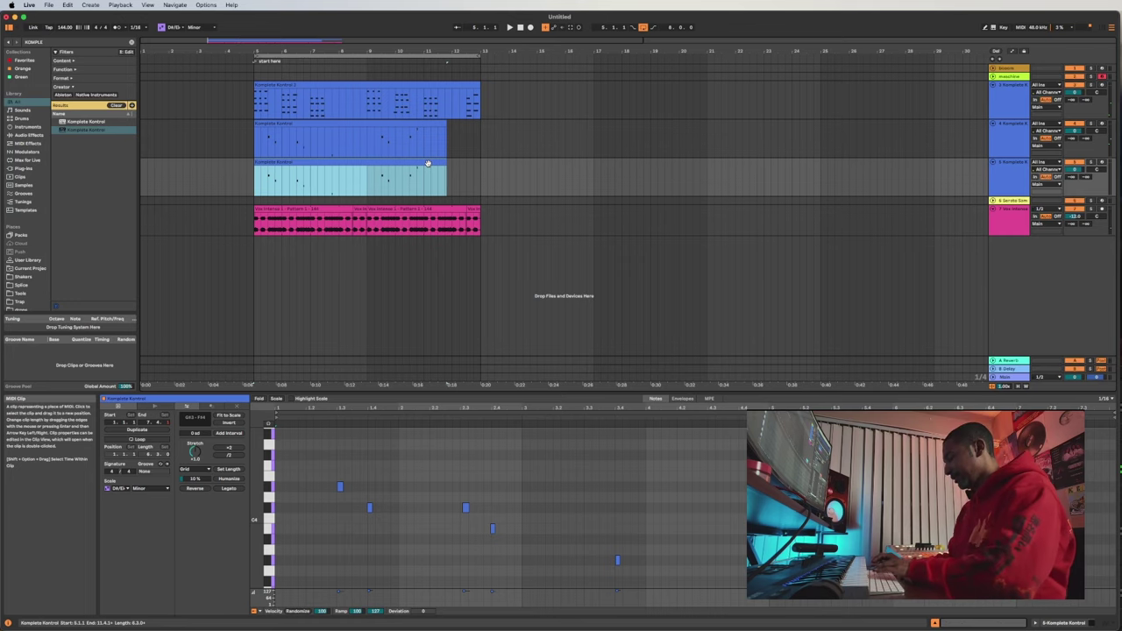
{"action": "left_click", "coordinate": [344, 178]}
{"action": "left_click", "coordinate": [1008, 167]}
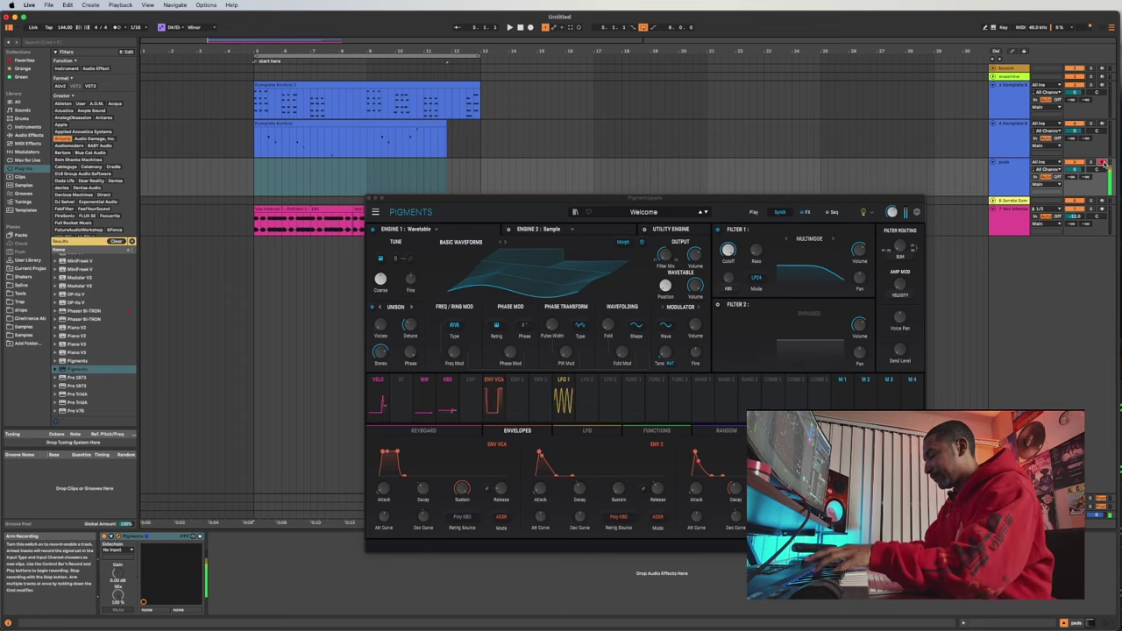
- Record a pad part with Pigments on the pads track from bar 5 to bar 13
{"action": "key", "text": "space"}
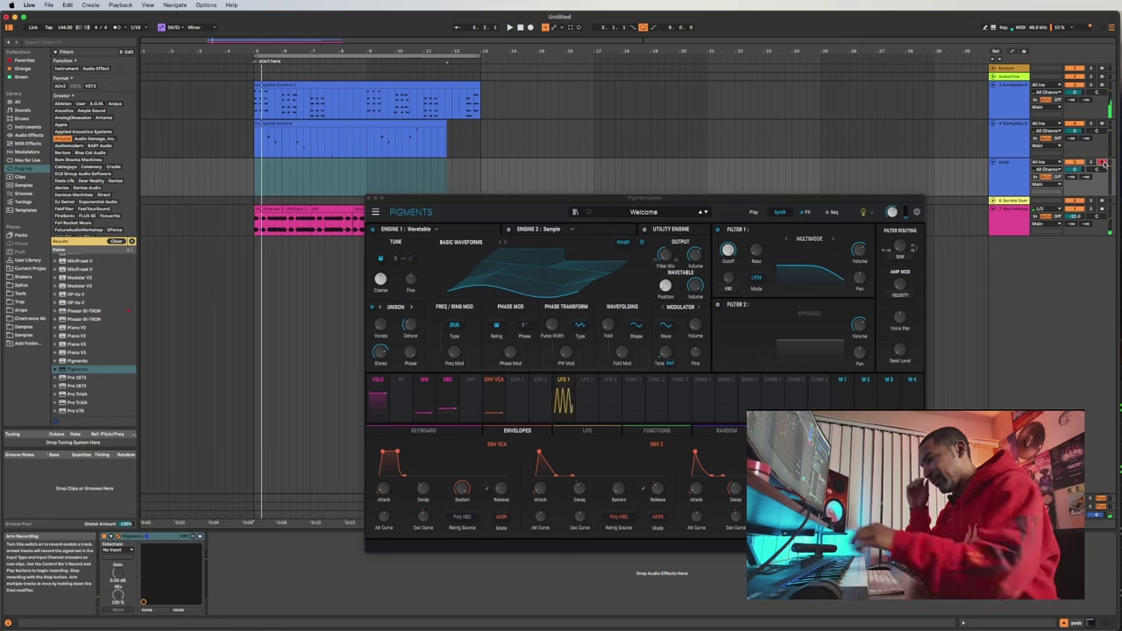
{"action": "key", "text": "F9"}
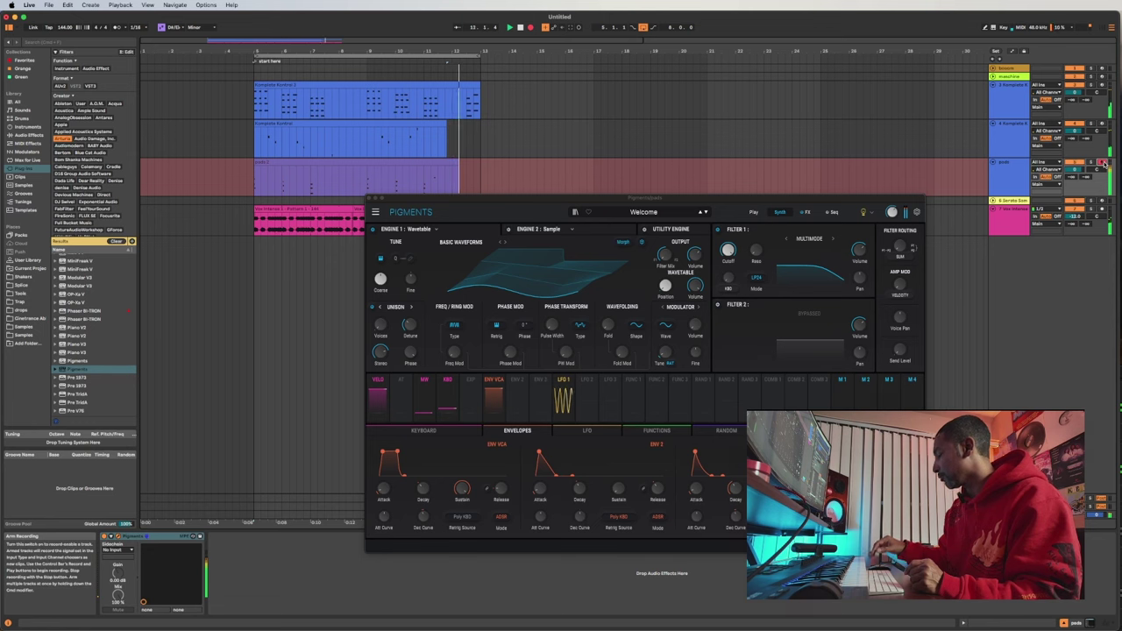
{"action": "key", "text": "space"}
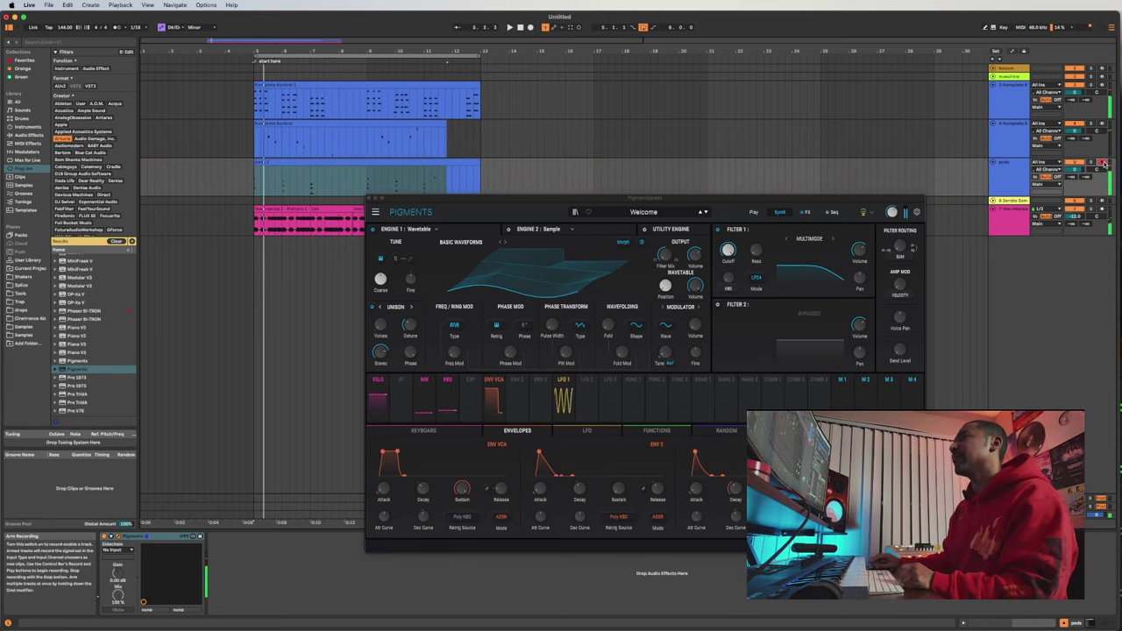
- Play back the recorded pads, close the Pigments window, and select the pads clip from bar 5 to bar 13
{"action": "key", "text": "space"}
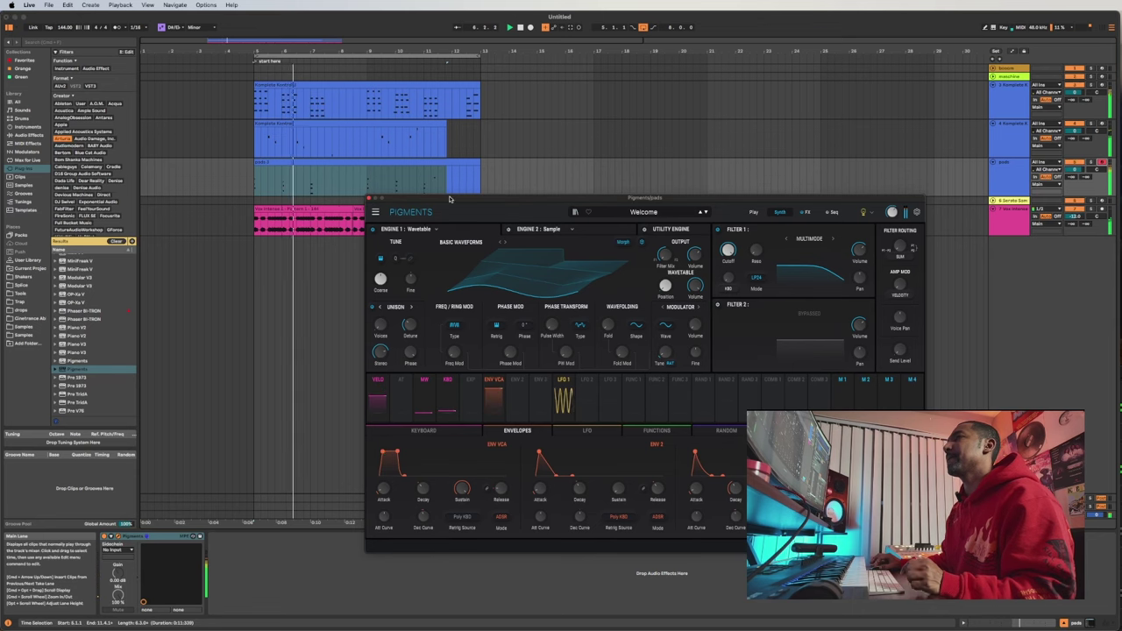
{"action": "left_click", "coordinate": [369, 198]}
{"action": "left_click_drag", "start_coordinate": [448, 166], "coordinate": [480, 166]}
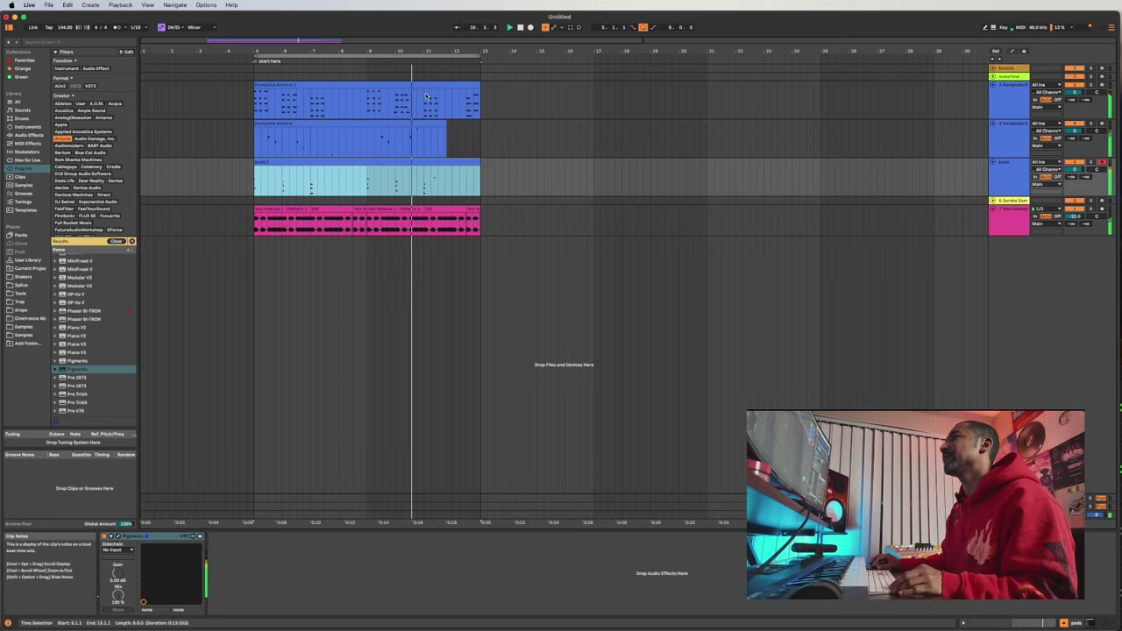
- Duplicate the chord clip and the pads clip from bars 5–13 so both repeat from bar 13 to bar 21
{"action": "left_click", "coordinate": [363, 121]}
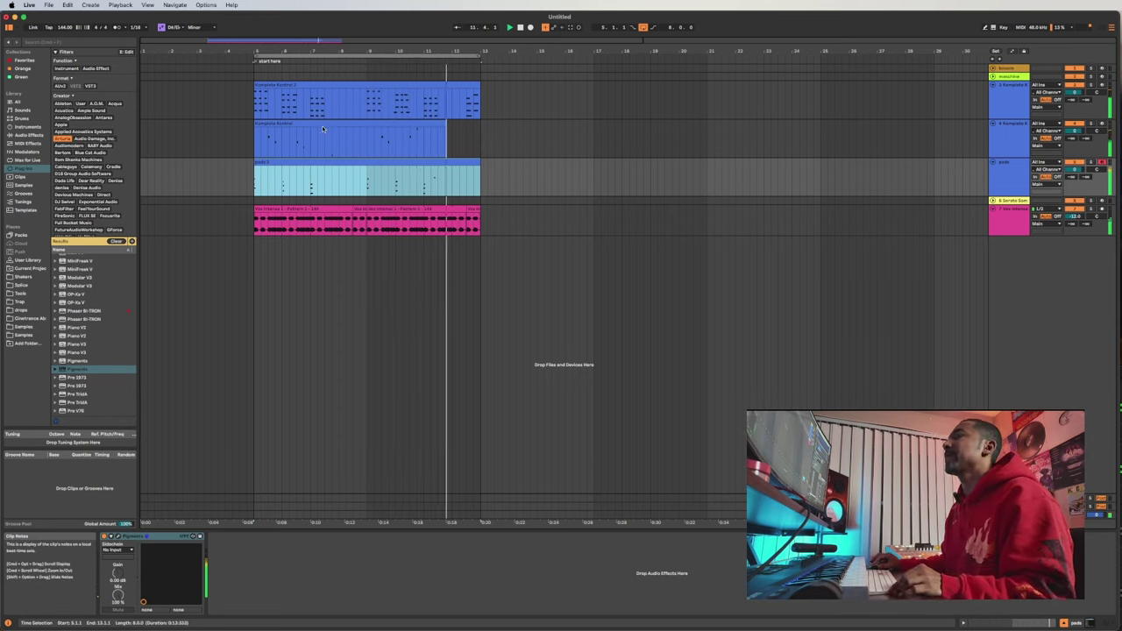
{"action": "left_click", "coordinate": [342, 85]}
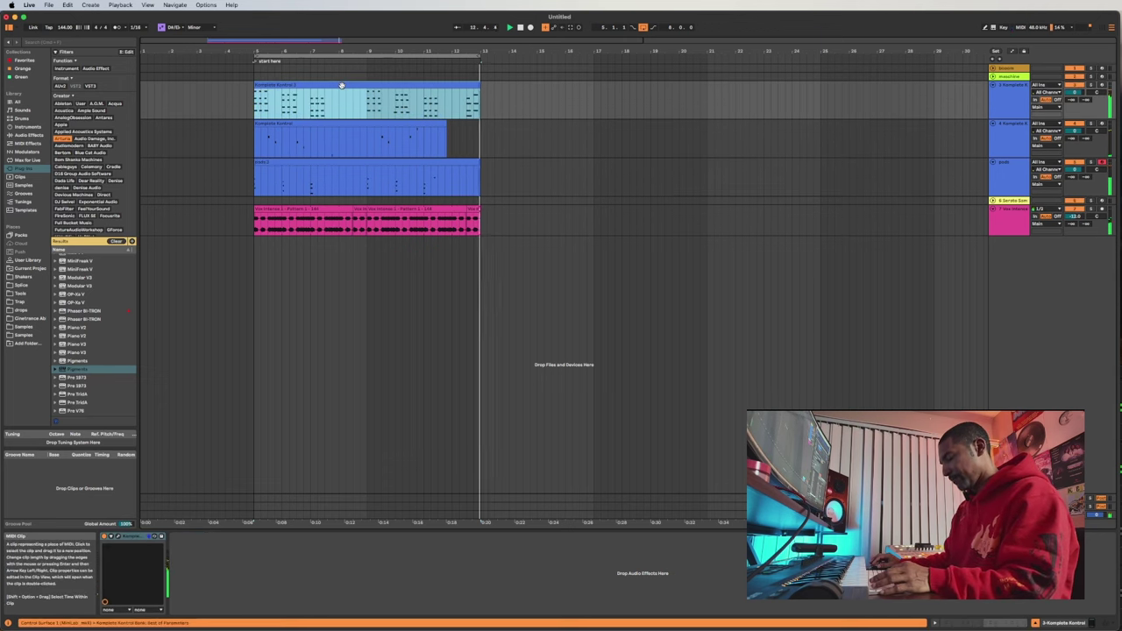
{"action": "key", "text": "super+d"}
{"action": "left_click", "coordinate": [388, 163]}
{"action": "key", "text": "super+d"}
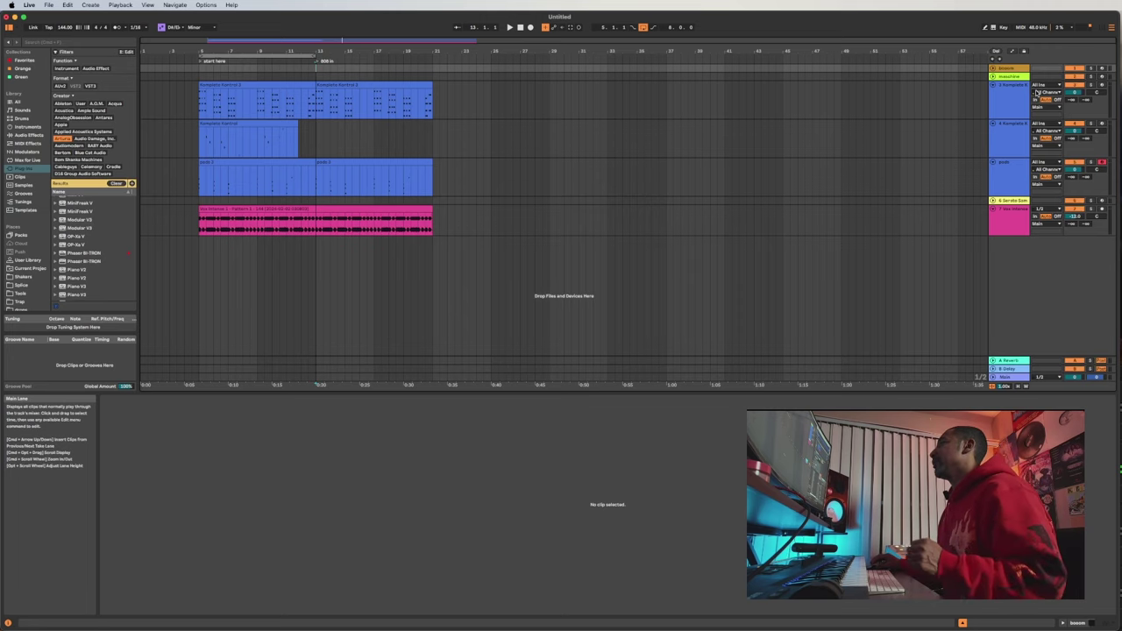
- Open Maschine on the maschine track, switch the Young Phantom library filter from Vocal to Bass, and load Bass B Vague on Sound 2
{"action": "left_click", "coordinate": [1011, 78]}
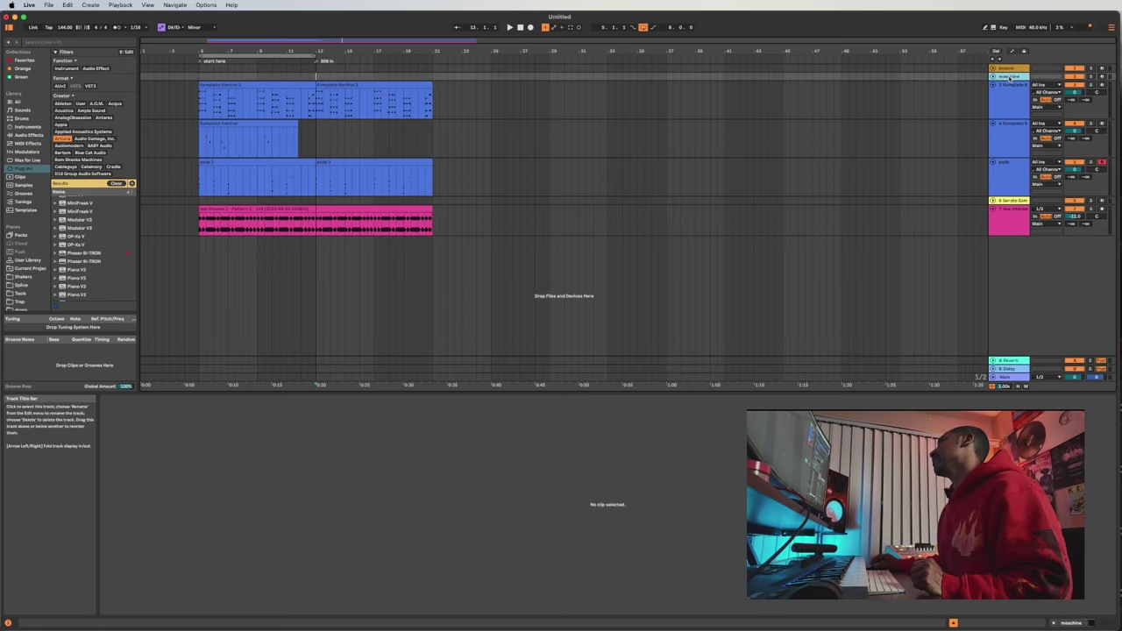
{"action": "key", "text": "super+alt+p"}
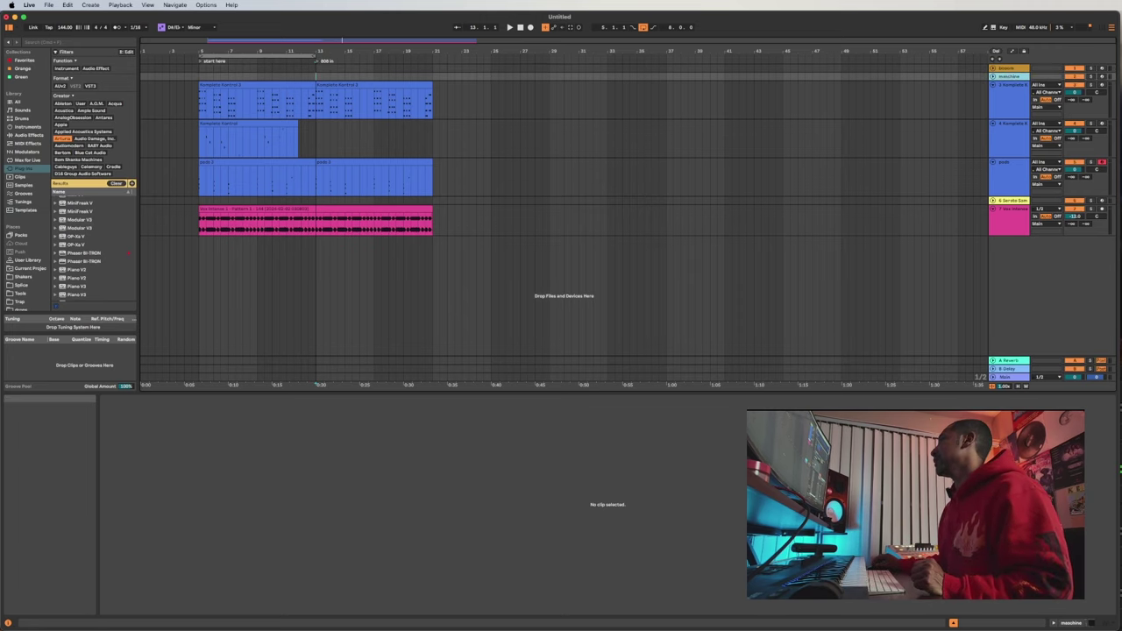
{"action": "left_click_drag", "start_coordinate": [655, 164], "coordinate": [386, 136]}
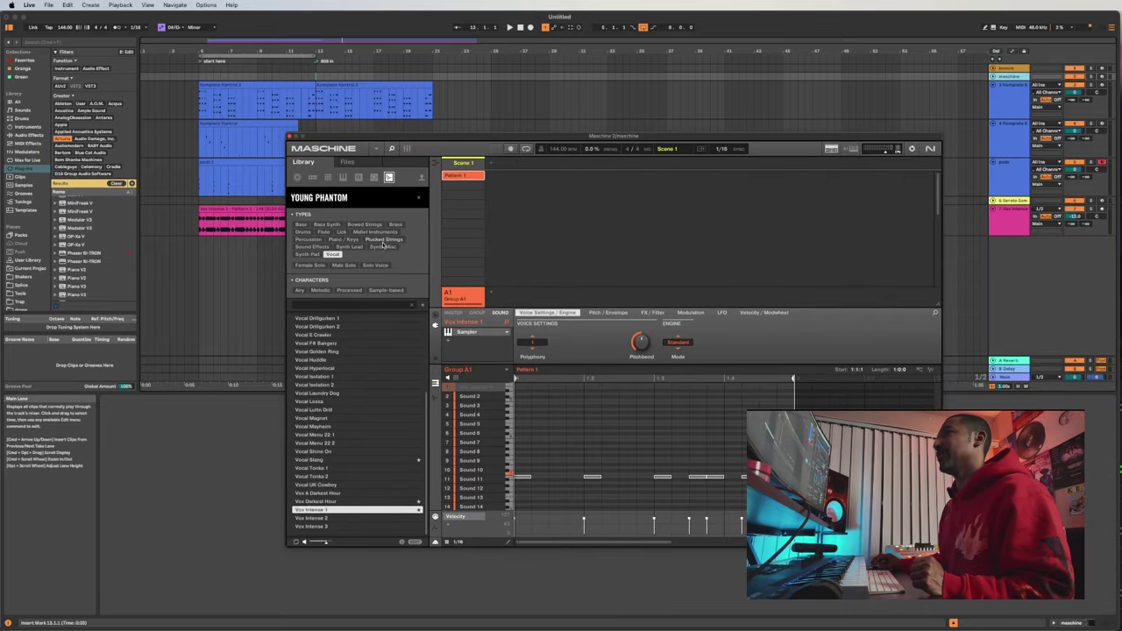
{"action": "left_click", "coordinate": [333, 255]}
{"action": "left_click", "coordinate": [301, 225]}
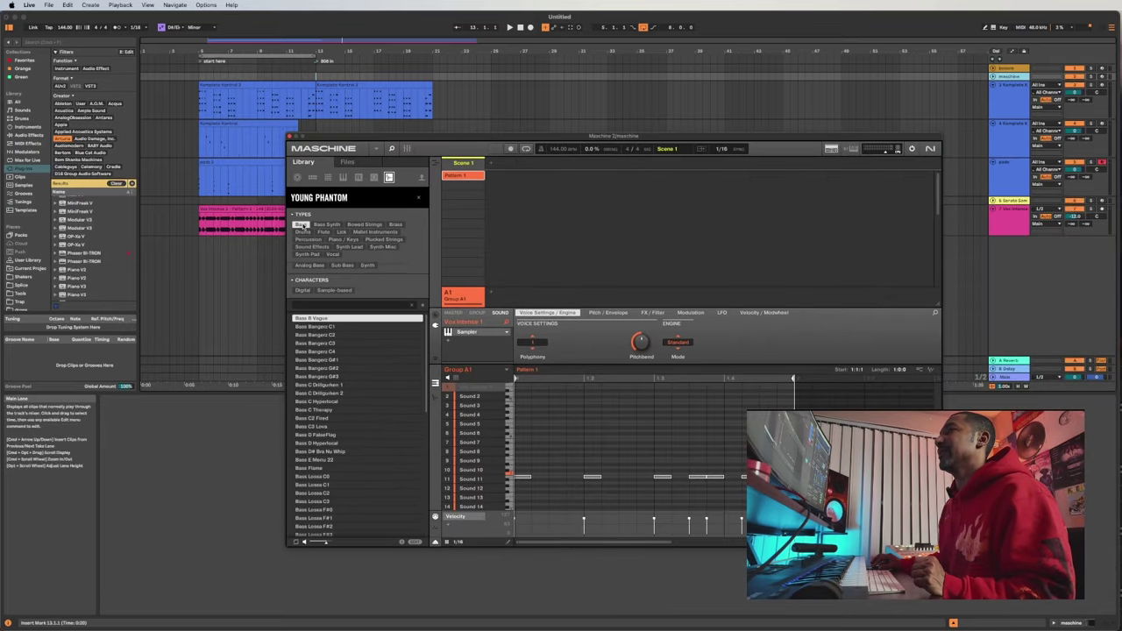
{"action": "left_click", "coordinate": [351, 418]}
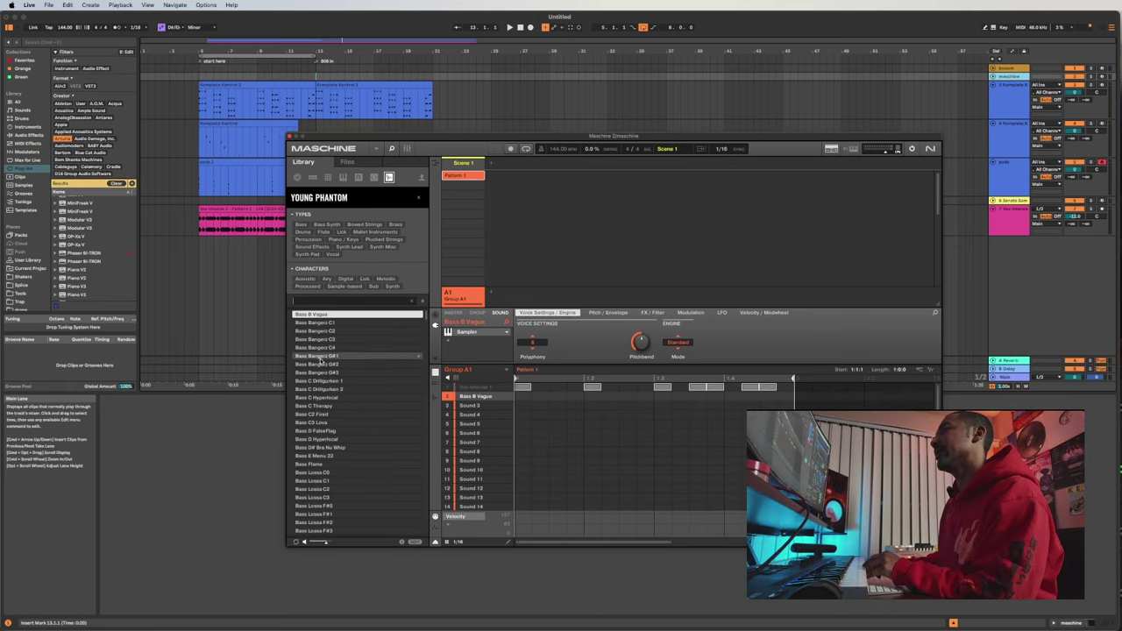
- Audition the bass samples from Bass Bangerz G#1 onward and load Bass C Drillgurken 2 on Sound 2
{"action": "left_click", "coordinate": [321, 357]}
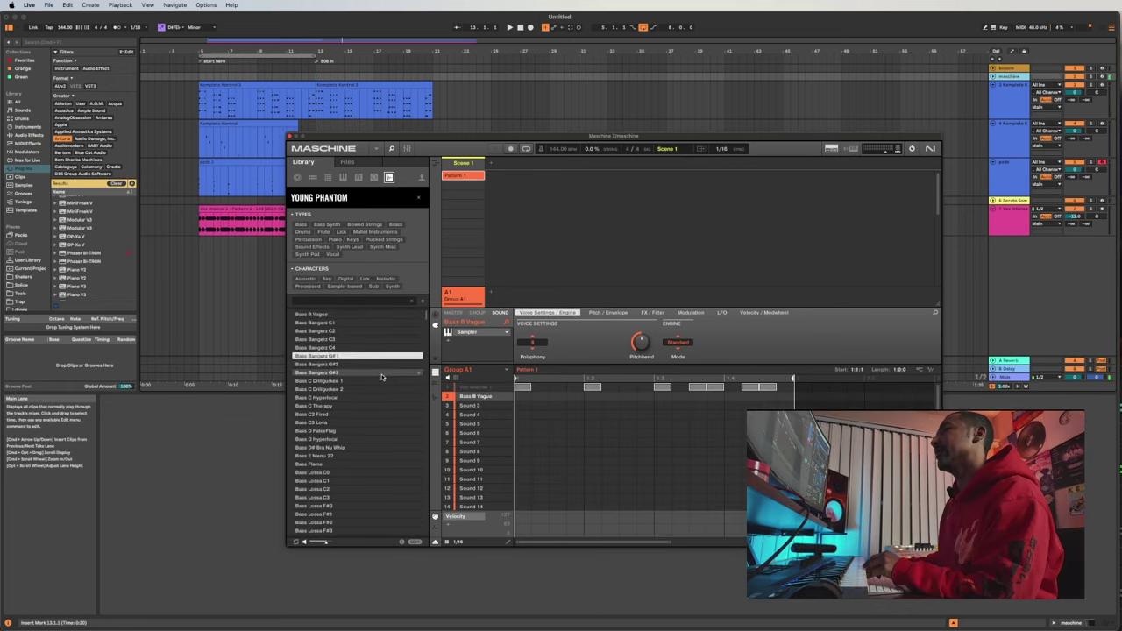
{"action": "key", "text": "Up"}
{"action": "key", "text": "Down"}
{"action": "key", "text": "Down"}
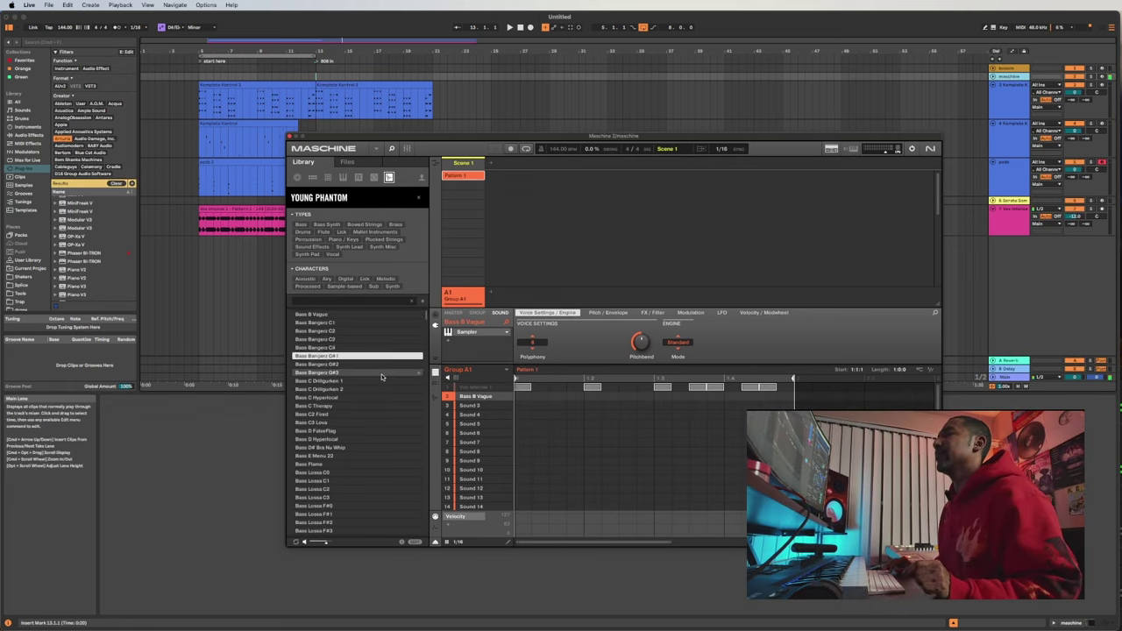
{"action": "key", "text": "Up"}
{"action": "key", "text": "Down"}
{"action": "key", "text": "Down"}
{"action": "key", "text": "Down"}
{"action": "key", "text": "Down"}
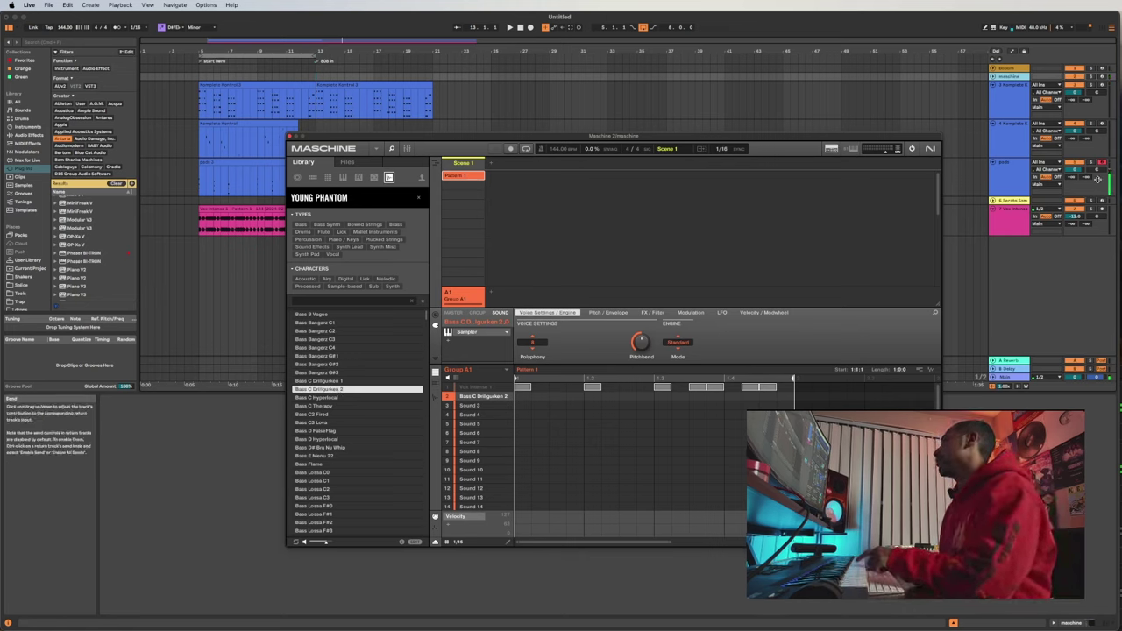
- Arm the maschine track, audition more Young Phantom bass samples, and load Bass D Hyperlocal on Sound 2
{"action": "left_click", "coordinate": [1010, 77]}
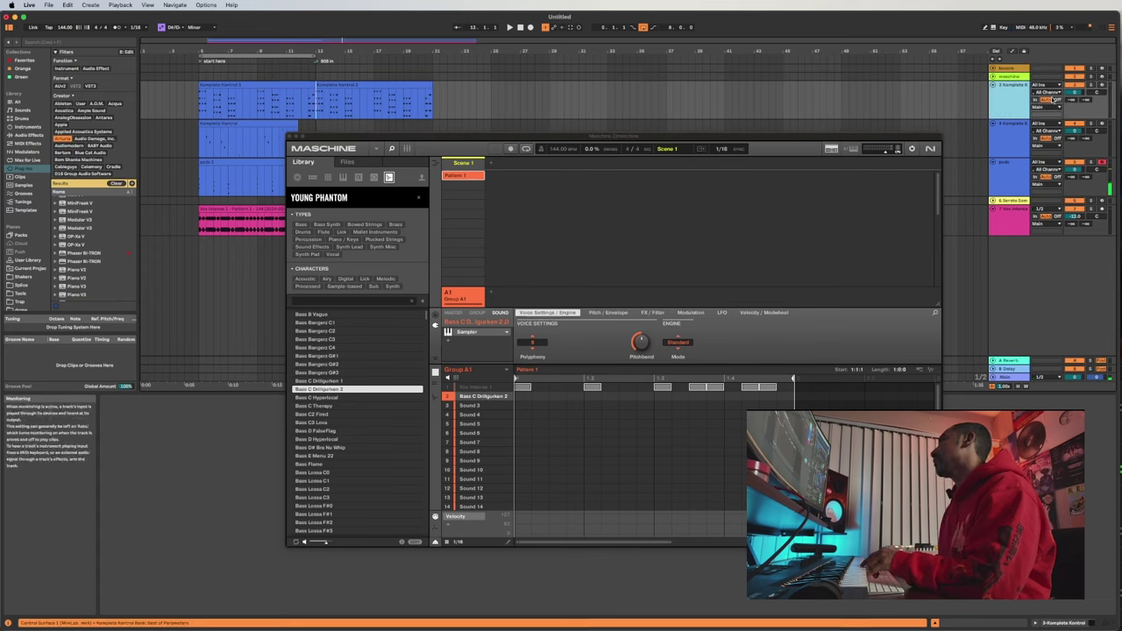
{"action": "left_click", "coordinate": [1011, 78]}
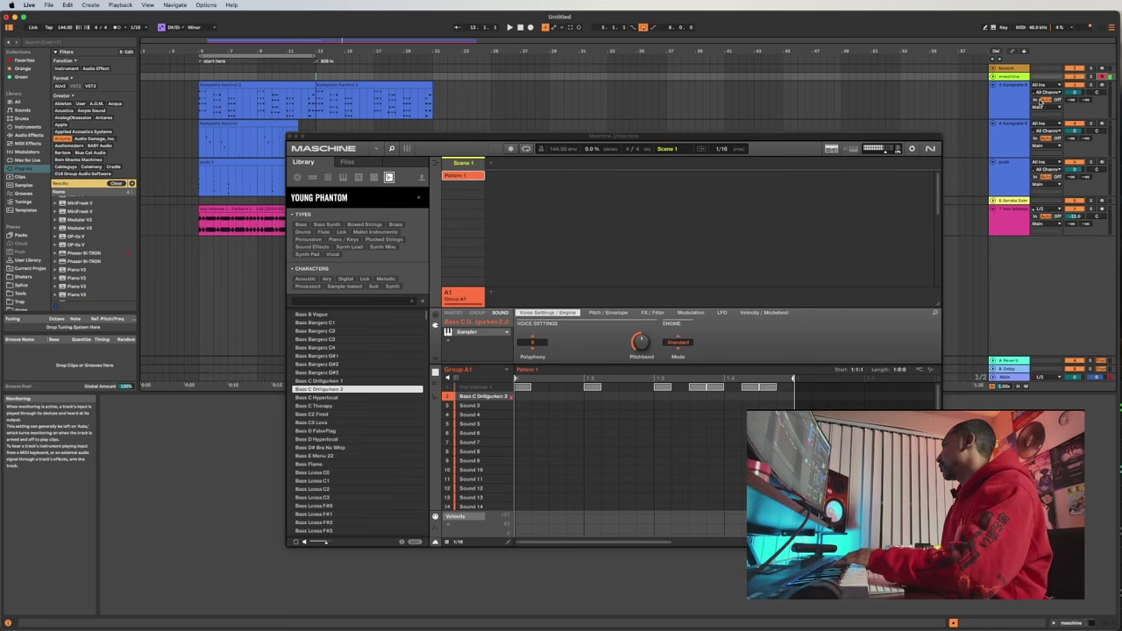
{"action": "left_click", "coordinate": [359, 379]}
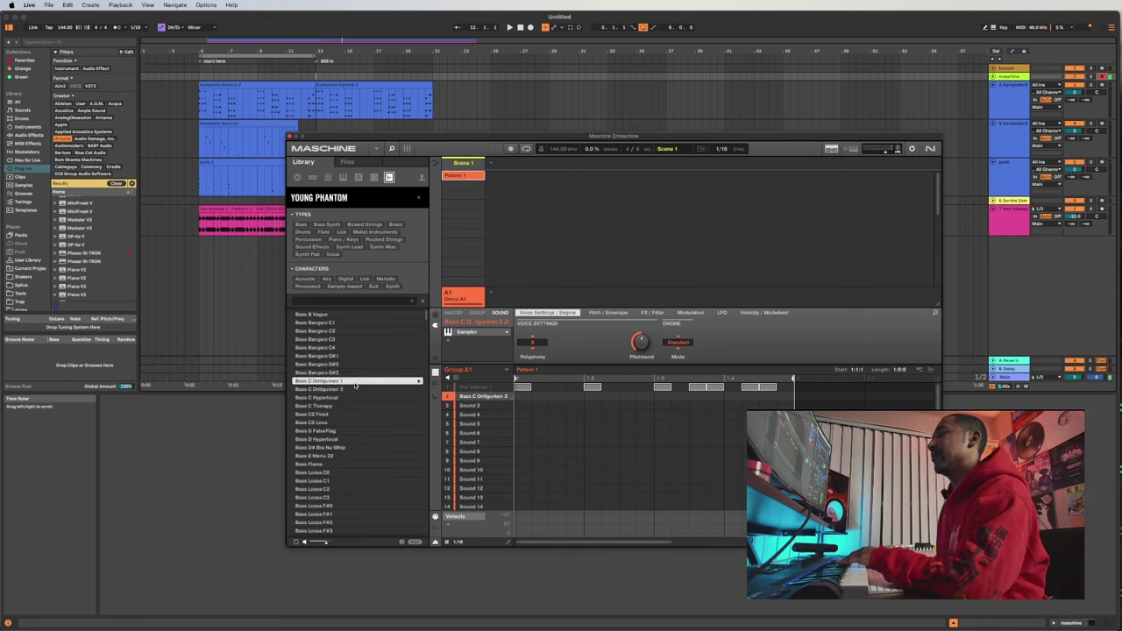
{"action": "key", "text": "Down"}
{"action": "key", "text": "Down"}
{"action": "key", "text": "Down"}
{"action": "key", "text": "Up"}
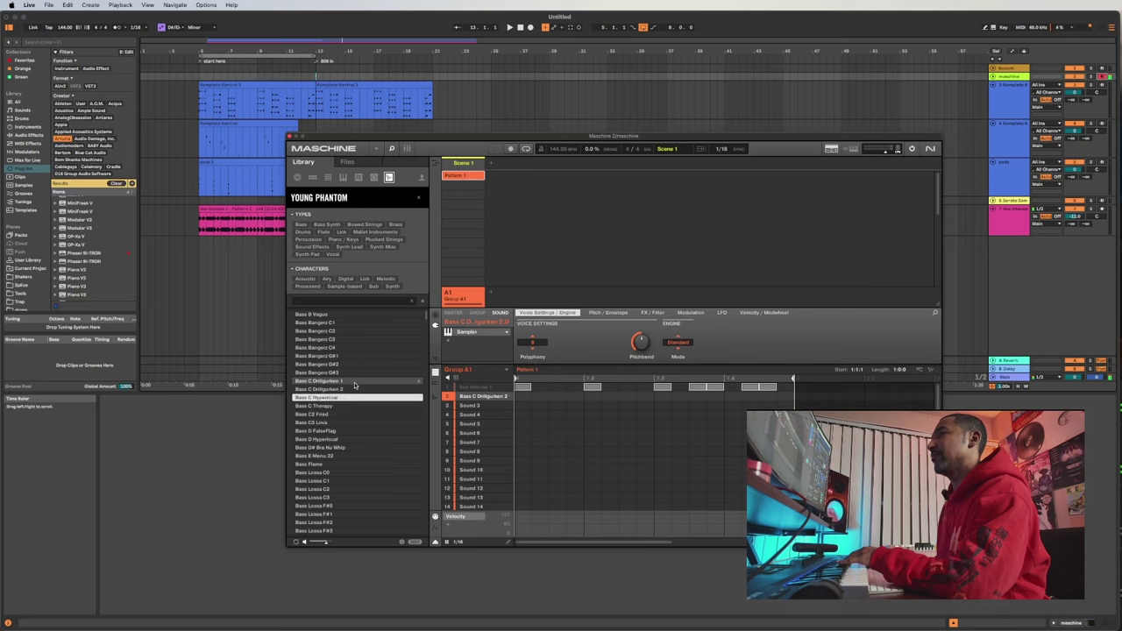
{"action": "key", "text": "Down"}
{"action": "key", "text": "Down"}
{"action": "key", "text": "Down"}
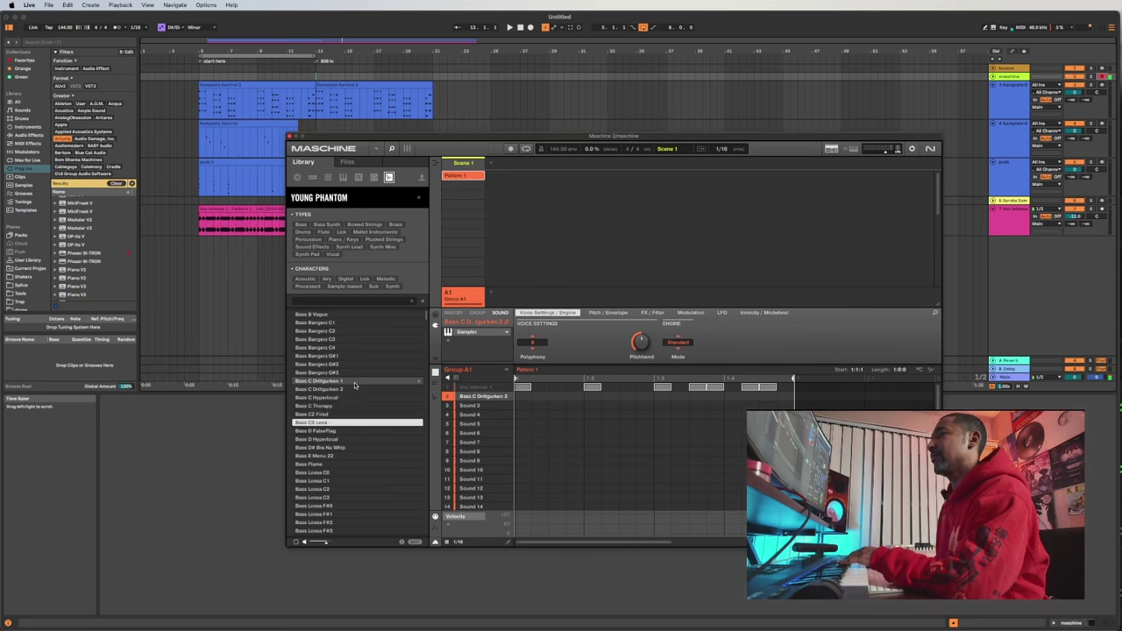
{"action": "key", "text": "Down"}
{"action": "key", "text": "Up"}
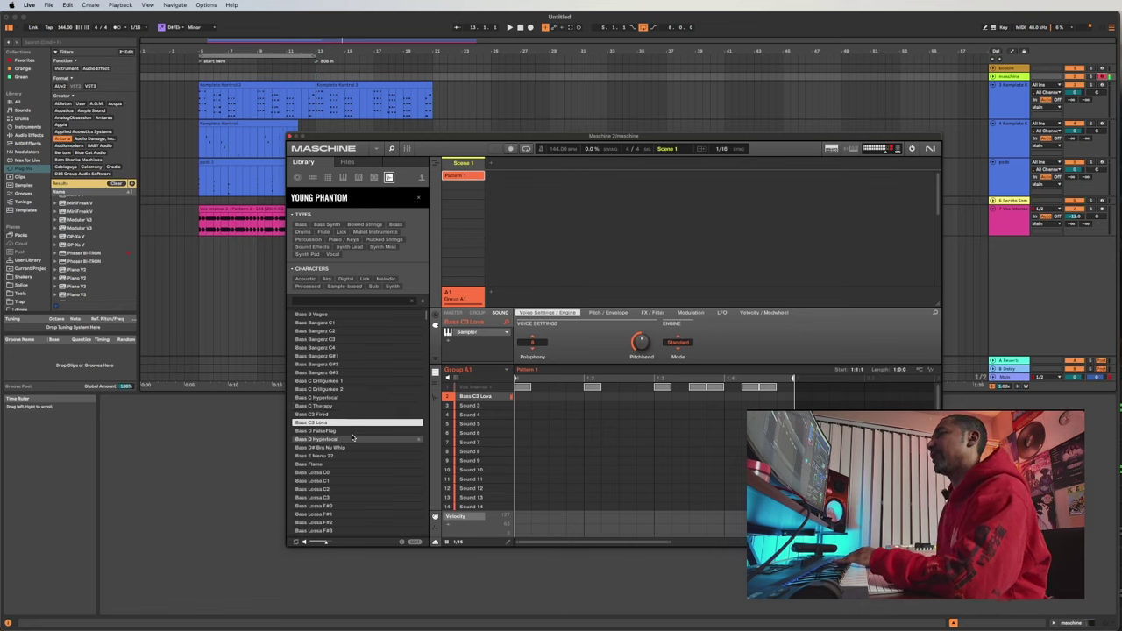
{"action": "left_click", "coordinate": [353, 438]}
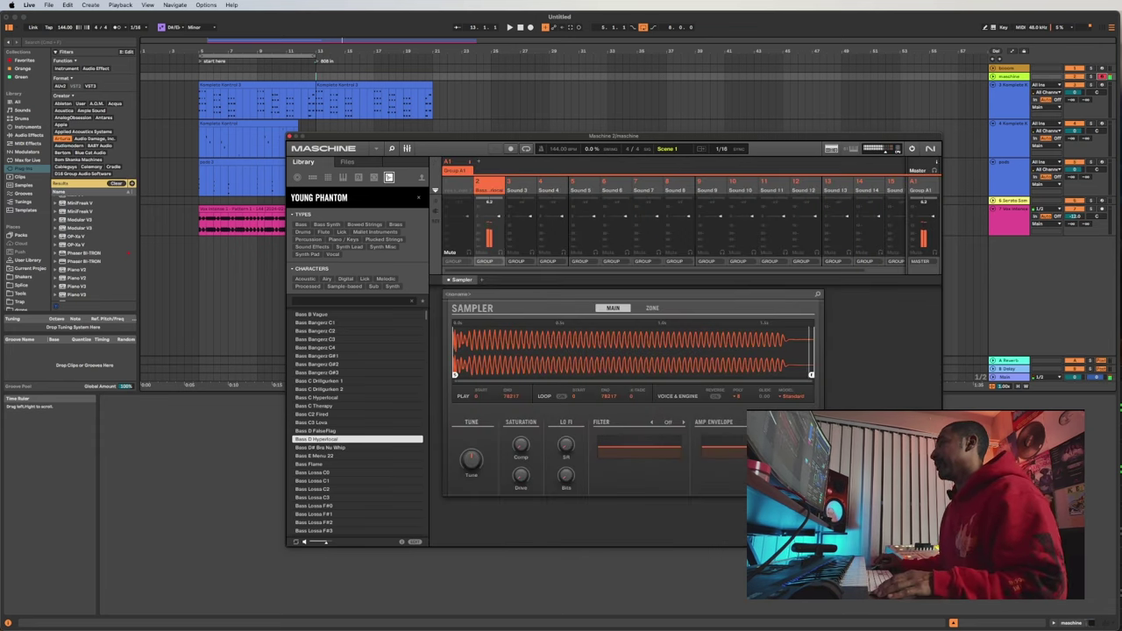
- Set the bass sampler's polyphony to 1, switch its amp envelope to a type with adjustable attack, and move the Maschine window aside
{"action": "left_click", "coordinate": [741, 397]}
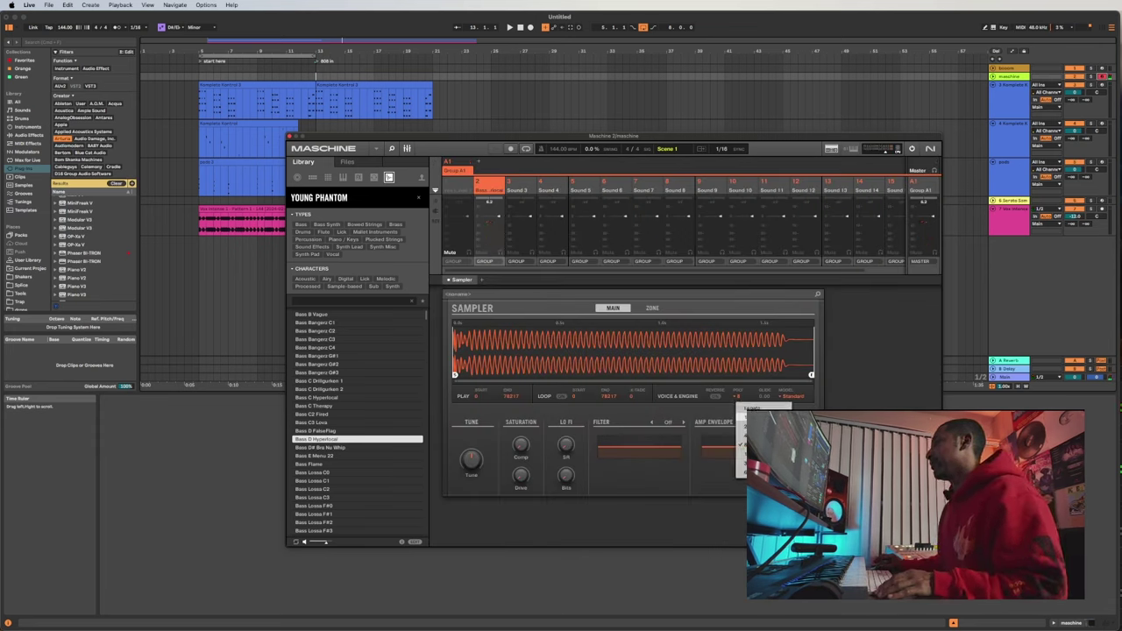
{"action": "left_click", "coordinate": [751, 417]}
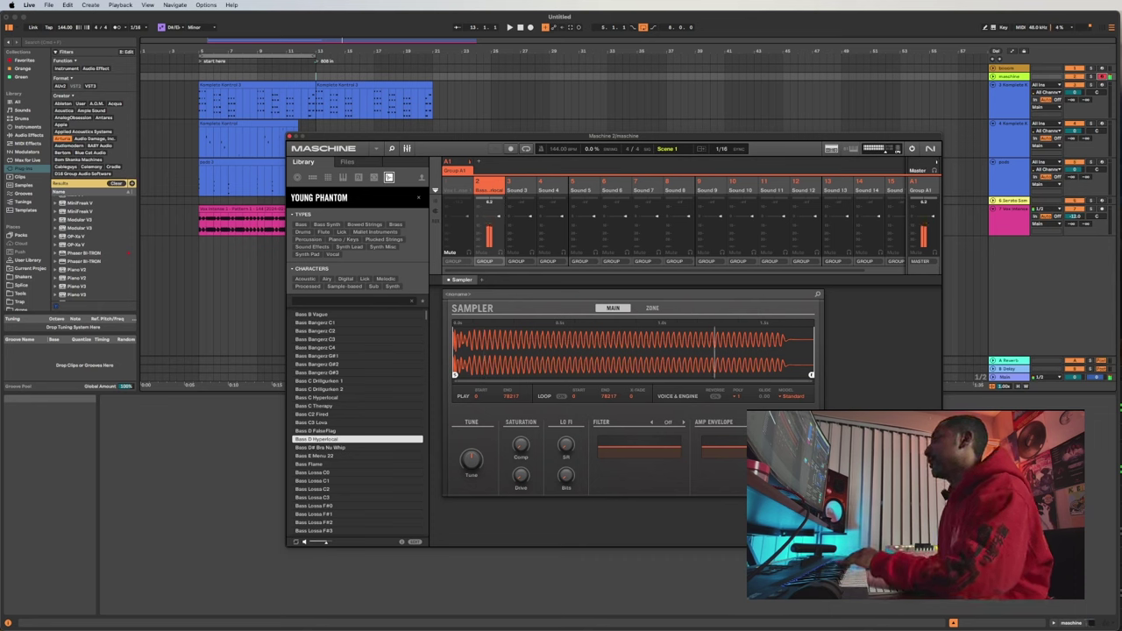
{"action": "left_click", "coordinate": [815, 422]}
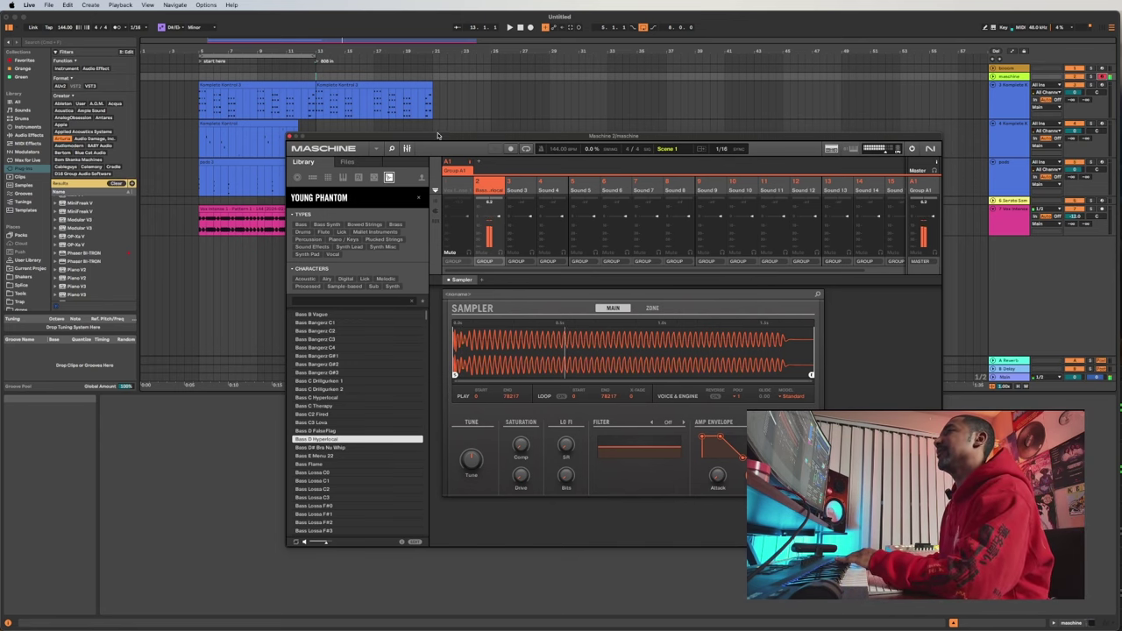
{"action": "left_click_drag", "start_coordinate": [438, 135], "coordinate": [702, 65]}
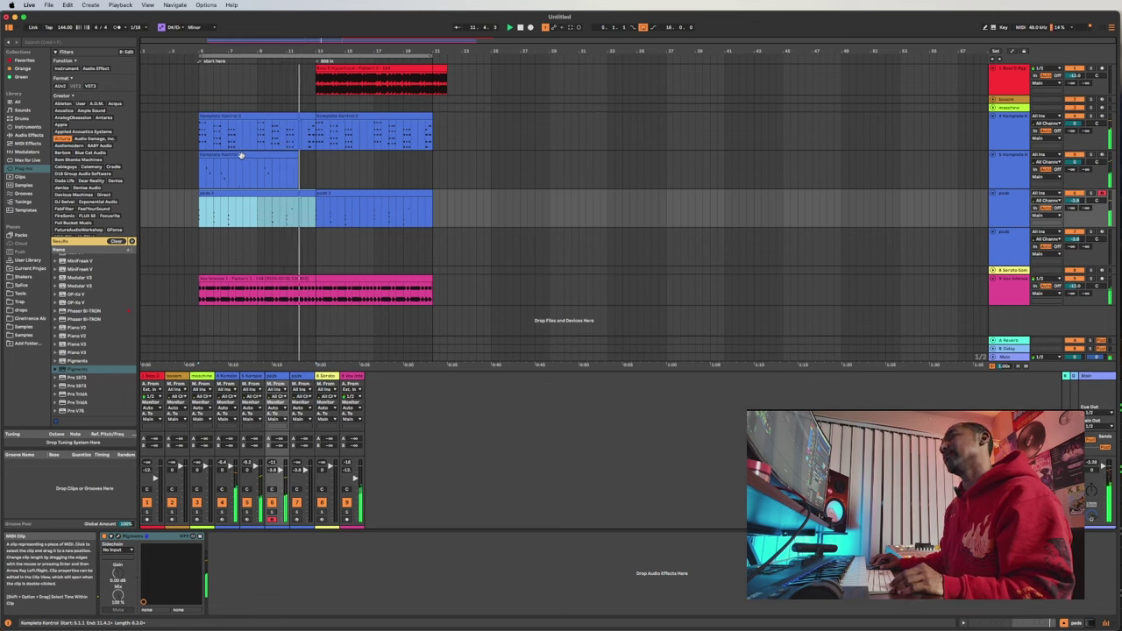
- Copy the chord, melody and pads clips starting at bar 5 to bar 21 on the same tracks
{"action": "left_click", "coordinate": [241, 155]}
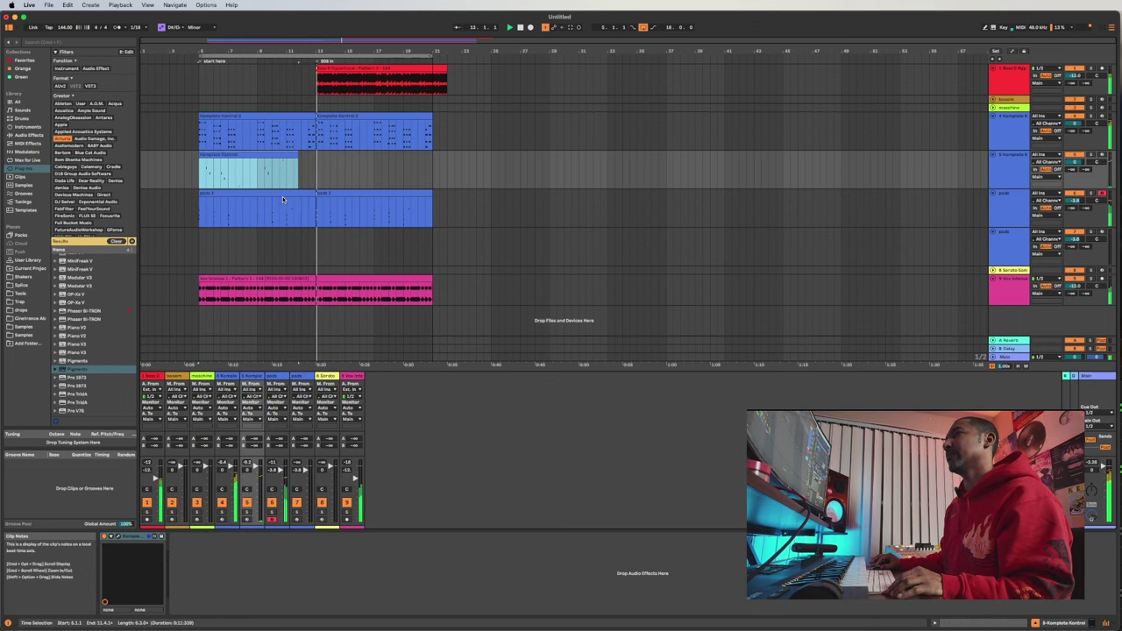
{"action": "left_click", "coordinate": [282, 196], "text": "shift"}
{"action": "left_click", "coordinate": [248, 117], "text": "shift"}
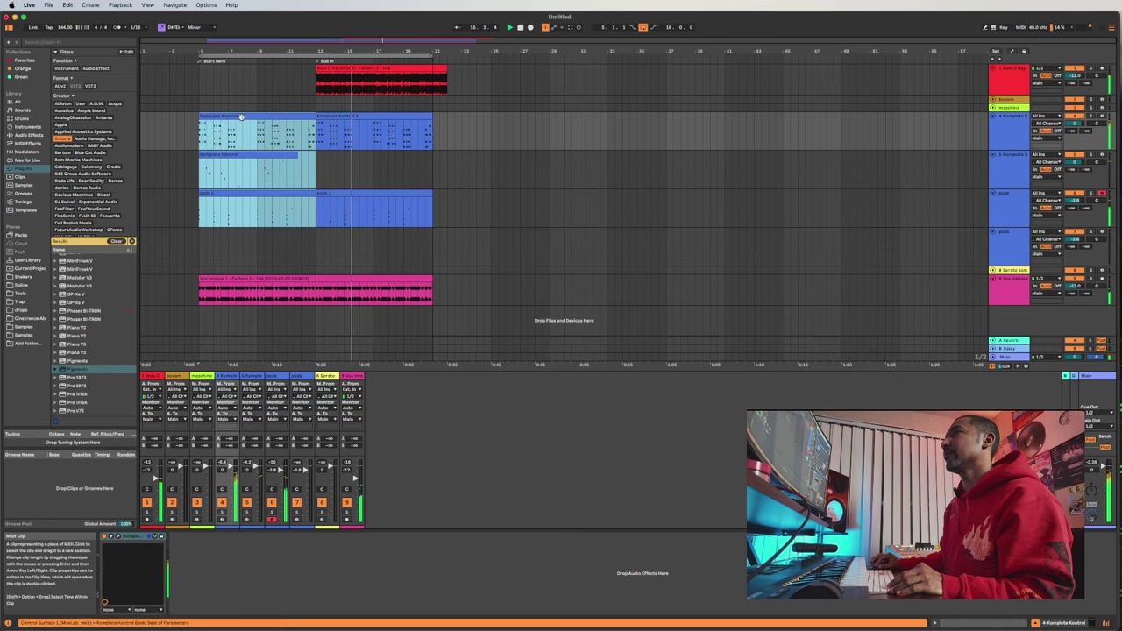
{"action": "left_click_drag", "start_coordinate": [241, 117], "coordinate": [474, 122]}
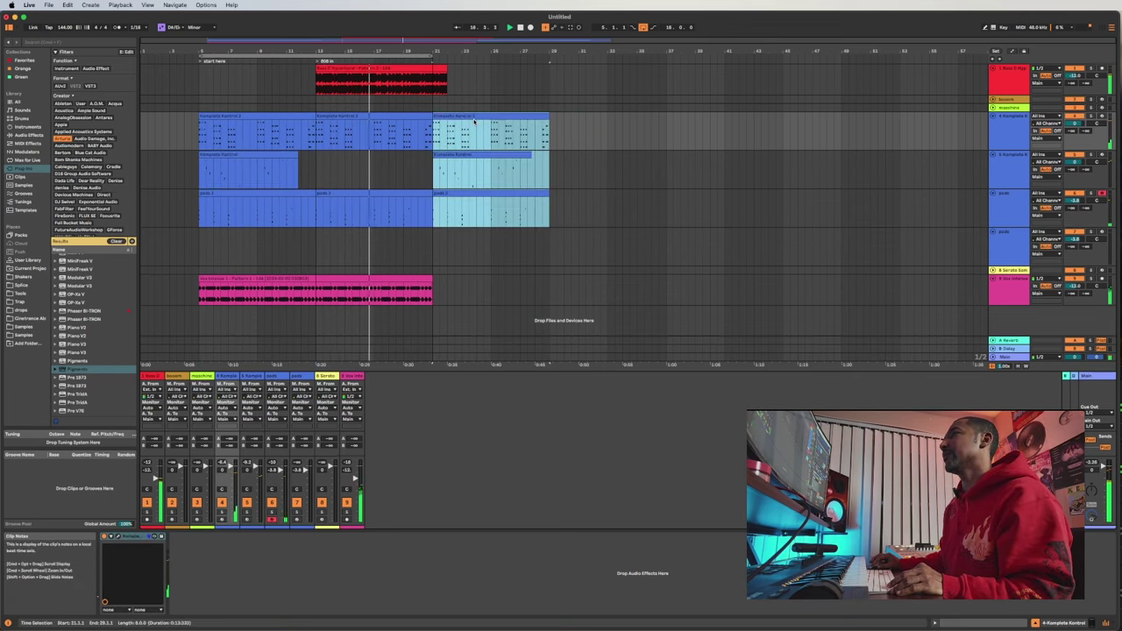
- Trim the Bass D Hyperlocal audio clip to end at bar 21 and delete the melody clip at bar 5
{"action": "left_click", "coordinate": [434, 75]}
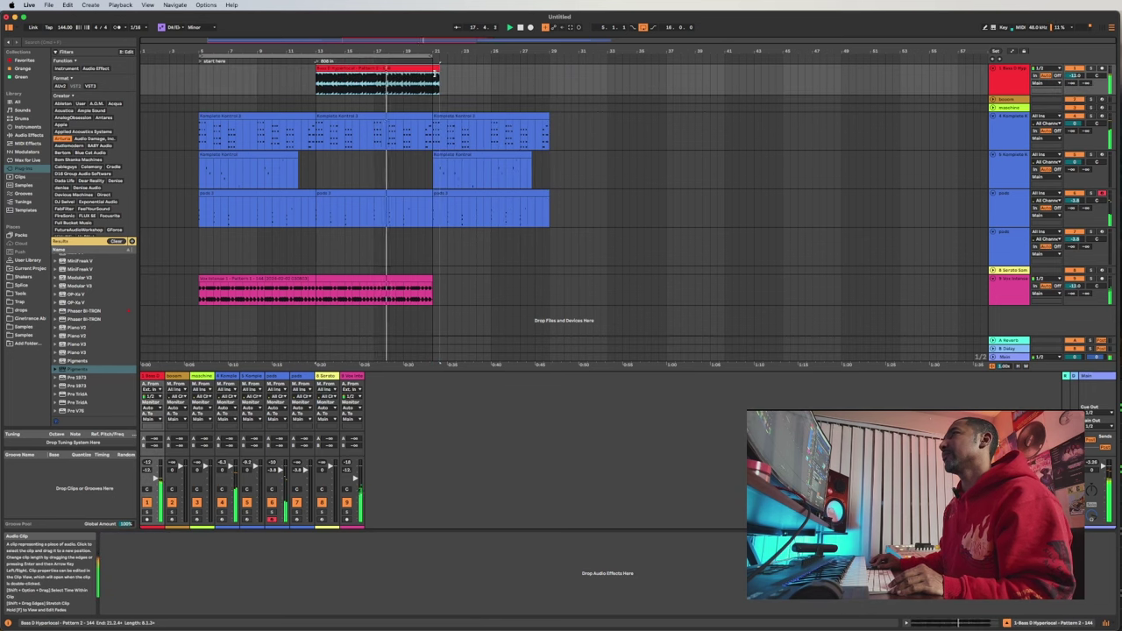
{"action": "left_click_drag", "start_coordinate": [435, 75], "coordinate": [428, 73]}
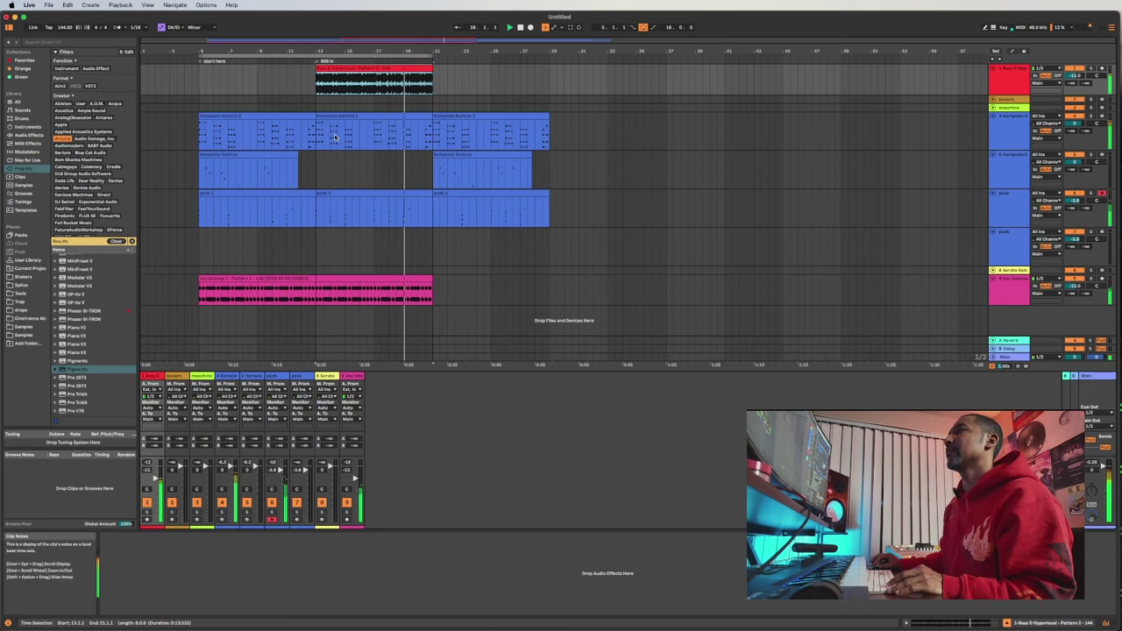
{"action": "left_click", "coordinate": [245, 154]}
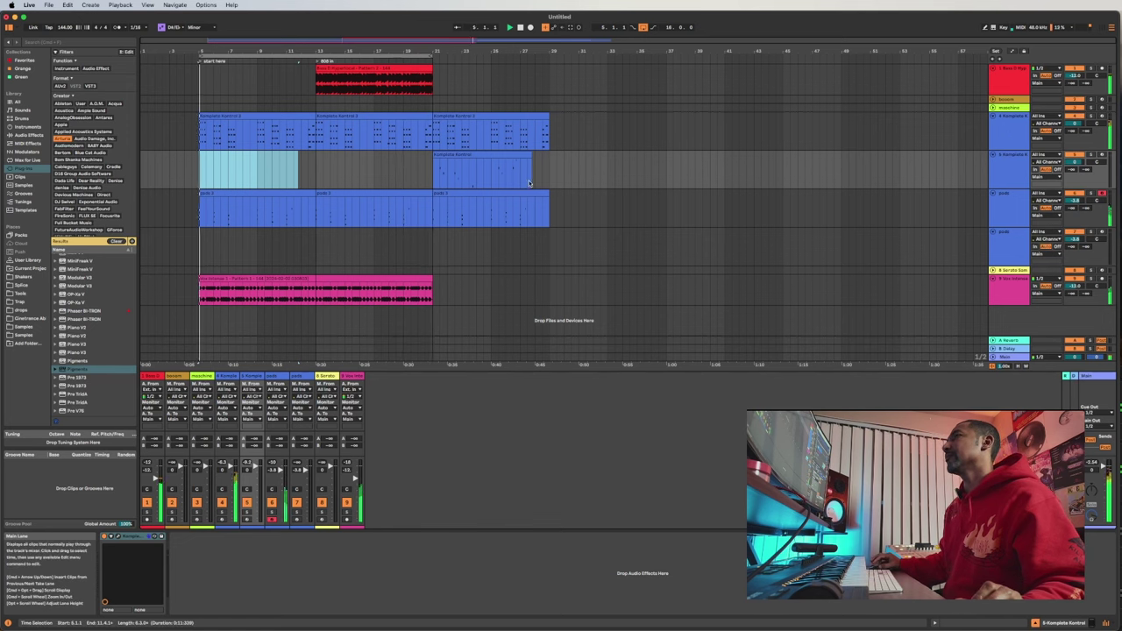
- Search the browser for "fab" and add FabFilter Pro-Q 3 to the Komplete Kontrol chord track
{"action": "left_click", "coordinate": [1006, 134]}
{"action": "type", "text": "p"}
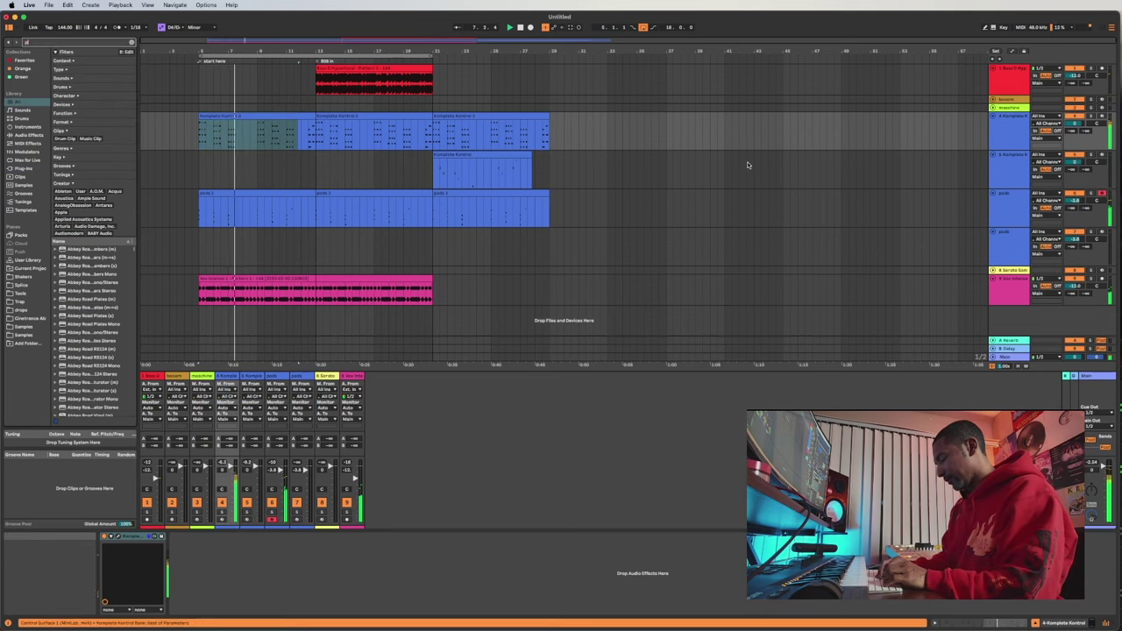
{"action": "type", "text": "ro"}
{"action": "key", "text": "super+f"}
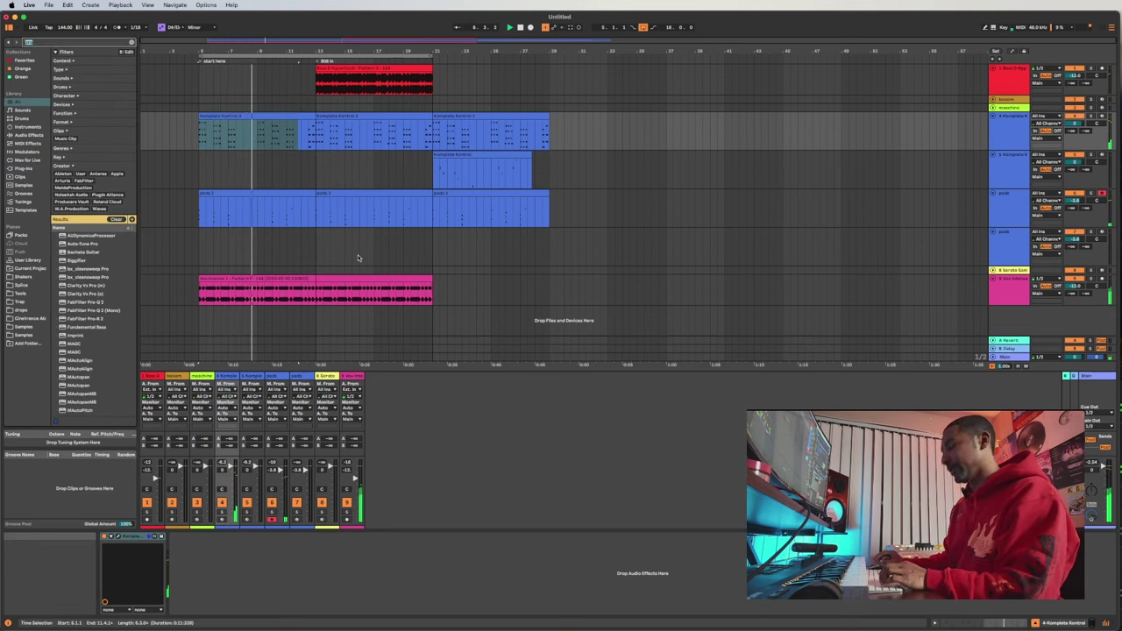
{"action": "type", "text": "fabf"}
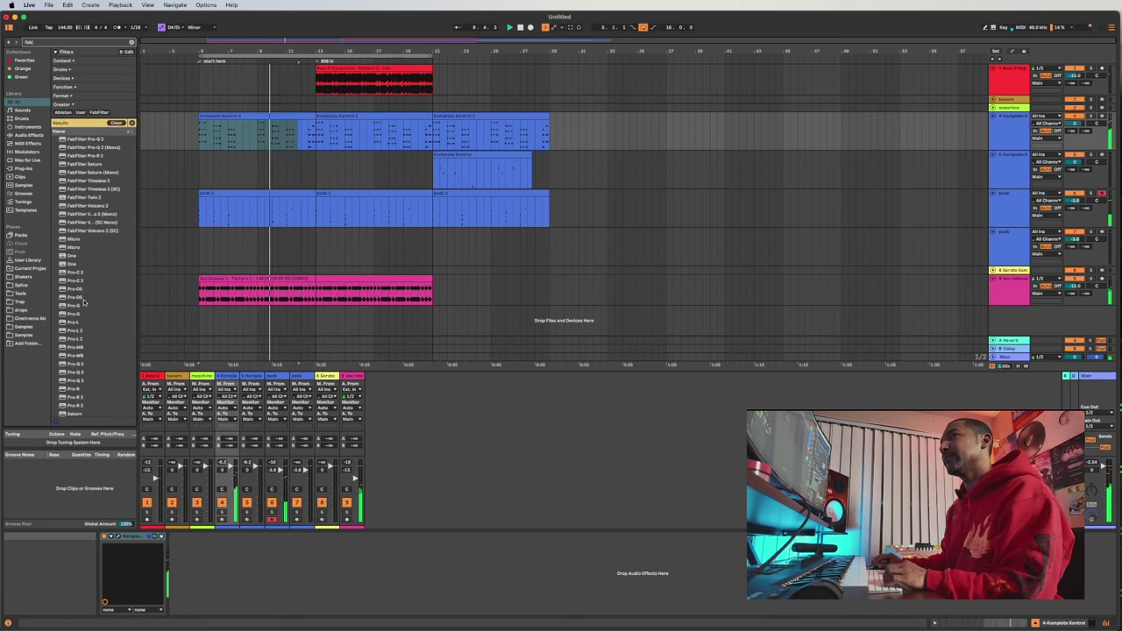
{"action": "left_click", "coordinate": [88, 379]}
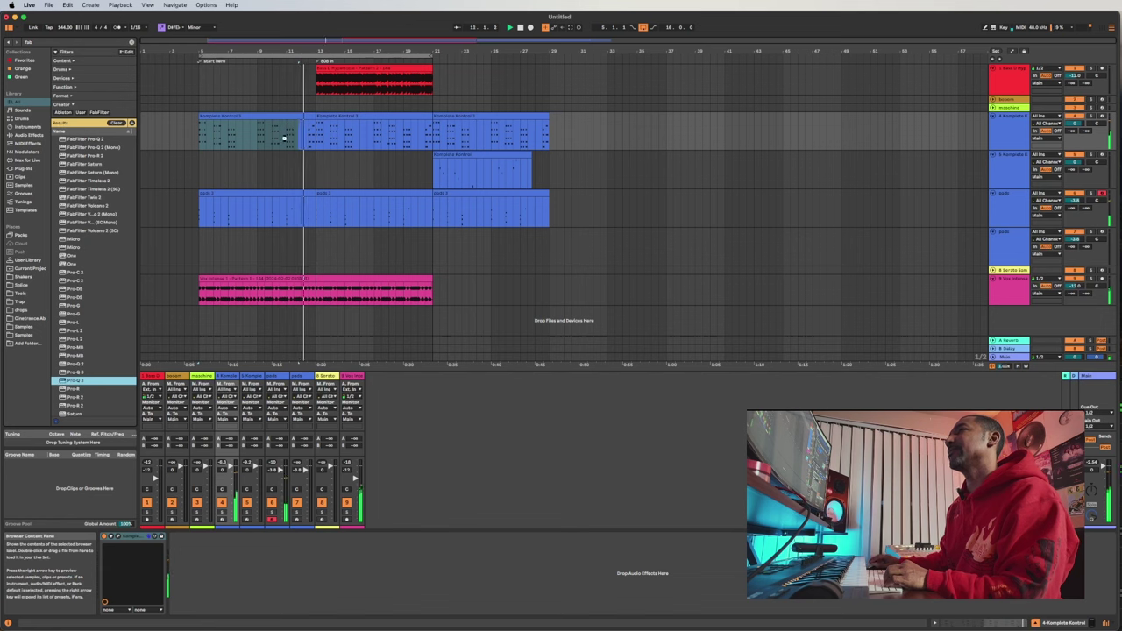
{"action": "left_click_drag", "start_coordinate": [284, 139], "coordinate": [284, 138]}
- Add a 12 dB/oct low cut at about 130 Hz in the chord track's Pro-Q 3 and close the plug-in window
{"action": "double_click", "coordinate": [319, 318]}
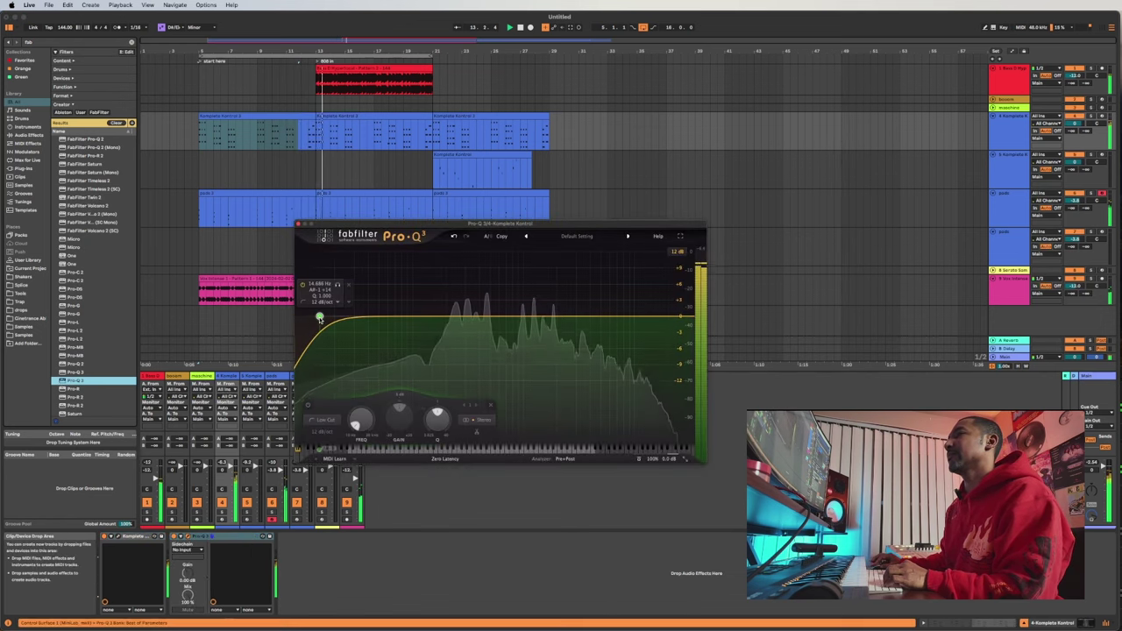
{"action": "left_click_drag", "start_coordinate": [319, 319], "coordinate": [425, 314]}
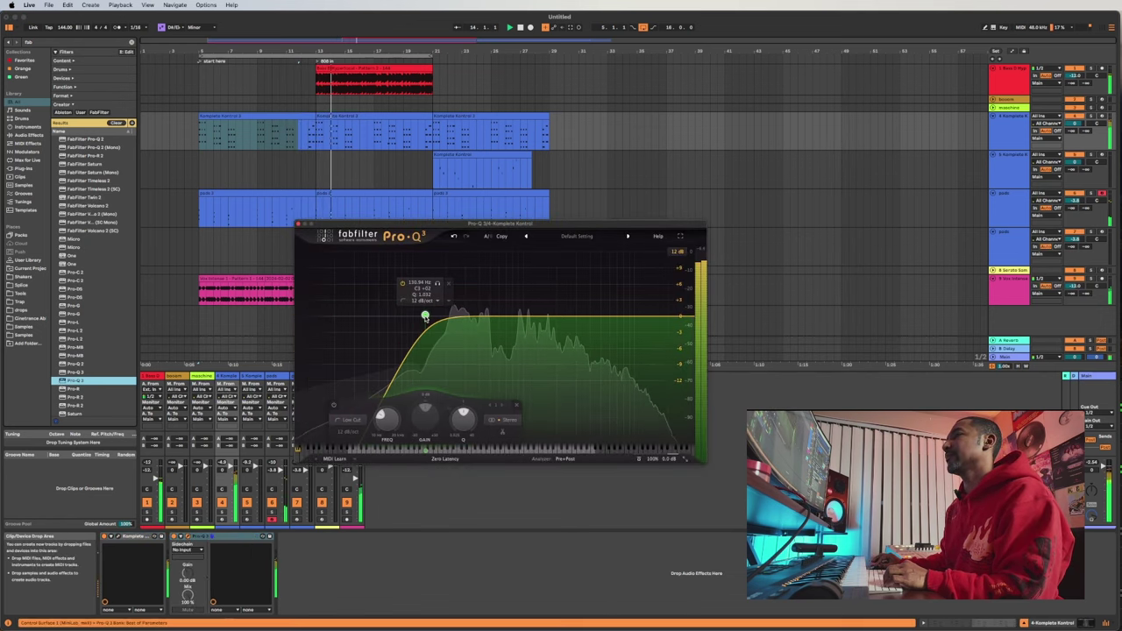
{"action": "left_click", "coordinate": [298, 225]}
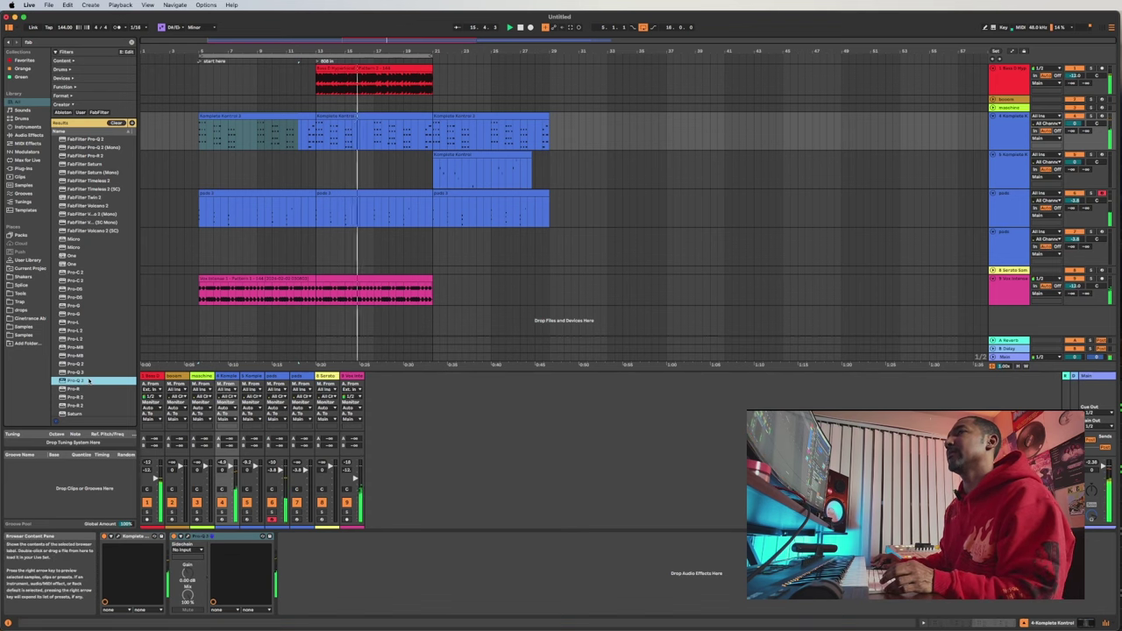
- Add FabFilter Pro-Q 3 to the pads track with a 12 dB/oct low cut at about 142 Hz and close its window
{"action": "left_click_drag", "start_coordinate": [88, 380], "coordinate": [298, 221]}
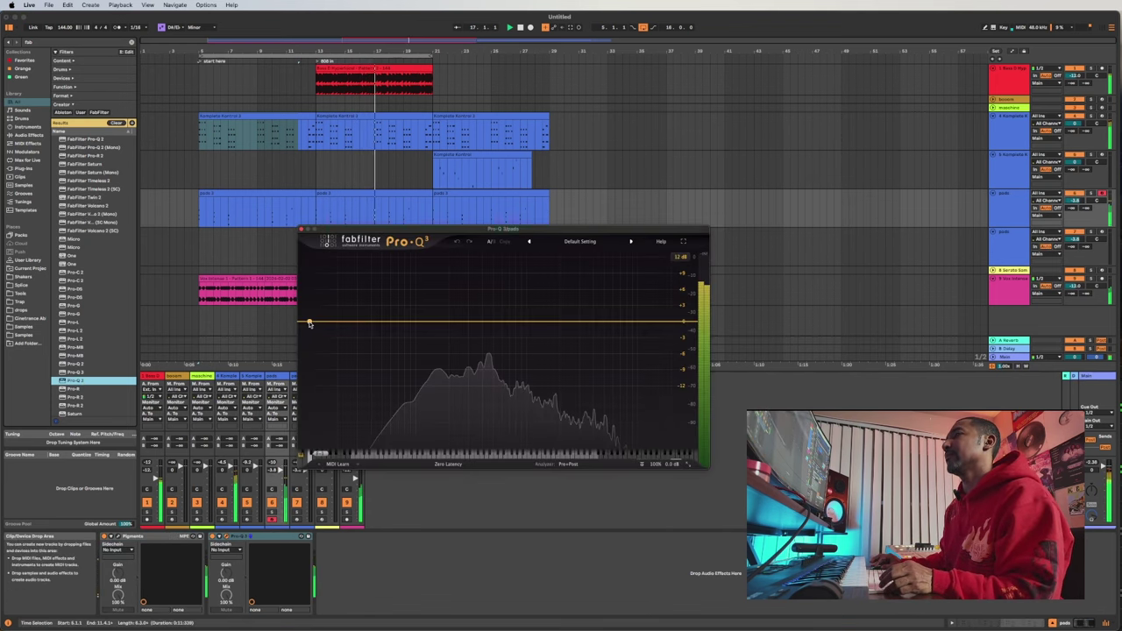
{"action": "left_click_drag", "start_coordinate": [308, 324], "coordinate": [430, 318]}
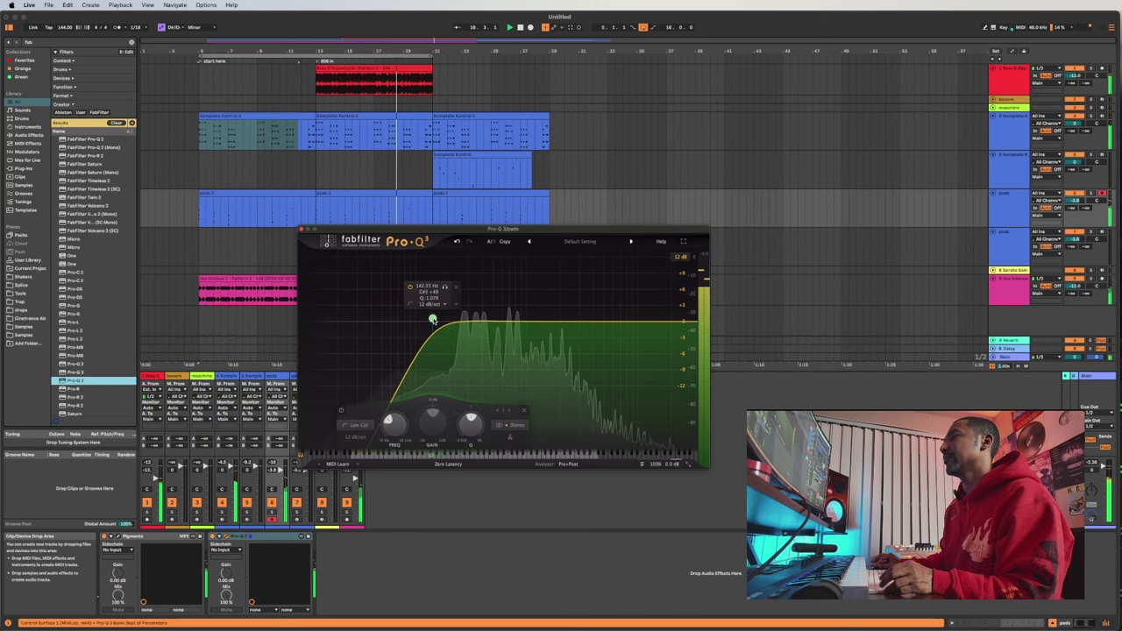
{"action": "left_click", "coordinate": [301, 230]}
- Close the floating audio-interface mixer window behind the arrangement and stop playback
{"action": "left_click_drag", "start_coordinate": [110, 17], "coordinate": [322, 14]}
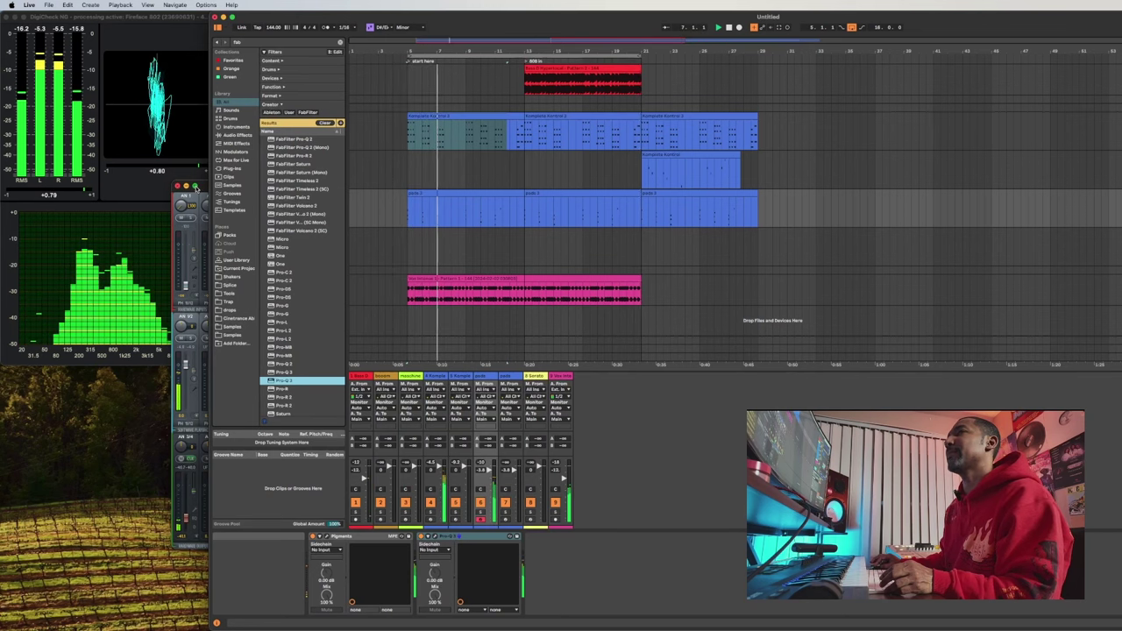
{"action": "left_click", "coordinate": [178, 186]}
{"action": "left_click_drag", "start_coordinate": [323, 15], "coordinate": [115, 6]}
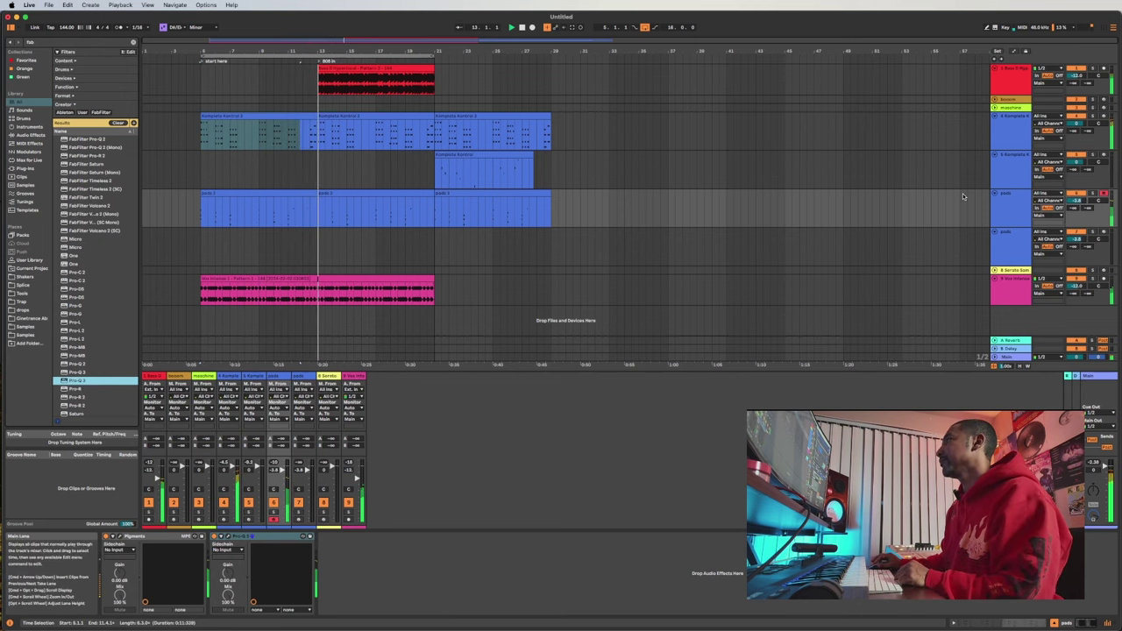
{"action": "key", "text": "space"}
- Filter Maschine's Young Phantom library to Vocal sounds and audition the samples from Vocal Caramelo to Vocal Drillgurken 2
{"action": "left_click_drag", "start_coordinate": [413, 2], "coordinate": [413, 98]}
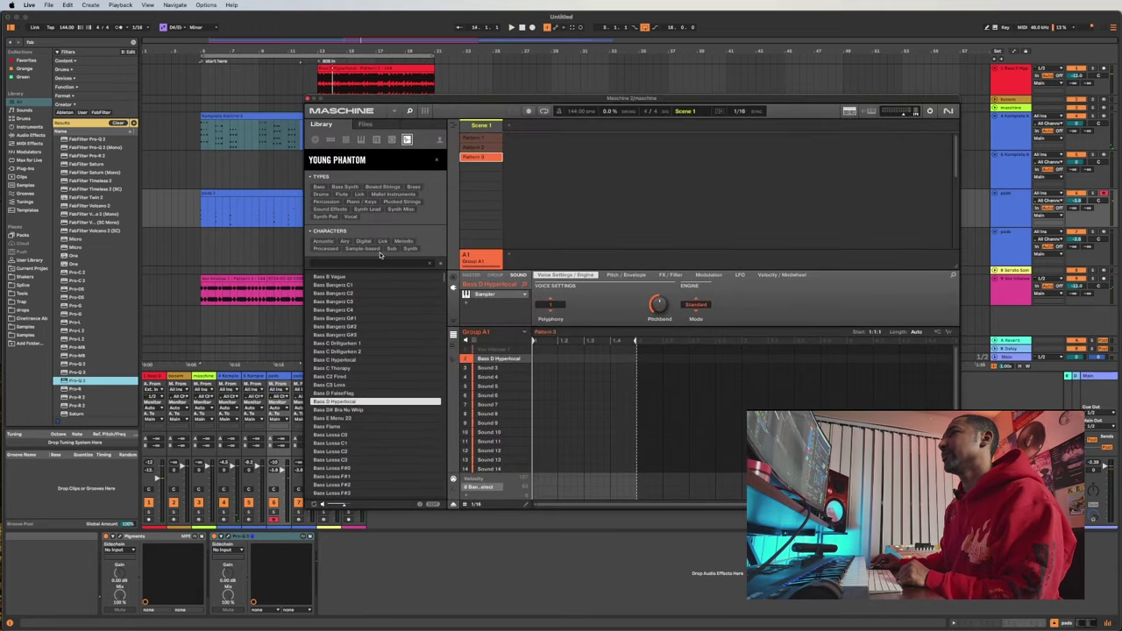
{"action": "left_click", "coordinate": [349, 218]}
{"action": "left_click", "coordinate": [394, 364]}
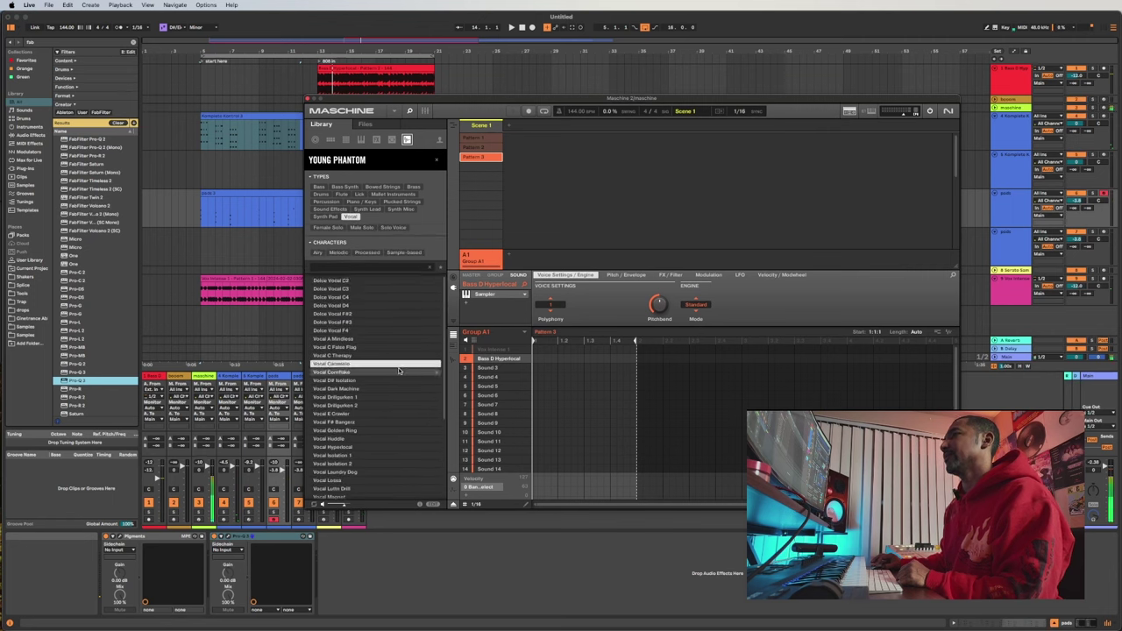
{"action": "key", "text": "Down"}
{"action": "key", "text": "Down"}
{"action": "key", "text": "Down"}
{"action": "key", "text": "Down"}
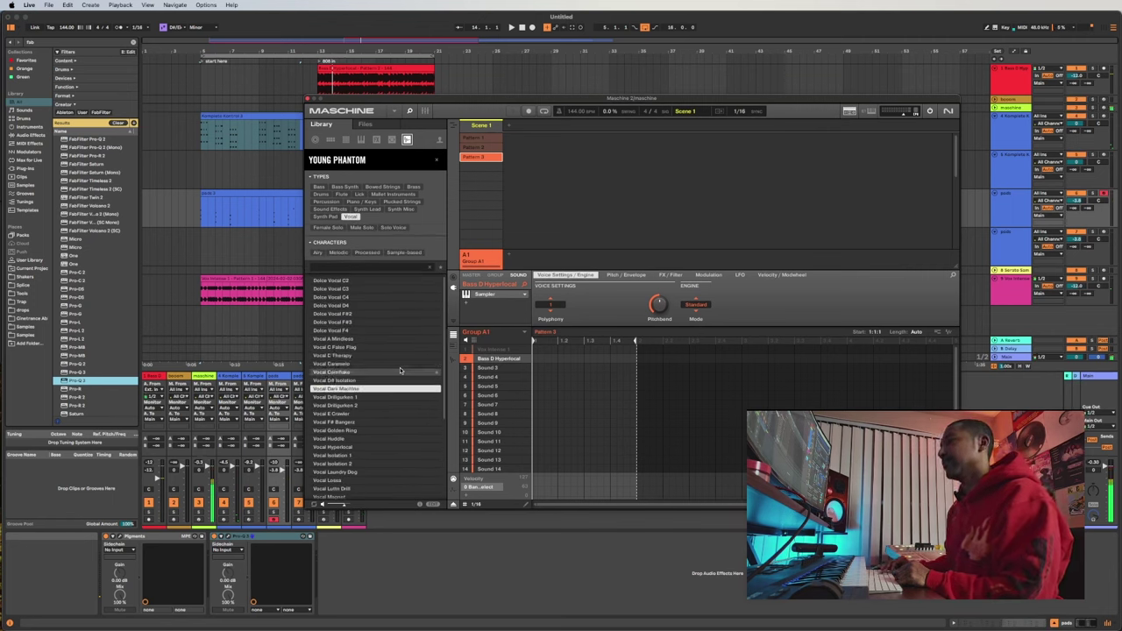
{"action": "key", "text": "Down"}
{"action": "key", "text": "Down"}
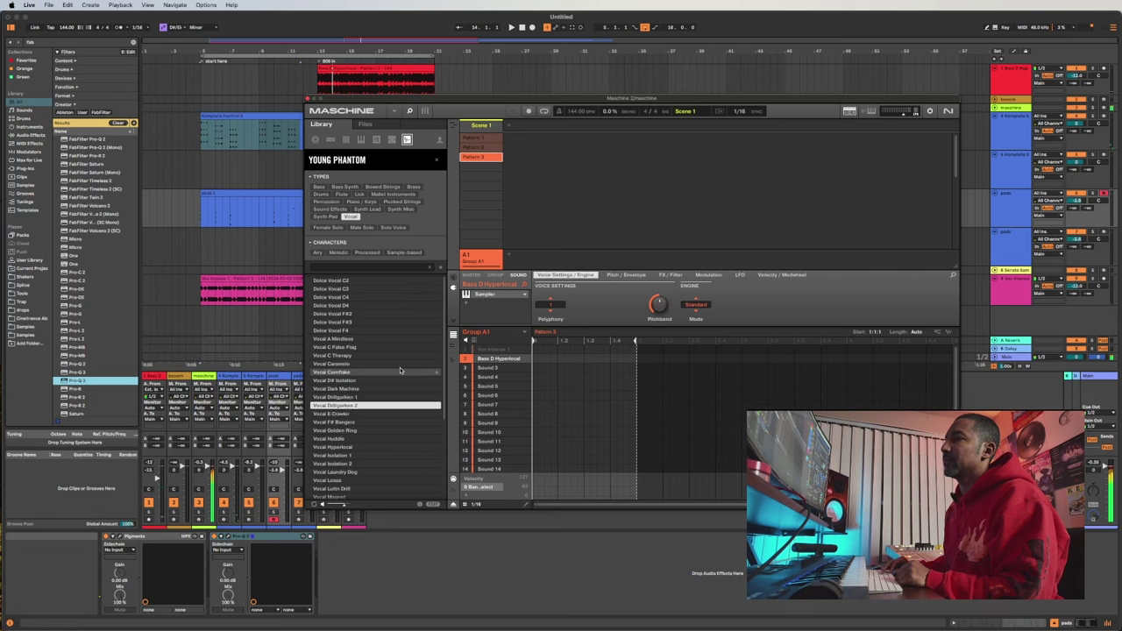
- Audition the vocal samples backwards from Vocal Drillgurken 2 through the Dolce Vocal sounds, wrapping around to Vox Intense 3
{"action": "key", "text": "Up"}
{"action": "key", "text": "Up"}
{"action": "key", "text": "Up"}
{"action": "key", "text": "Up"}
{"action": "key", "text": "Up"}
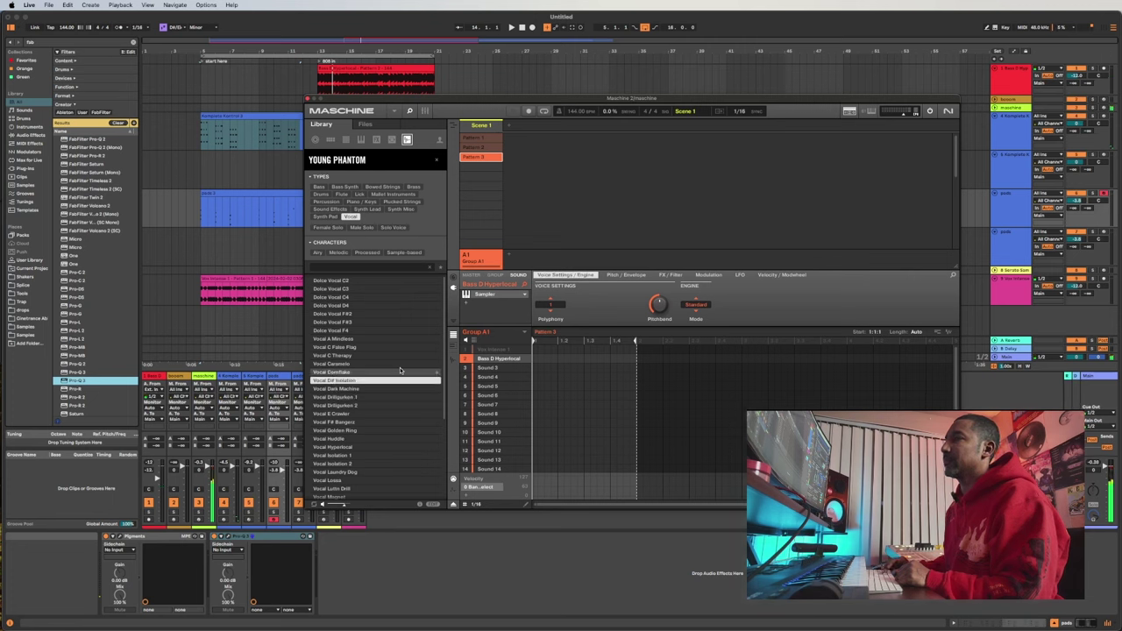
{"action": "key", "text": "Up"}
{"action": "key", "text": "Up"}
{"action": "key", "text": "Up"}
{"action": "key", "text": "Up"}
{"action": "key", "text": "Up"}
{"action": "key", "text": "Up"}
{"action": "key", "text": "Up"}
{"action": "key", "text": "Up"}
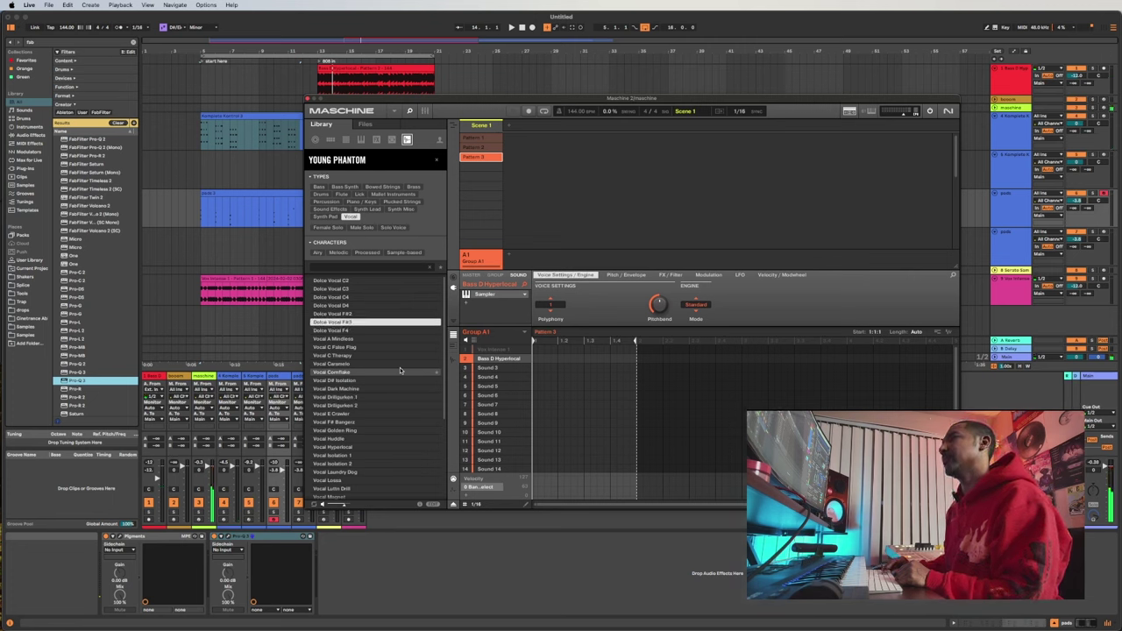
{"action": "key", "text": "Up"}
{"action": "key", "text": "Up"}
{"action": "key", "text": "Up"}
{"action": "key", "text": "Up"}
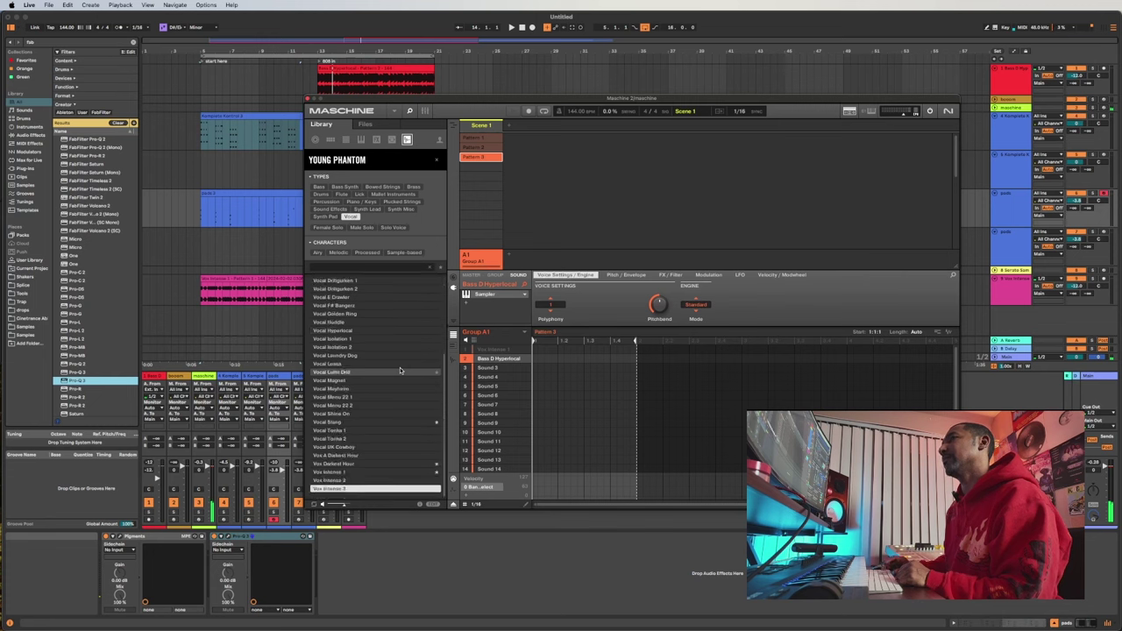
- Audition the vocal samples forwards from the start of the list, past Vocal Cornflake and Vocal Huddle, to Vocal Isolation 1
{"action": "key", "text": "Down"}
{"action": "key", "text": "Down"}
{"action": "key", "text": "Down"}
{"action": "key", "text": "Down"}
{"action": "key", "text": "Down"}
{"action": "key", "text": "Down"}
{"action": "key", "text": "Down"}
{"action": "key", "text": "Down"}
{"action": "key", "text": "Down"}
{"action": "key", "text": "Down"}
{"action": "key", "text": "Down"}
{"action": "key", "text": "Down"}
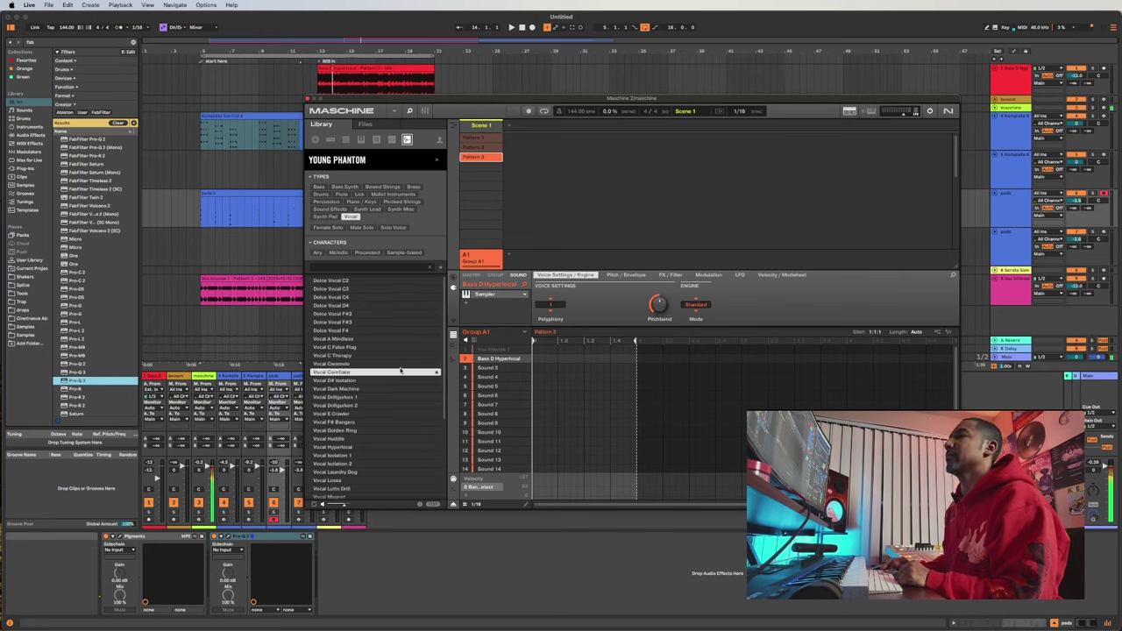
{"action": "key", "text": "Down"}
{"action": "key", "text": "Down"}
{"action": "key", "text": "Down"}
{"action": "key", "text": "Down"}
{"action": "key", "text": "Down"}
{"action": "key", "text": "Down"}
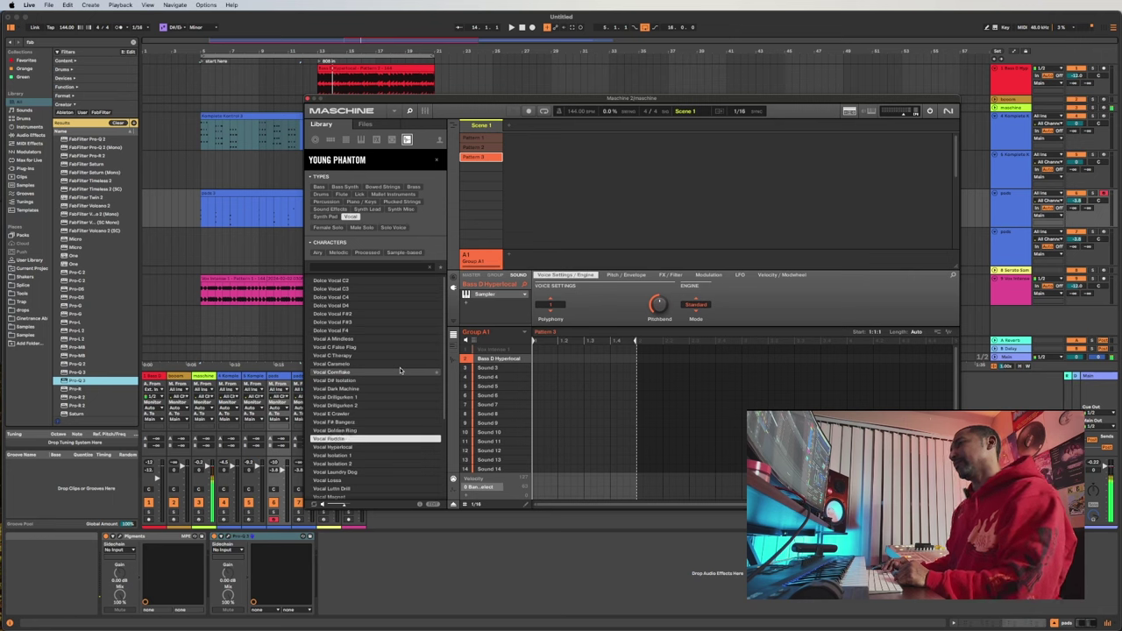
{"action": "key", "text": "Up"}
{"action": "key", "text": "Down"}
{"action": "key", "text": "Down"}
{"action": "key", "text": "Down"}
{"action": "key", "text": "Down"}
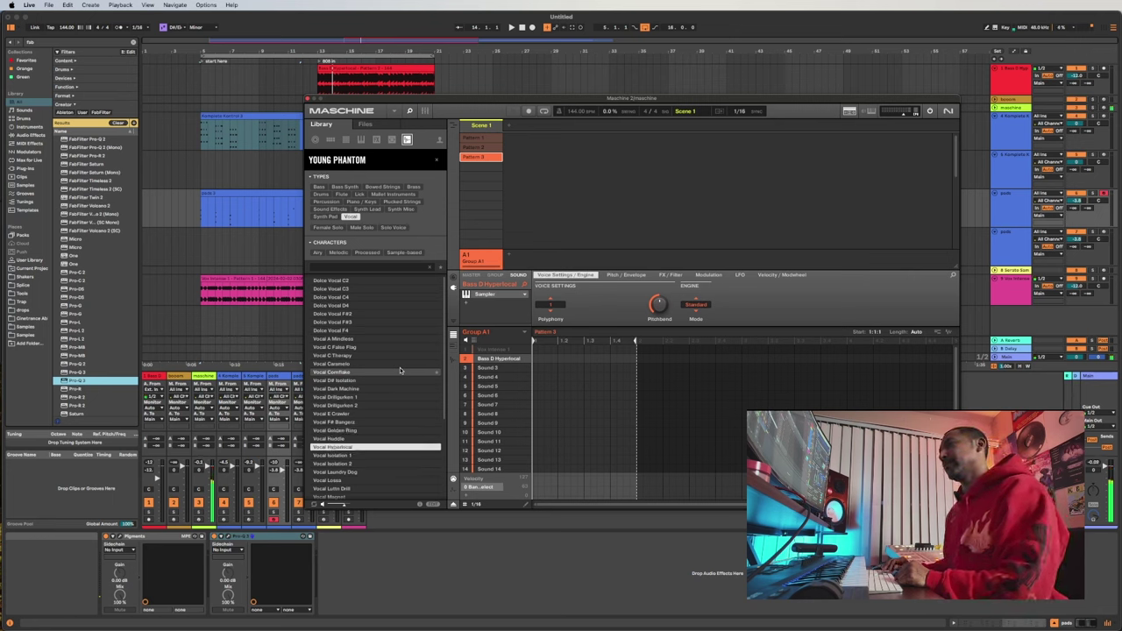
{"action": "key", "text": "Up"}
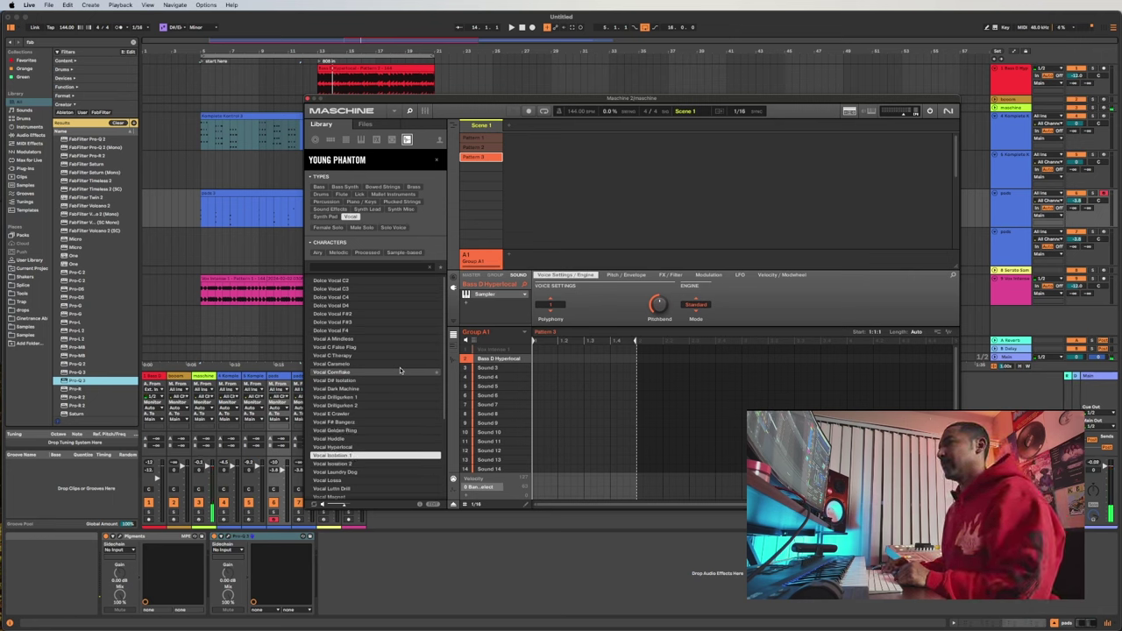
- Load Vocal Isolation 1 into Sound 3, add hits on beats 1 and 3 of Pattern 3, and raise both notes' pitch
{"action": "left_click", "coordinate": [487, 369]}
{"action": "double_click", "coordinate": [347, 457]}
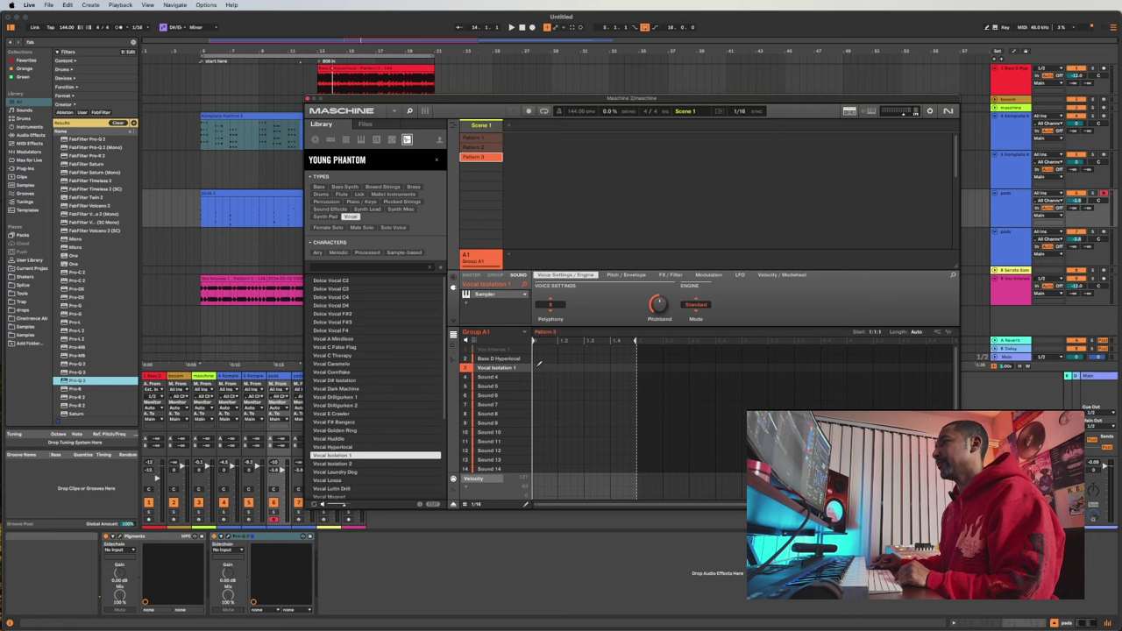
{"action": "left_click", "coordinate": [537, 366]}
{"action": "key", "text": "space"}
{"action": "left_click", "coordinate": [589, 367]}
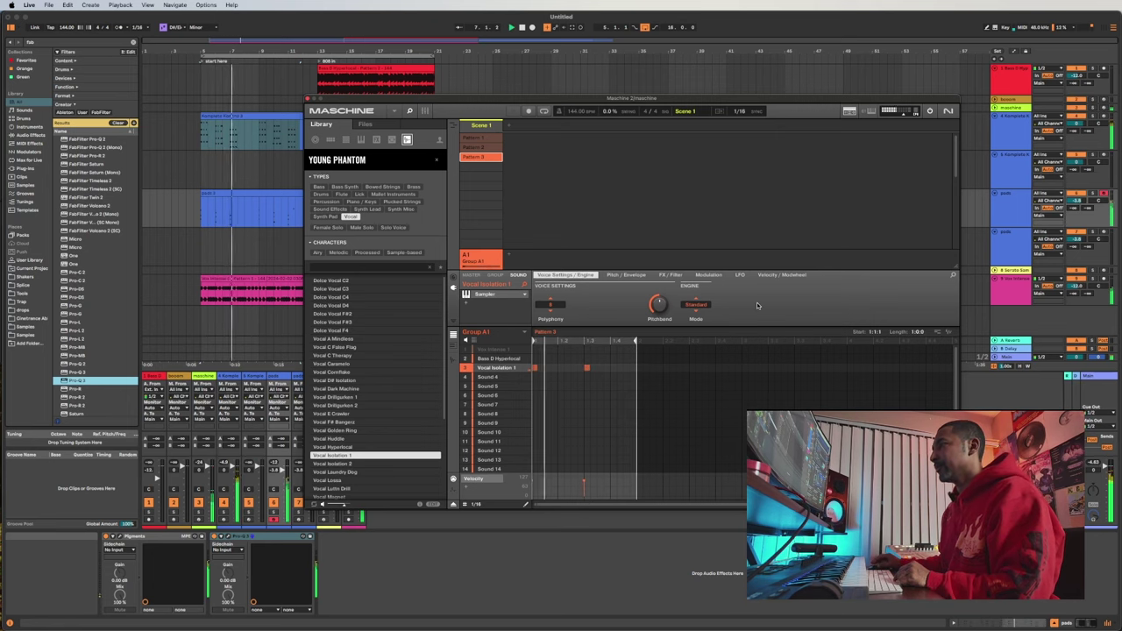
{"action": "left_click", "coordinate": [453, 345]}
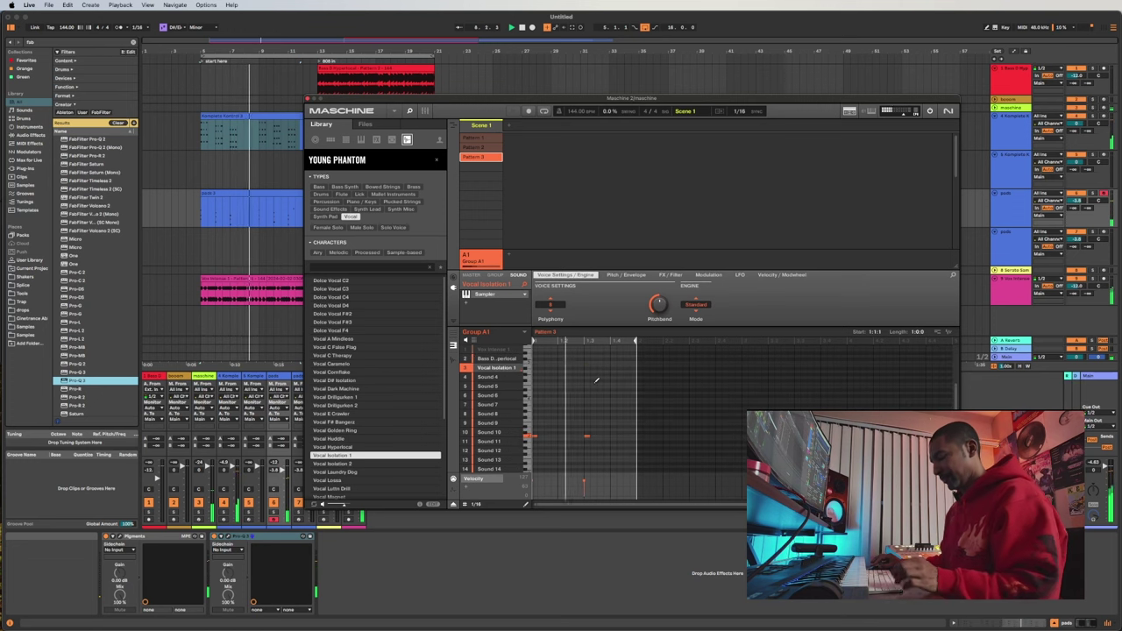
{"action": "left_click_drag", "start_coordinate": [607, 431], "coordinate": [535, 426]}
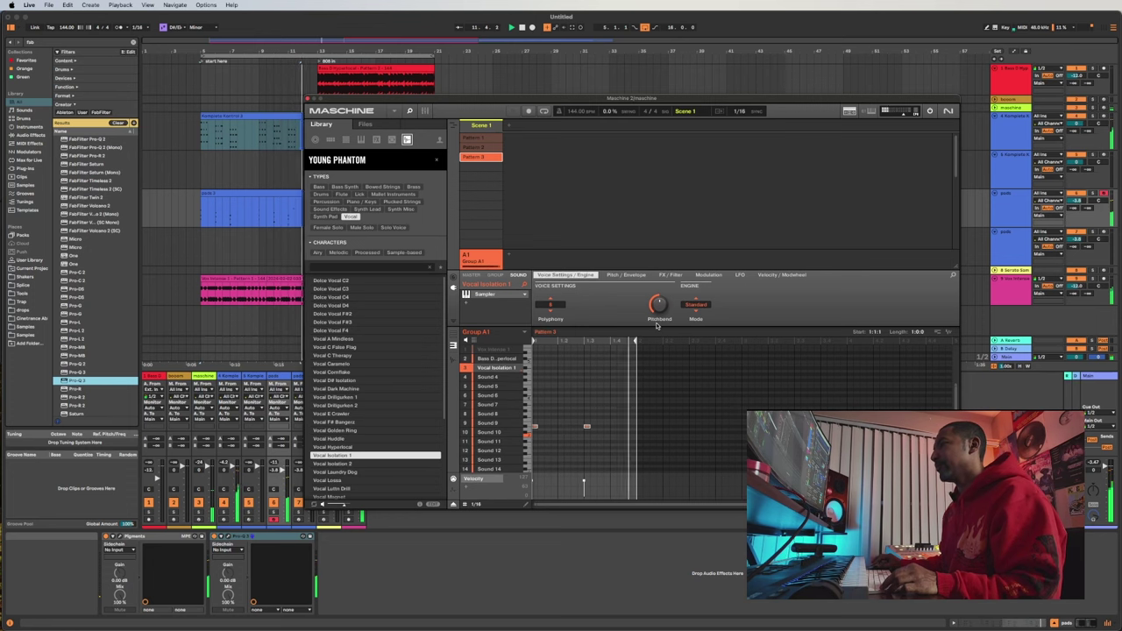
- Export the Vocal Isolation 1 pattern as audio onto a new Ableton track at bar 13 and create an empty Pattern 4 in Maschine
{"action": "left_click_drag", "start_coordinate": [631, 98], "coordinate": [867, 86]}
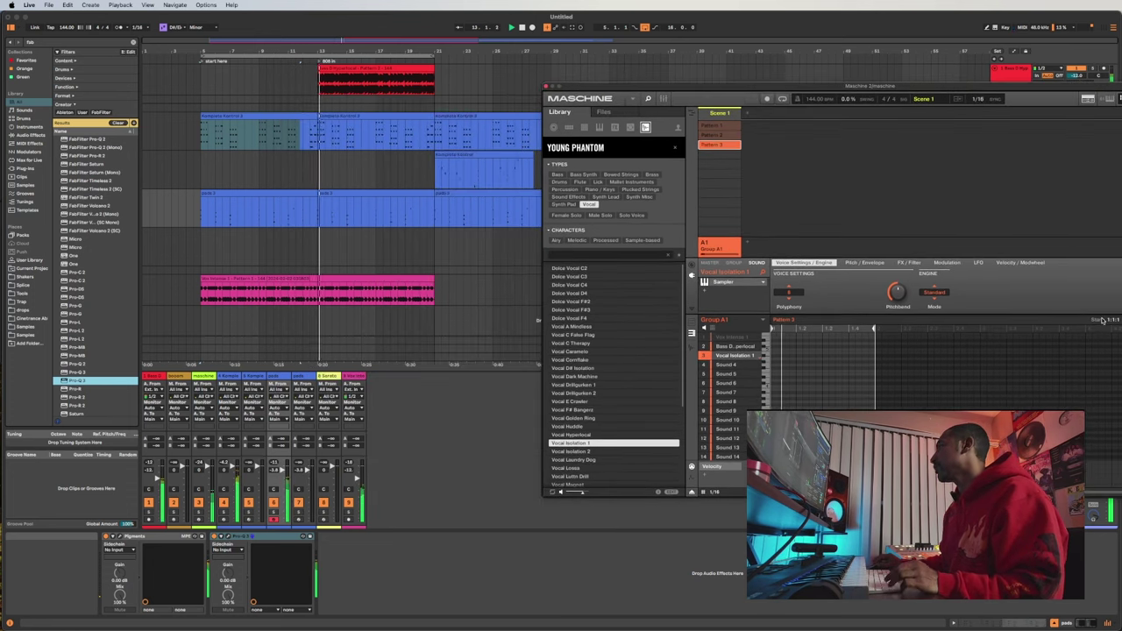
{"action": "left_click_drag", "start_coordinate": [1120, 320], "coordinate": [319, 318]}
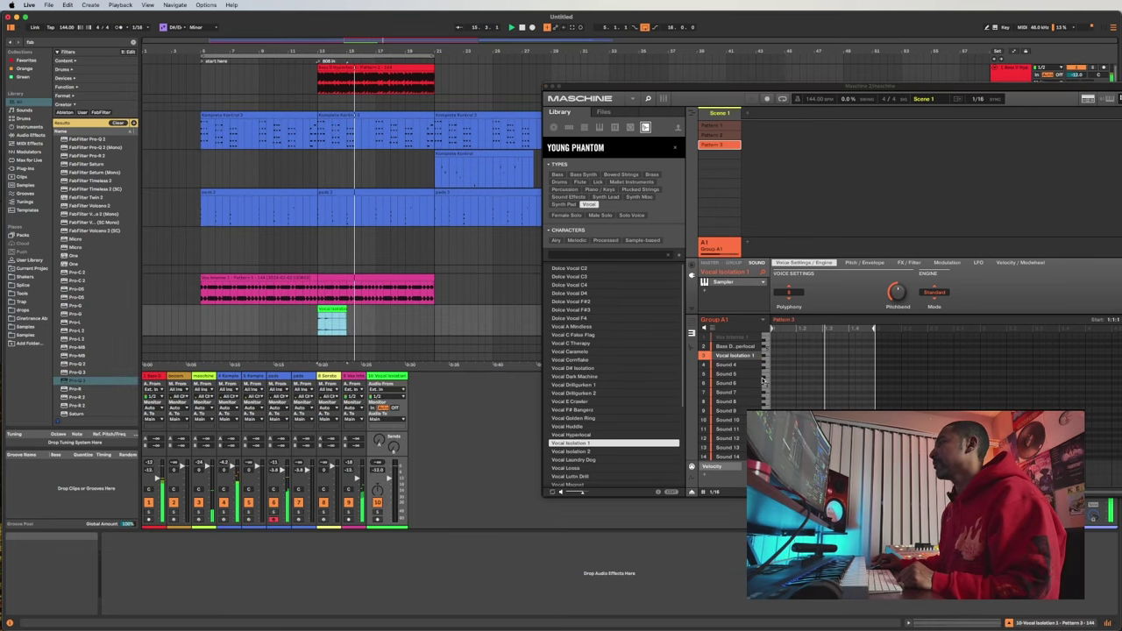
{"action": "left_click", "coordinate": [727, 158]}
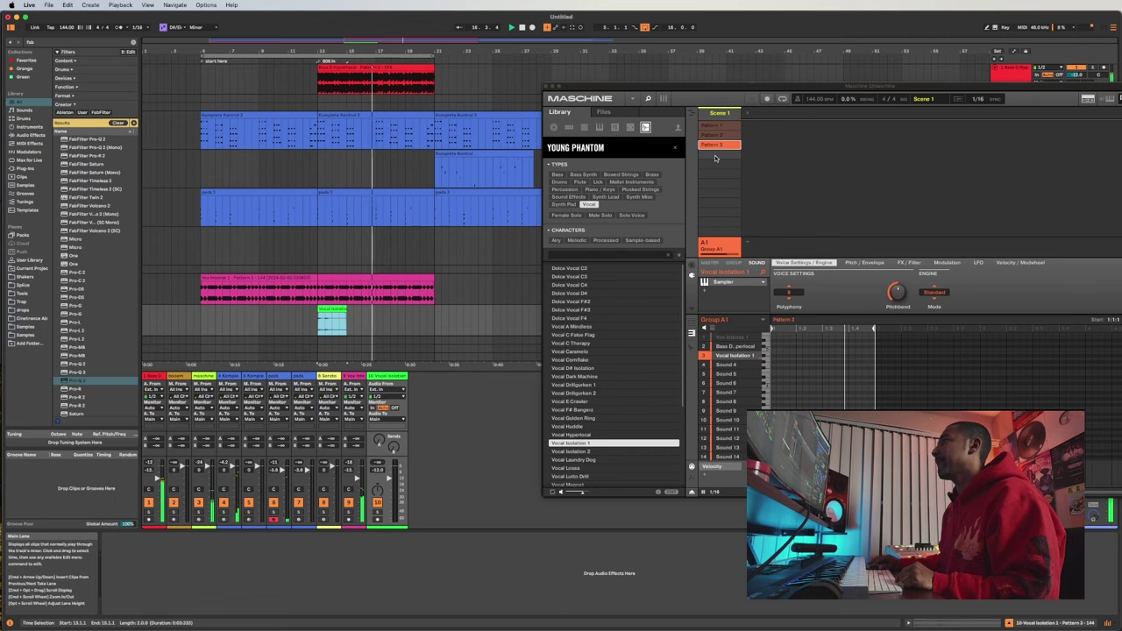
{"action": "key", "text": "space"}
{"action": "key", "text": "space"}
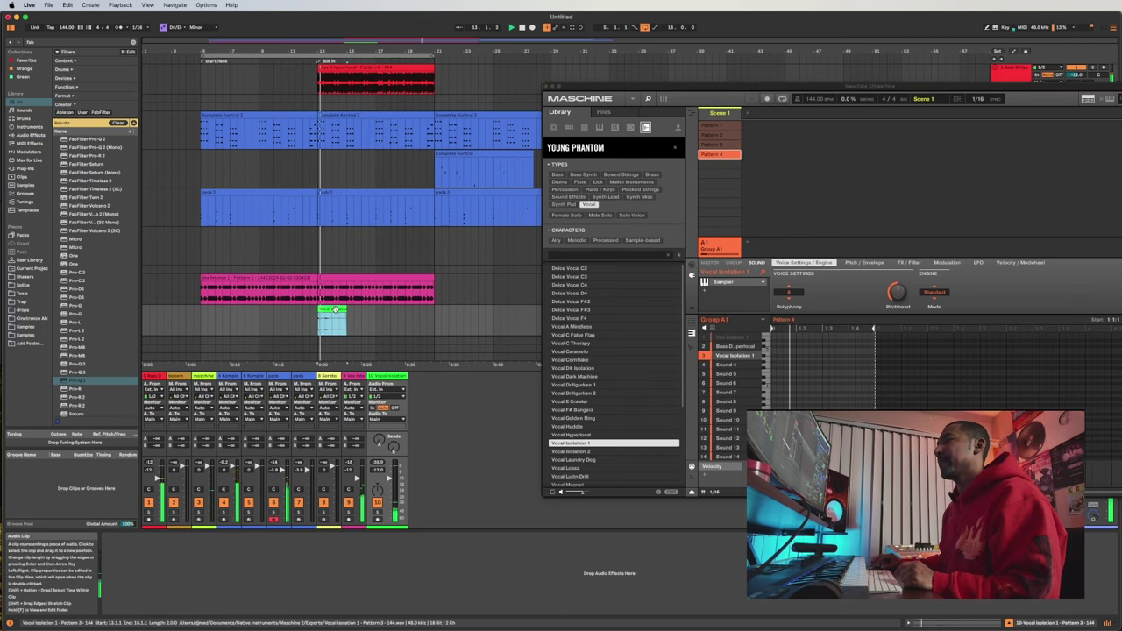
- Raise the Vocal Isolation 1 audio clip's gain to about 12.8 dB and play it back
{"action": "double_click", "coordinate": [335, 311]}
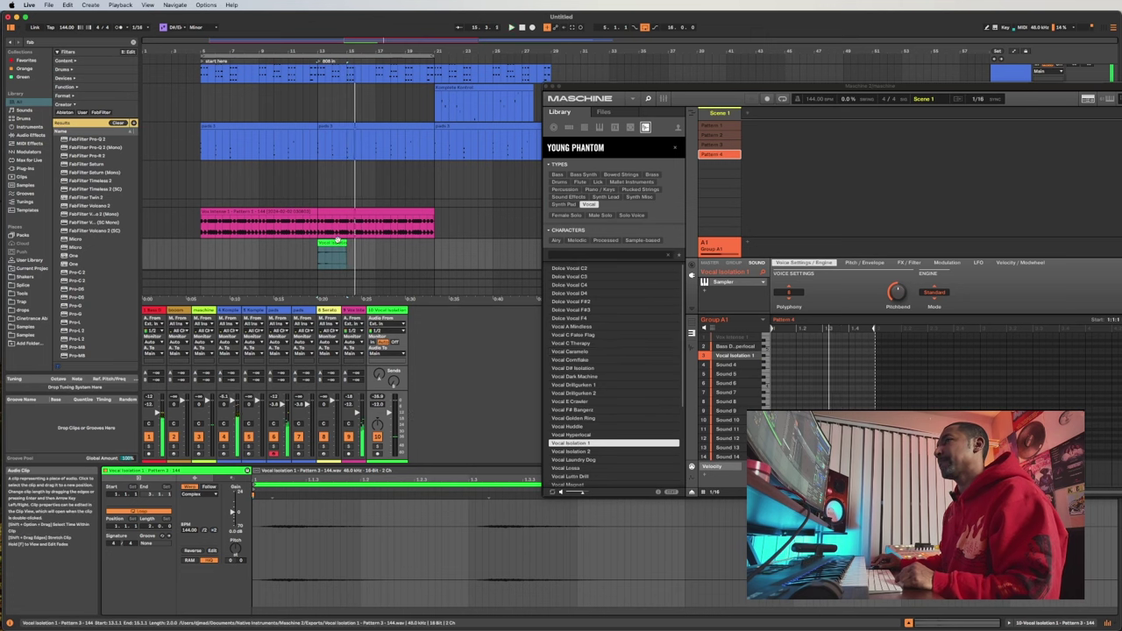
{"action": "key", "text": "space"}
{"action": "key", "text": "space"}
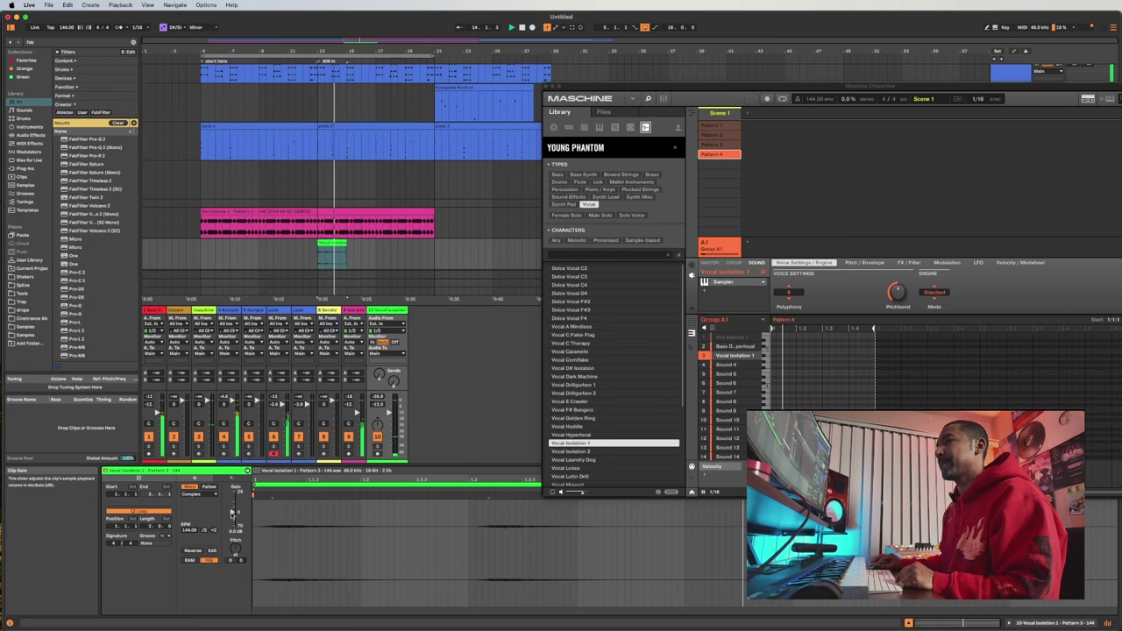
{"action": "left_click_drag", "start_coordinate": [233, 505], "coordinate": [232, 500]}
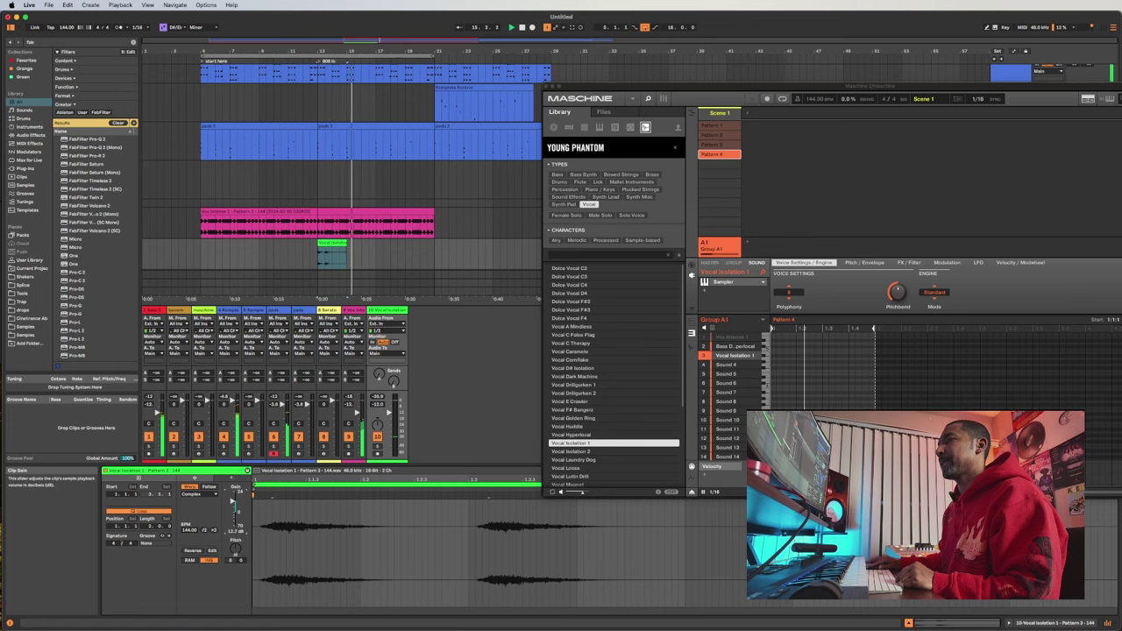
{"action": "key", "text": "space"}
{"action": "key", "text": "space"}
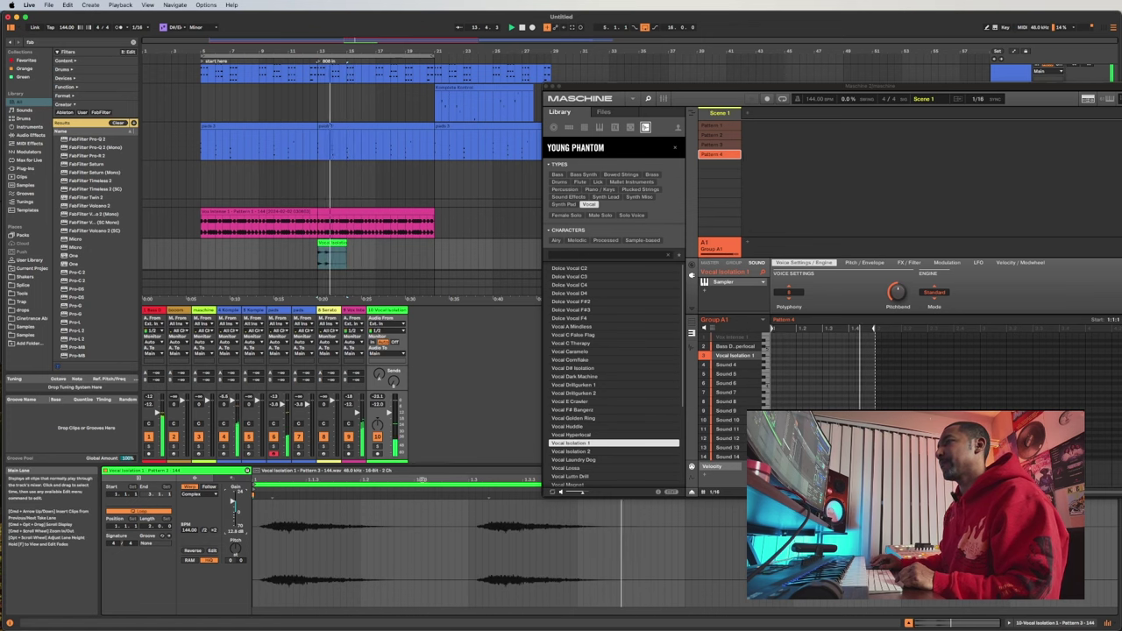
- Shorten the Vocal Isolation 1 clip's loop region, keep looping enabled, and extend the clip to bar 21
{"action": "left_click_drag", "start_coordinate": [613, 89], "coordinate": [951, 51]}
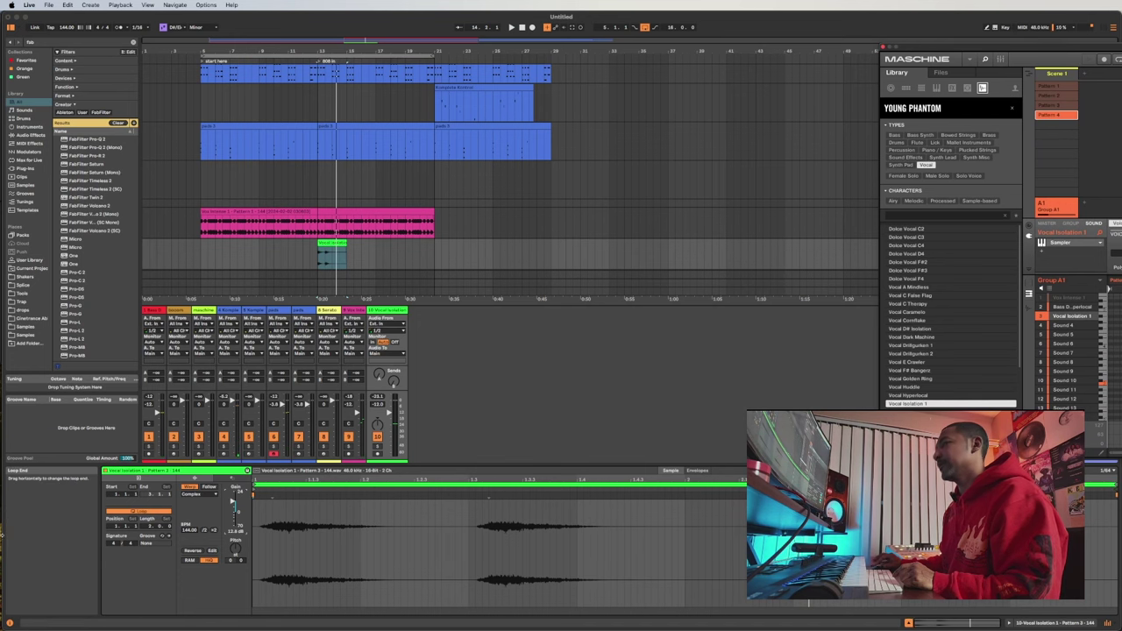
{"action": "left_click", "coordinate": [138, 511]}
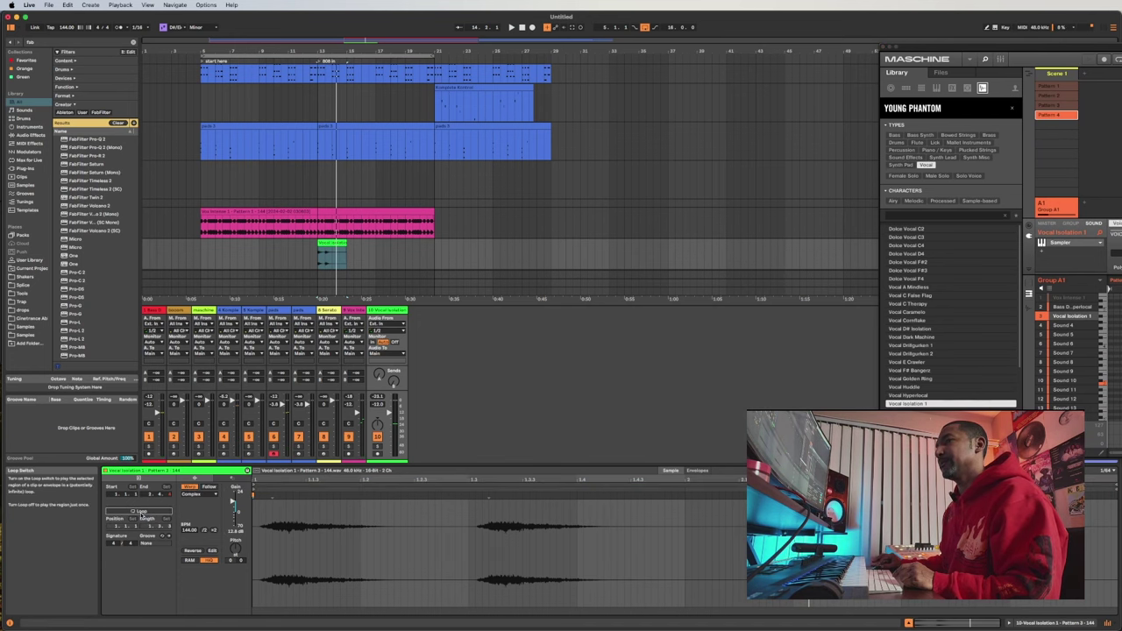
{"action": "left_click", "coordinate": [142, 513]}
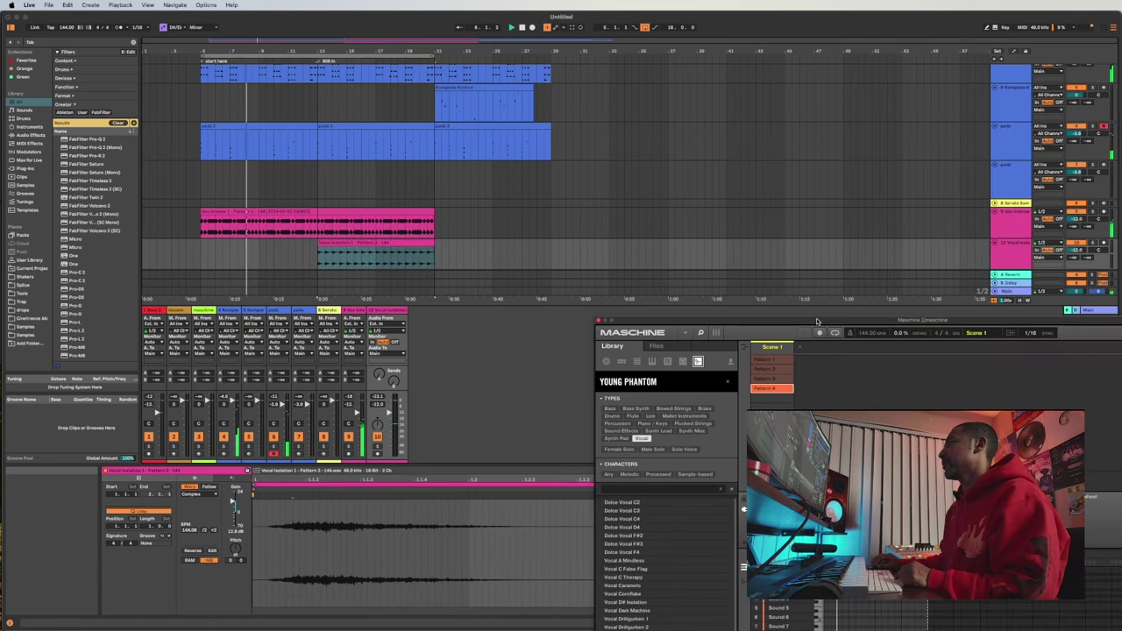
- Audition Young Phantom vocal sounds after Vocal Isolation 2 in Maschine and load Vocal Shine On into Sound 4
{"action": "left_click_drag", "start_coordinate": [815, 322], "coordinate": [630, 196]}
{"action": "left_click", "coordinate": [466, 560]}
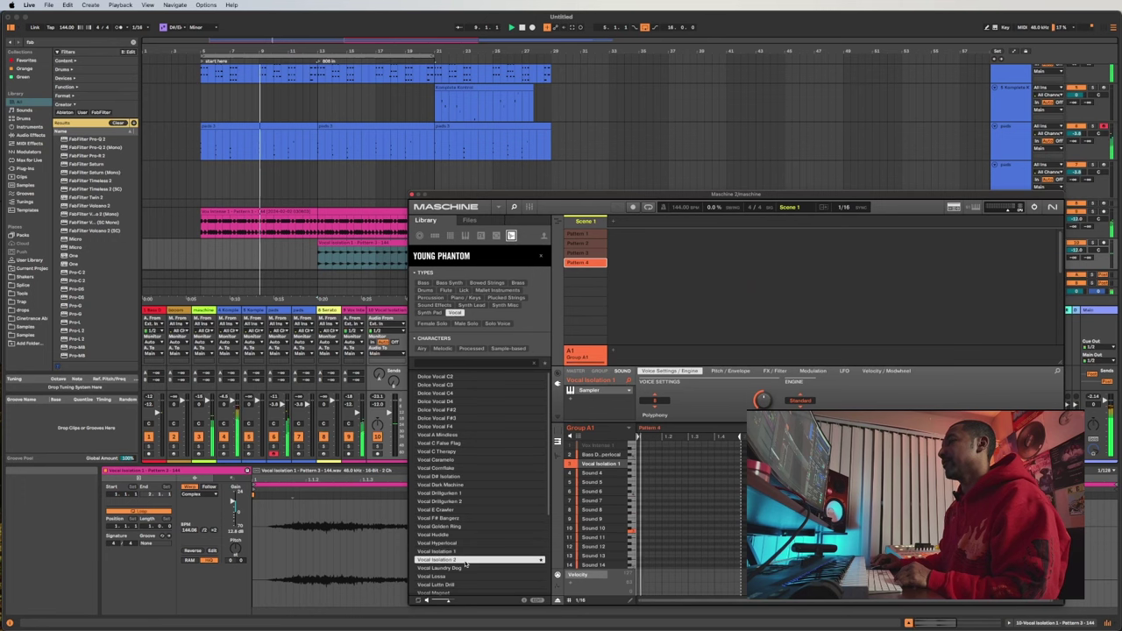
{"action": "key", "text": "Down"}
{"action": "key", "text": "Down"}
{"action": "key", "text": "Down"}
{"action": "key", "text": "Down"}
{"action": "key", "text": "Down"}
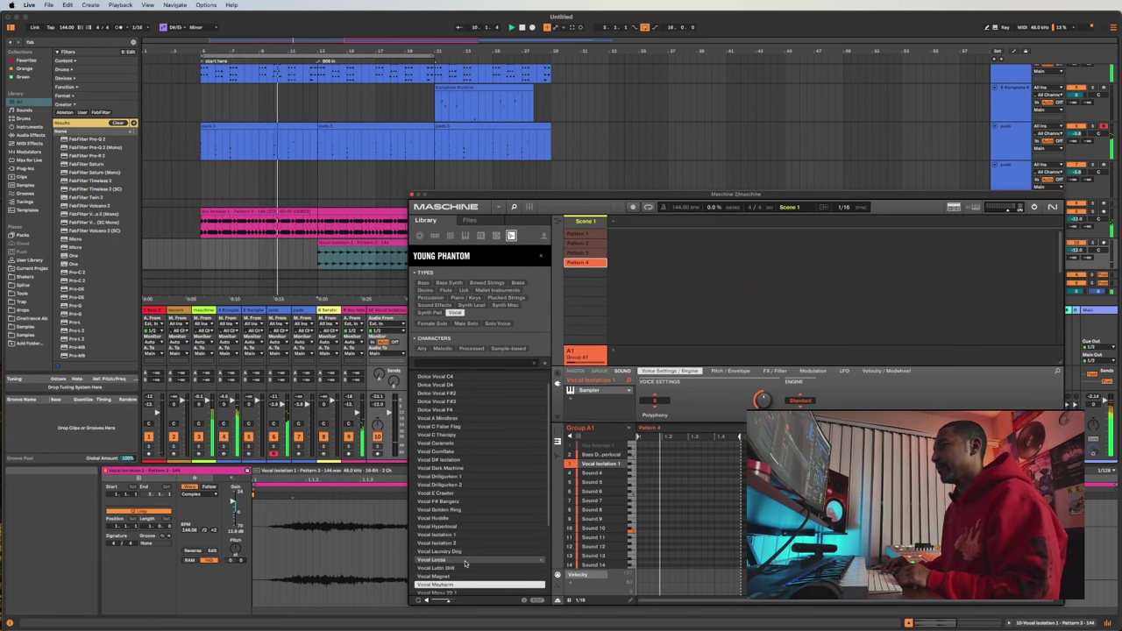
{"action": "key", "text": "Down"}
{"action": "key", "text": "Down"}
{"action": "key", "text": "Down"}
{"action": "key", "text": "Down"}
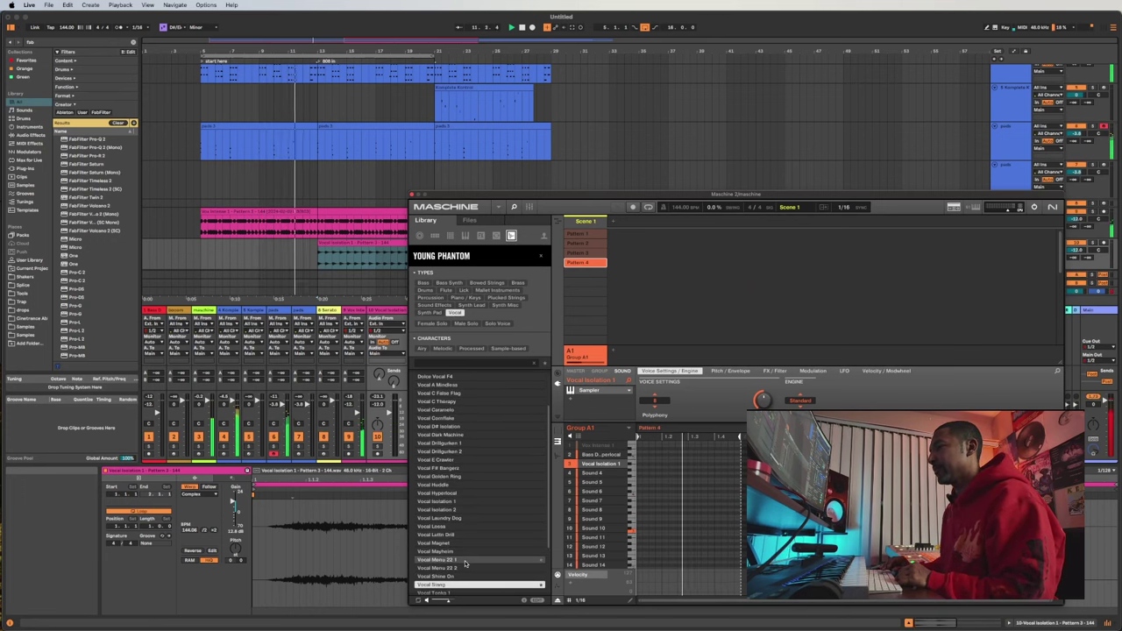
{"action": "key", "text": "Up"}
{"action": "key", "text": "Up"}
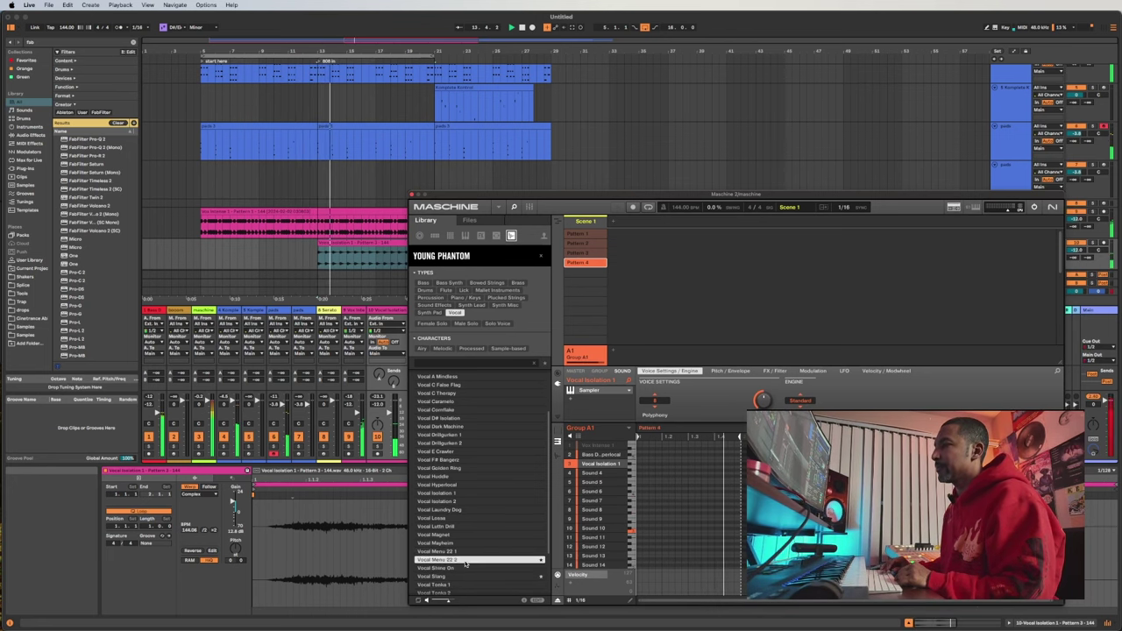
{"action": "key", "text": "Down"}
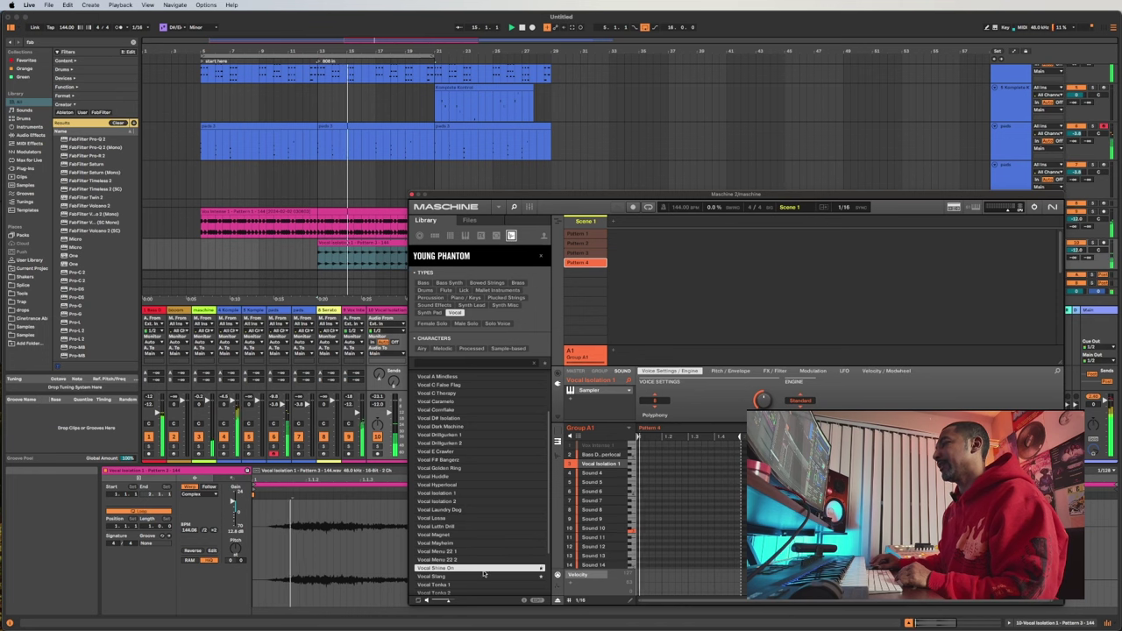
{"action": "left_click", "coordinate": [609, 473]}
{"action": "double_click", "coordinate": [482, 568]}
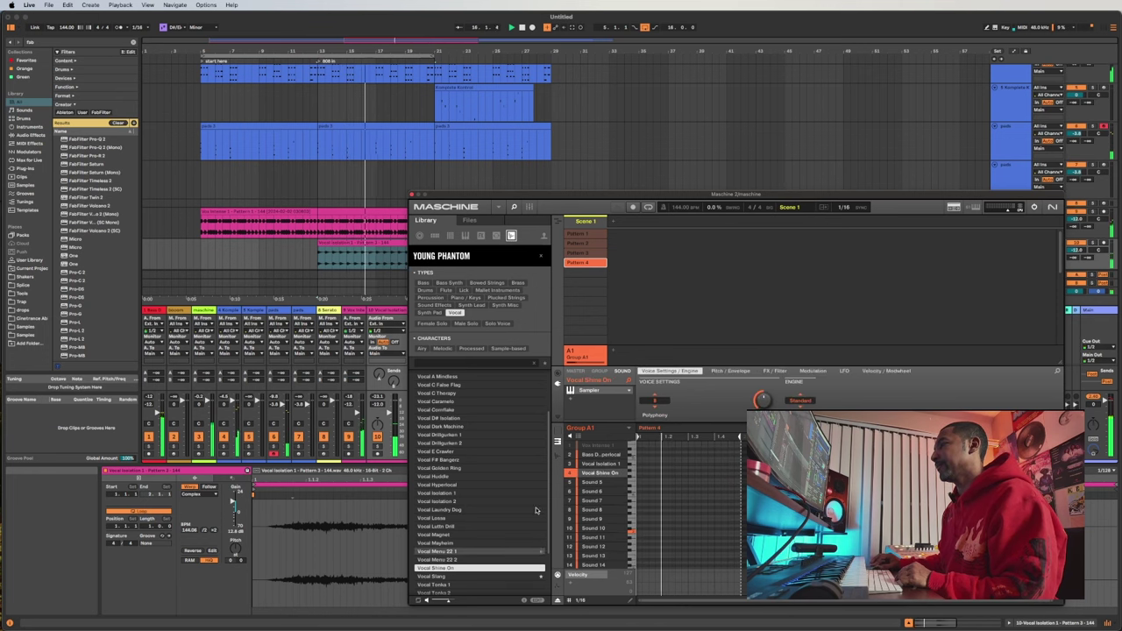
- Add one Vocal Shine On hit just after beat 4 of Pattern 4 and lower the note's pitch
{"action": "left_click", "coordinate": [720, 472]}
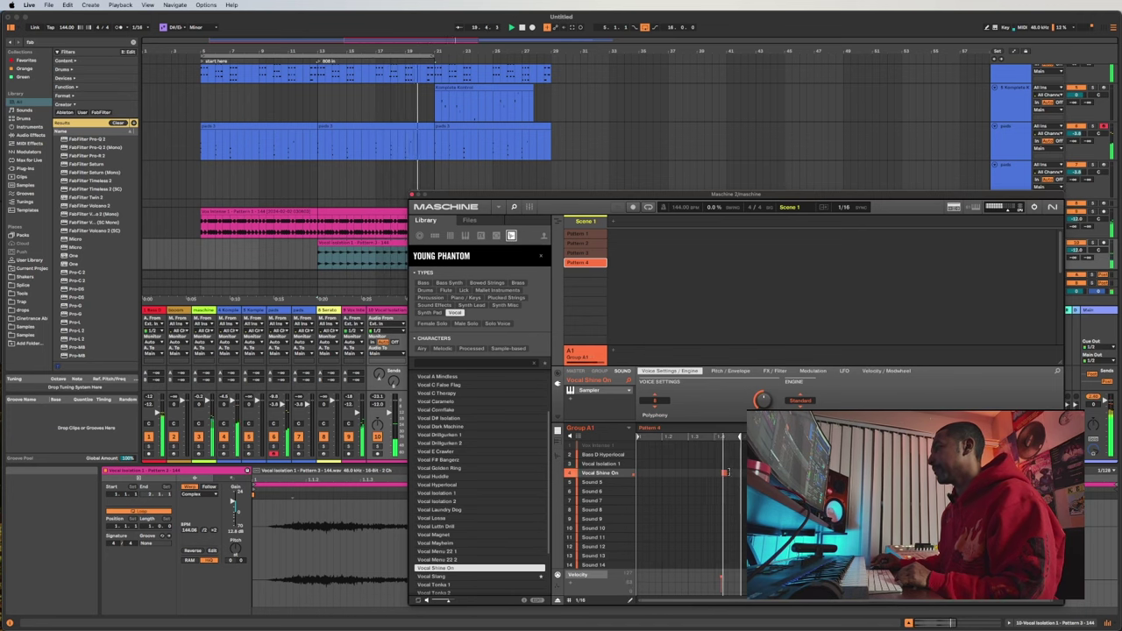
{"action": "left_click_drag", "start_coordinate": [722, 471], "coordinate": [731, 471]}
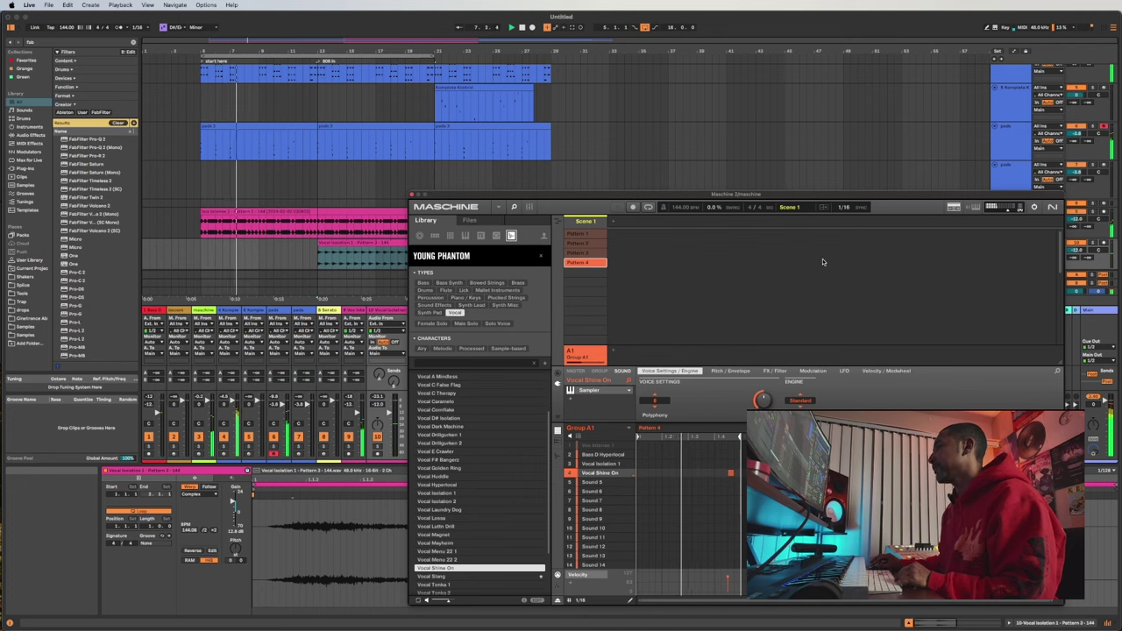
{"action": "left_click", "coordinate": [556, 441]}
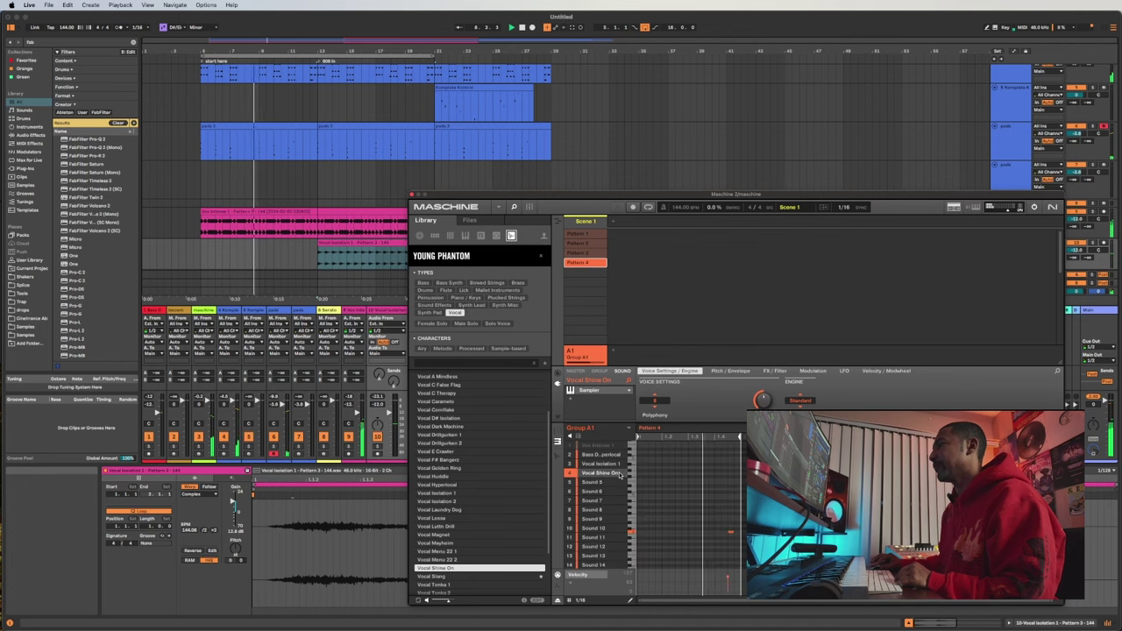
{"action": "left_click", "coordinate": [732, 541]}
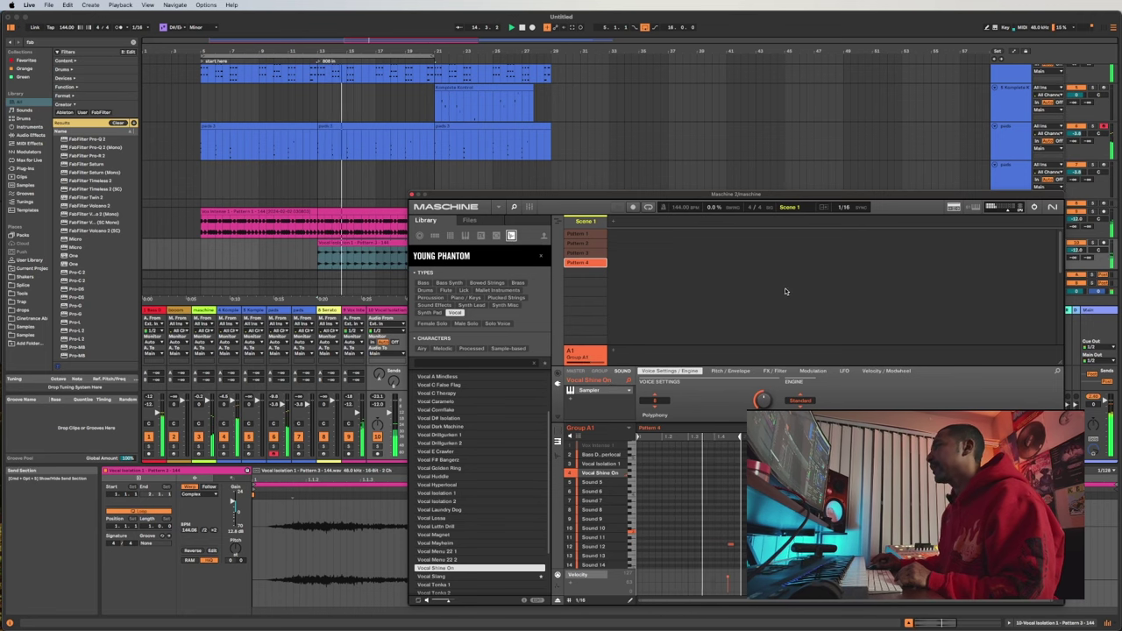
- Export the Vocal Shine On pattern as audio onto a new Ableton track at bar 19 and select the next empty pattern slot in Maschine
{"action": "left_click_drag", "start_coordinate": [614, 197], "coordinate": [743, 161]}
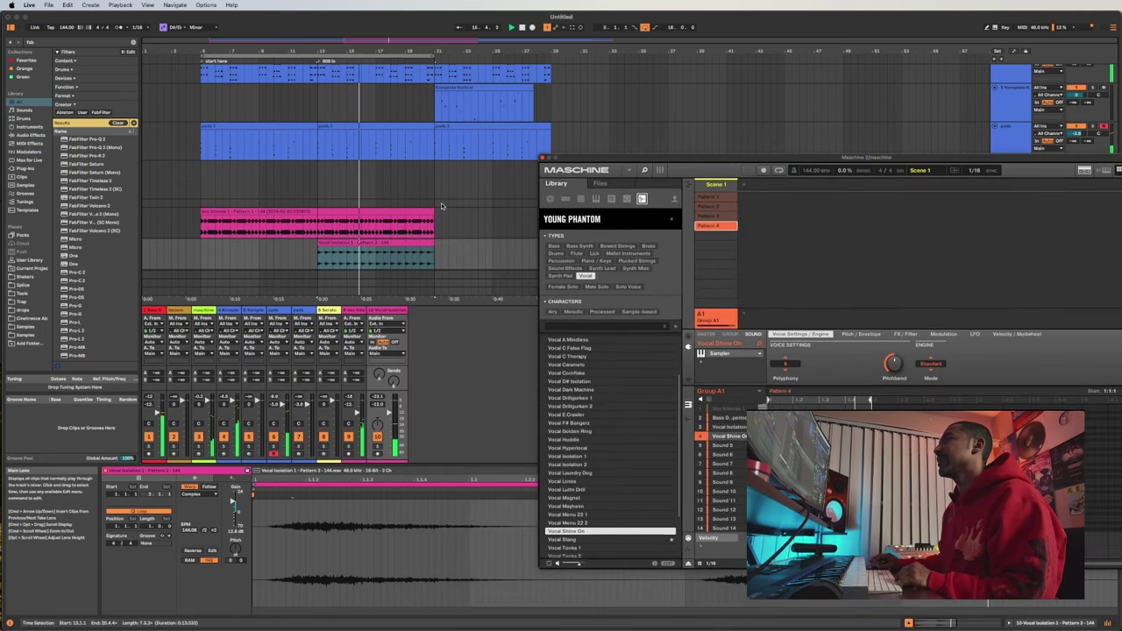
{"action": "scroll", "coordinate": [439, 171], "scroll_direction": "down", "scroll_amount": 4}
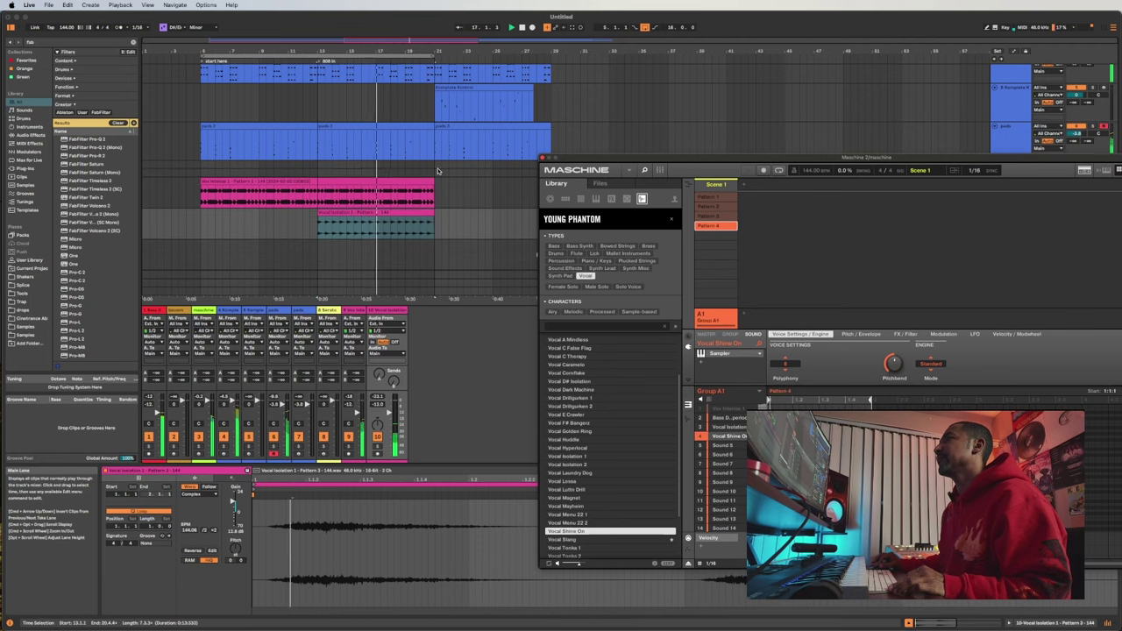
{"action": "scroll", "coordinate": [438, 171], "scroll_direction": "up", "scroll_amount": 2}
{"action": "scroll", "coordinate": [450, 140], "scroll_direction": "down", "scroll_amount": 4}
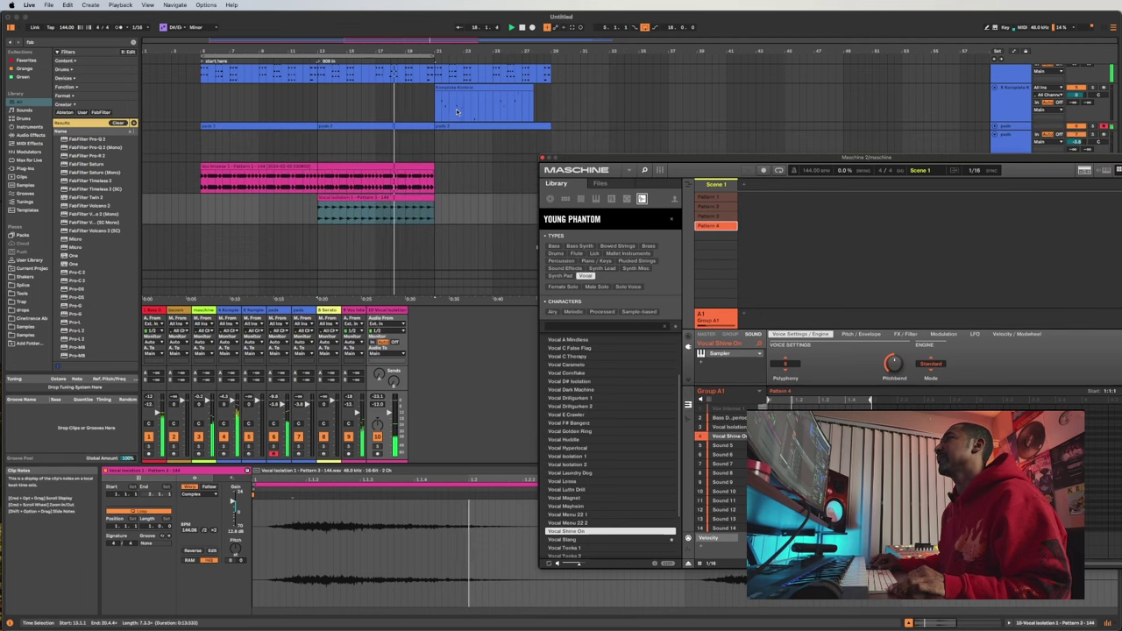
{"action": "scroll", "coordinate": [461, 87], "scroll_direction": "down", "scroll_amount": 4}
{"action": "scroll", "coordinate": [460, 80], "scroll_direction": "down", "scroll_amount": 3}
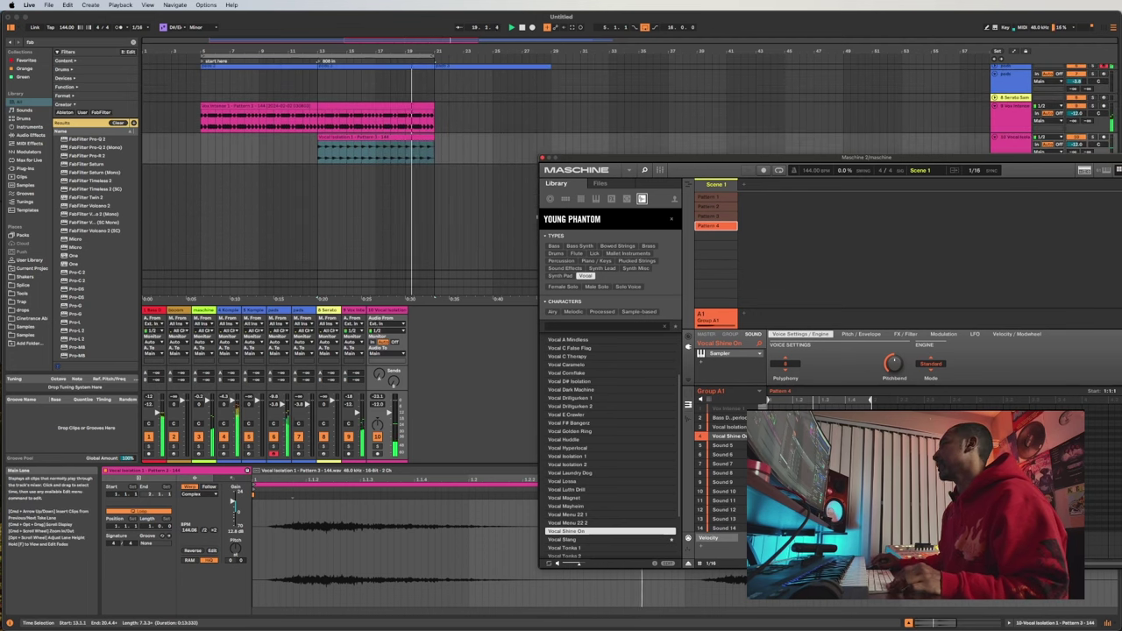
{"action": "left_click_drag", "start_coordinate": [1120, 390], "coordinate": [409, 207]}
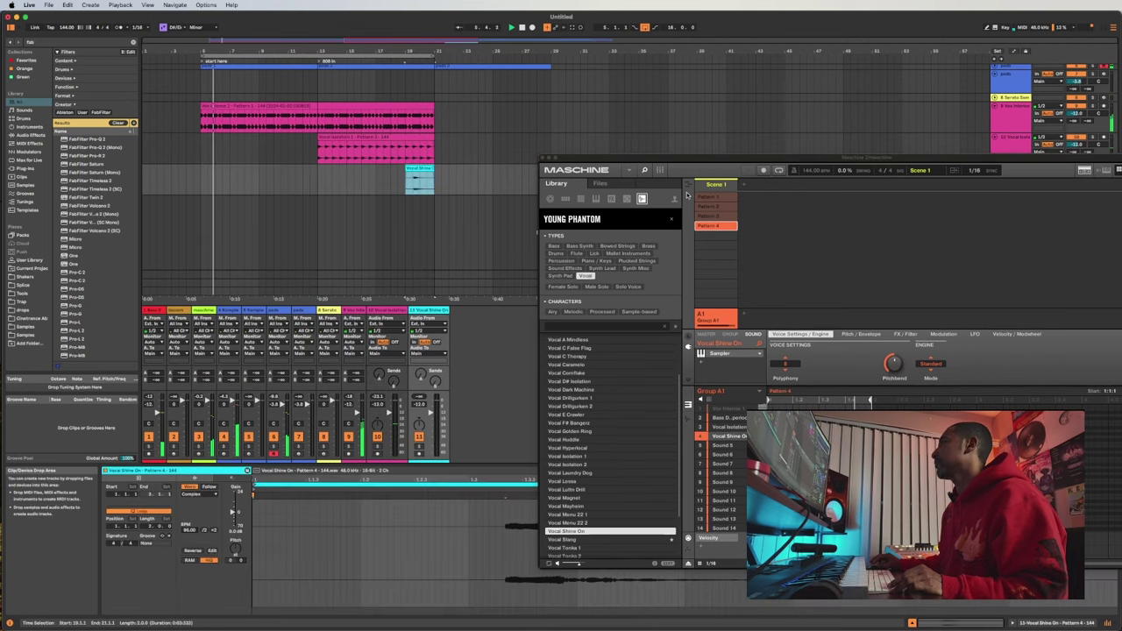
{"action": "left_click", "coordinate": [713, 245]}
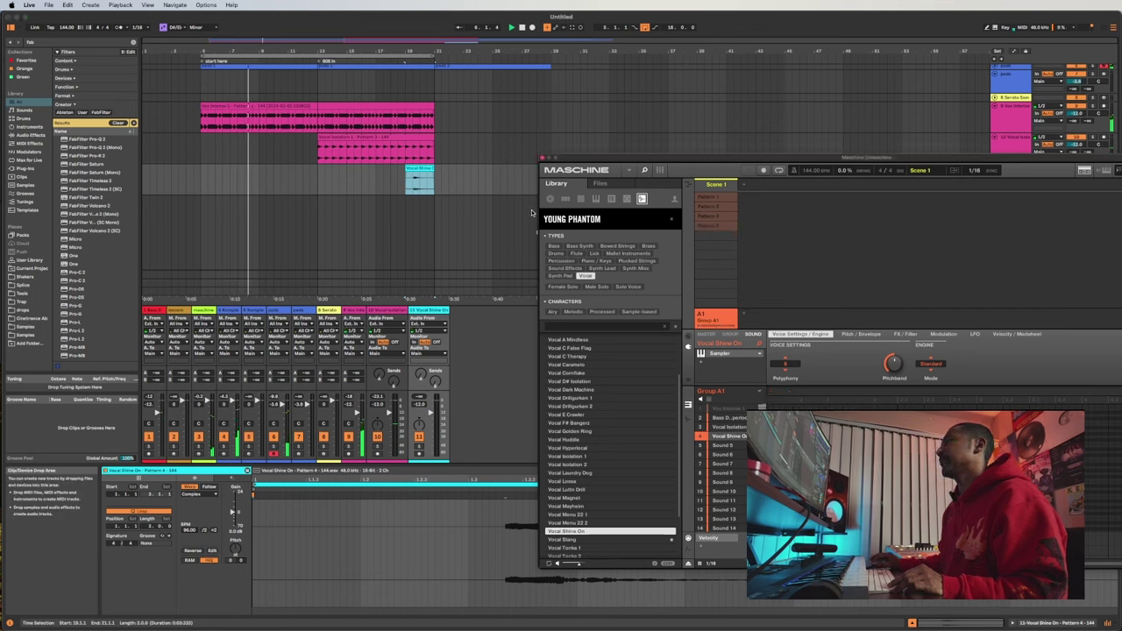
- Turn off Warp for the Vocal Shine On clip and delete its excess past bar 21
{"action": "left_click", "coordinate": [505, 500]}
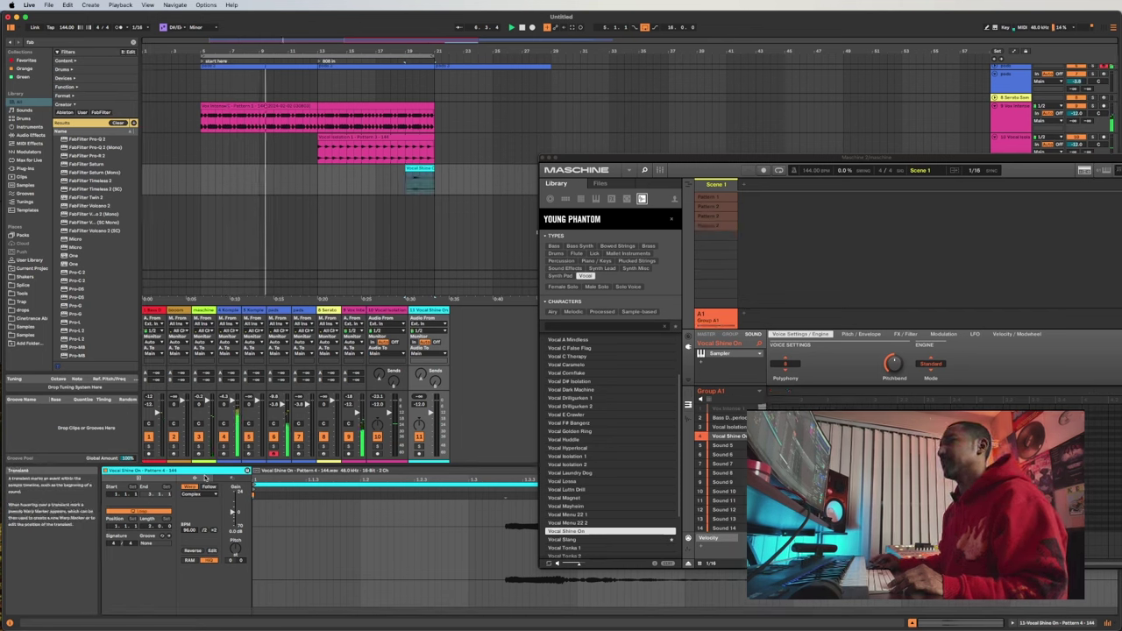
{"action": "left_click", "coordinate": [441, 178]}
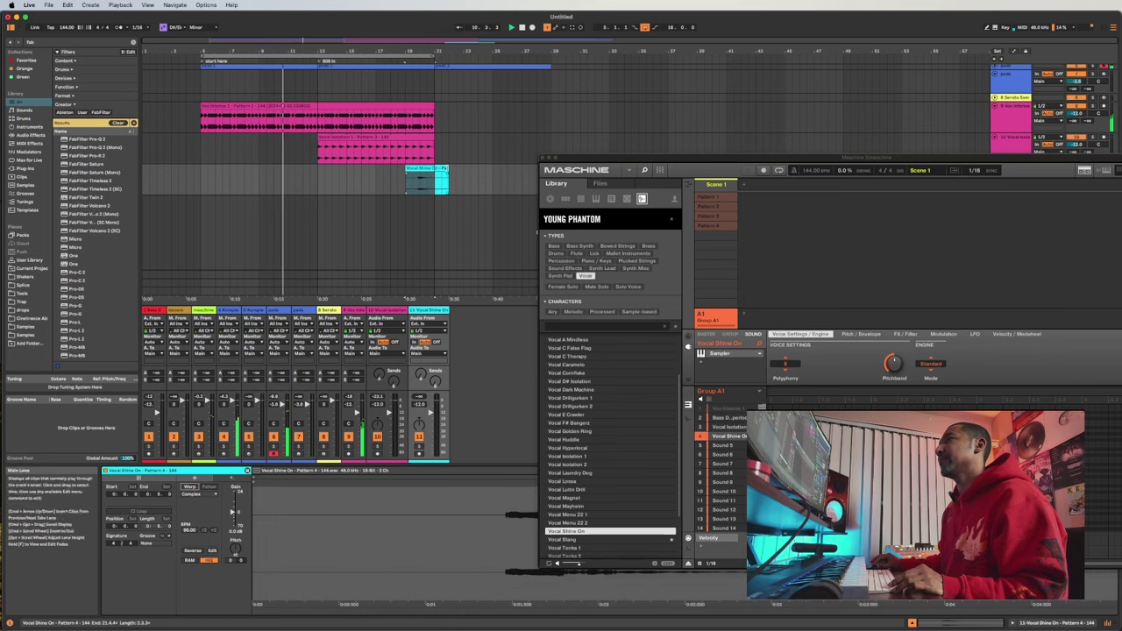
- Move the Vocal Shine On clip to start at bar 11 and shift the Maschine window clear of the arrangement
{"action": "left_click", "coordinate": [416, 168]}
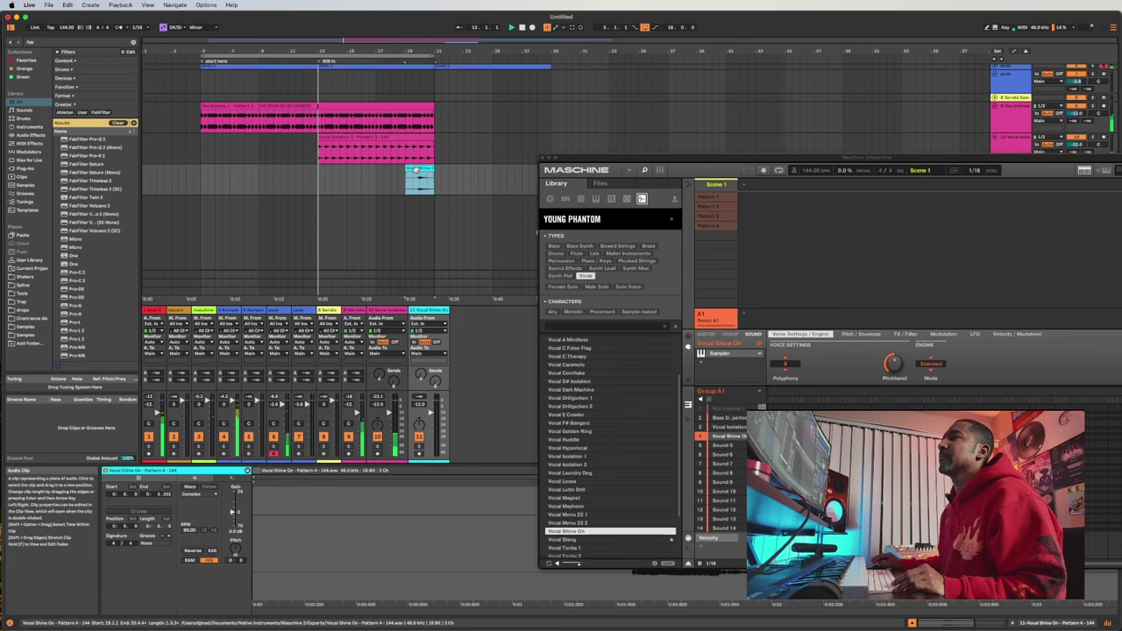
{"action": "left_click_drag", "start_coordinate": [416, 168], "coordinate": [298, 176]}
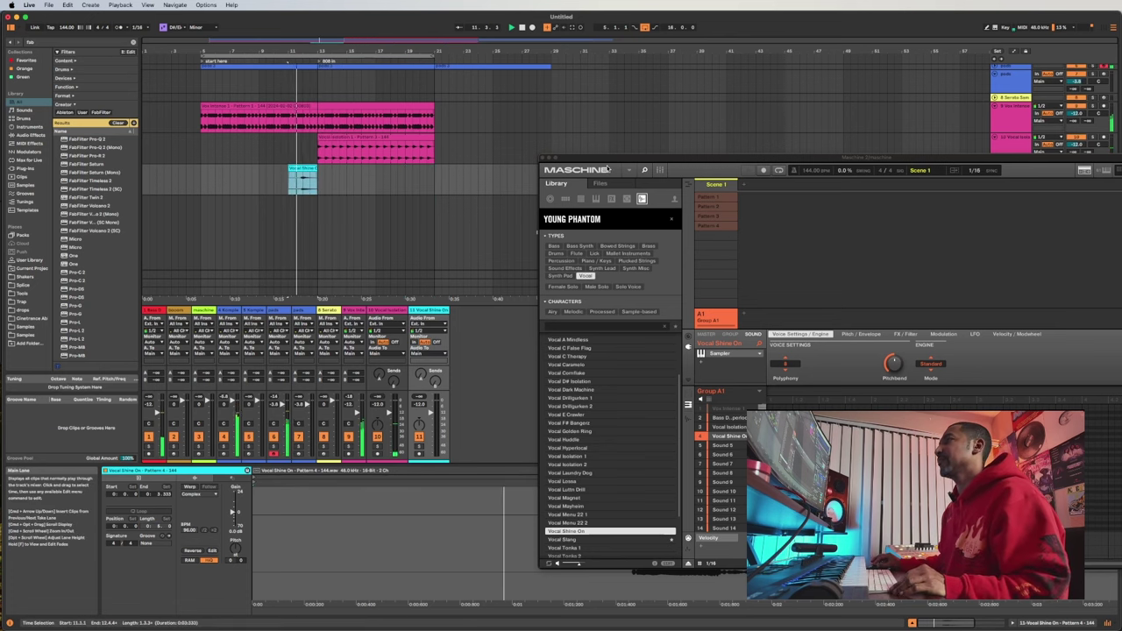
{"action": "left_click_drag", "start_coordinate": [606, 168], "coordinate": [755, 322]}
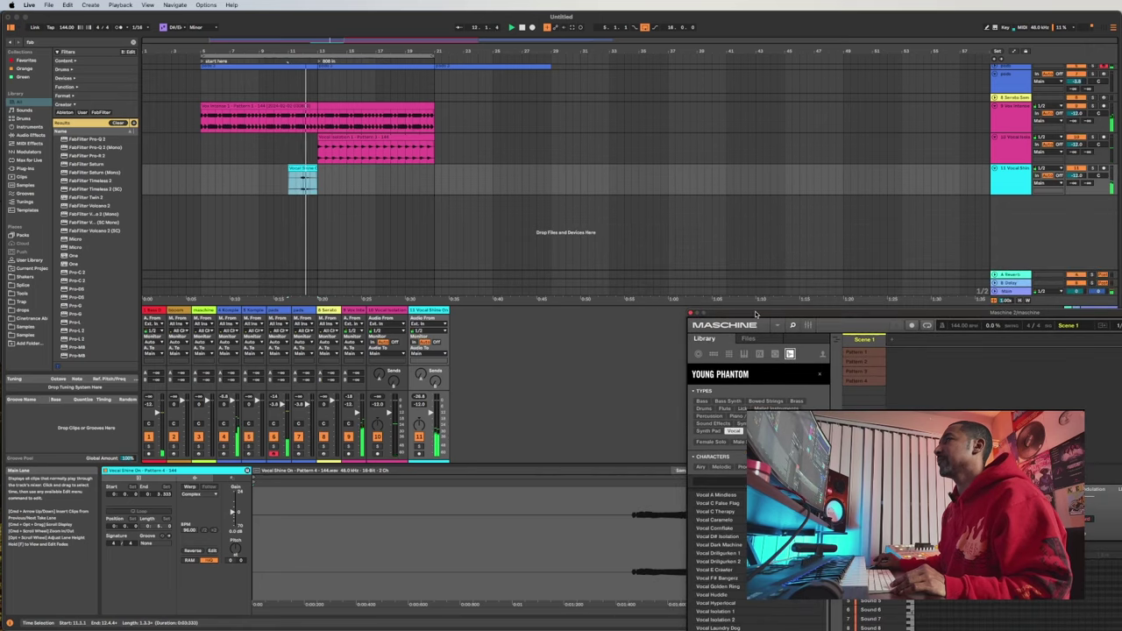
- Play back the Vocal Shine On clip, raise its gain to about 7 dB, and set its track volume to -11.4 dB
{"action": "left_click", "coordinate": [297, 179]}
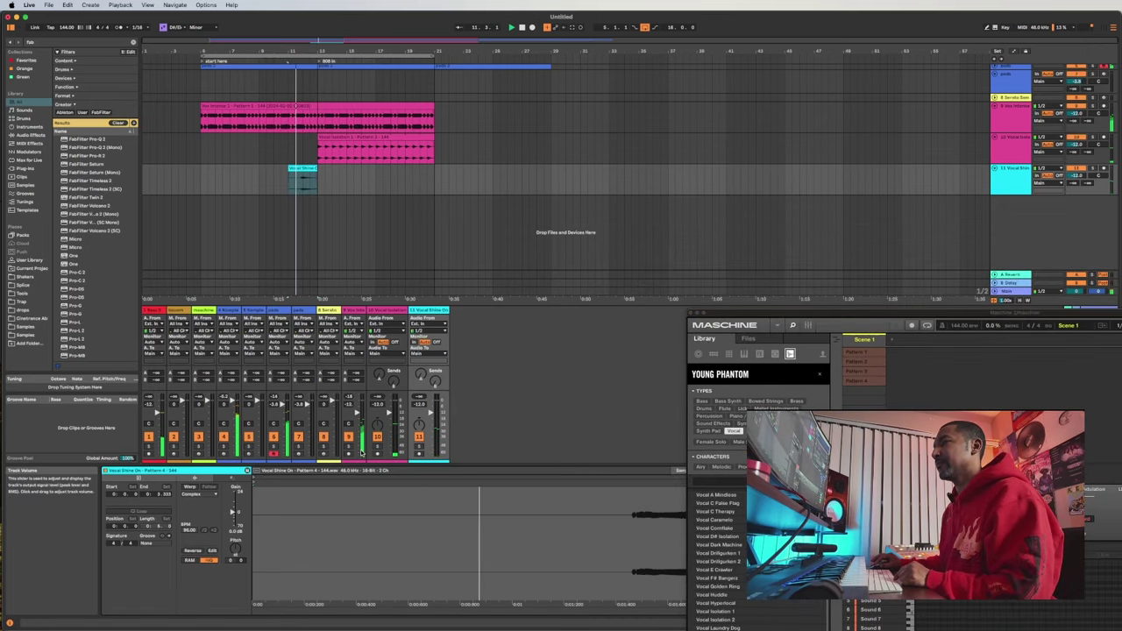
{"action": "left_click_drag", "start_coordinate": [431, 413], "coordinate": [431, 411]}
{"action": "key", "text": "space"}
{"action": "key", "text": "space"}
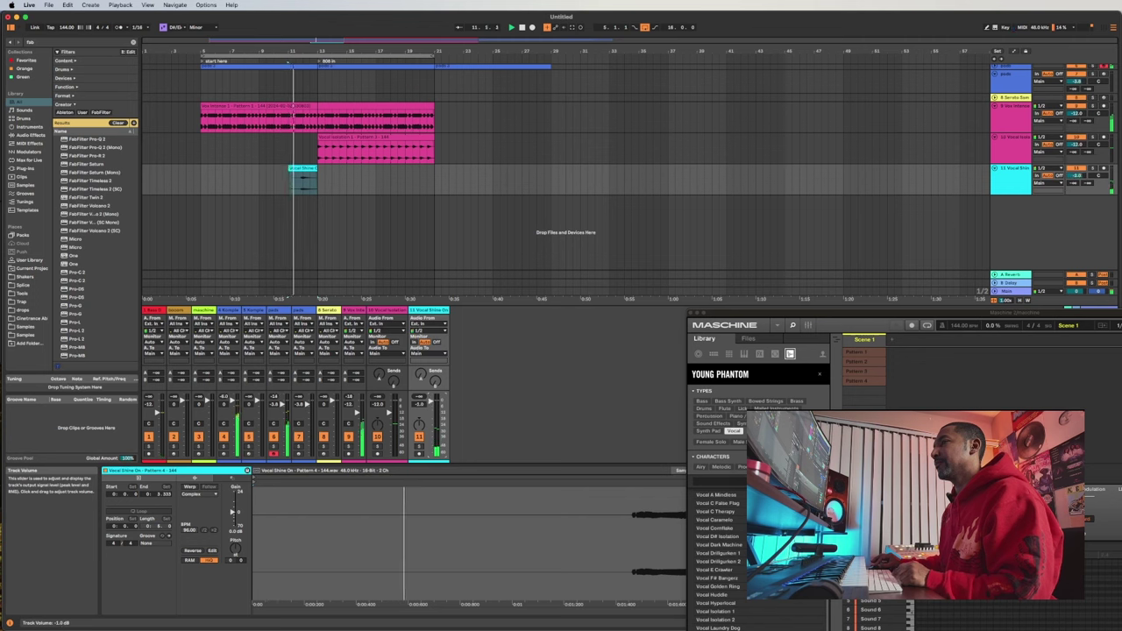
{"action": "left_click_drag", "start_coordinate": [232, 513], "coordinate": [233, 509]}
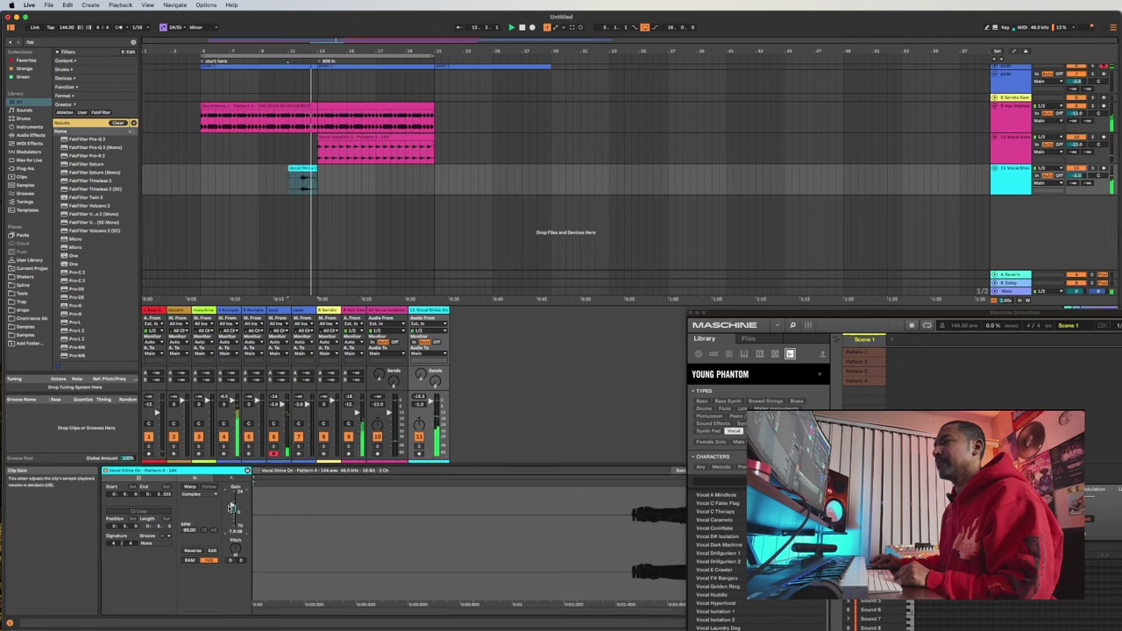
{"action": "key", "text": "space"}
{"action": "key", "text": "space"}
{"action": "left_click_drag", "start_coordinate": [430, 402], "coordinate": [430, 404]}
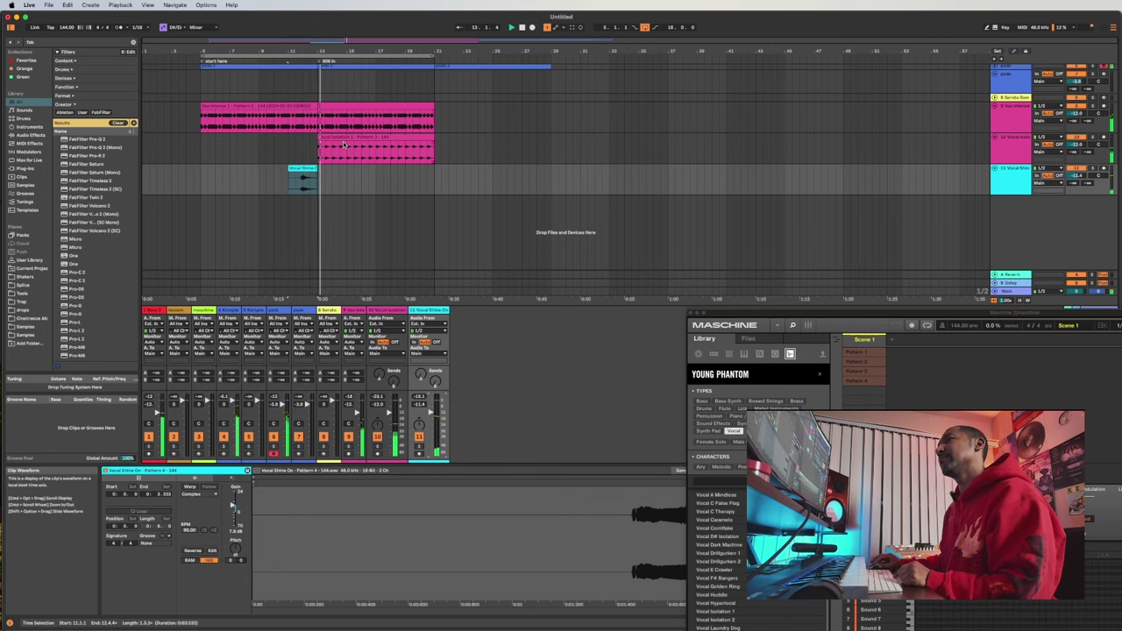
- Delete the Vox Intense 1 audio from 12.2.1 to bar 13 and play back the transition
{"action": "scroll", "coordinate": [322, 144], "scroll_direction": "up", "scroll_amount": 6, "text": "super"}
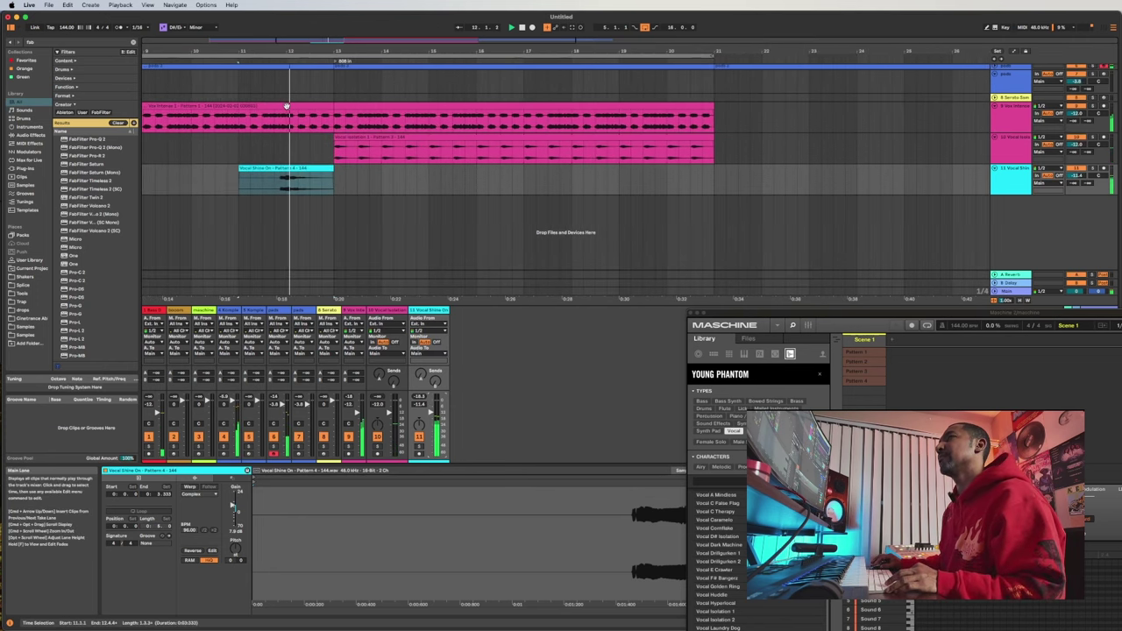
{"action": "scroll", "coordinate": [336, 104], "scroll_direction": "up", "scroll_amount": 3, "text": "super"}
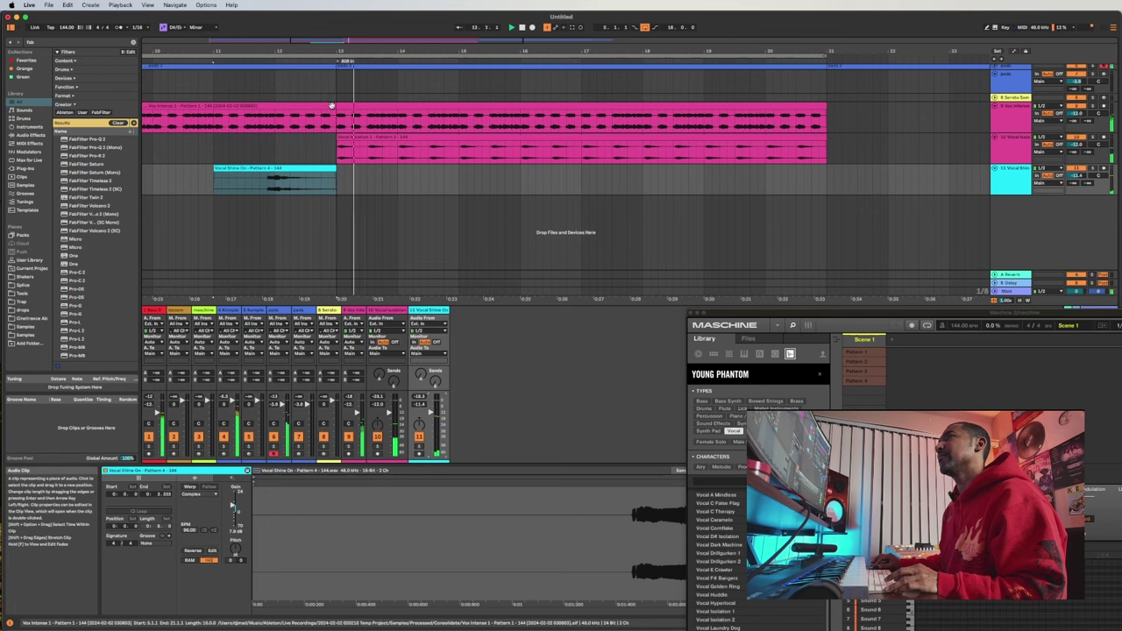
{"action": "left_click_drag", "start_coordinate": [335, 123], "coordinate": [290, 125]}
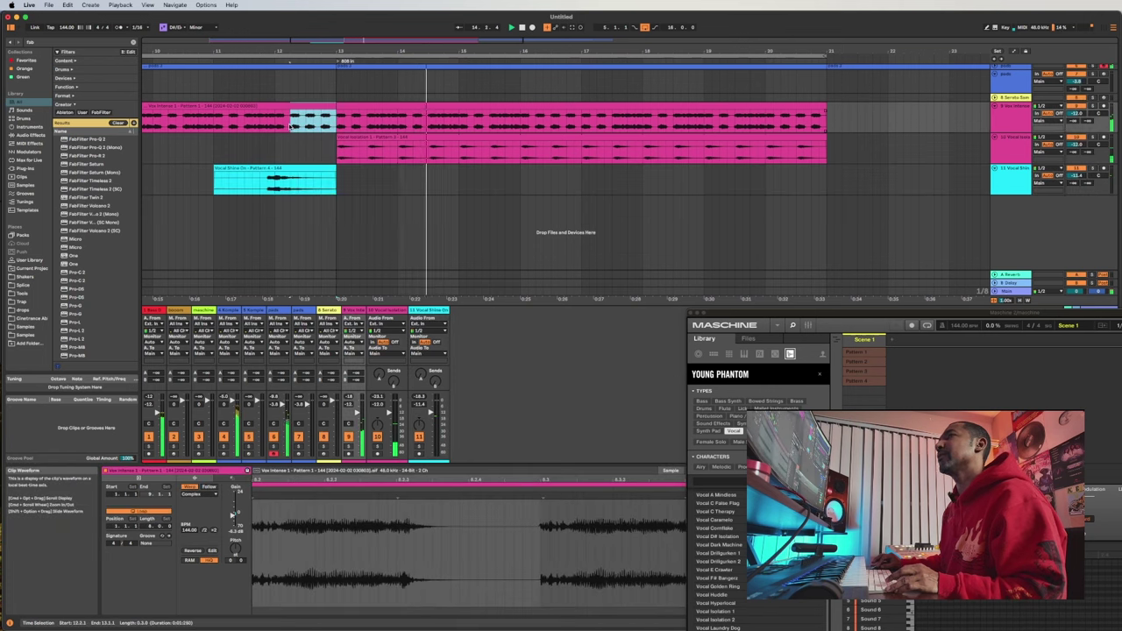
{"action": "key", "text": "Delete"}
{"action": "left_click", "coordinate": [277, 129]}
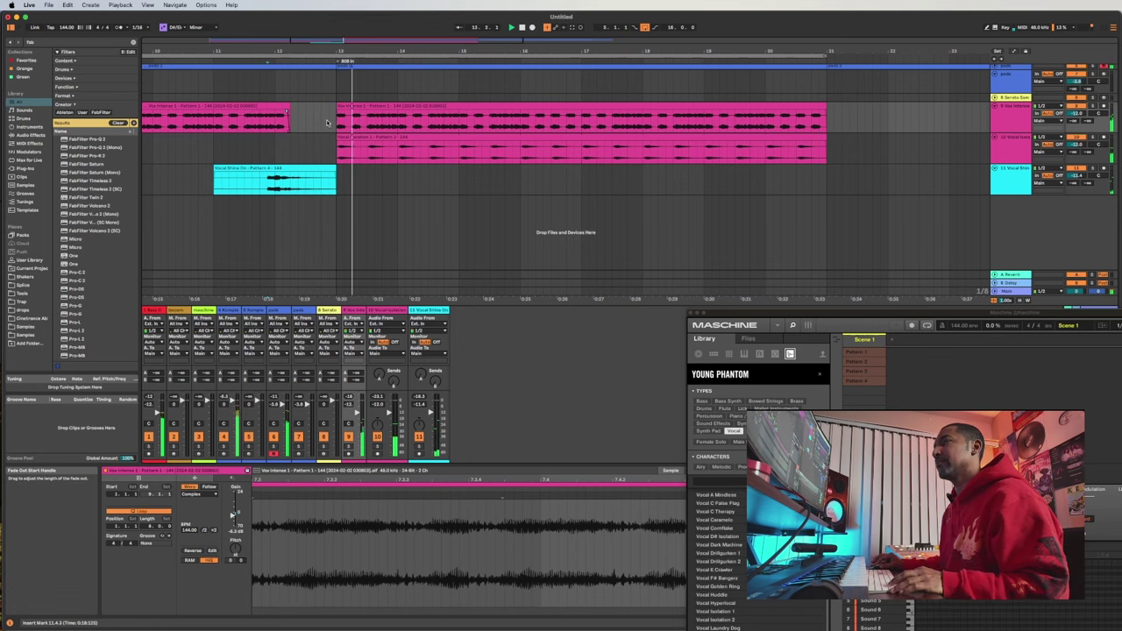
- Select the first Komplete Kontrol track and search the browser for the FabFilter Simplon effect with "simplo"
{"action": "scroll", "coordinate": [327, 122], "scroll_direction": "down", "scroll_amount": 5}
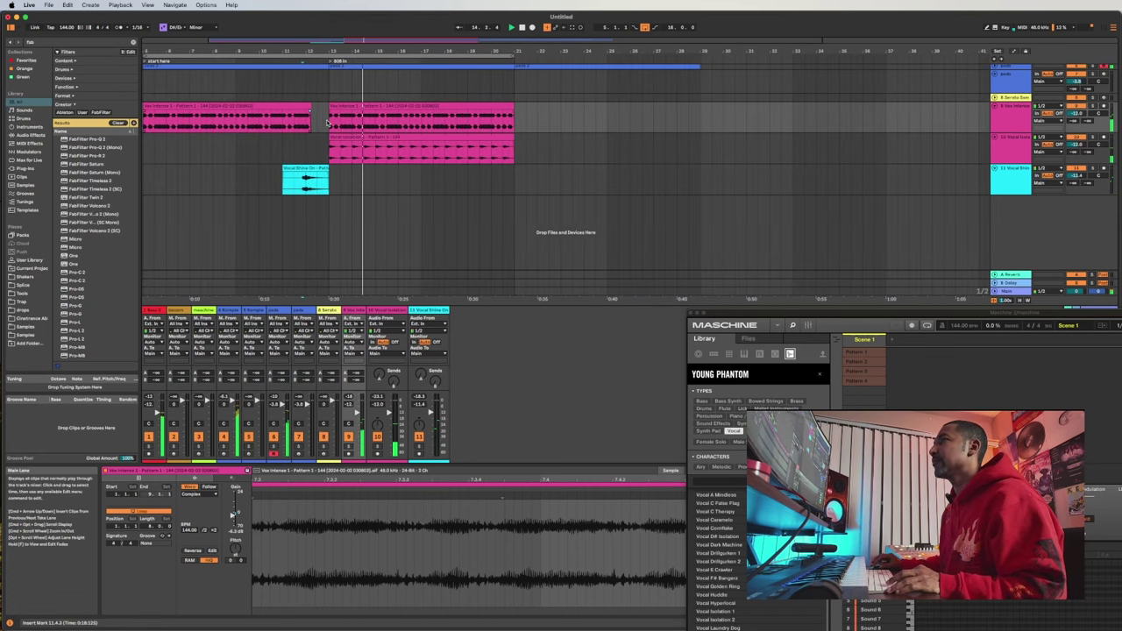
{"action": "scroll", "coordinate": [327, 123], "scroll_direction": "down", "scroll_amount": 2}
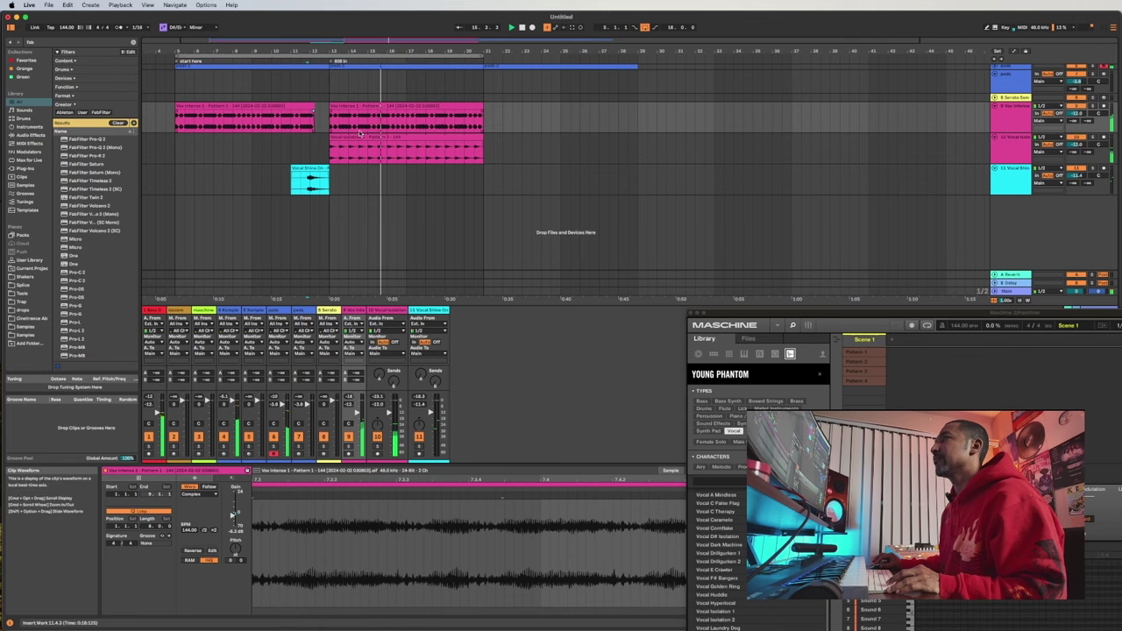
{"action": "scroll", "coordinate": [373, 125], "scroll_direction": "up", "scroll_amount": 3}
{"action": "scroll", "coordinate": [373, 124], "scroll_direction": "down", "scroll_amount": 2}
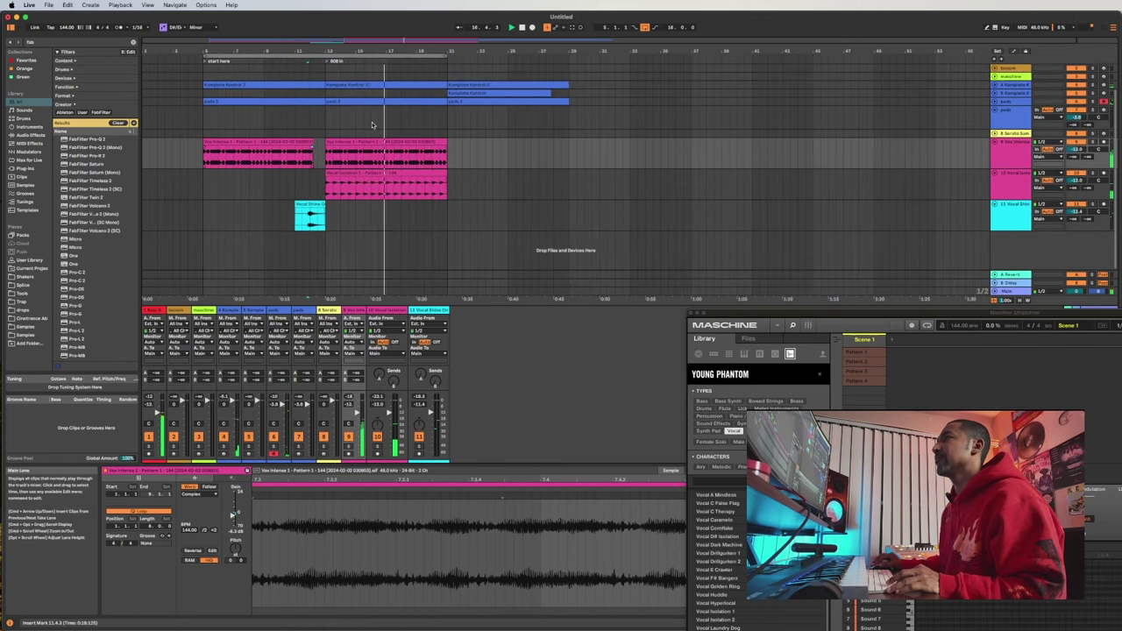
{"action": "scroll", "coordinate": [846, 110], "scroll_direction": "down", "scroll_amount": 1}
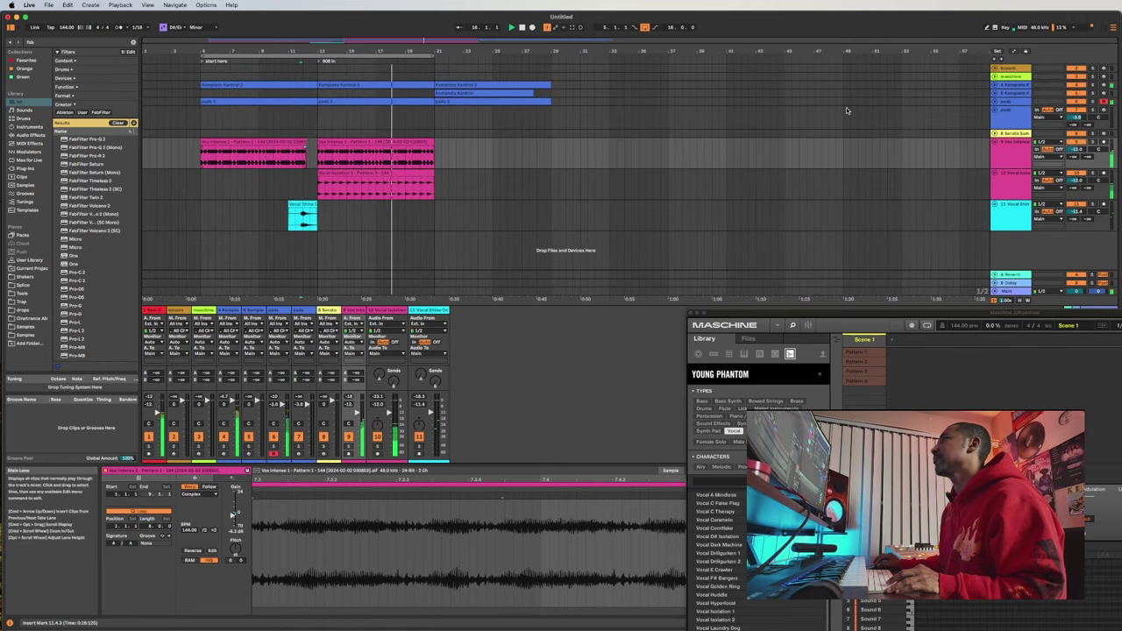
{"action": "left_click", "coordinate": [1018, 84]}
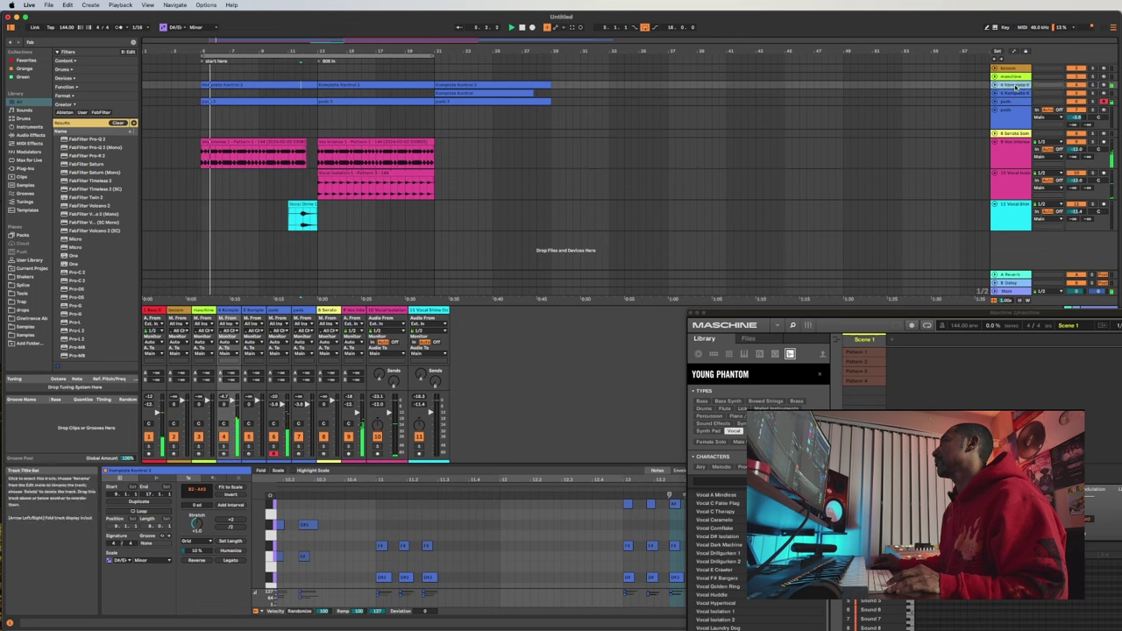
{"action": "type", "text": "impl"}
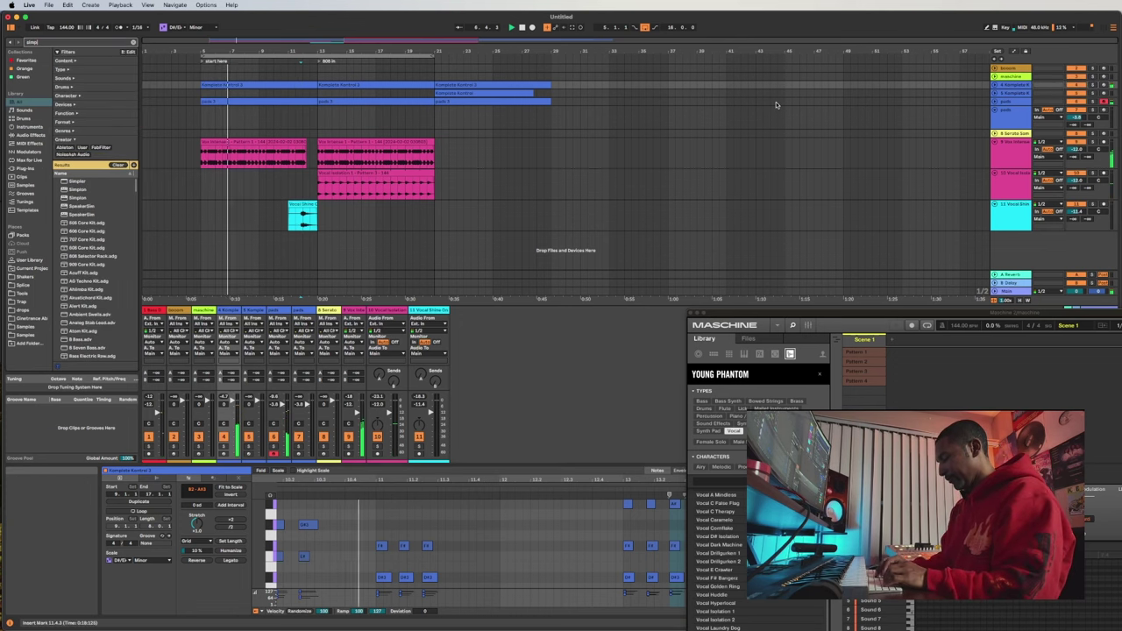
{"action": "type", "text": "om"}
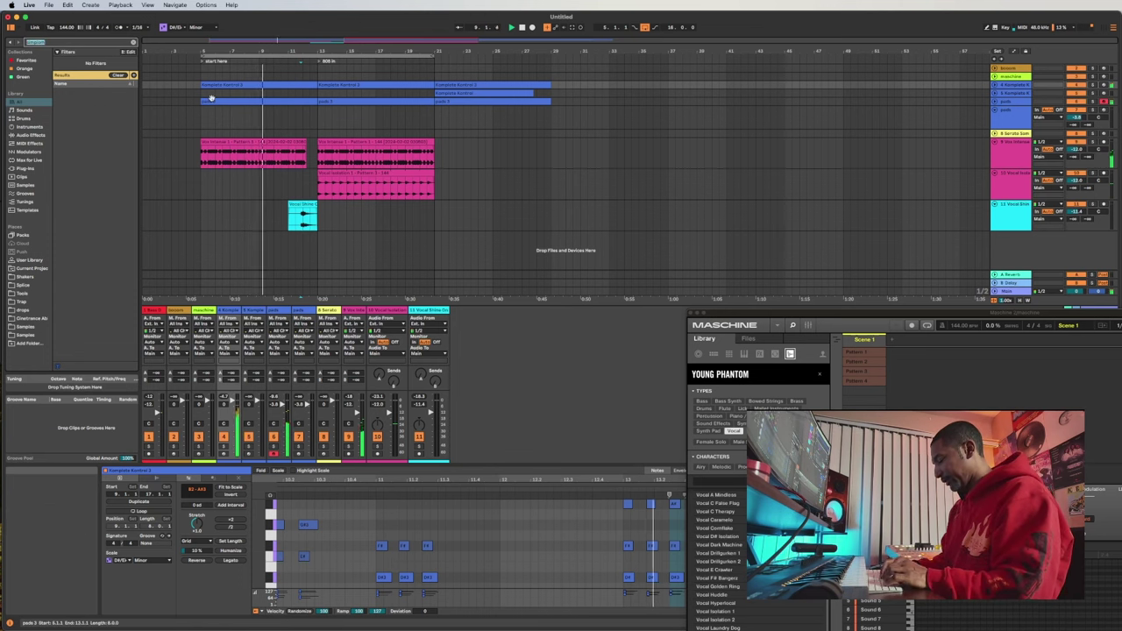
{"action": "key", "text": "BackSpace"}
{"action": "key", "text": "BackSpace"}
{"action": "type", "text": "er"}
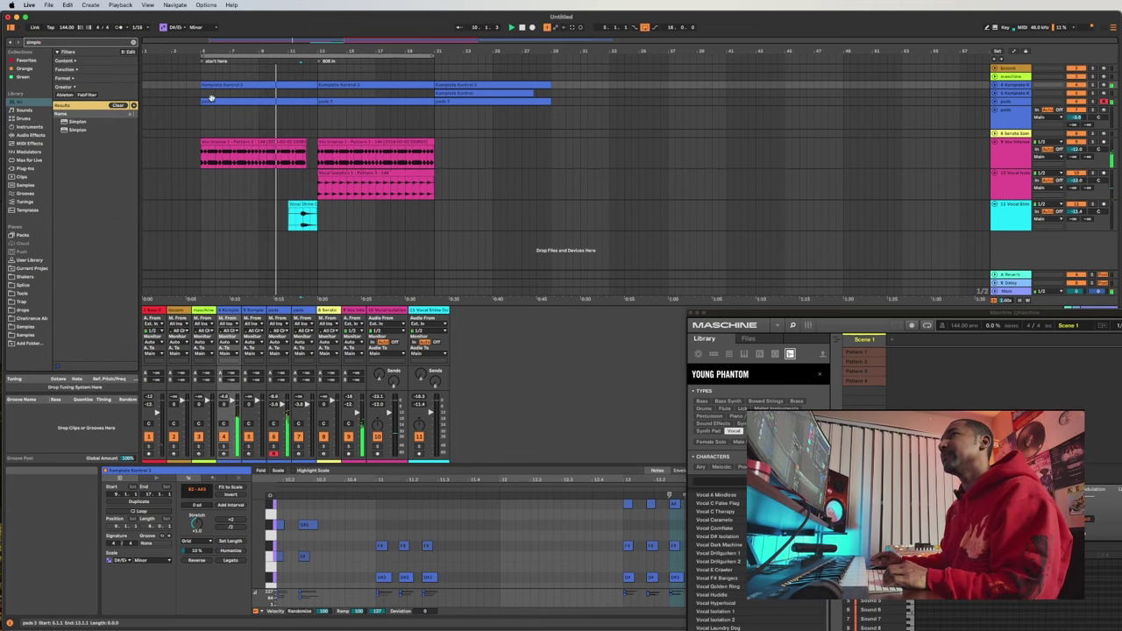
- Load FabFilter Simplon on the first Komplete Kontrol track, shape a low-pass with a slight resonance peak around mid frequency, and close the plug-in
{"action": "left_click", "coordinate": [79, 130]}
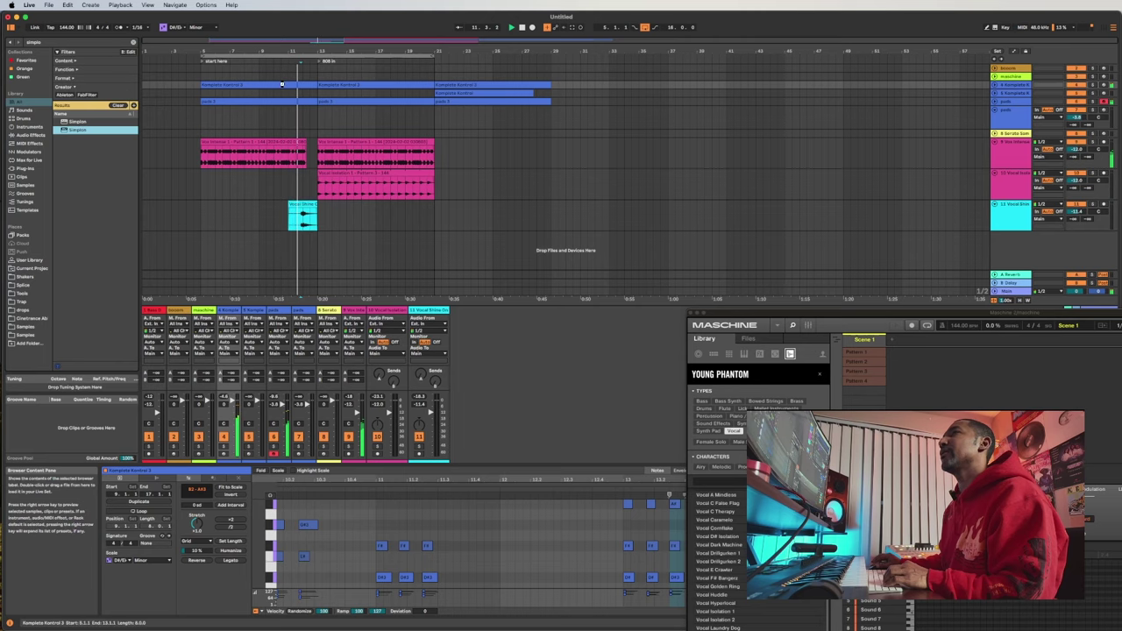
{"action": "left_click_drag", "start_coordinate": [283, 84], "coordinate": [285, 85]}
{"action": "left_click_drag", "start_coordinate": [710, 310], "coordinate": [491, 178]}
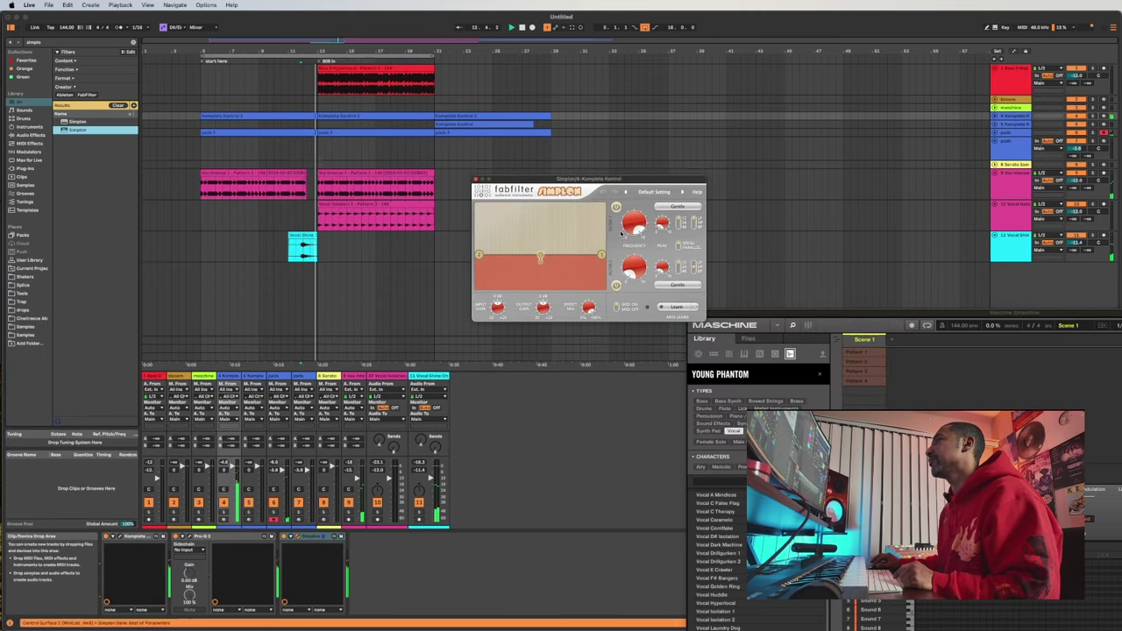
{"action": "left_click_drag", "start_coordinate": [540, 258], "coordinate": [541, 244]}
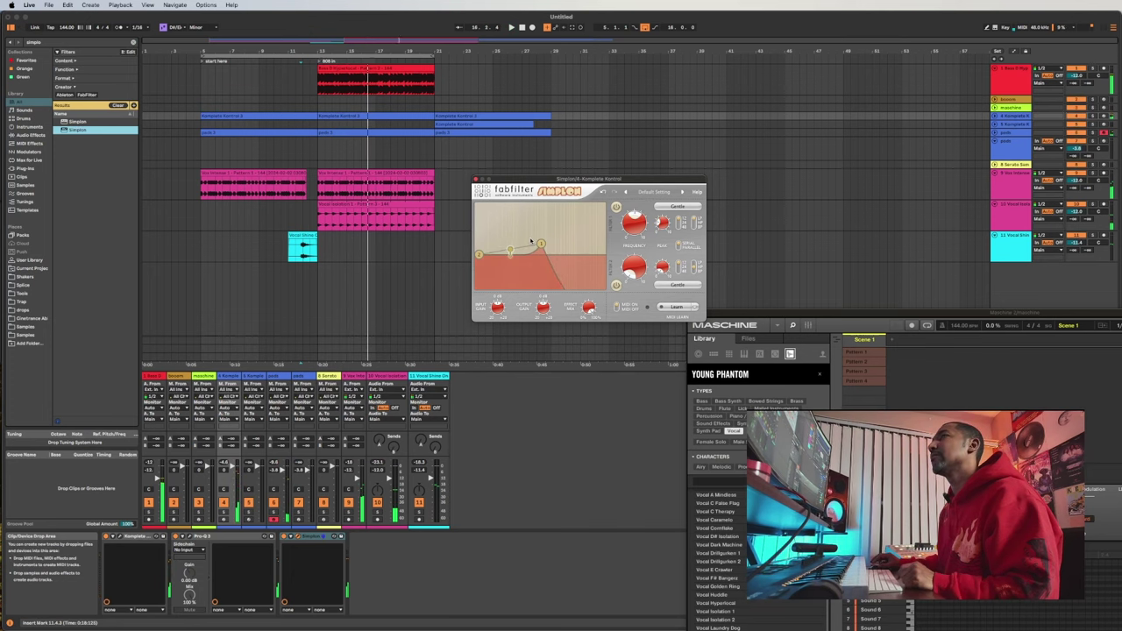
{"action": "left_click", "coordinate": [227, 116]}
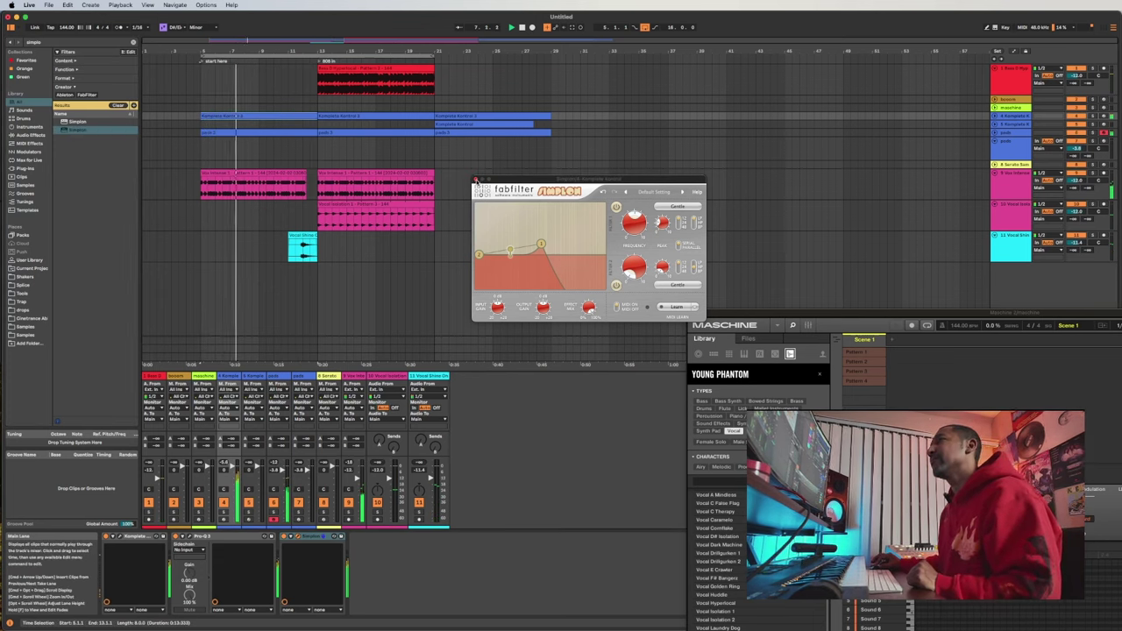
{"action": "left_click", "coordinate": [476, 180]}
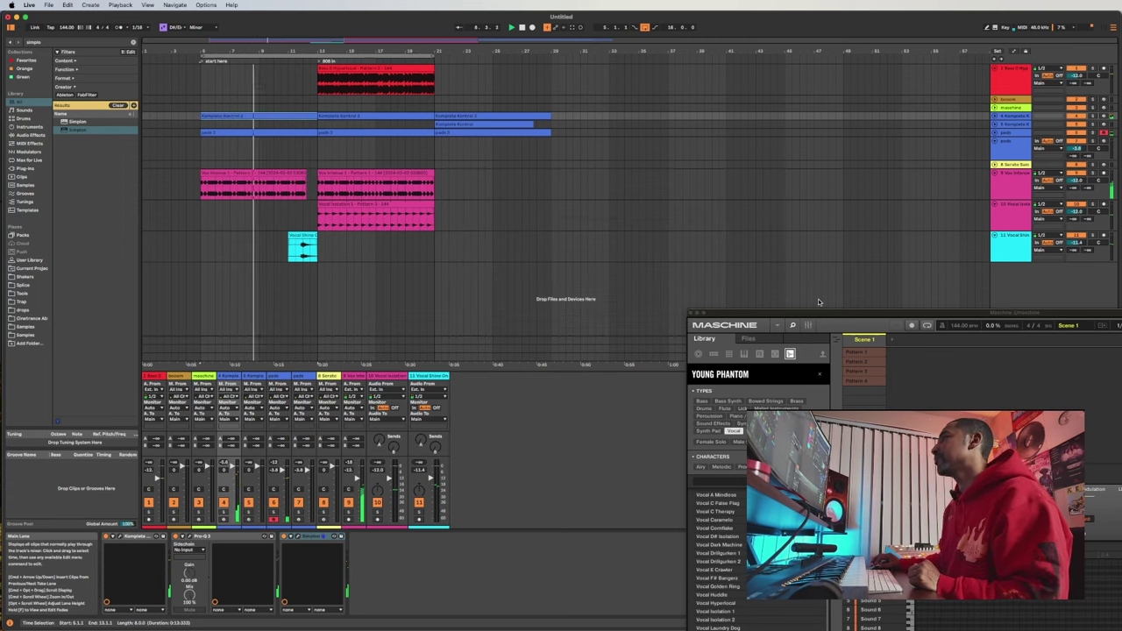
- Close the Maschine window, reopen the plug-in from the maschine track, and place it over the arrangement
{"action": "left_click_drag", "start_coordinate": [811, 315], "coordinate": [881, 252]}
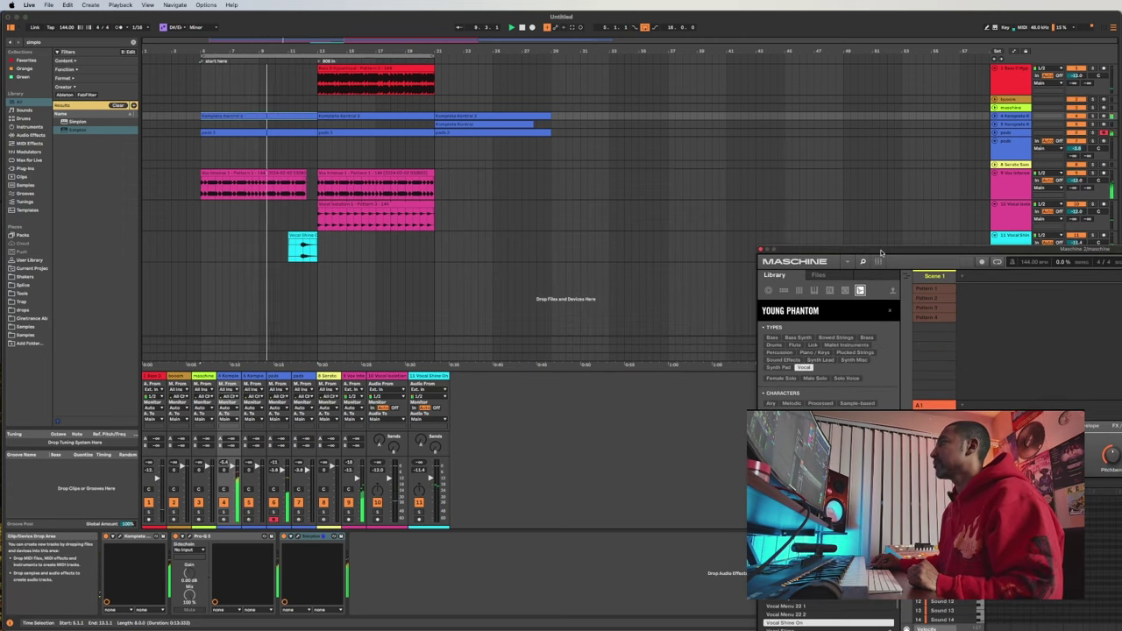
{"action": "left_click", "coordinate": [761, 251]}
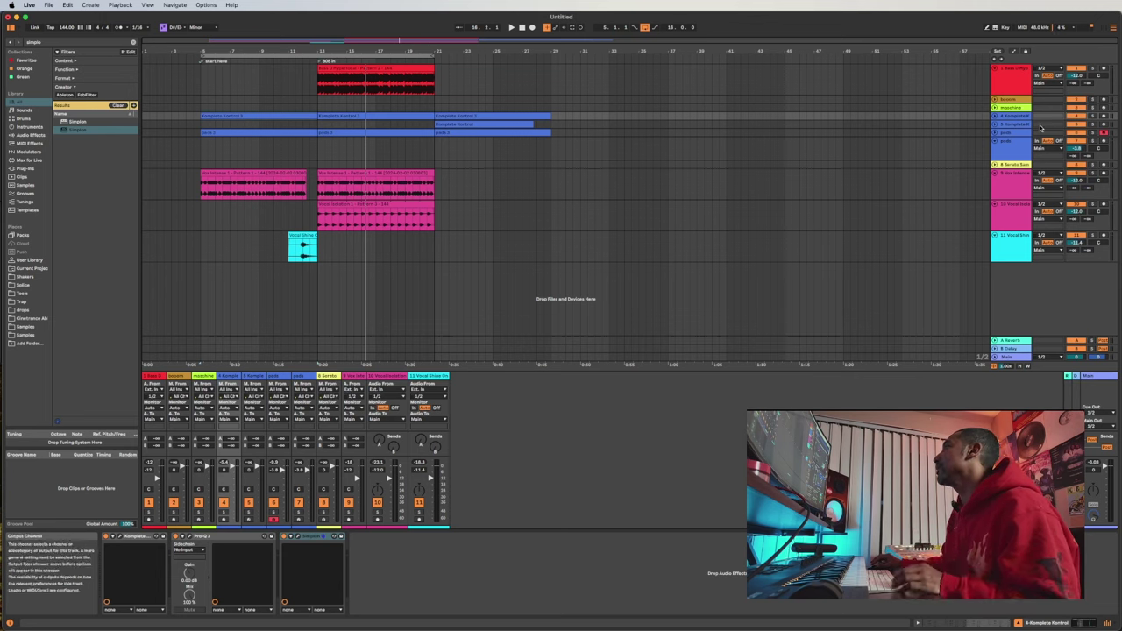
{"action": "left_click", "coordinate": [1016, 108]}
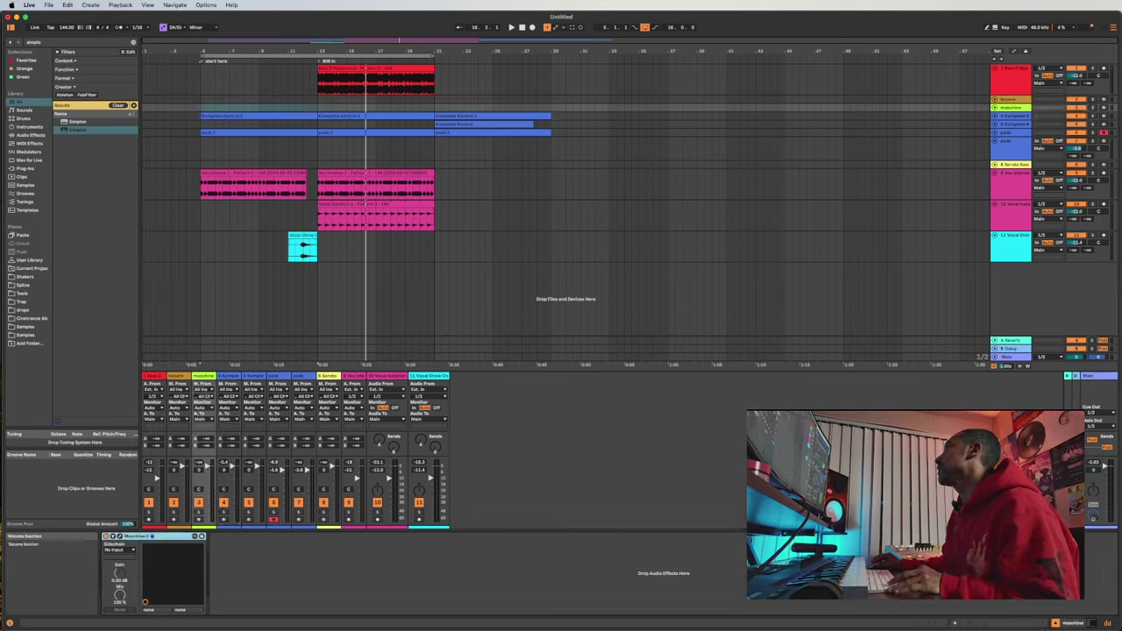
{"action": "left_click", "coordinate": [120, 536]}
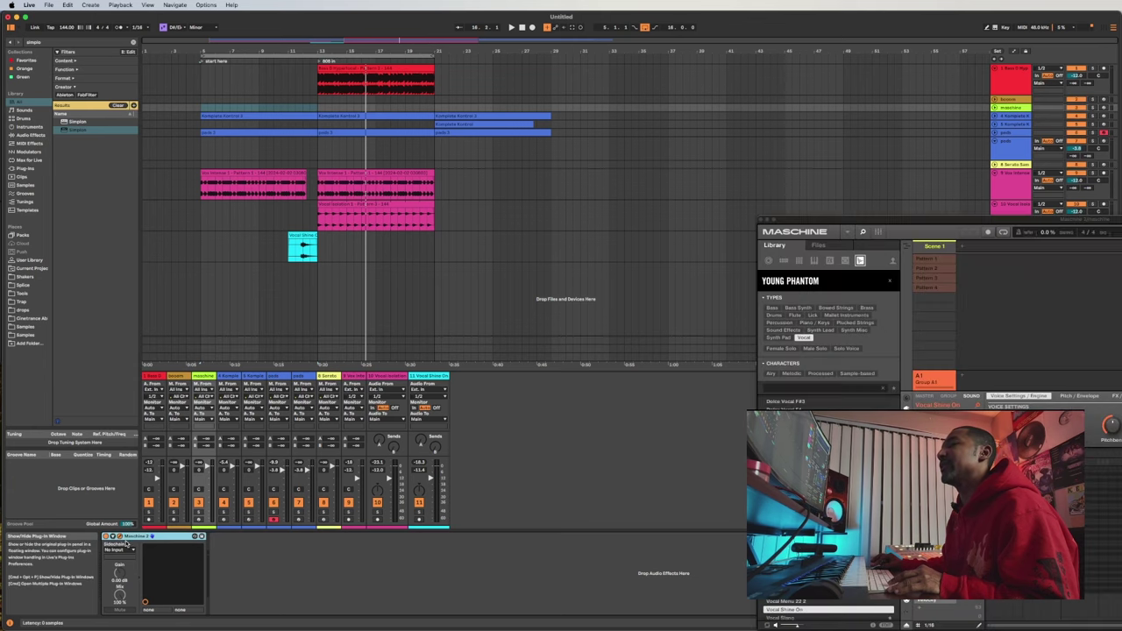
{"action": "left_click_drag", "start_coordinate": [887, 221], "coordinate": [565, 70]}
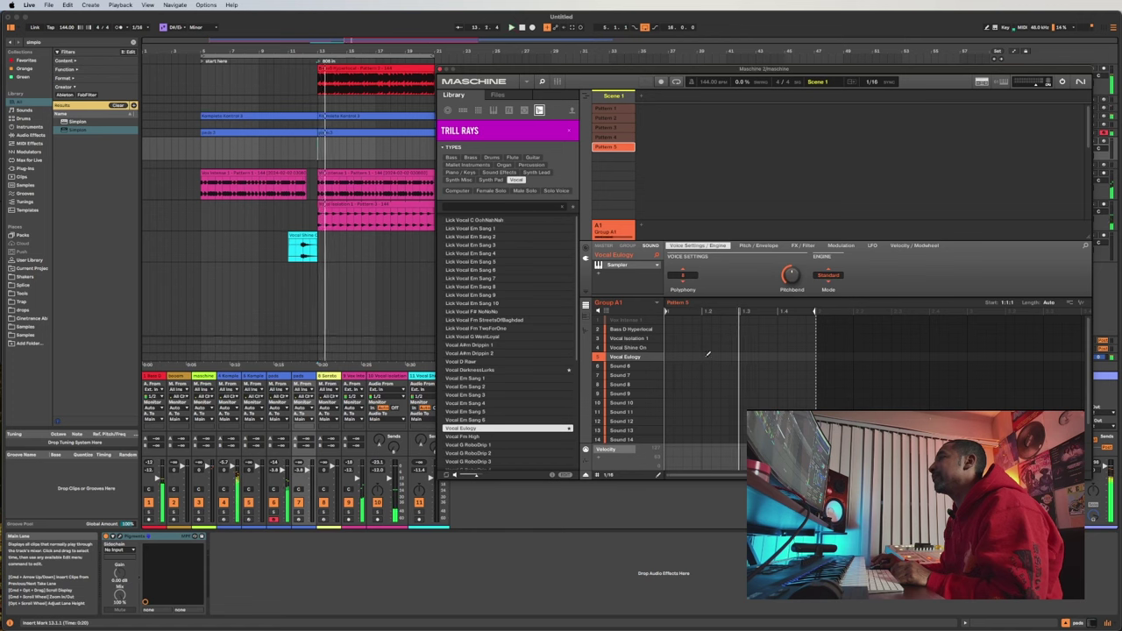
- Add Vocal Eulogy notes on beat 2 of bars 1 and 2 in Pattern 5 and transpose both notes up
{"action": "left_click", "coordinate": [707, 357]}
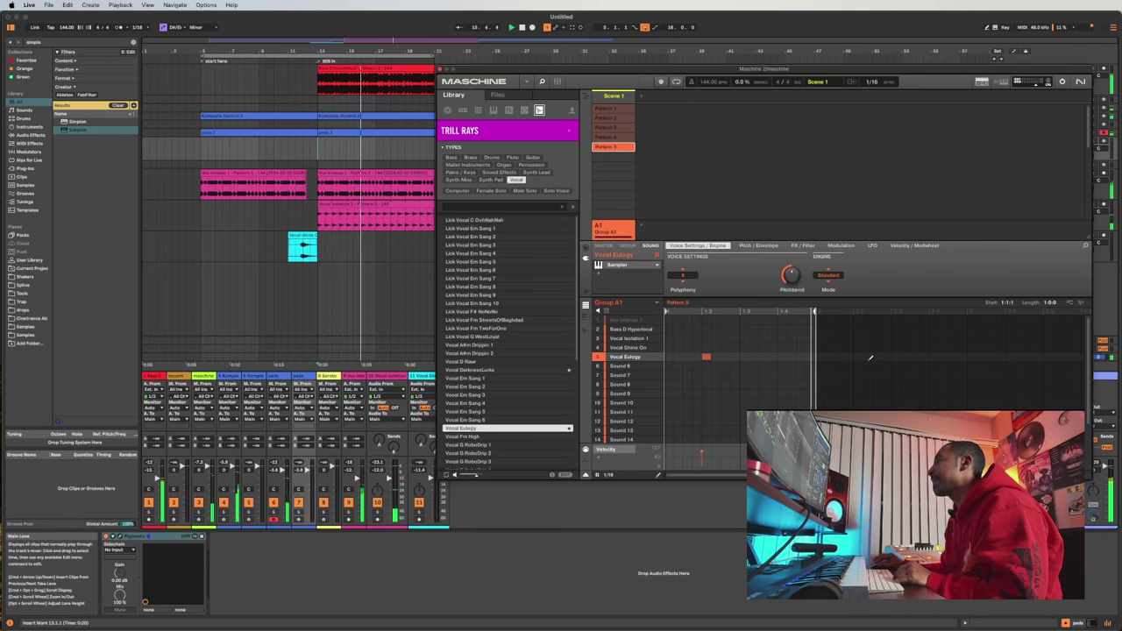
{"action": "left_click", "coordinate": [859, 356]}
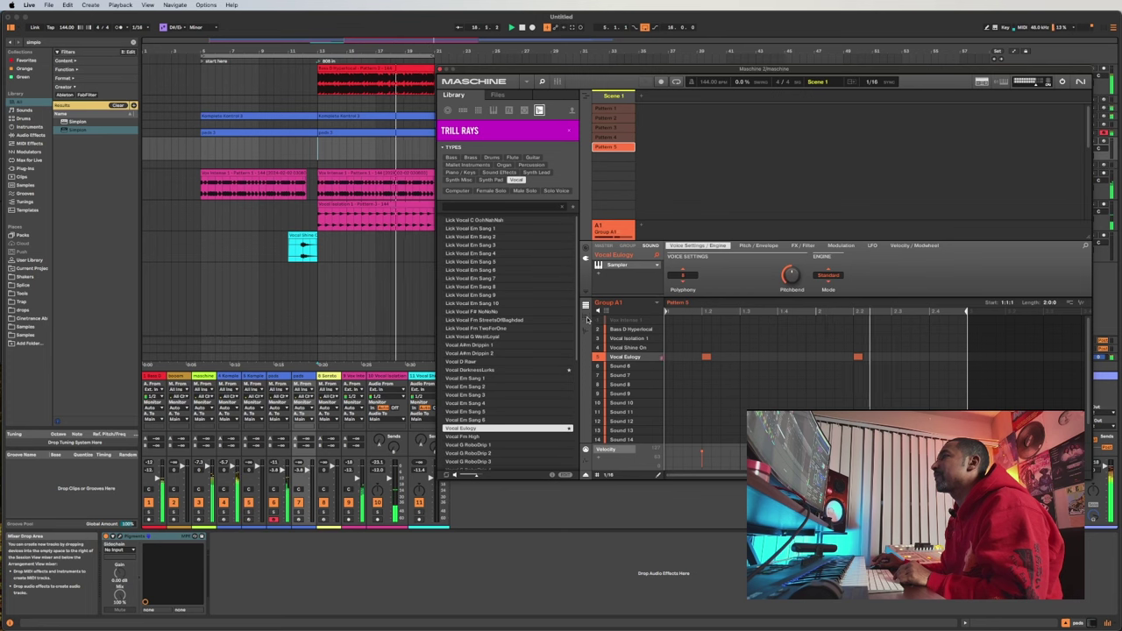
{"action": "left_click", "coordinate": [586, 316]}
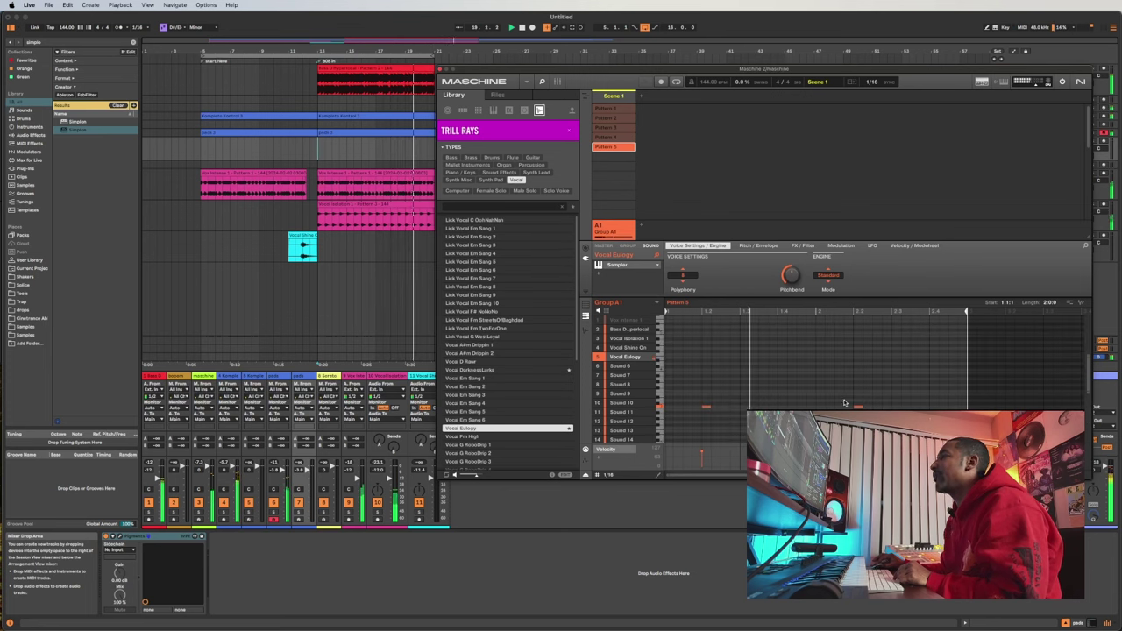
{"action": "left_click_drag", "start_coordinate": [883, 399], "coordinate": [707, 410]}
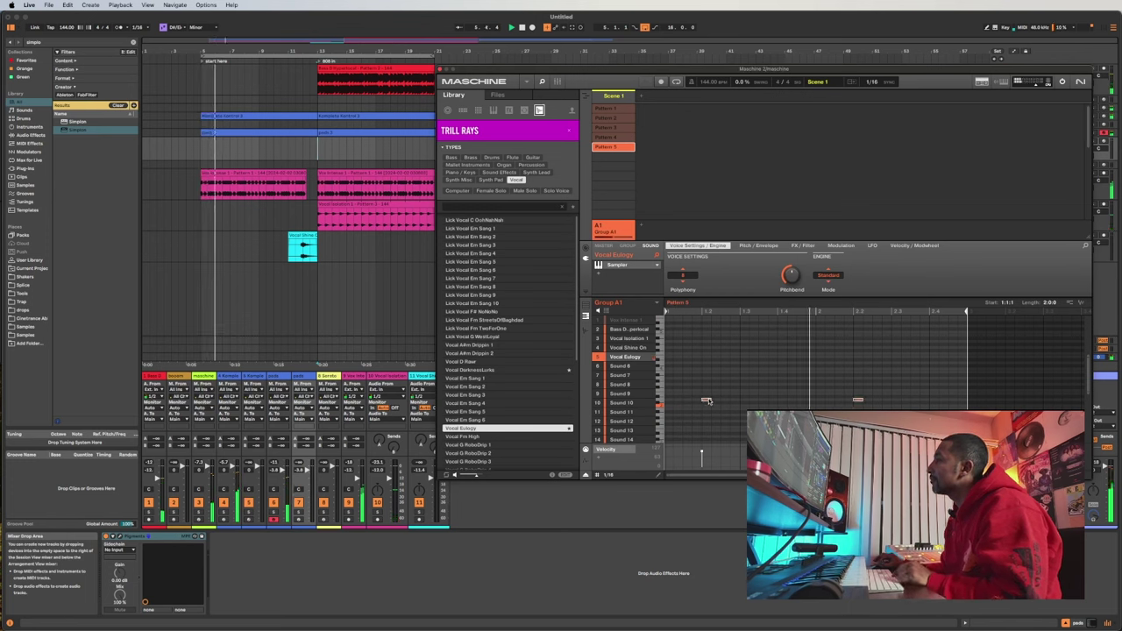
{"action": "left_click_drag", "start_coordinate": [706, 409], "coordinate": [708, 398]}
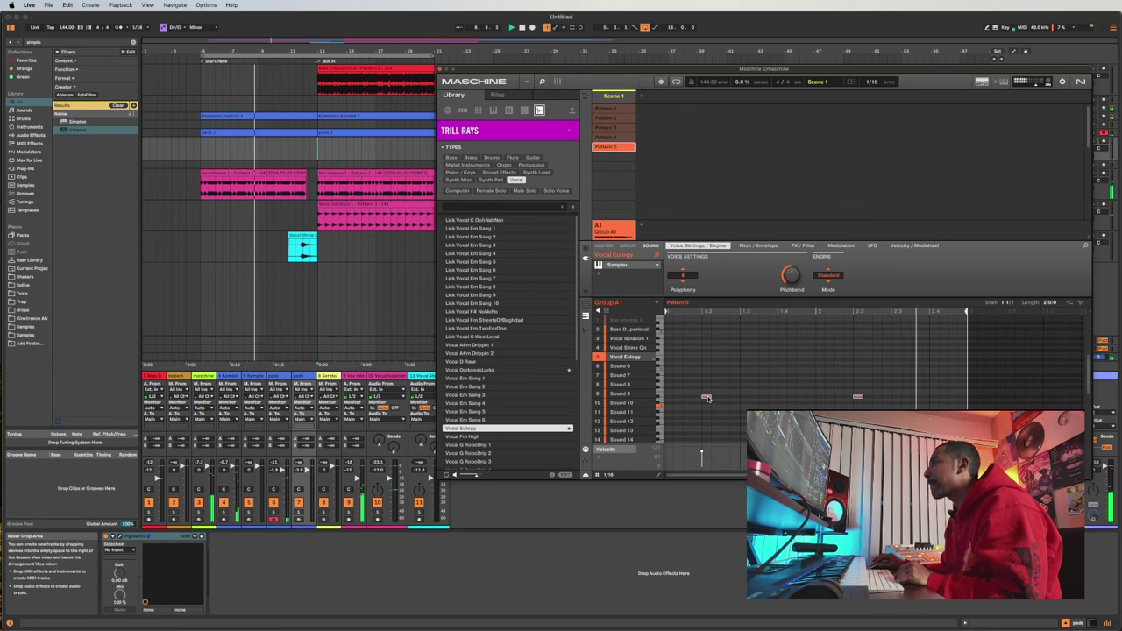
{"action": "left_click", "coordinate": [585, 308]}
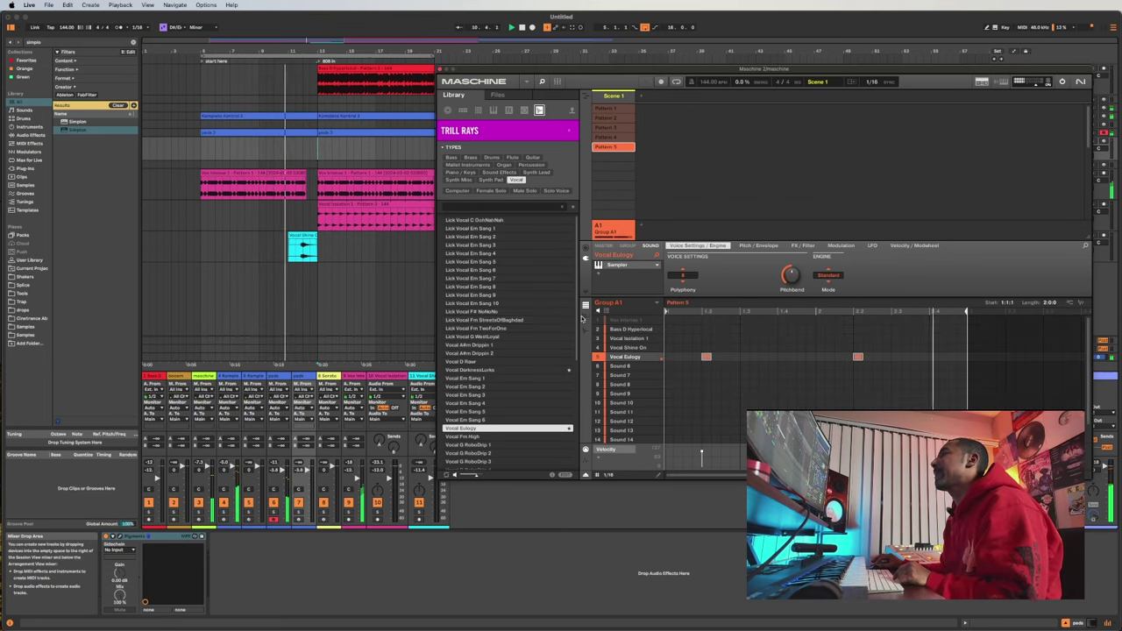
{"action": "left_click", "coordinate": [586, 315]}
- Place the Vocal Eulogy pattern as audio on a new track at bar 13 and move the Maschine window clear of the arrangement
{"action": "left_click_drag", "start_coordinate": [1080, 303], "coordinate": [320, 301]}
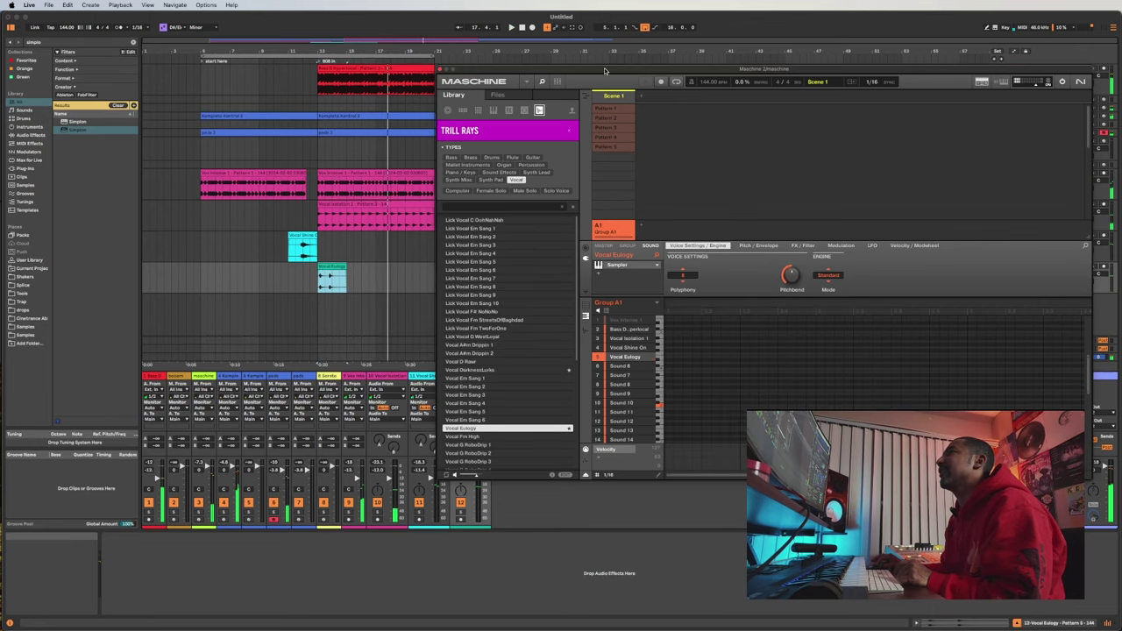
{"action": "left_click_drag", "start_coordinate": [605, 72], "coordinate": [966, 439]}
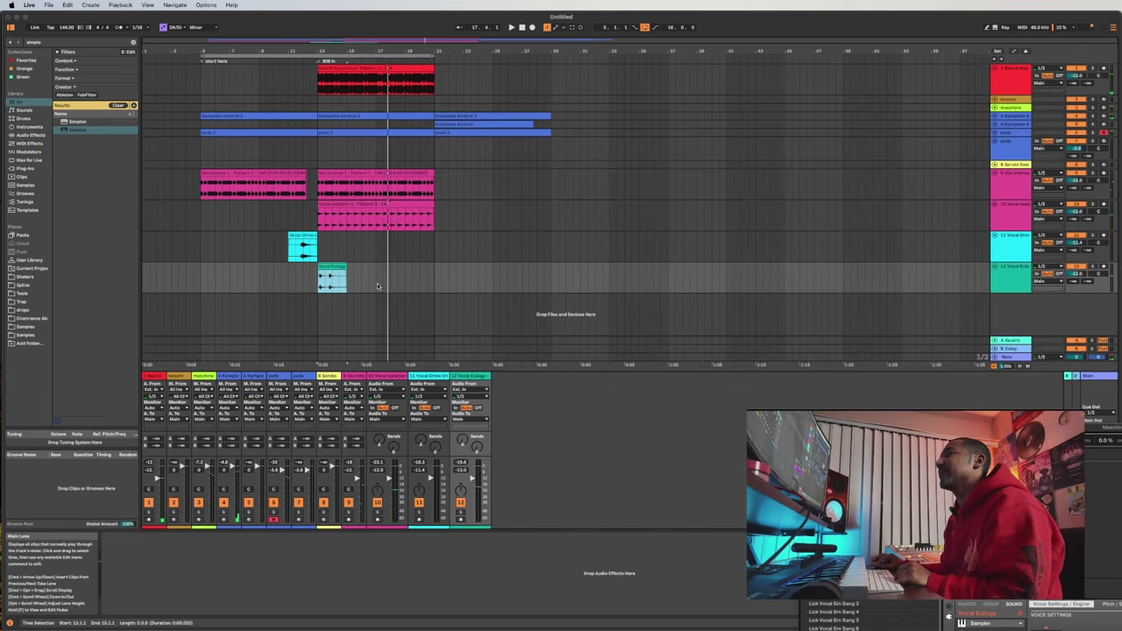
{"action": "left_click_drag", "start_coordinate": [947, 616], "coordinate": [1103, 630]}
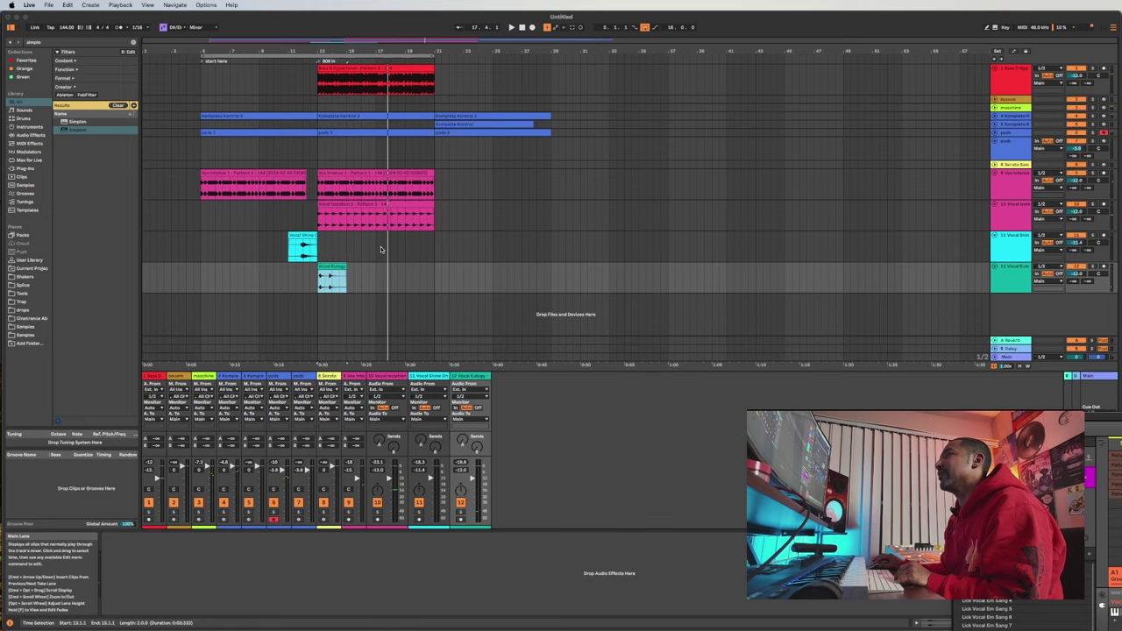
- Enable looping on the Vocal Eulogy clip with a 2-bar loop length, and move its bar 13 to 15 portion to bar 21
{"action": "left_click", "coordinate": [335, 269]}
{"action": "left_click", "coordinate": [145, 512]}
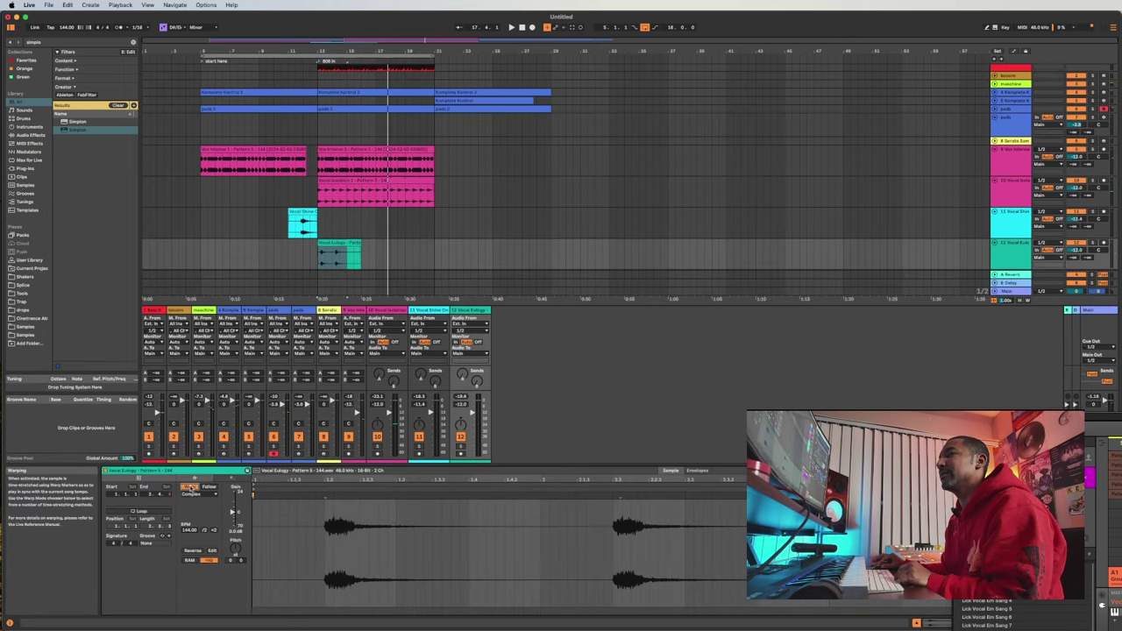
{"action": "left_click", "coordinate": [148, 513]}
{"action": "left_click_drag", "start_coordinate": [959, 418], "coordinate": [1120, 427]}
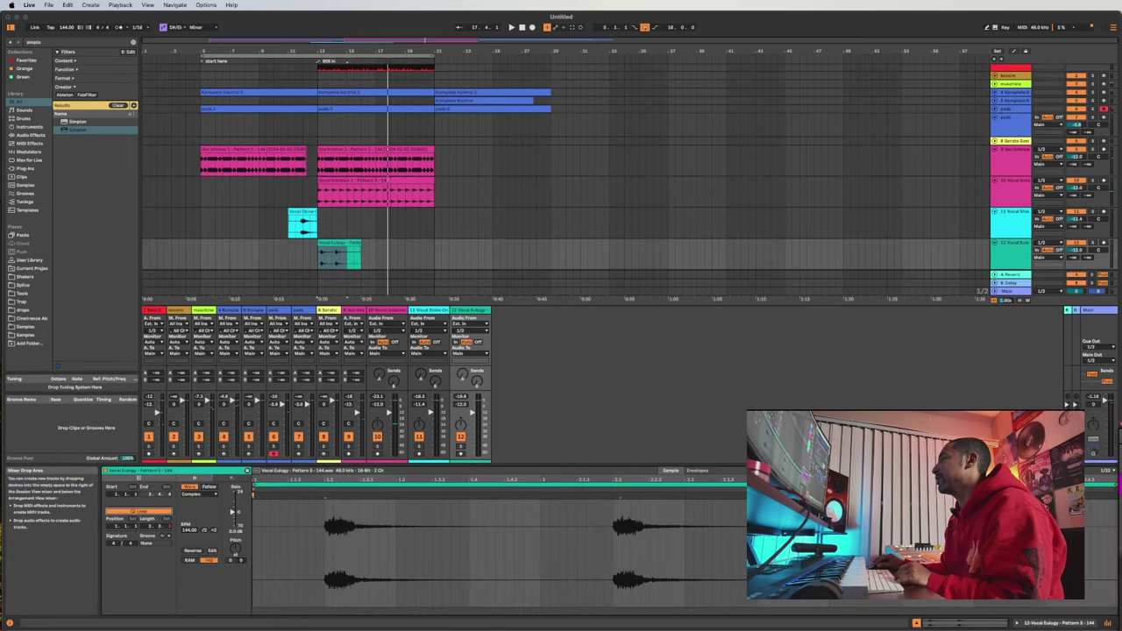
{"action": "left_click_drag", "start_coordinate": [1115, 484], "coordinate": [1018, 484]}
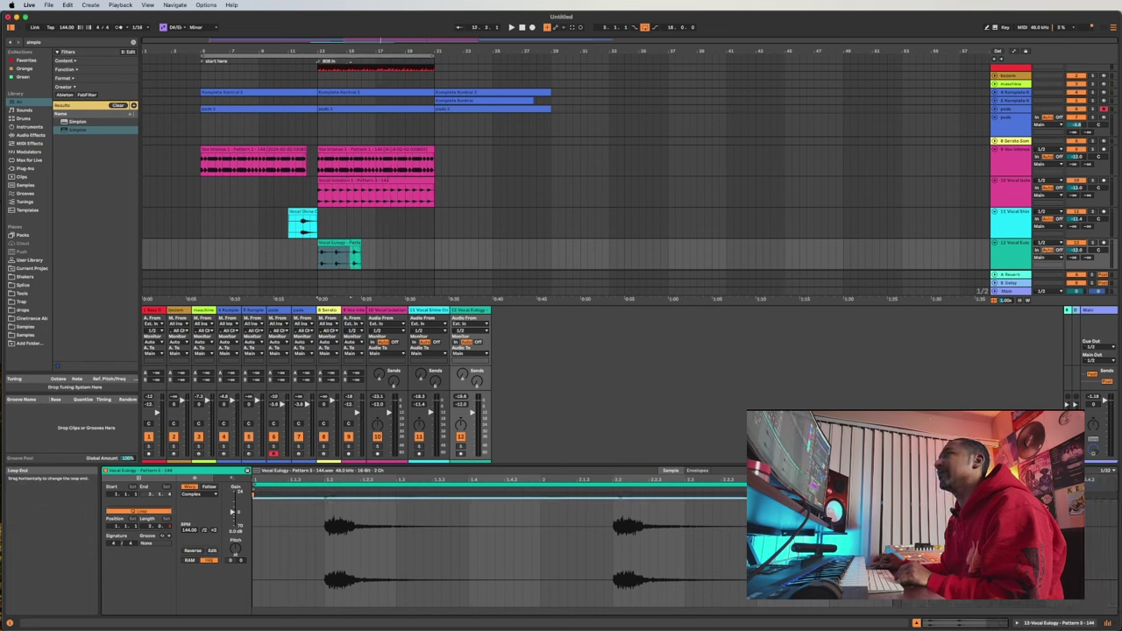
{"action": "key", "text": "space"}
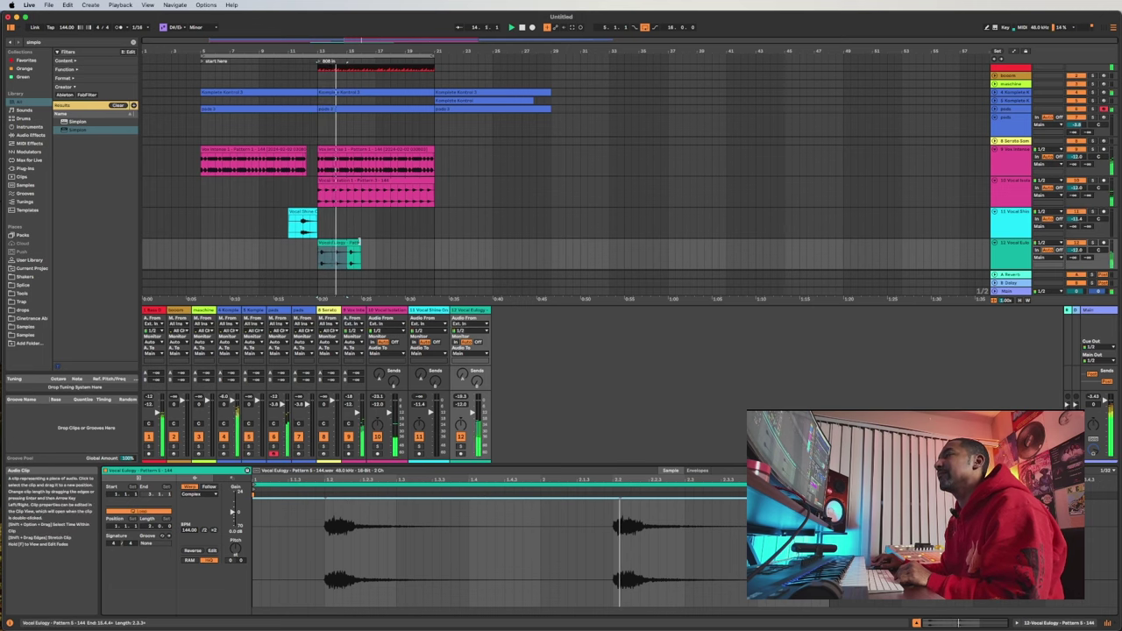
{"action": "left_click_drag", "start_coordinate": [331, 243], "coordinate": [449, 245]}
- Recolor the Vocal Eulogy track magenta to match the other vocal tracks and assign the track color to its clips
{"action": "right_click", "coordinate": [1014, 256]}
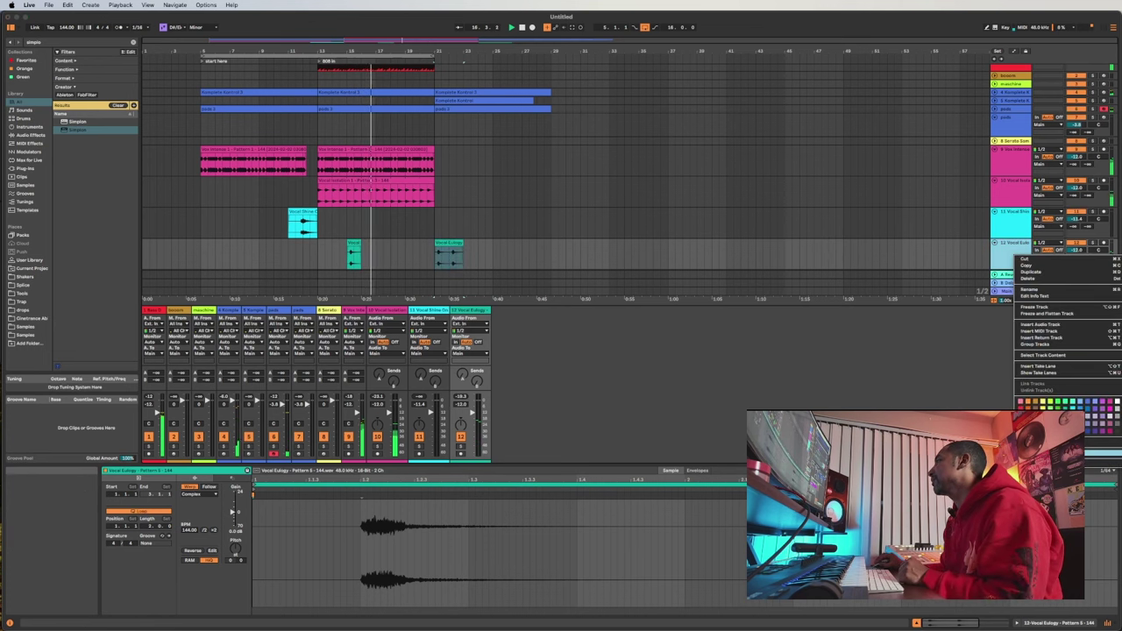
{"action": "left_click", "coordinate": [1049, 426]}
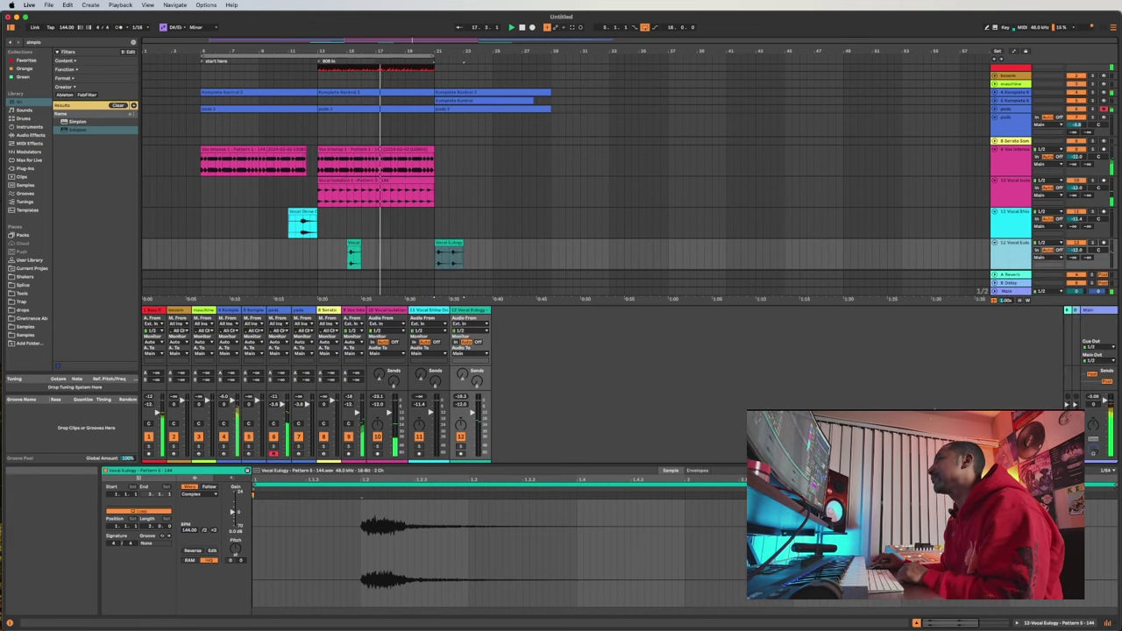
{"action": "right_click", "coordinate": [1004, 251]}
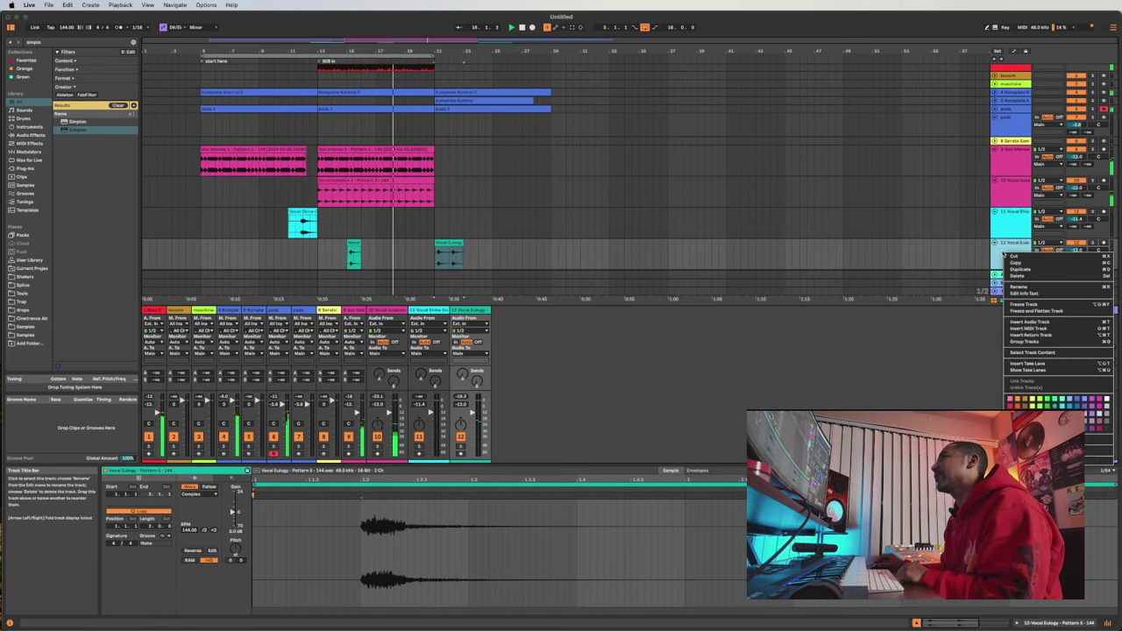
{"action": "left_click", "coordinate": [1099, 400]}
{"action": "right_click", "coordinate": [1023, 254]}
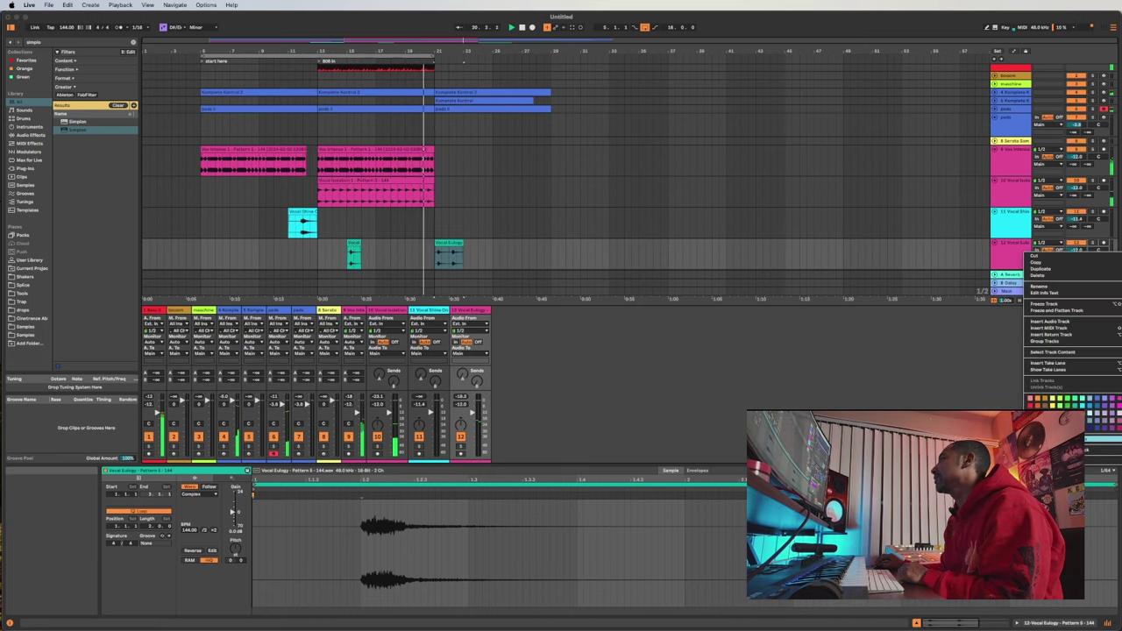
{"action": "left_click", "coordinate": [1056, 438]}
- Recolor the Vocal Shine On track magenta and assign the track color to its clips
{"action": "right_click", "coordinate": [1020, 226]}
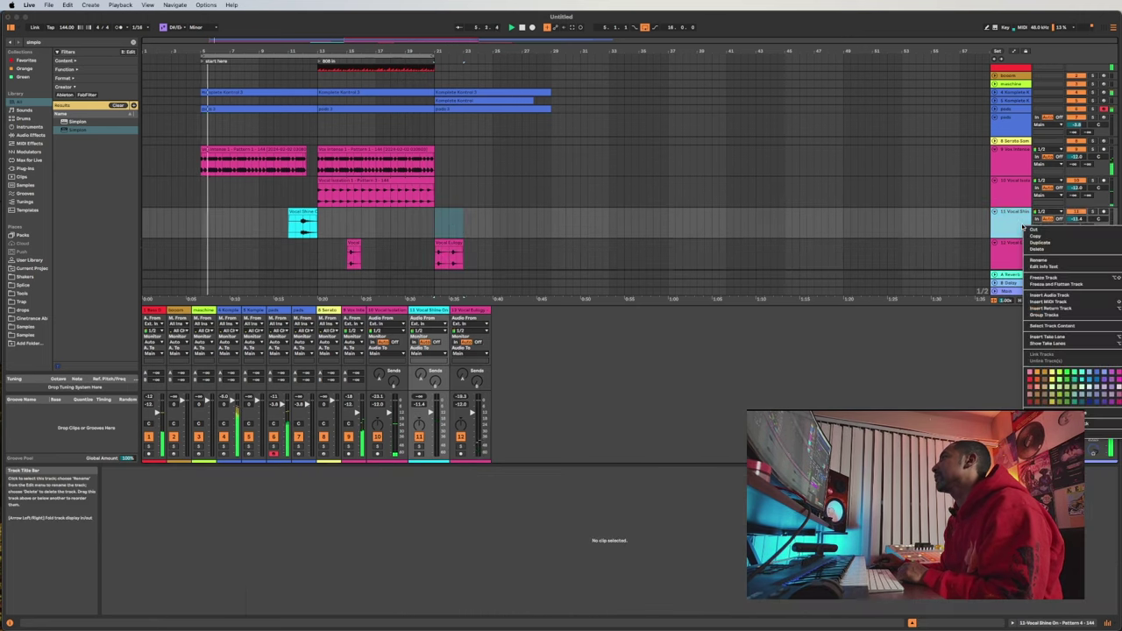
{"action": "left_click", "coordinate": [1118, 373]}
{"action": "right_click", "coordinate": [1016, 214]}
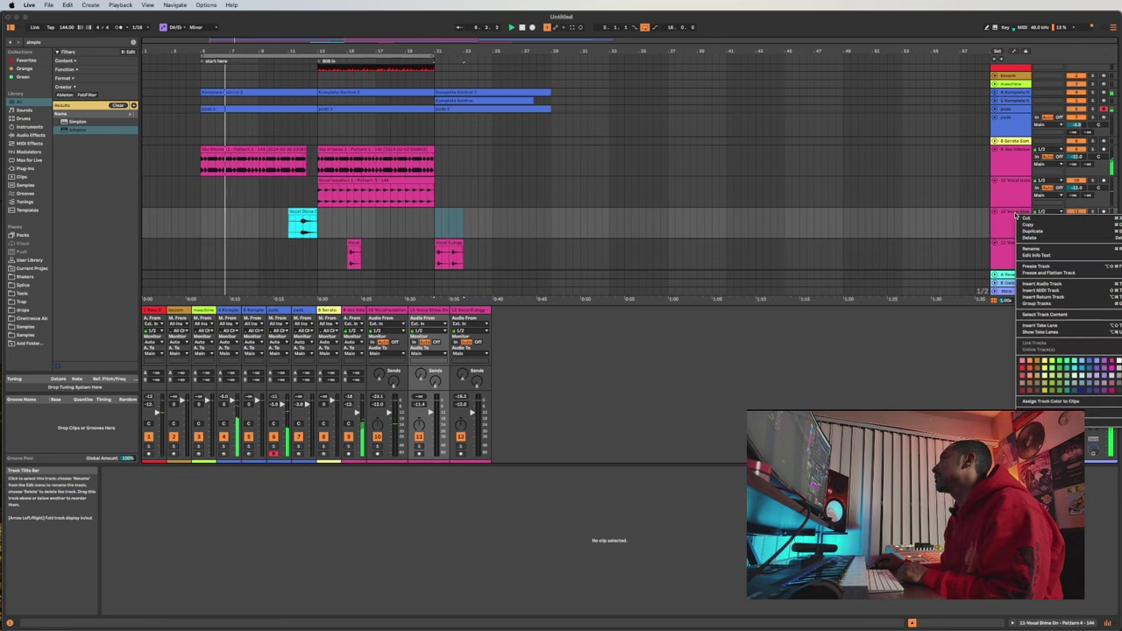
{"action": "left_click", "coordinate": [1067, 402]}
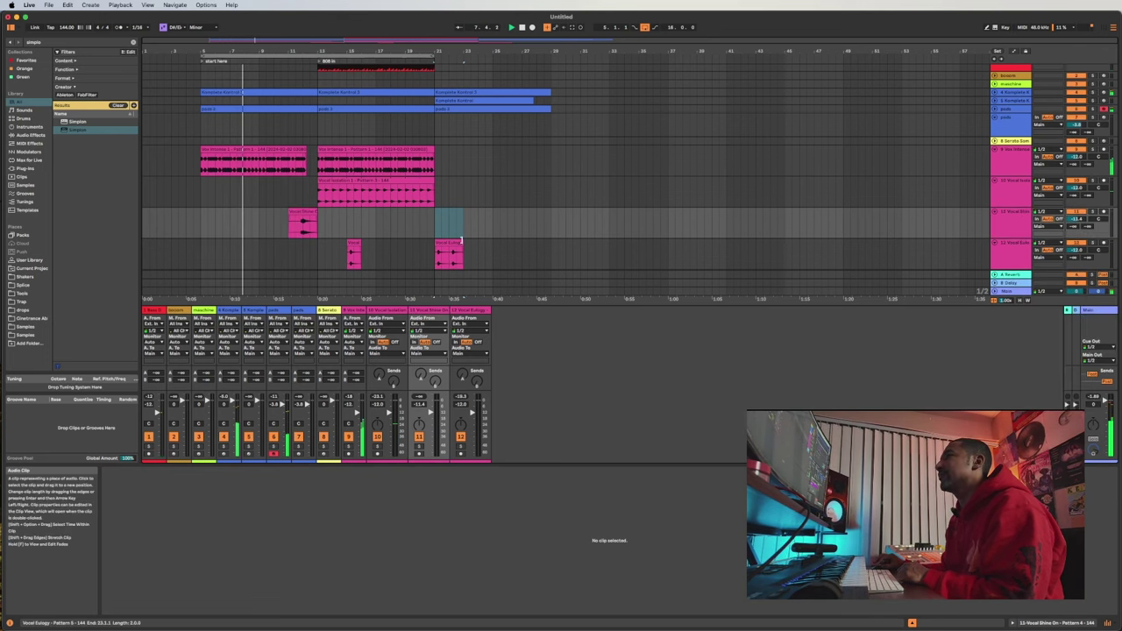
- Extend the looped Vocal Eulogy clip at bar 21 to bar 29 and collapse the heights of the vocal and bass tracks
{"action": "left_click_drag", "start_coordinate": [459, 242], "coordinate": [550, 241]}
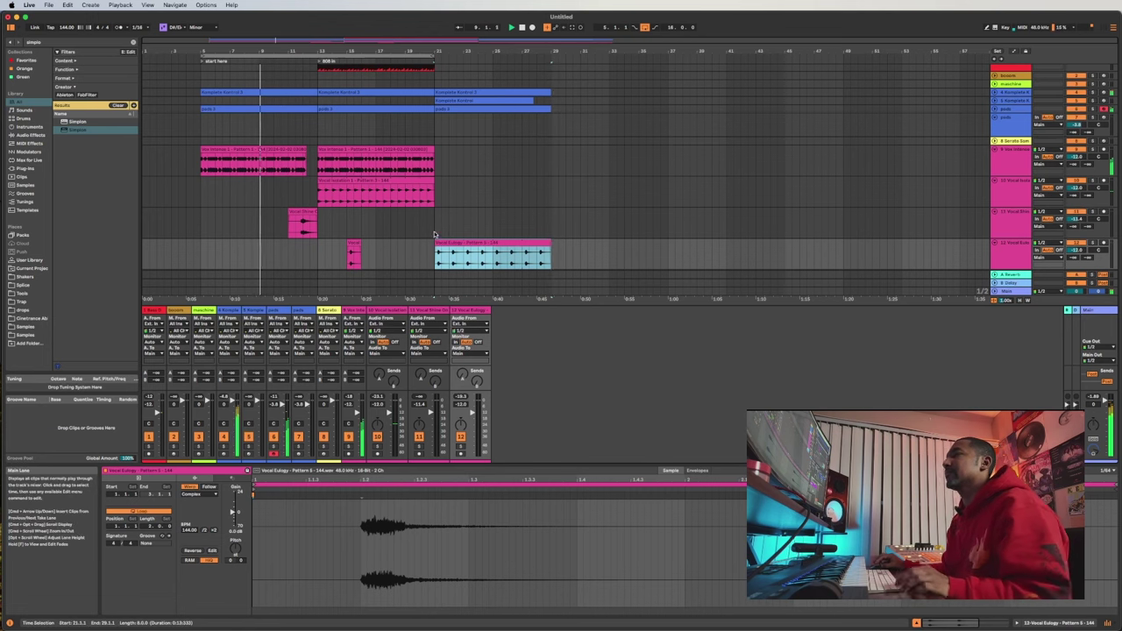
{"action": "scroll", "coordinate": [505, 162], "scroll_direction": "up", "scroll_amount": 2}
{"action": "scroll", "coordinate": [467, 188], "scroll_direction": "down", "scroll_amount": 3}
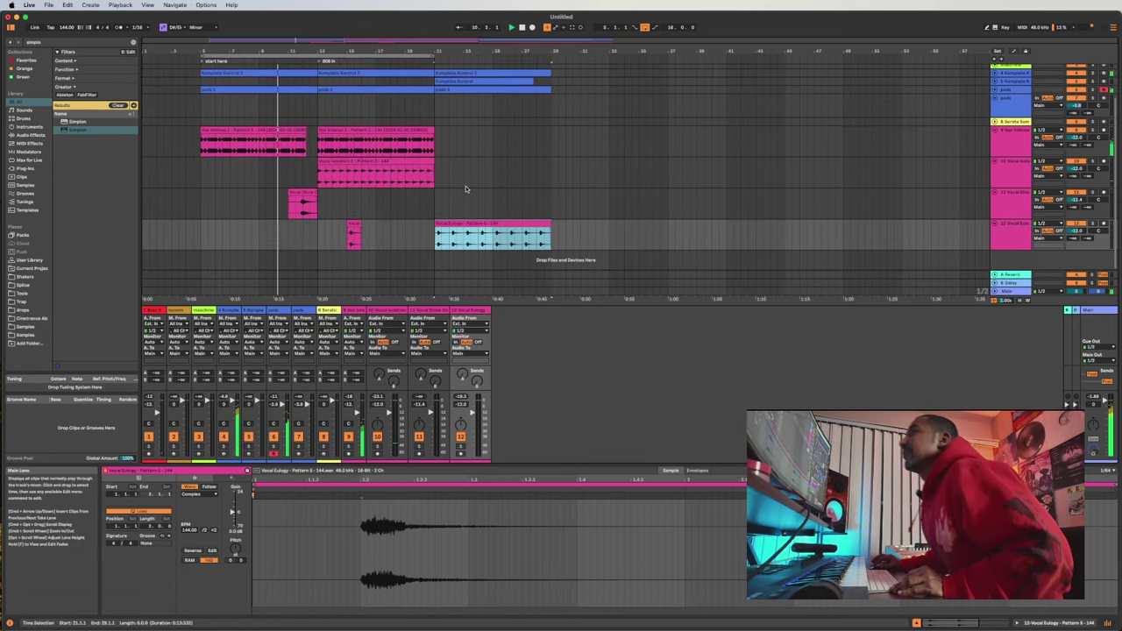
{"action": "scroll", "coordinate": [468, 235], "scroll_direction": "up", "scroll_amount": 2}
{"action": "scroll", "coordinate": [467, 235], "scroll_direction": "down", "scroll_amount": 5}
{"action": "scroll", "coordinate": [446, 201], "scroll_direction": "down", "scroll_amount": 3}
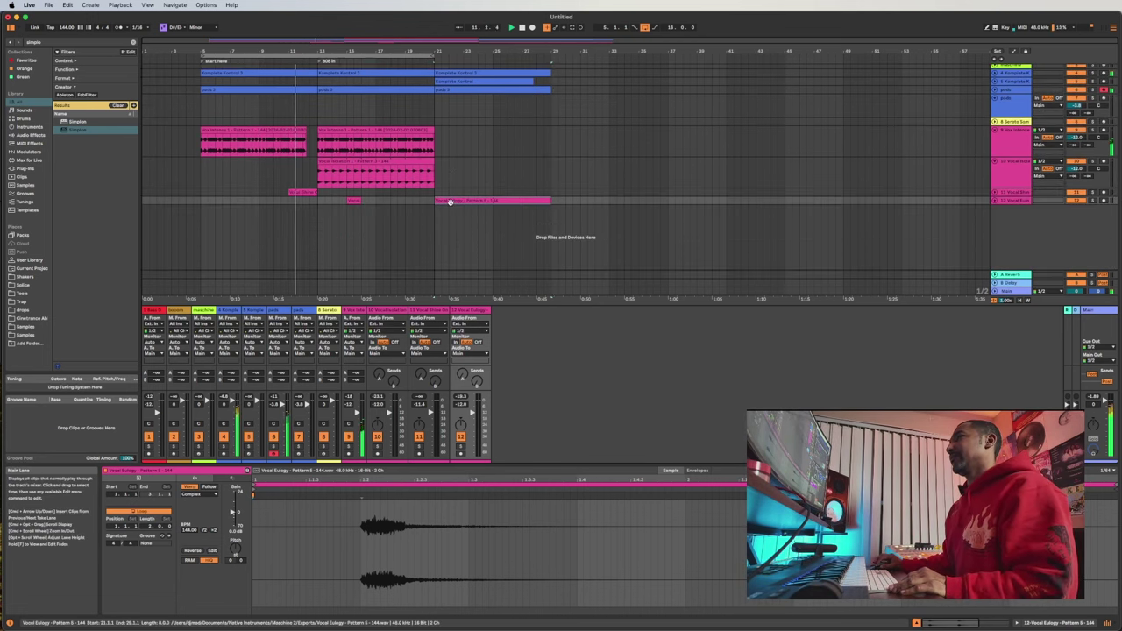
{"action": "scroll", "coordinate": [440, 182], "scroll_direction": "down", "scroll_amount": 1}
{"action": "scroll", "coordinate": [443, 175], "scroll_direction": "down", "scroll_amount": 3}
{"action": "scroll", "coordinate": [453, 147], "scroll_direction": "down", "scroll_amount": 3}
{"action": "scroll", "coordinate": [511, 183], "scroll_direction": "up", "scroll_amount": 3}
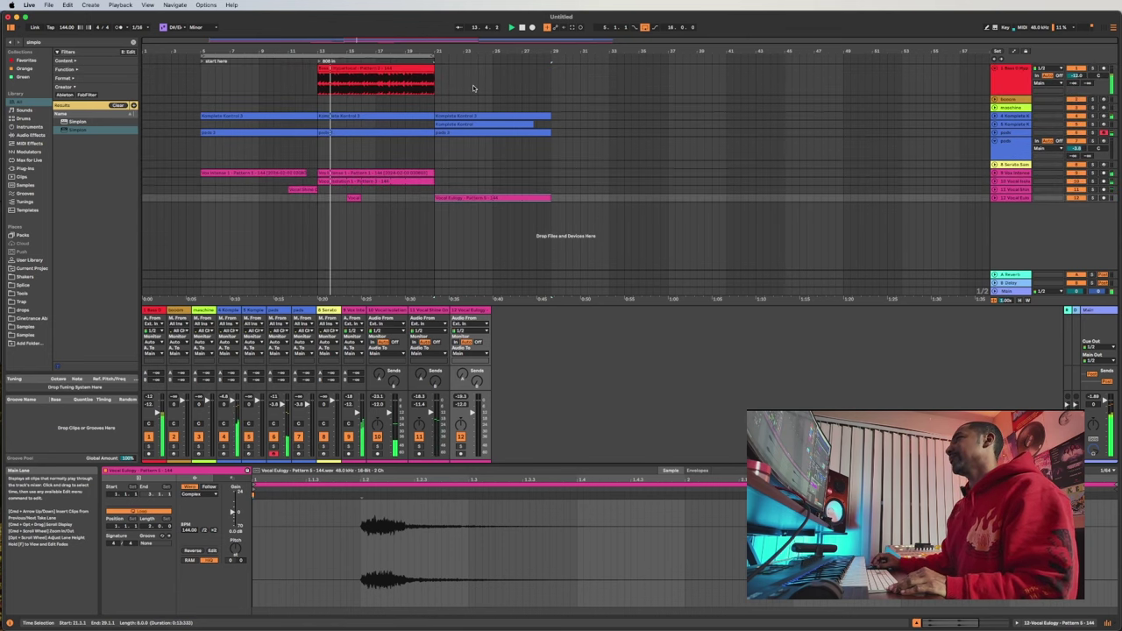
{"action": "scroll", "coordinate": [472, 87], "scroll_direction": "up", "scroll_amount": 3}
{"action": "scroll", "coordinate": [468, 88], "scroll_direction": "down", "scroll_amount": 5}
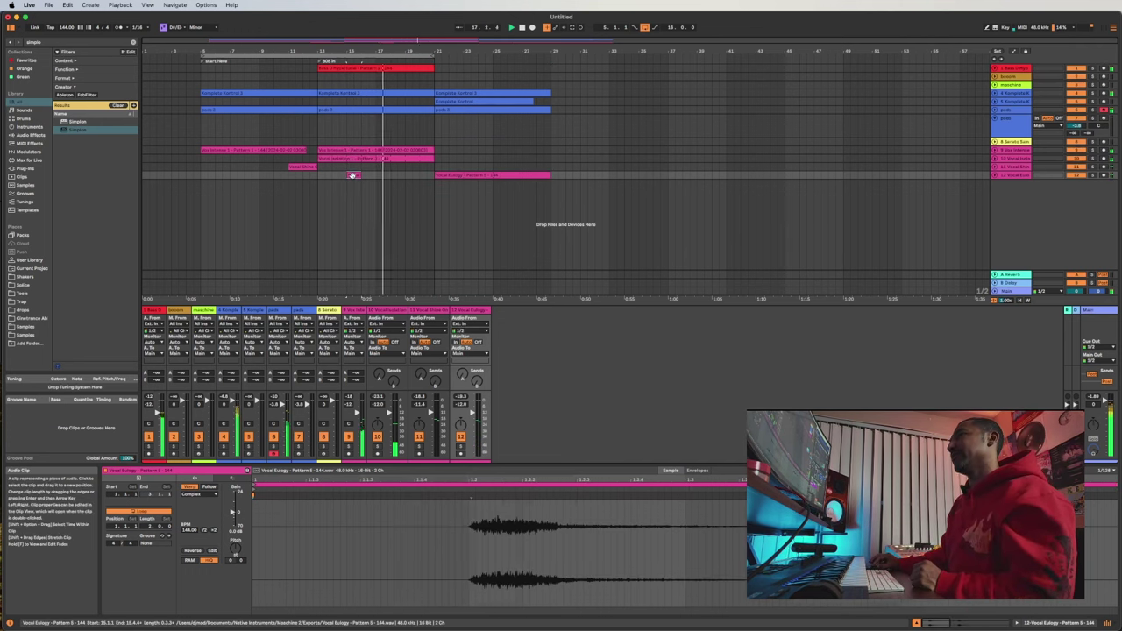
- Delete the leftover Vocal Eulogy fragment at bar 15, keeping its track folded
{"action": "left_click", "coordinate": [995, 175]}
{"action": "left_click", "coordinate": [994, 176]}
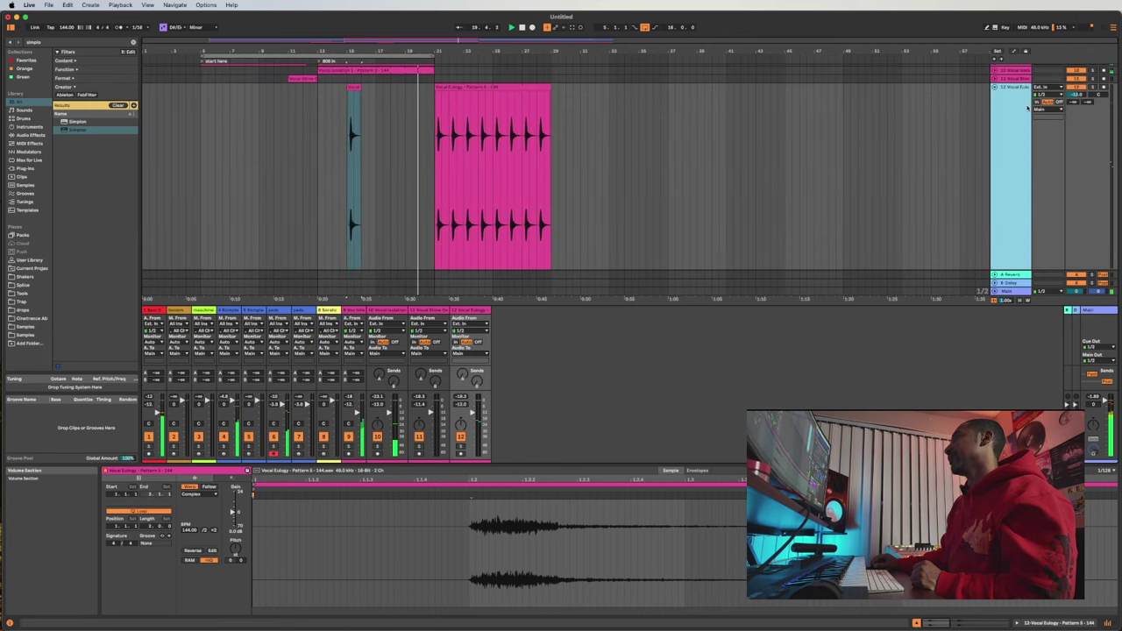
{"action": "left_click", "coordinate": [993, 88]}
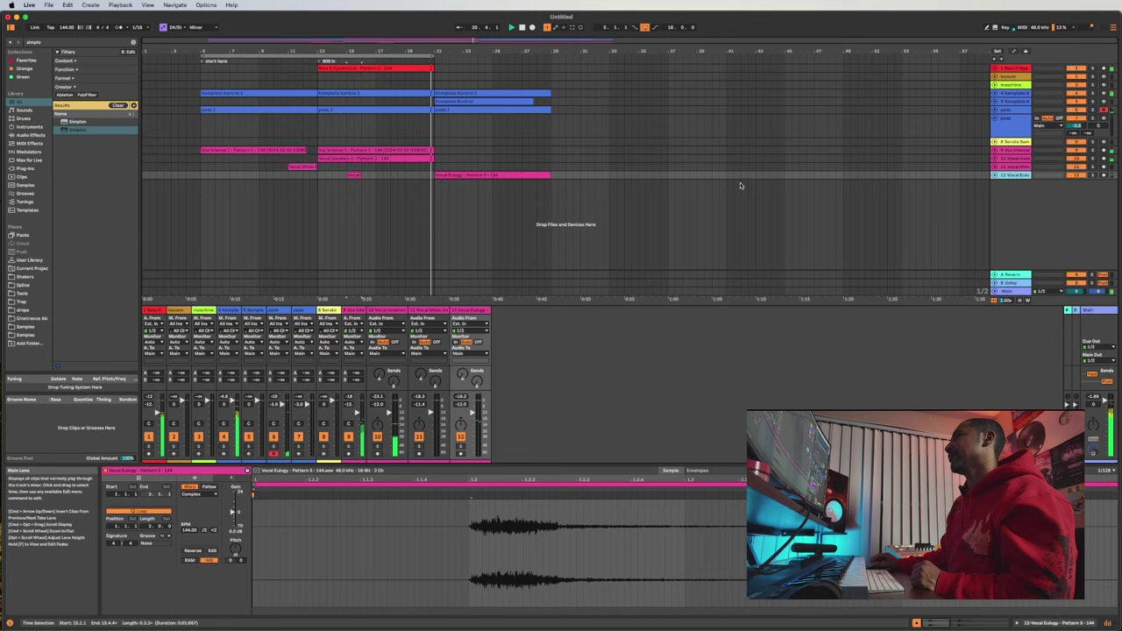
{"action": "left_click", "coordinate": [353, 175]}
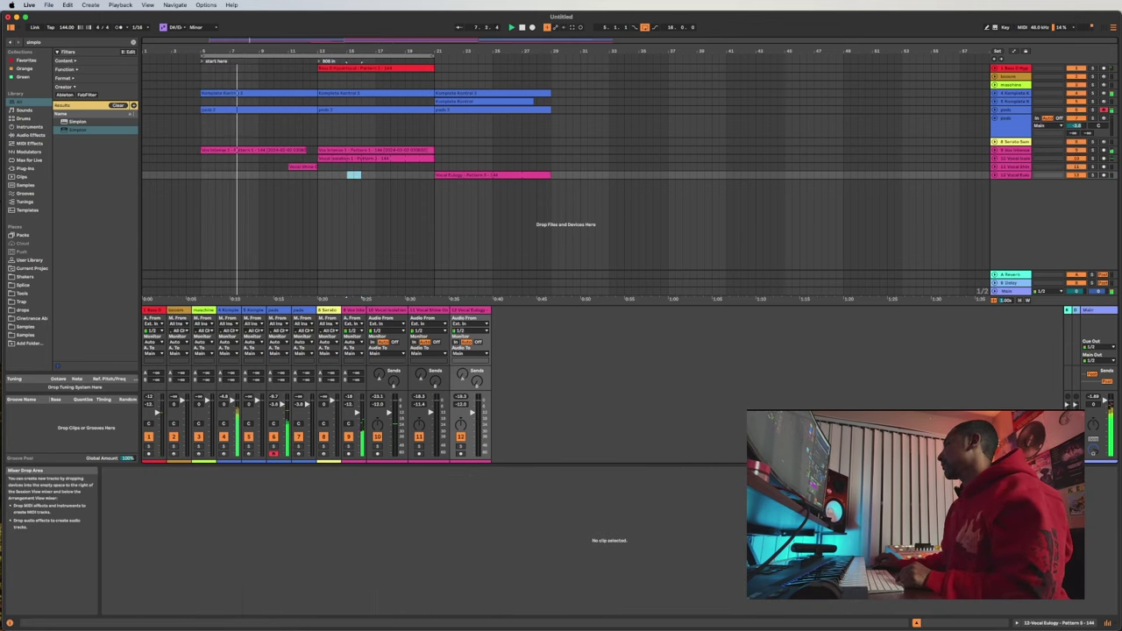
- Show the Maschine window, move it over the arrangement, and create Pattern 6 in Group A1
{"action": "key", "text": "alt+super+p"}
{"action": "left_click_drag", "start_coordinate": [363, 67], "coordinate": [512, 143]}
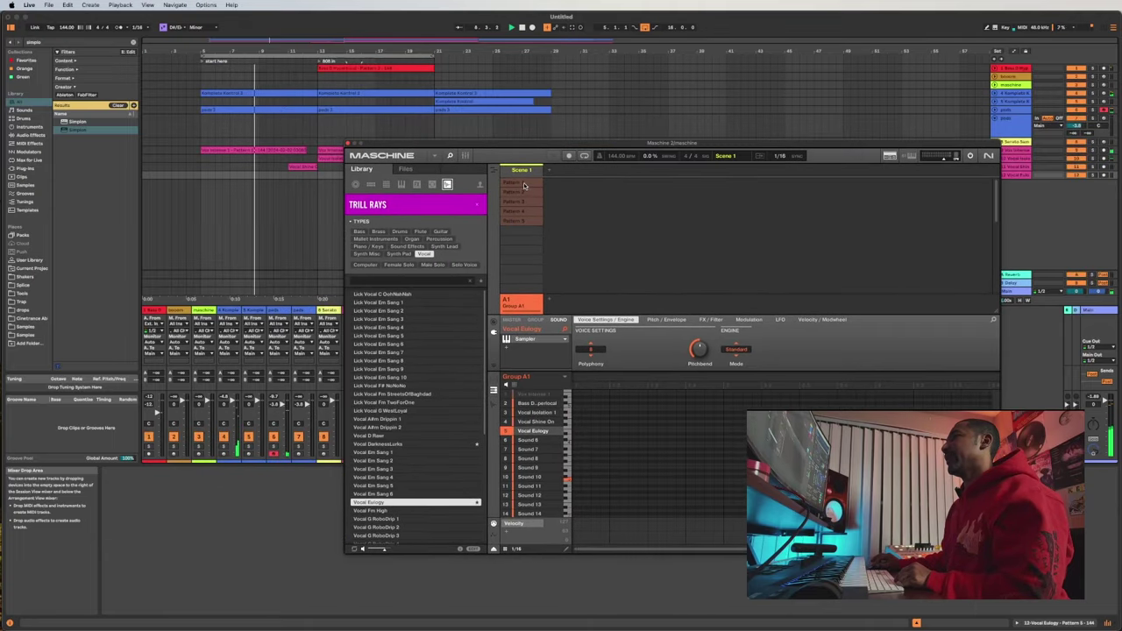
{"action": "left_click", "coordinate": [525, 231]}
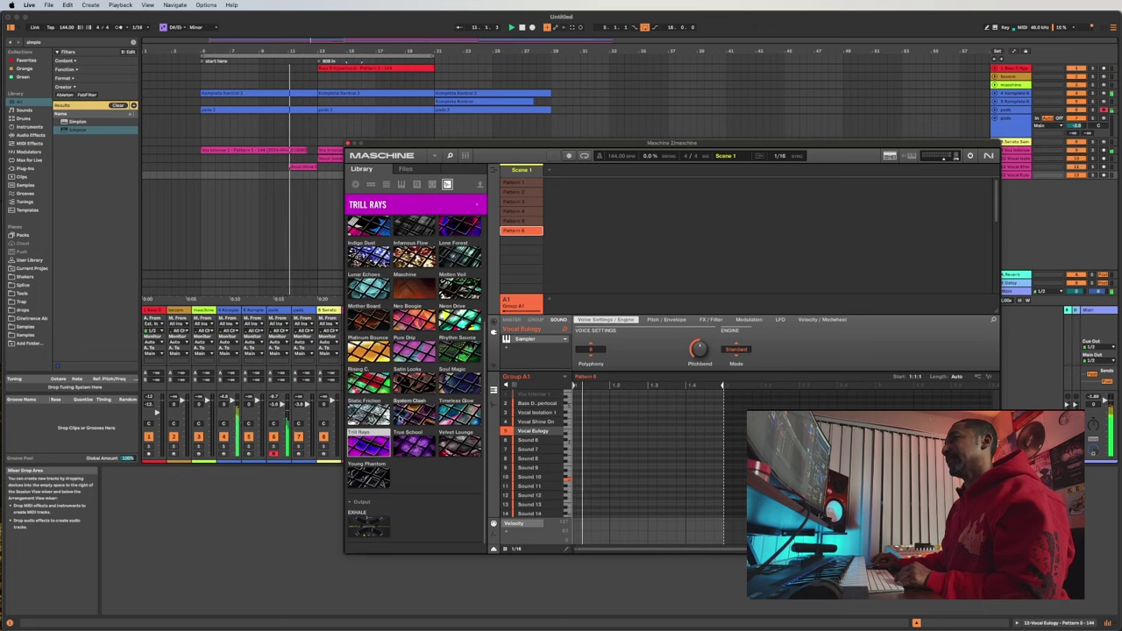
- Choose the Young Phantom library in Maschine and filter its samples to Drums and Kick
{"action": "left_click", "coordinate": [368, 476]}
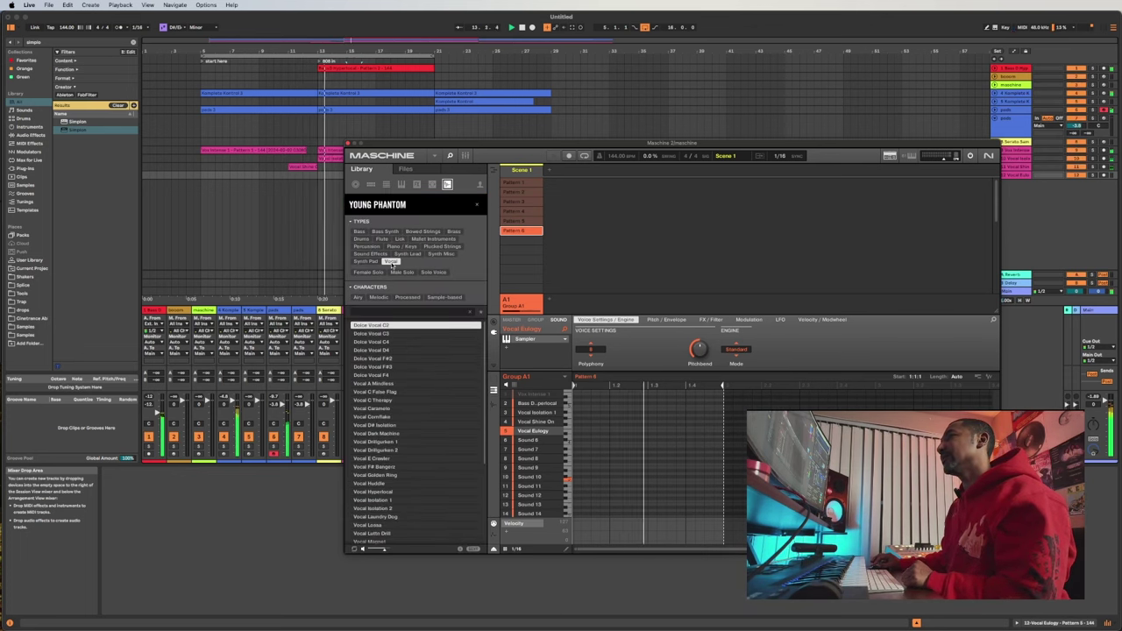
{"action": "left_click", "coordinate": [392, 262]}
{"action": "left_click", "coordinate": [361, 238]}
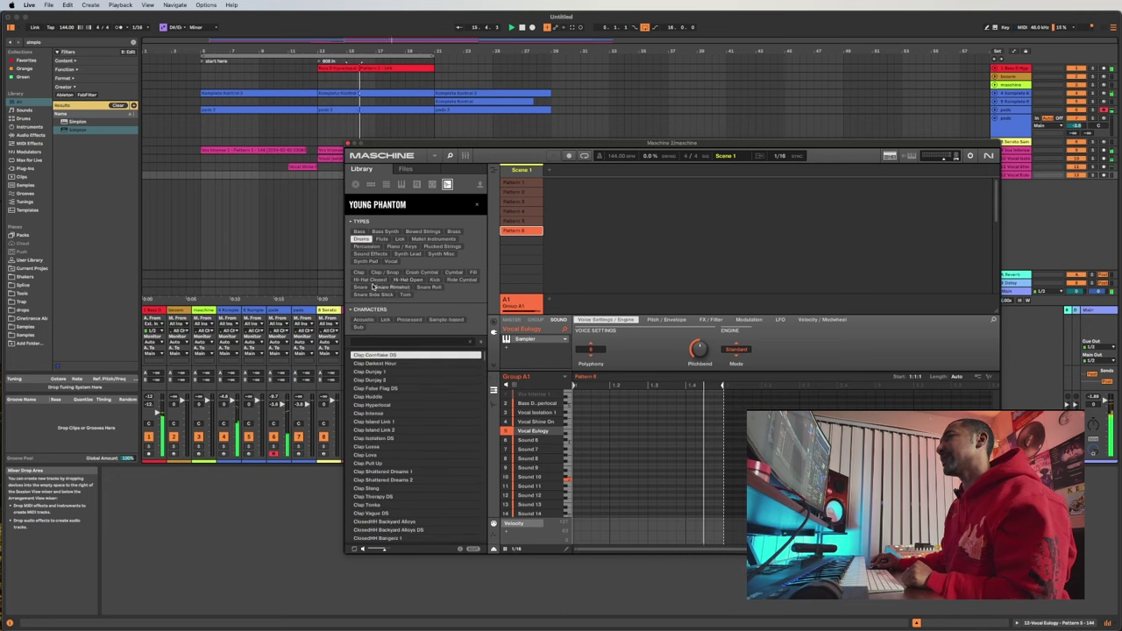
{"action": "left_click", "coordinate": [434, 280]}
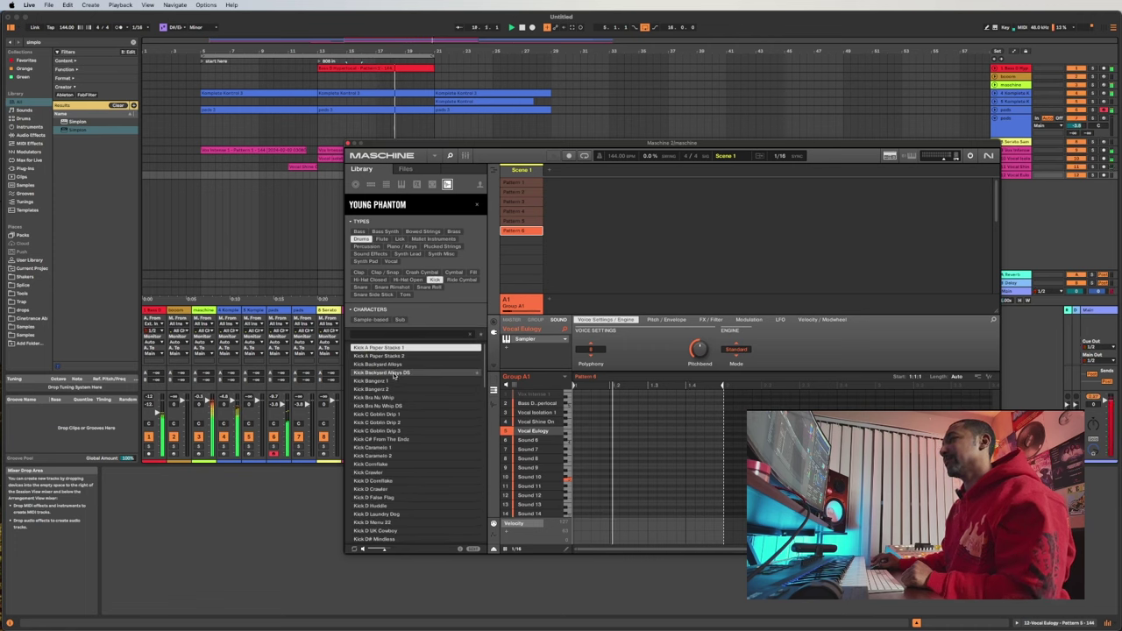
- Audition Kick Backyard Alloys and load it into the empty Sound 6 slot
{"action": "left_click", "coordinate": [390, 364]}
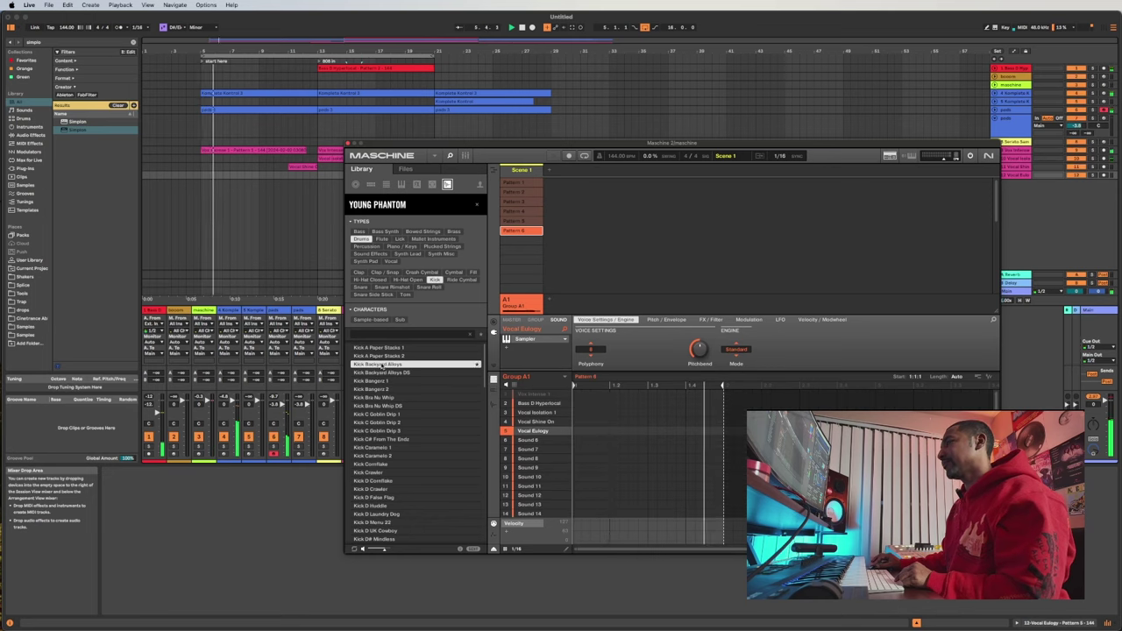
{"action": "left_click", "coordinate": [527, 441]}
{"action": "double_click", "coordinate": [379, 365]}
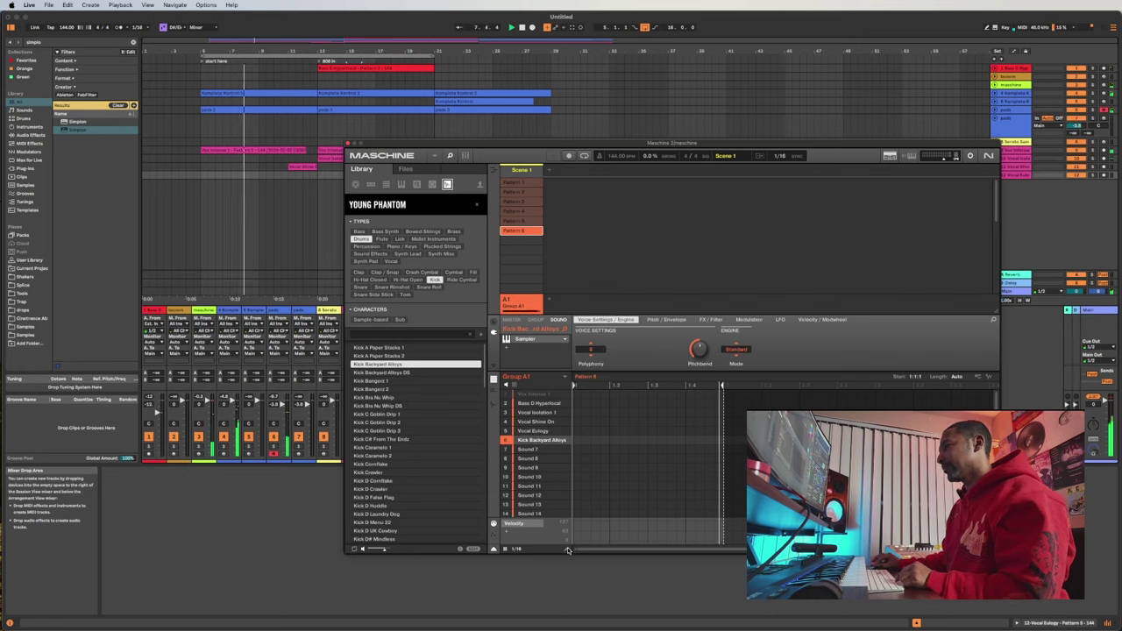
- Program the kick rhythm in Pattern 6, set the pattern length to 2 bars, and continue the hits into bar 2
{"action": "left_click", "coordinate": [577, 440]}
{"action": "left_click", "coordinate": [614, 439]}
{"action": "left_click", "coordinate": [651, 439]}
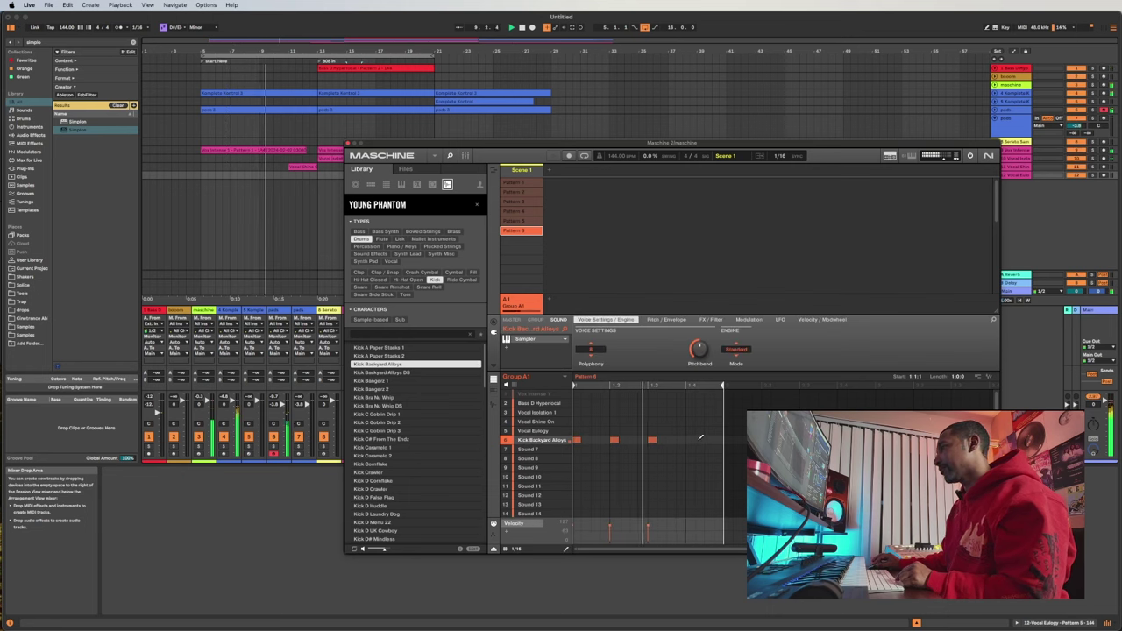
{"action": "left_click", "coordinate": [680, 439]}
{"action": "left_click", "coordinate": [708, 439]}
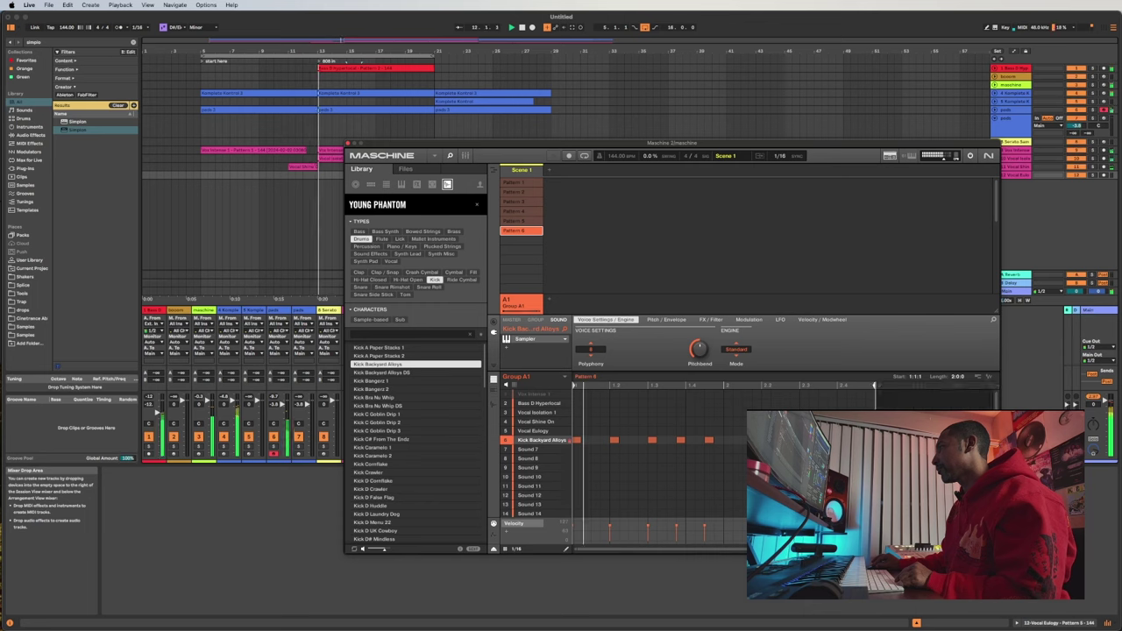
{"action": "left_click_drag", "start_coordinate": [955, 376], "coordinate": [954, 366]}
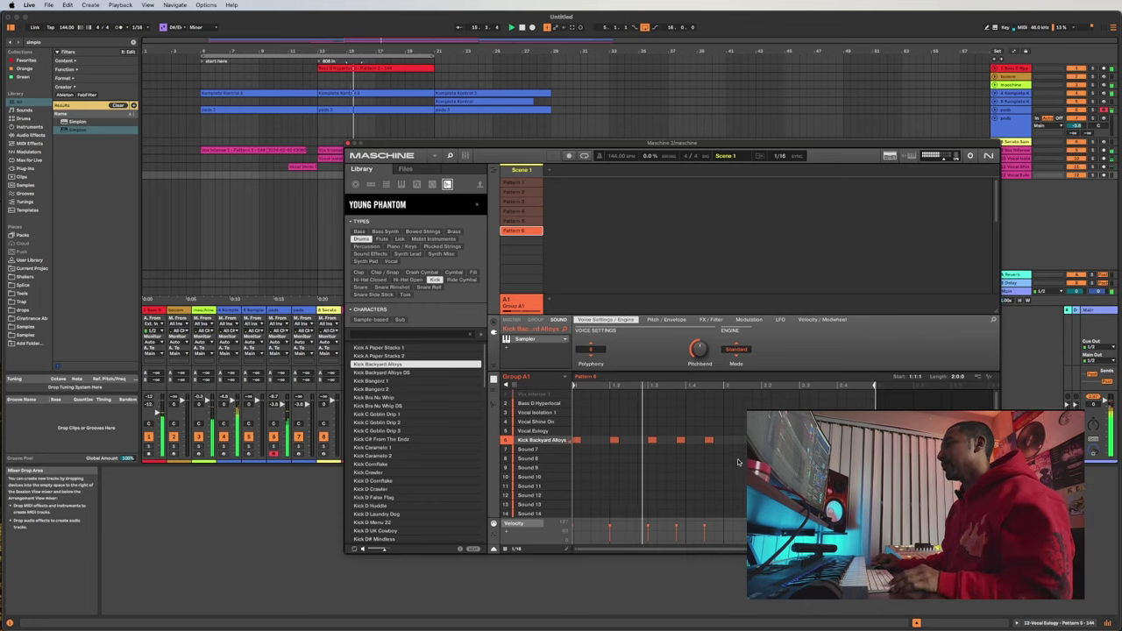
{"action": "left_click_drag", "start_coordinate": [730, 440], "coordinate": [577, 440]}
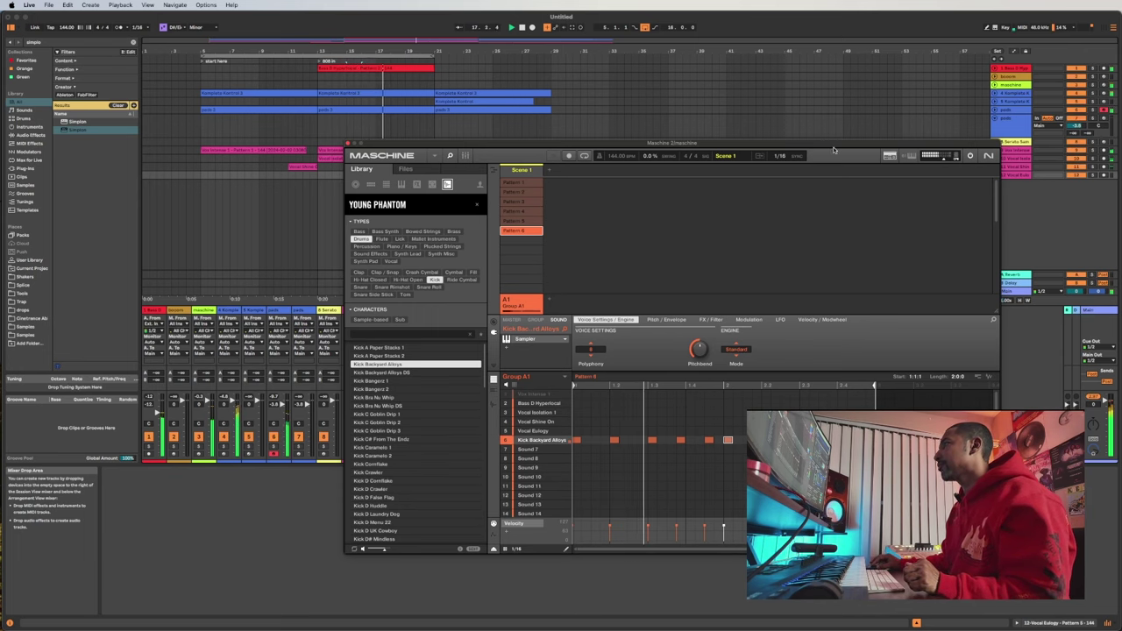
- Place the kick pattern as audio on a new track at bar 21 and move the Maschine window clear of the arrangement
{"action": "left_click_drag", "start_coordinate": [834, 151], "coordinate": [975, 174]}
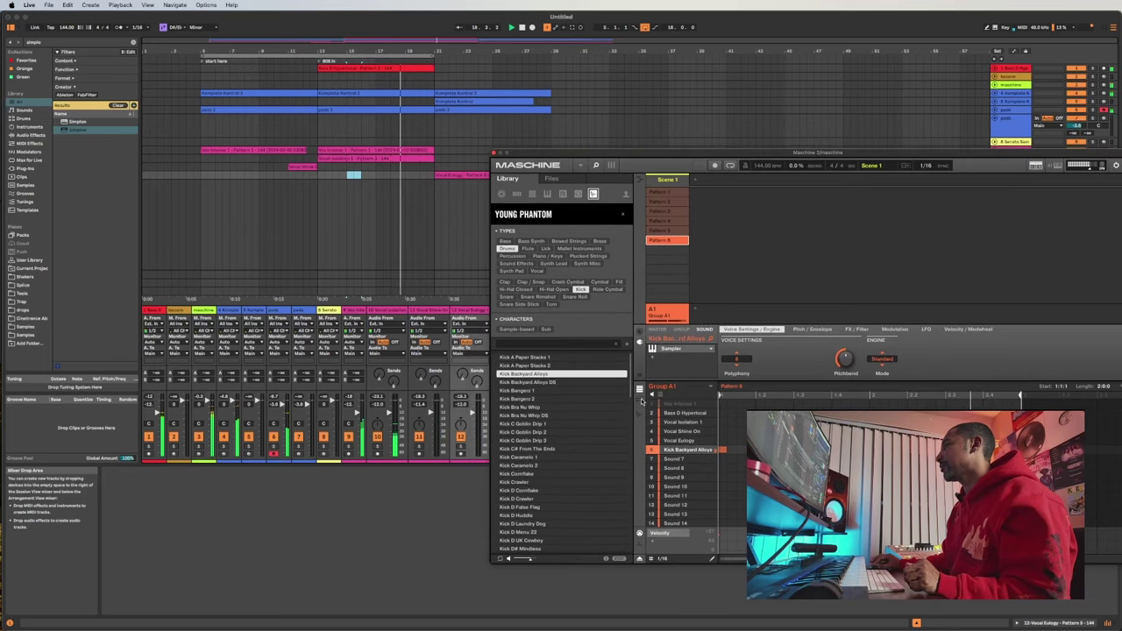
{"action": "left_click", "coordinate": [638, 399]}
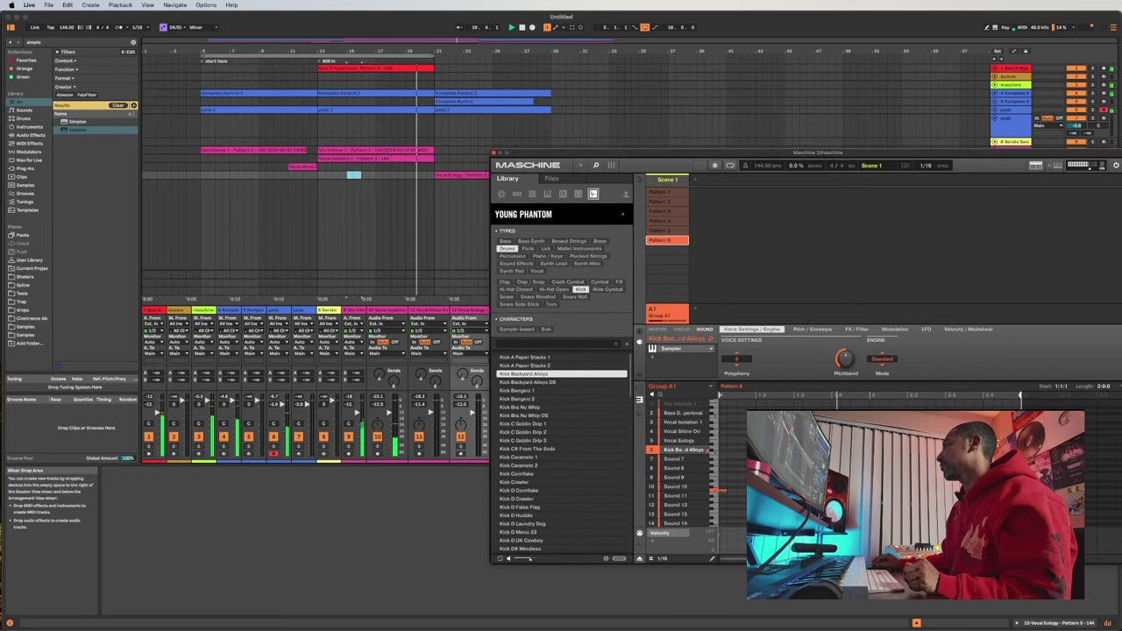
{"action": "left_click_drag", "start_coordinate": [1118, 387], "coordinate": [439, 256]}
{"action": "left_click_drag", "start_coordinate": [440, 242], "coordinate": [441, 243]}
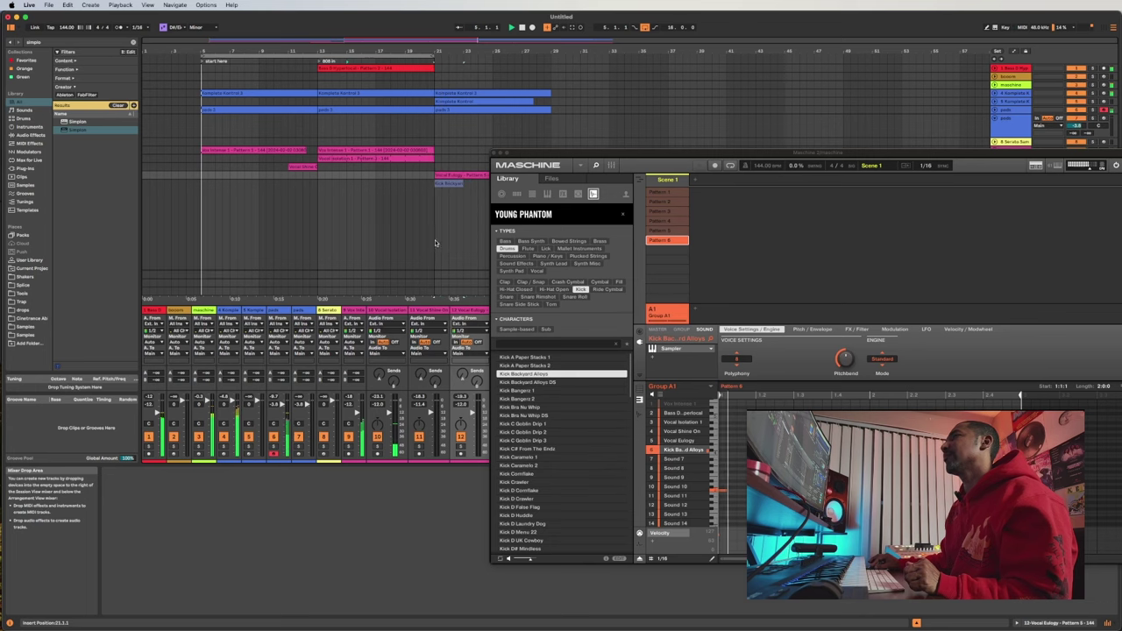
{"action": "left_click", "coordinate": [668, 242]}
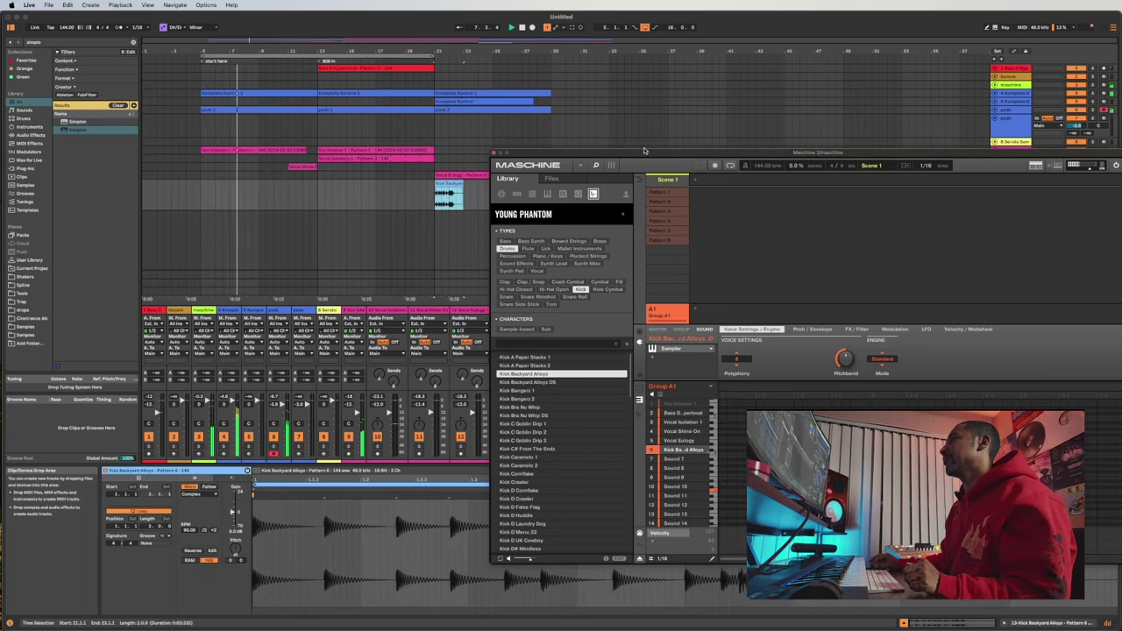
{"action": "left_click_drag", "start_coordinate": [644, 152], "coordinate": [974, 372]}
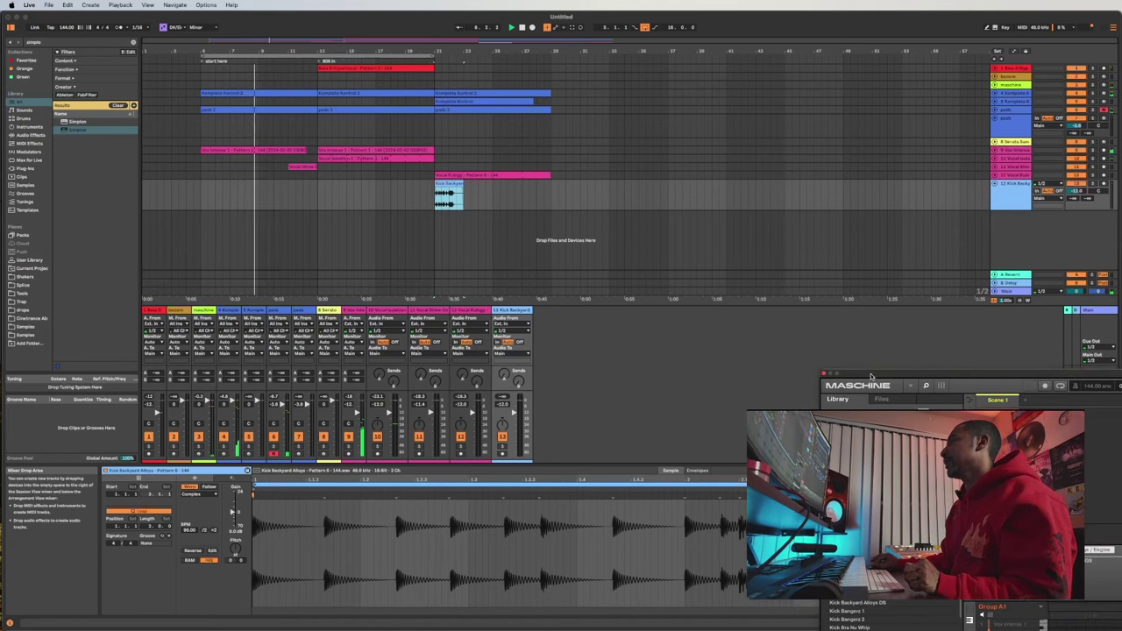
{"action": "left_click_drag", "start_coordinate": [870, 376], "coordinate": [1121, 381]}
- Toggle warping off and on for the kick clip, loop it at 2 bars, and extend it to bar 29
{"action": "double_click", "coordinate": [453, 184]}
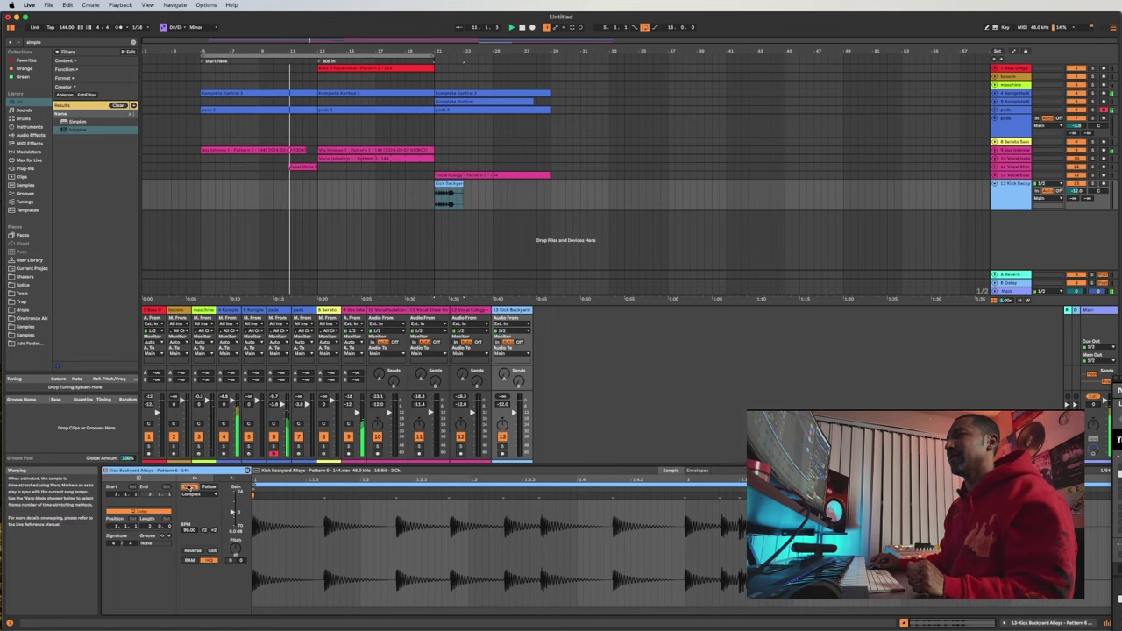
{"action": "left_click", "coordinate": [190, 487]}
{"action": "left_click", "coordinate": [190, 487]}
{"action": "left_click", "coordinate": [140, 512]}
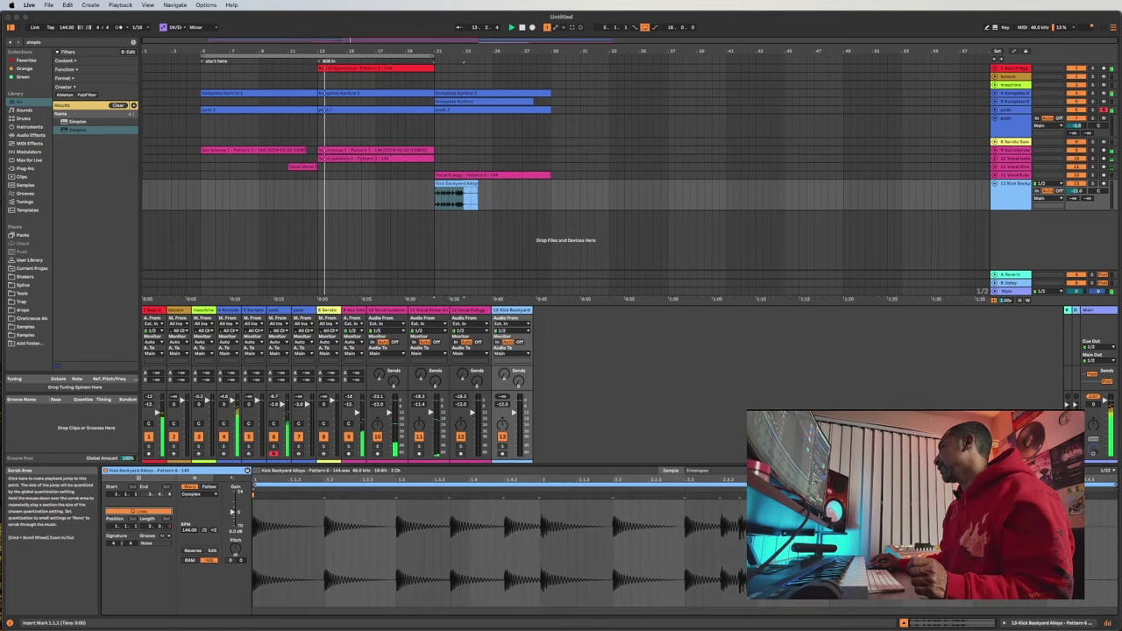
{"action": "left_click_drag", "start_coordinate": [1115, 484], "coordinate": [812, 483]}
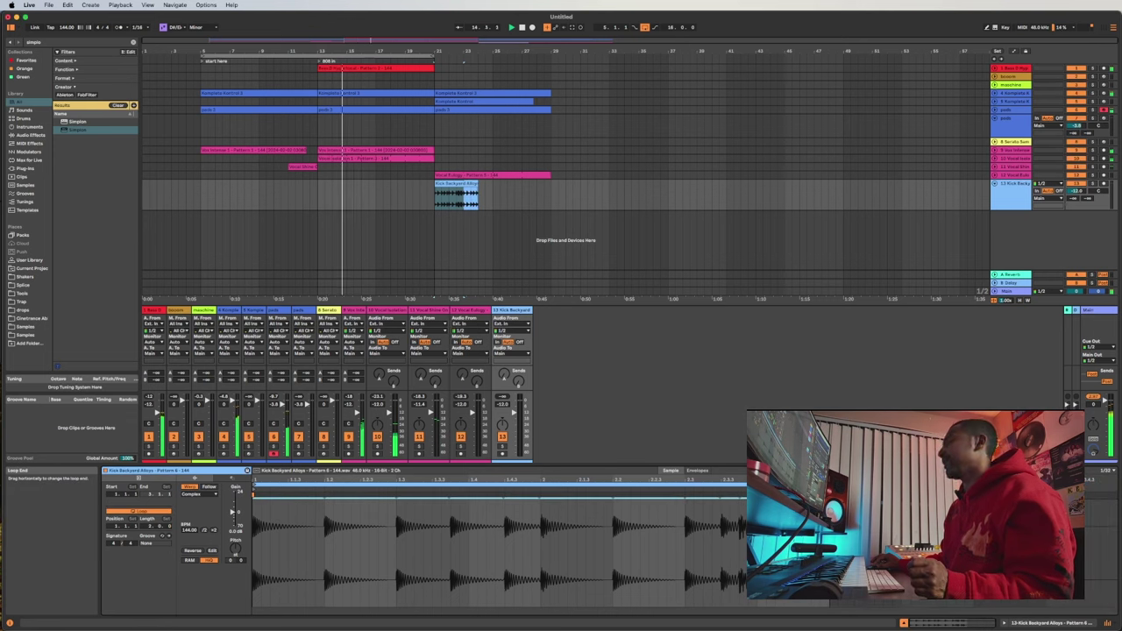
{"action": "left_click_drag", "start_coordinate": [478, 197], "coordinate": [551, 197]}
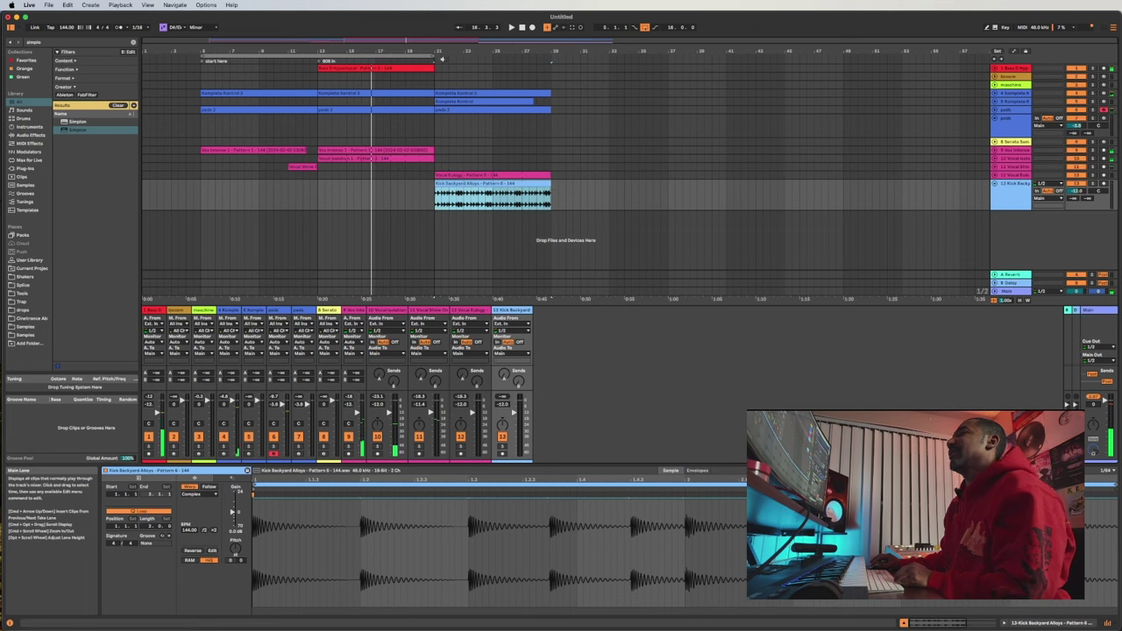
- Move the 16-bar arrangement loop to cover bars 13 to 29
{"action": "left_click_drag", "start_coordinate": [431, 55], "coordinate": [541, 55]}
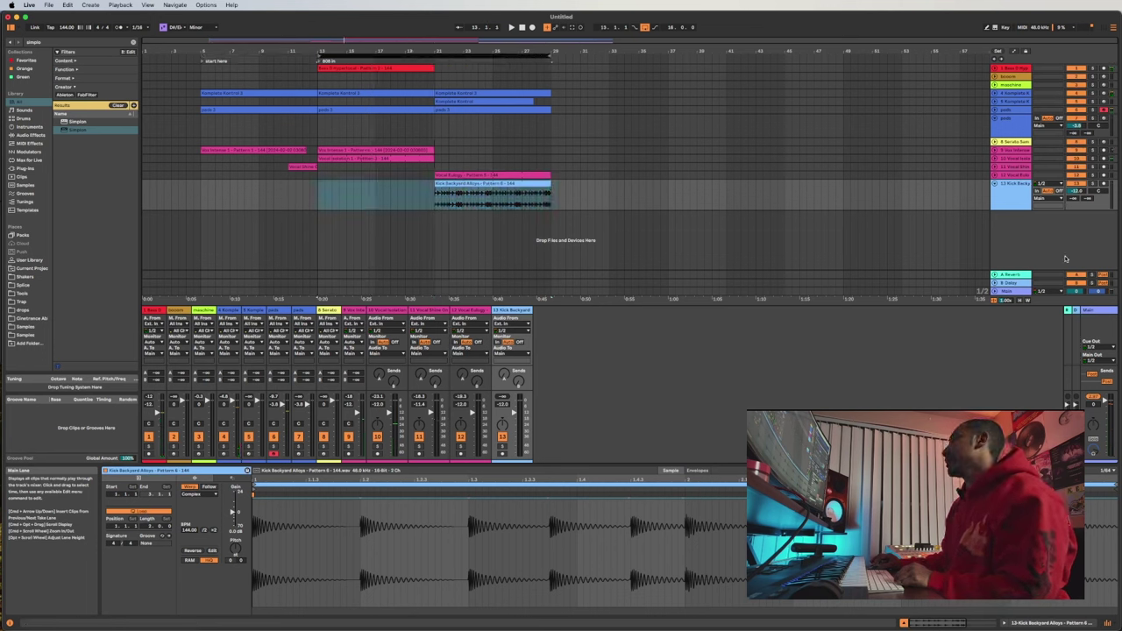
- Bring the Maschine window back over the arrangement and open the recent project JERSEY CLUB 2, discarding changes and ignoring all missing samples
{"action": "left_click_drag", "start_coordinate": [1121, 337], "coordinate": [548, 104]}
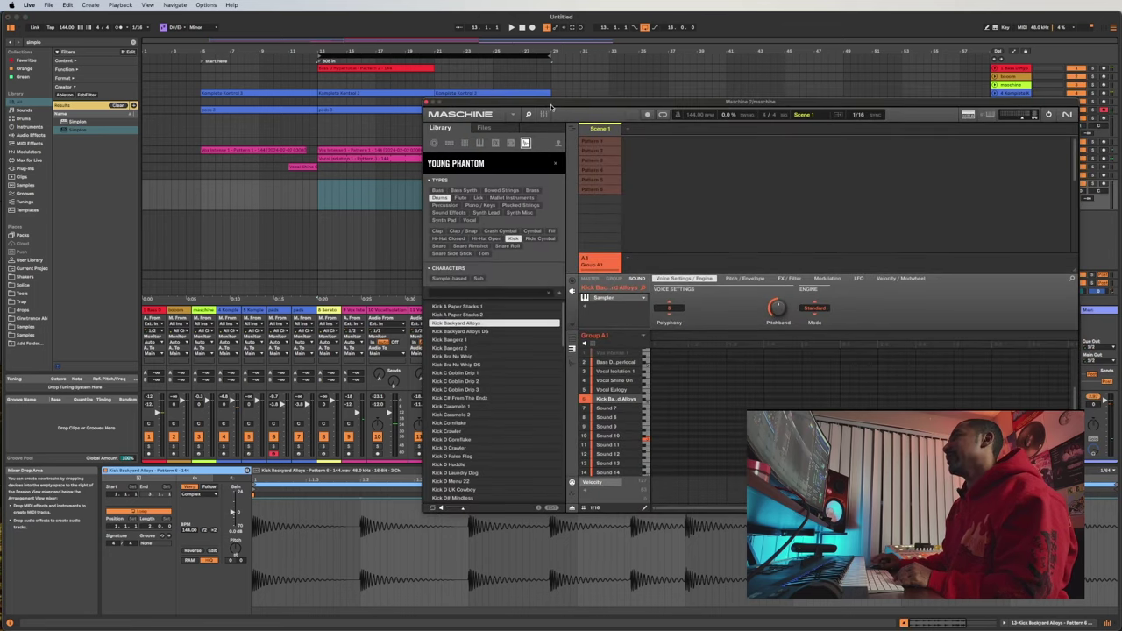
{"action": "left_click", "coordinate": [512, 114]}
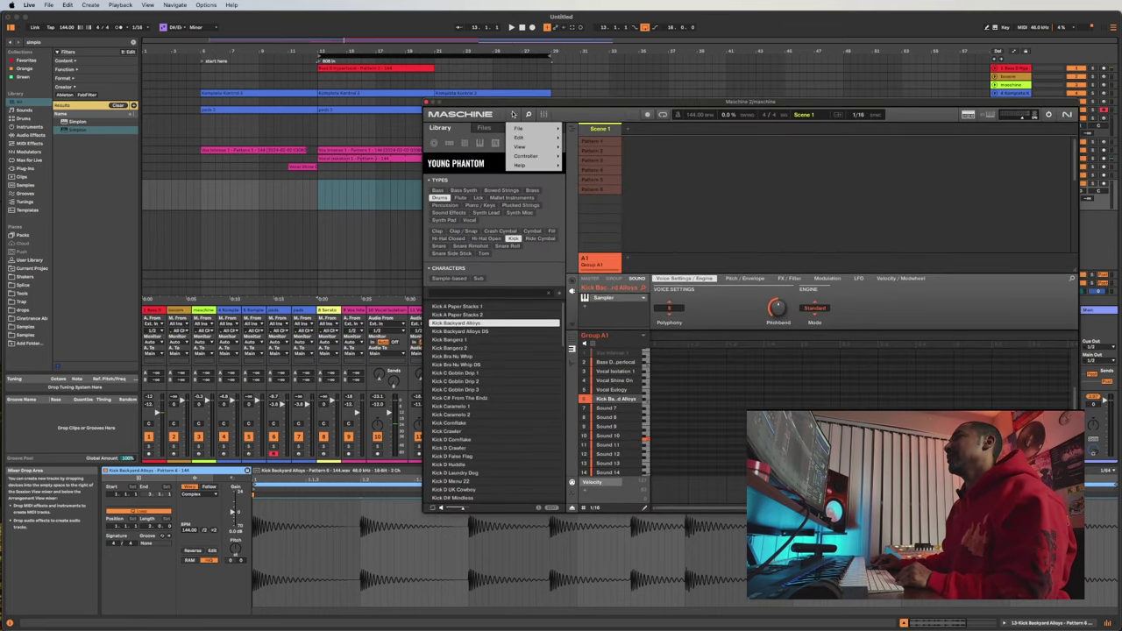
{"action": "mouse_move", "coordinate": [530, 129]}
{"action": "mouse_move", "coordinate": [605, 146]}
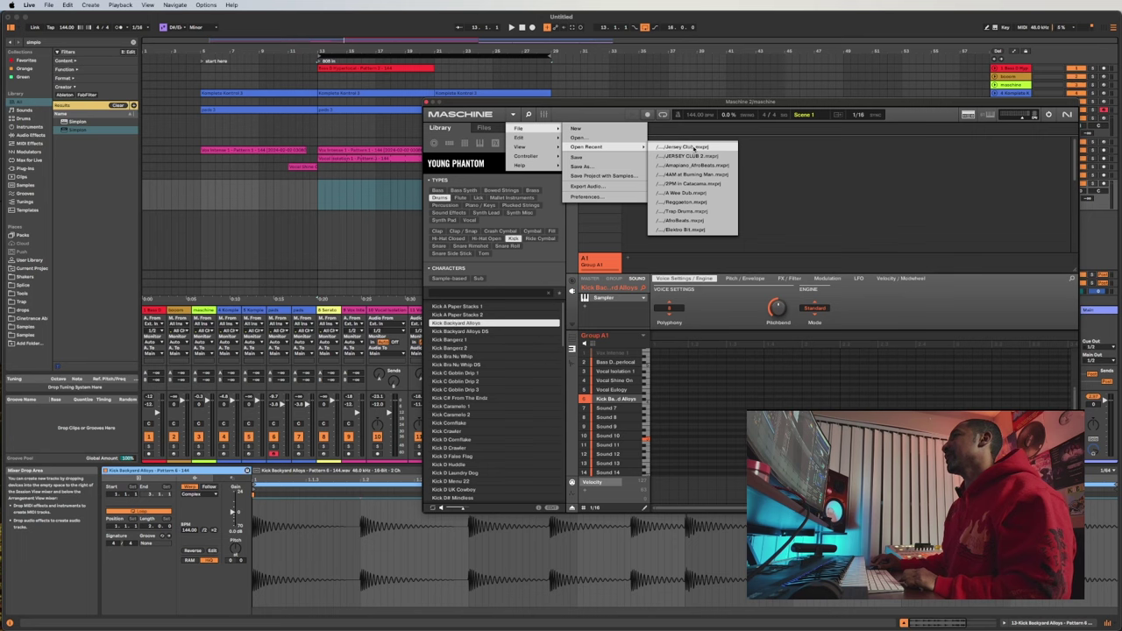
{"action": "left_click", "coordinate": [689, 157]}
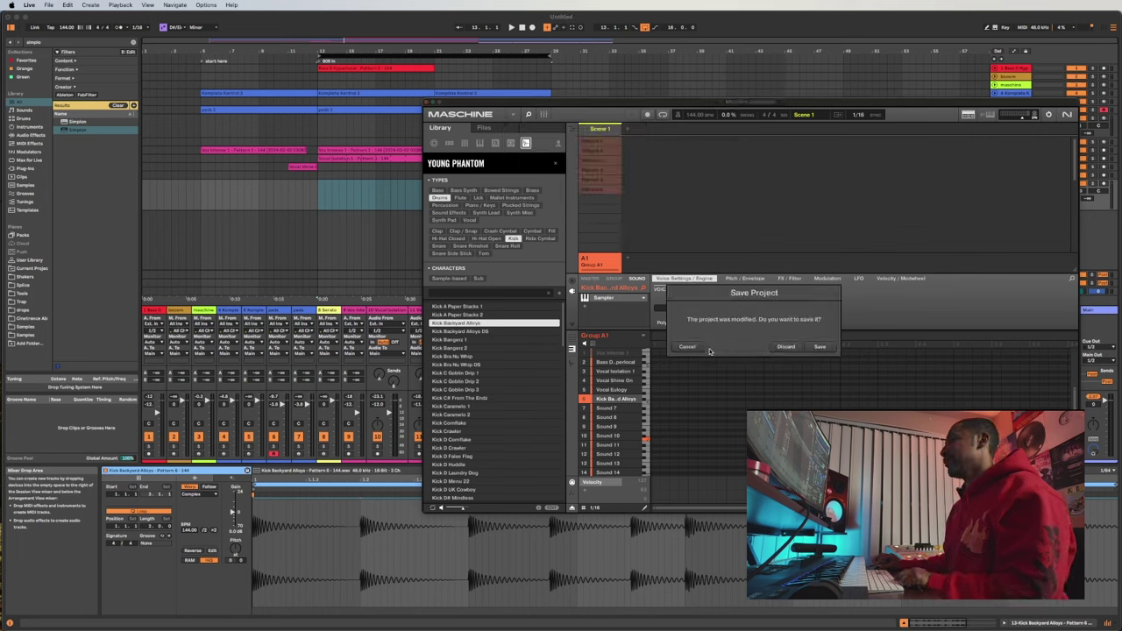
{"action": "left_click", "coordinate": [786, 347]}
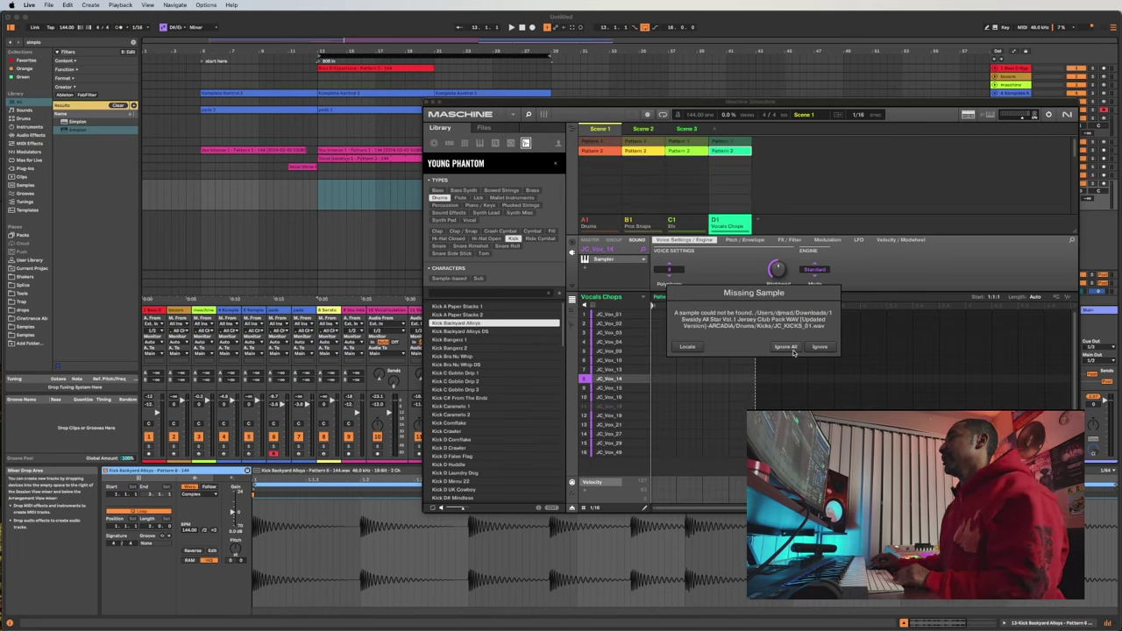
{"action": "left_click", "coordinate": [787, 347]}
- Audition a vocal chop in the Vocals Chops group and the JC_Fill samples in the Efx group
{"action": "left_click", "coordinate": [608, 334]}
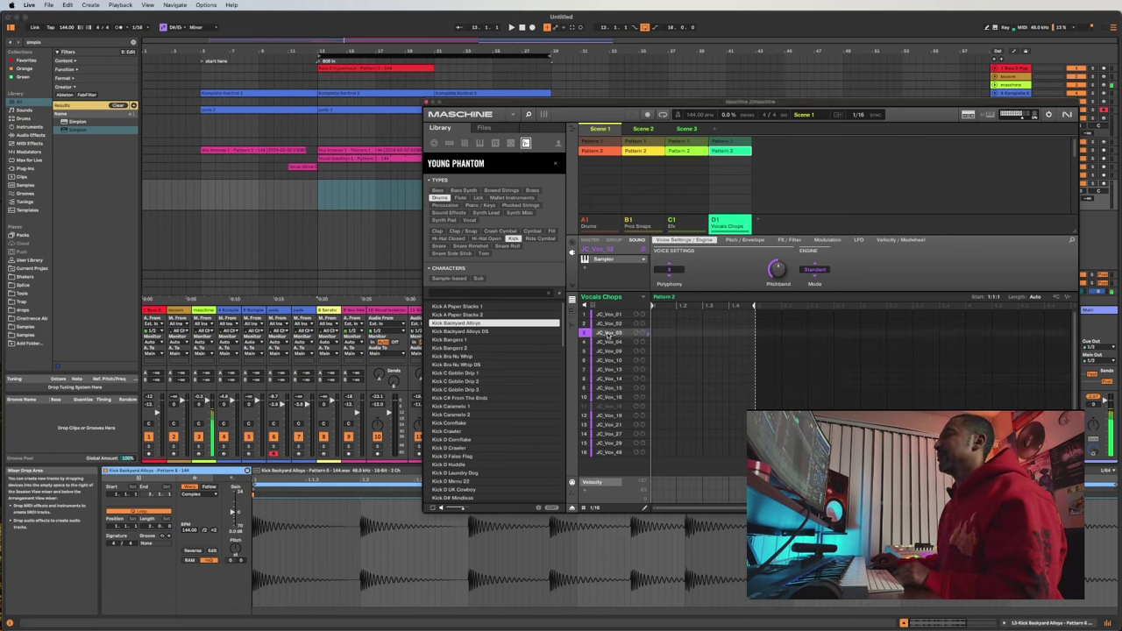
{"action": "left_click", "coordinate": [683, 152]}
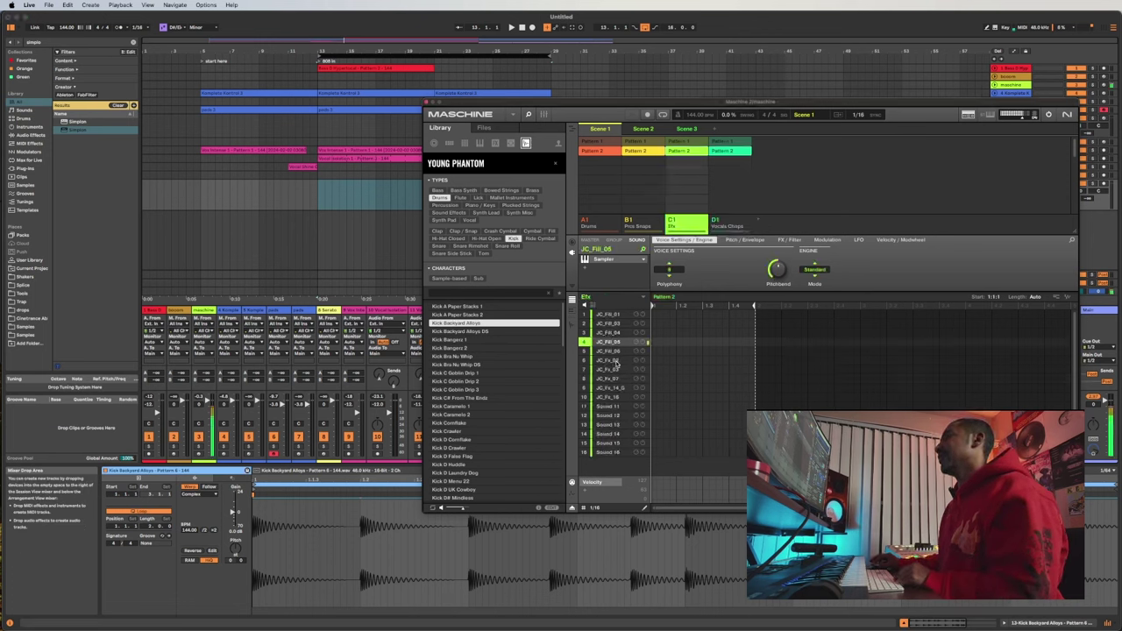
{"action": "left_click", "coordinate": [610, 324]}
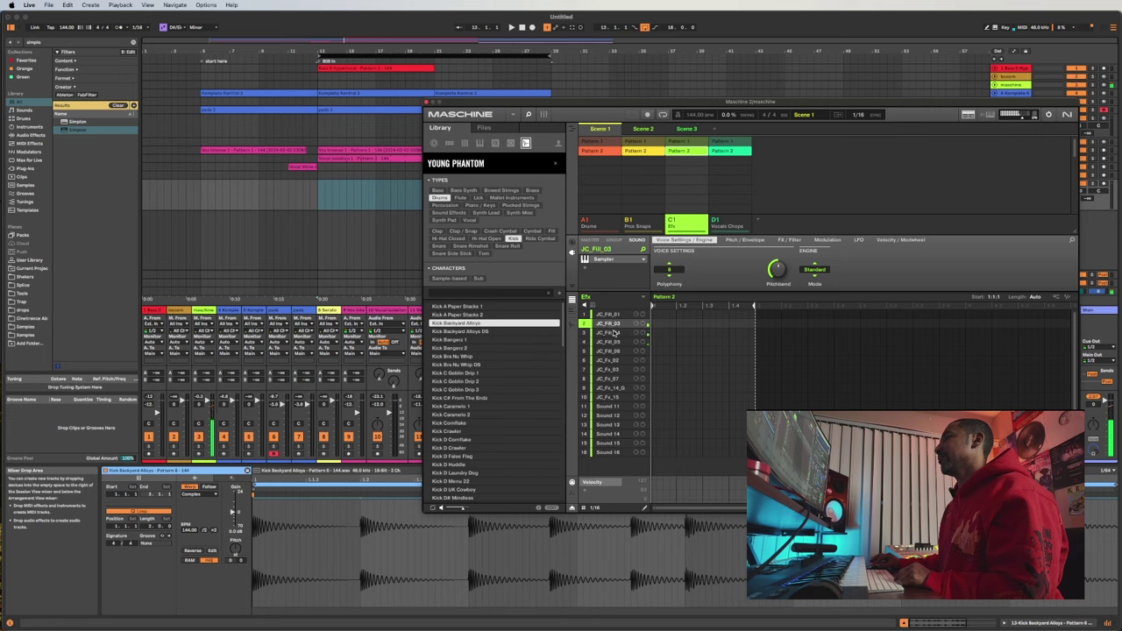
{"action": "left_click", "coordinate": [616, 333]}
{"action": "left_click", "coordinate": [610, 323]}
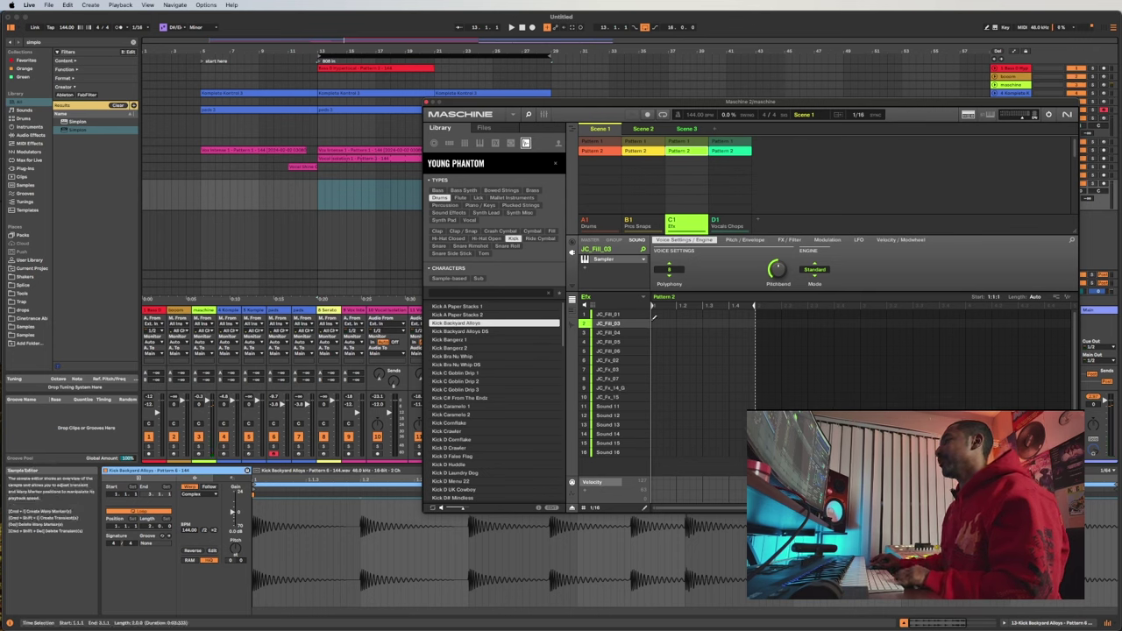
- Program a JC_Fill_03 hit at the start of Efx Pattern 2 and place it as audio on a new track at bar 21
{"action": "left_click", "coordinate": [654, 323]}
{"action": "key", "text": "space"}
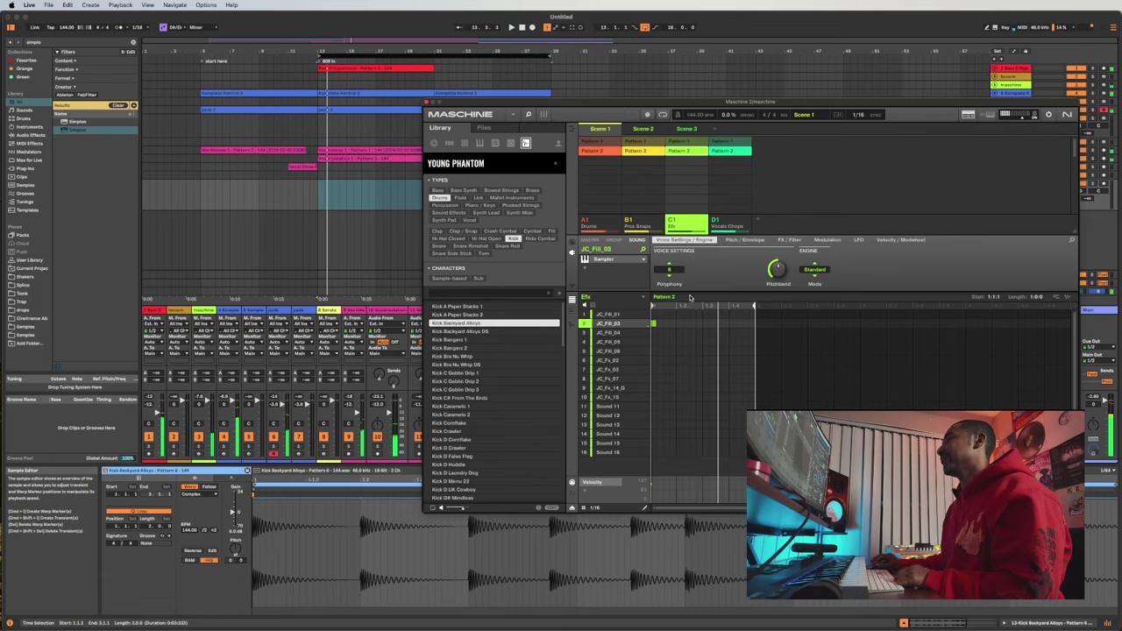
{"action": "left_click_drag", "start_coordinate": [654, 102], "coordinate": [808, 104]}
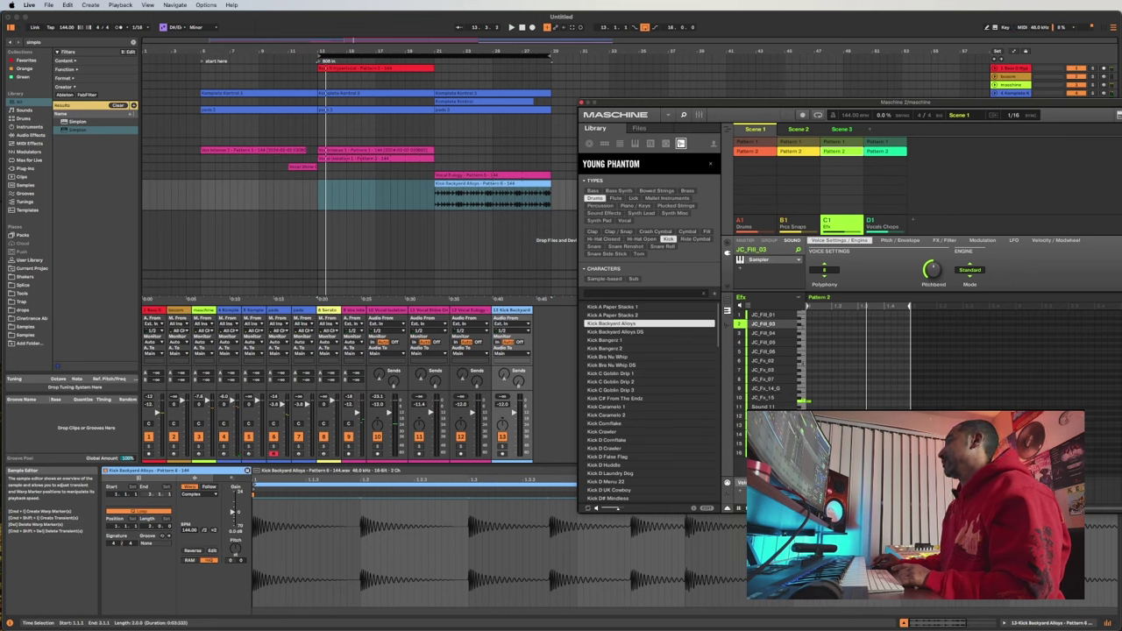
{"action": "left_click_drag", "start_coordinate": [1115, 297], "coordinate": [437, 248]}
- Mute JC_Fill_03 and create a new pattern below Pattern 2 in the Efx group
{"action": "left_click", "coordinate": [741, 324]}
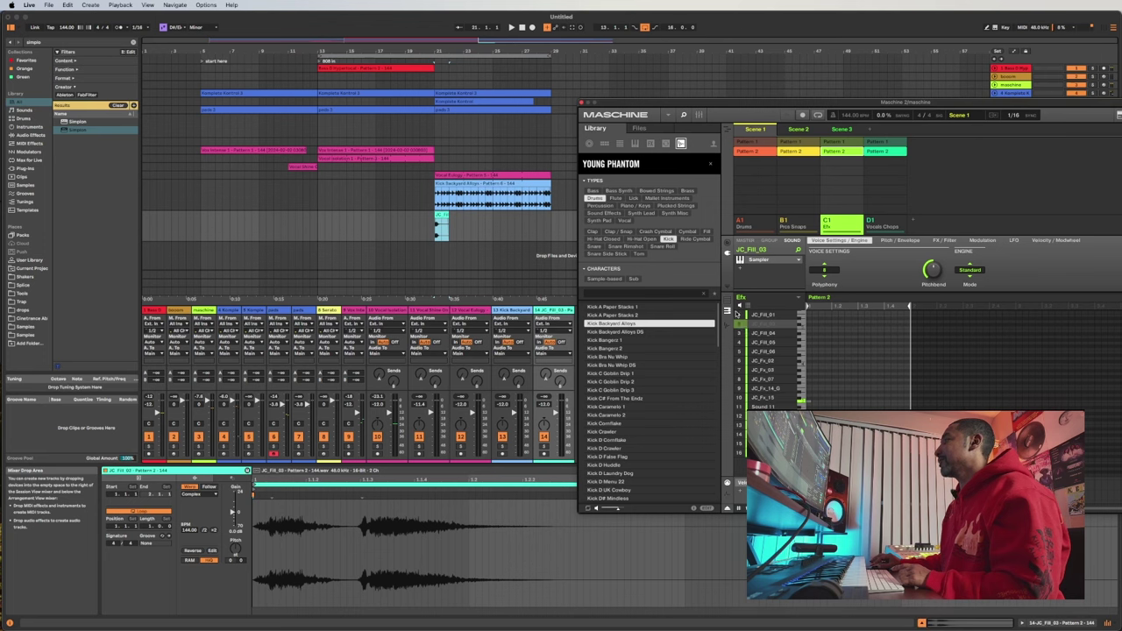
{"action": "left_click", "coordinate": [839, 163]}
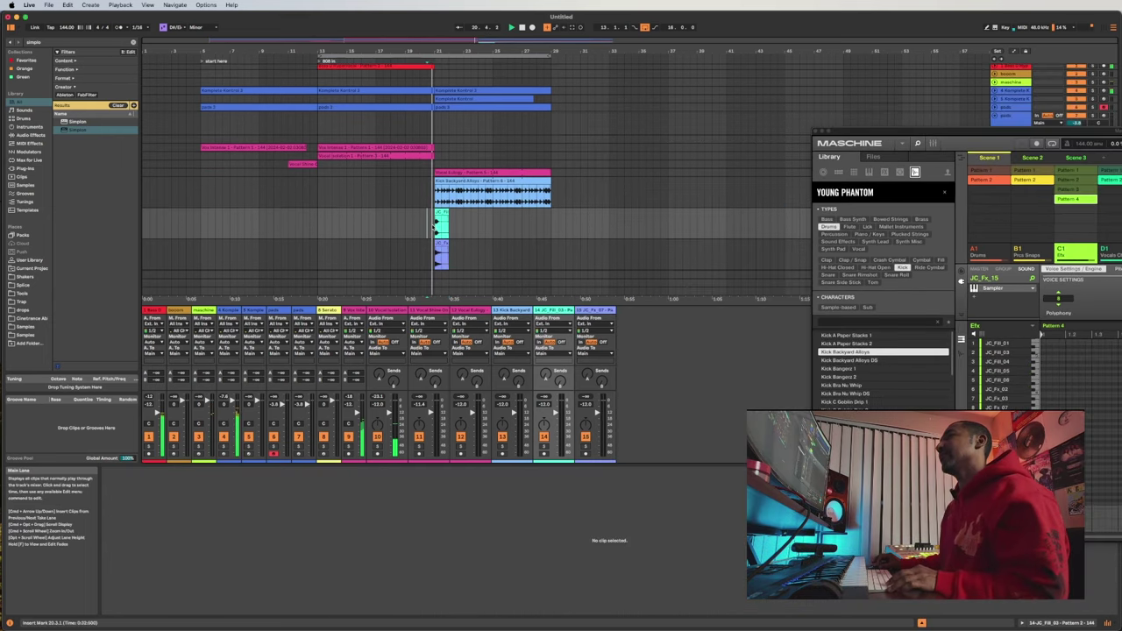
- Play the transition into bar 21 and move the JC_Fill_03 clip earlier to start at 20.3.3
{"action": "scroll", "coordinate": [390, 226], "scroll_direction": "down", "scroll_amount": 2}
{"action": "key", "text": "space"}
{"action": "key", "text": "space"}
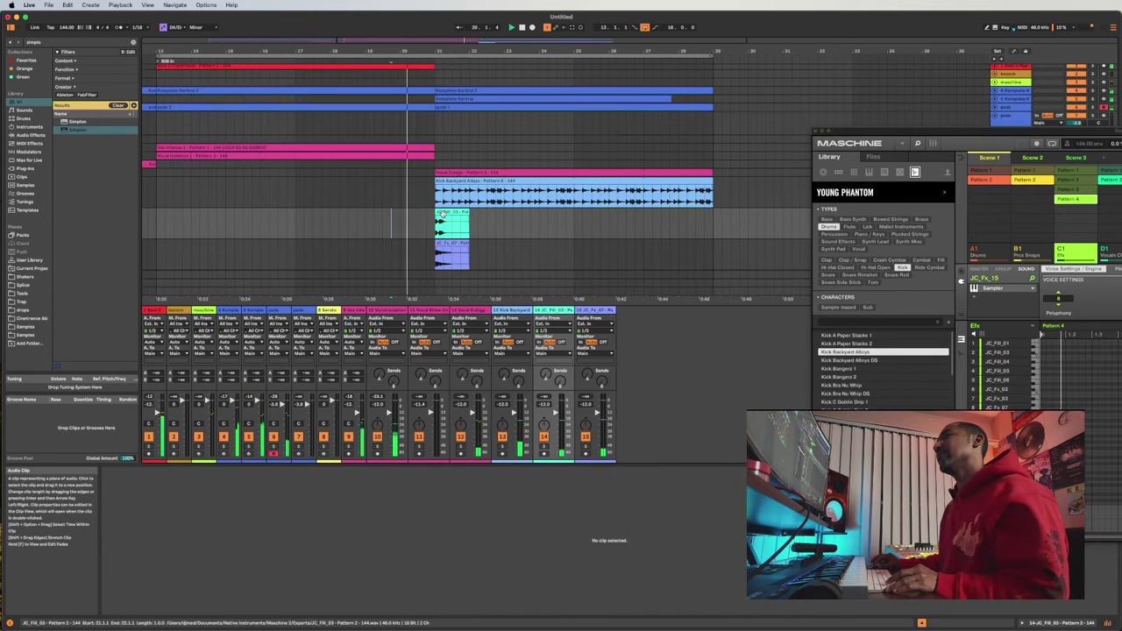
{"action": "scroll", "coordinate": [411, 221], "scroll_direction": "up", "scroll_amount": 3}
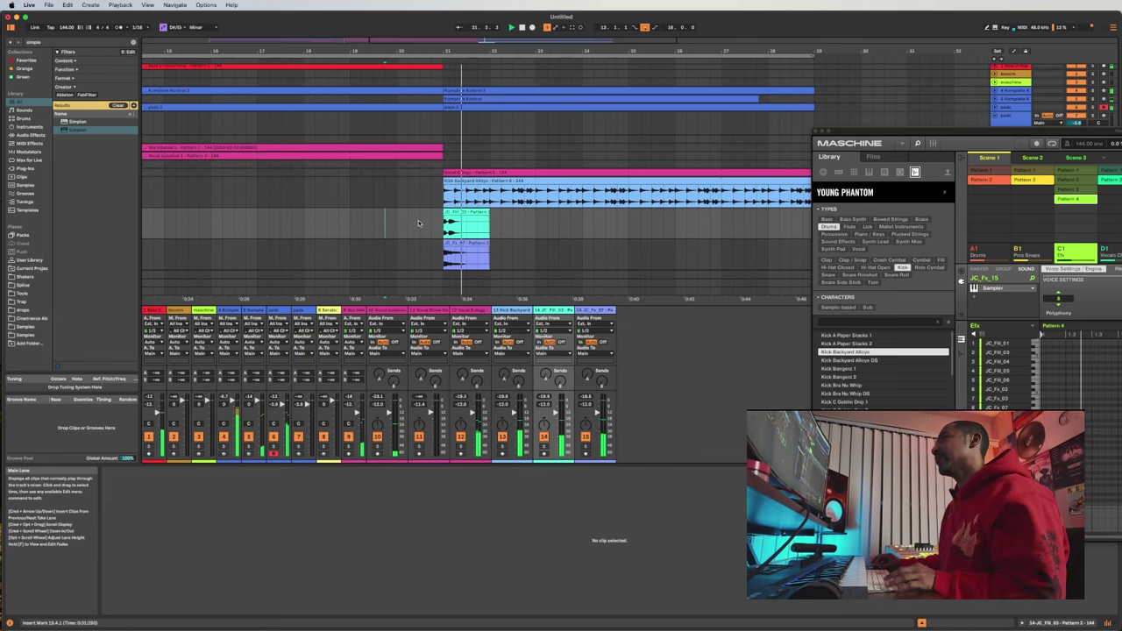
{"action": "scroll", "coordinate": [422, 224], "scroll_direction": "up", "scroll_amount": 2}
{"action": "key", "text": "space"}
{"action": "key", "text": "space"}
{"action": "left_click_drag", "start_coordinate": [462, 213], "coordinate": [440, 213]}
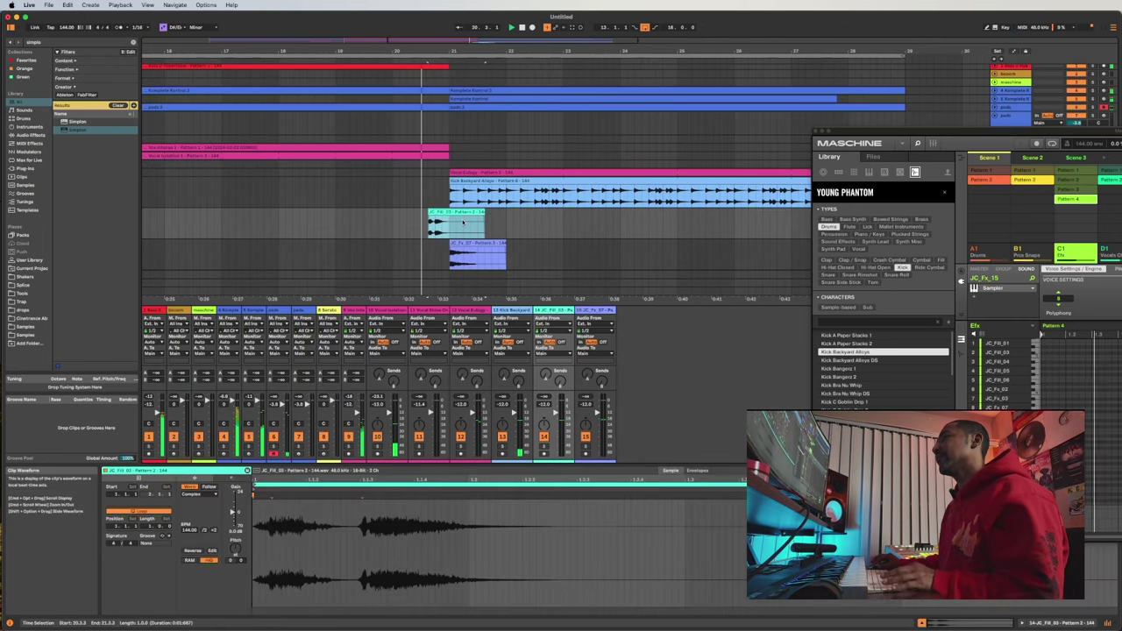
- Check the Vocal Eulogy and second Komplete Kontrol clips after bar 21 and lower that Komplete Kontrol track's volume to -17 dB
{"action": "scroll", "coordinate": [518, 227], "scroll_direction": "down", "scroll_amount": 5}
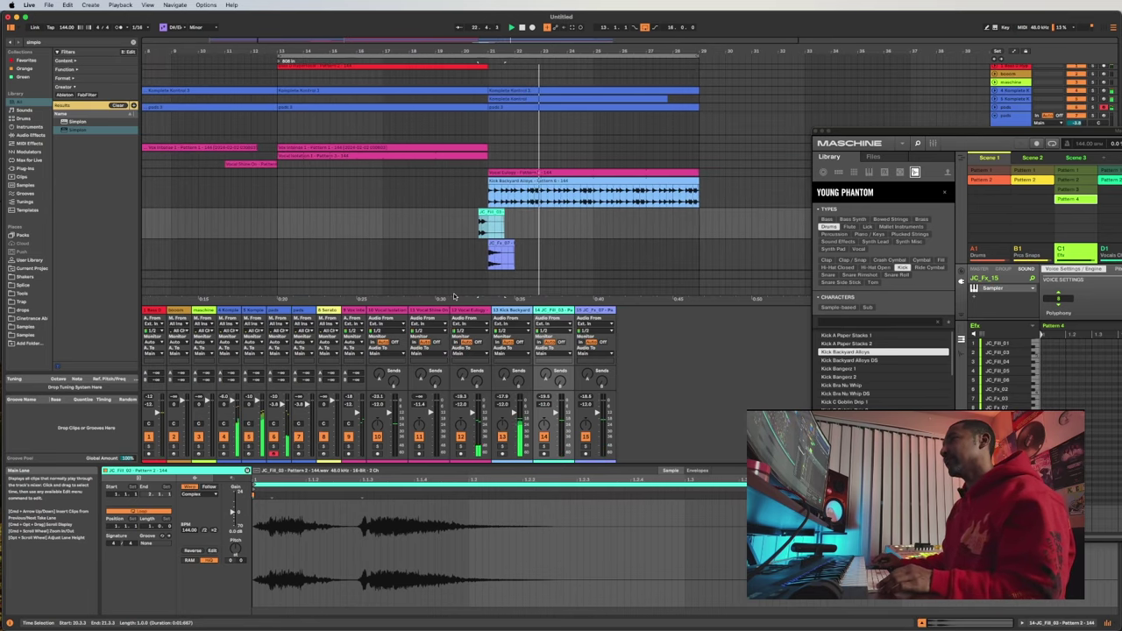
{"action": "left_click", "coordinate": [578, 176]}
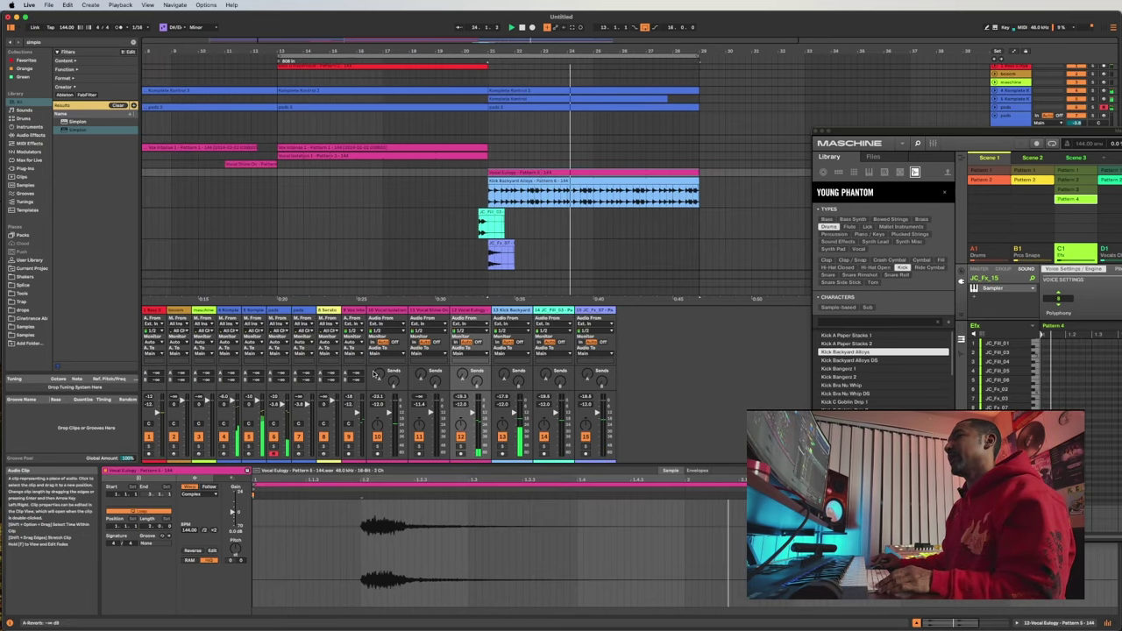
{"action": "left_click", "coordinate": [515, 100]}
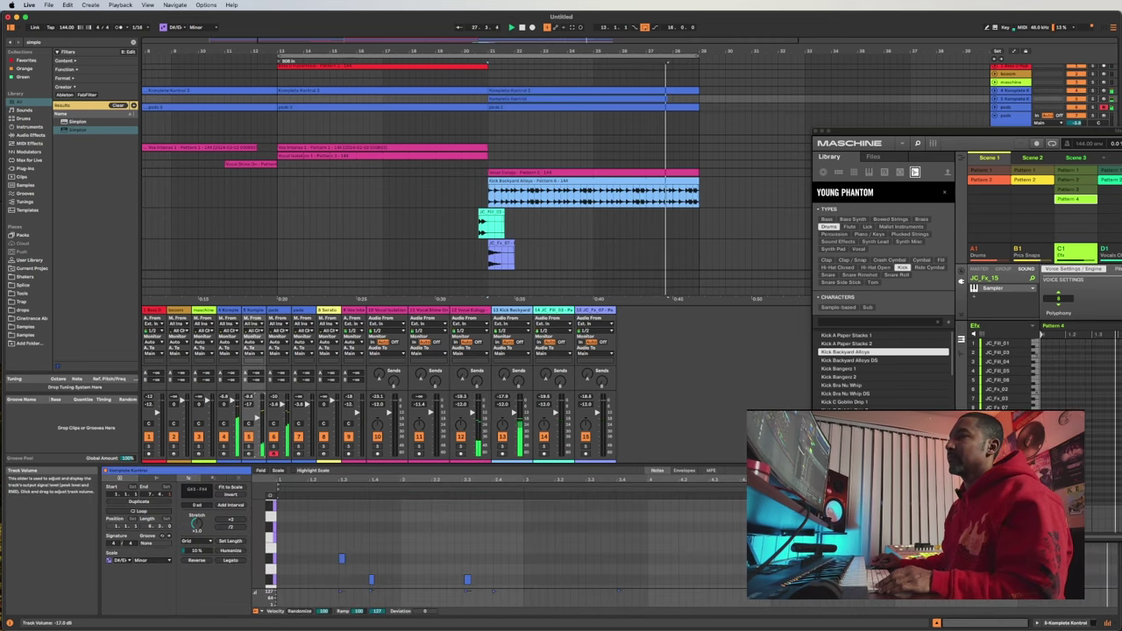
- Replay the transition from late in bar 20 to check the mix through the kick section
{"action": "left_click", "coordinate": [475, 190]}
{"action": "key", "text": "space"}
{"action": "key", "text": "space"}
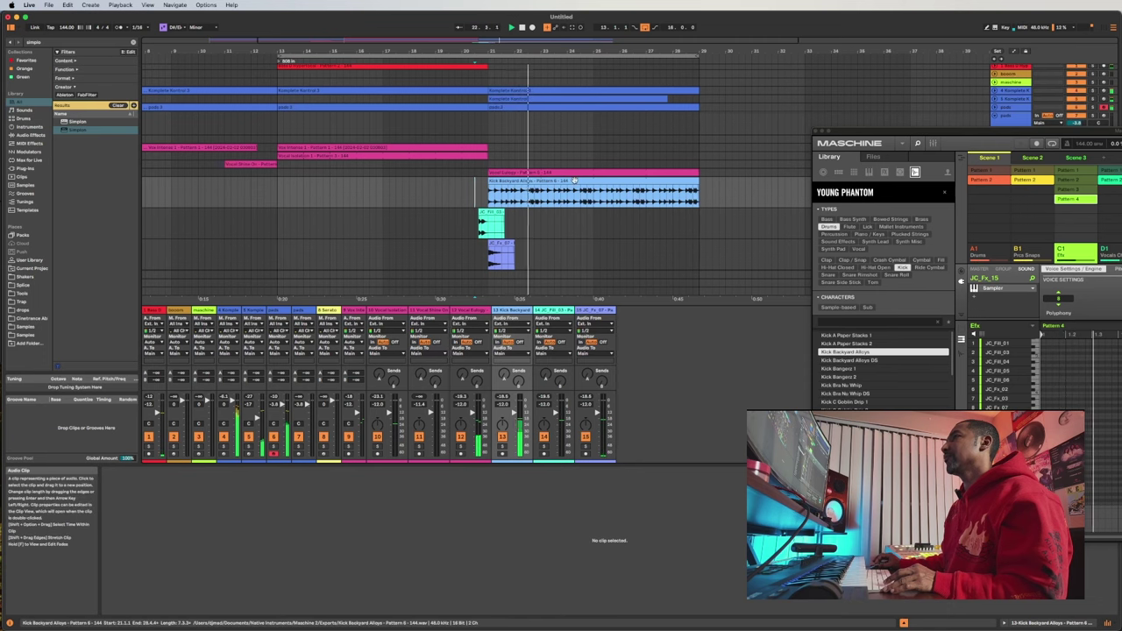
{"action": "scroll", "coordinate": [620, 189], "scroll_direction": "down", "scroll_amount": 2}
{"action": "scroll", "coordinate": [620, 189], "scroll_direction": "down", "scroll_amount": 2}
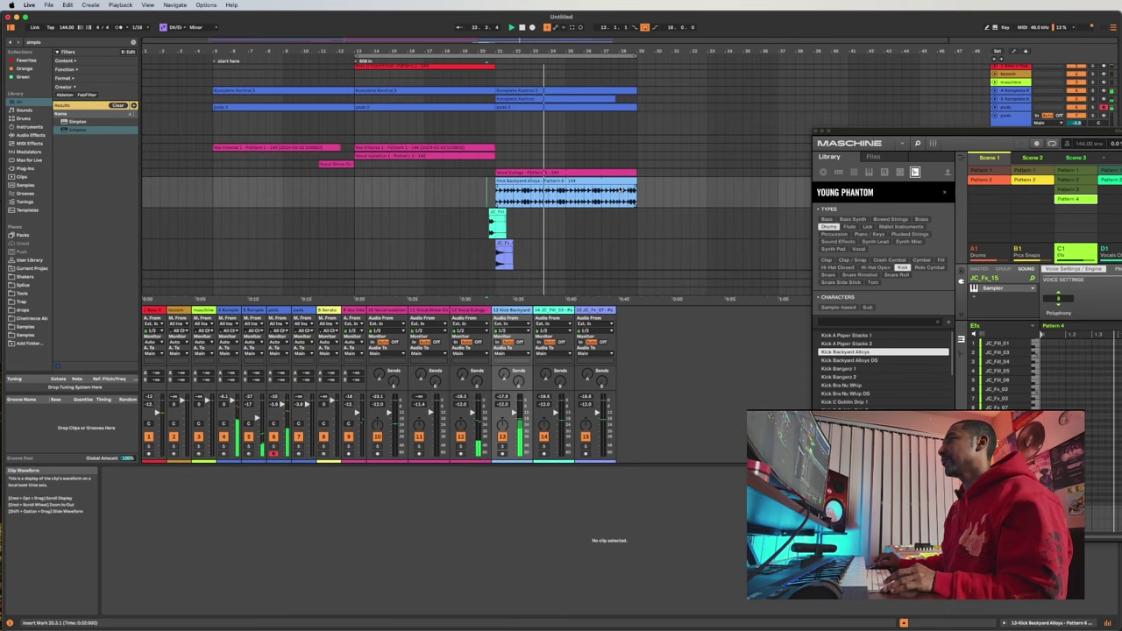
- Move the Maschine window aside, color the Kick Backyard Alloys track red, and assign the track color to its clips
{"action": "left_click", "coordinate": [508, 182]}
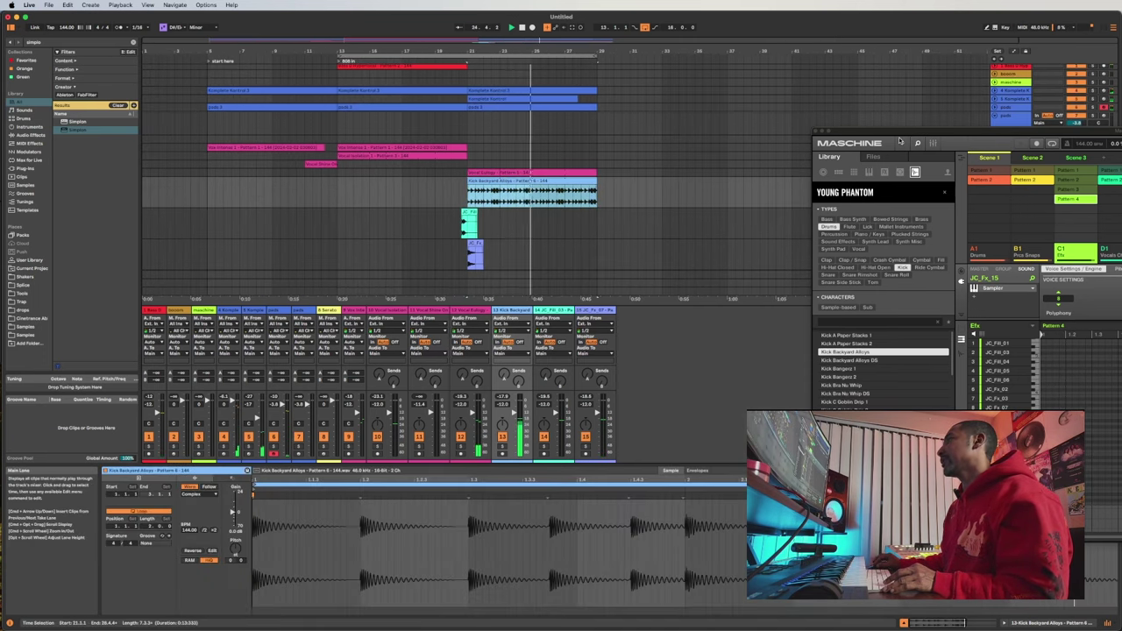
{"action": "left_click_drag", "start_coordinate": [850, 131], "coordinate": [1104, 251]}
{"action": "right_click", "coordinate": [1024, 198]}
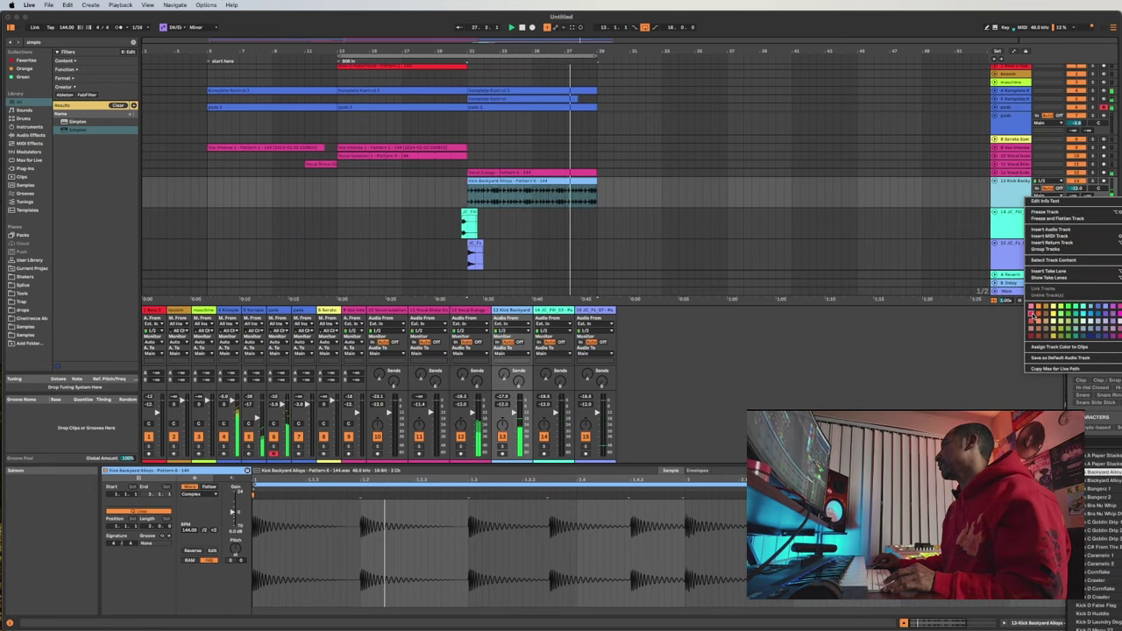
{"action": "left_click", "coordinate": [1032, 317]}
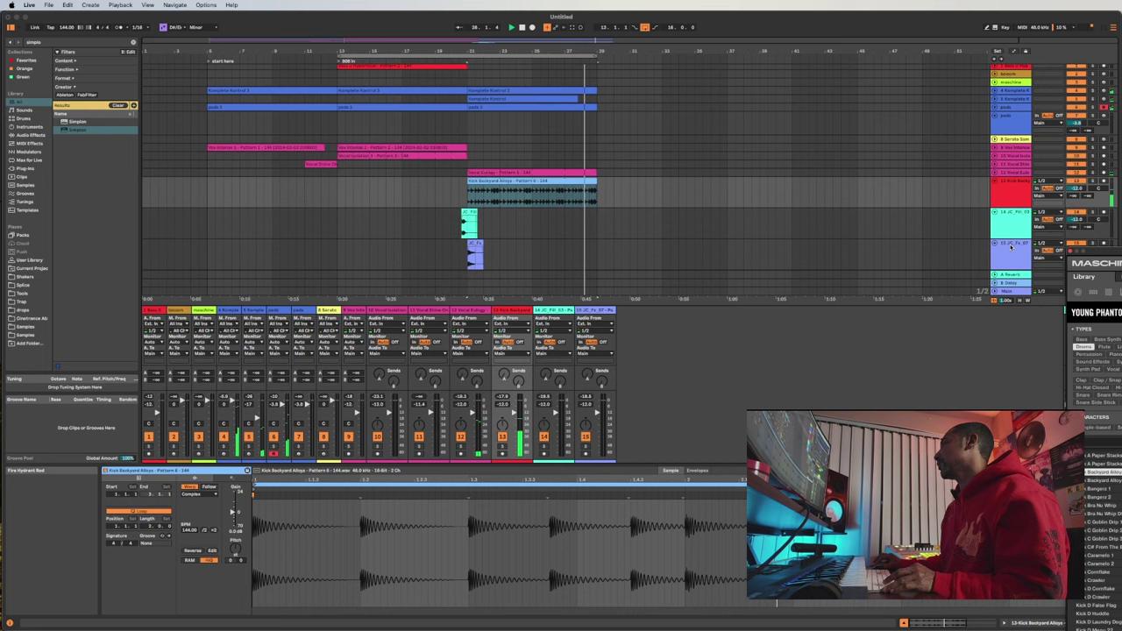
{"action": "right_click", "coordinate": [1013, 192]}
{"action": "left_click", "coordinate": [1062, 353]}
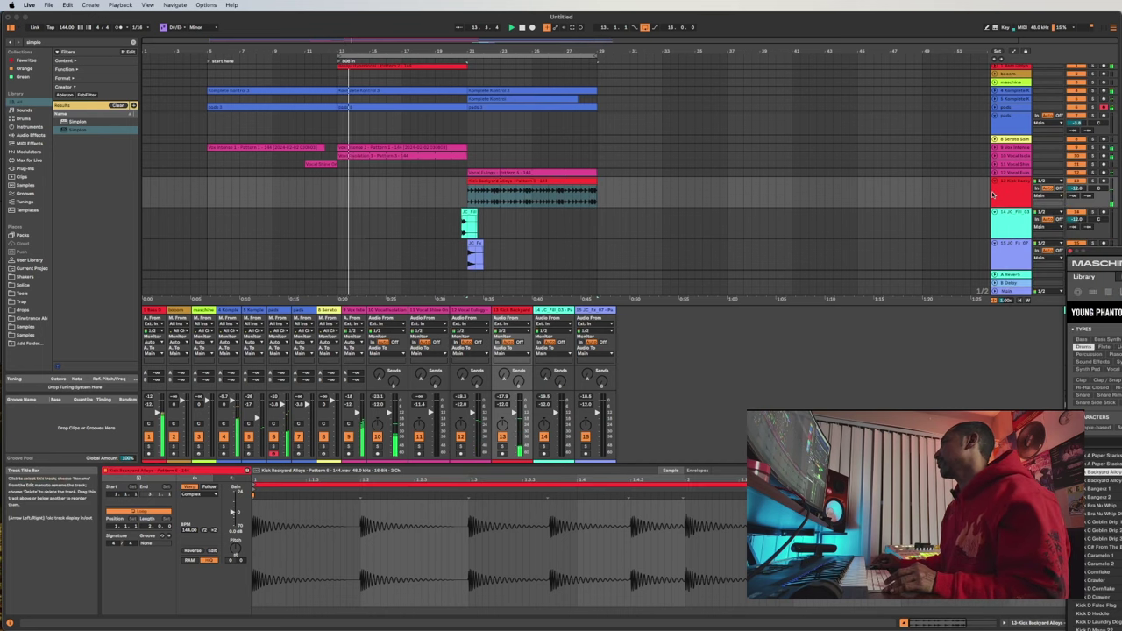
- Move the kick track directly below the first track and raise the kick clip's gain to 6.7 dB
{"action": "left_click_drag", "start_coordinate": [1001, 189], "coordinate": [1008, 76]}
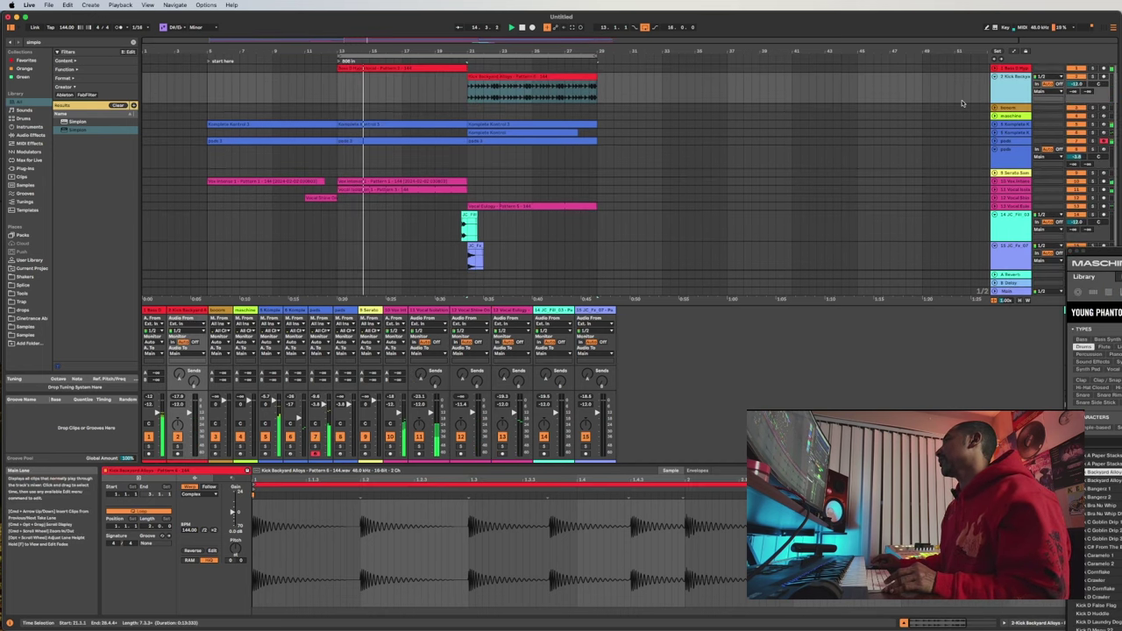
{"action": "double_click", "coordinate": [570, 76]}
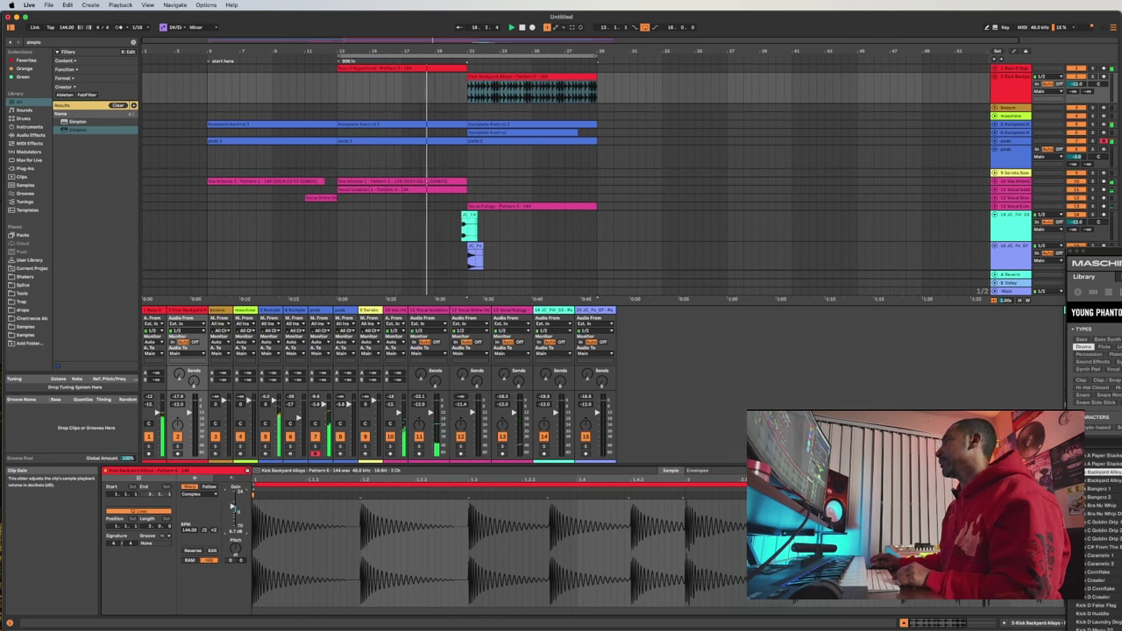
- Clear the Maschine window from the mixer and raise the kick track's volume while playing from bar 21
{"action": "left_click_drag", "start_coordinate": [1091, 252], "coordinate": [1114, 512]}
{"action": "key", "text": "space"}
{"action": "left_click", "coordinate": [487, 95]}
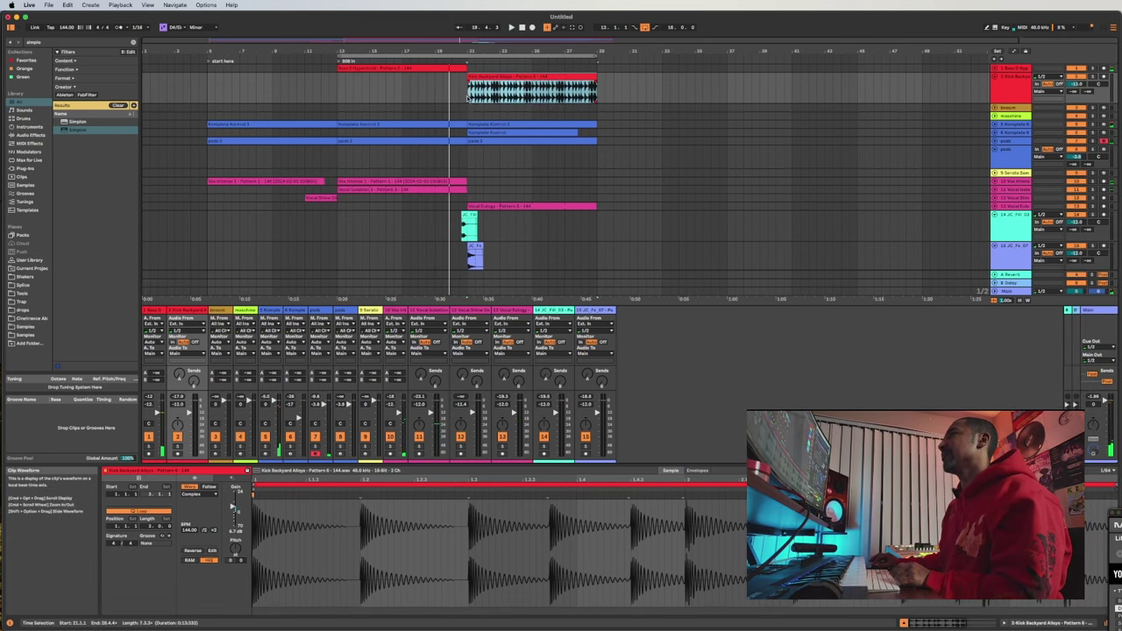
{"action": "key", "text": "space"}
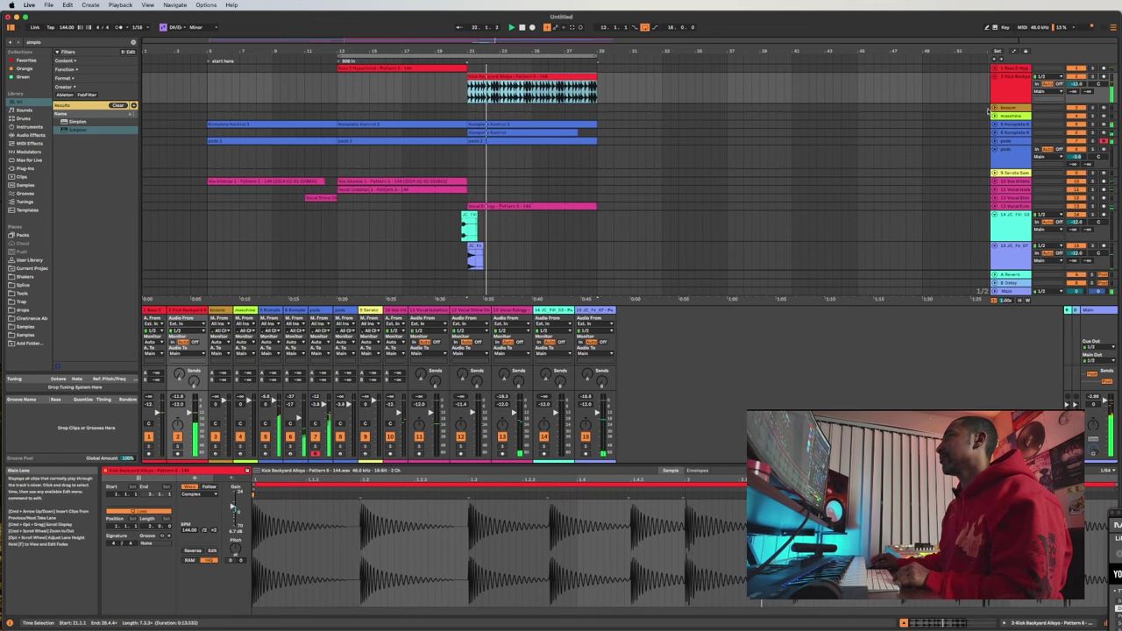
{"action": "left_click_drag", "start_coordinate": [194, 415], "coordinate": [194, 402]}
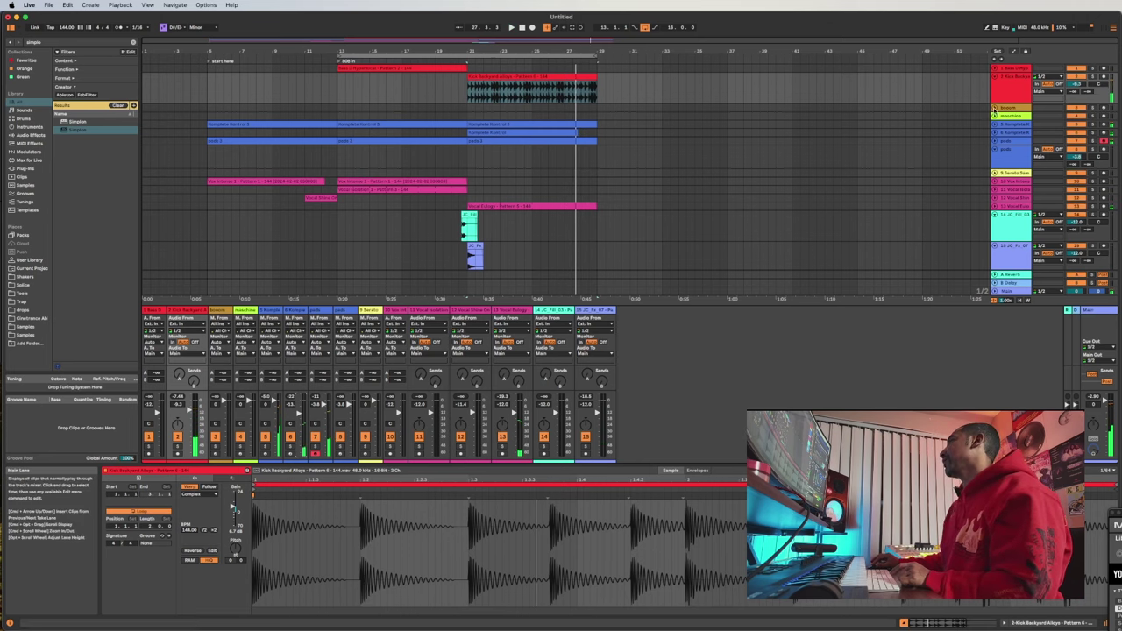
- Copy the Simplon filter from the first Komplete Kontrol track to the second one and play the section from bar 21
{"action": "left_click", "coordinate": [1013, 125]}
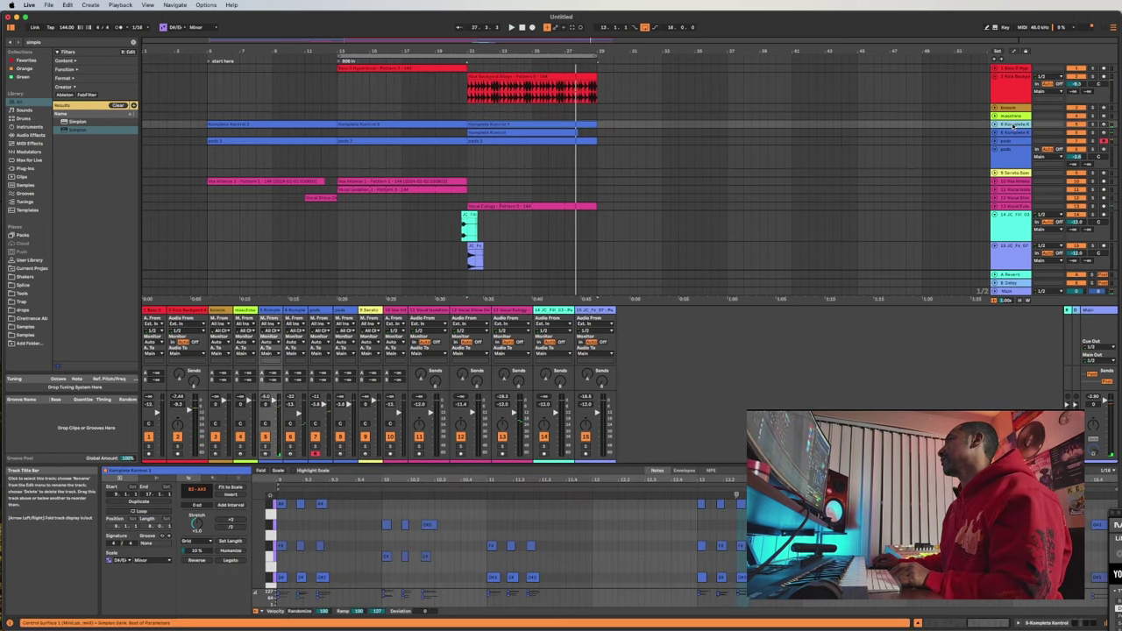
{"action": "double_click", "coordinate": [1014, 125]}
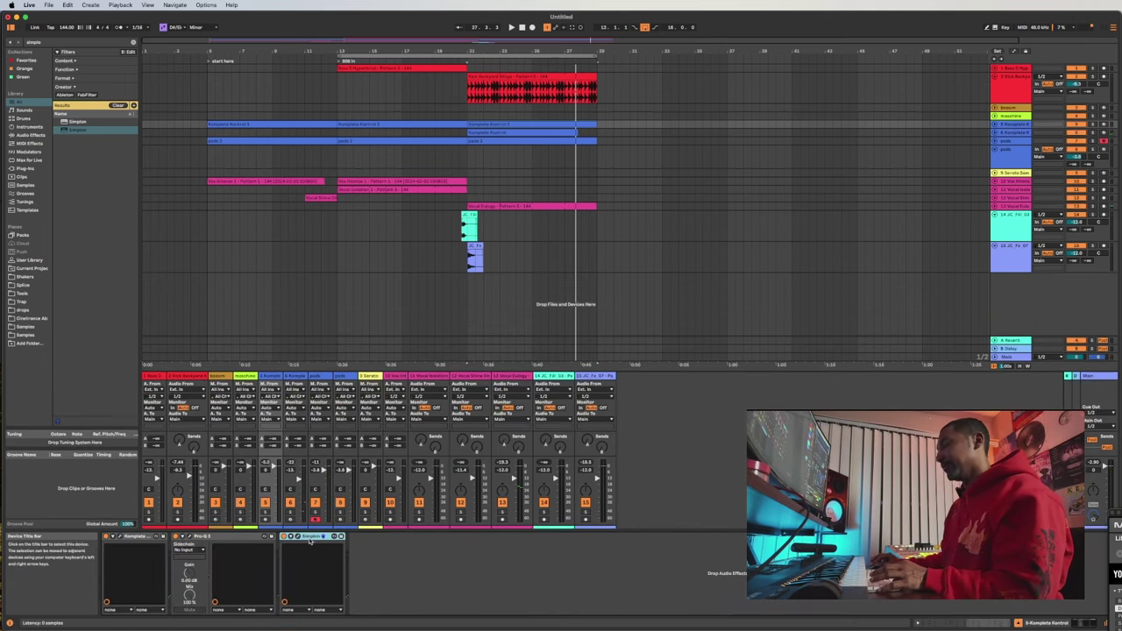
{"action": "left_click", "coordinate": [1011, 133]}
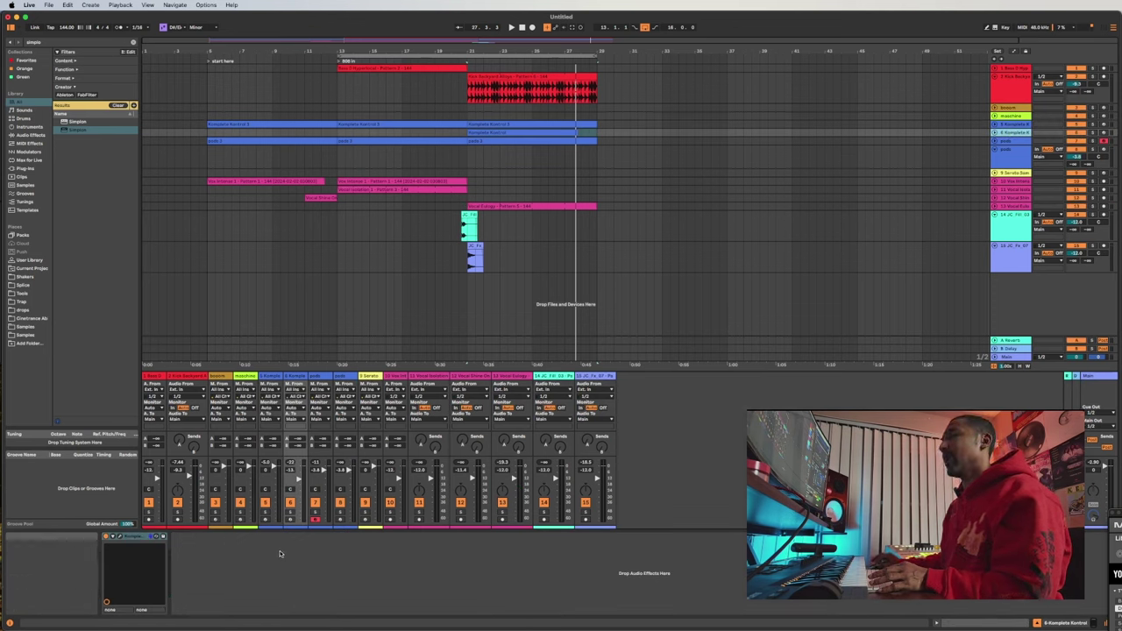
{"action": "left_click", "coordinate": [230, 550]}
{"action": "key", "text": "super+v"}
{"action": "key", "text": "space"}
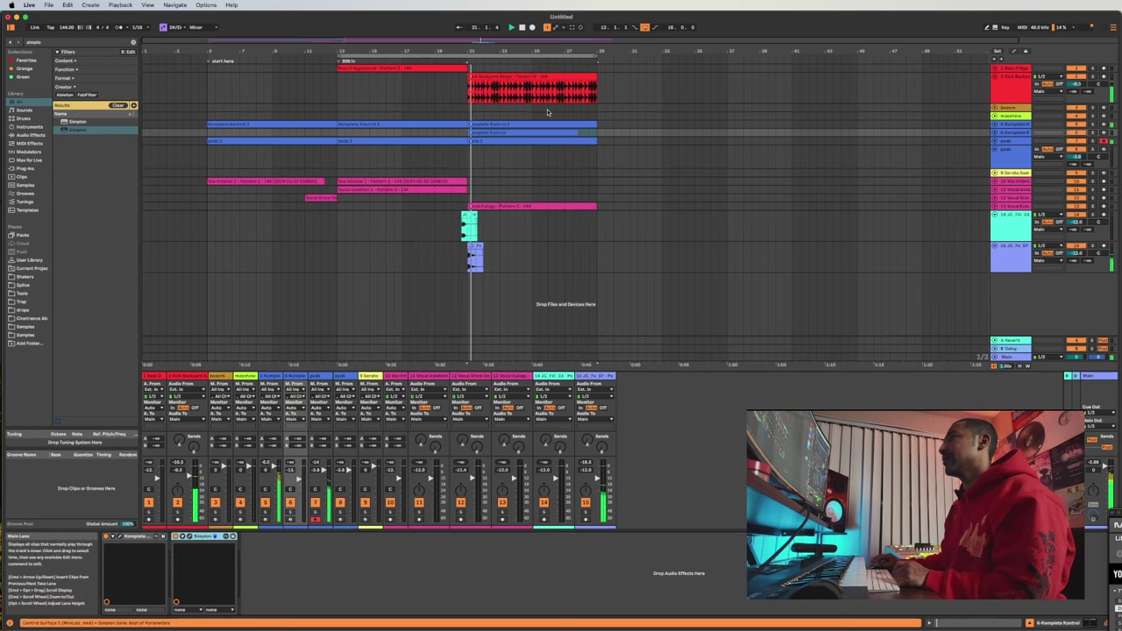
- Raise the cutoff of the resonant low-pass point slightly in Simplon on the second Komplete Kontrol track and close the plugin window
{"action": "left_click", "coordinate": [191, 537]}
{"action": "left_click_drag", "start_coordinate": [541, 244], "coordinate": [550, 245]}
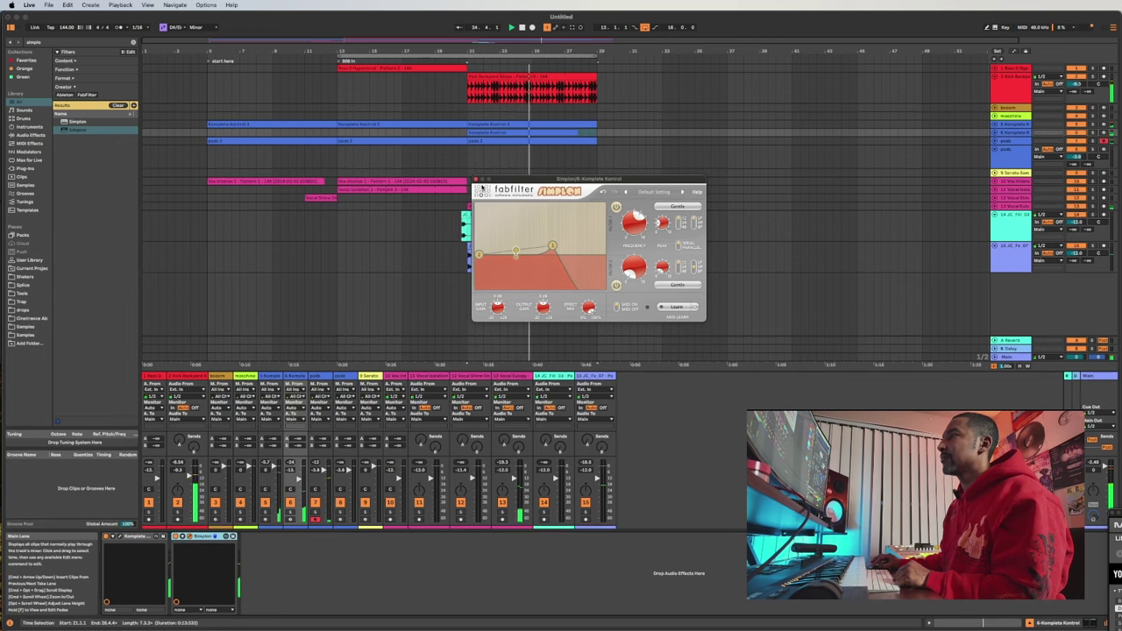
{"action": "left_click", "coordinate": [476, 181]}
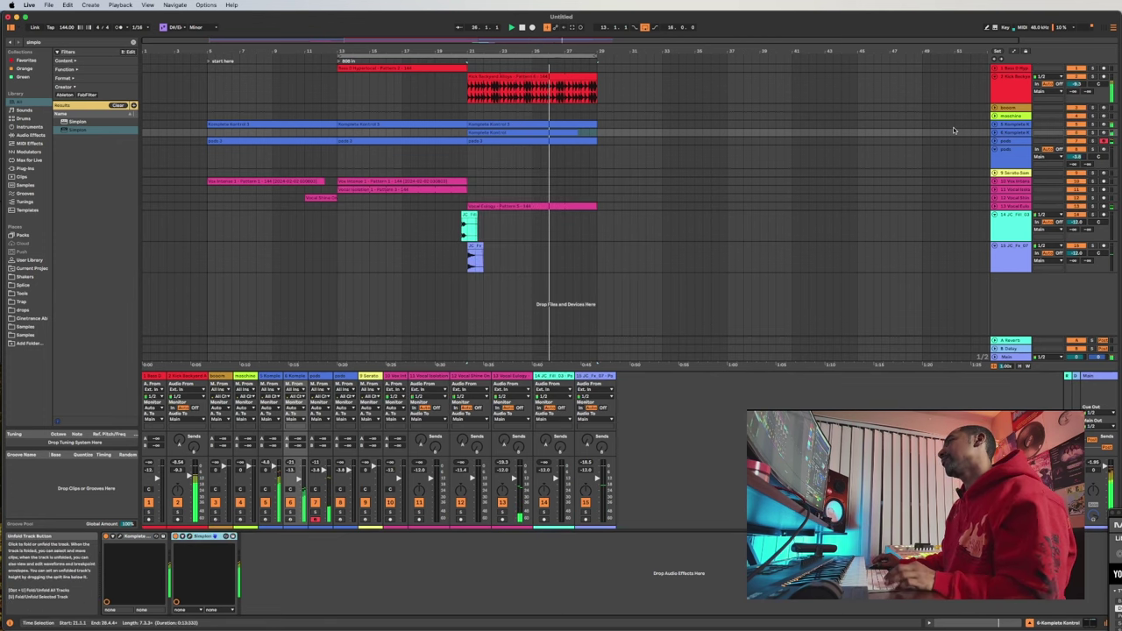
- Trim the end of the Kick Backyard Alloys clip to 28.3.1 and play the arrangement from bar 21
{"action": "scroll", "coordinate": [580, 163], "scroll_direction": "down", "scroll_amount": 2}
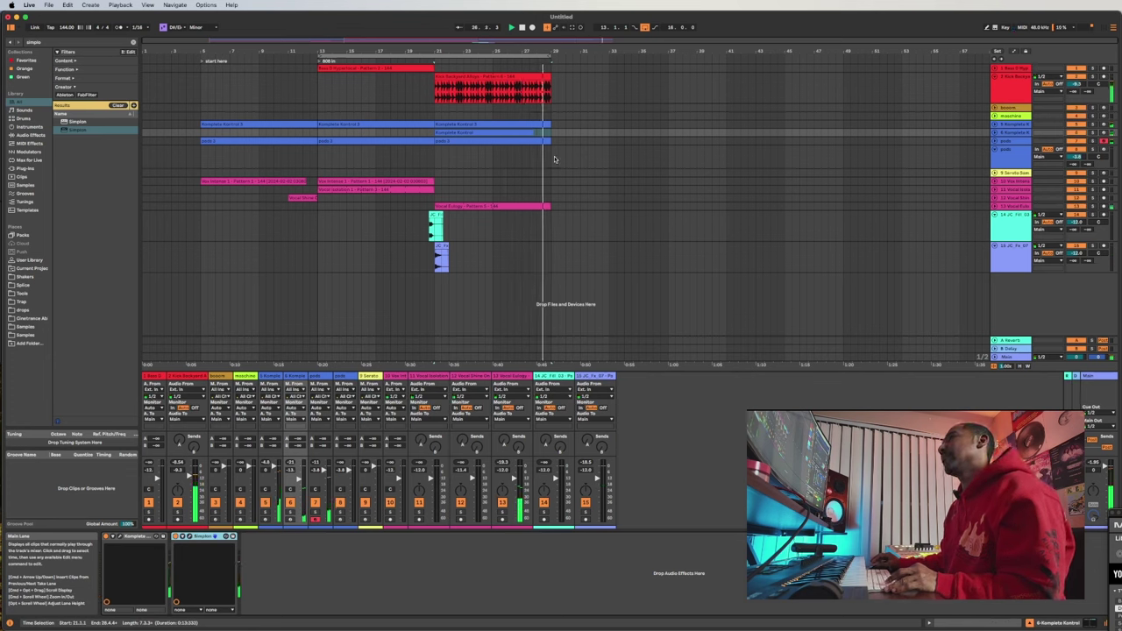
{"action": "left_click_drag", "start_coordinate": [551, 78], "coordinate": [544, 78]}
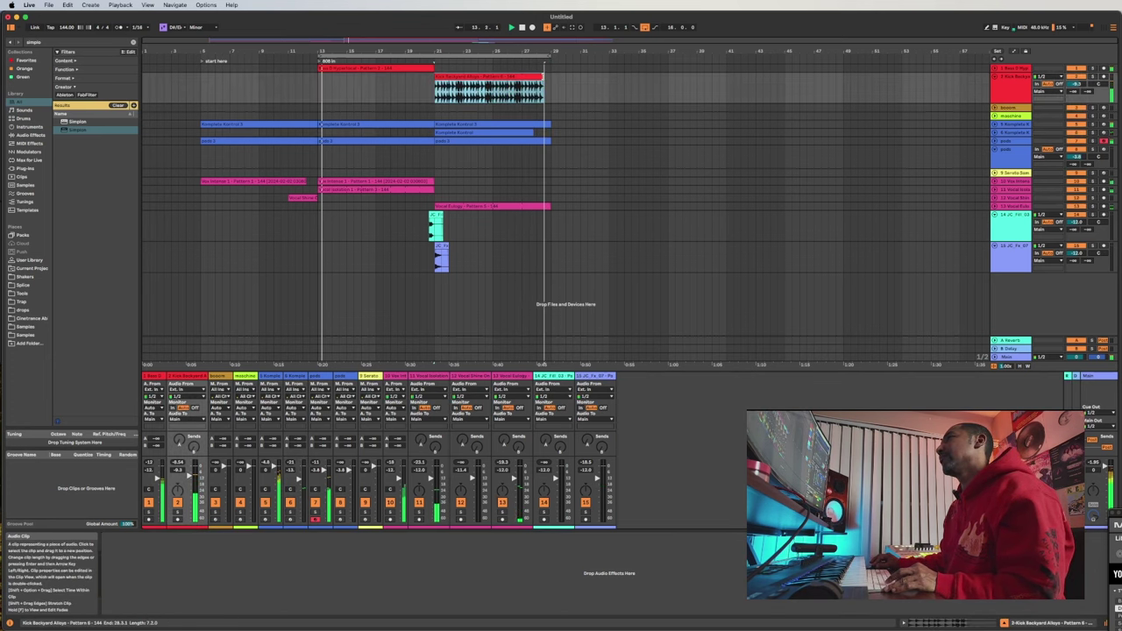
{"action": "left_click", "coordinate": [536, 113]}
{"action": "key", "text": "space"}
{"action": "key", "text": "space"}
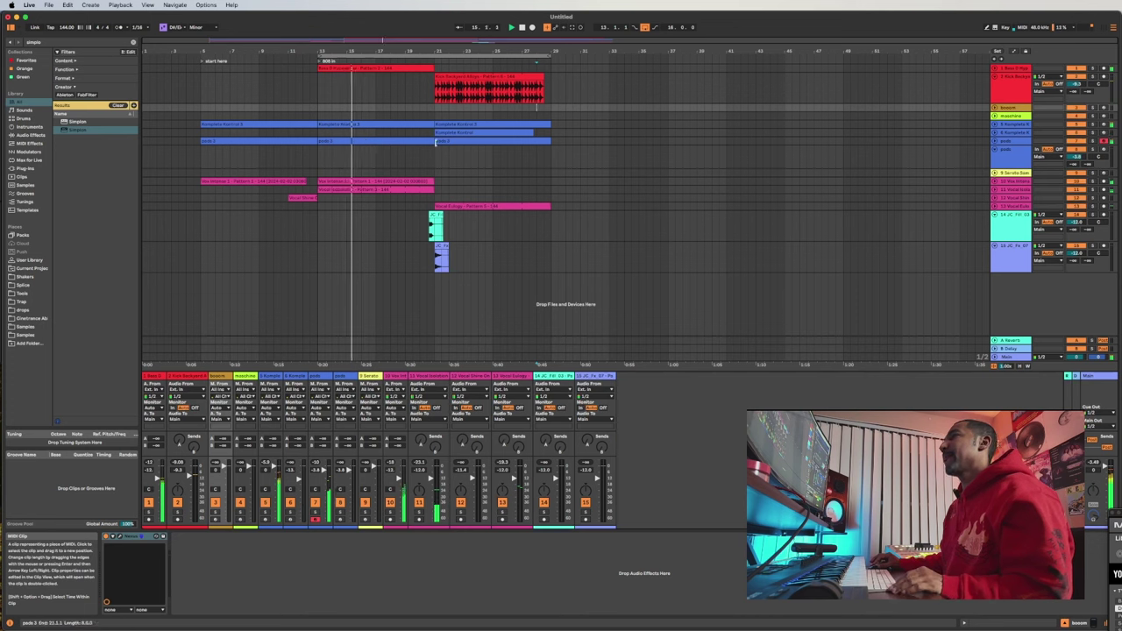
{"action": "left_click", "coordinate": [435, 108]}
{"action": "key", "text": "space"}
{"action": "key", "text": "space"}
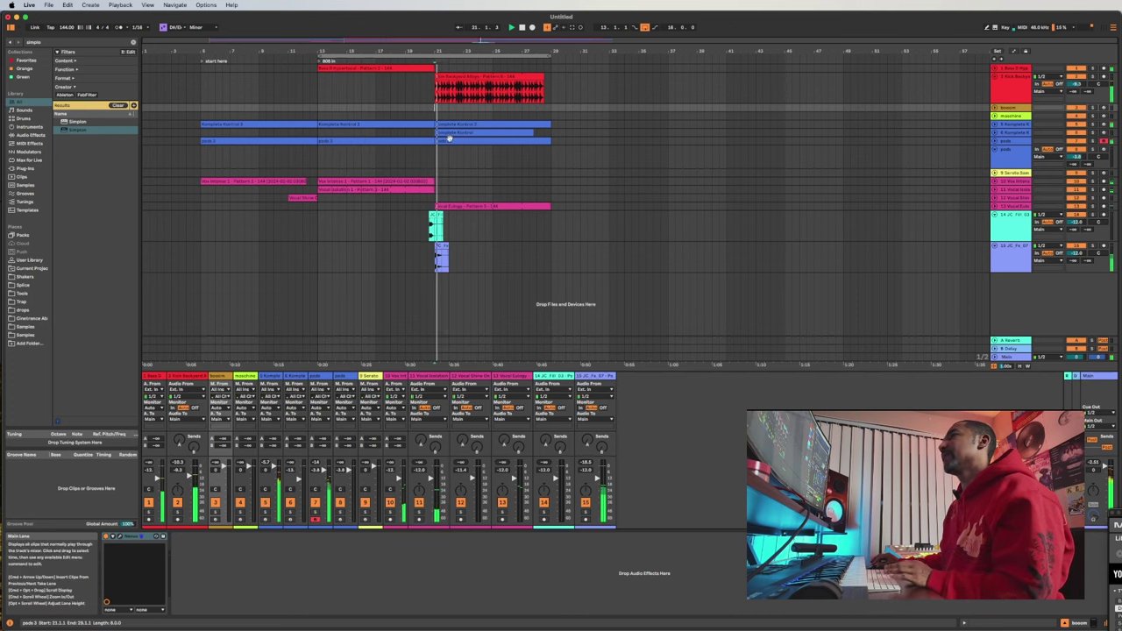
- Move the pads clip from bar 21 to bar 29 and duplicate the bar 21 clip of the first Komplete Kontrol track to bar 29
{"action": "left_click", "coordinate": [455, 142]}
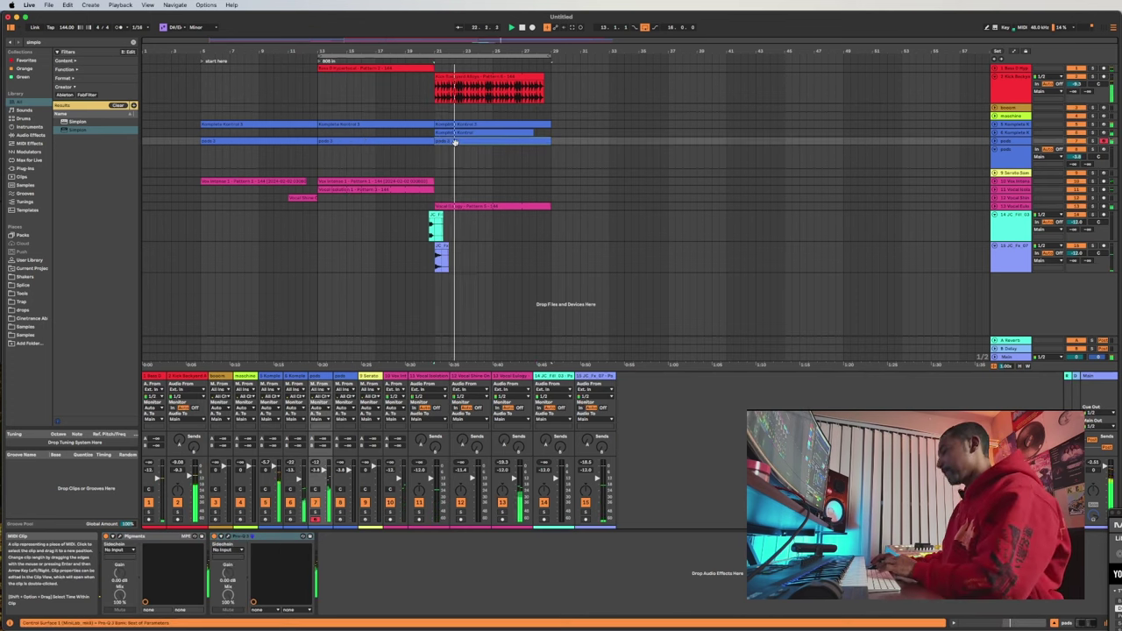
{"action": "left_click_drag", "start_coordinate": [455, 142], "coordinate": [570, 143]}
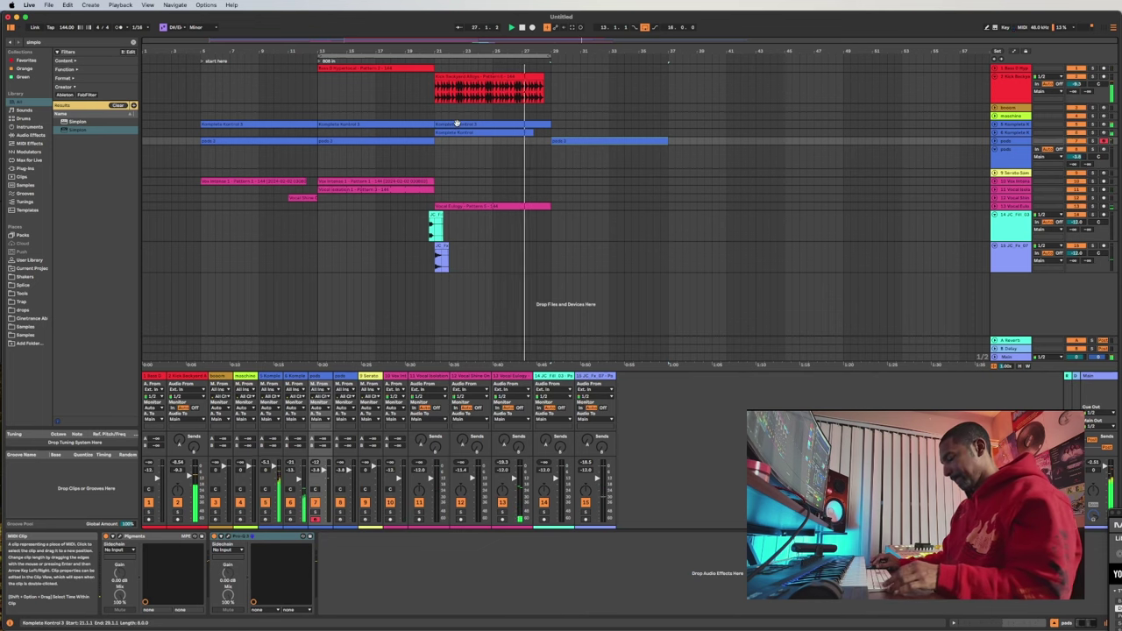
{"action": "left_click", "coordinate": [456, 125]}
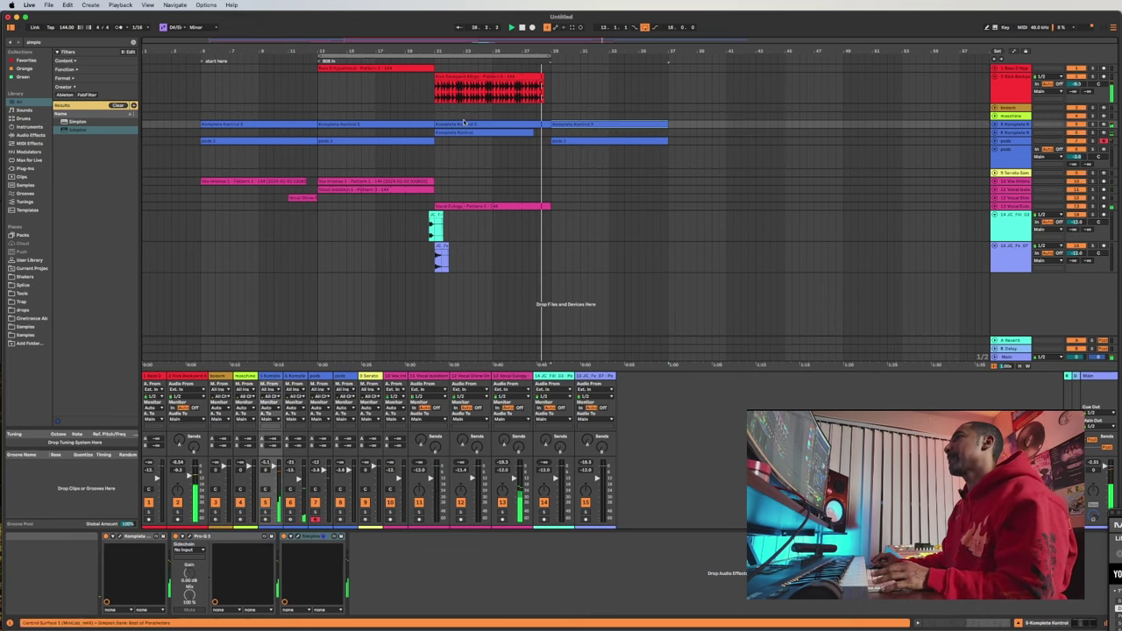
- Copy the Bass D Hyperlocal and Vocal Isolation clips from bar 13 to bar 29, soloing the Vocal Isolation track briefly to check it
{"action": "left_click", "coordinate": [342, 68]}
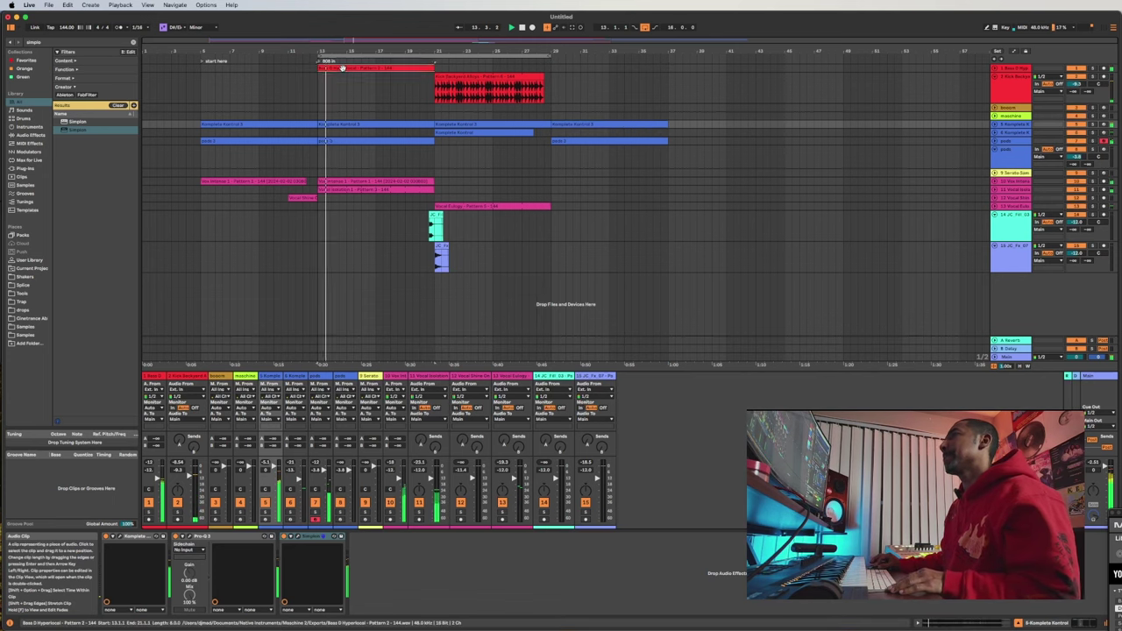
{"action": "left_click_drag", "start_coordinate": [342, 68], "coordinate": [576, 65]}
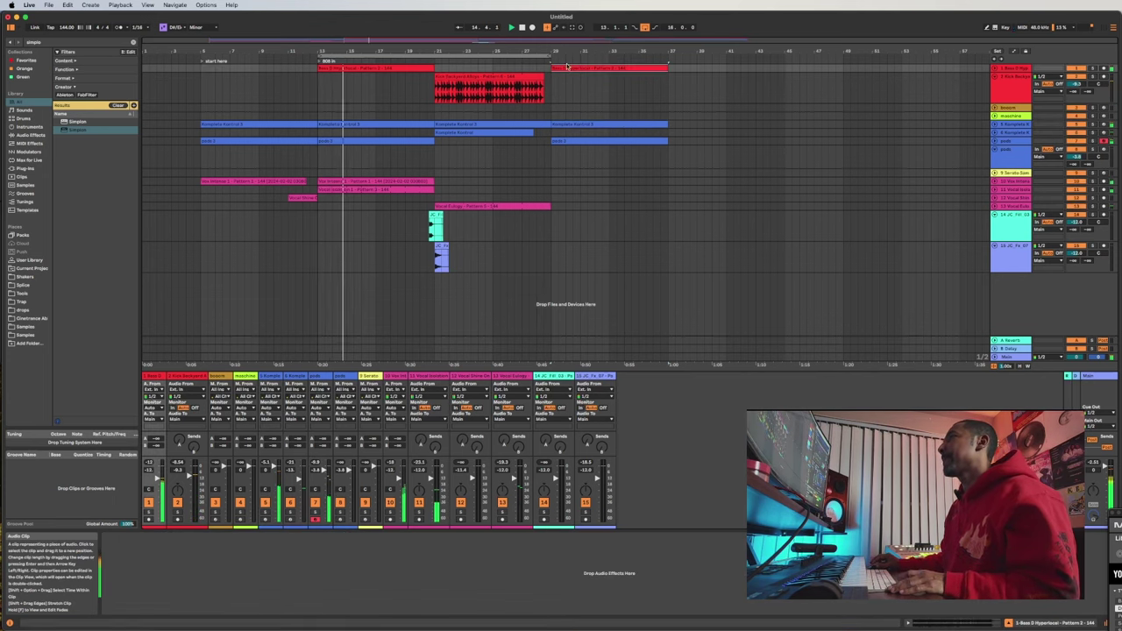
{"action": "left_click", "coordinate": [359, 190]}
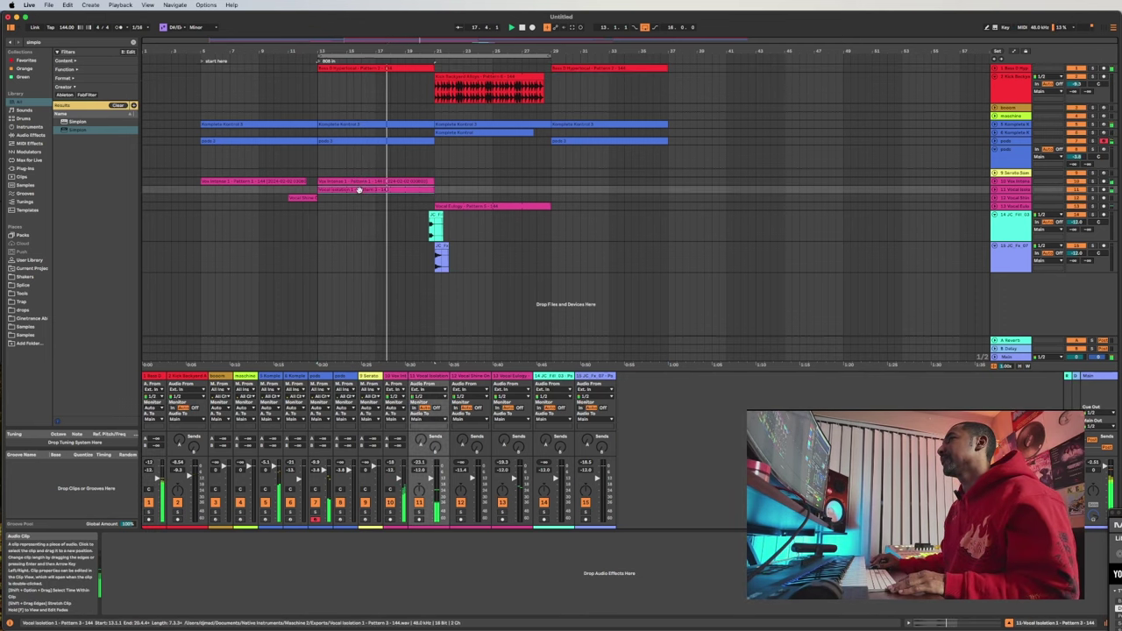
{"action": "left_click", "coordinate": [1093, 190]}
{"action": "left_click", "coordinate": [1093, 189]}
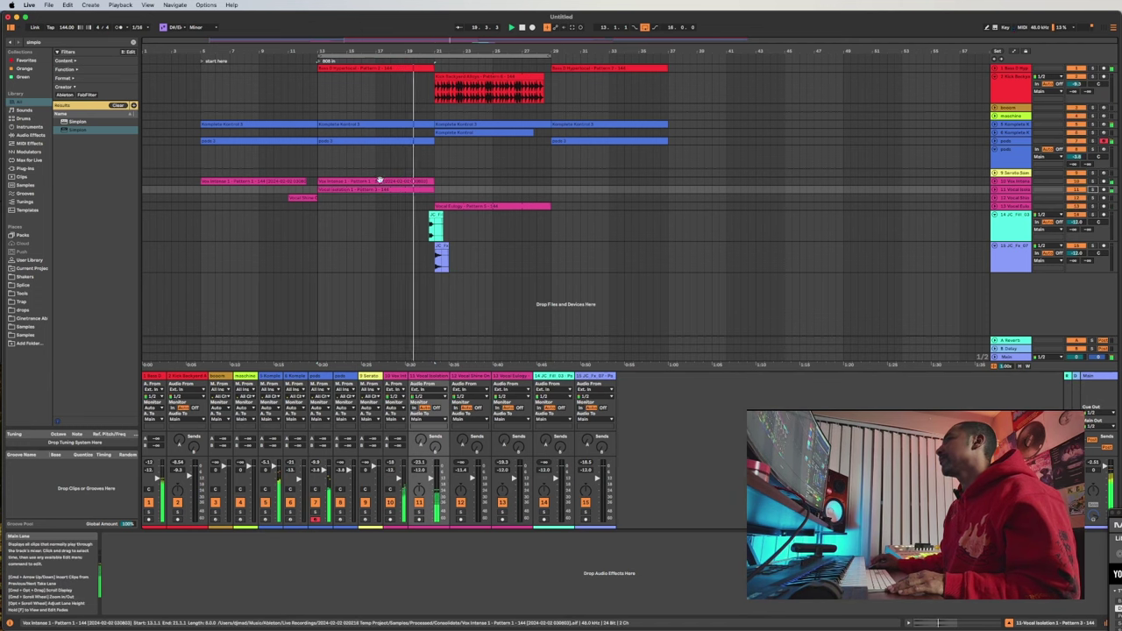
{"action": "left_click_drag", "start_coordinate": [347, 190], "coordinate": [581, 192]}
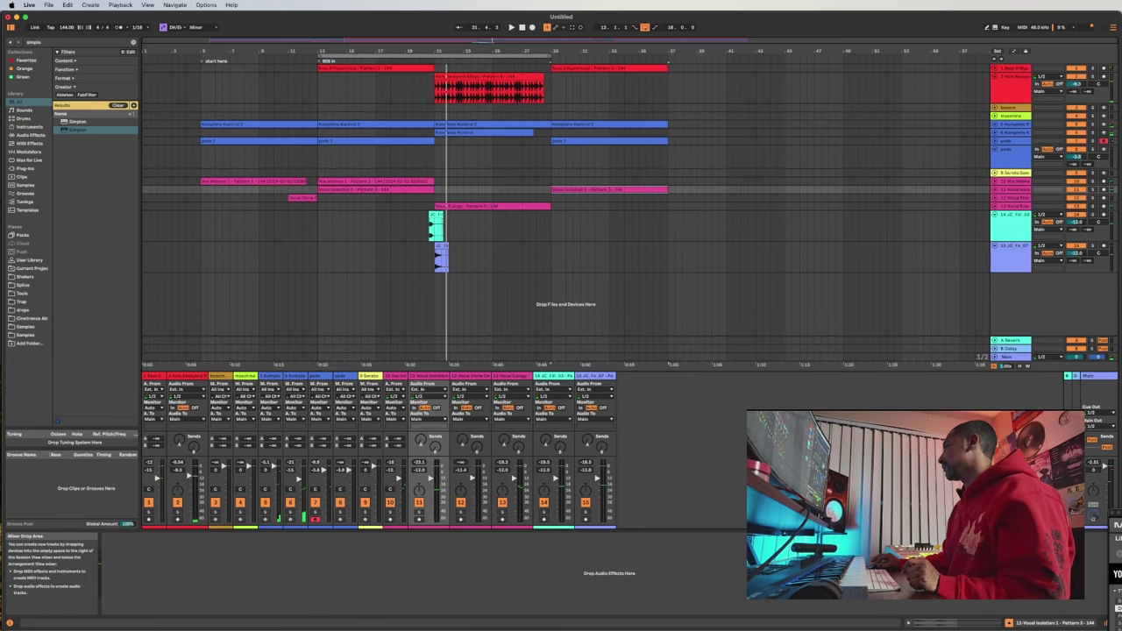
- Bring the Maschine window back into view and create a new group E1 with an empty pattern in Scene 1
{"action": "left_click_drag", "start_coordinate": [1120, 512], "coordinate": [350, 125]}
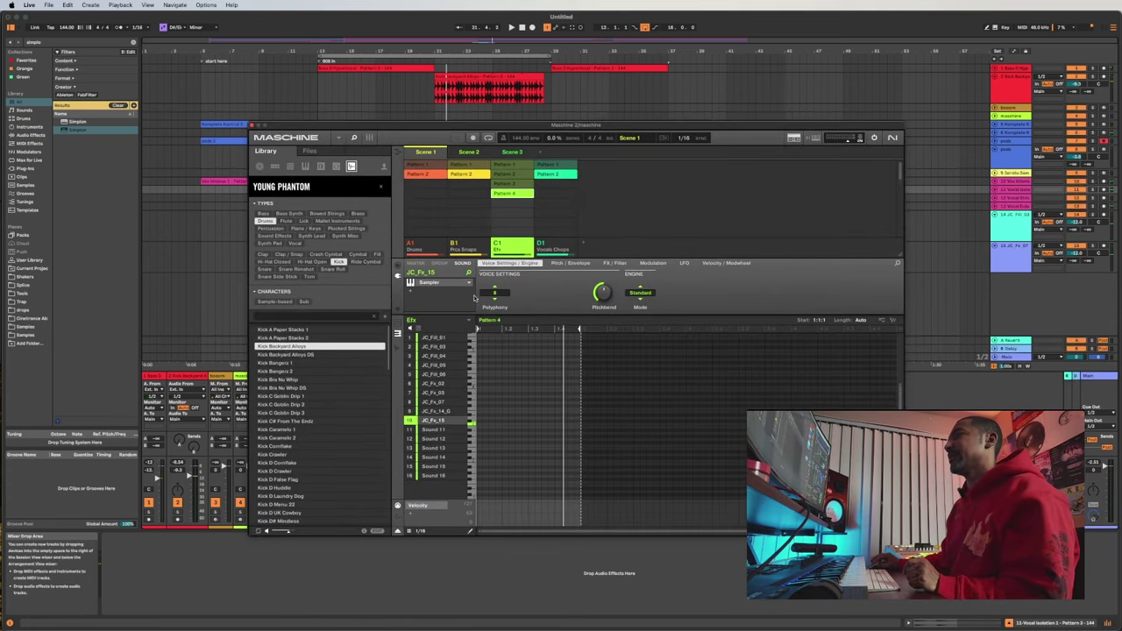
{"action": "left_click", "coordinate": [583, 243]}
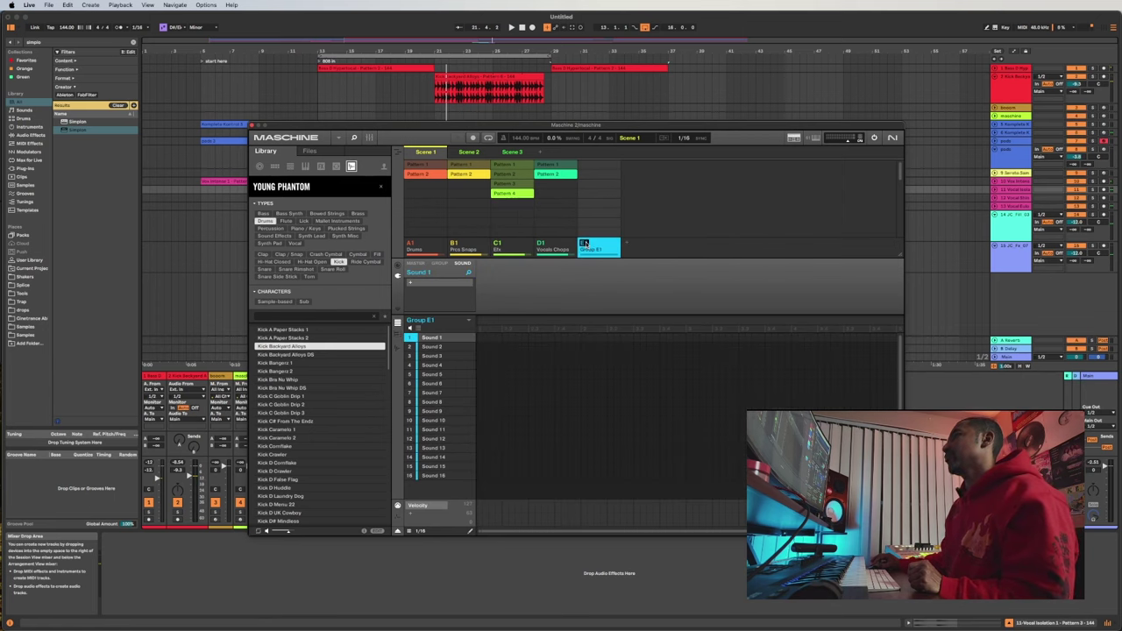
{"action": "left_click", "coordinate": [593, 166]}
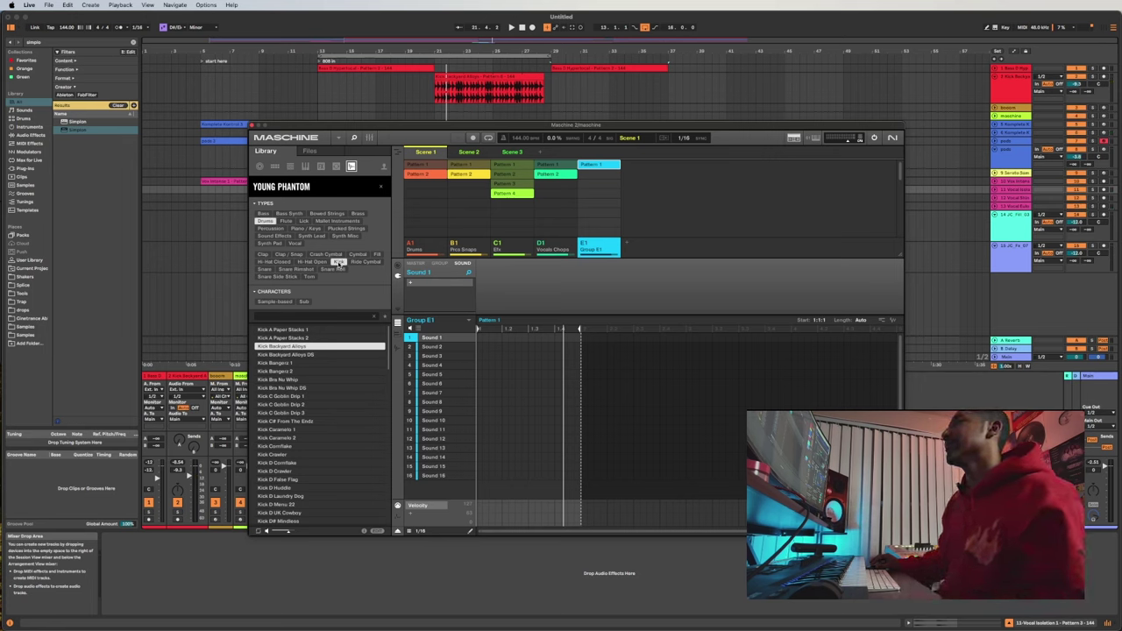
- Switch the Young Phantom drum filter from Kick to Hi-Hat Closed and audition the samples from ClosedHH Bangerz 1 to ClosedHH Bra Nu Whip DS
{"action": "left_click", "coordinate": [339, 262]}
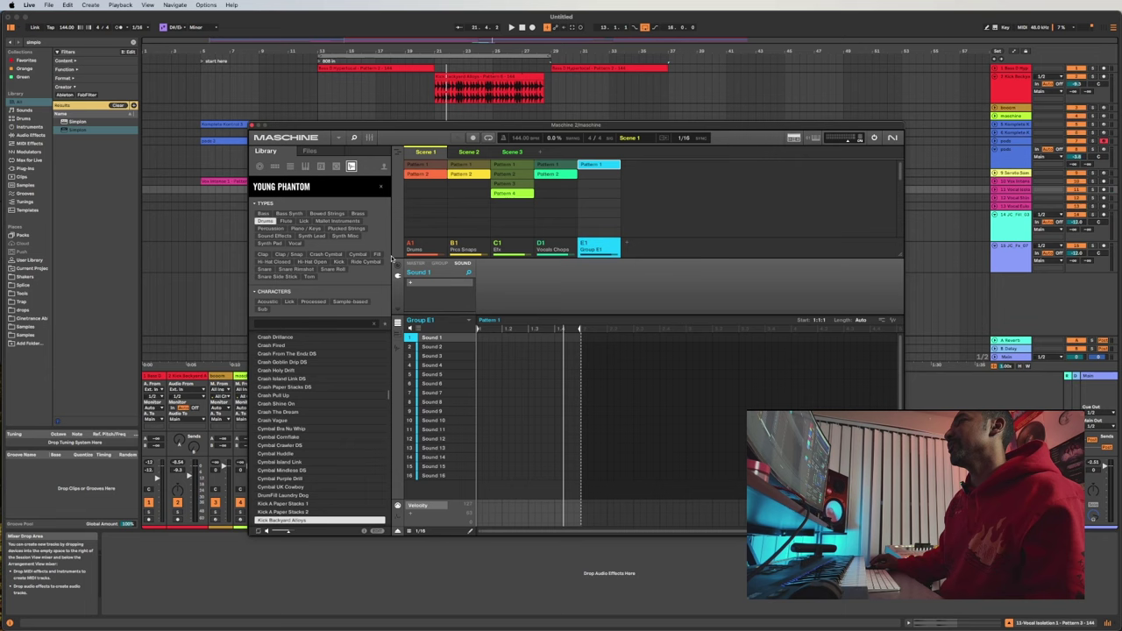
{"action": "left_click", "coordinate": [275, 262]}
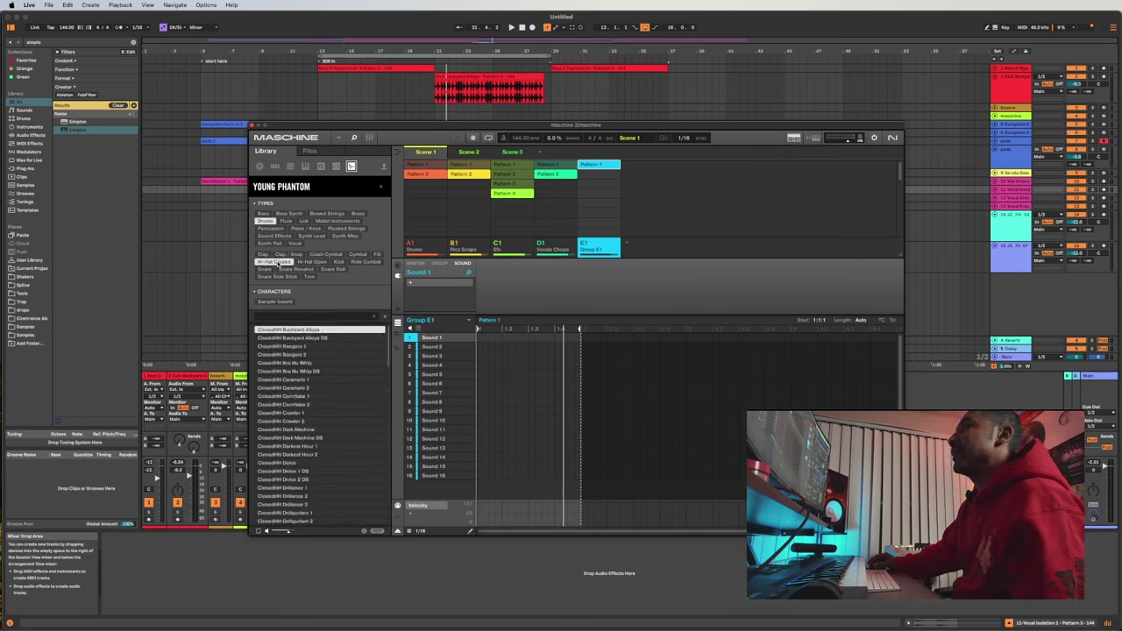
{"action": "left_click", "coordinate": [327, 356]}
{"action": "left_click", "coordinate": [301, 348]}
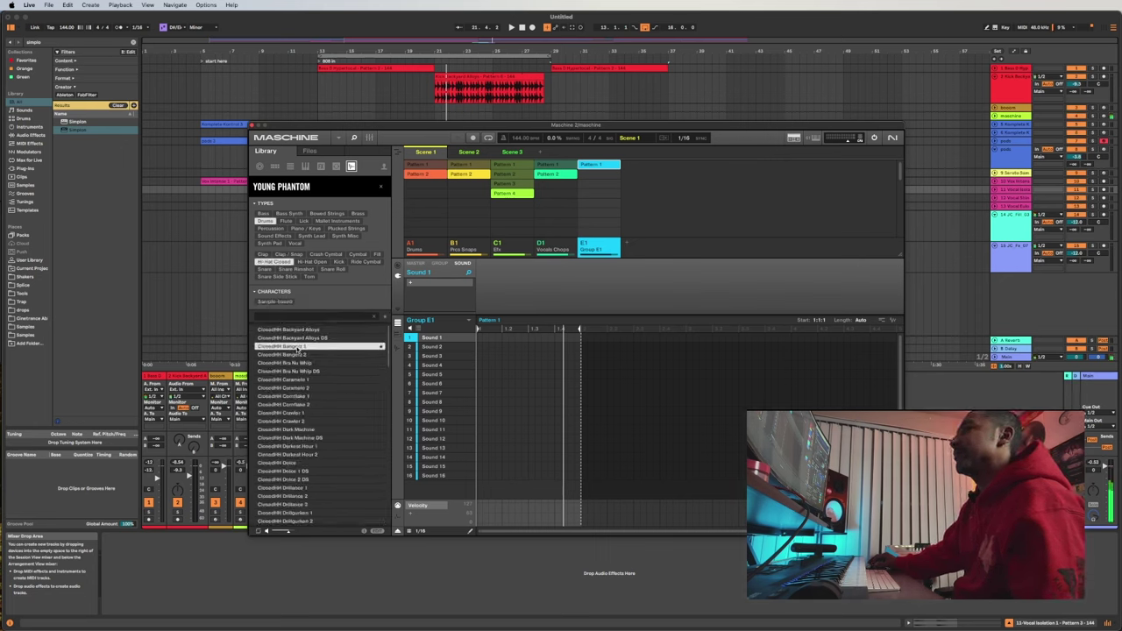
{"action": "key", "text": "Down"}
{"action": "key", "text": "Down"}
{"action": "key", "text": "Down"}
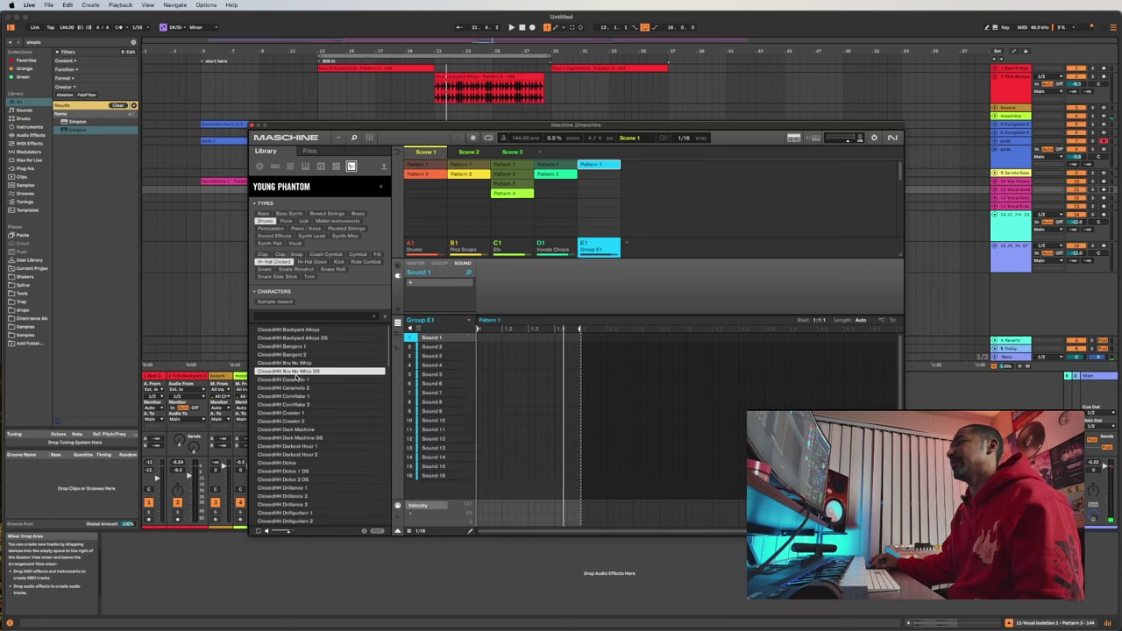
- Load ClosedHH Bra Nu Whip DS into Sound 1 of Group E1 and fill two bars of Pattern 1 with 1/16 hits
{"action": "double_click", "coordinate": [295, 372]}
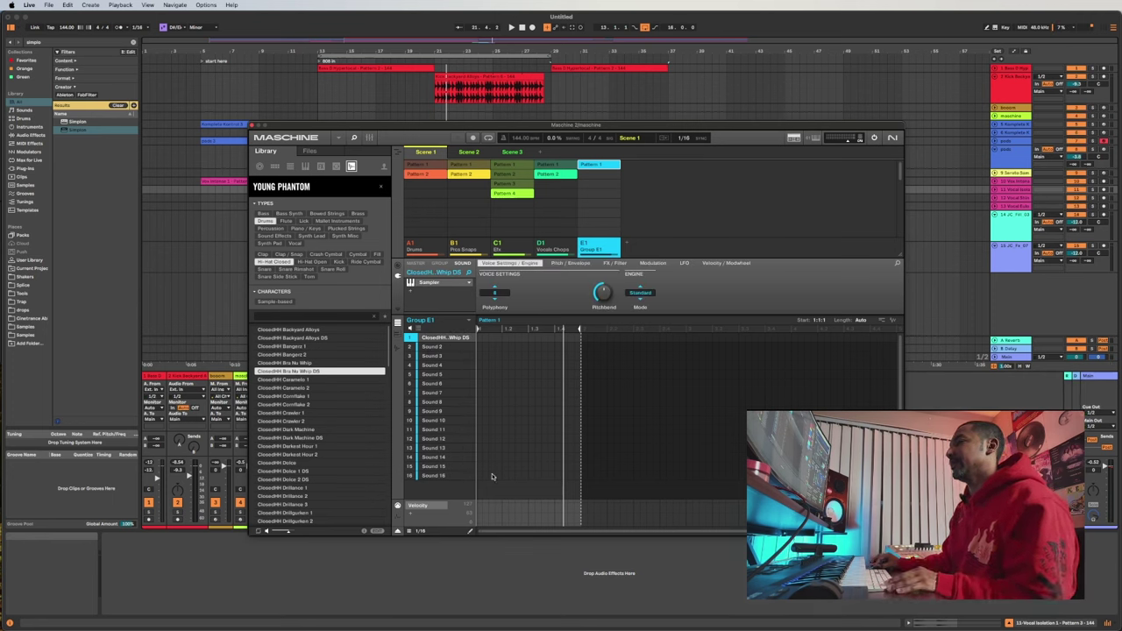
{"action": "left_click_drag", "start_coordinate": [482, 336], "coordinate": [657, 335]}
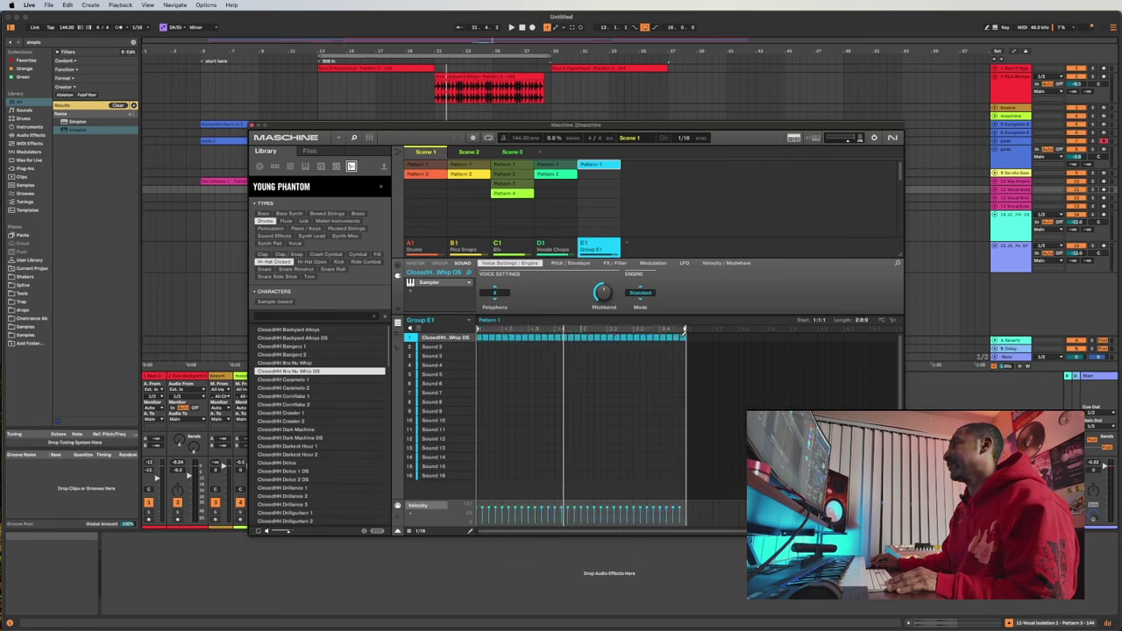
{"action": "key", "text": "space"}
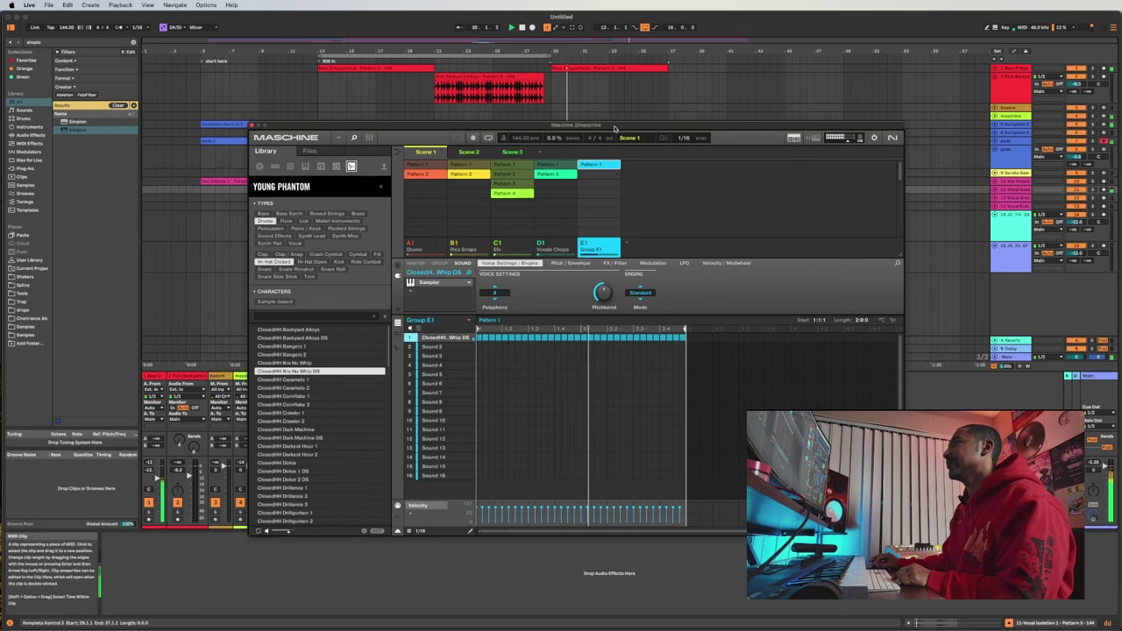
- Show the closed hi-hat pattern in the piano roll and move all of its notes up in pitch
{"action": "left_click_drag", "start_coordinate": [615, 129], "coordinate": [737, 164]}
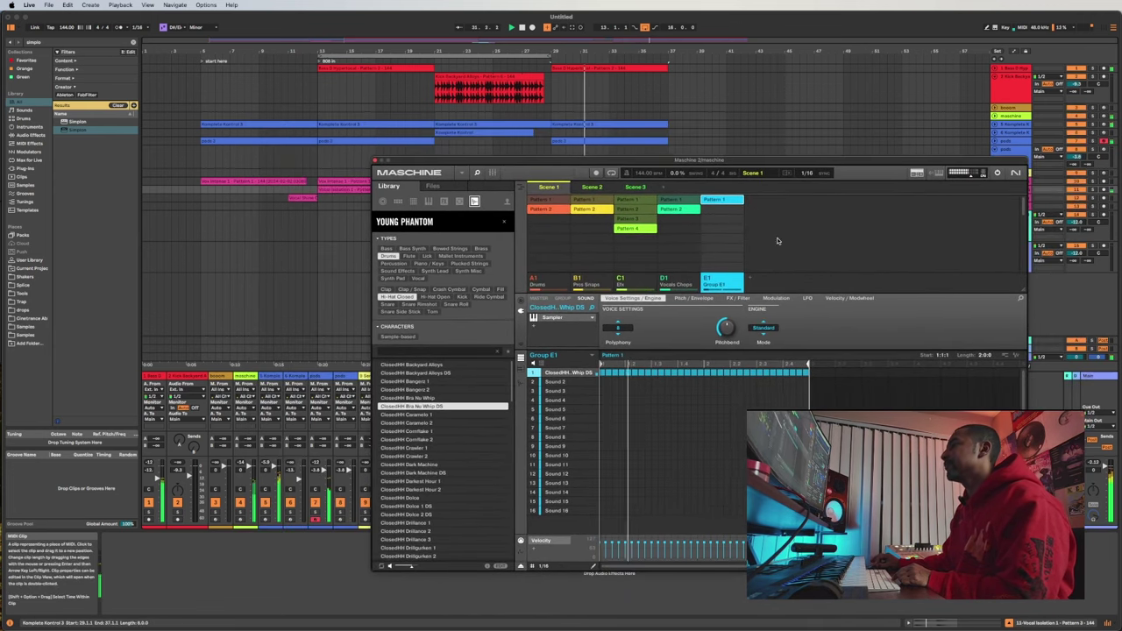
{"action": "left_click", "coordinate": [519, 368]}
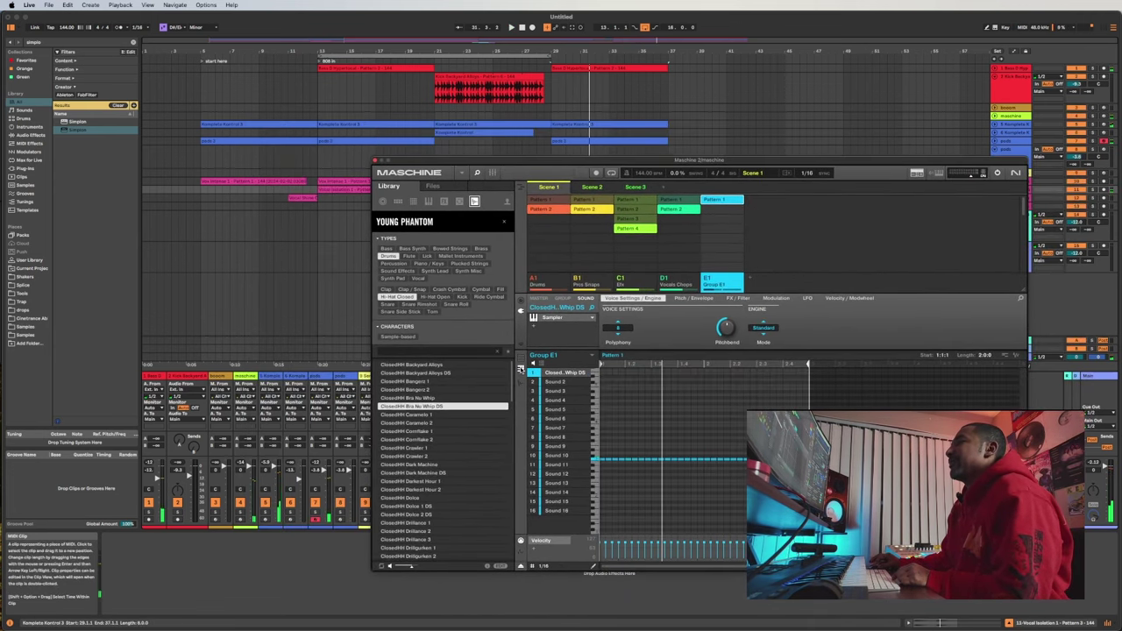
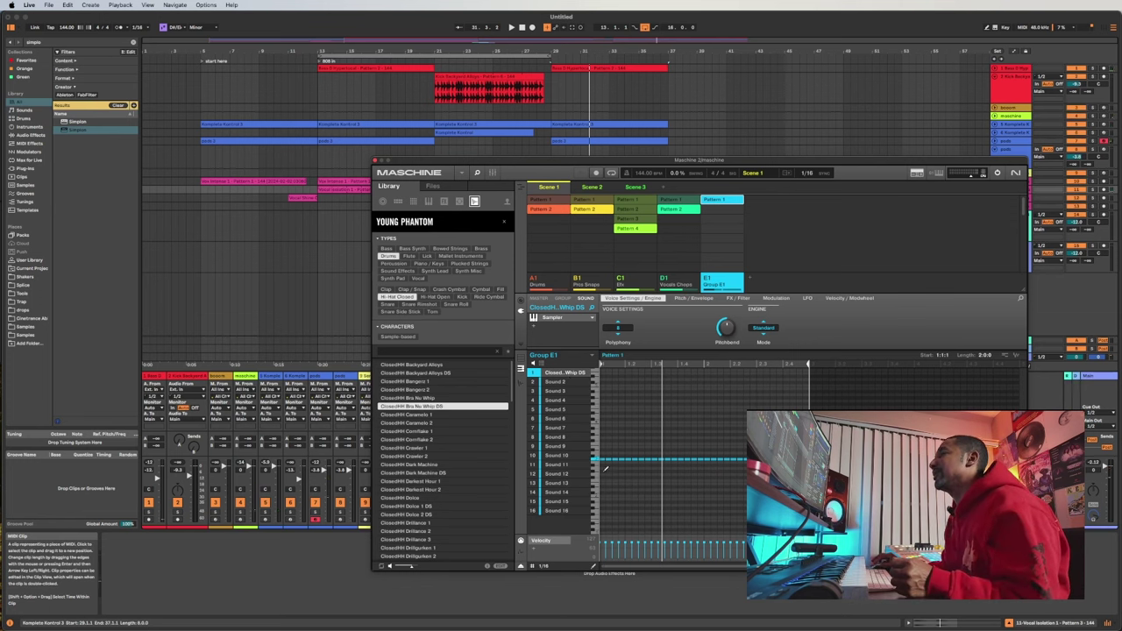
{"action": "left_click_drag", "start_coordinate": [811, 447], "coordinate": [602, 453]}
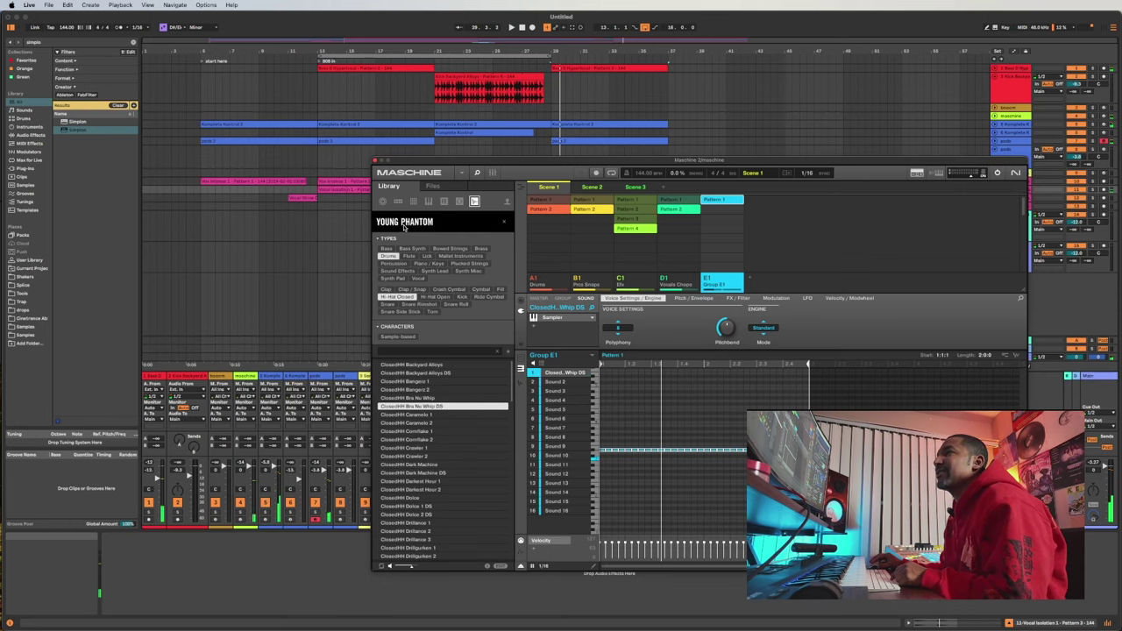
- Uncover the DigiCheck meters behind the Live window and examine the mix's frequency spectrum during playback
{"action": "left_click_drag", "start_coordinate": [97, 19], "coordinate": [331, 19]}
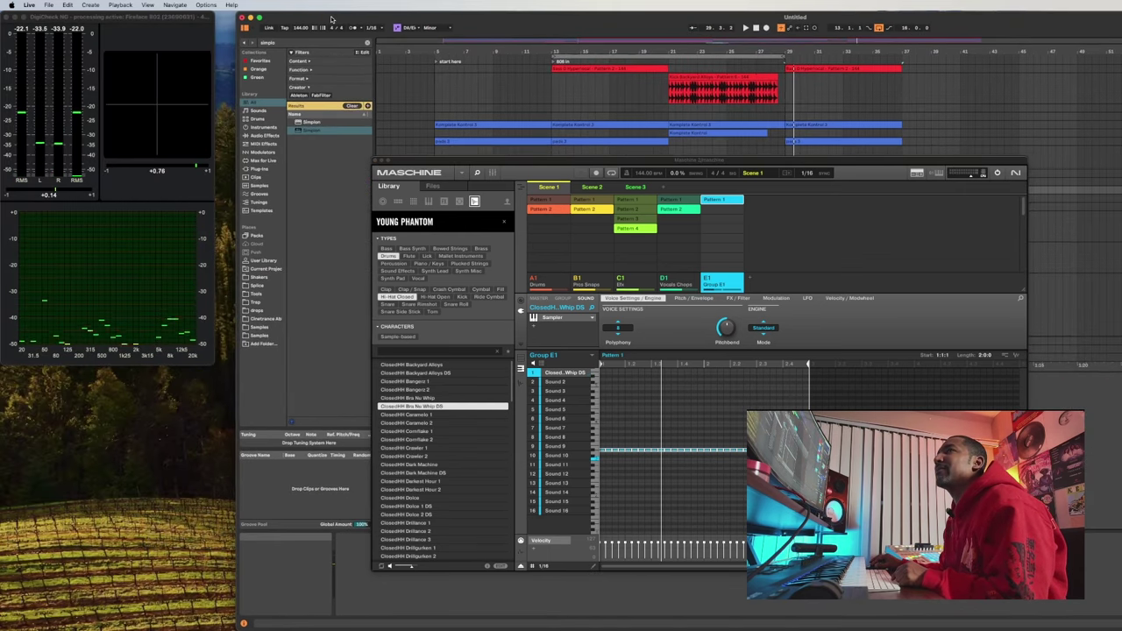
{"action": "key", "text": "space"}
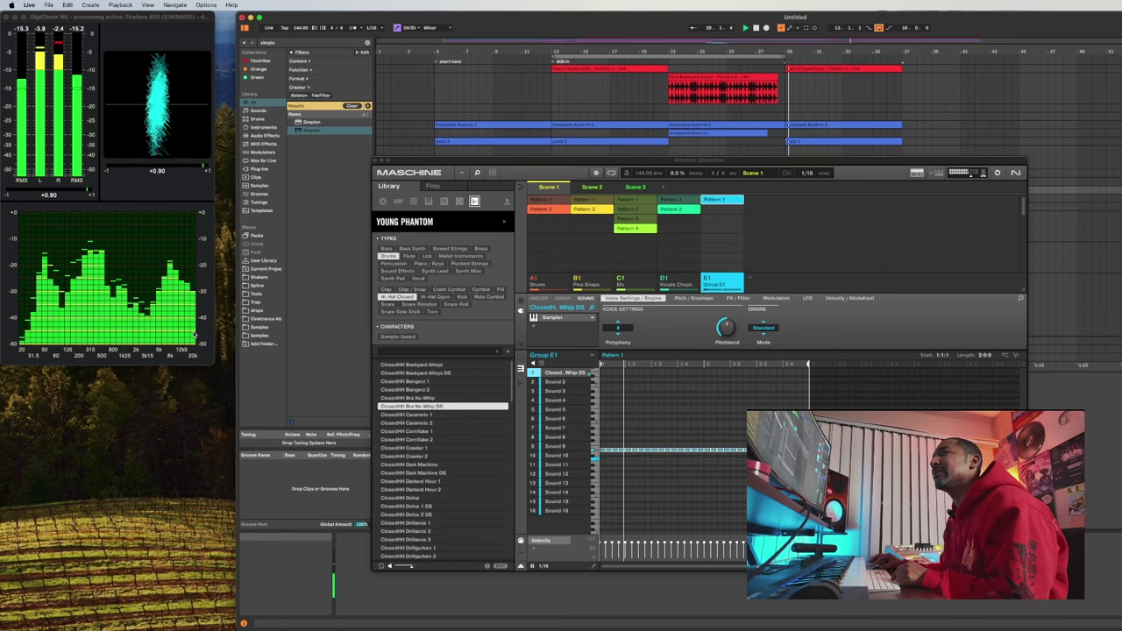
{"action": "key", "text": "space"}
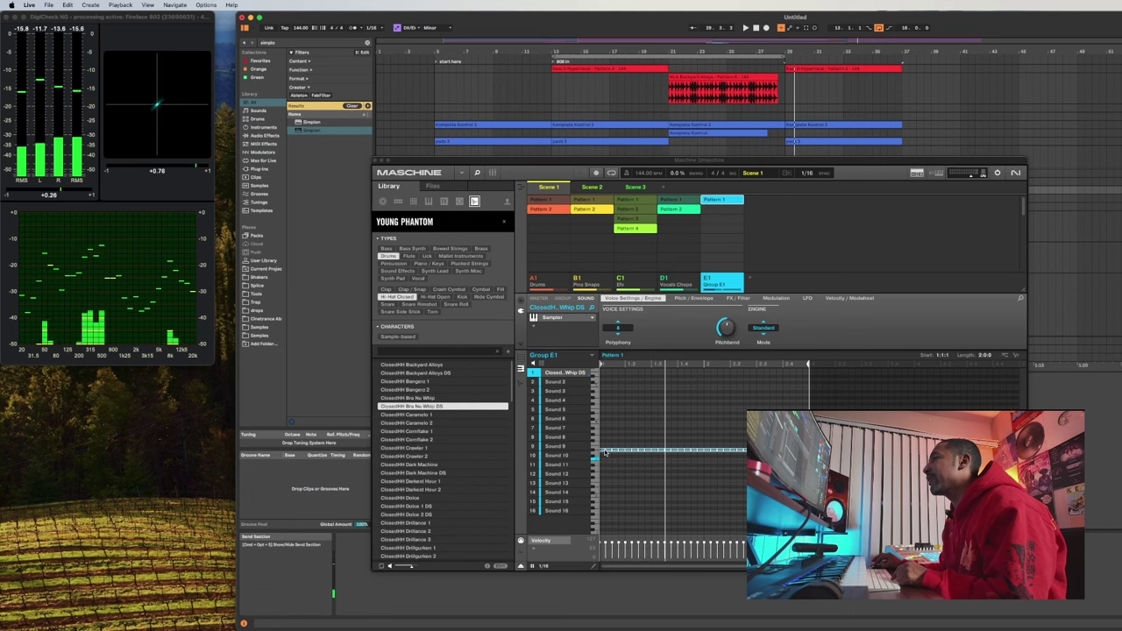
- Transpose the hi-hat notes further up in the piano roll, fine-tuning their pitch against the playing beat
{"action": "left_click", "coordinate": [603, 452]}
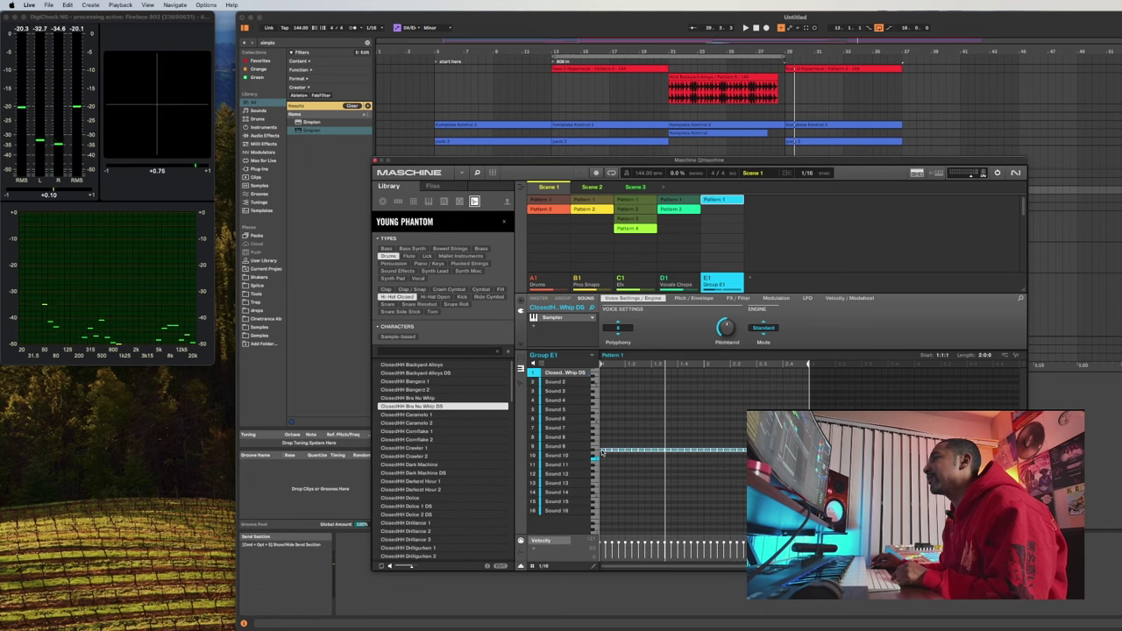
{"action": "left_click_drag", "start_coordinate": [602, 451], "coordinate": [602, 438]}
{"action": "key", "text": "space"}
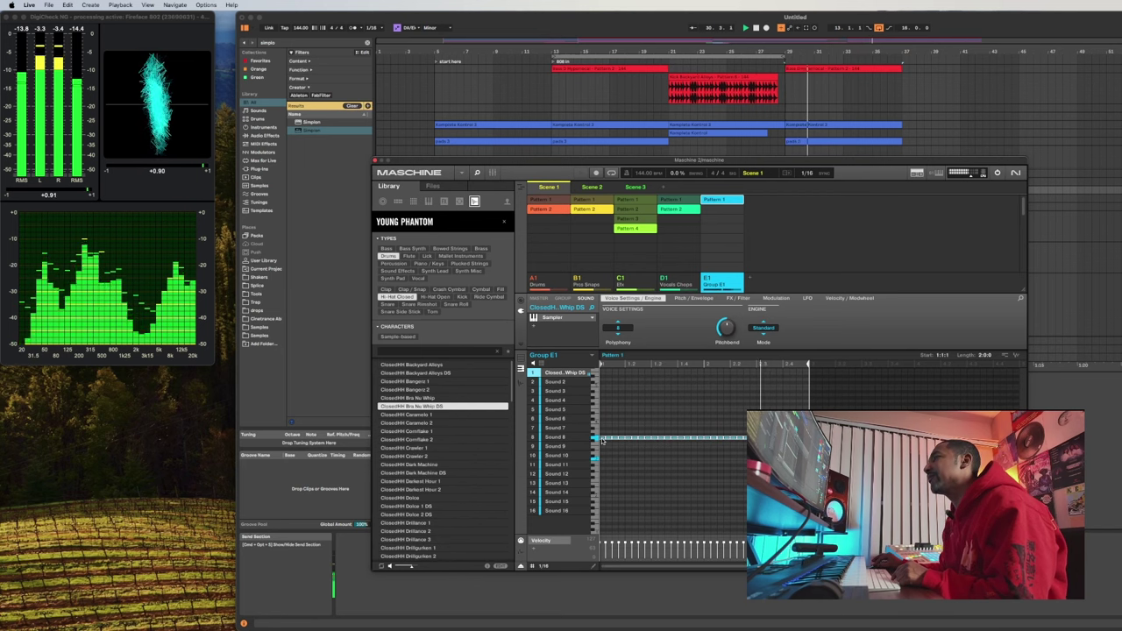
{"action": "left_click_drag", "start_coordinate": [603, 438], "coordinate": [602, 441]}
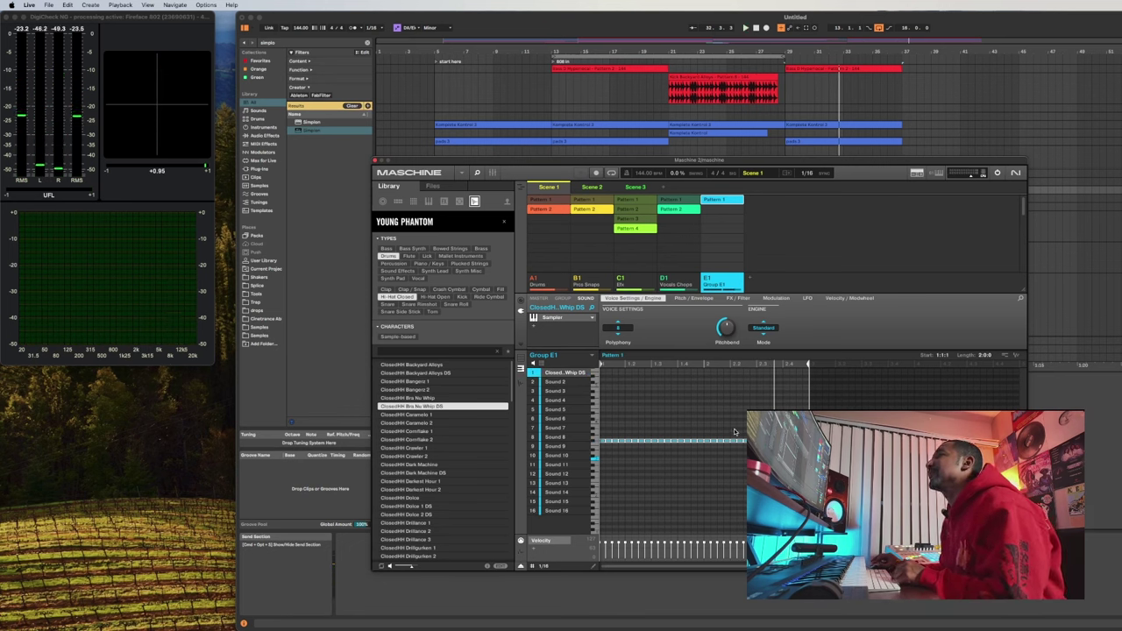
- Export the hi-hat pattern as audio onto a new track at bar 29, then clear the Maschine window away and maximize Live
{"action": "left_click_drag", "start_coordinate": [584, 167], "coordinate": [496, 328]}
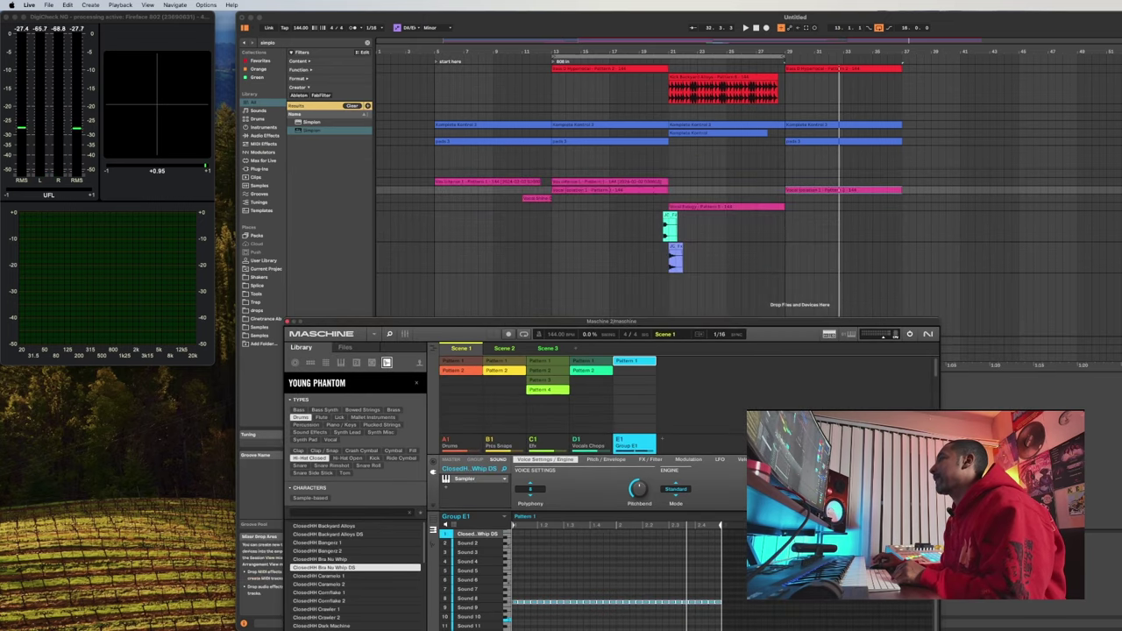
{"action": "left_click", "coordinate": [525, 294]}
{"action": "left_click_drag", "start_coordinate": [812, 320], "coordinate": [796, 291]}
{"action": "left_click", "coordinate": [542, 375]}
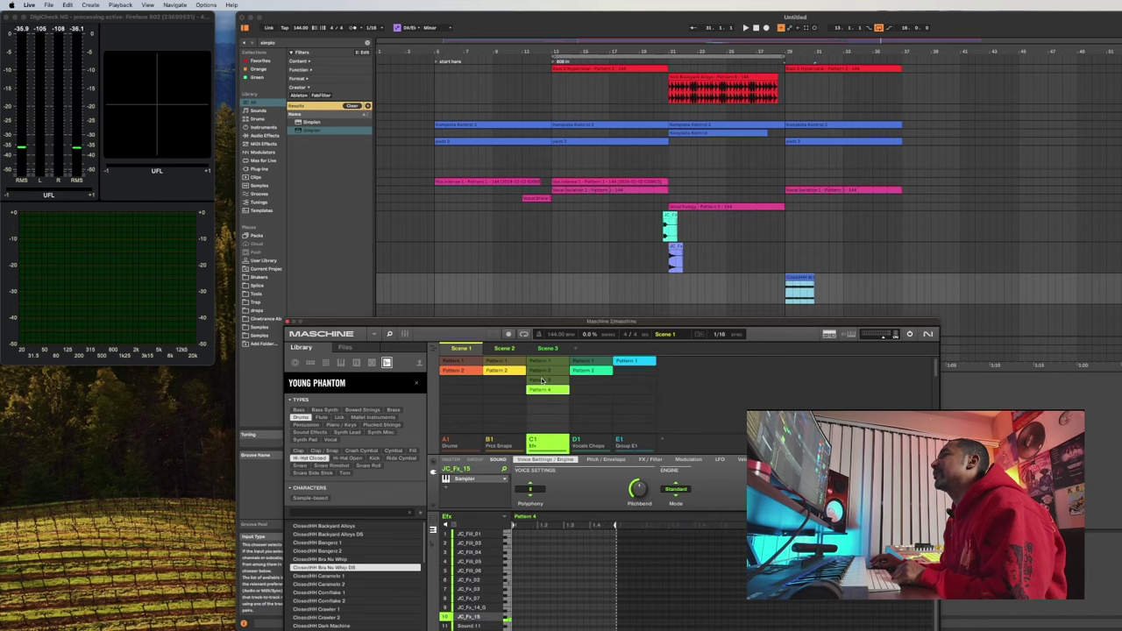
{"action": "left_click_drag", "start_coordinate": [497, 324], "coordinate": [1121, 336]}
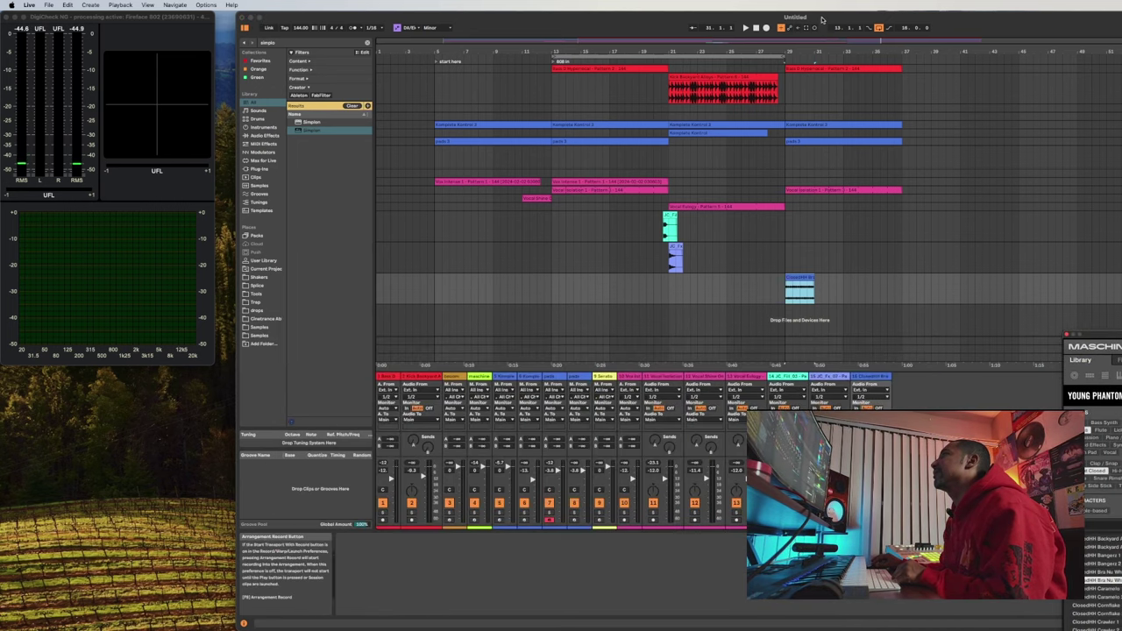
{"action": "double_click", "coordinate": [788, 17]}
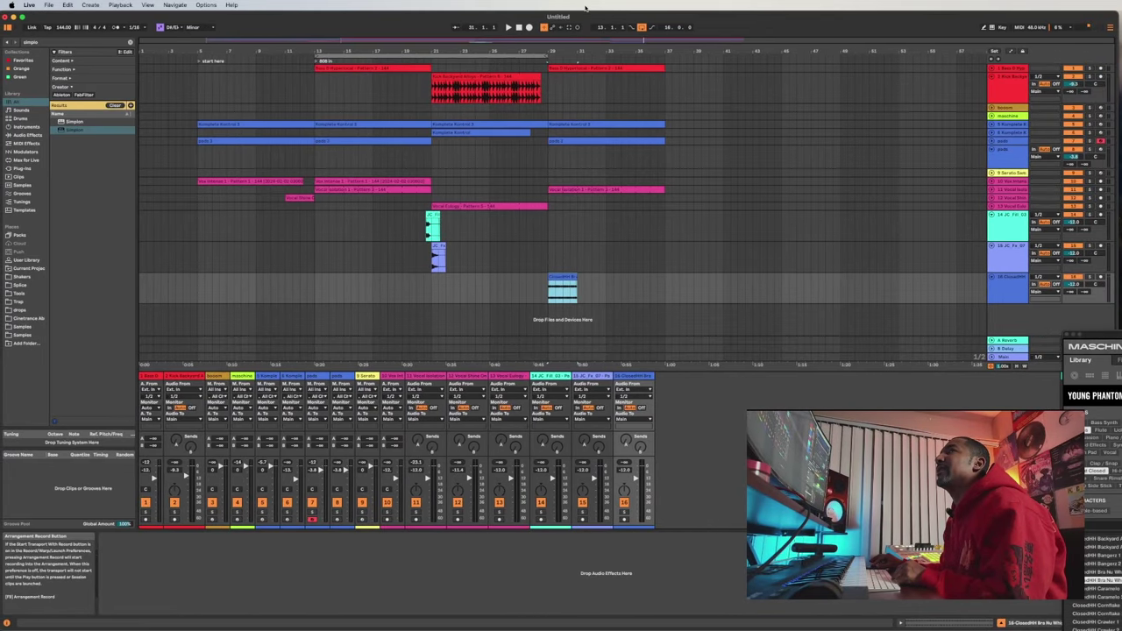
- Play back the new hi-hat audio, color its track yellow and assign the track color to its clip
{"action": "key", "text": "space"}
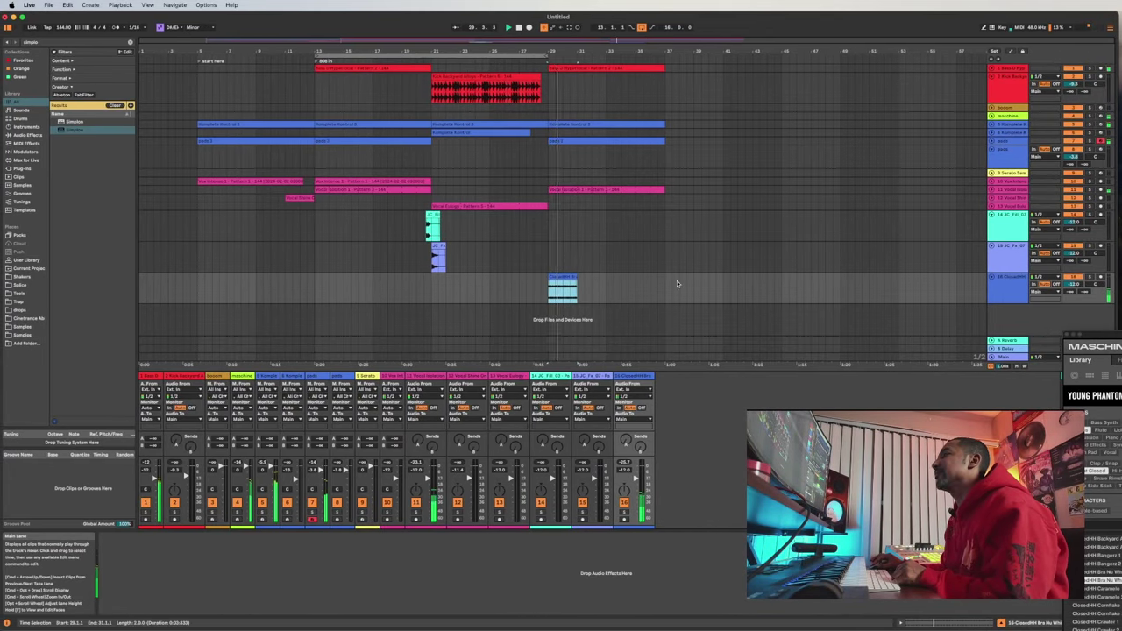
{"action": "right_click", "coordinate": [1005, 285]}
{"action": "left_click", "coordinate": [1035, 463]}
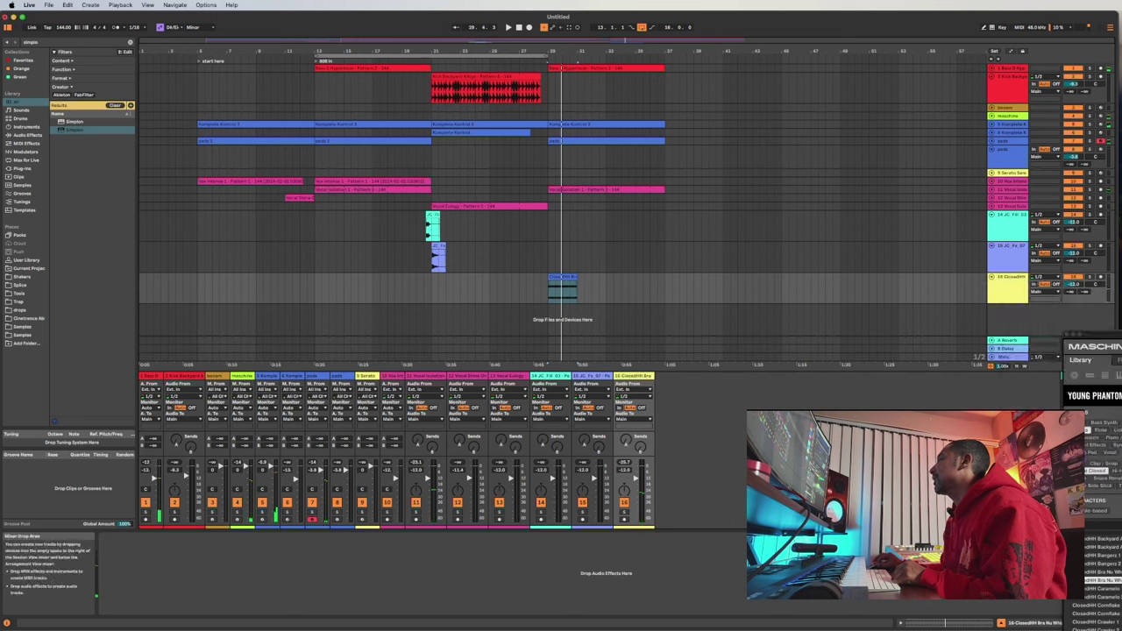
{"action": "right_click", "coordinate": [1007, 293]}
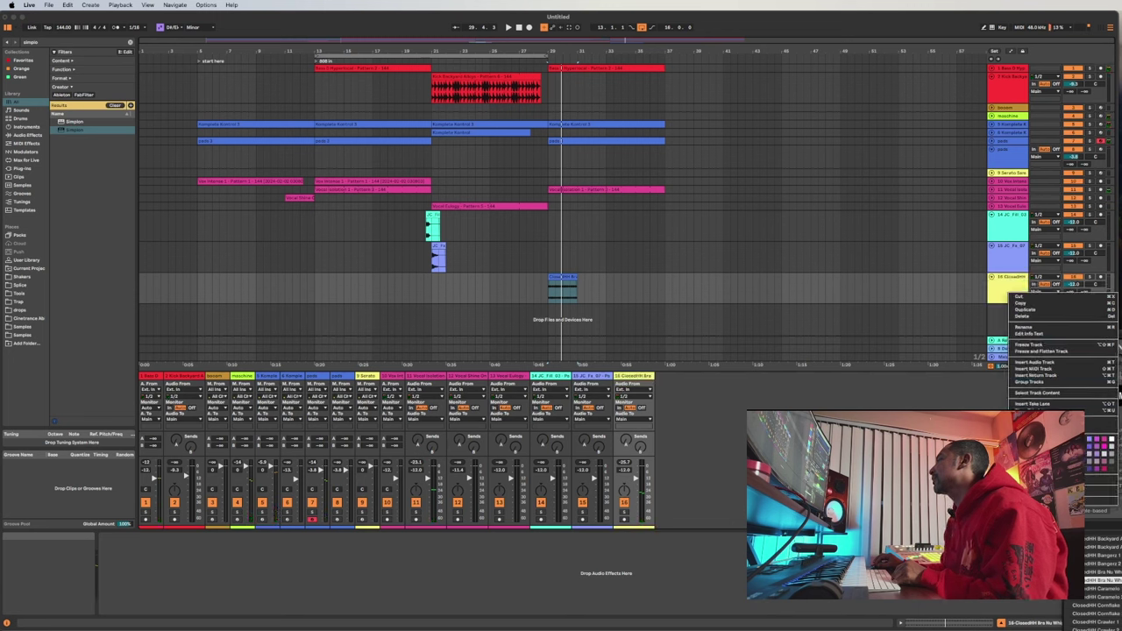
{"action": "left_click", "coordinate": [1051, 479]}
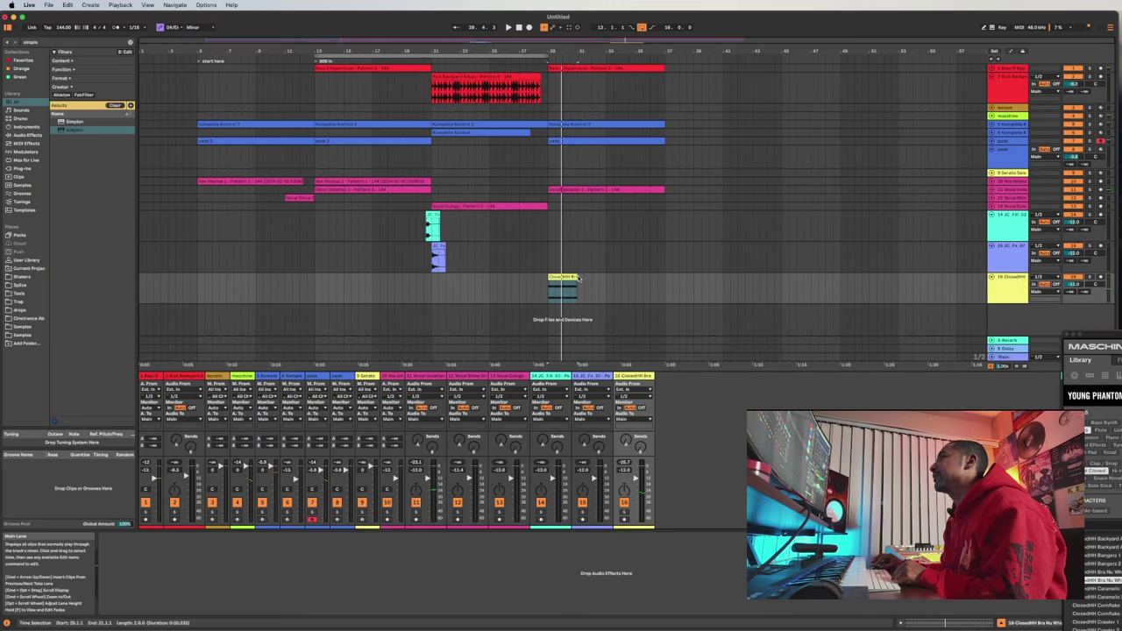
- Extend the hi-hat clip to bar 37 and move its track directly below the Kick Backyard track
{"action": "left_click_drag", "start_coordinate": [577, 278], "coordinate": [664, 278]}
{"action": "left_click_drag", "start_coordinate": [1020, 289], "coordinate": [1019, 103]}
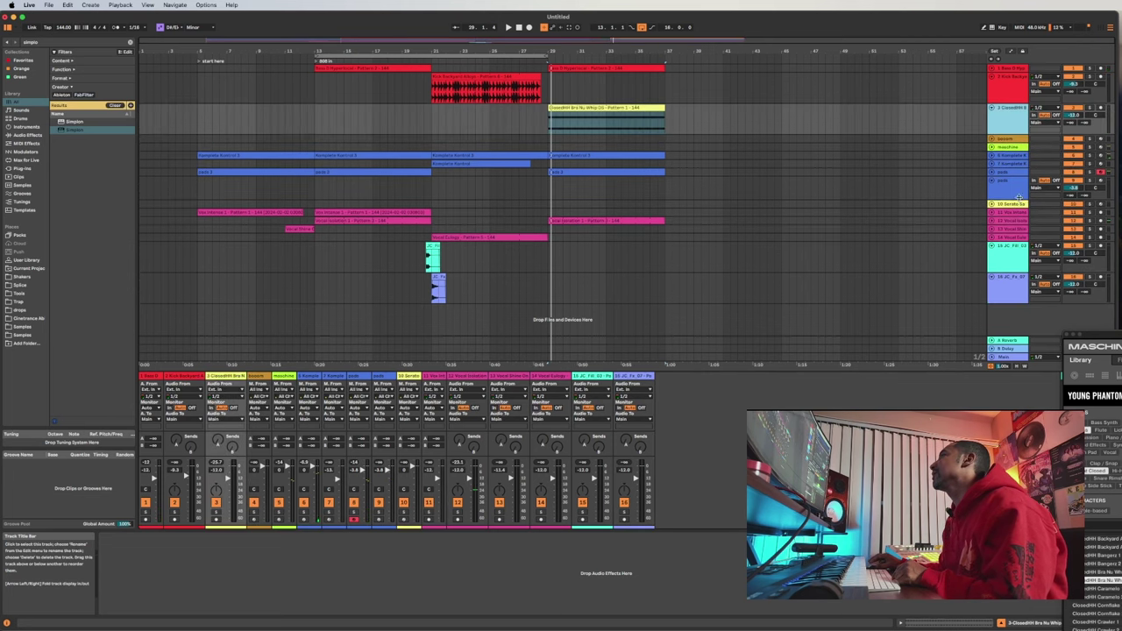
- Select the track with the Nexus instrument below the hi-hats and play the arrangement from bar 29
{"action": "left_click", "coordinate": [1009, 147]}
{"action": "left_click", "coordinate": [1009, 140]}
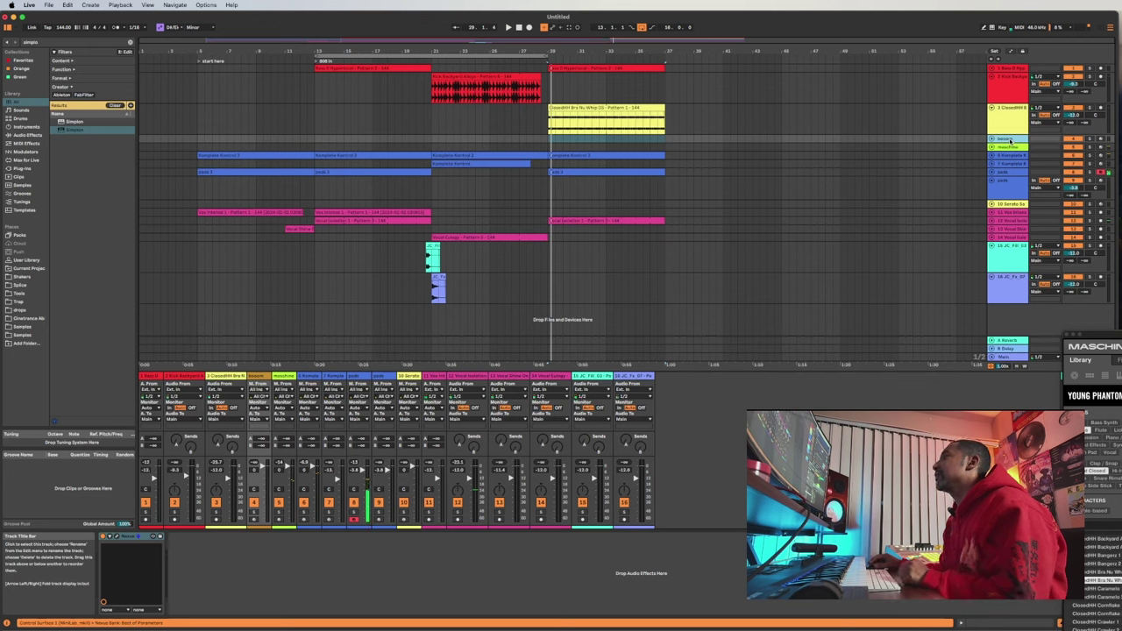
{"action": "double_click", "coordinate": [1009, 140]}
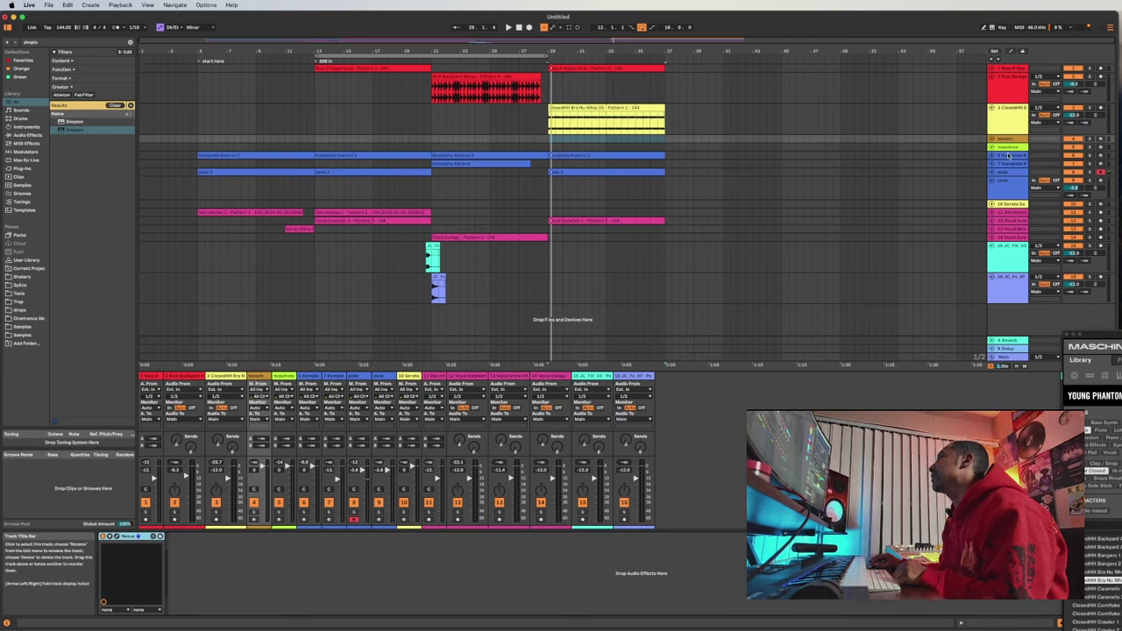
{"action": "key", "text": "space"}
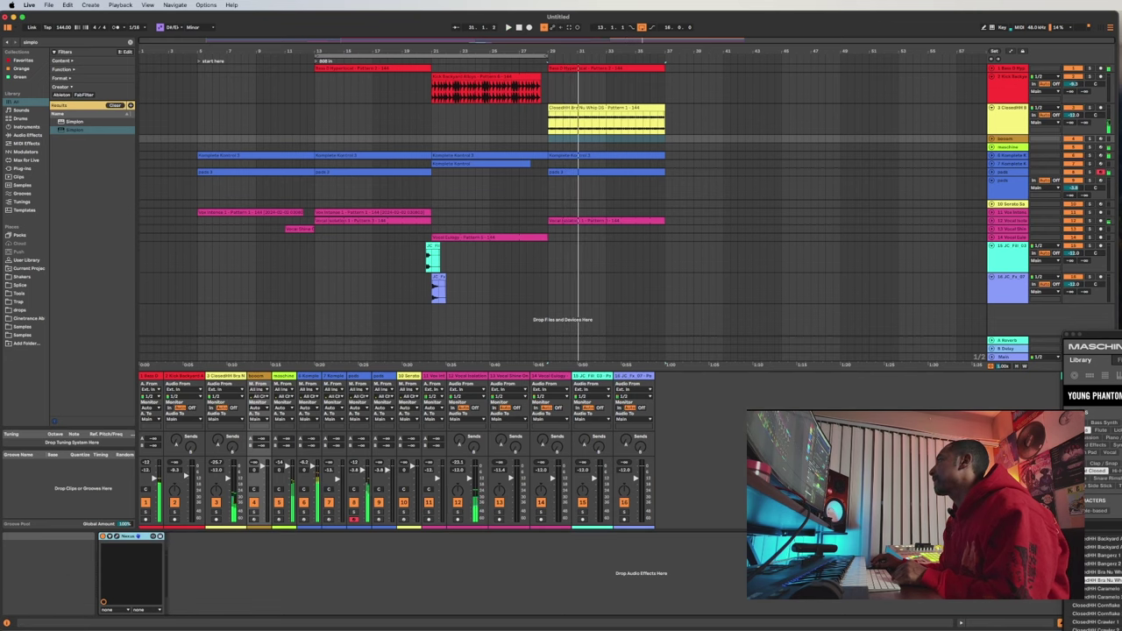
- Bring Maschine back, clear the drum type filter, search the Young Phantom library for "snap" and audition the samples, settling on Snap Isolation
{"action": "left_click_drag", "start_coordinate": [1120, 333], "coordinate": [608, 149]}
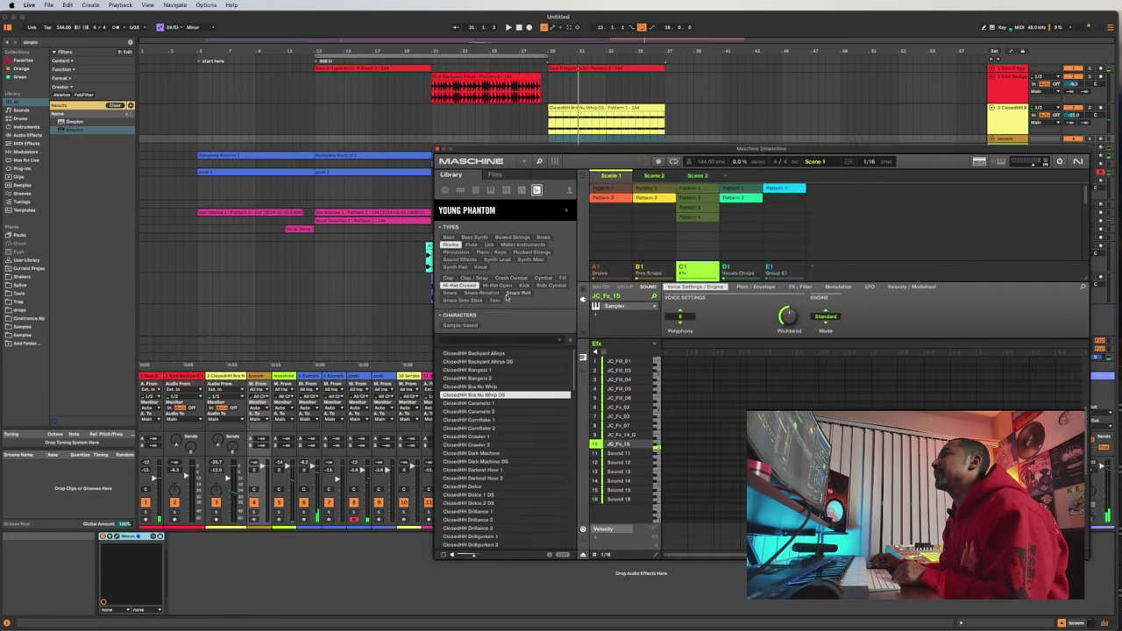
{"action": "left_click", "coordinate": [470, 286]}
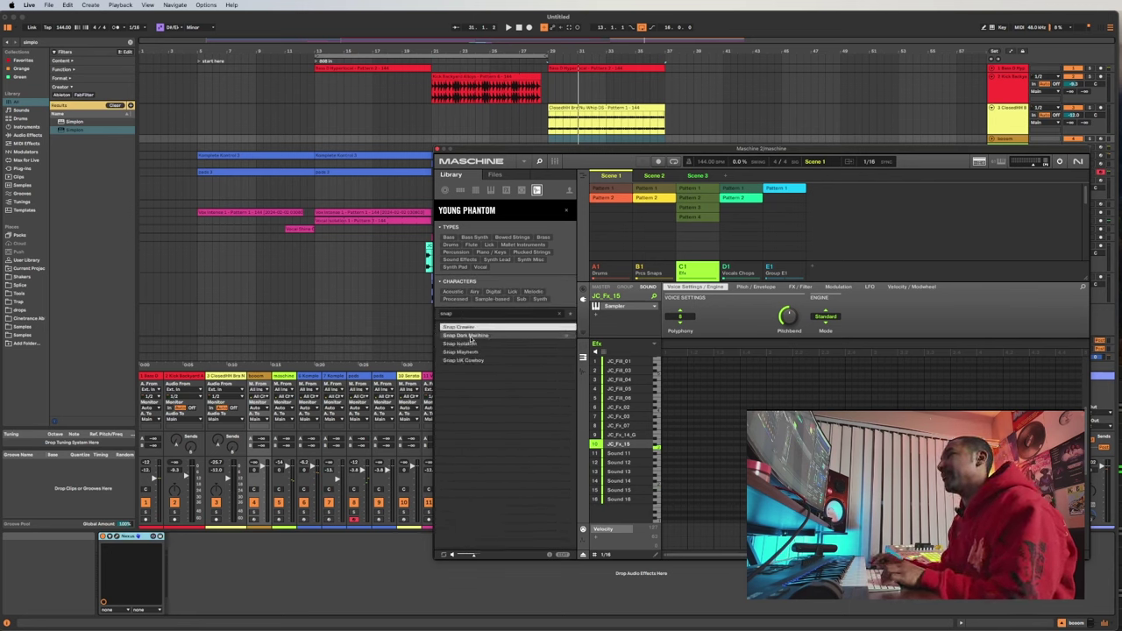
{"action": "left_click", "coordinate": [465, 328]}
{"action": "left_click", "coordinate": [466, 335]}
{"action": "left_click", "coordinate": [467, 344]}
{"action": "left_click", "coordinate": [466, 352]}
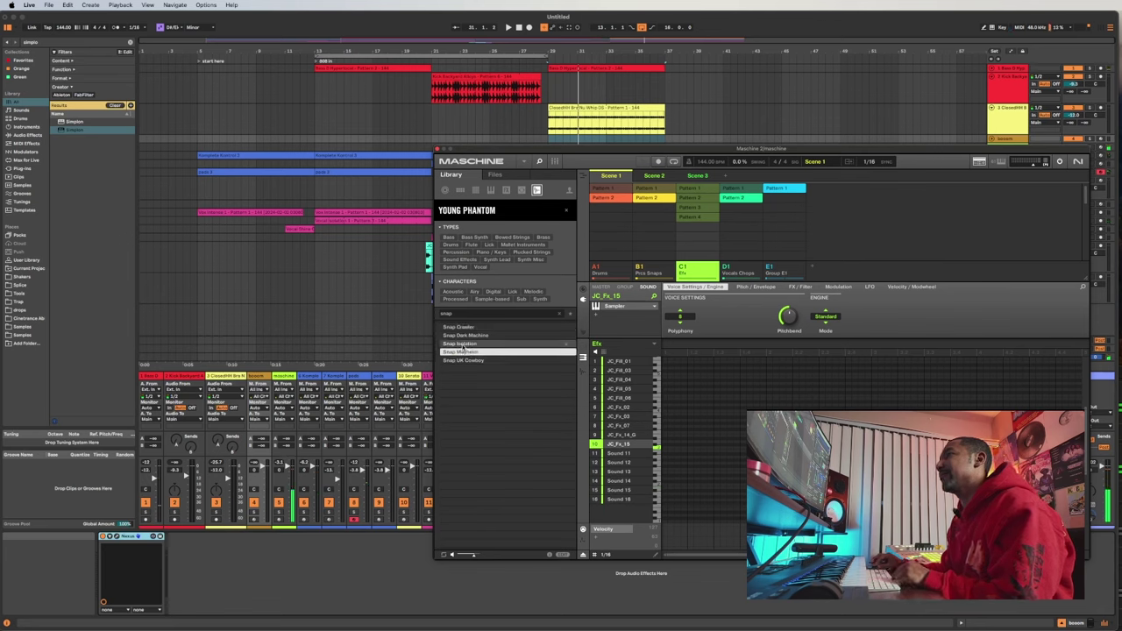
{"action": "left_click", "coordinate": [465, 344]}
{"action": "left_click", "coordinate": [465, 360]}
{"action": "left_click", "coordinate": [463, 345]}
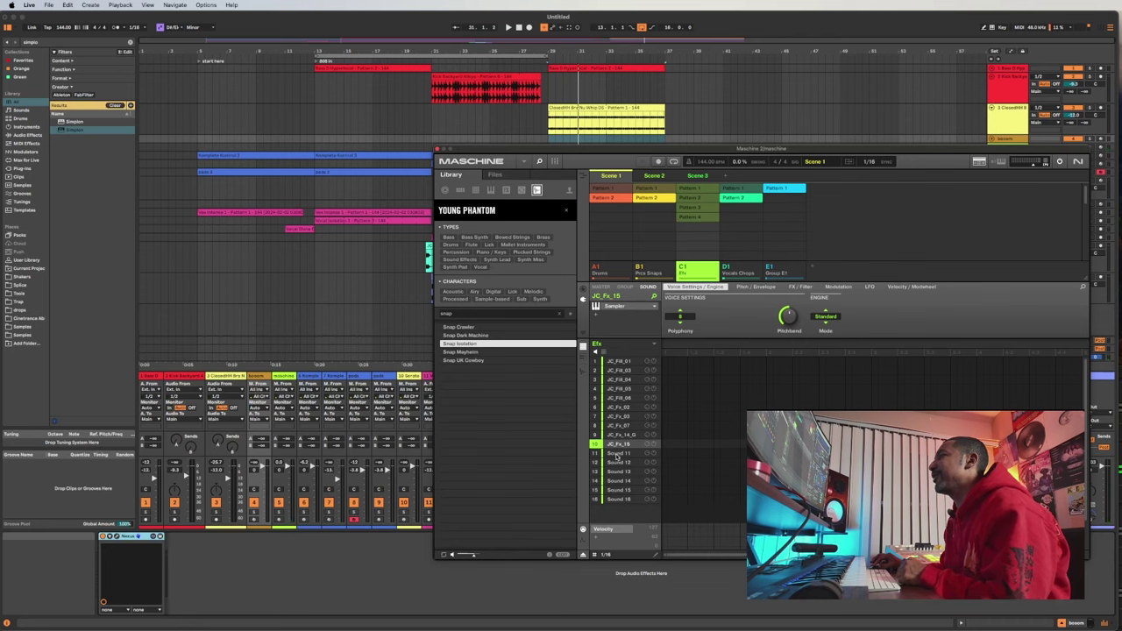
- Create Pattern 2 in Group E1 and load Snap Isolation into Sound 2
{"action": "left_click", "coordinate": [785, 189]}
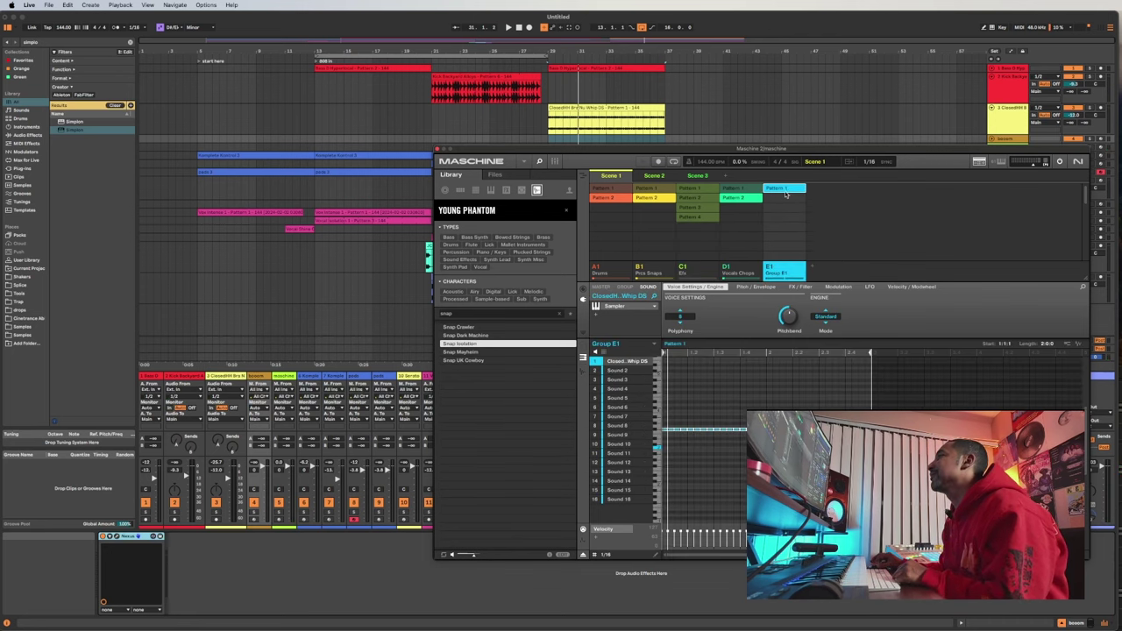
{"action": "left_click", "coordinate": [784, 198]}
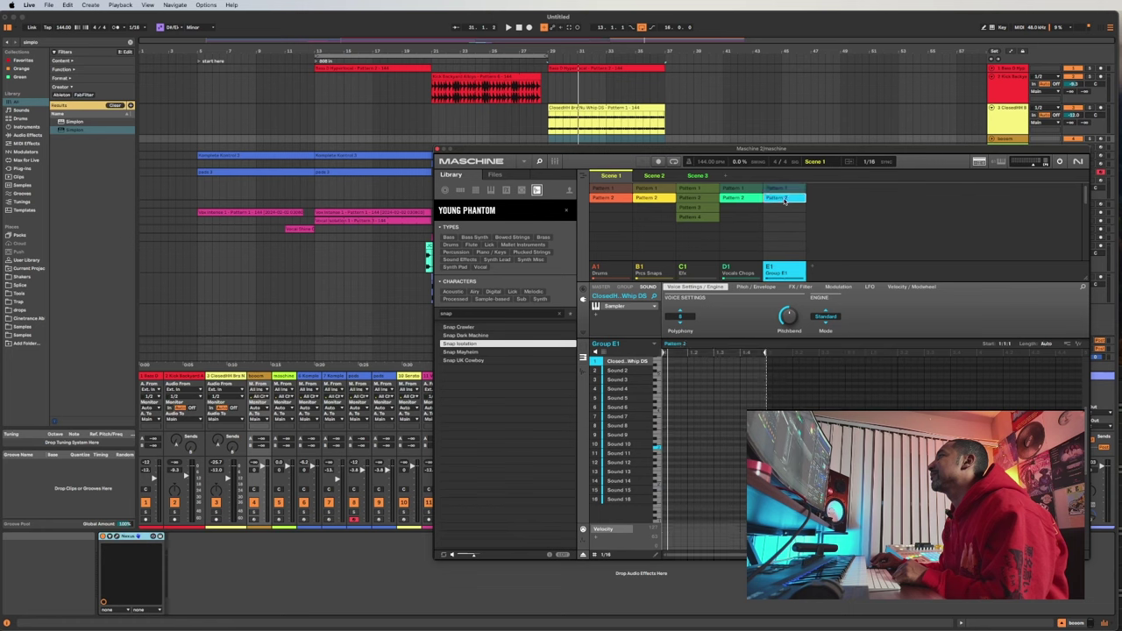
{"action": "left_click", "coordinate": [618, 371]}
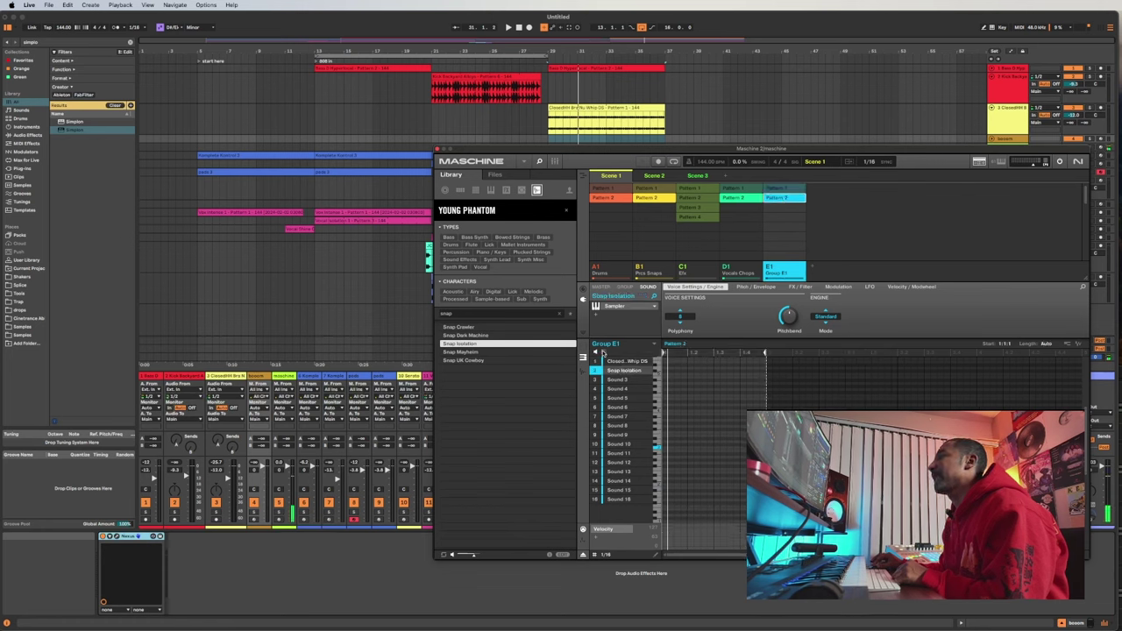
{"action": "double_click", "coordinate": [480, 344]}
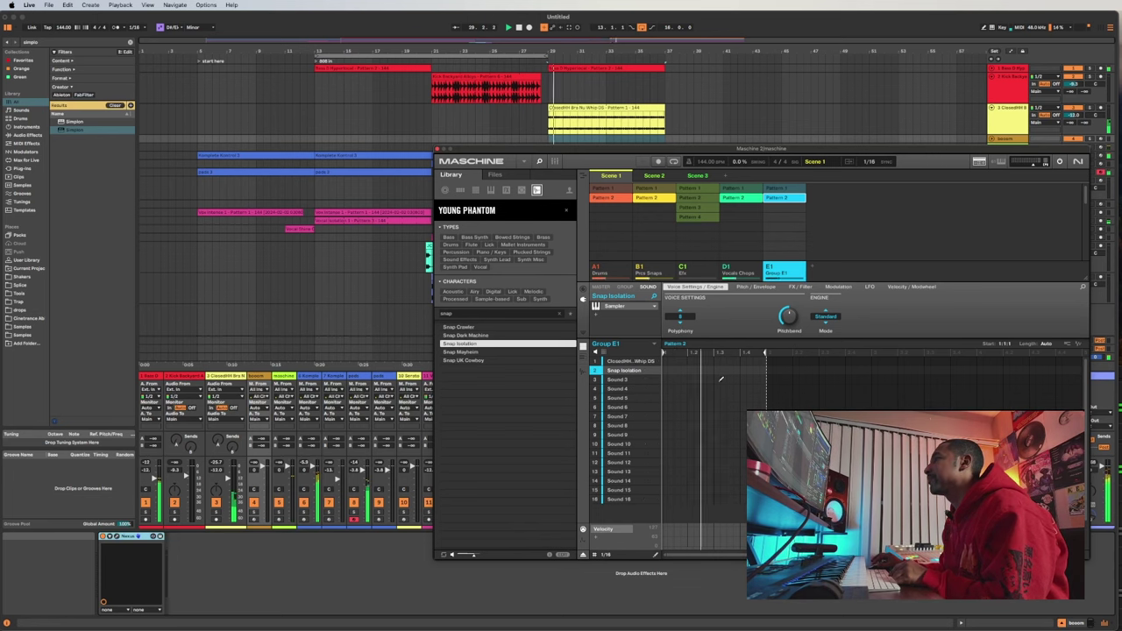
- Draw three consecutive sixteenth-note snaps from 1.2.3 in Pattern 2, extend it to two bars and repeat the snaps in bar 2
{"action": "left_click_drag", "start_coordinate": [703, 367], "coordinate": [719, 369]}
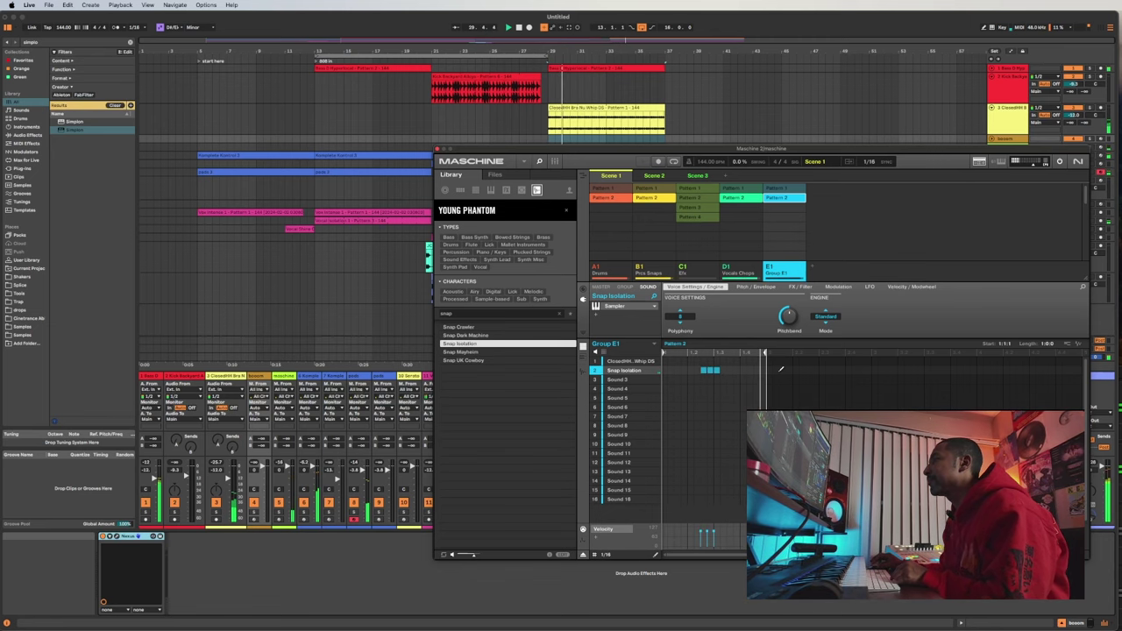
{"action": "left_click_drag", "start_coordinate": [765, 353], "coordinate": [870, 354]}
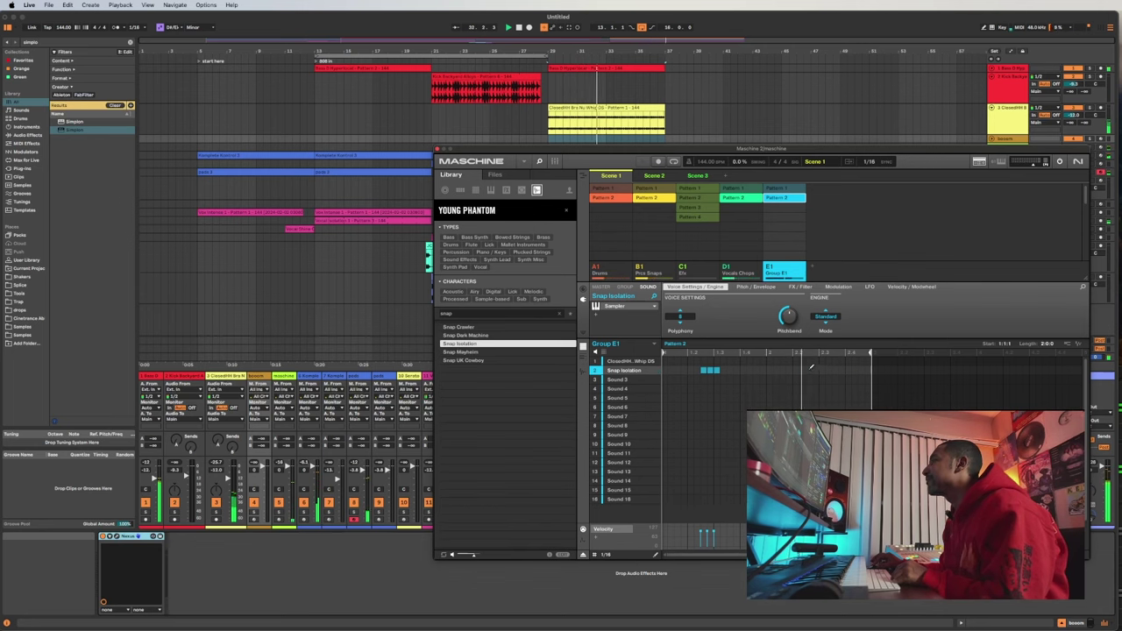
{"action": "left_click_drag", "start_coordinate": [801, 369], "coordinate": [815, 369]}
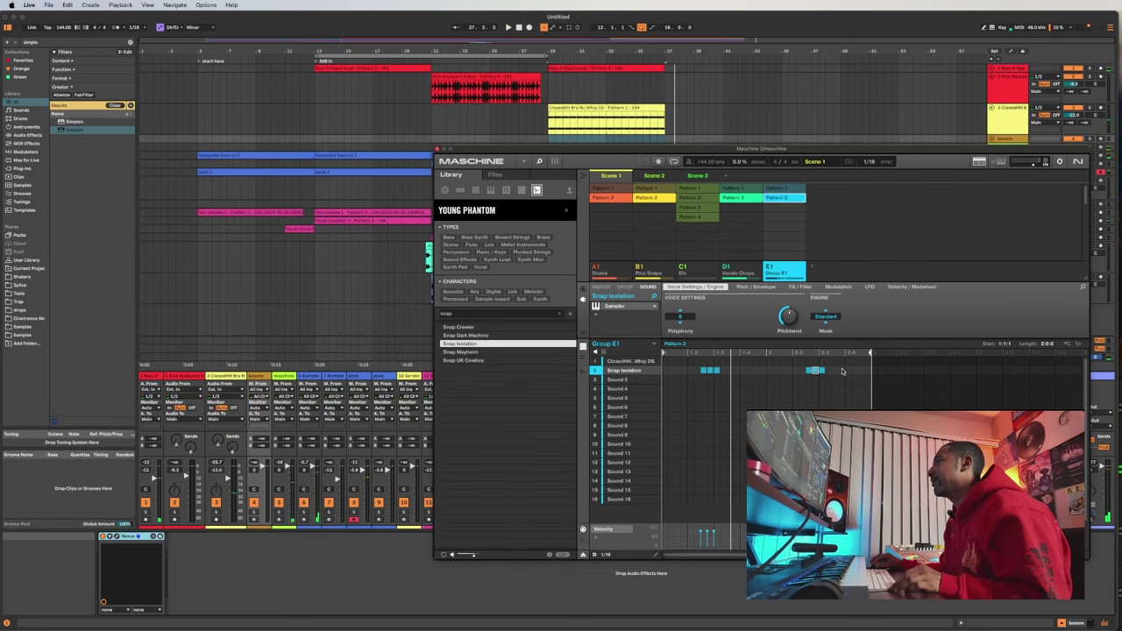
- Duplicate the two bars of snaps into a four-bar Pattern 2, and delete the bar 4 snaps
{"action": "left_click_drag", "start_coordinate": [843, 368], "coordinate": [693, 376]}
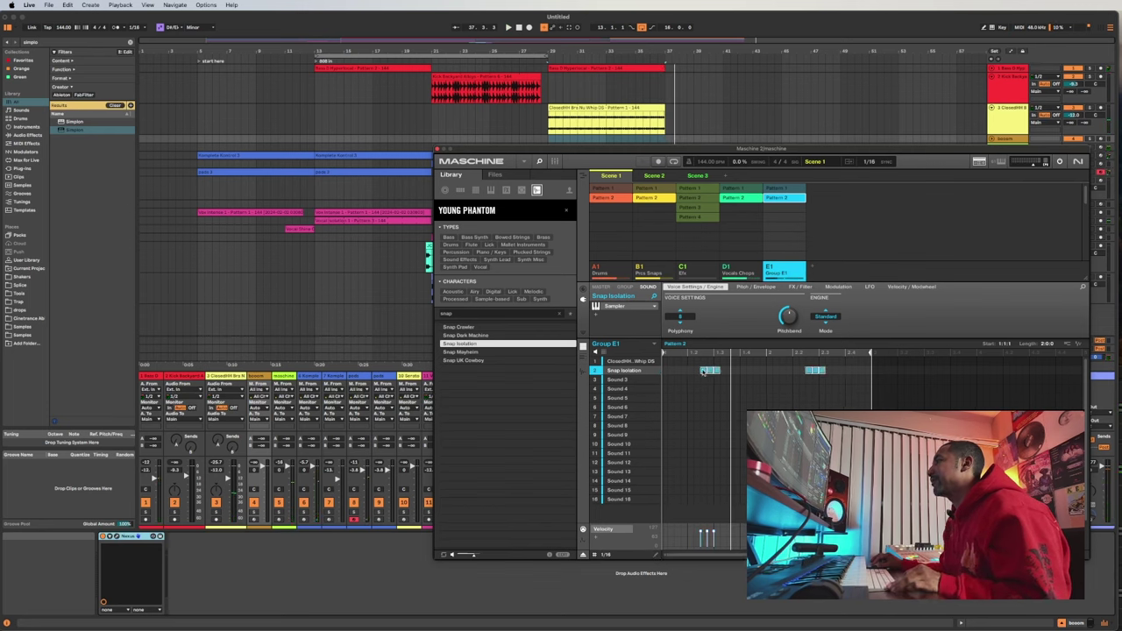
{"action": "left_click_drag", "start_coordinate": [702, 372], "coordinate": [911, 372]}
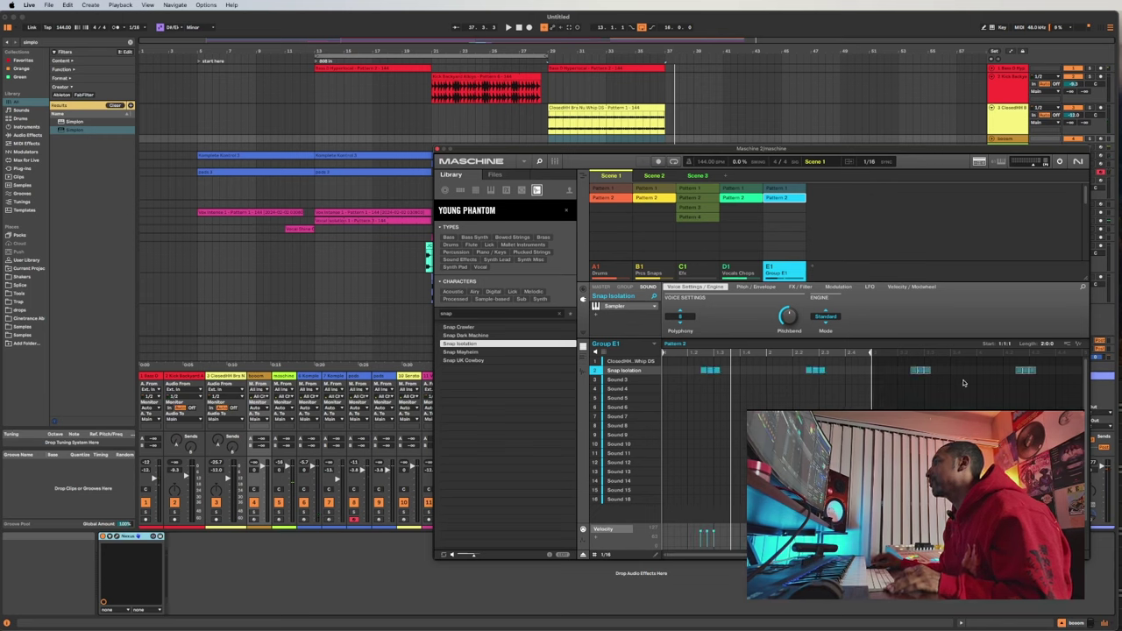
{"action": "left_click_drag", "start_coordinate": [1042, 344], "coordinate": [1042, 326]}
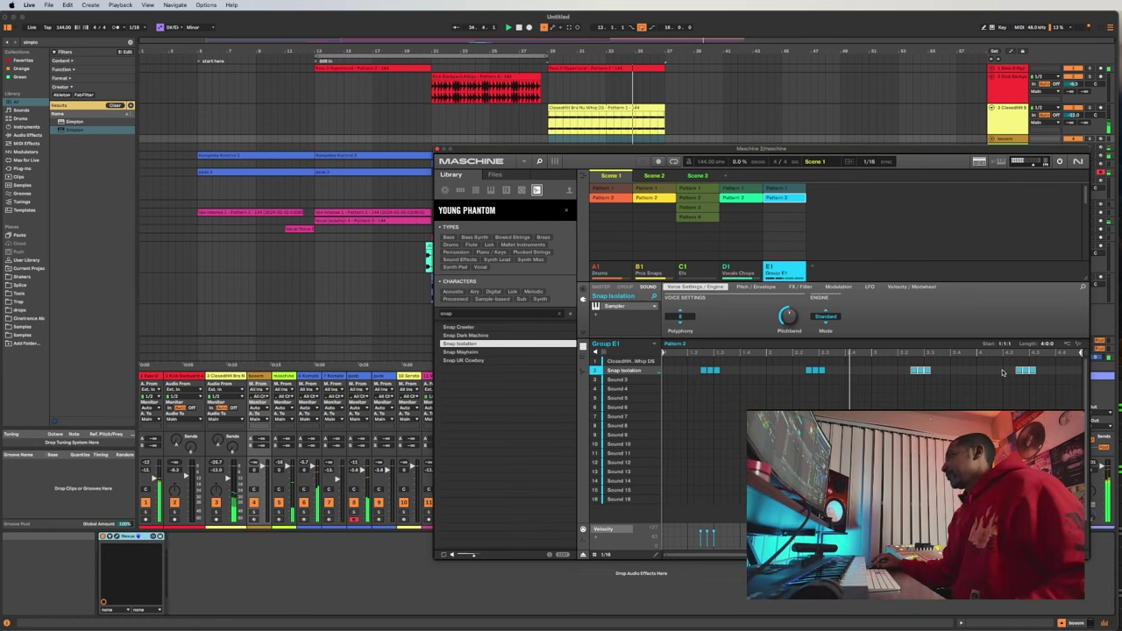
{"action": "left_click_drag", "start_coordinate": [1000, 371], "coordinate": [1042, 372]}
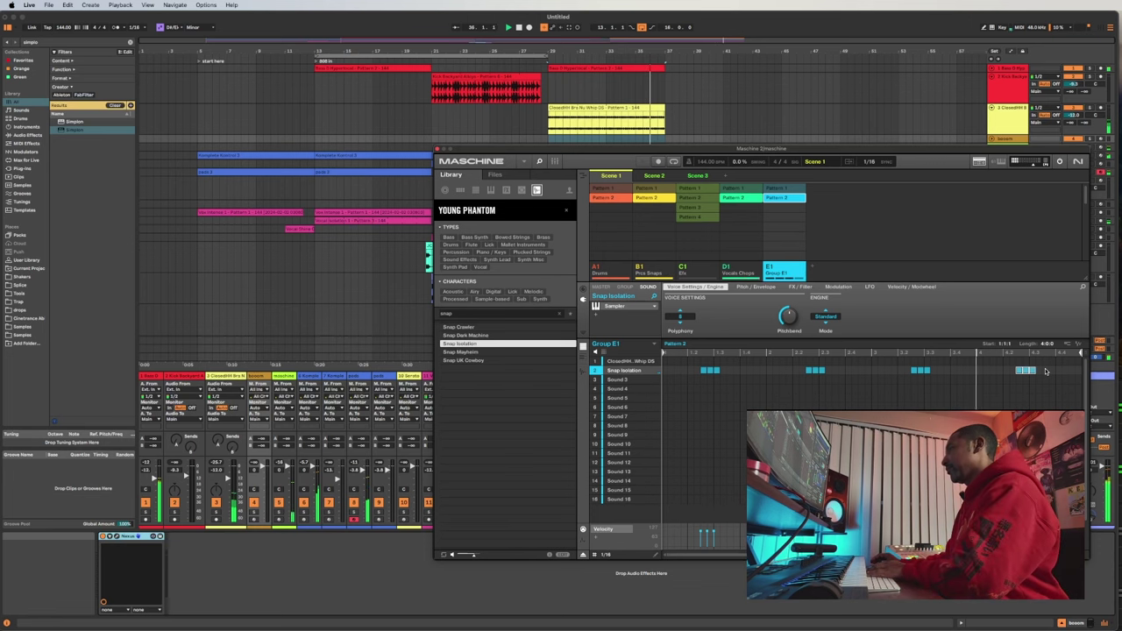
{"action": "key", "text": "Delete"}
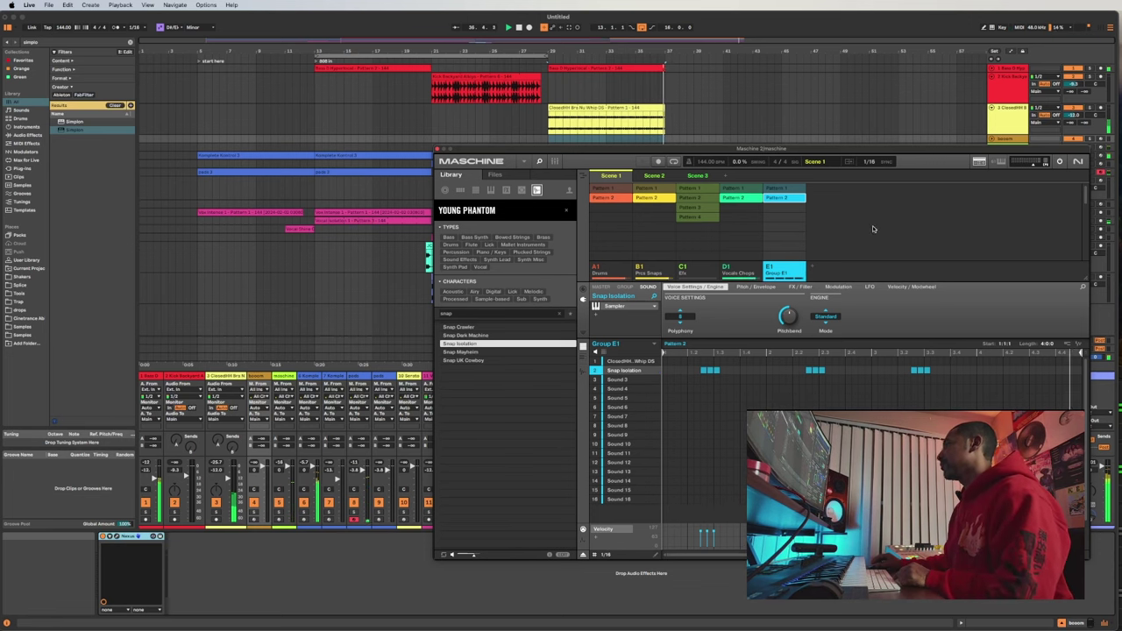
- Place the Snap Isolation audio on a new Ableton Live track at bar 29 and remove Group E1's Pattern 2 from Scene 1
{"action": "left_click", "coordinate": [583, 358]}
{"action": "left_click_drag", "start_coordinate": [787, 171], "coordinate": [920, 224]}
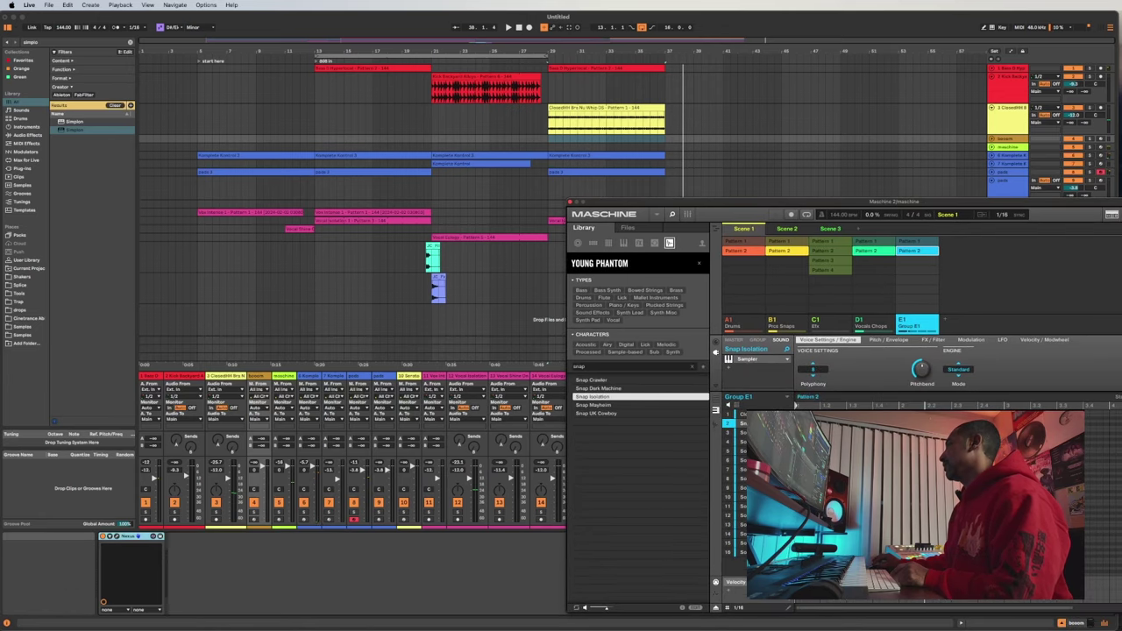
{"action": "left_click_drag", "start_coordinate": [738, 405], "coordinate": [552, 326]}
{"action": "left_click", "coordinate": [729, 424]}
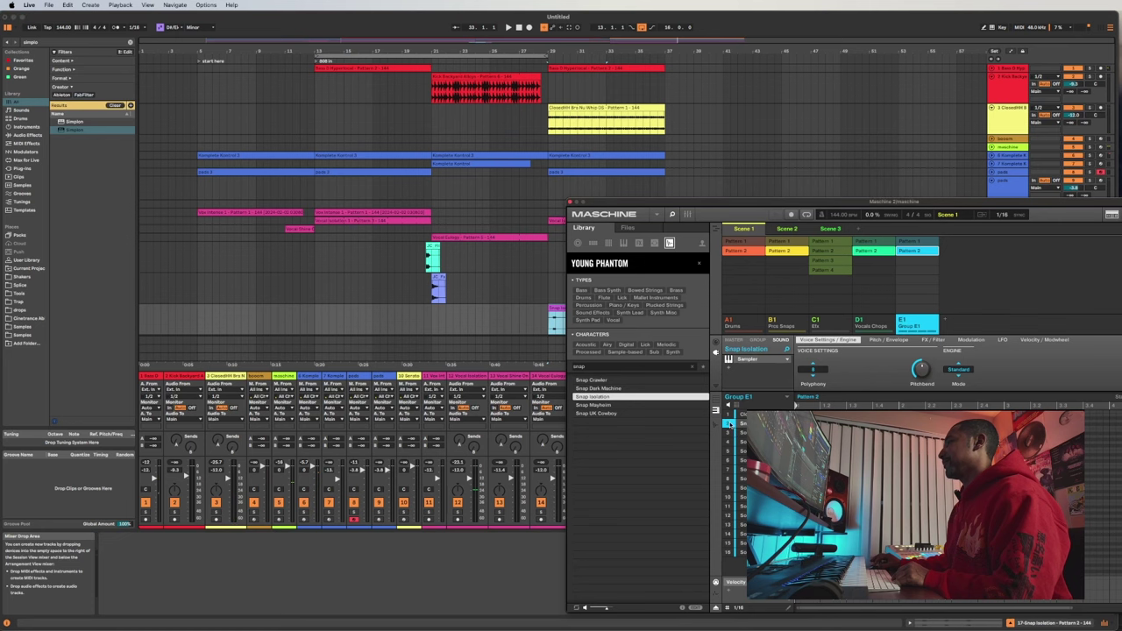
{"action": "left_click", "coordinate": [919, 249]}
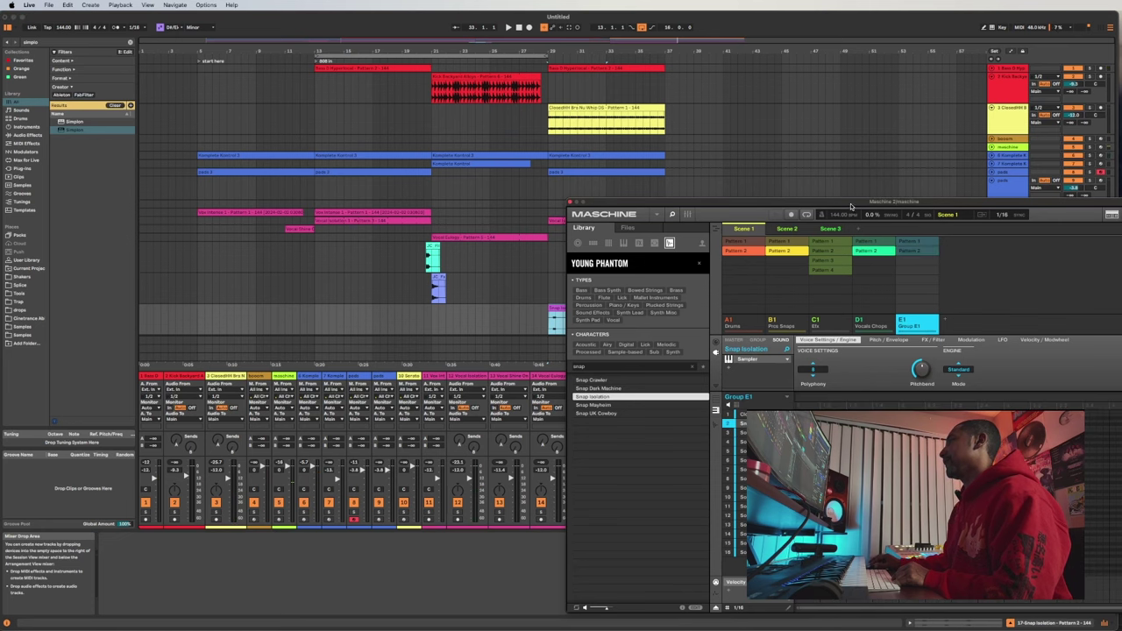
{"action": "left_click_drag", "start_coordinate": [851, 205], "coordinate": [1121, 510]}
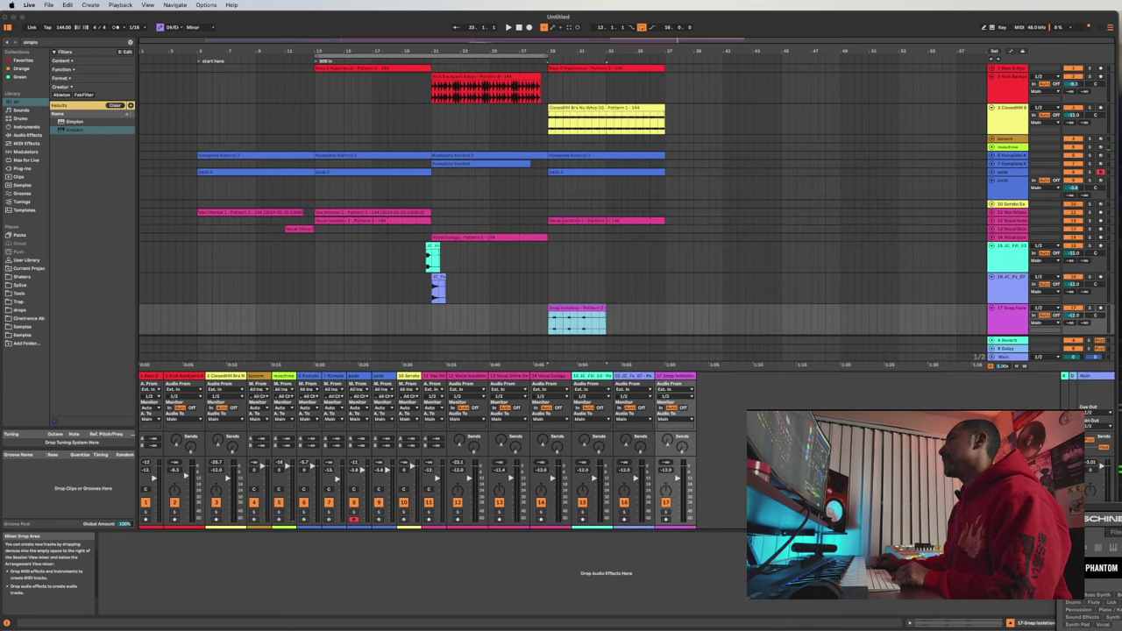
- Shorten the Snap Isolation clip's loop to three bars and raise the clip gain to 11.8 dB
{"action": "double_click", "coordinate": [589, 309]}
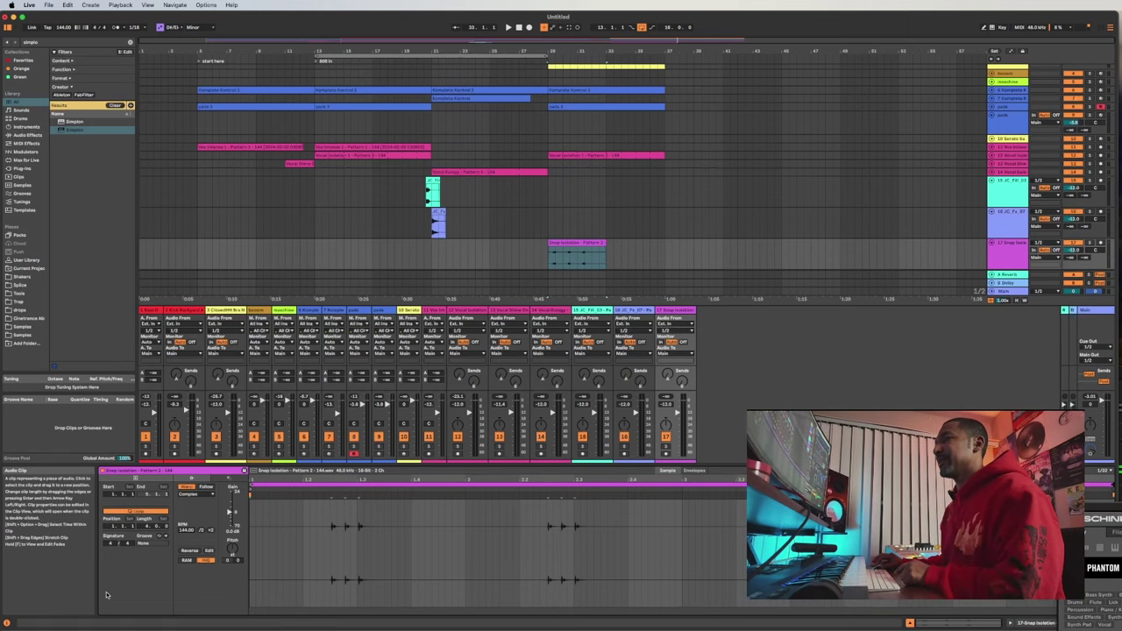
{"action": "left_click", "coordinate": [187, 488]}
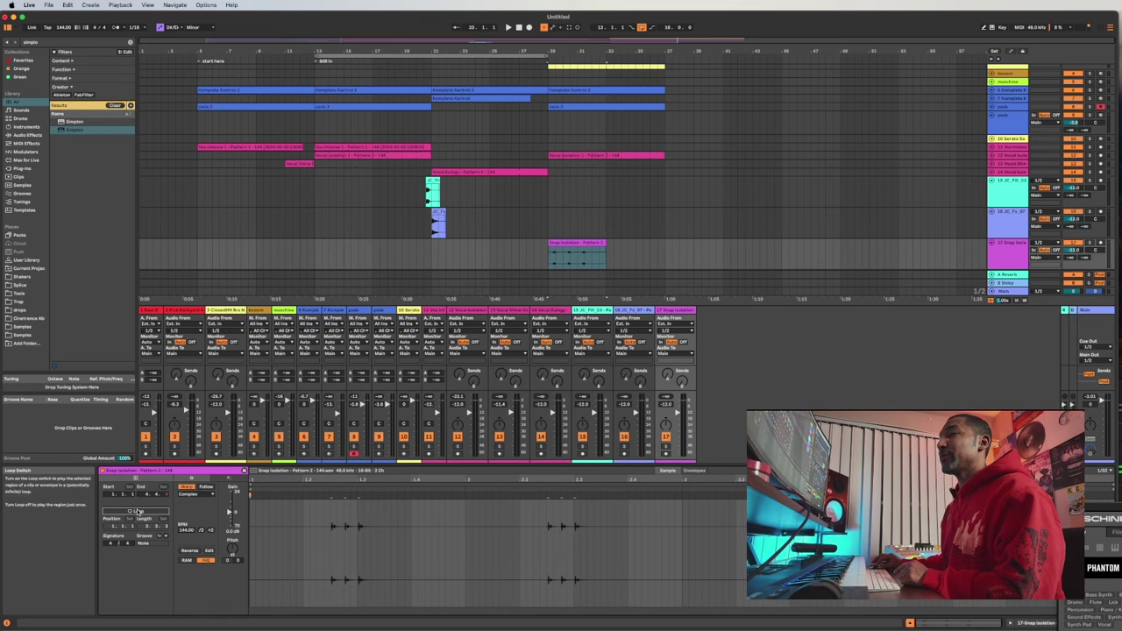
{"action": "left_click", "coordinate": [131, 511]}
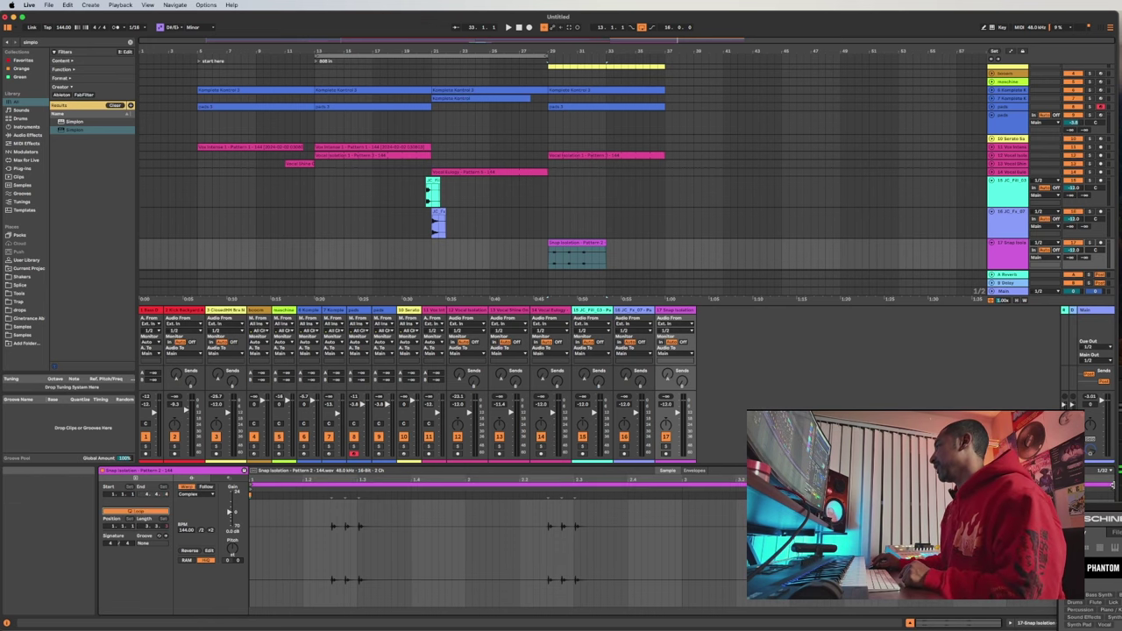
{"action": "left_click_drag", "start_coordinate": [1114, 487], "coordinate": [893, 486]}
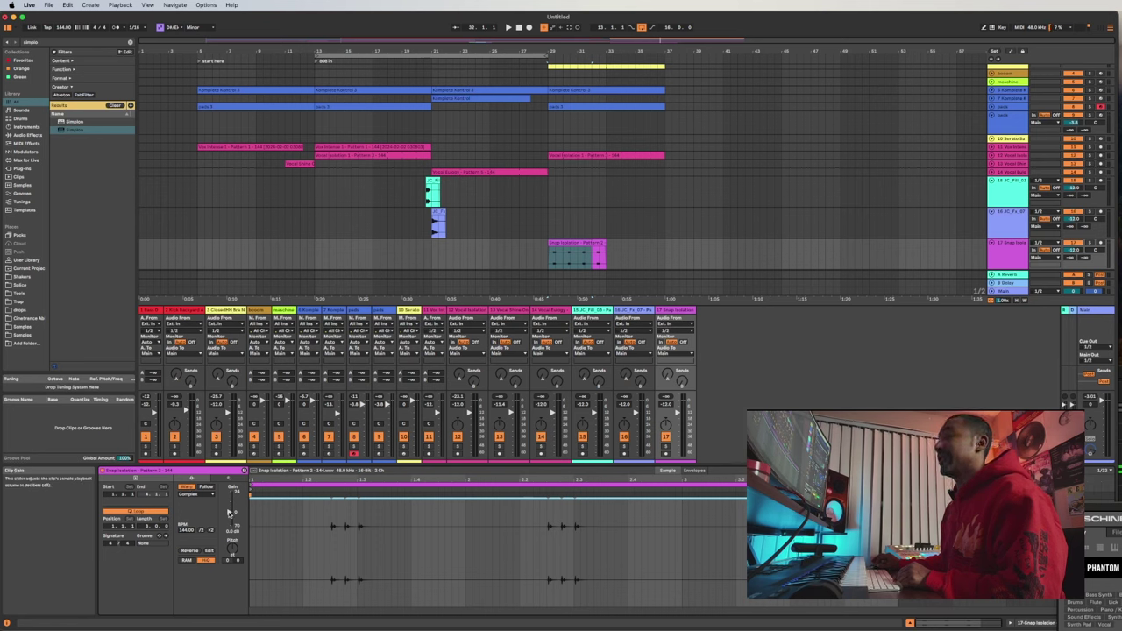
{"action": "left_click_drag", "start_coordinate": [230, 513], "coordinate": [230, 509]}
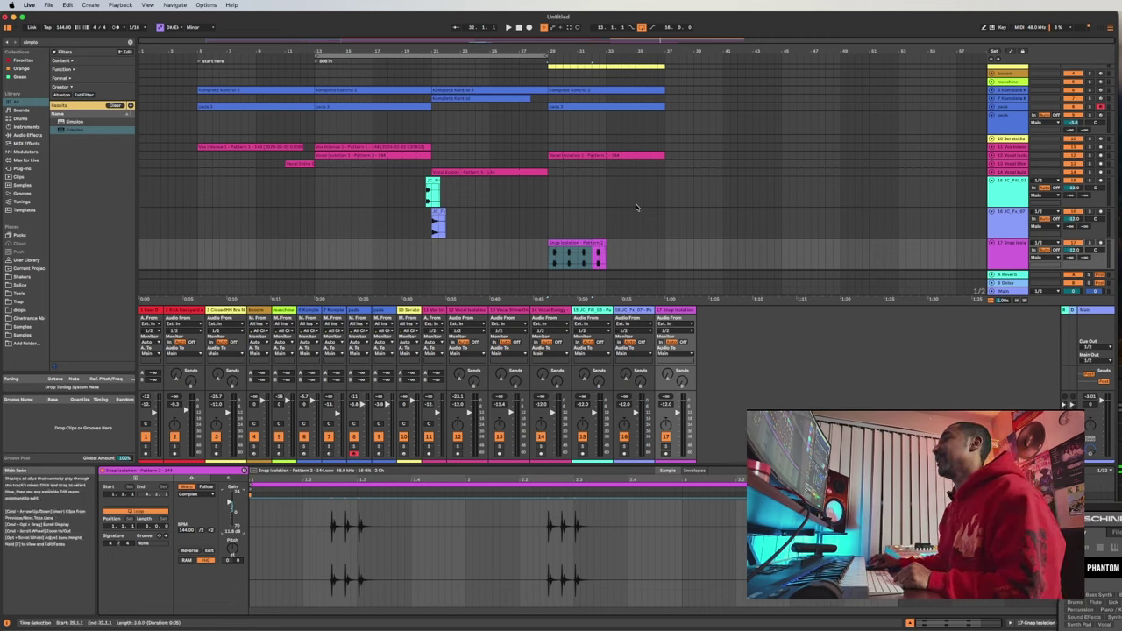
- Color the Snap Isolation track orange and apply the track color to its clip
{"action": "key", "text": "space"}
{"action": "right_click", "coordinate": [1019, 254]}
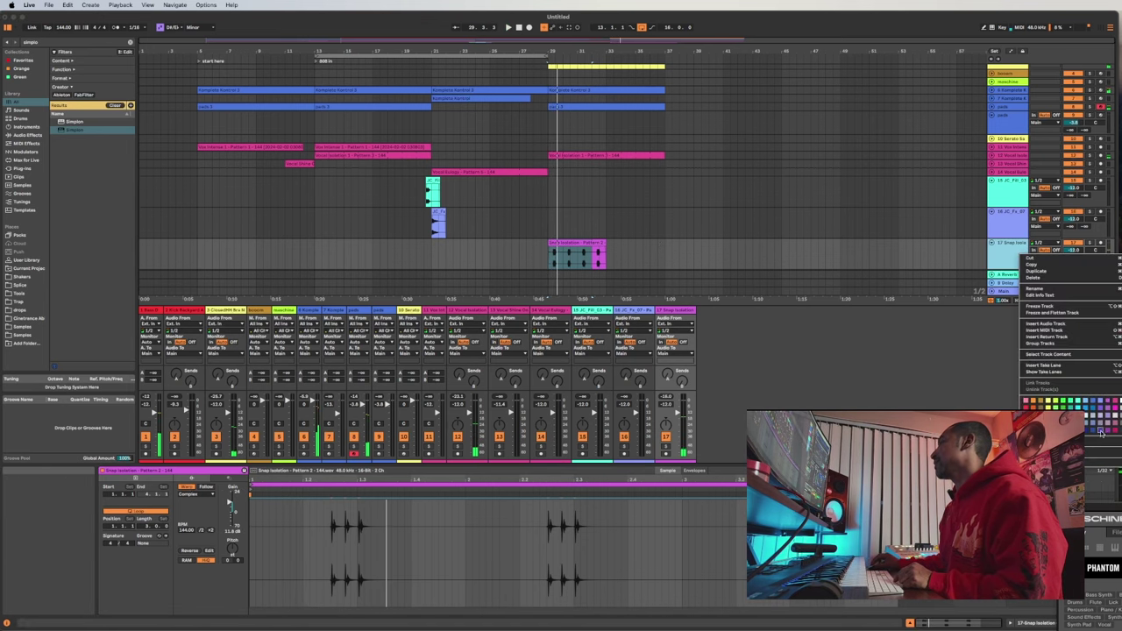
{"action": "left_click", "coordinate": [1033, 401]}
{"action": "right_click", "coordinate": [1011, 258]}
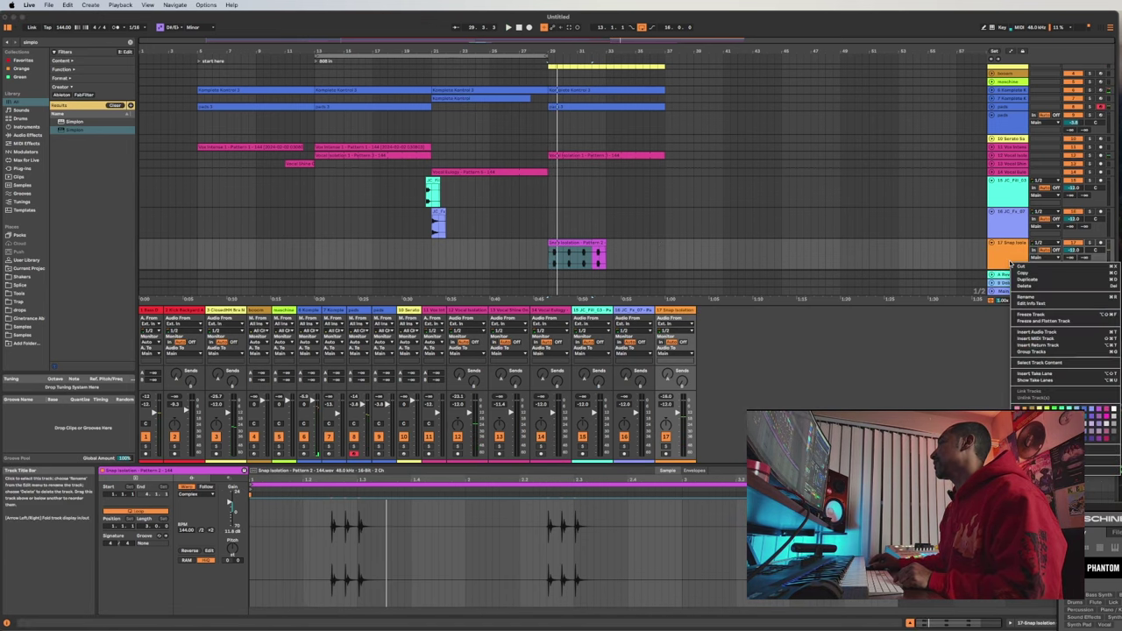
{"action": "left_click", "coordinate": [1042, 449]}
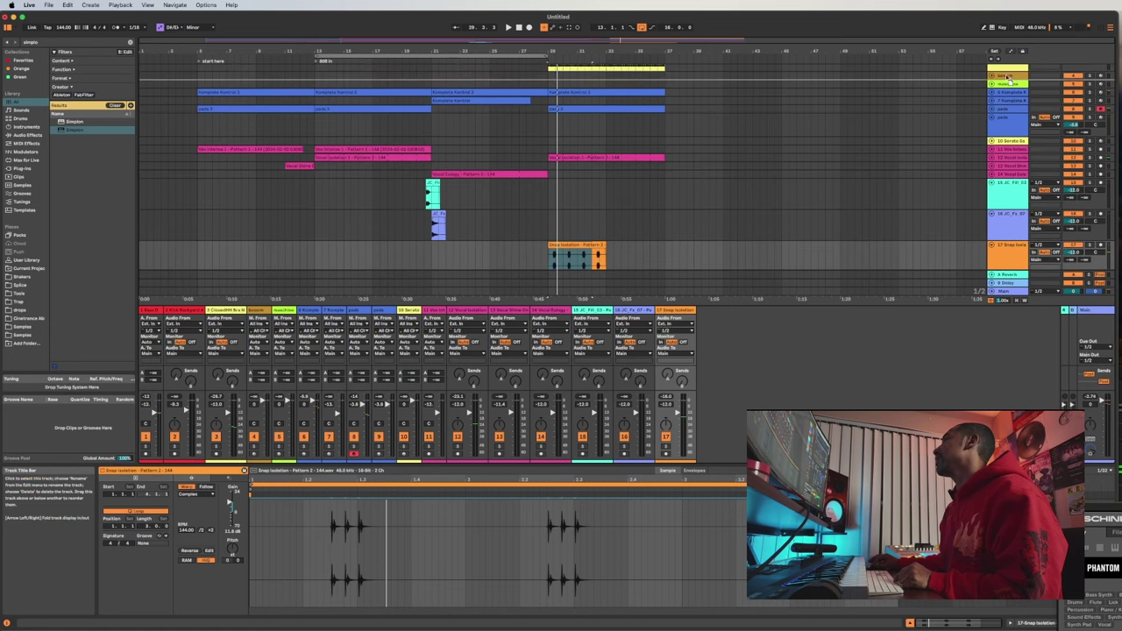
- Move the Snap Isolation track directly below the Kick Backyard track and extend its clip to bar 37 during playback
{"action": "scroll", "coordinate": [1008, 59], "scroll_direction": "up", "scroll_amount": 1}
{"action": "mouse_move", "coordinate": [1008, 59]}
{"action": "left_mouse_down"}
{"action": "mouse_move", "coordinate": [1012, 91]}
{"action": "mouse_move", "coordinate": [1013, 73]}
{"action": "left_mouse_up"}
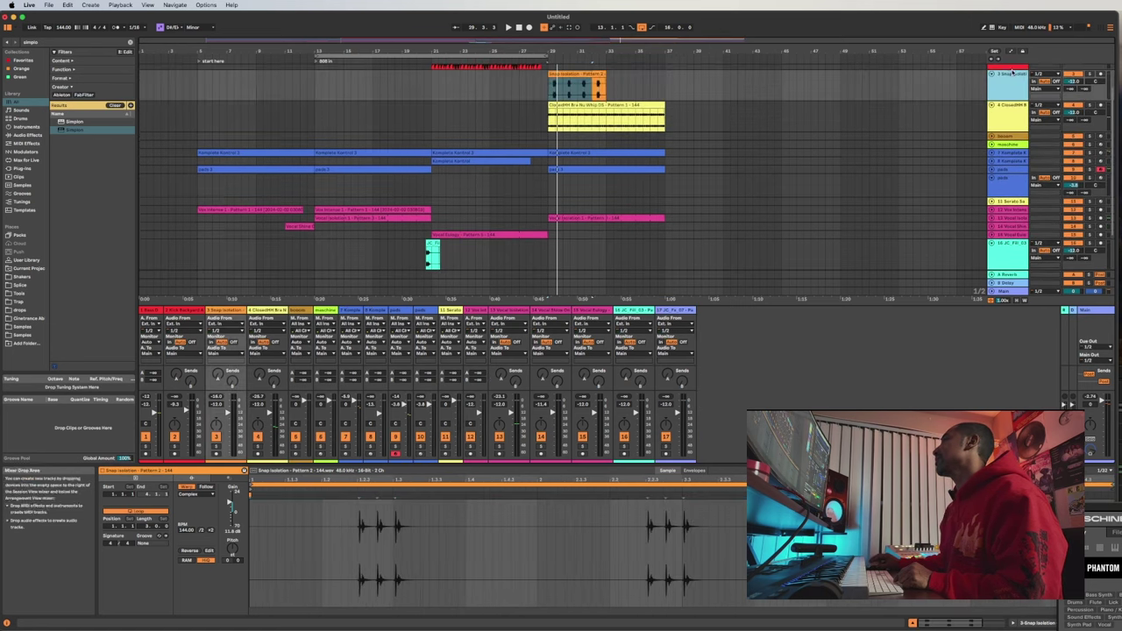
{"action": "key", "text": "space"}
{"action": "scroll", "coordinate": [616, 88], "scroll_direction": "up", "scroll_amount": 2}
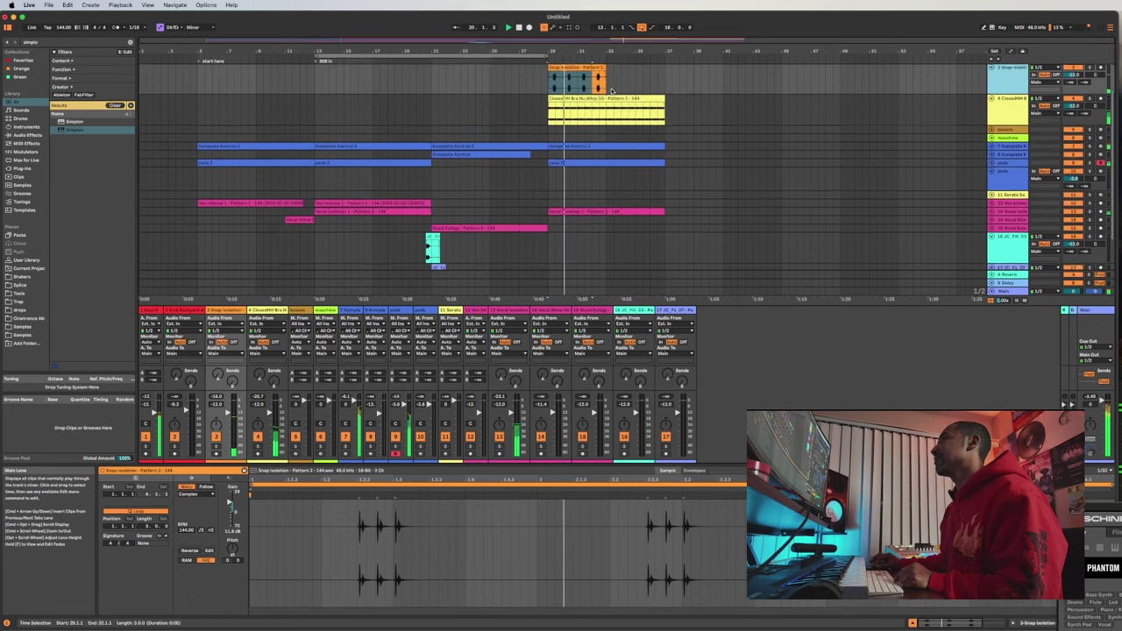
{"action": "left_click_drag", "start_coordinate": [603, 105], "coordinate": [664, 105]}
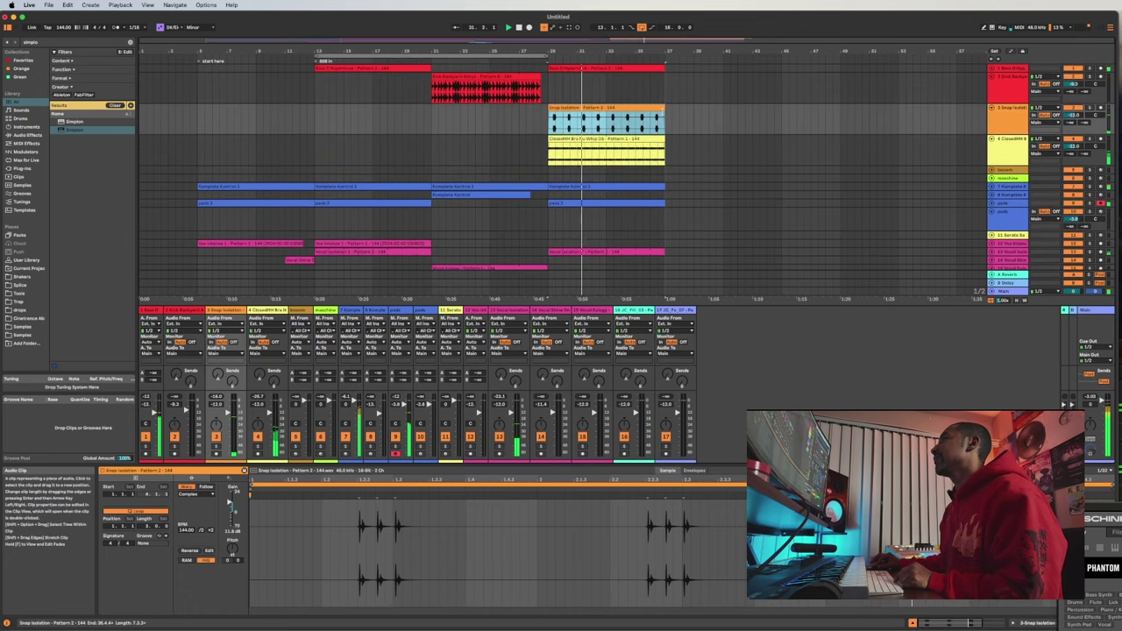
{"action": "key", "text": "space"}
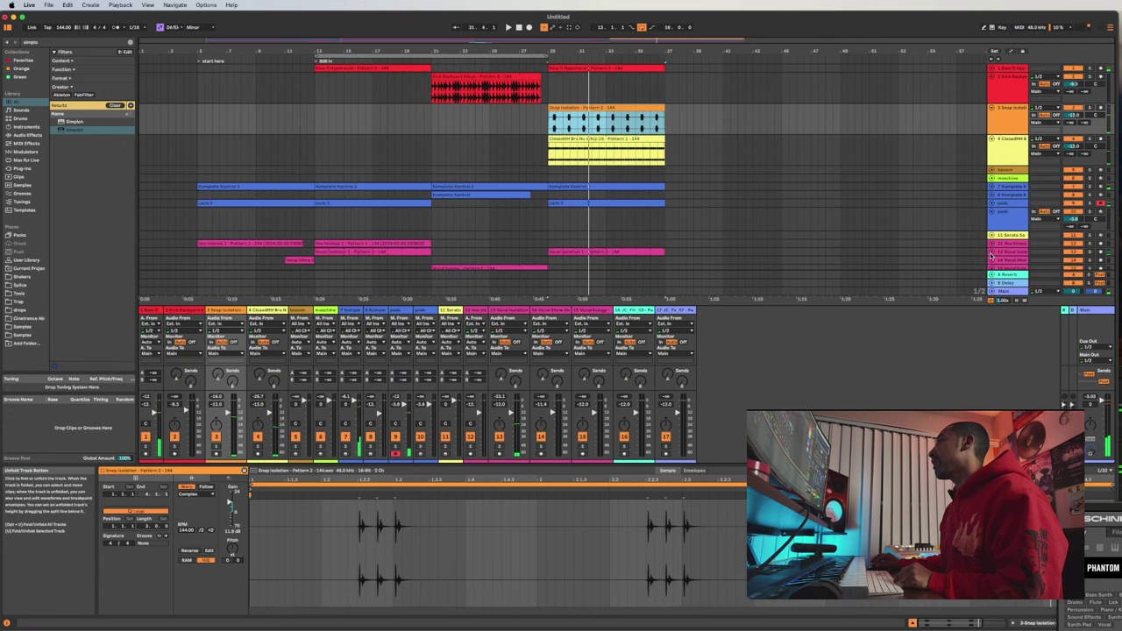
- Unfold the Vocal Isolation 1 track and delete the second half of every bar in its clip from bar 29 to bar 37
{"action": "left_click", "coordinate": [991, 261]}
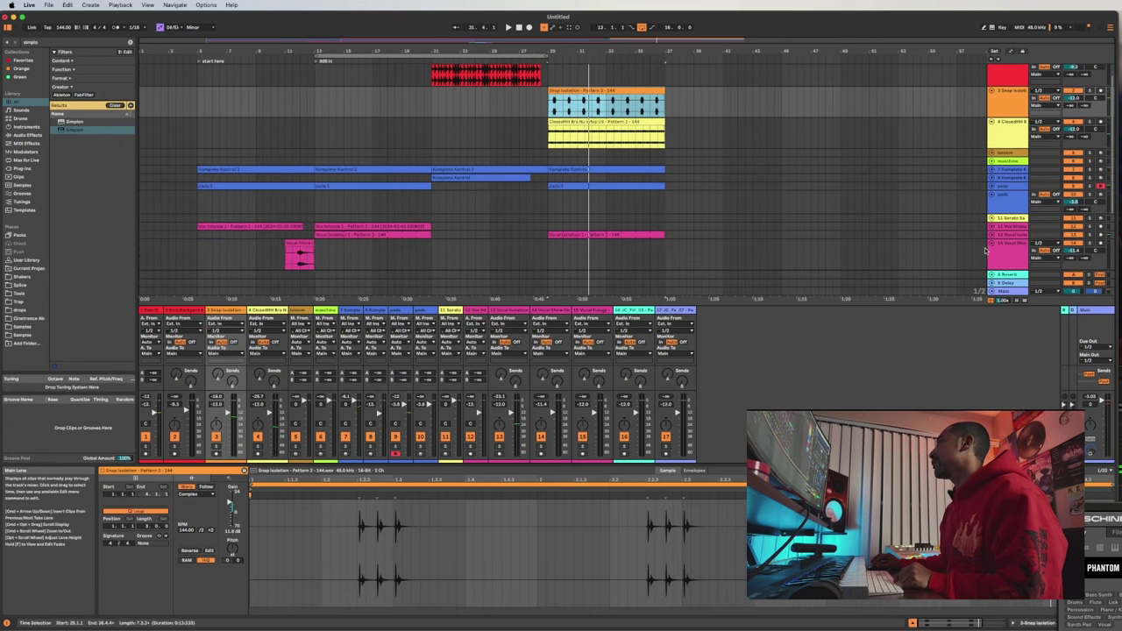
{"action": "left_click", "coordinate": [991, 244]}
{"action": "left_click", "coordinate": [991, 235]}
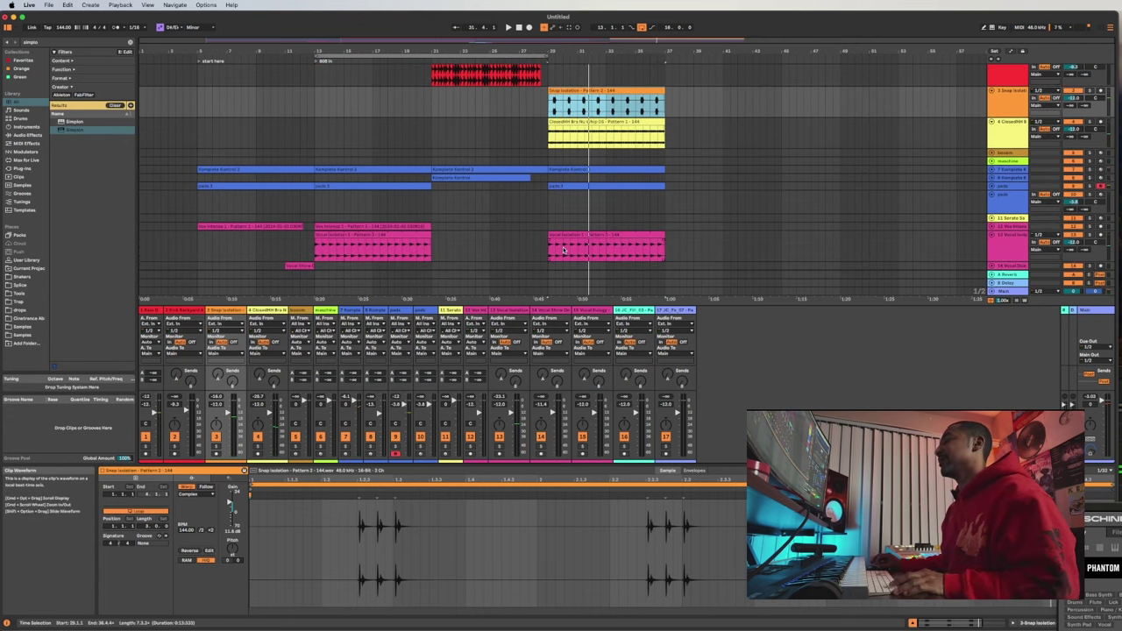
{"action": "key", "text": "z"}
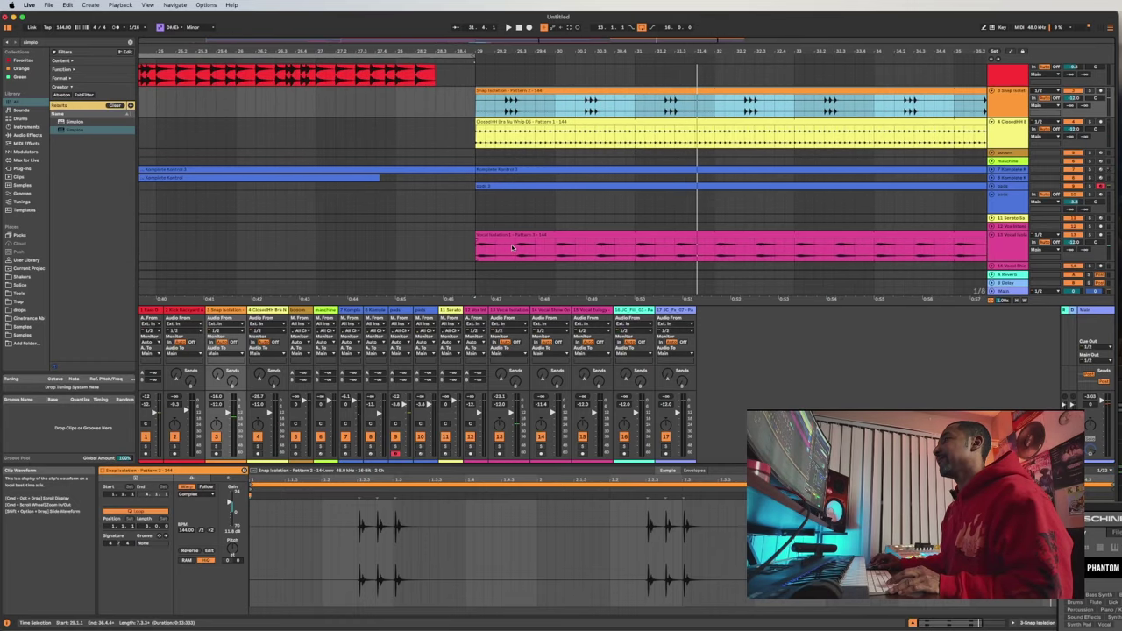
{"action": "left_click_drag", "start_coordinate": [513, 248], "coordinate": [921, 250]}
{"action": "key", "text": "Delete"}
{"action": "key", "text": "Delete"}
{"action": "key", "text": "Delete"}
{"action": "scroll", "coordinate": [828, 252], "scroll_direction": "right", "scroll_amount": 3}
{"action": "key", "text": "Delete"}
{"action": "scroll", "coordinate": [841, 251], "scroll_direction": "right", "scroll_amount": 3}
{"action": "key", "text": "Delete"}
{"action": "key", "text": "Delete"}
{"action": "key", "text": "Delete"}
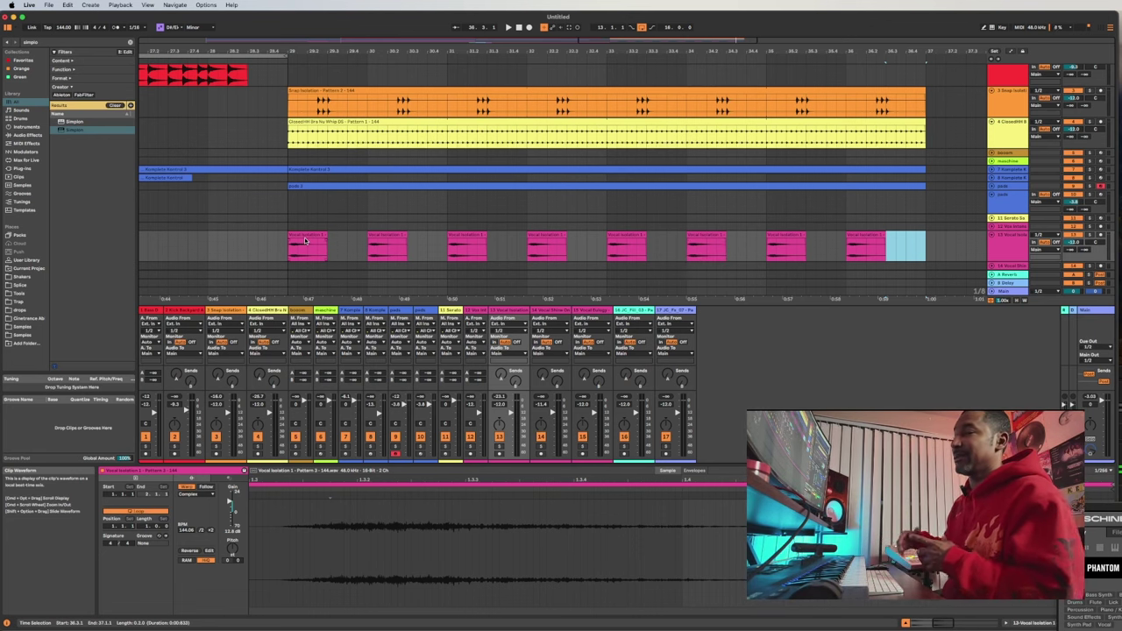
- Play the section from bar 29 and duplicate the half-bar vocal chop into the second halves of bars 32 and 36
{"action": "left_click", "coordinate": [326, 239]}
{"action": "key", "text": "space"}
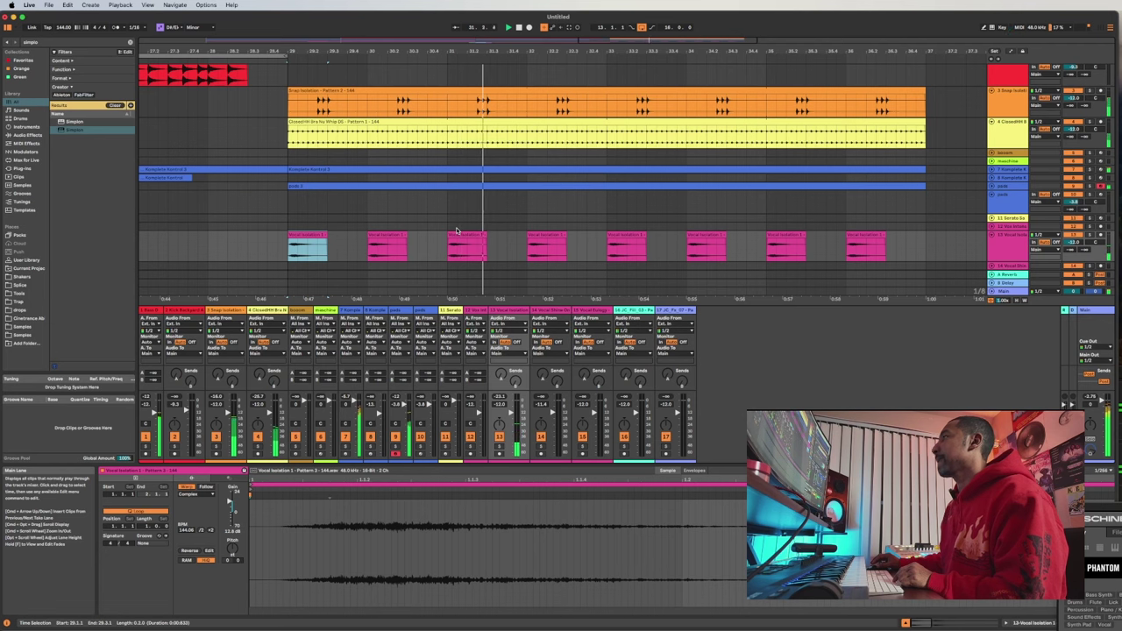
{"action": "left_click", "coordinate": [550, 237]}
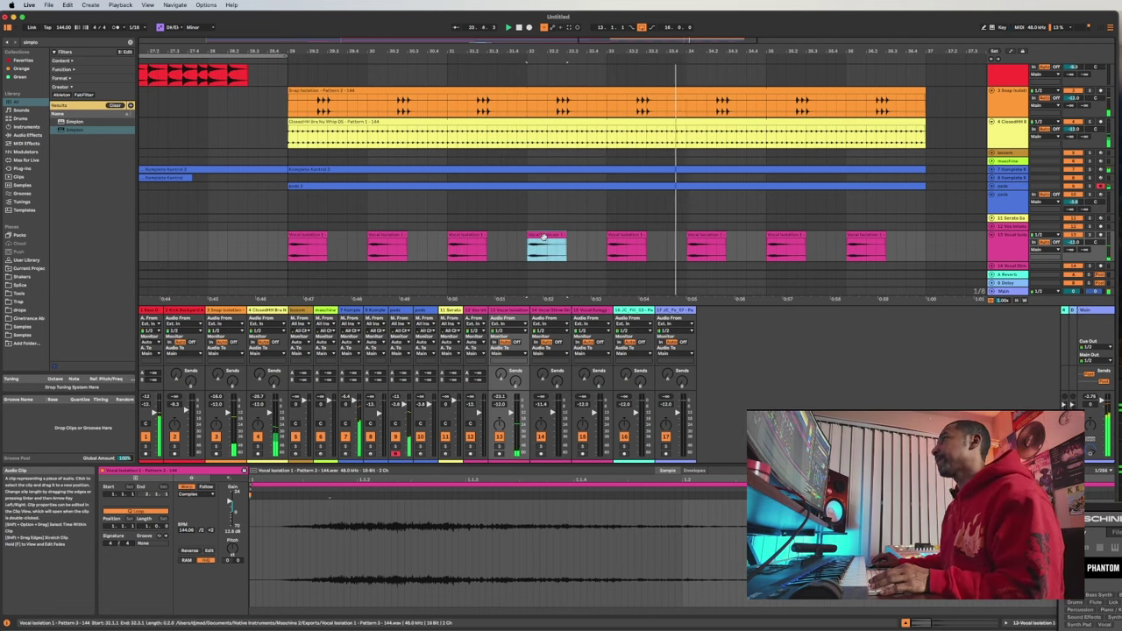
{"action": "left_click", "coordinate": [587, 243]}
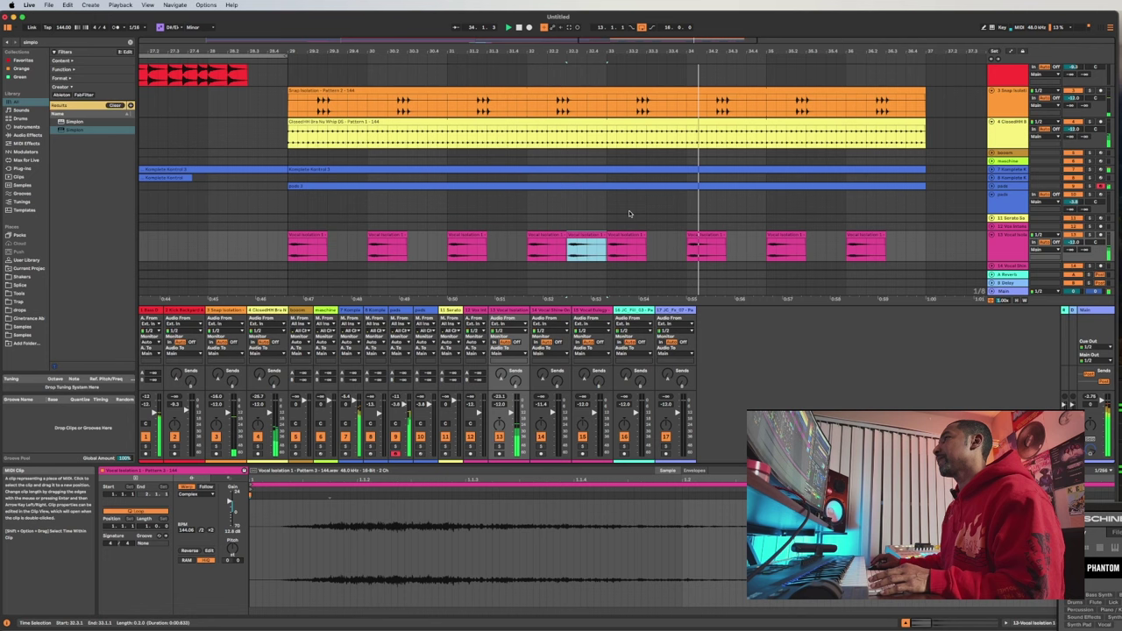
{"action": "left_click", "coordinate": [866, 238]}
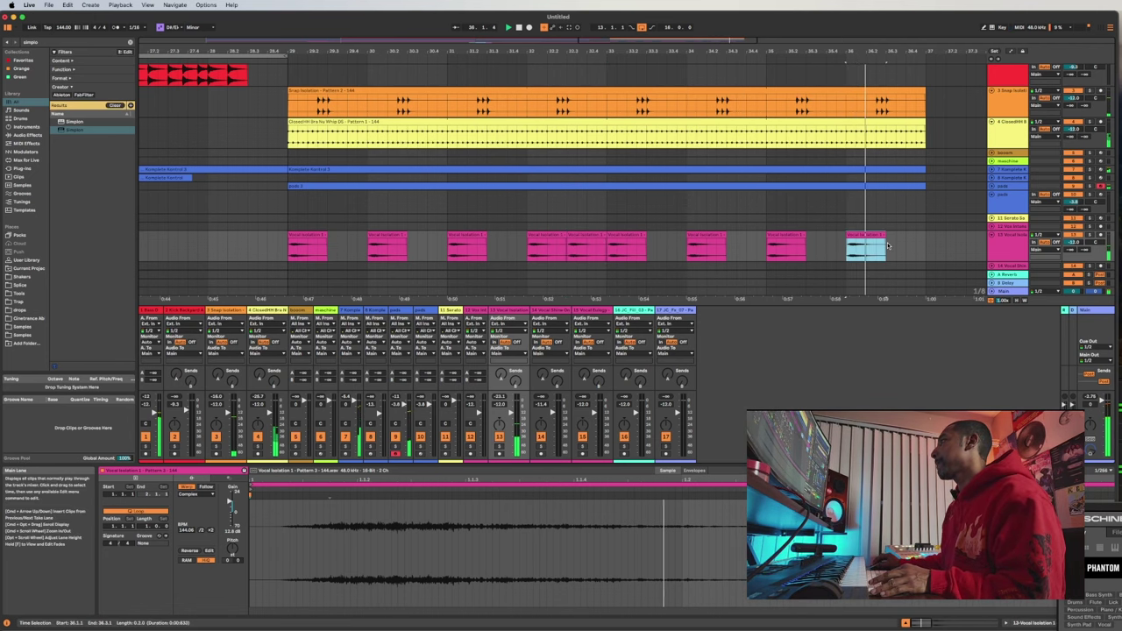
{"action": "left_click", "coordinate": [901, 246]}
- Delete the snaps in bars 36 and 32 of the Snap Isolation track and play from bar 29
{"action": "left_click_drag", "start_coordinate": [857, 106], "coordinate": [907, 107]}
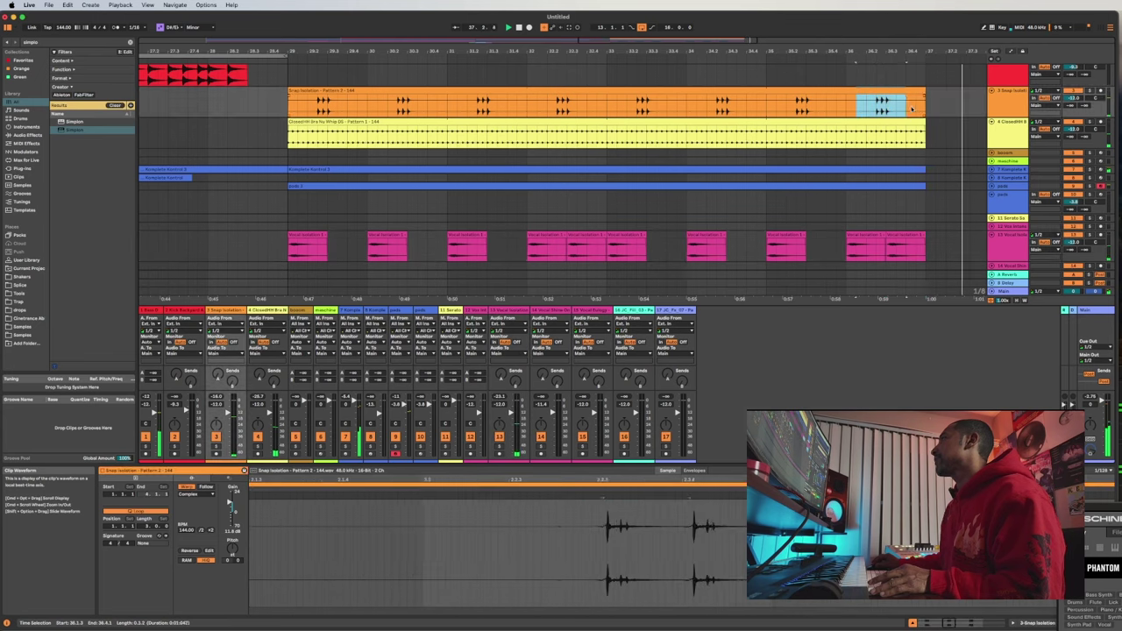
{"action": "key", "text": "Delete"}
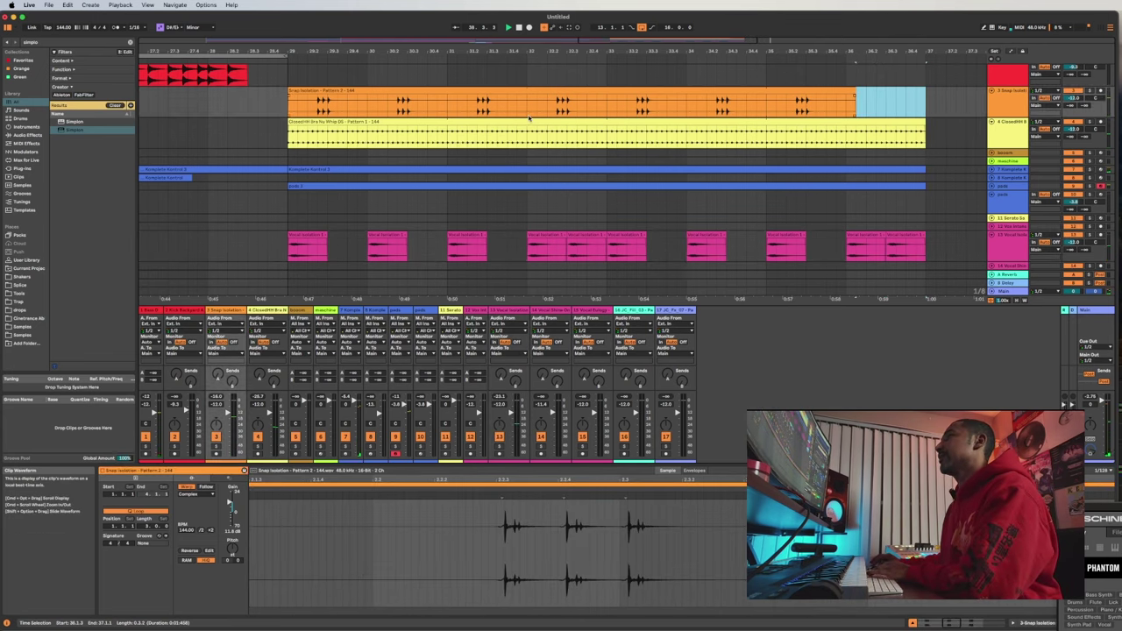
{"action": "left_click_drag", "start_coordinate": [540, 110], "coordinate": [588, 111]}
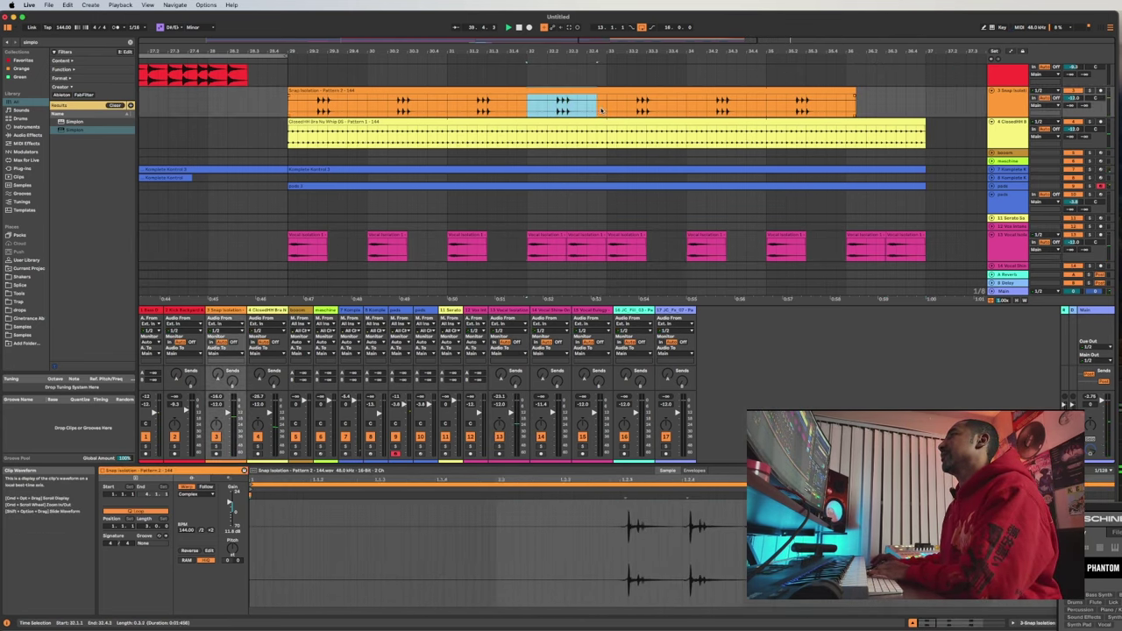
{"action": "key", "text": "Delete"}
{"action": "left_click", "coordinate": [298, 107]}
{"action": "key", "text": "space"}
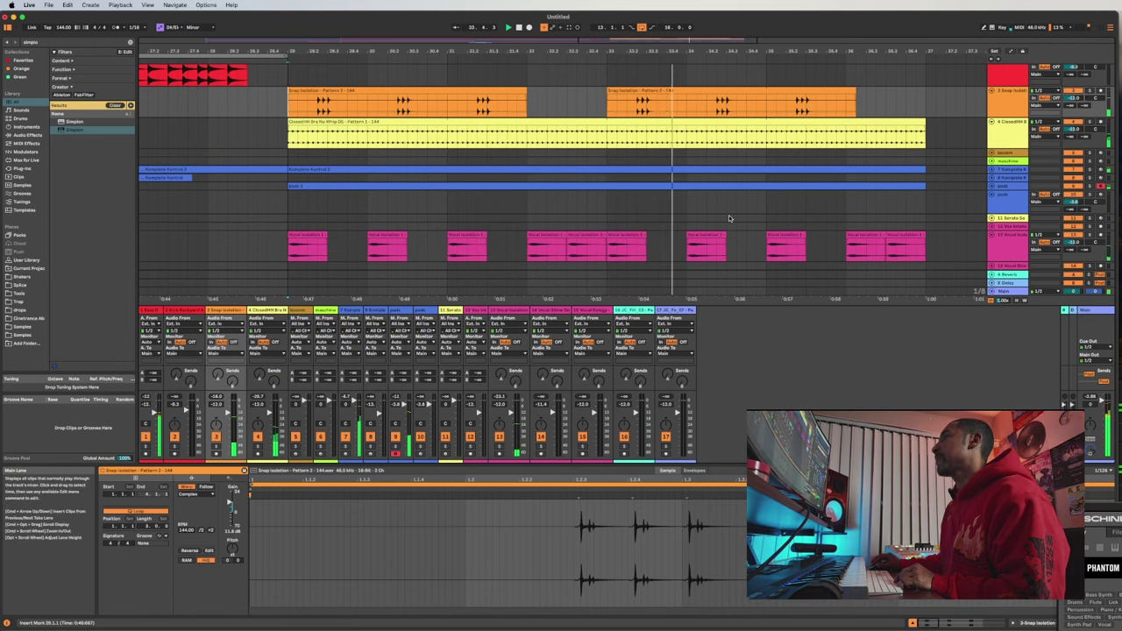
- Delete both Vocal Isolation 1 chops in bar 36 and stop playback
{"action": "left_click", "coordinate": [862, 237]}
{"action": "key", "text": "Delete"}
{"action": "left_click", "coordinate": [913, 237]}
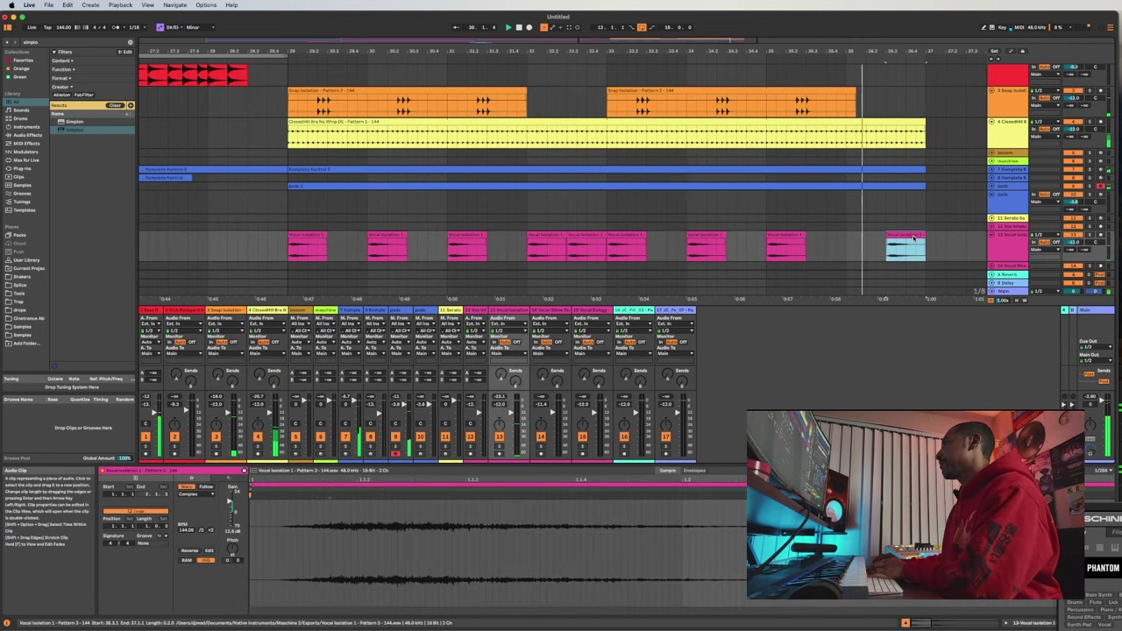
{"action": "key", "text": "Delete"}
{"action": "scroll", "coordinate": [747, 197], "scroll_direction": "down", "scroll_amount": 4}
{"action": "key", "text": "space"}
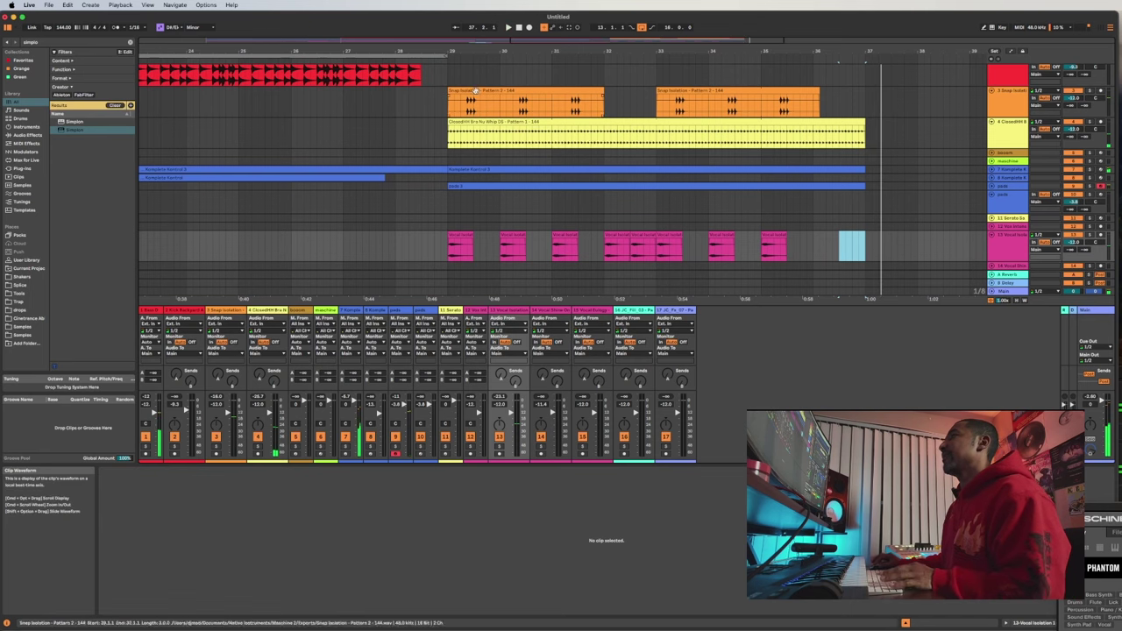
- Set the arrangement loop to span bars 21 to 37 and play it
{"action": "scroll", "coordinate": [463, 97], "scroll_direction": "down", "scroll_amount": 3}
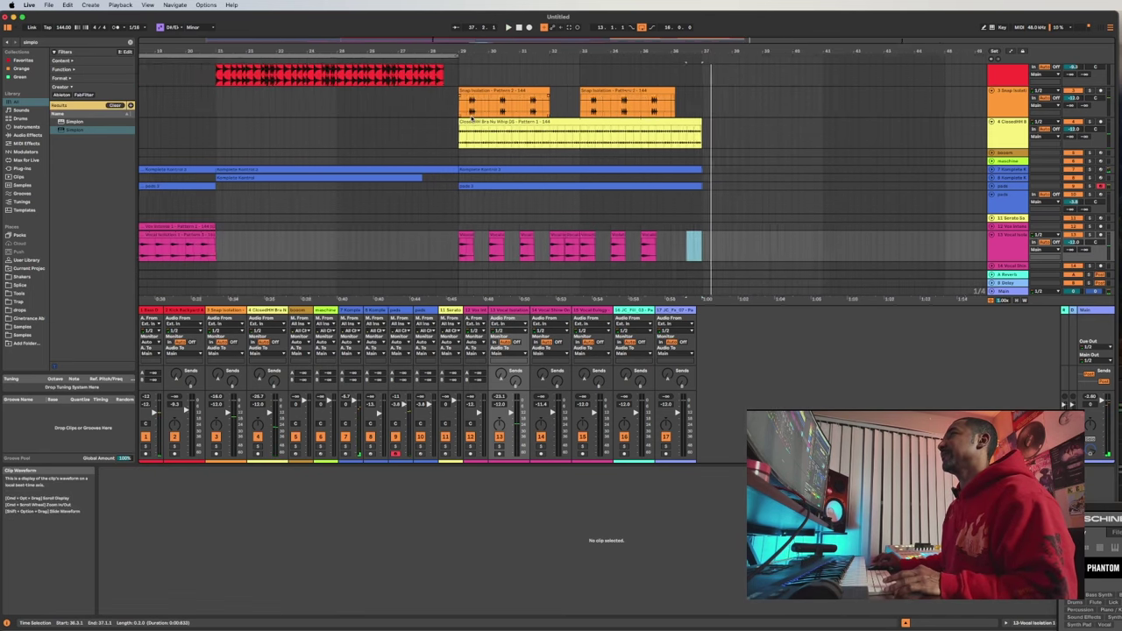
{"action": "left_click_drag", "start_coordinate": [344, 56], "coordinate": [543, 56]}
{"action": "key", "text": "space"}
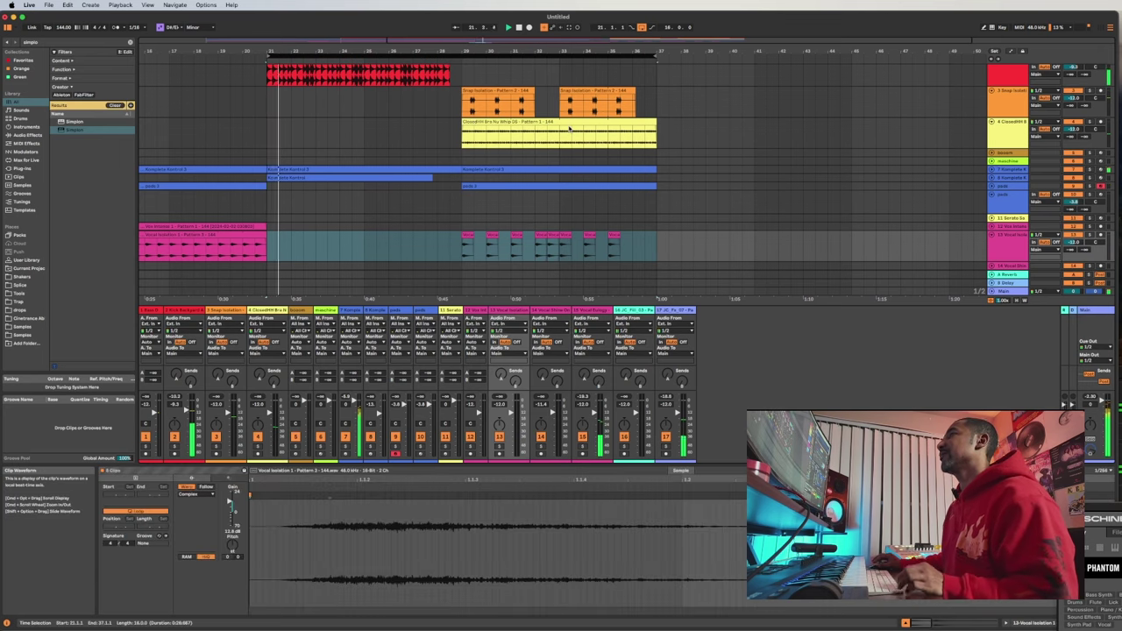
- Color the JC_Fill_03 track green and apply the track color to its clip
{"action": "scroll", "coordinate": [488, 121], "scroll_direction": "down", "scroll_amount": 3}
{"action": "scroll", "coordinate": [489, 121], "scroll_direction": "down", "scroll_amount": 1}
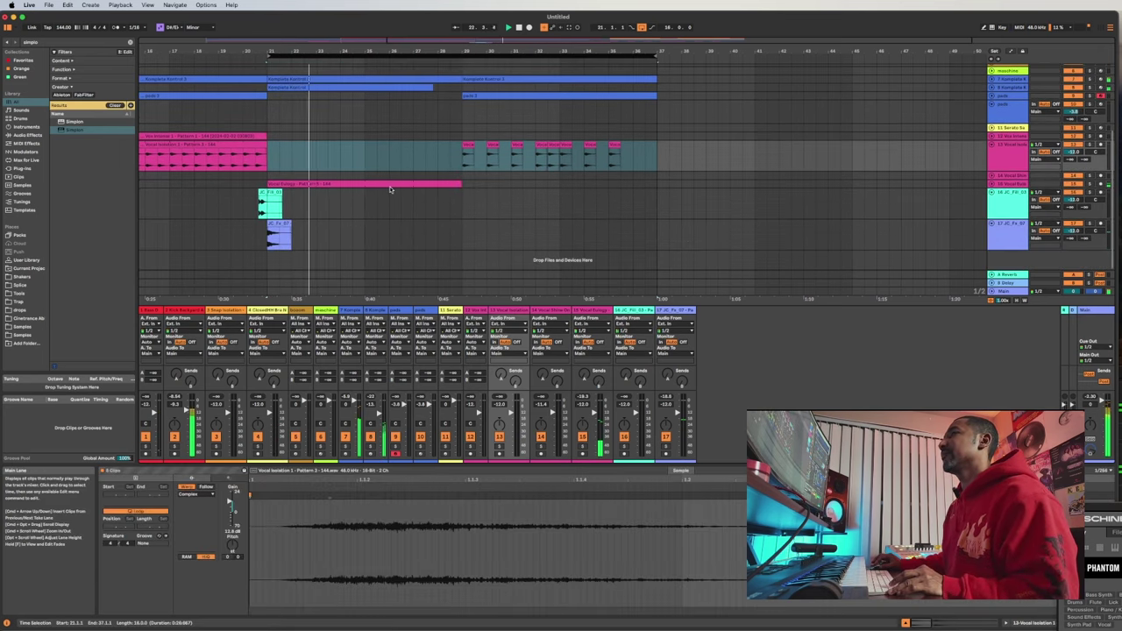
{"action": "right_click", "coordinate": [1007, 203]}
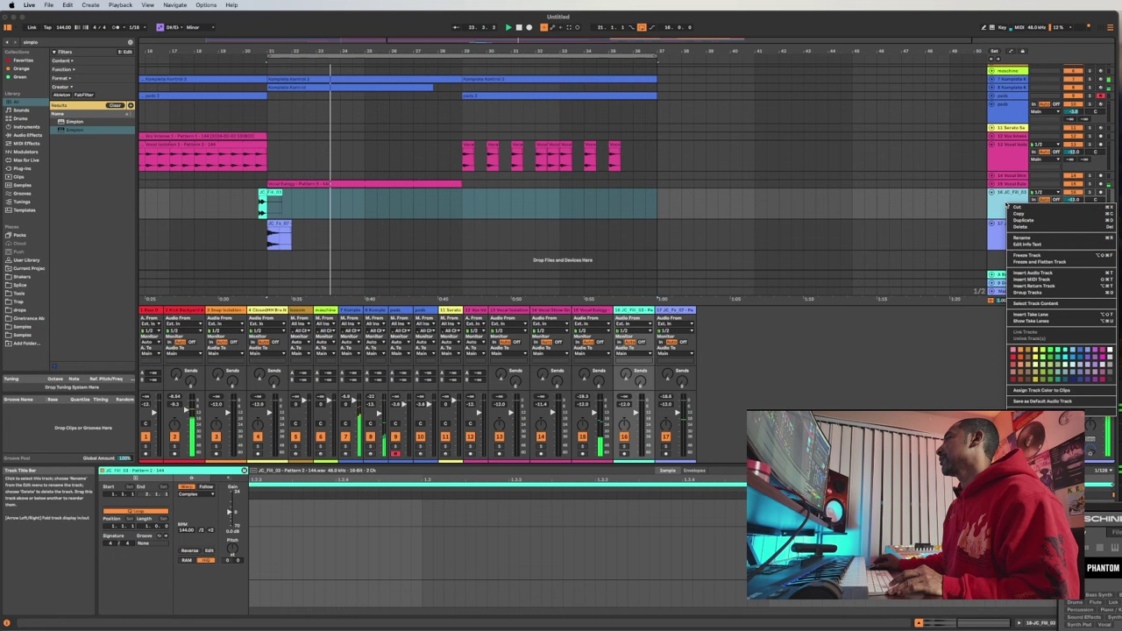
{"action": "left_click", "coordinate": [1050, 349]}
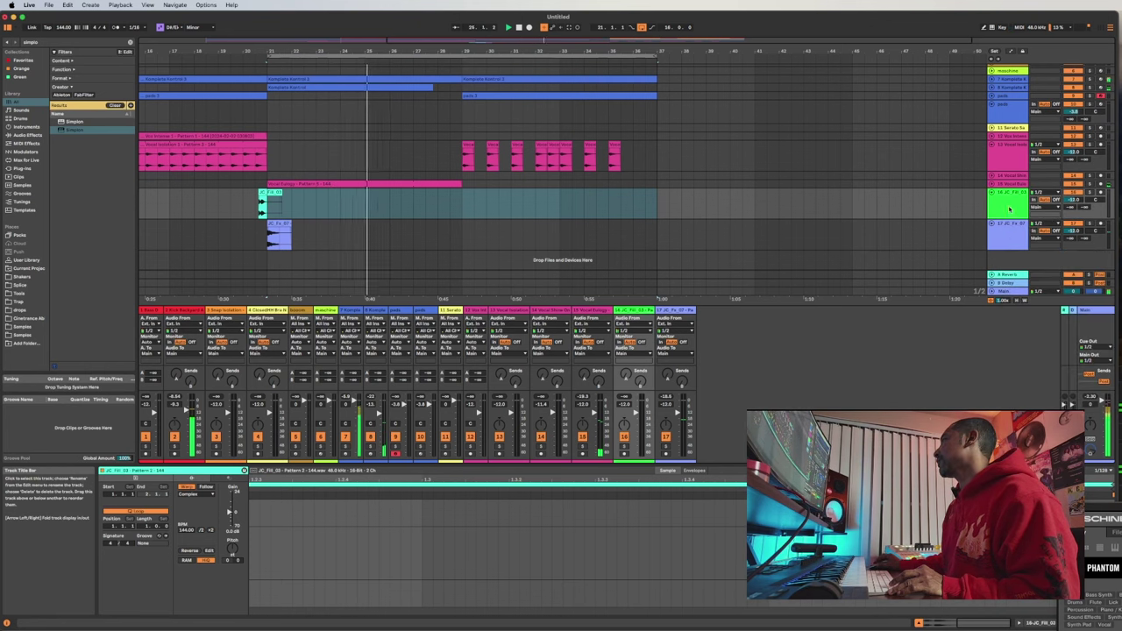
{"action": "right_click", "coordinate": [1012, 208]}
{"action": "left_click", "coordinate": [1048, 399]}
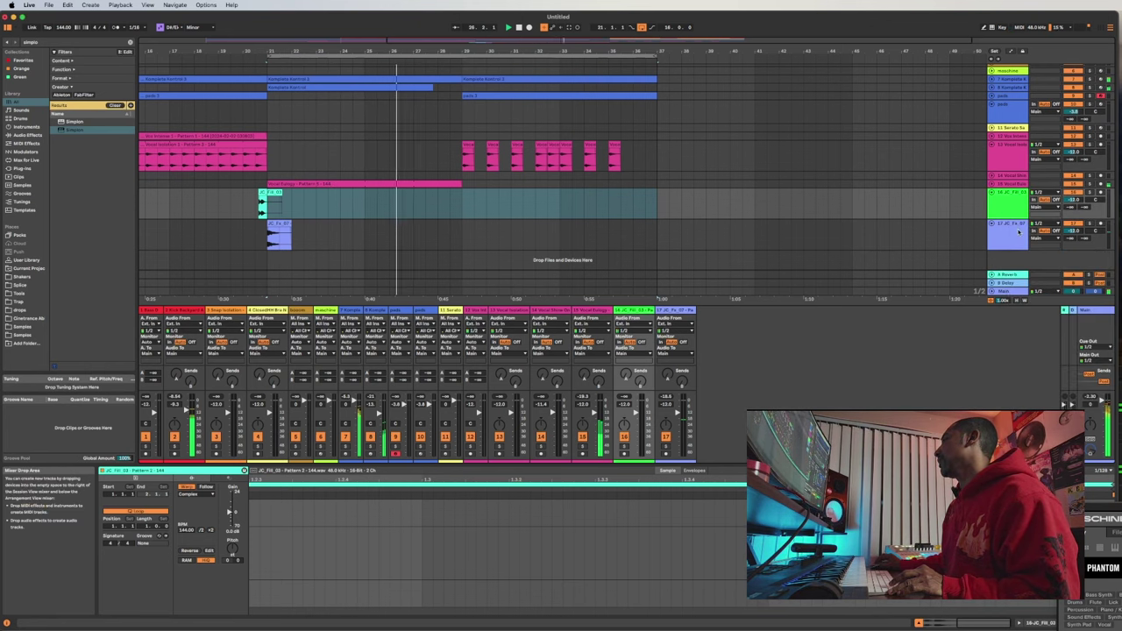
{"action": "right_click", "coordinate": [1012, 204]}
{"action": "left_click", "coordinate": [1040, 390]}
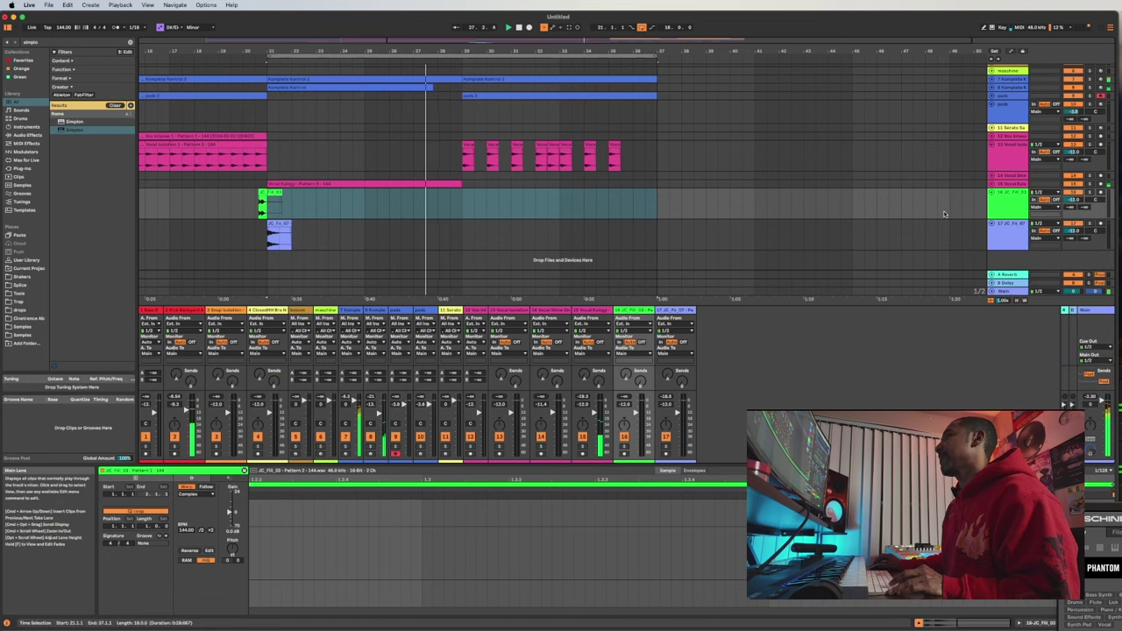
- Color the JC_Fx_07 and JC_Fill_03 tracks lime and apply the track color to their clips
{"action": "right_click", "coordinate": [1009, 233]}
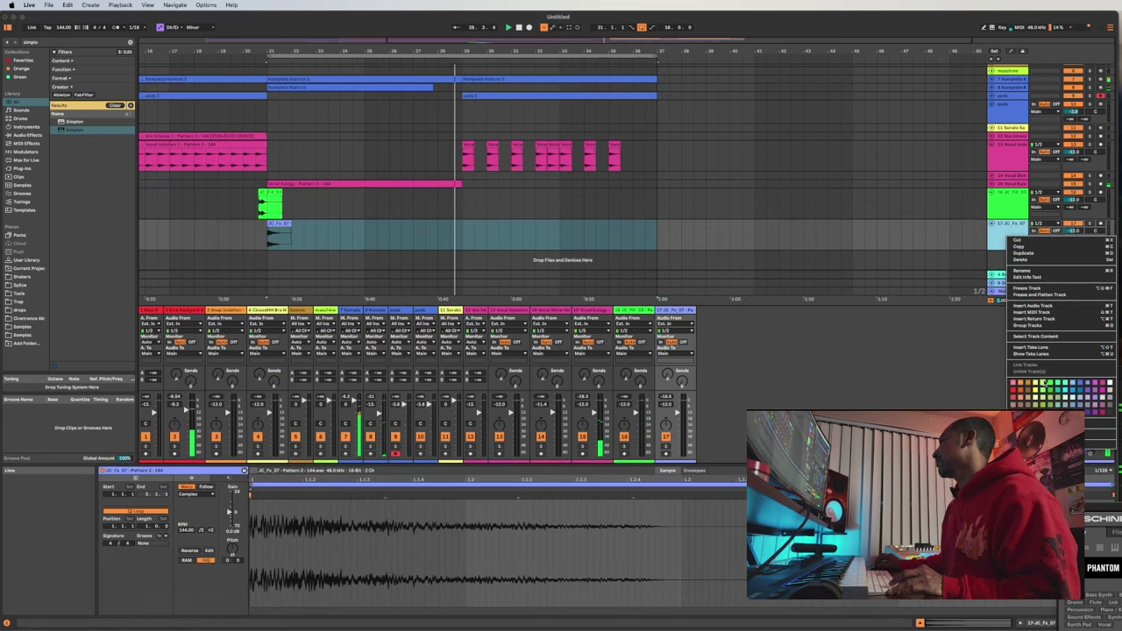
{"action": "left_click", "coordinate": [1048, 398]}
{"action": "right_click", "coordinate": [1005, 209]}
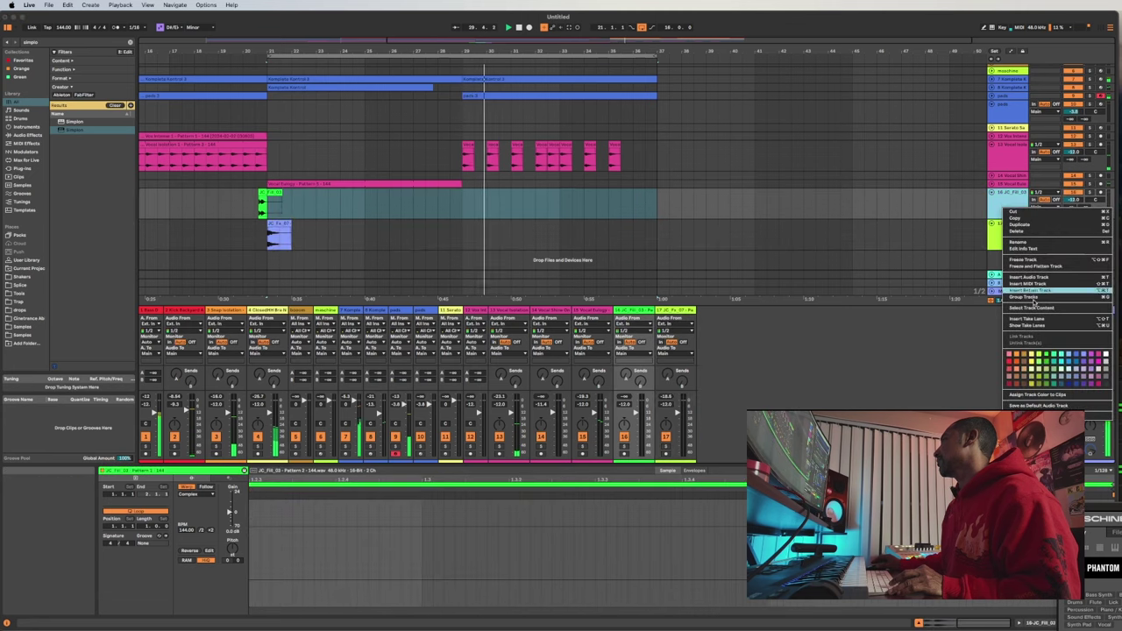
{"action": "left_click", "coordinate": [1038, 359]}
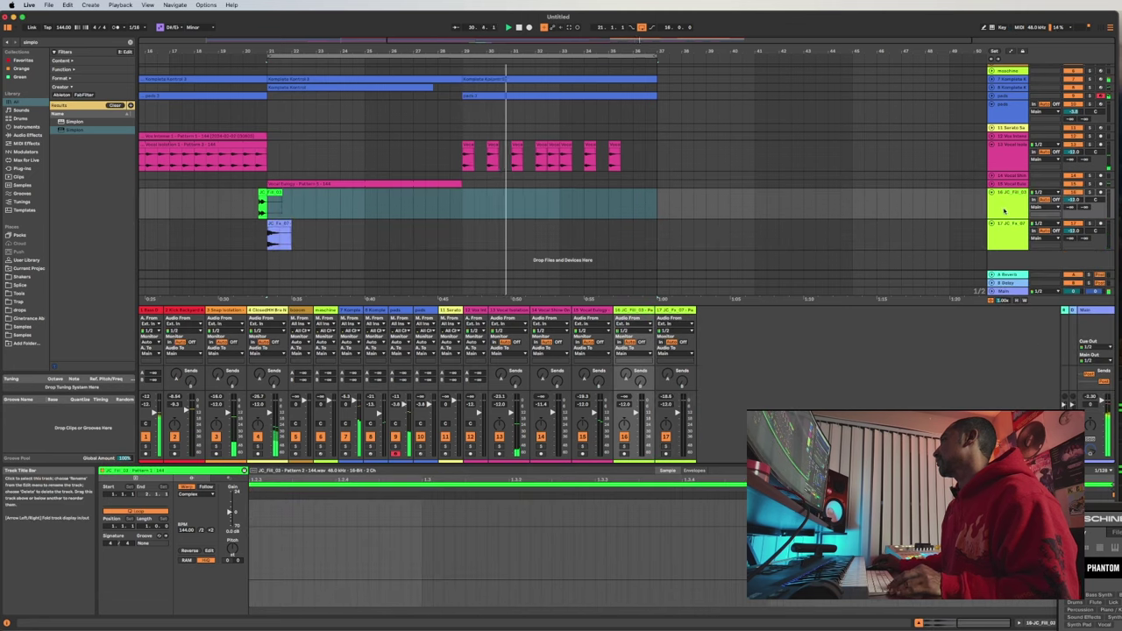
{"action": "right_click", "coordinate": [1010, 231]}
{"action": "left_click", "coordinate": [1044, 373]}
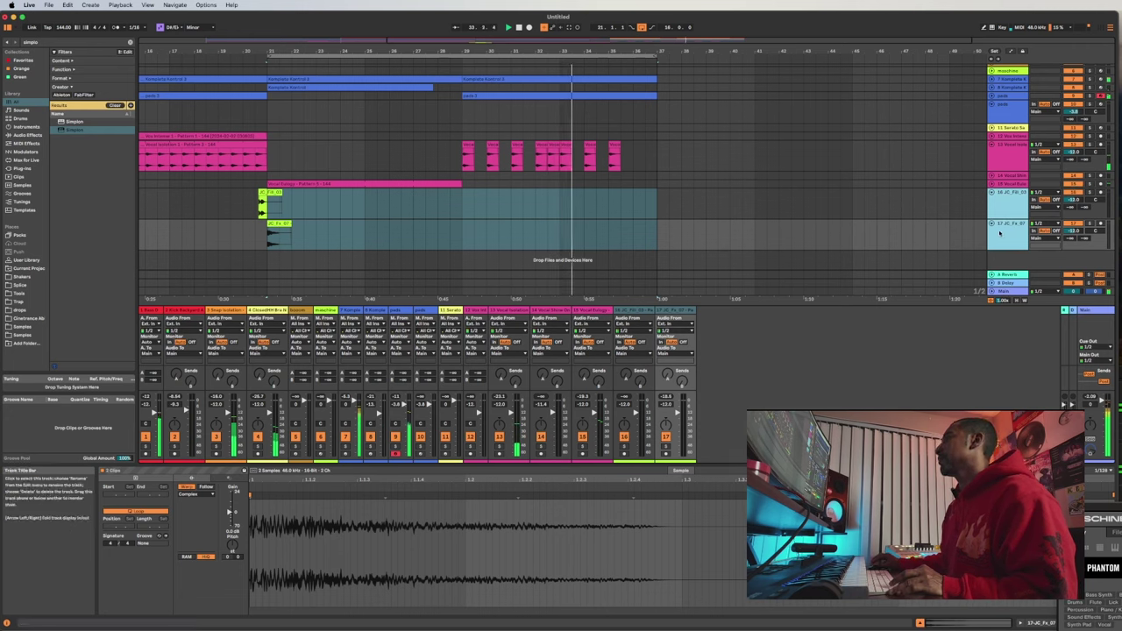
{"action": "left_click", "coordinate": [862, 232]}
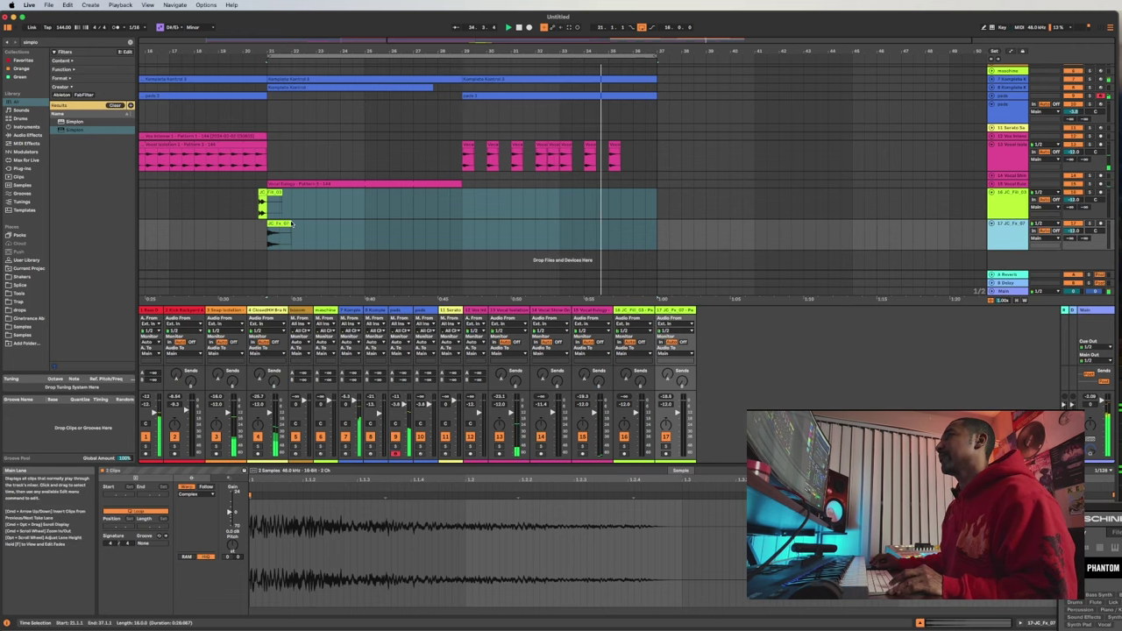
- Move the JC_Fx_07 clip from bar 21 to bar 29
{"action": "left_click", "coordinate": [275, 225]}
{"action": "left_click_drag", "start_coordinate": [276, 225], "coordinate": [473, 228]}
{"action": "scroll", "coordinate": [480, 203], "scroll_direction": "down", "scroll_amount": 5}
{"action": "scroll", "coordinate": [480, 203], "scroll_direction": "left", "scroll_amount": 3}
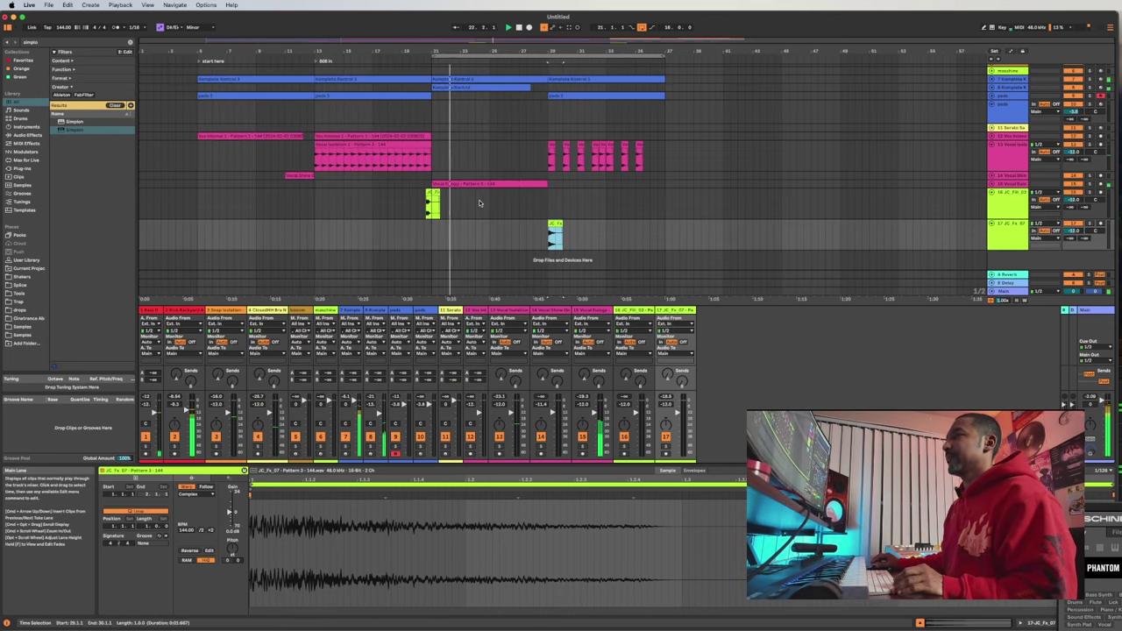
- Fold the JC_Fx_07, JC_Fill_03 and Kick Backyard tracks while the loop plays
{"action": "scroll", "coordinate": [589, 232], "scroll_direction": "up", "scroll_amount": 1}
{"action": "scroll", "coordinate": [588, 232], "scroll_direction": "down", "scroll_amount": 4}
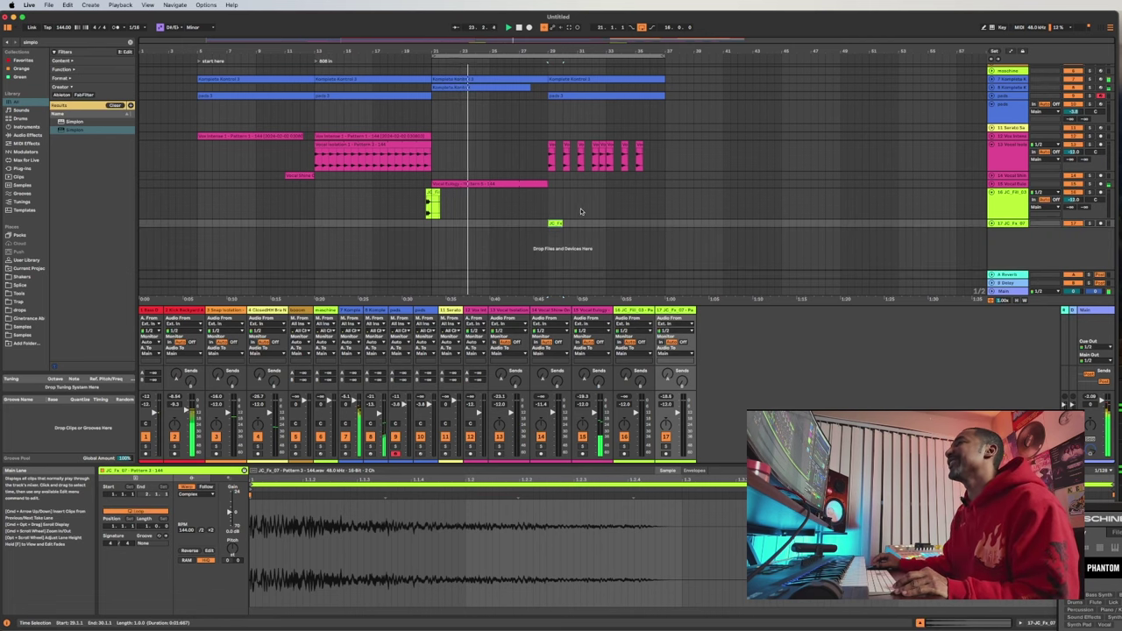
{"action": "scroll", "coordinate": [581, 210], "scroll_direction": "down", "scroll_amount": 3}
{"action": "scroll", "coordinate": [601, 176], "scroll_direction": "up", "scroll_amount": 5}
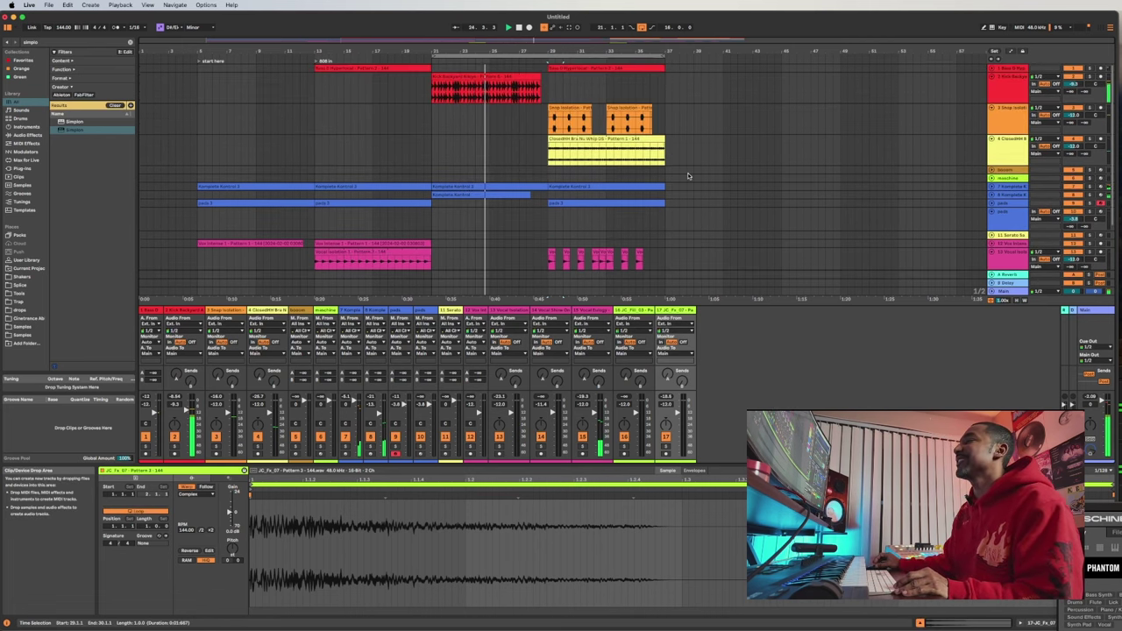
{"action": "scroll", "coordinate": [763, 88], "scroll_direction": "down", "scroll_amount": 3}
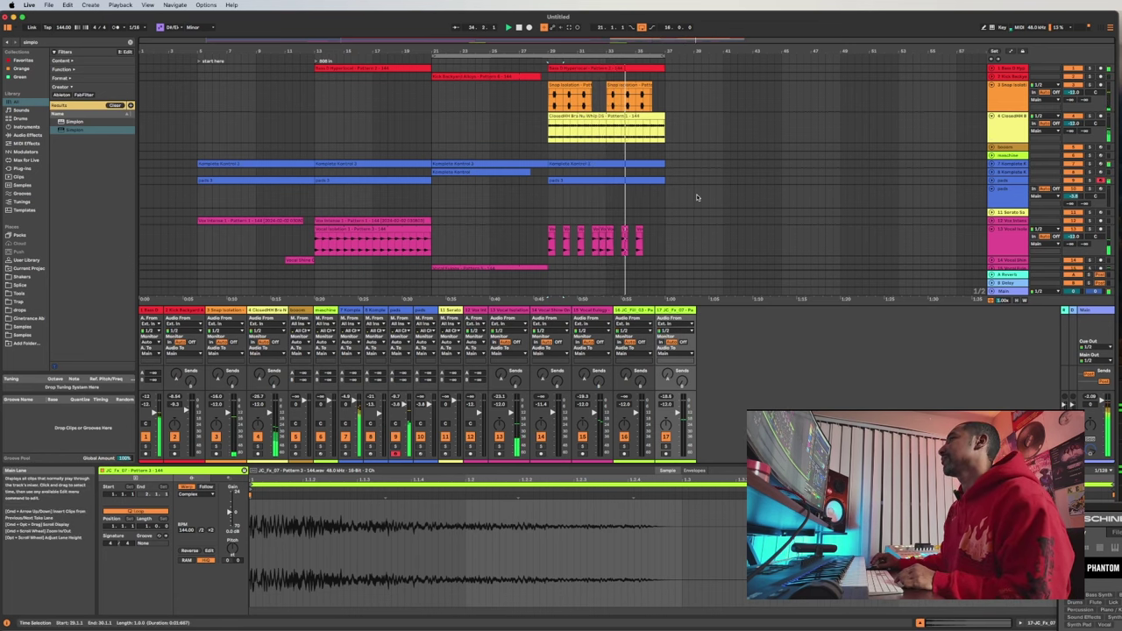
{"action": "scroll", "coordinate": [843, 153], "scroll_direction": "down", "scroll_amount": 1}
{"action": "scroll", "coordinate": [843, 153], "scroll_direction": "down", "scroll_amount": 2}
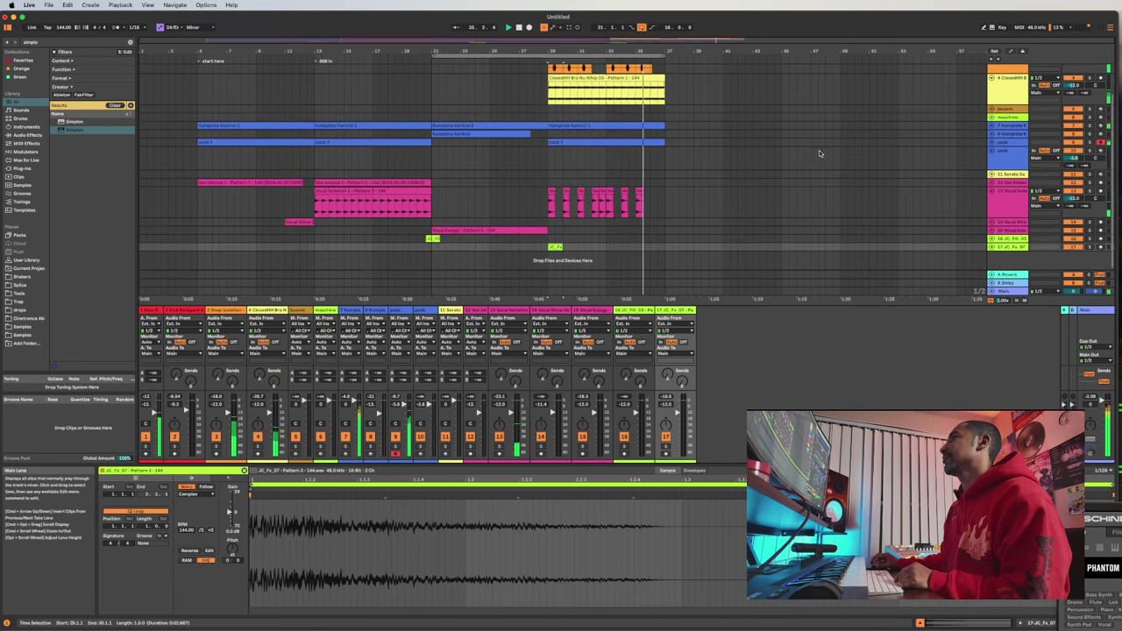
- Play the arrangement from bar 29 and select the upper pads track before stopping playback
{"action": "left_click", "coordinate": [546, 135]}
{"action": "key", "text": "space"}
{"action": "key", "text": "space"}
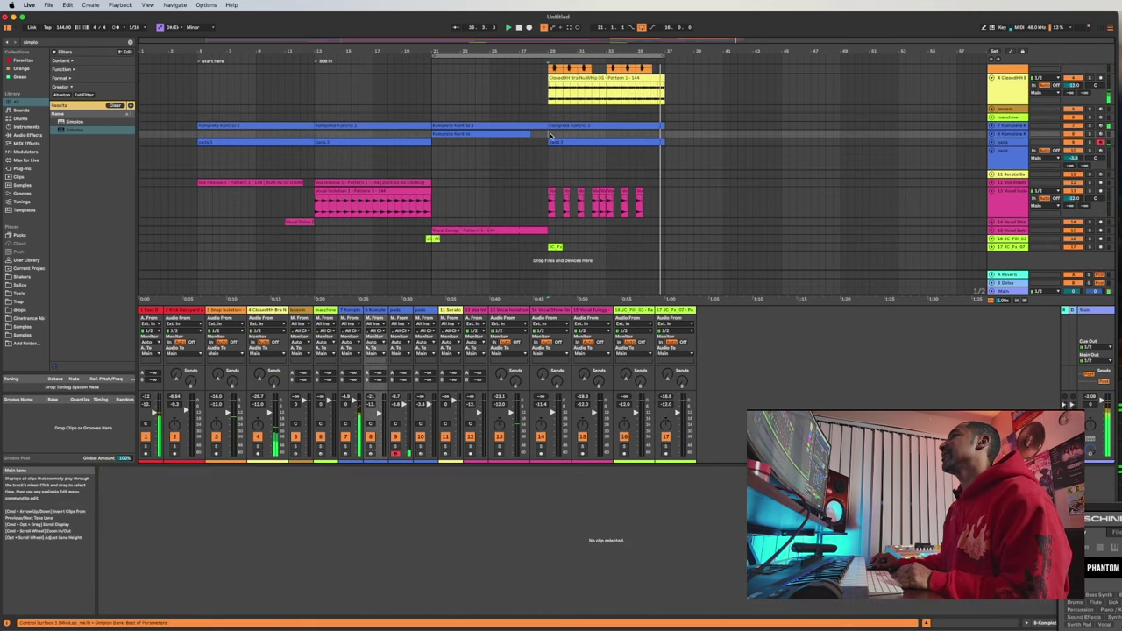
{"action": "left_click", "coordinate": [1004, 142]}
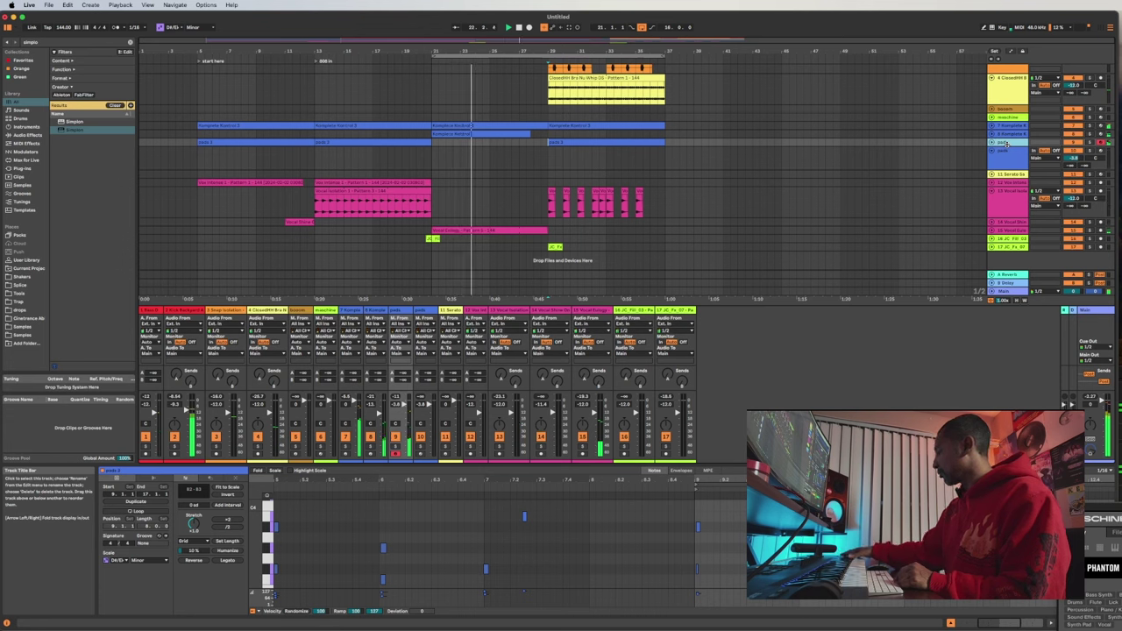
{"action": "key", "text": "space"}
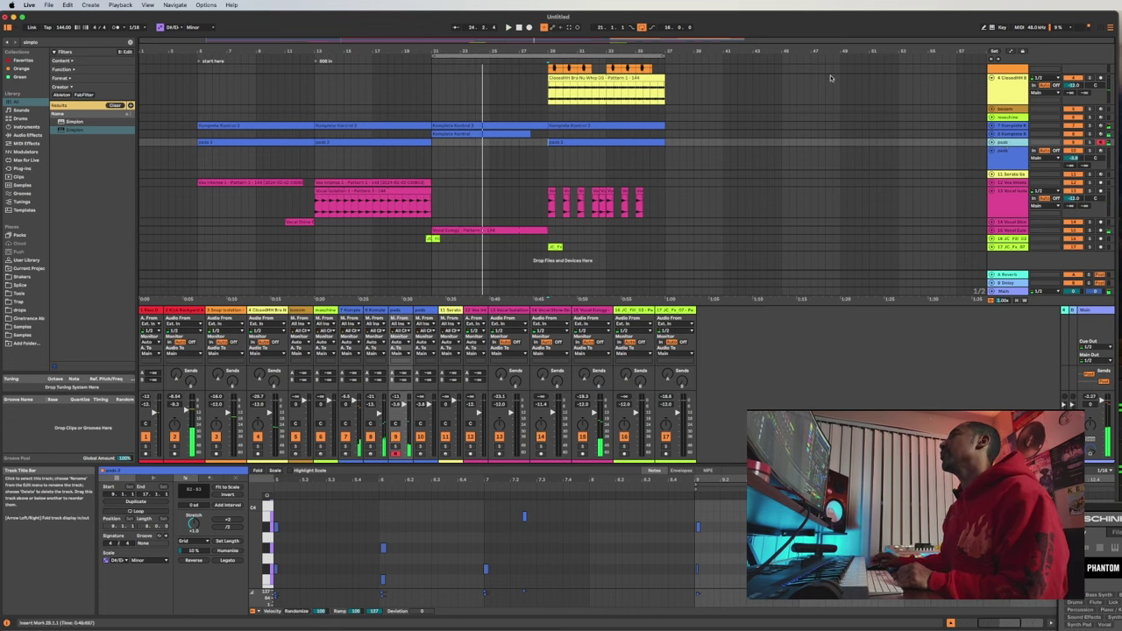
- Start from bar 35 and record a new take onto the armed upper pads track
{"action": "left_click", "coordinate": [638, 137]}
{"action": "key", "text": "space"}
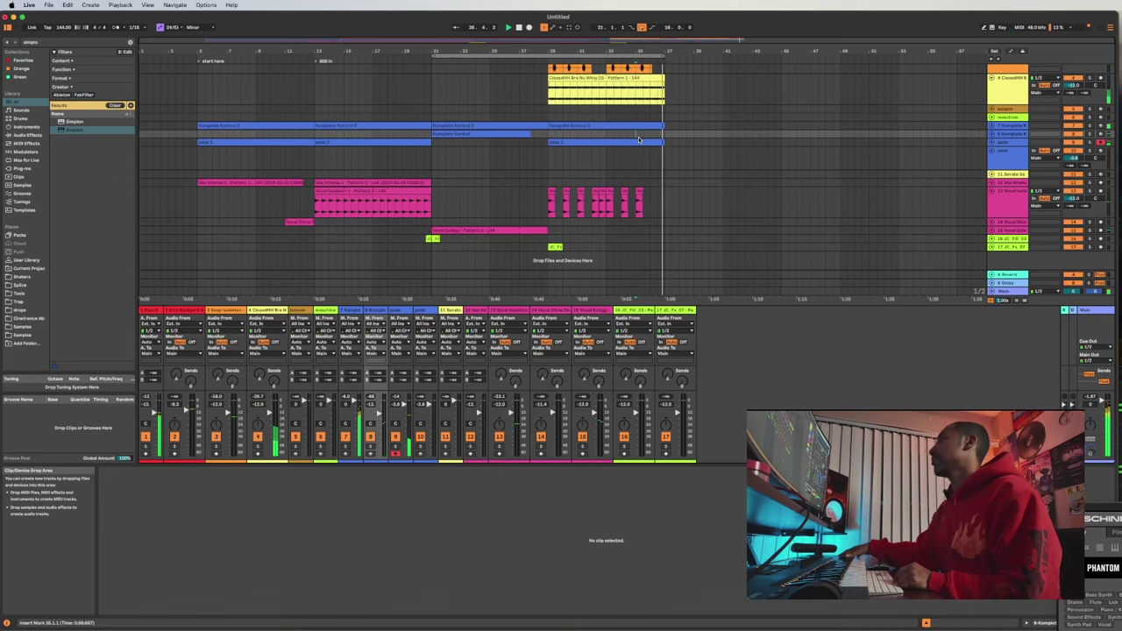
{"action": "key", "text": "space"}
{"action": "key", "text": "space"}
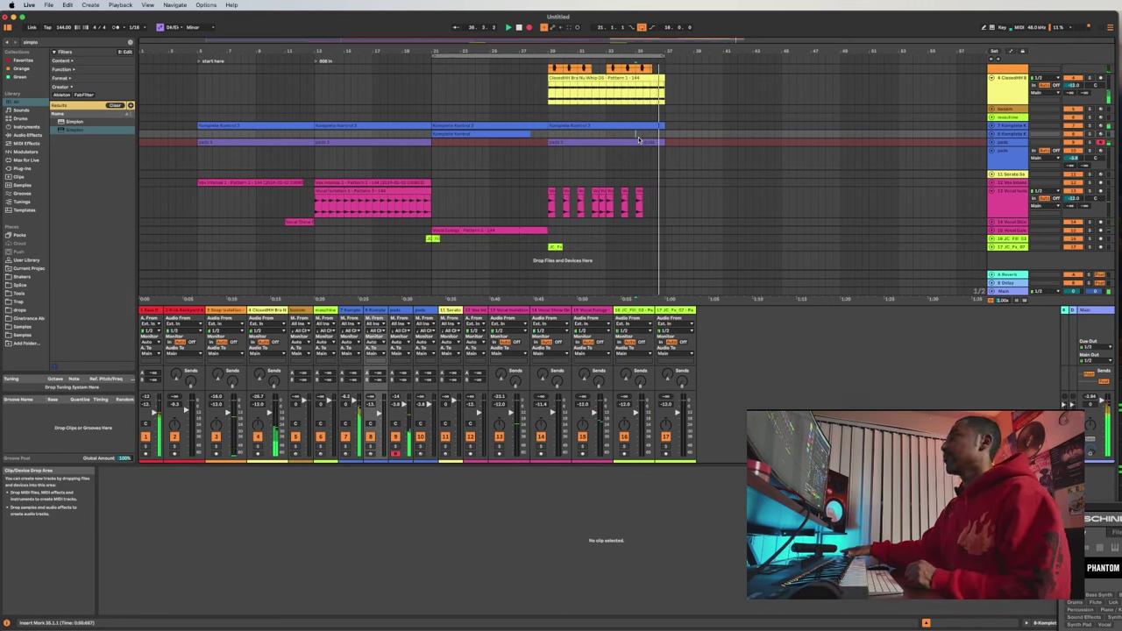
{"action": "key", "text": "space"}
{"action": "key", "text": "space"}
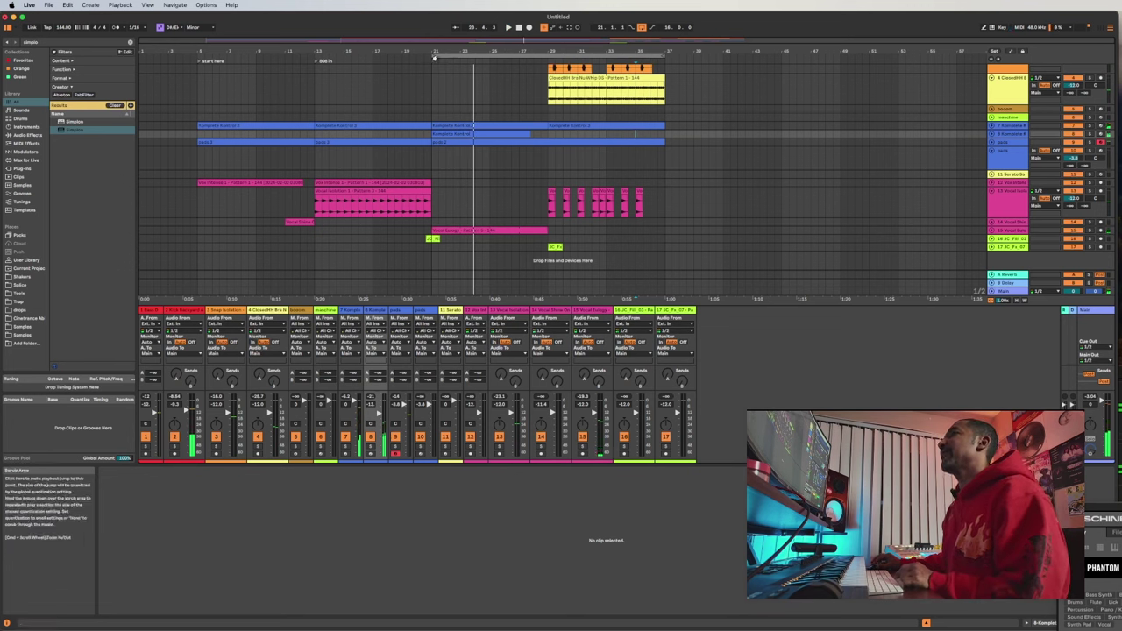
- Extend the loop start back to bar 5 and arm the lower pads track for recording
{"action": "left_click", "coordinate": [235, 61]}
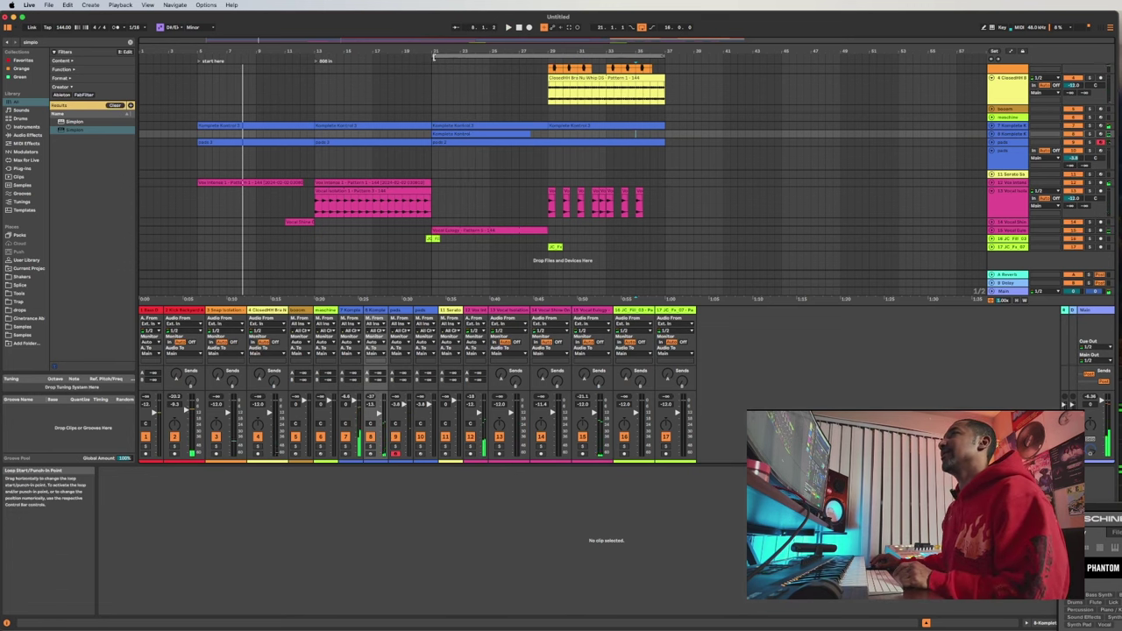
{"action": "left_click_drag", "start_coordinate": [433, 57], "coordinate": [200, 87]}
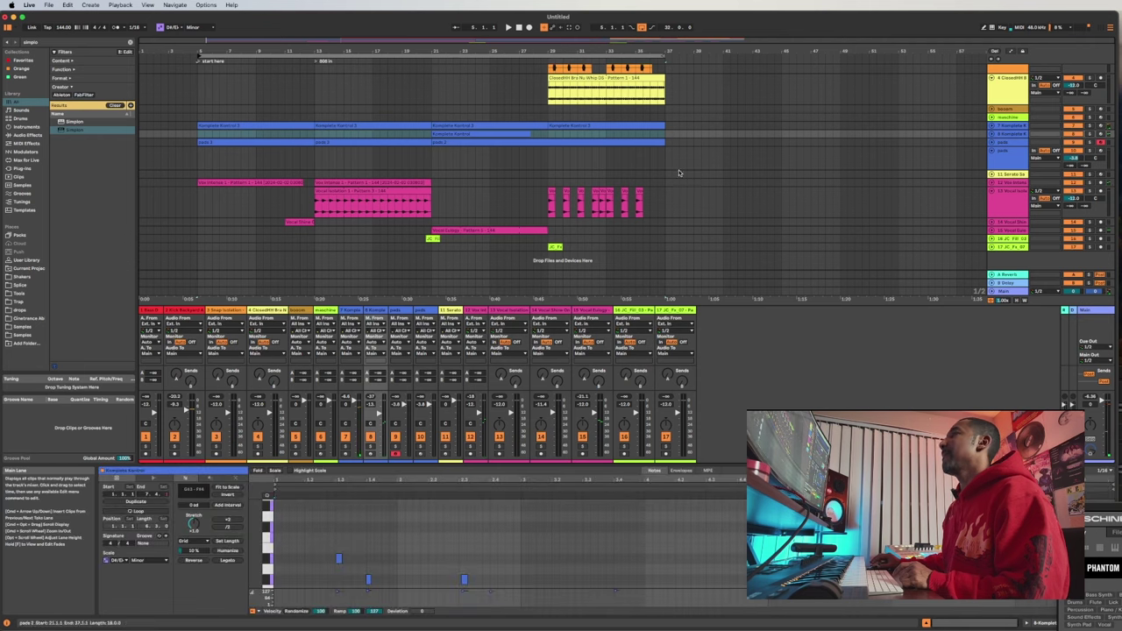
{"action": "left_click", "coordinate": [1007, 159]}
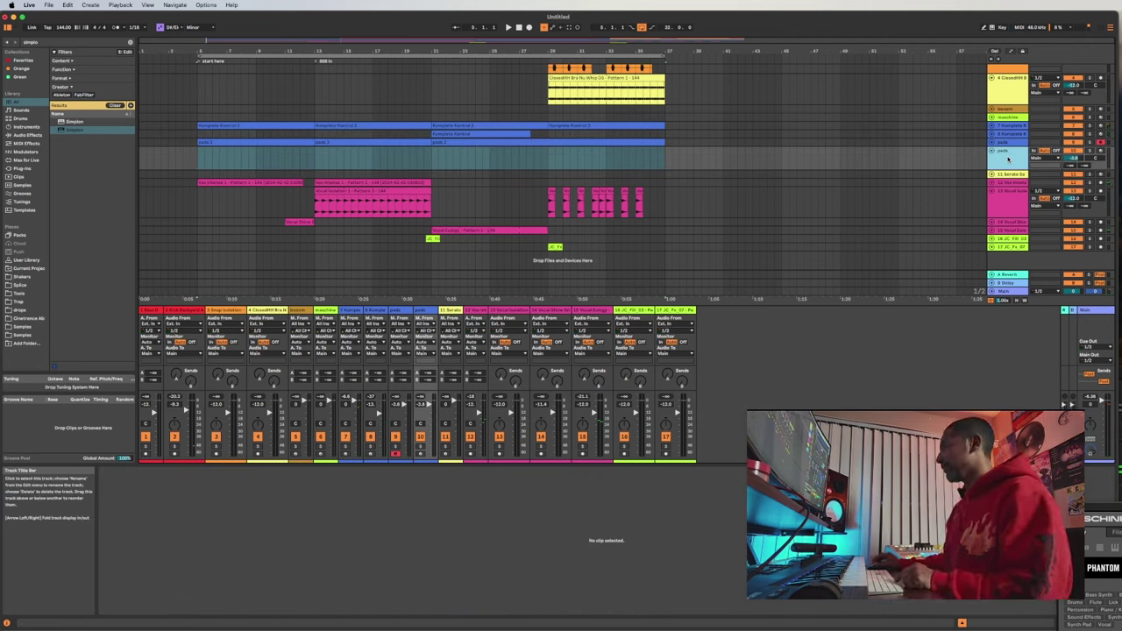
{"action": "left_click", "coordinate": [1100, 152]}
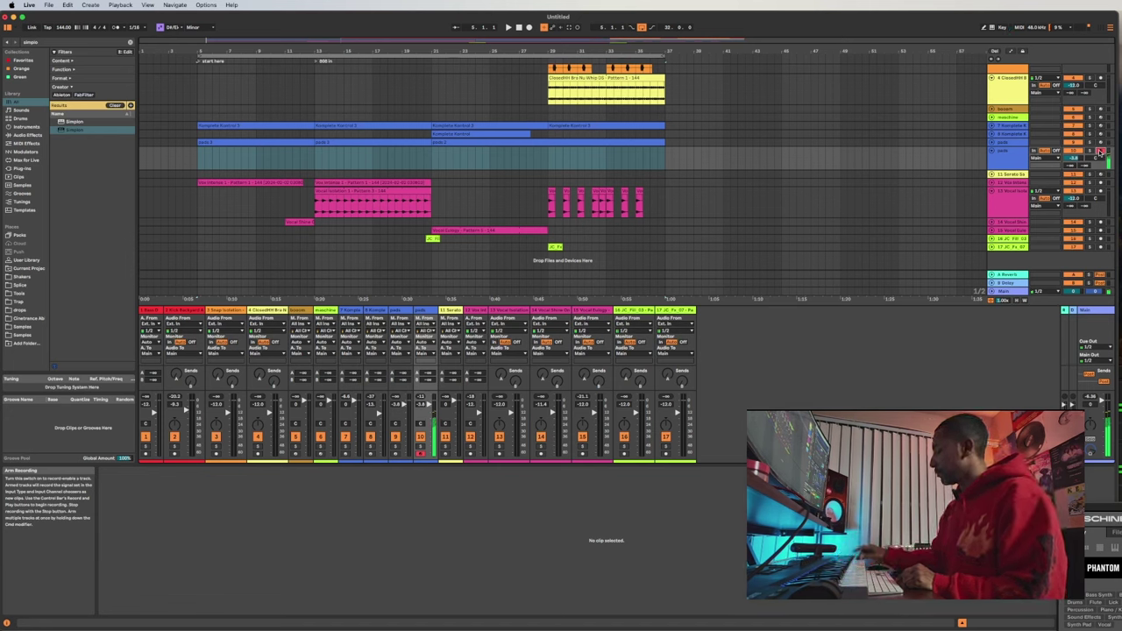
- Play the arrangement from bar 5, stop playback and place the insert marker at bar 36
{"action": "key", "text": "space"}
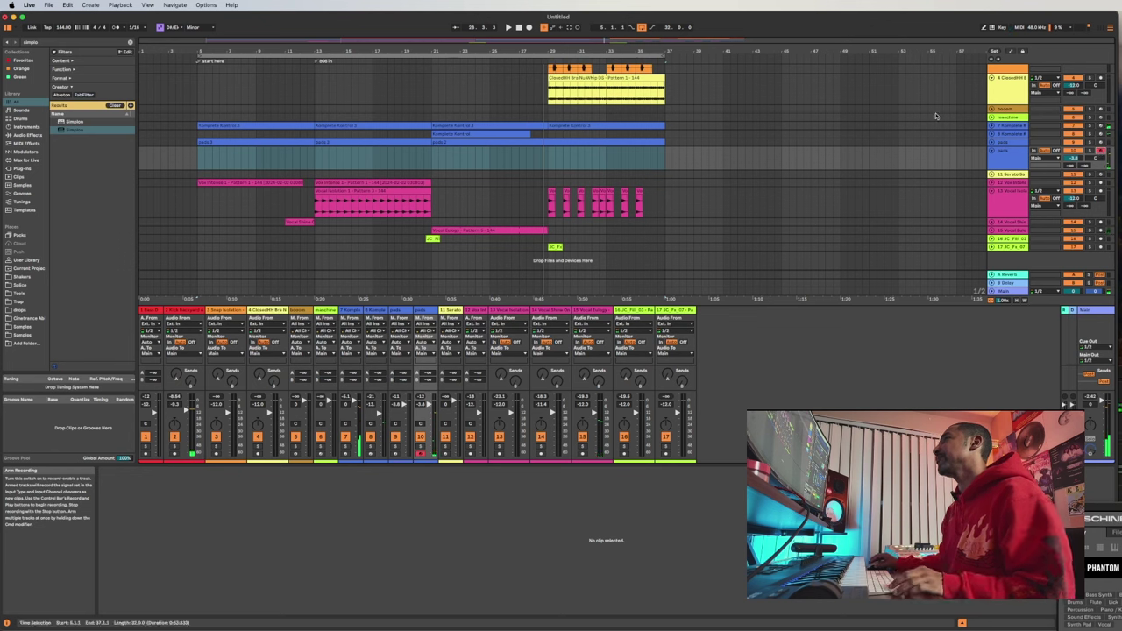
{"action": "key", "text": "space"}
{"action": "left_click", "coordinate": [647, 117]}
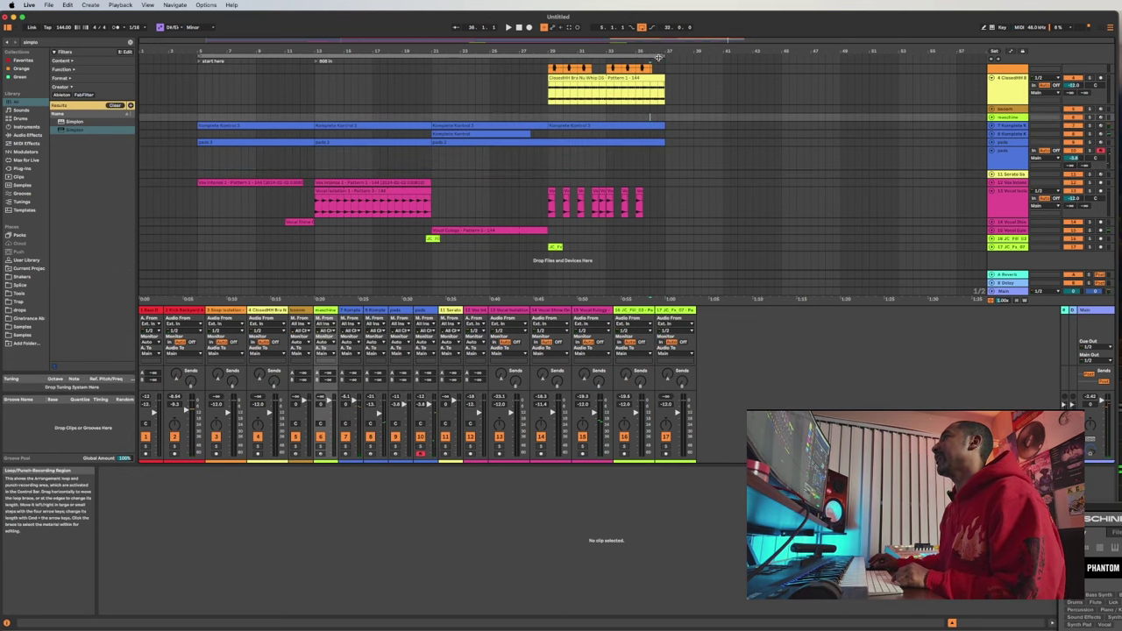
- Extend the loop end to bar 46.3.1 so the loop spans from bar 5
{"action": "left_click_drag", "start_coordinate": [662, 55], "coordinate": [787, 53]}
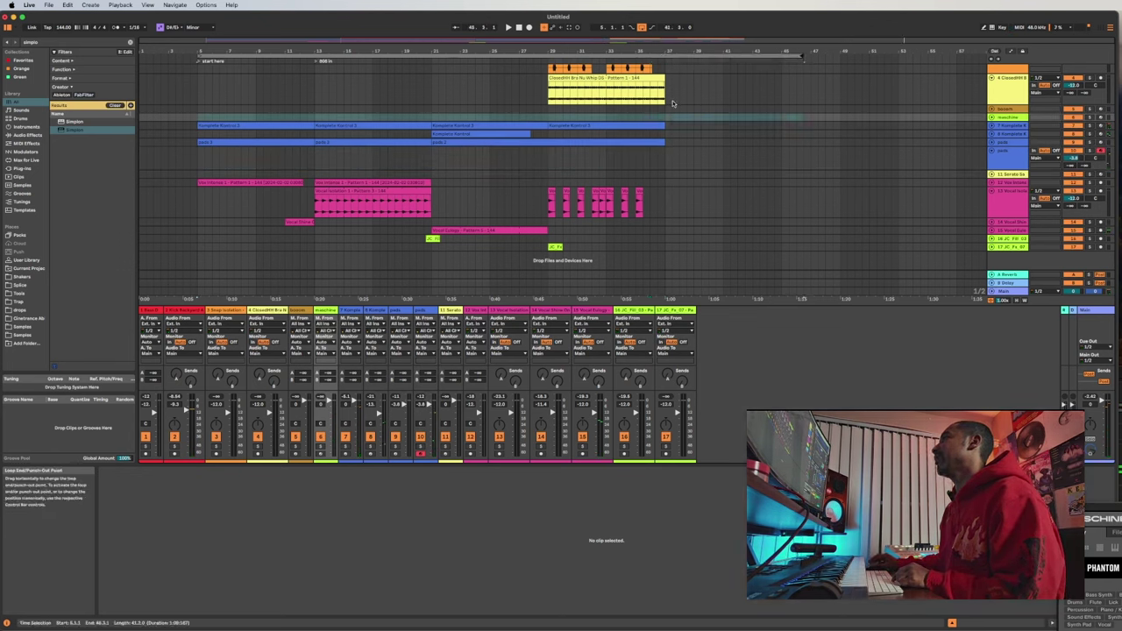
{"action": "left_click", "coordinate": [636, 116]}
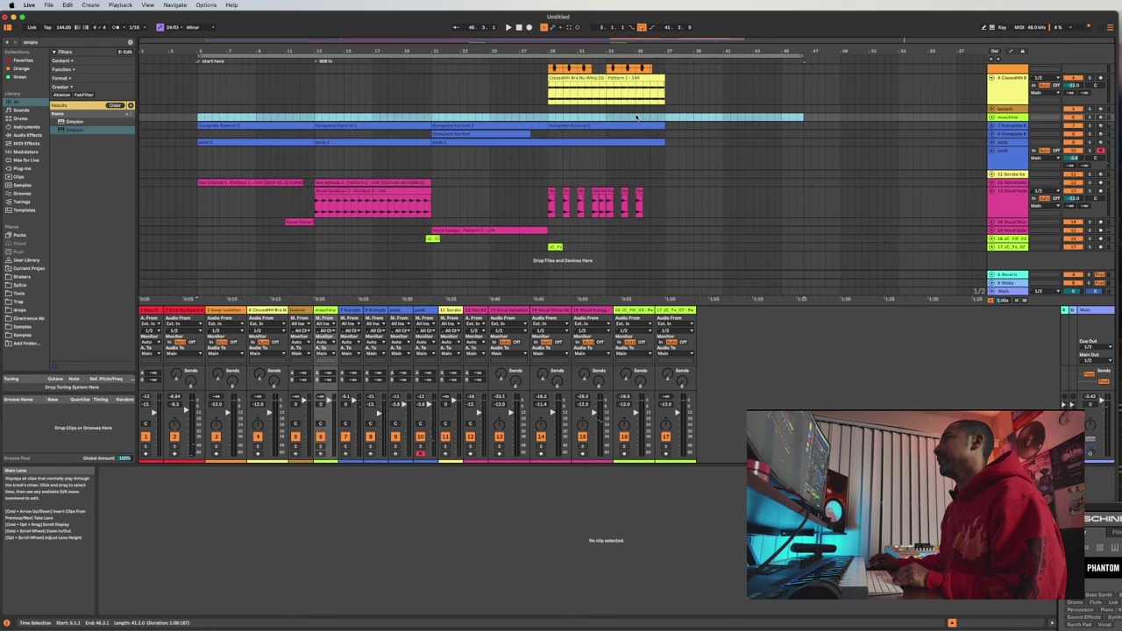
{"action": "scroll", "coordinate": [664, 158], "scroll_direction": "up", "scroll_amount": 3}
{"action": "scroll", "coordinate": [663, 158], "scroll_direction": "down", "scroll_amount": 3}
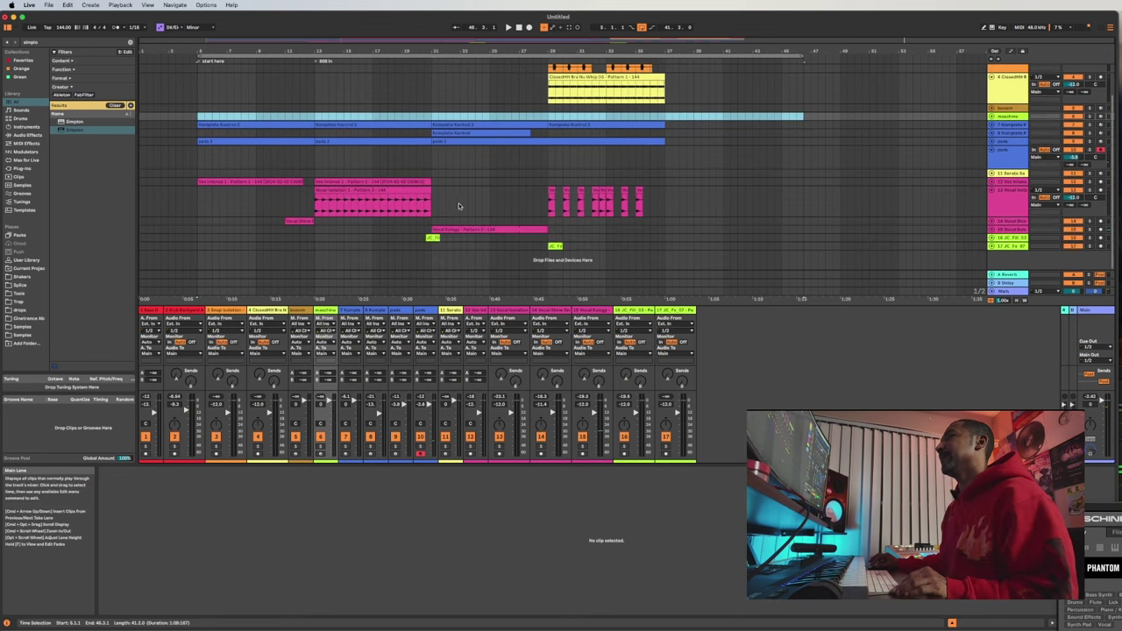
- Copy the Vox Intense clip at bar 13 to bar 37 and play the arrangement from bar 35
{"action": "left_click", "coordinate": [349, 181]}
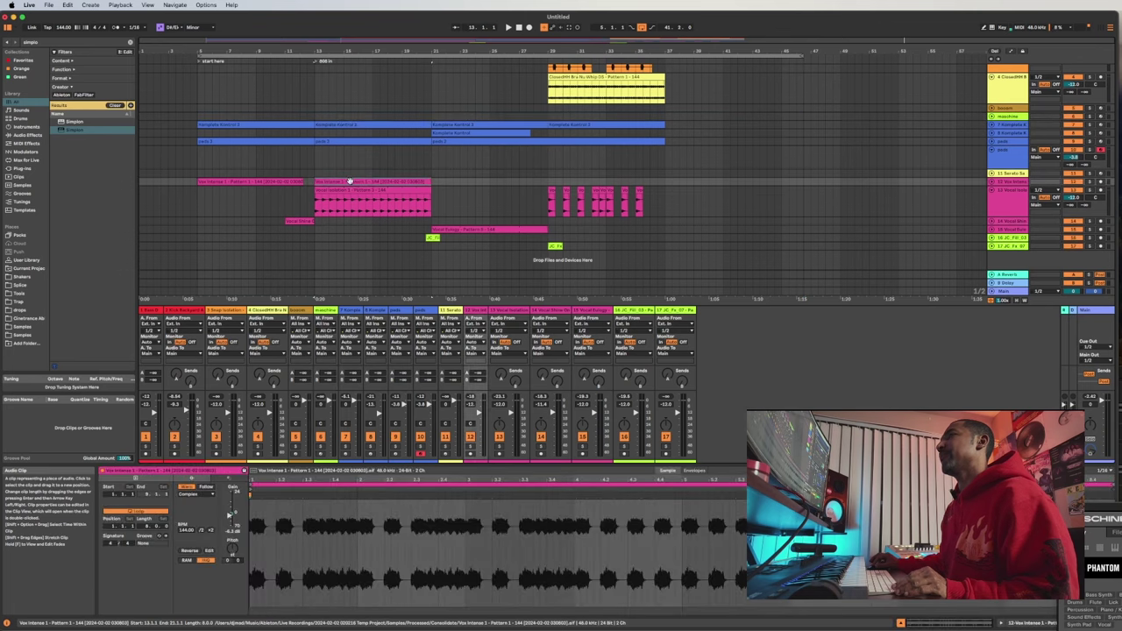
{"action": "left_click_drag", "start_coordinate": [347, 181], "coordinate": [698, 185]}
{"action": "left_click", "coordinate": [644, 185]}
{"action": "key", "text": "space"}
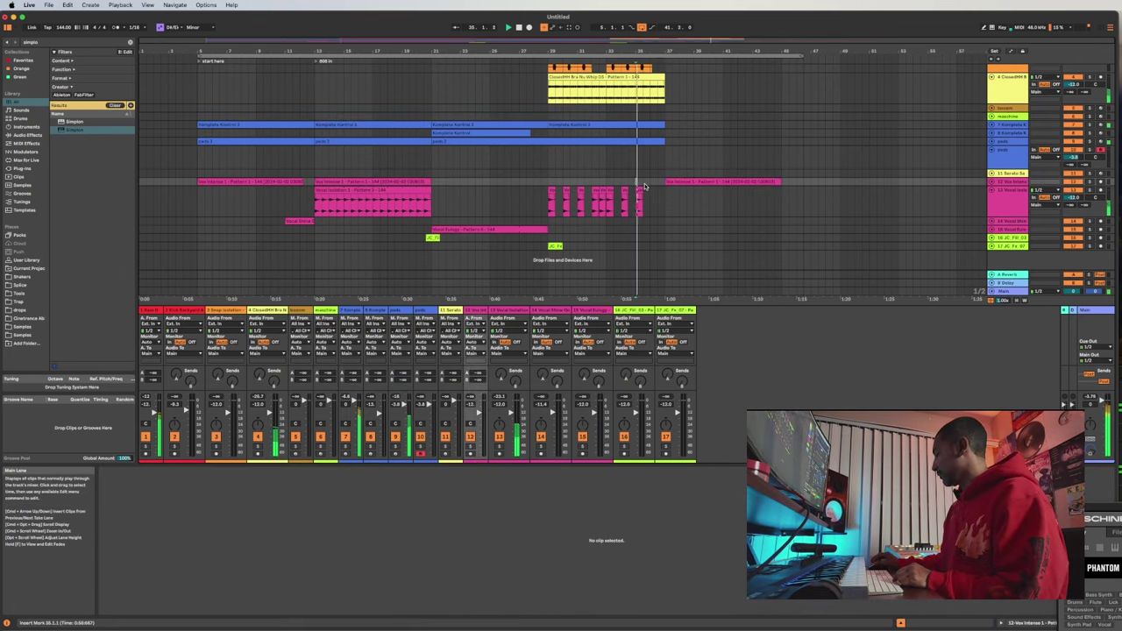
{"action": "key", "text": "space"}
{"action": "key", "text": "space"}
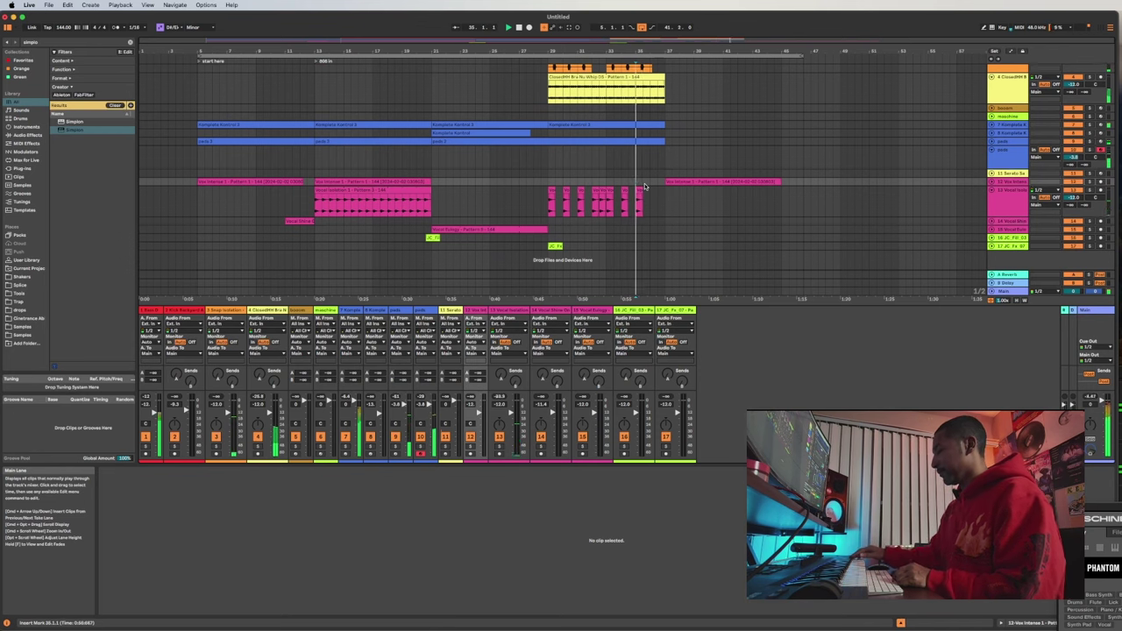
{"action": "key", "text": "F9"}
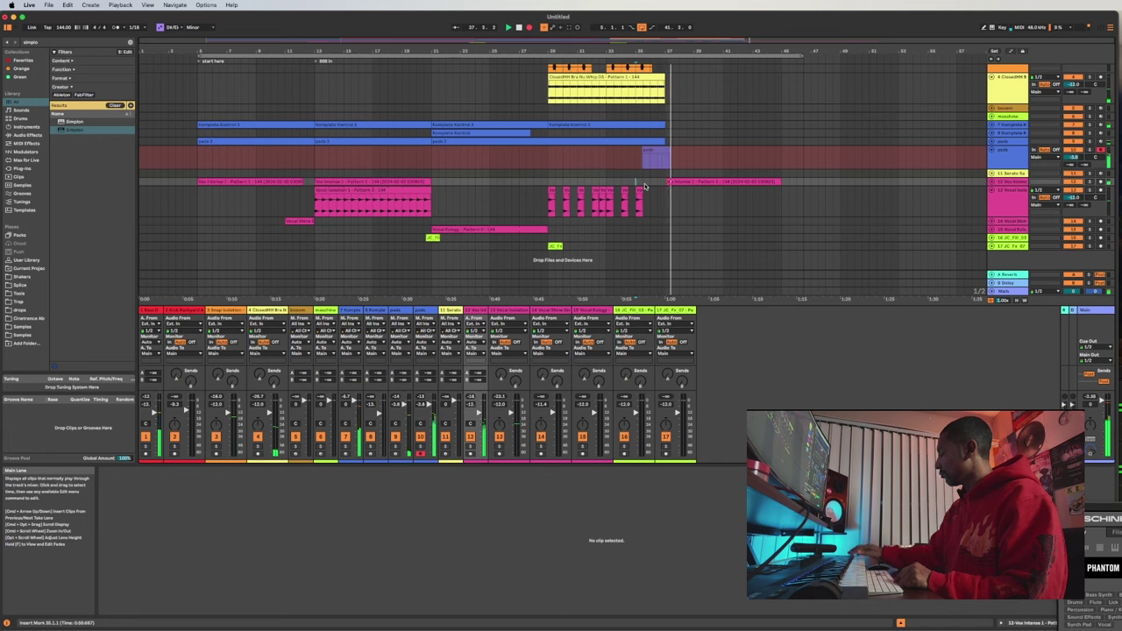
{"action": "key", "text": "space"}
{"action": "key", "text": "super+z"}
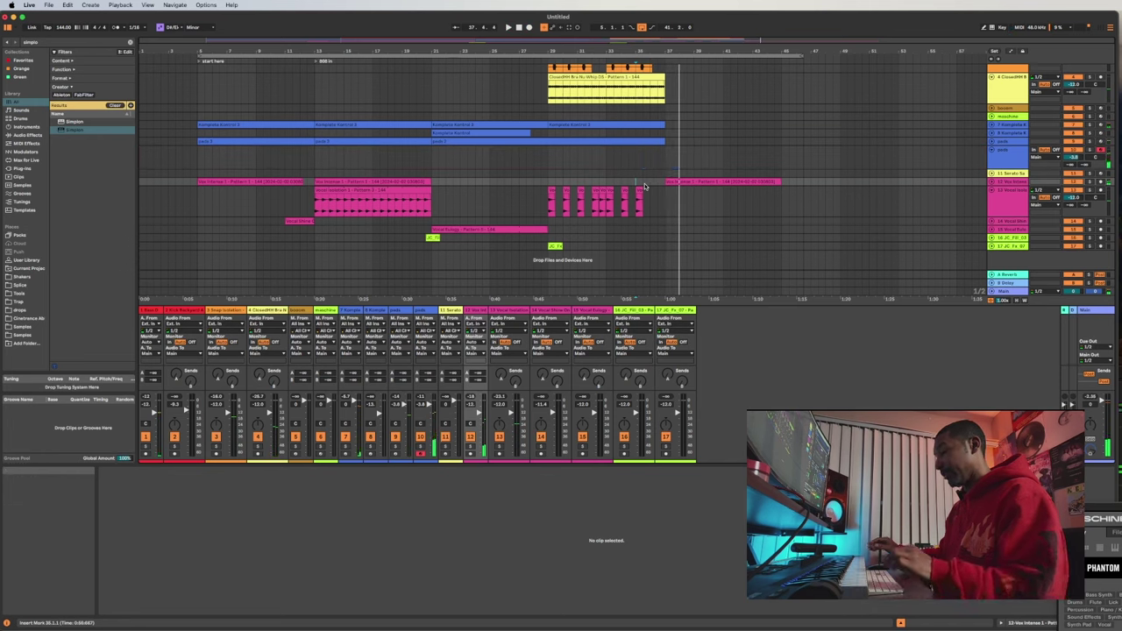
- Record a take from around bar 35 onto the armed lower pads track and play it back from bar 35
{"action": "key", "text": "F9"}
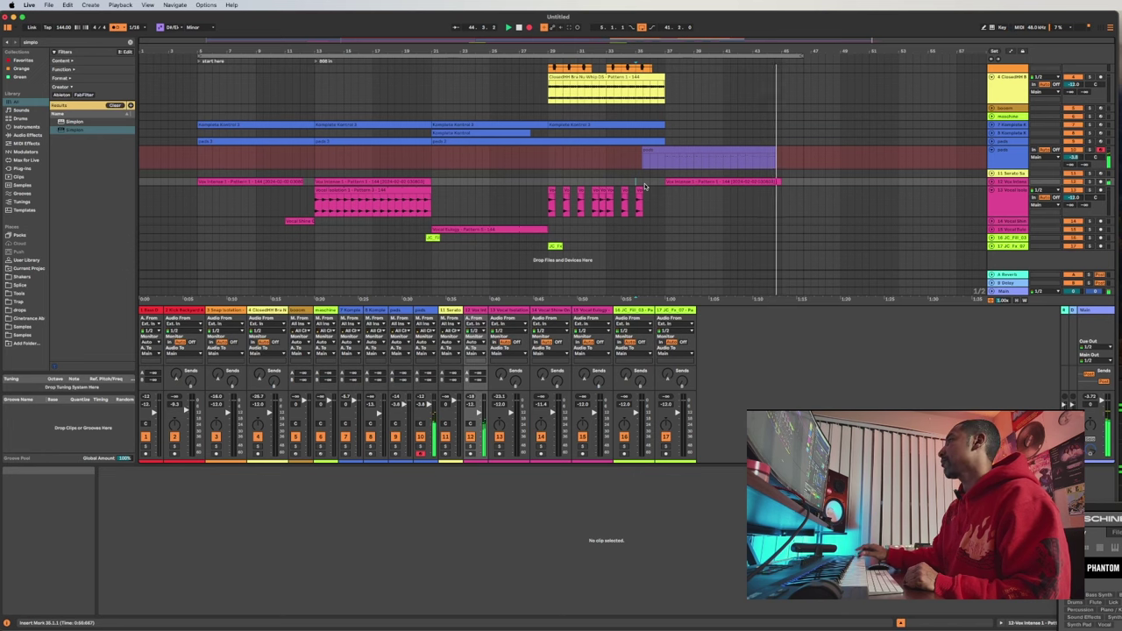
{"action": "key", "text": "space"}
{"action": "key", "text": "space"}
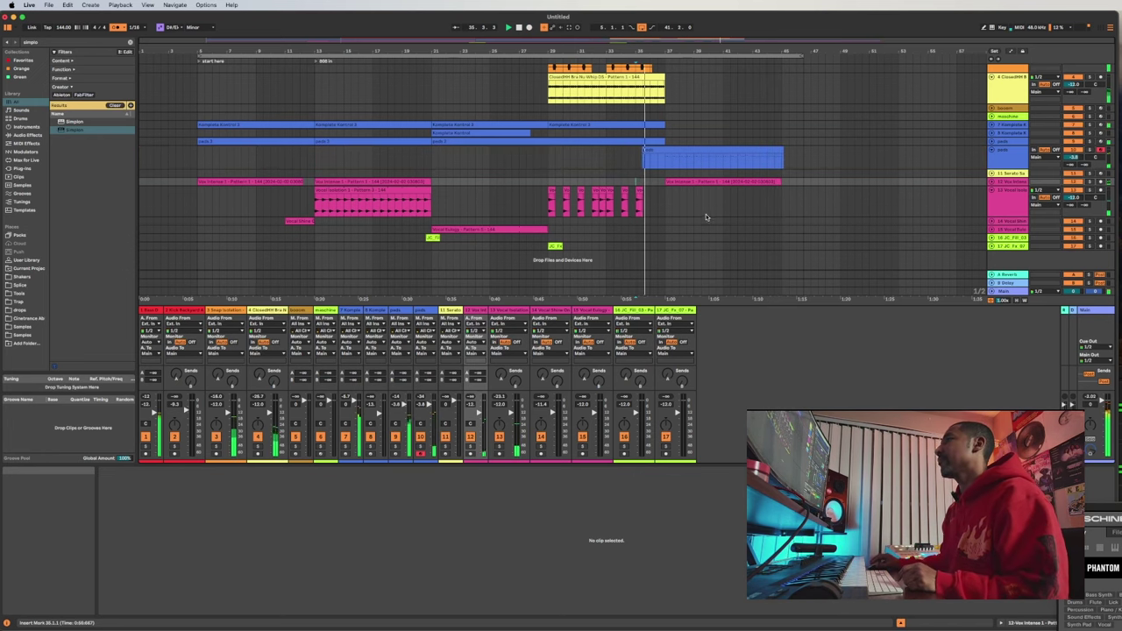
- Copy the Kick Backyard Alleys clip at bar 21 to bar 37 and duplicate the Komplete Kontrol clip at bar 29 directly after itself
{"action": "scroll", "coordinate": [585, 160], "scroll_direction": "up", "scroll_amount": 2}
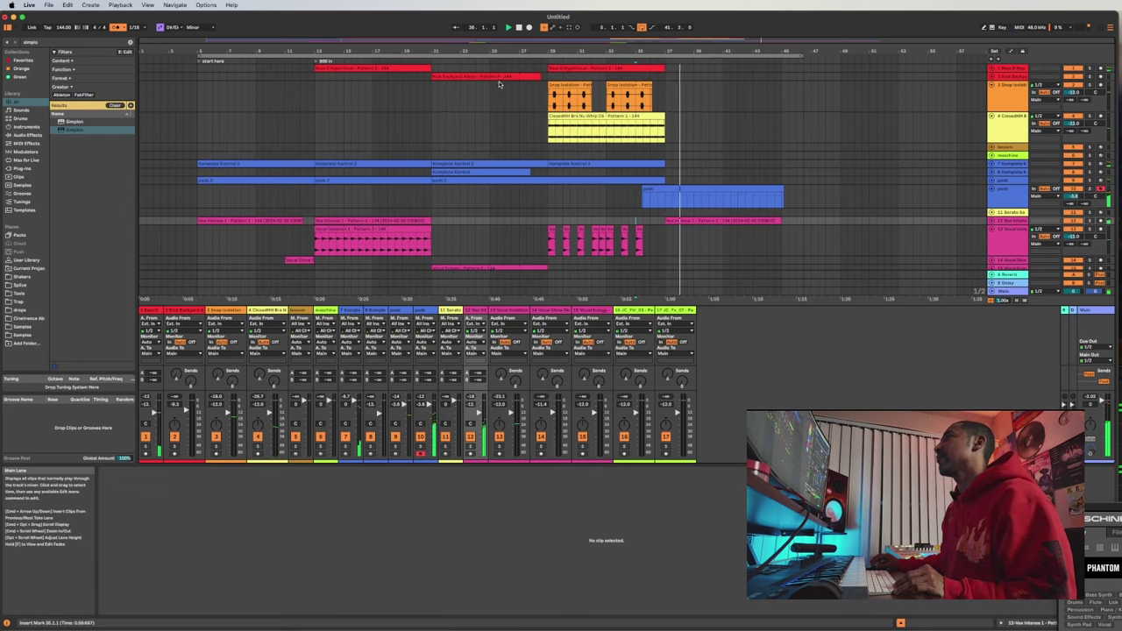
{"action": "left_click", "coordinate": [463, 77]}
{"action": "left_click_drag", "start_coordinate": [456, 77], "coordinate": [695, 78]}
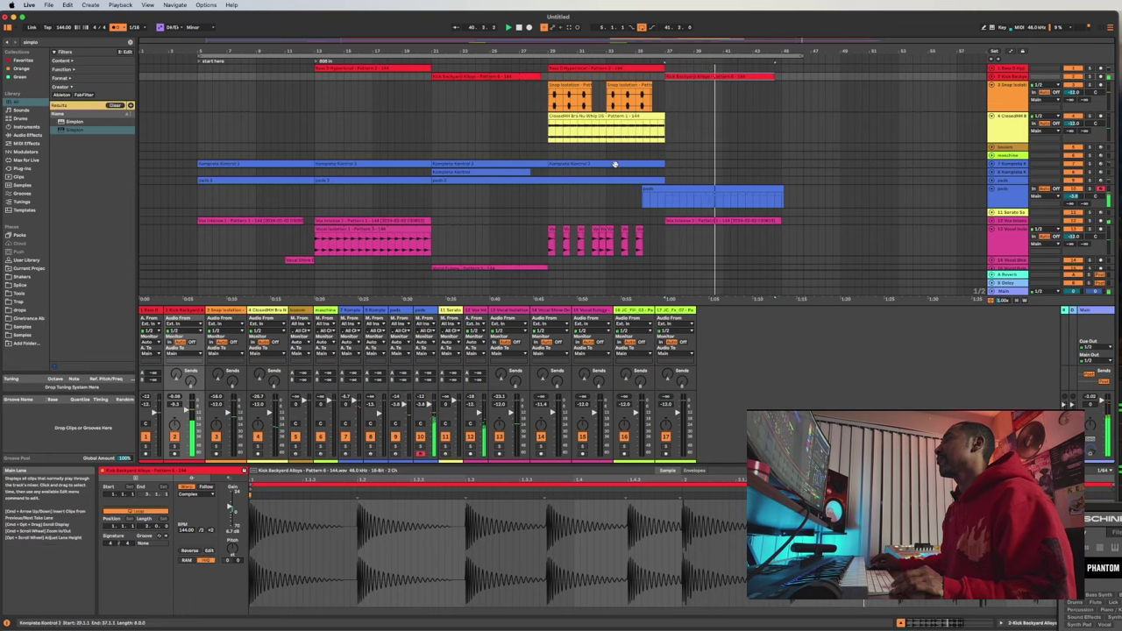
{"action": "left_click", "coordinate": [583, 164]}
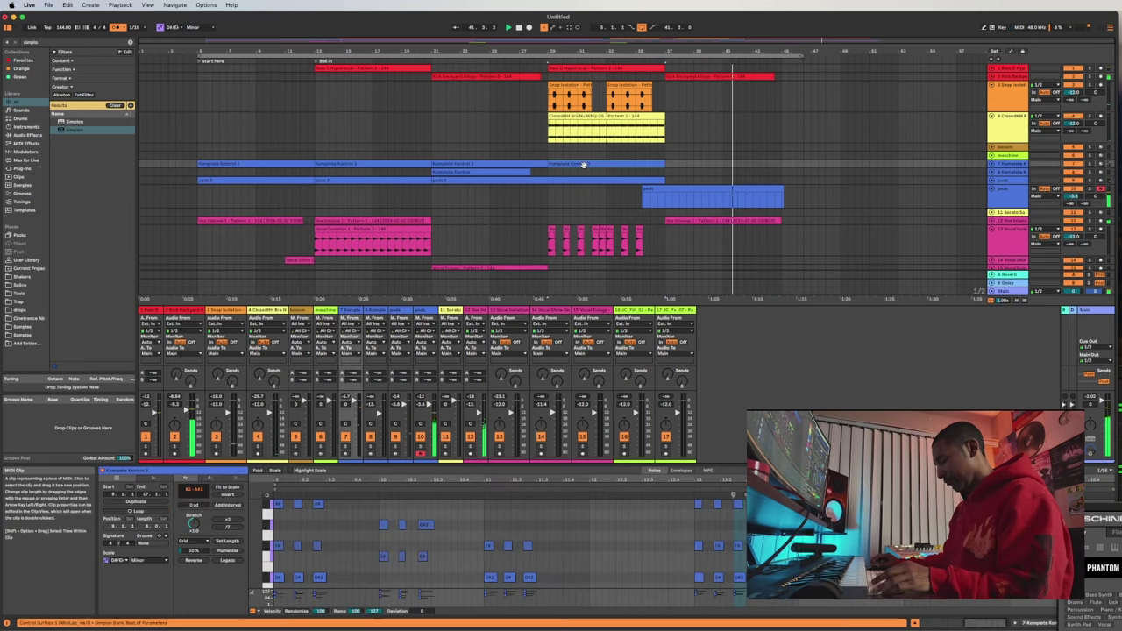
{"action": "key", "text": "ctrl+d"}
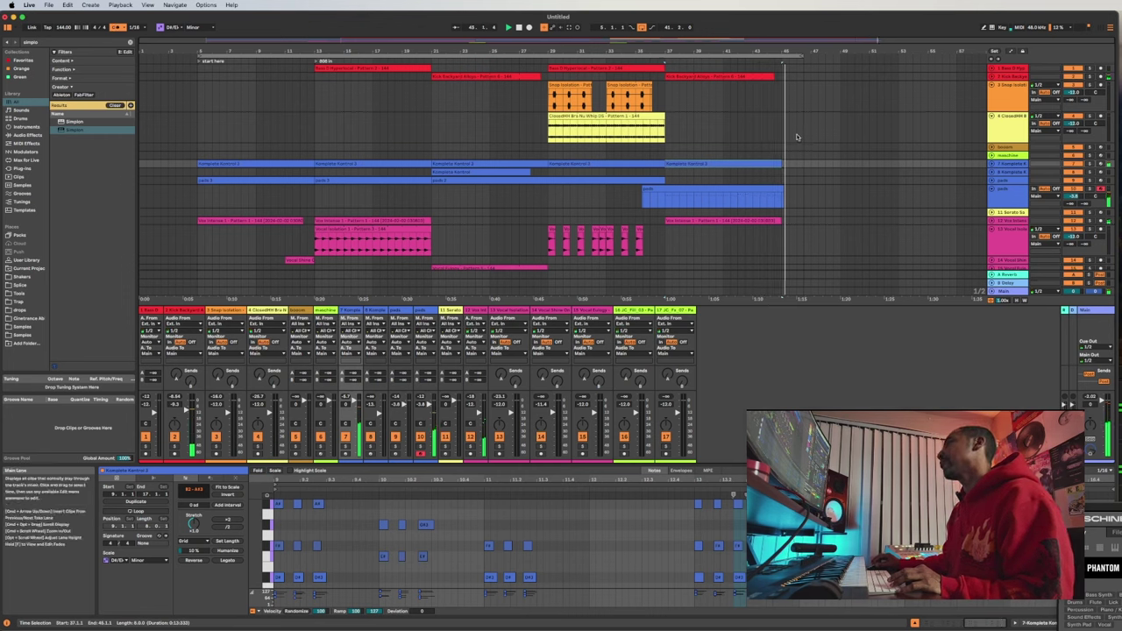
- Rename the first Komplete Kontrol track, track 7, as plucks
{"action": "left_click", "coordinate": [657, 157]}
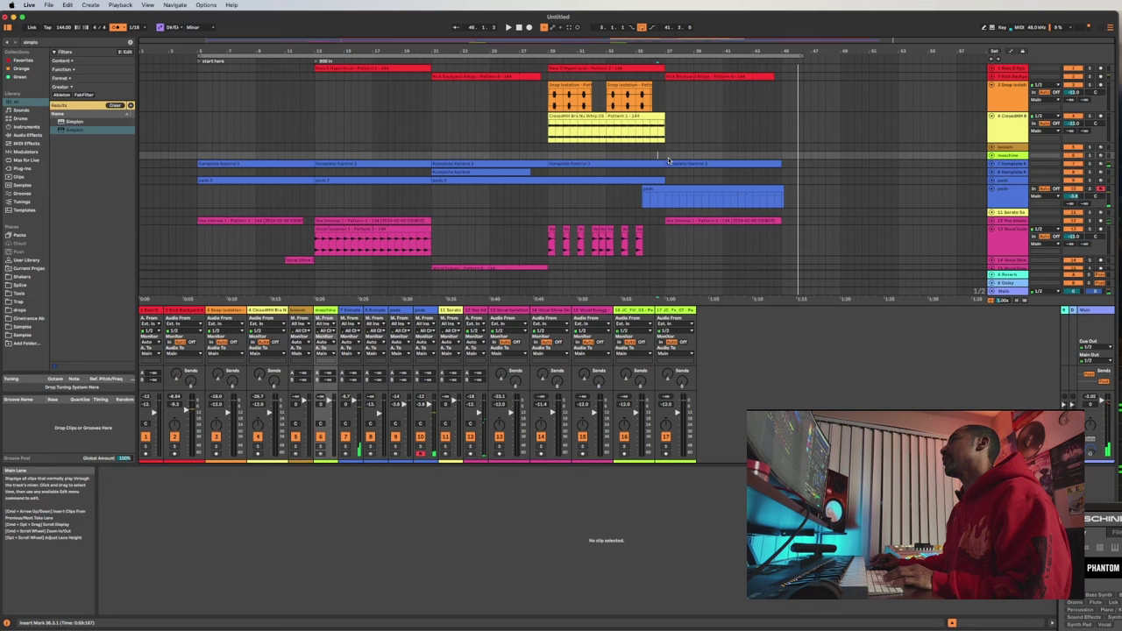
{"action": "left_click", "coordinate": [1014, 164]}
{"action": "key", "text": "super+r"}
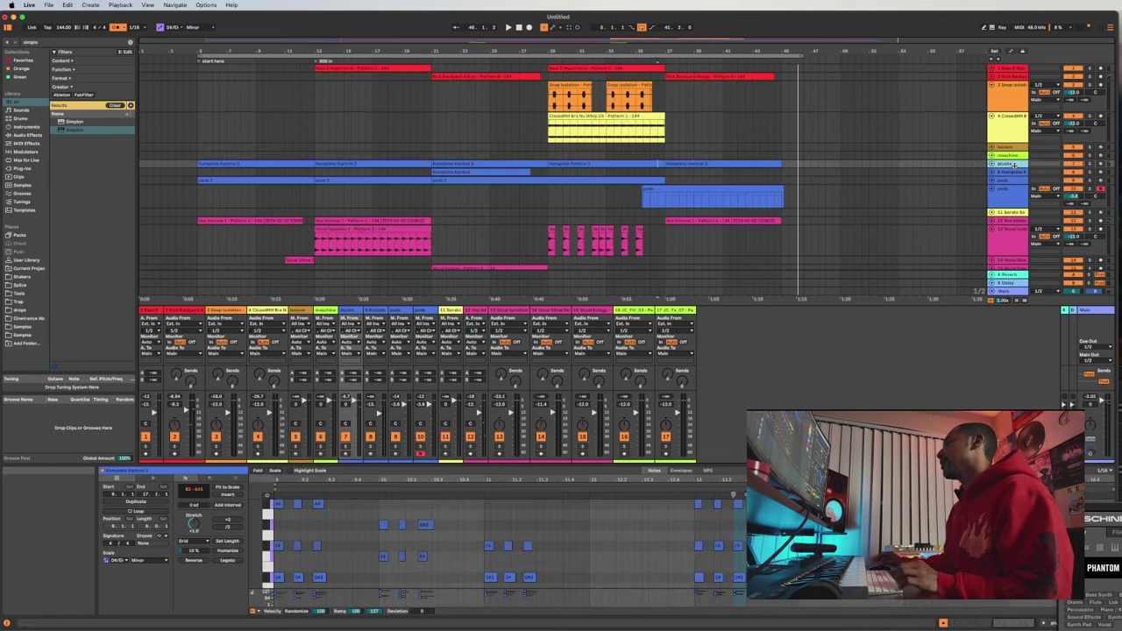
{"action": "key", "text": "Return"}
- Duplicate the plucks track and delete all clips on the copy
{"action": "right_click", "coordinate": [1015, 164]}
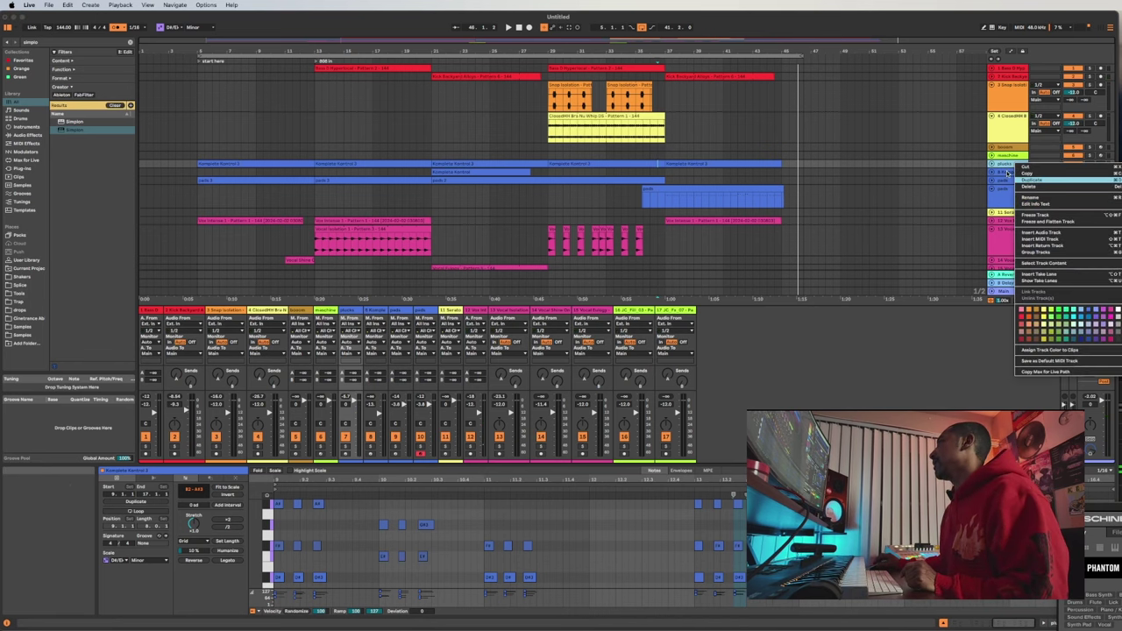
{"action": "left_click", "coordinate": [1021, 179]}
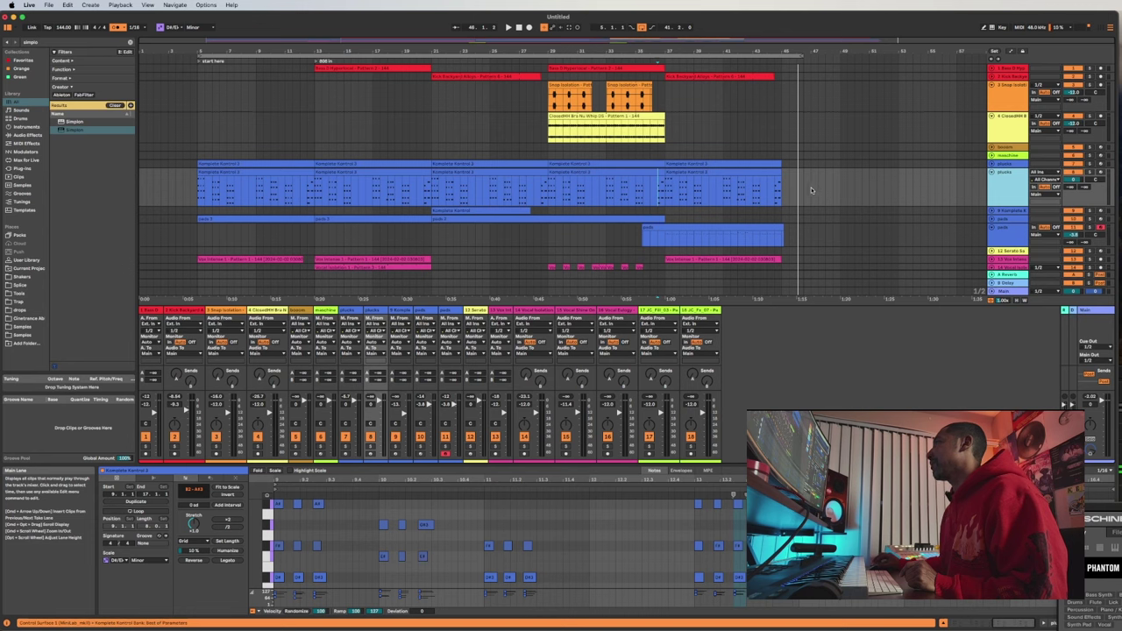
{"action": "left_click_drag", "start_coordinate": [816, 185], "coordinate": [149, 180]}
{"action": "key", "text": "Delete"}
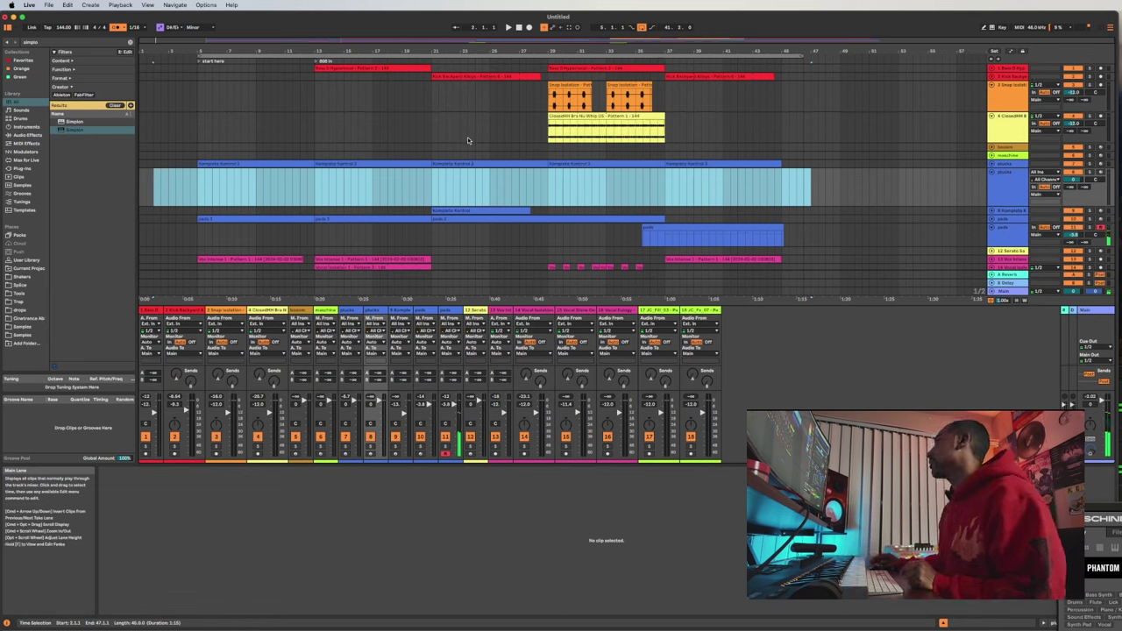
- Arm the duplicate plucks track for recording and play the arrangement from bar 37
{"action": "left_click", "coordinate": [1101, 173]}
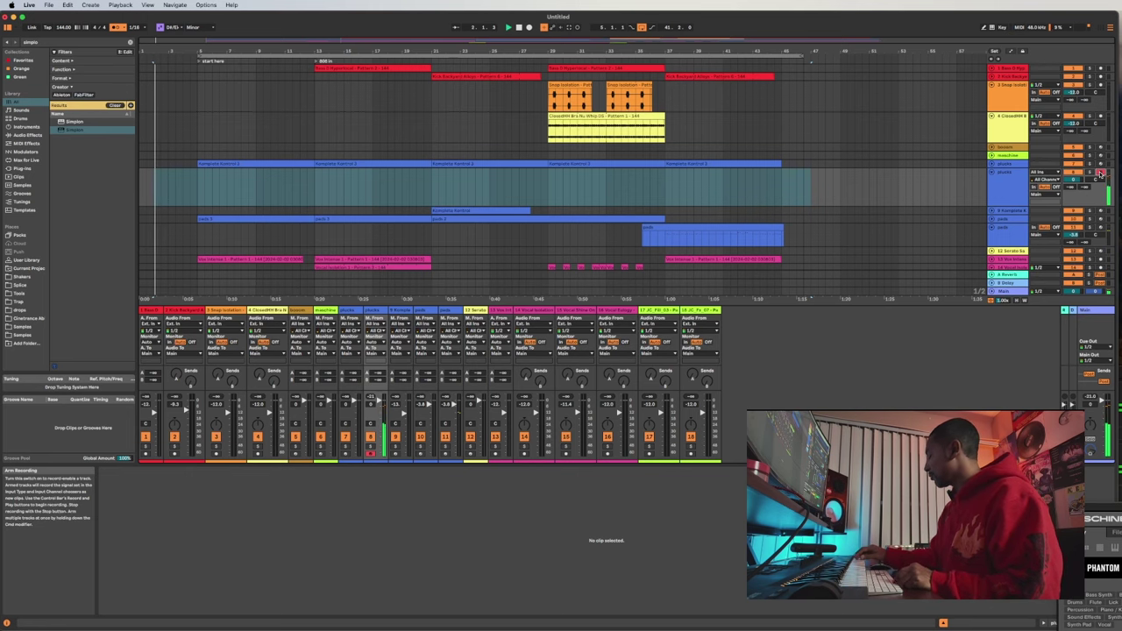
{"action": "left_click", "coordinate": [684, 163]}
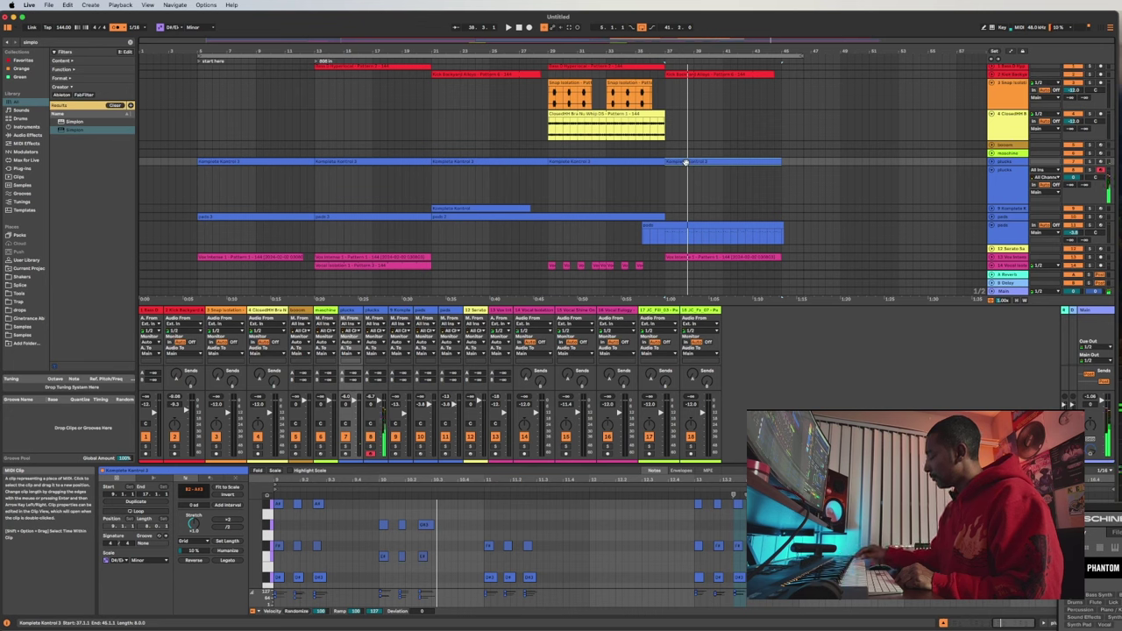
{"action": "key", "text": "space"}
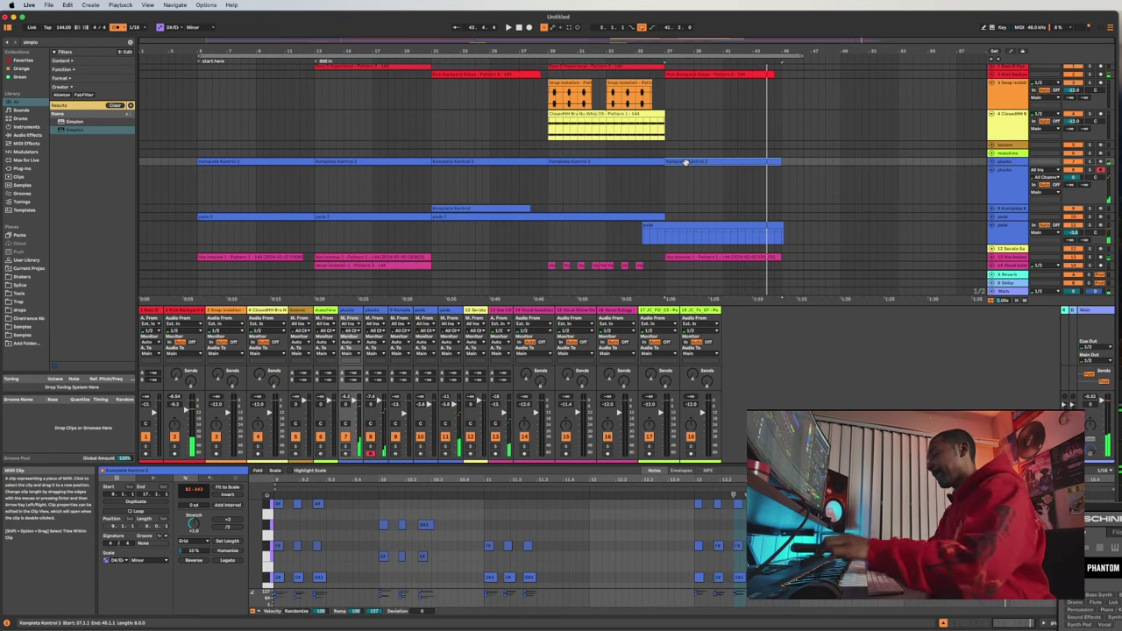
- Try recording a take from bar 37 onto the duplicate plucks track, play it back and delete its clip
{"action": "key", "text": "F9"}
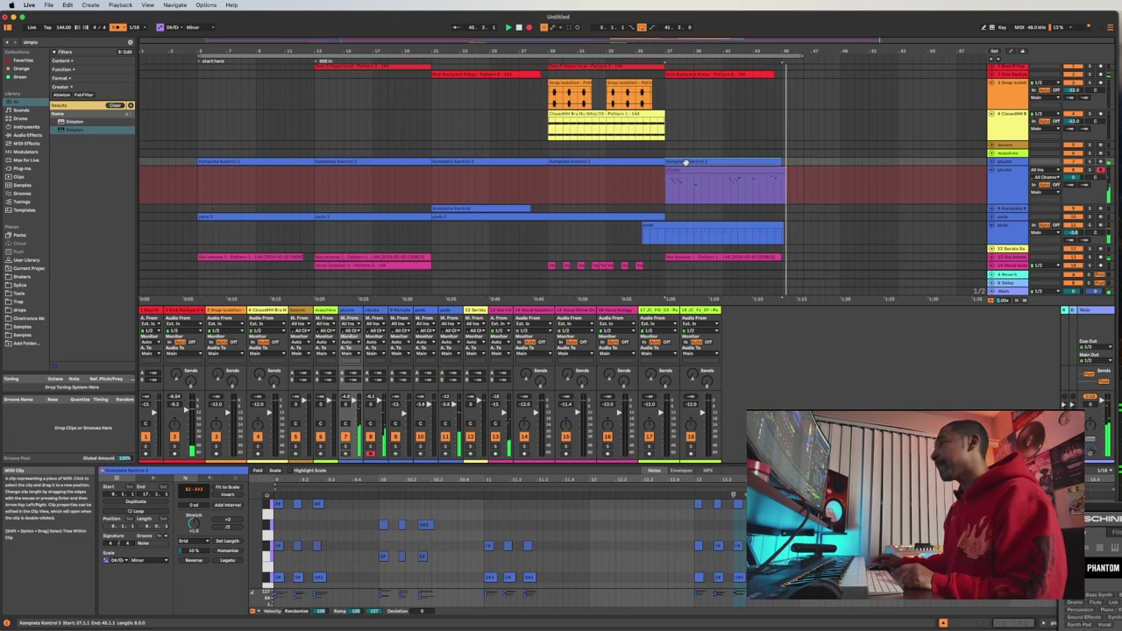
{"action": "key", "text": "space"}
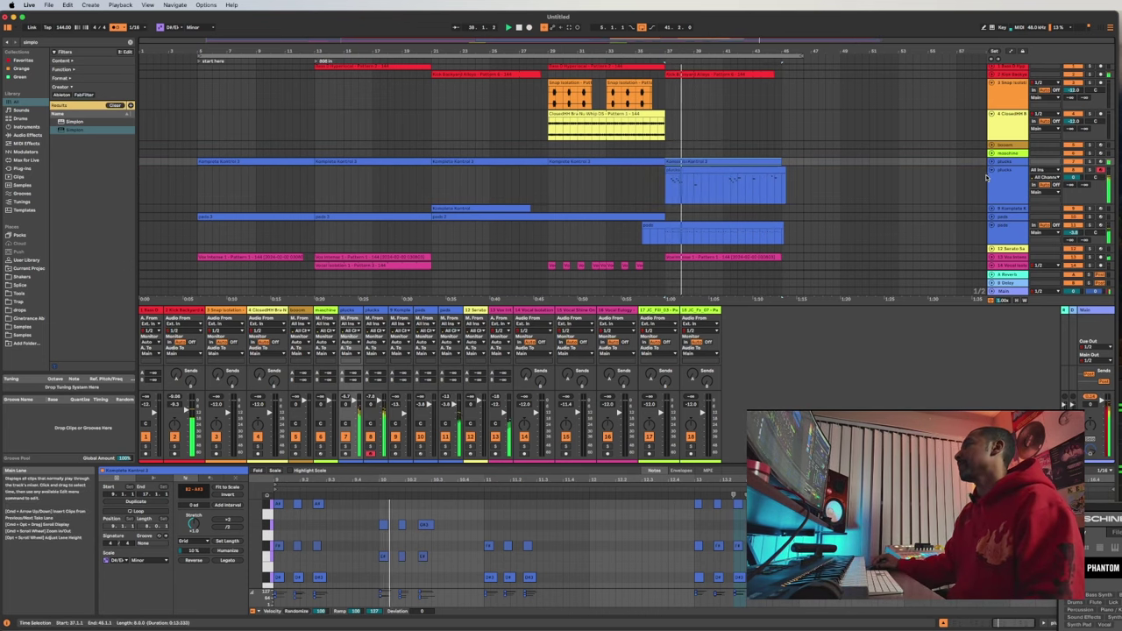
{"action": "key", "text": "space"}
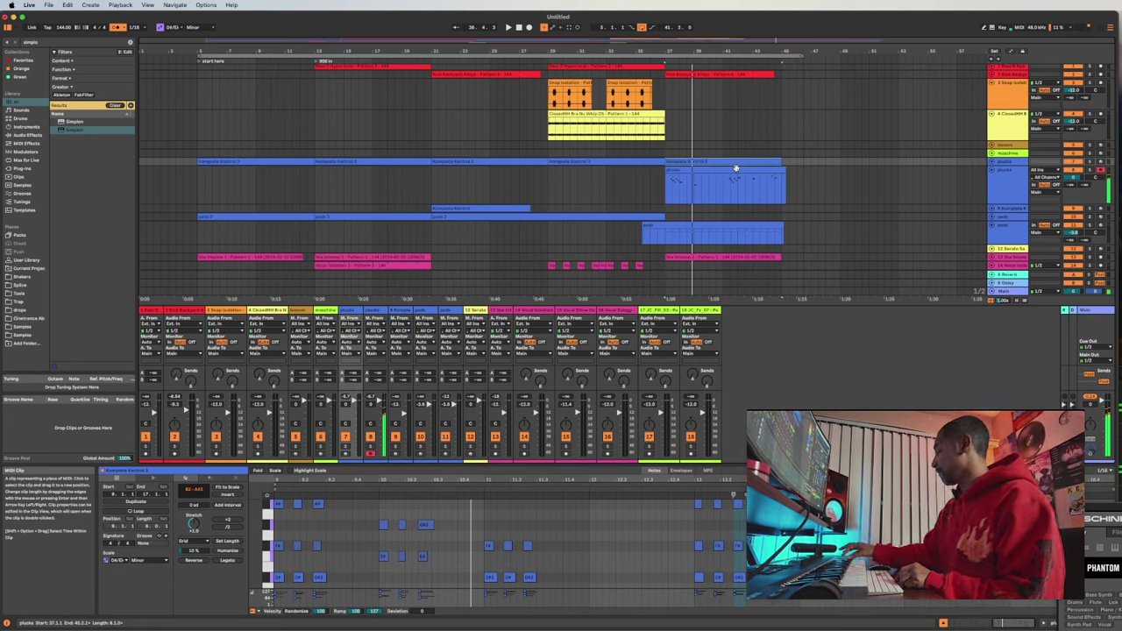
{"action": "key", "text": "space"}
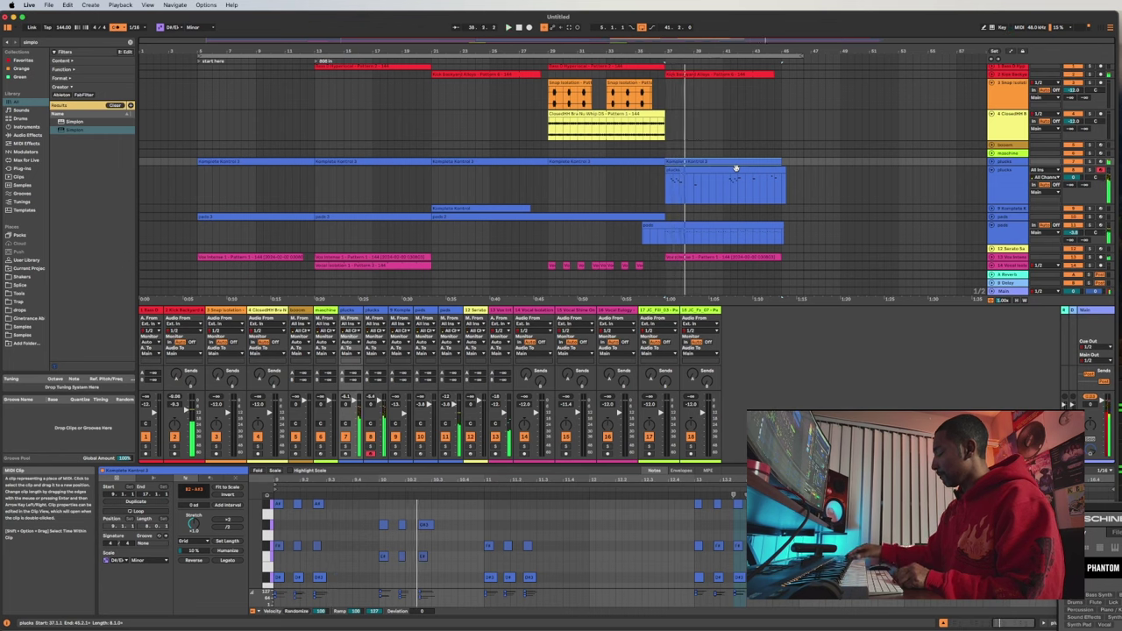
{"action": "left_click", "coordinate": [707, 170]}
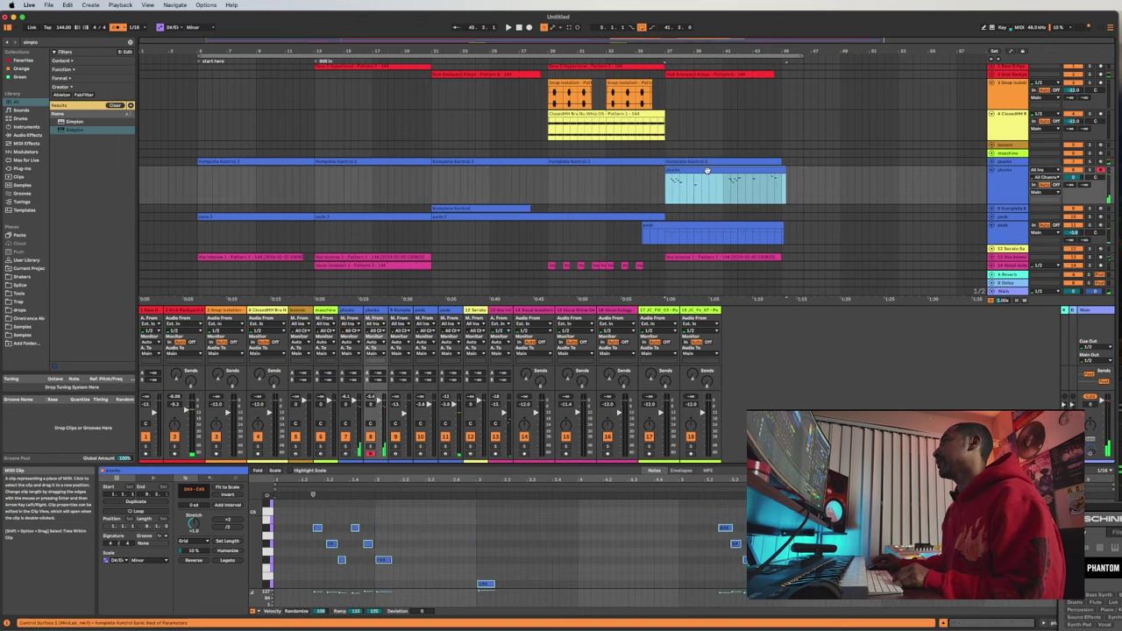
{"action": "key", "text": "Delete"}
- Rehearse over the loop from bar 37 and record a new take onto the armed duplicate plucks track
{"action": "key", "text": "space"}
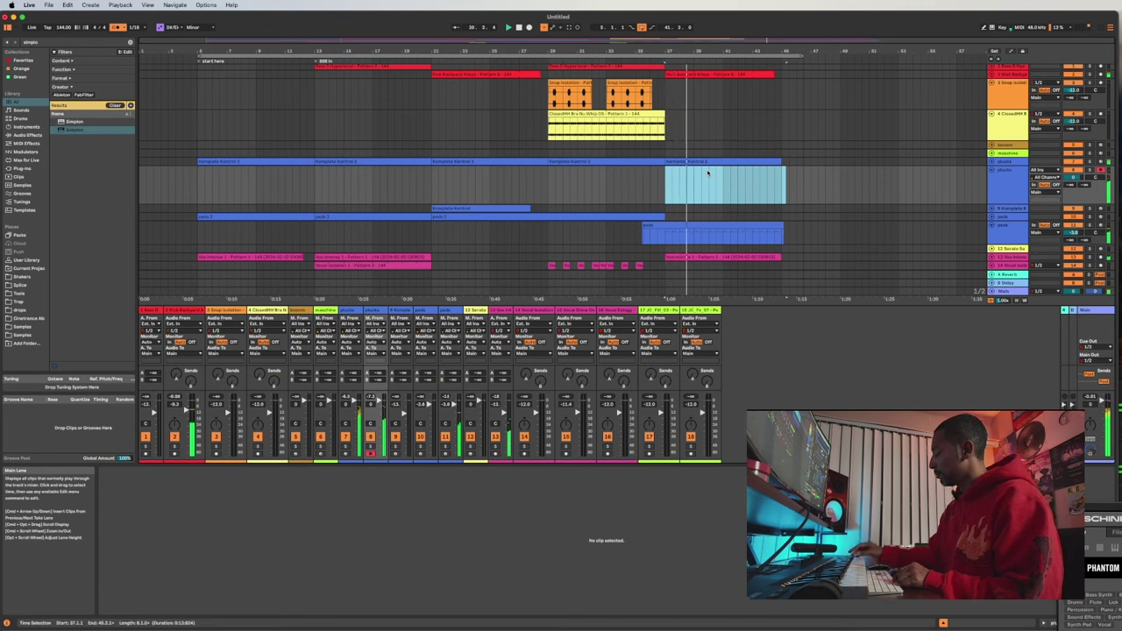
{"action": "key", "text": "space"}
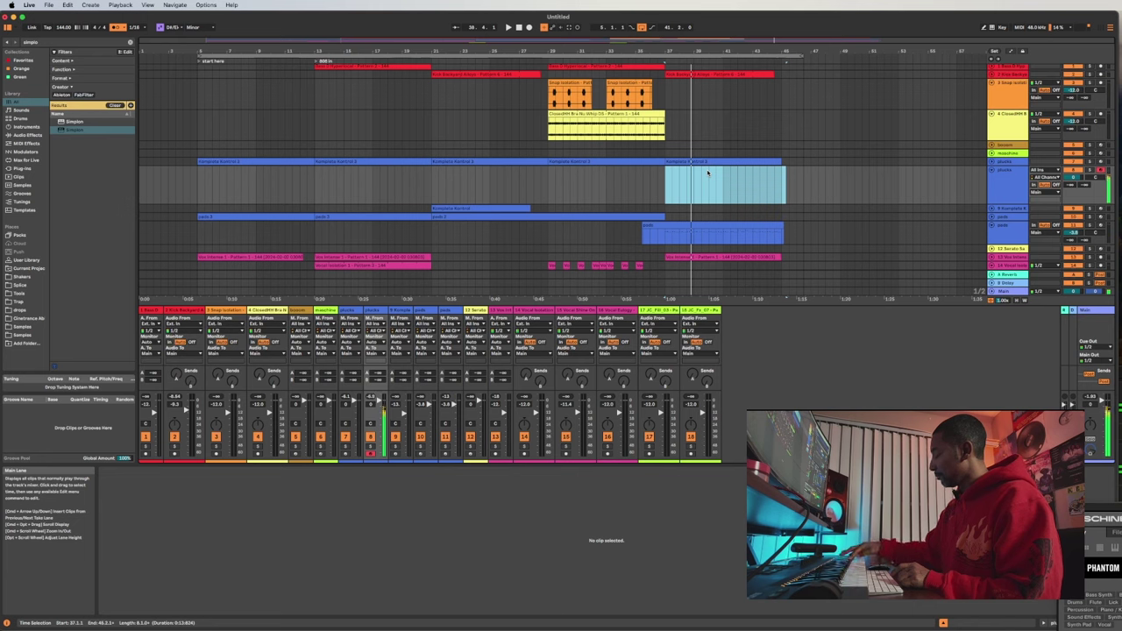
{"action": "key", "text": "space"}
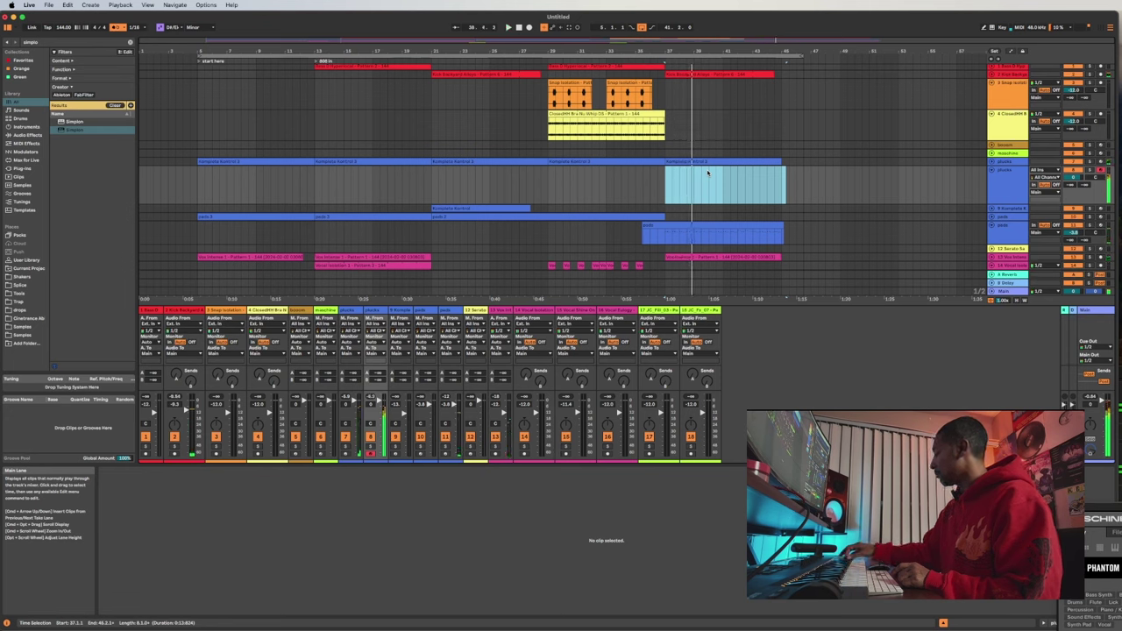
{"action": "key", "text": "space"}
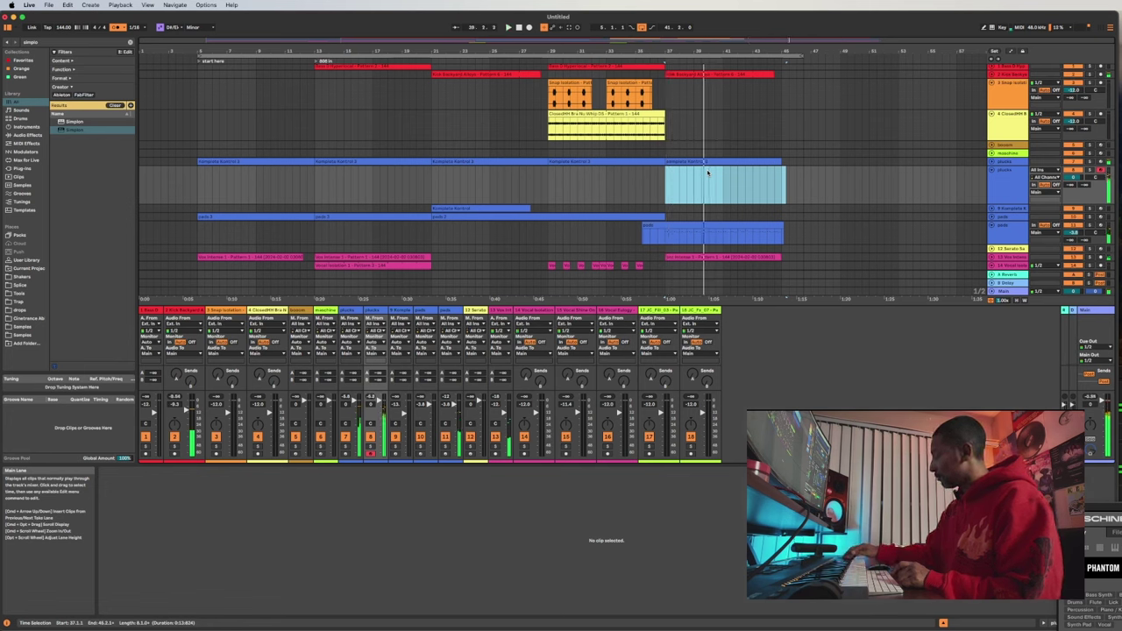
{"action": "key", "text": "space"}
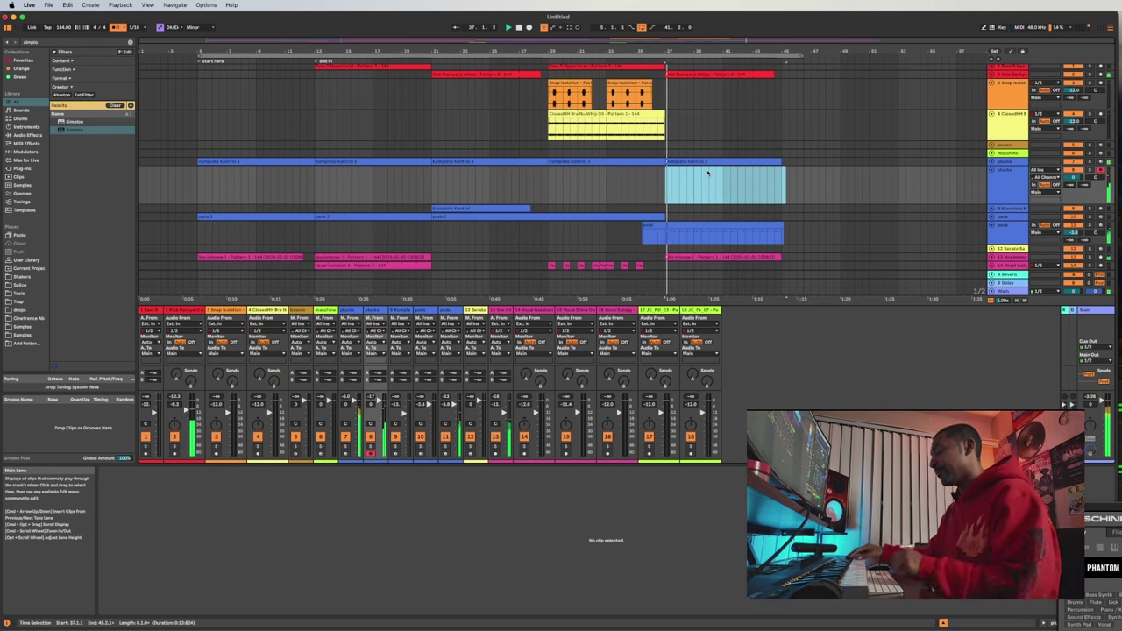
{"action": "key", "text": "F9"}
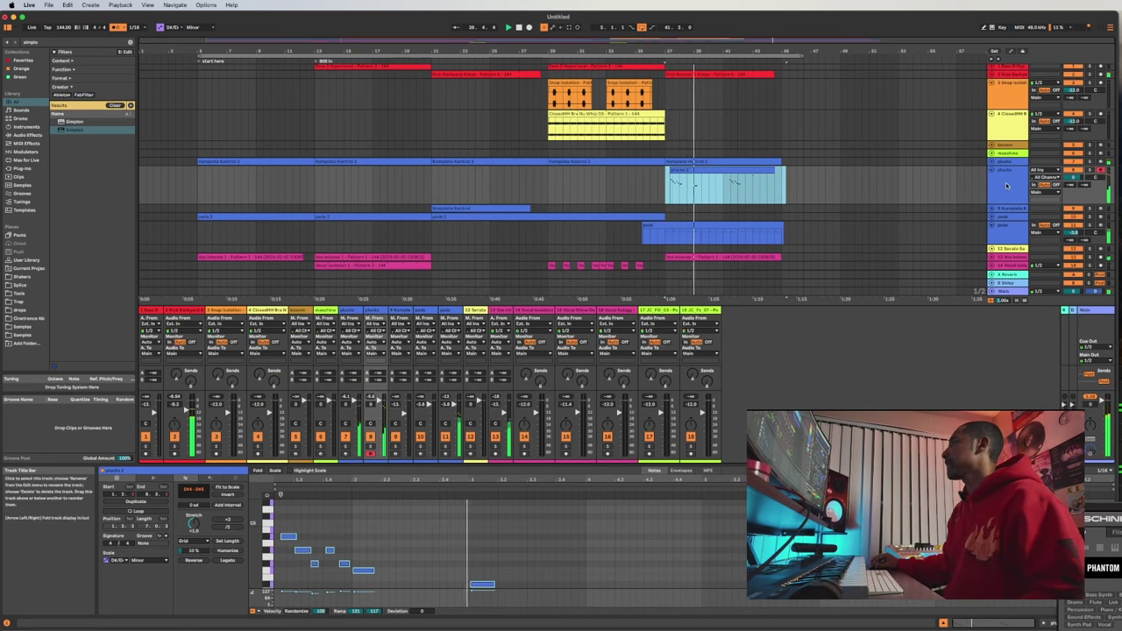
- Select bars 37 to 45 in the arrangement and set them as the playback loop
{"action": "left_click", "coordinate": [1002, 182]}
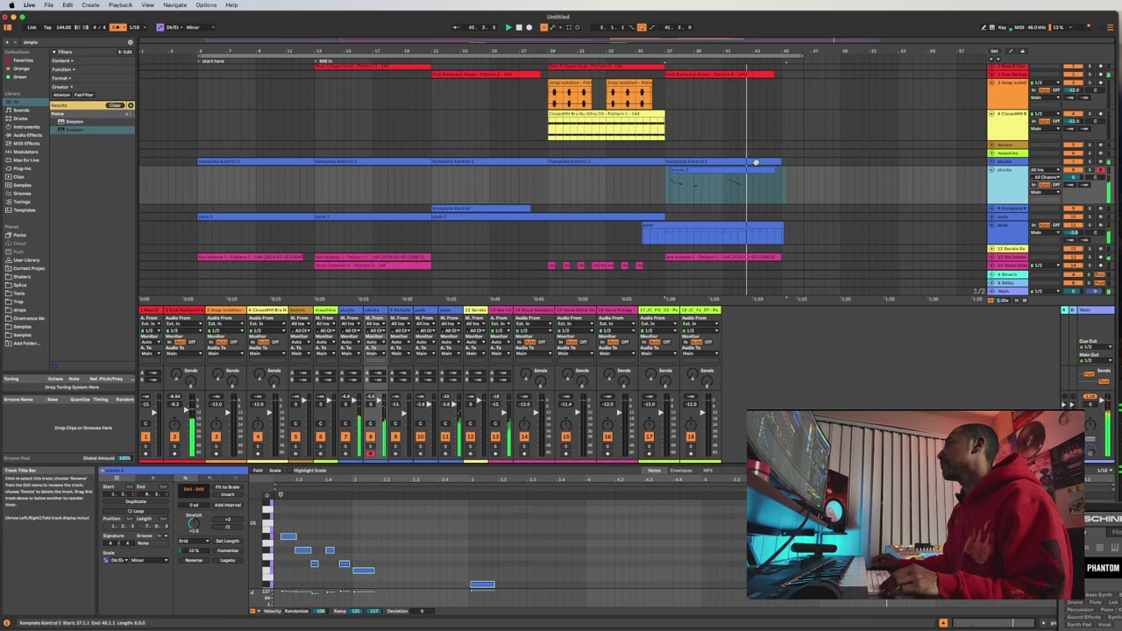
{"action": "left_click", "coordinate": [680, 76]}
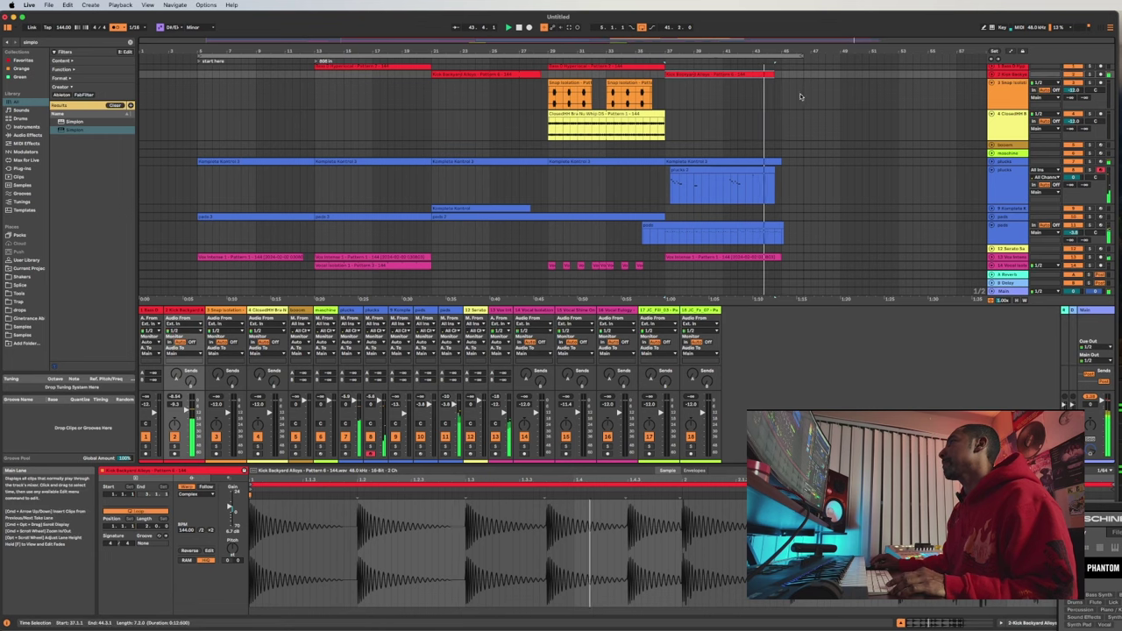
{"action": "left_click_drag", "start_coordinate": [783, 89], "coordinate": [664, 96]}
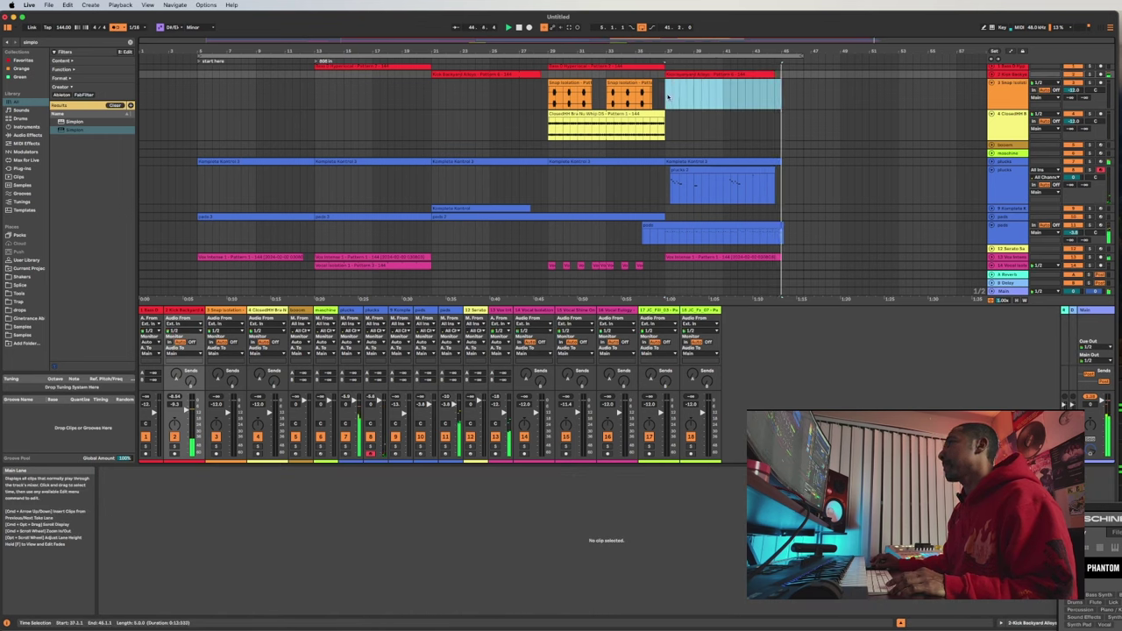
{"action": "key", "text": "super+l"}
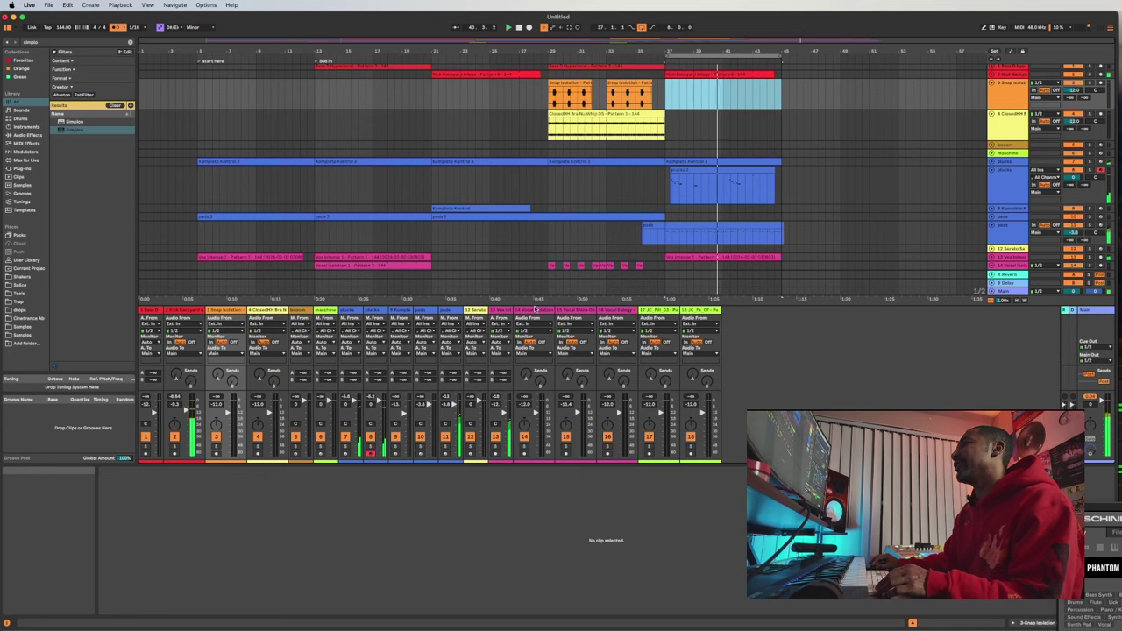
- Show the Session view mixer and briefly solo pads track 11 to audition it
{"action": "left_click_drag", "start_coordinate": [531, 304], "coordinate": [560, 380]}
{"action": "key", "text": "Tab"}
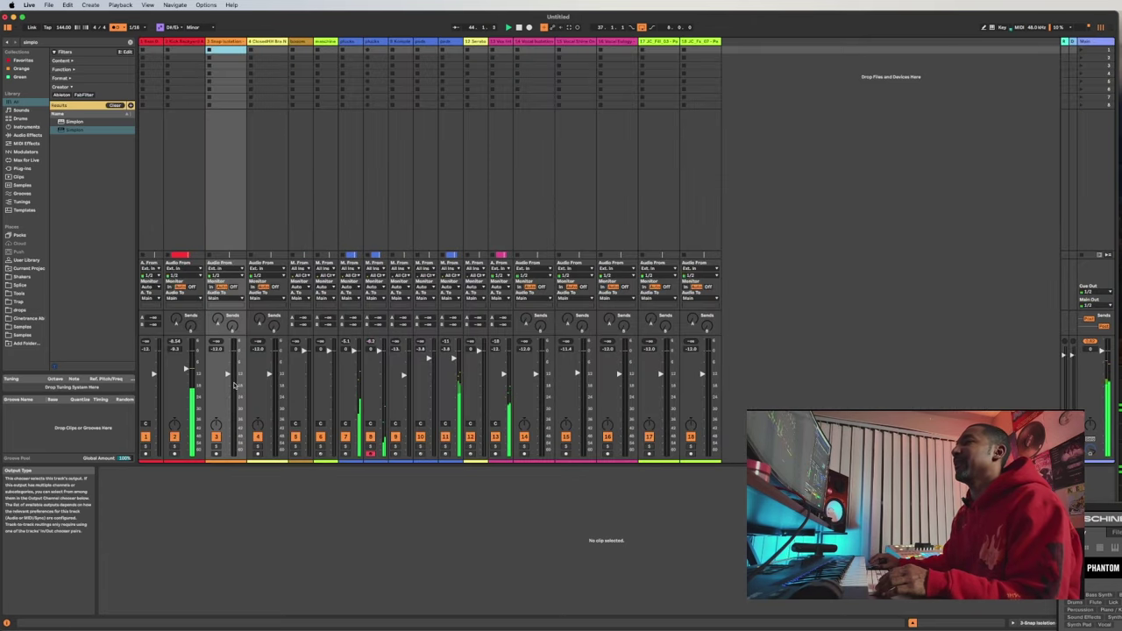
{"action": "left_click", "coordinate": [445, 448]}
{"action": "left_click", "coordinate": [445, 449]}
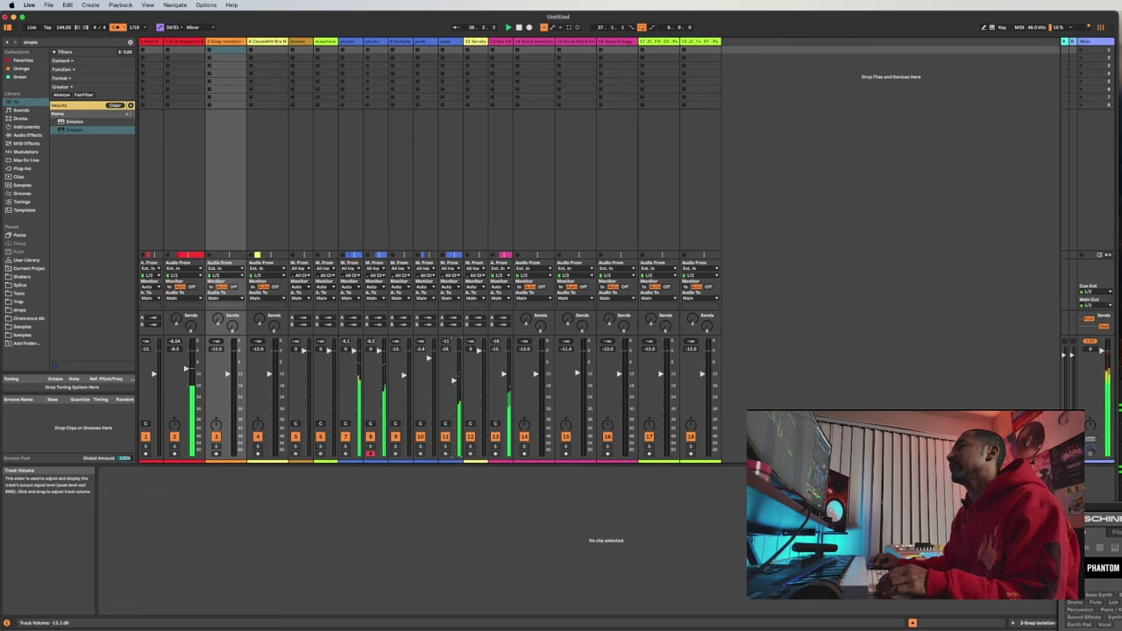
- Load the MAutopanMB effect onto pads track 11 and lower that track's volume to about -11.7 dB
{"action": "left_click", "coordinate": [445, 223]}
{"action": "key", "text": "super+f"}
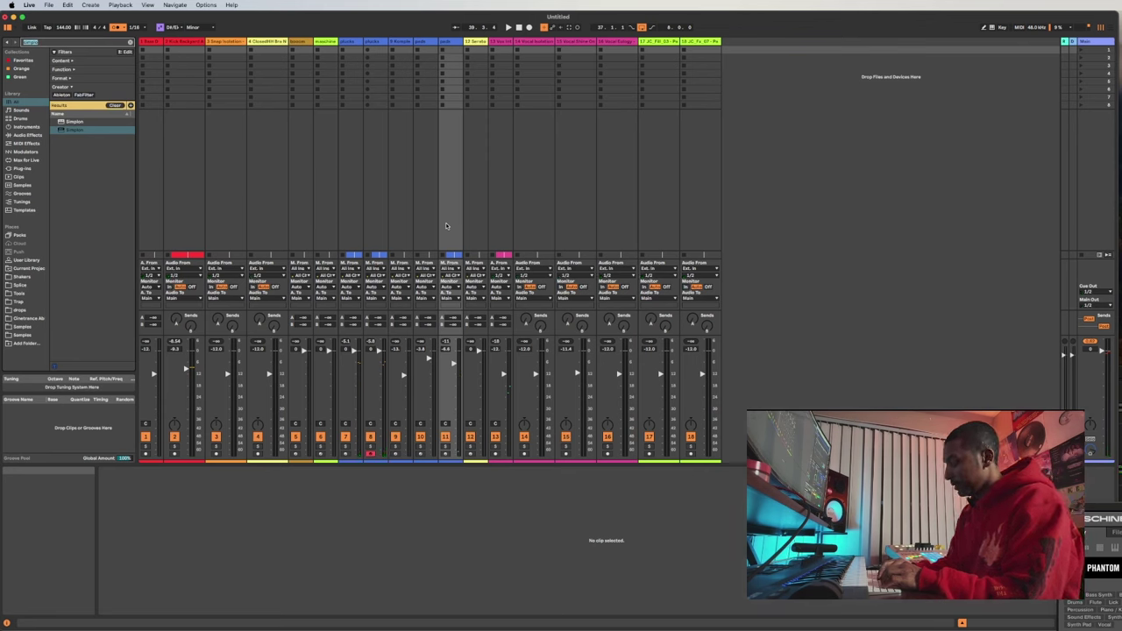
{"action": "type", "text": "m"}
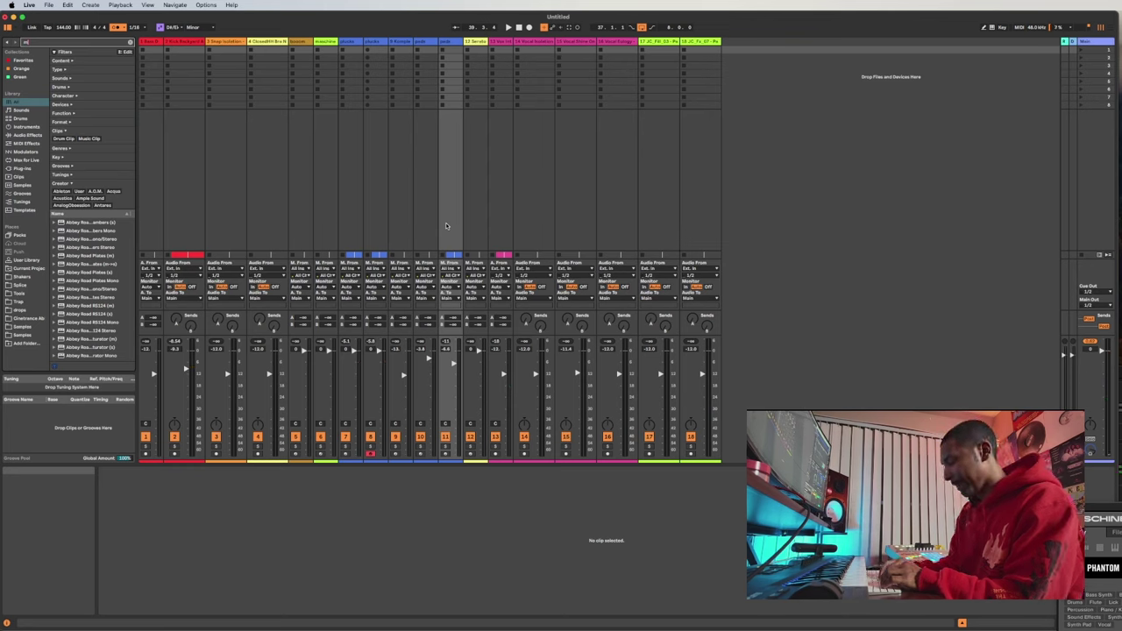
{"action": "type", "text": "auto"}
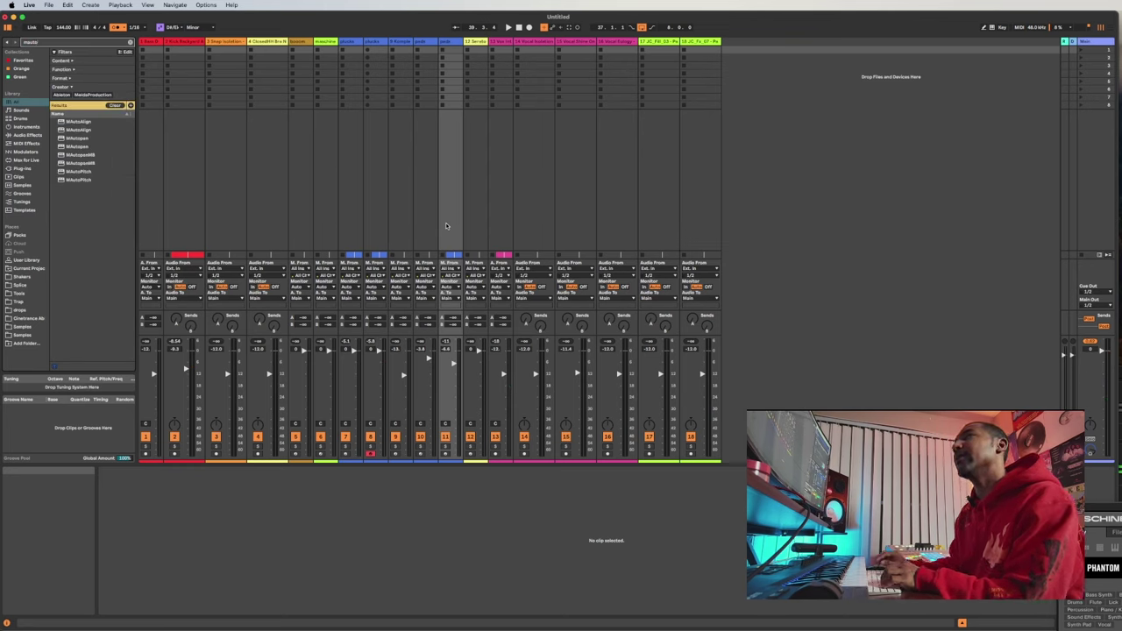
{"action": "left_click", "coordinate": [81, 164]}
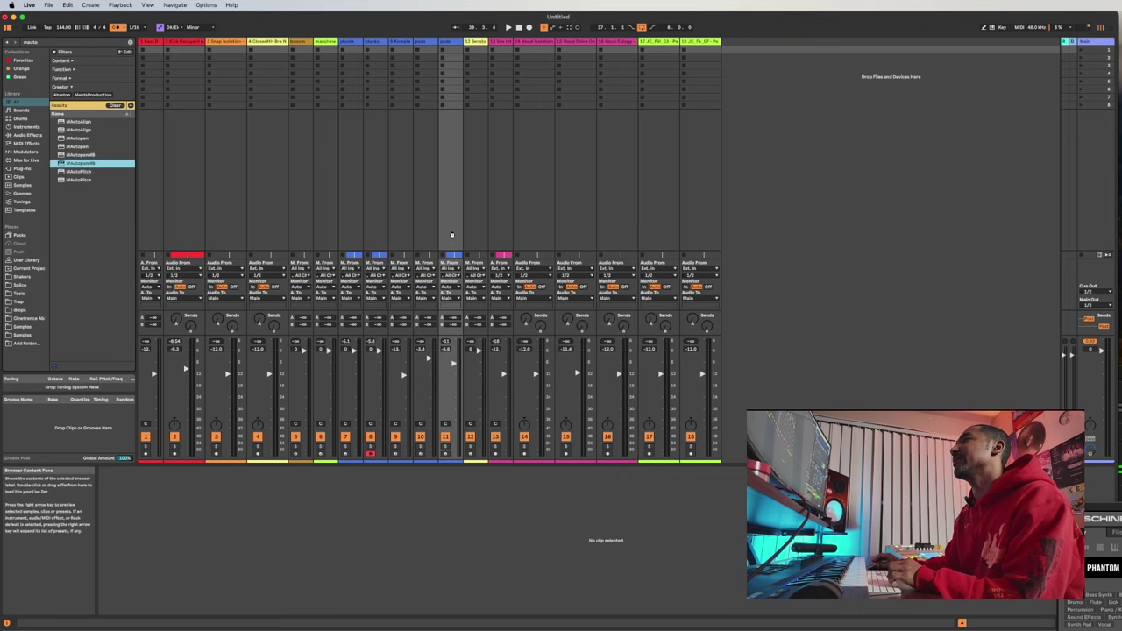
{"action": "left_click_drag", "start_coordinate": [451, 234], "coordinate": [457, 240]}
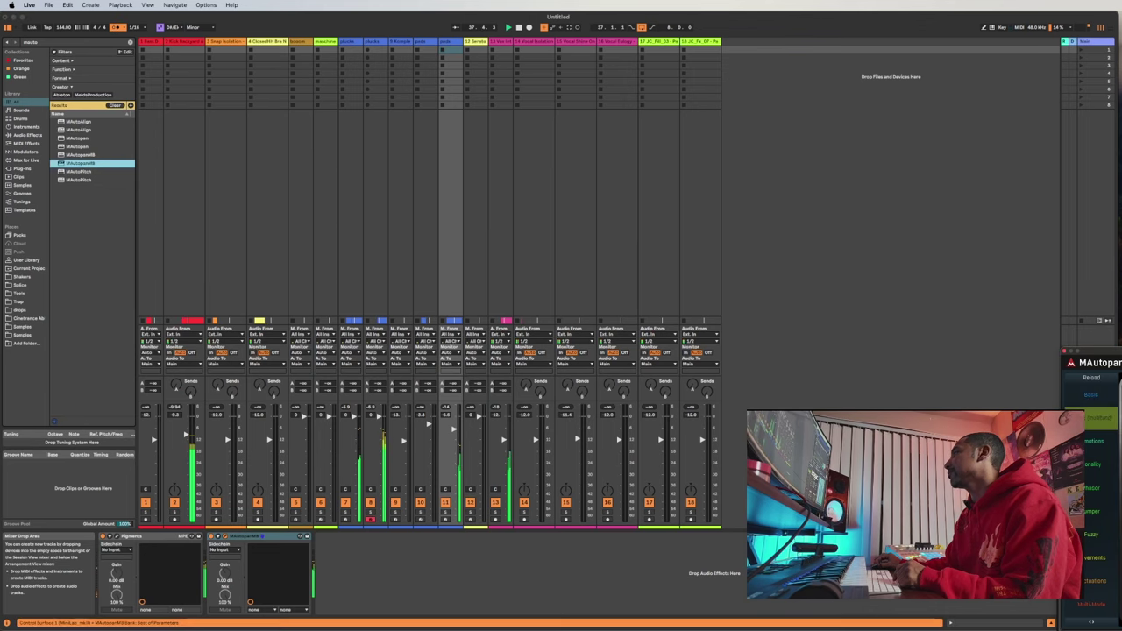
{"action": "left_click_drag", "start_coordinate": [1106, 363], "coordinate": [651, 153]}
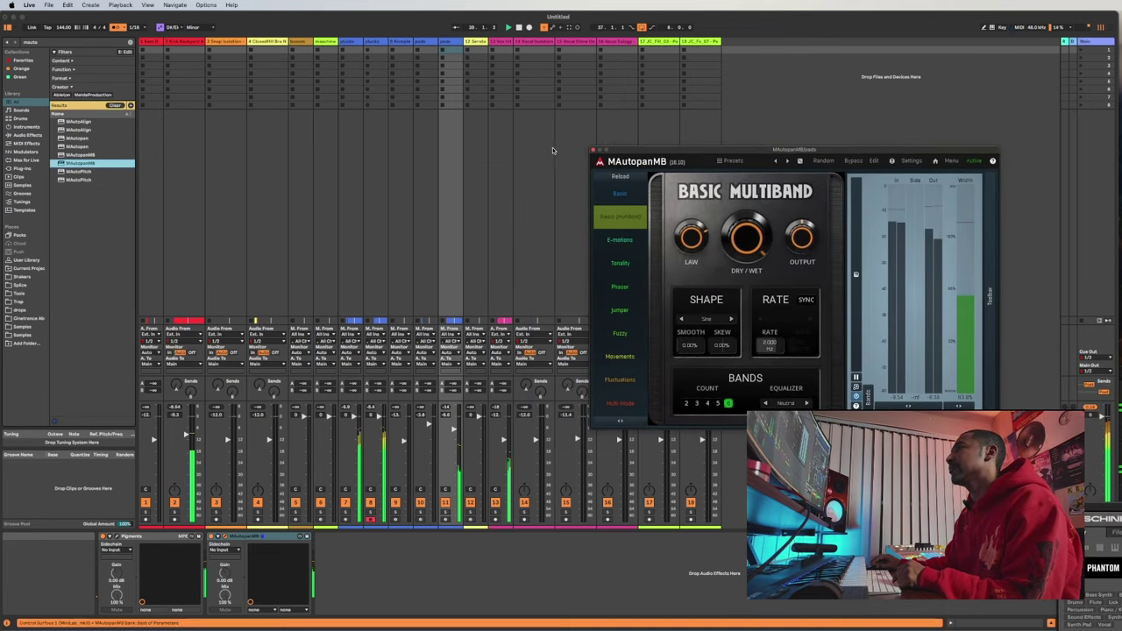
{"action": "left_click", "coordinate": [592, 146]}
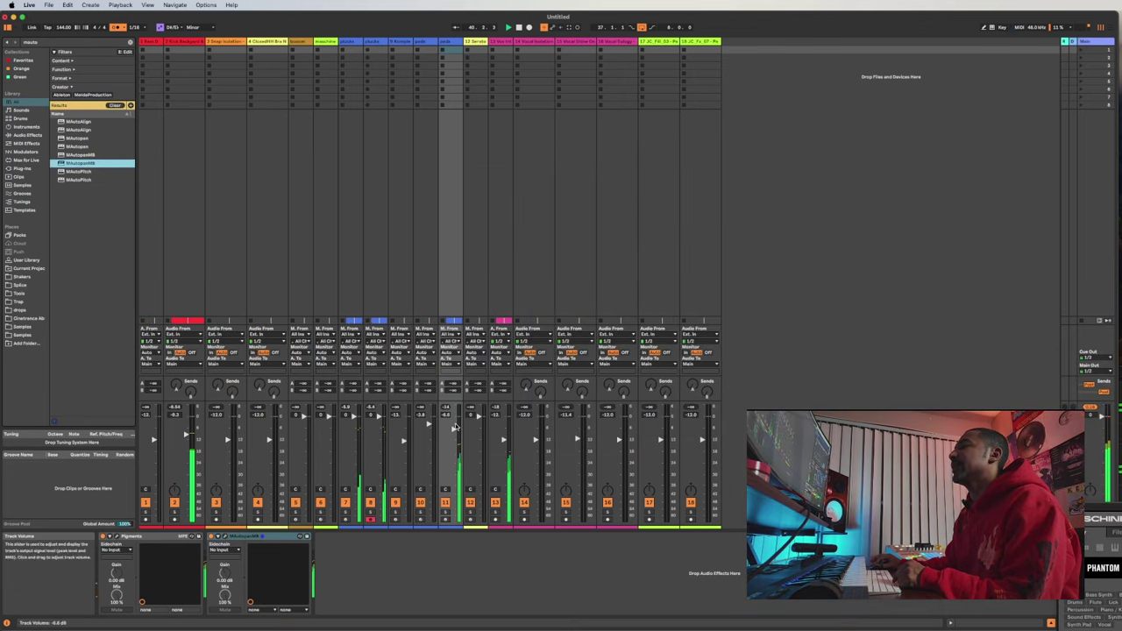
{"action": "left_click_drag", "start_coordinate": [453, 429], "coordinate": [453, 432]}
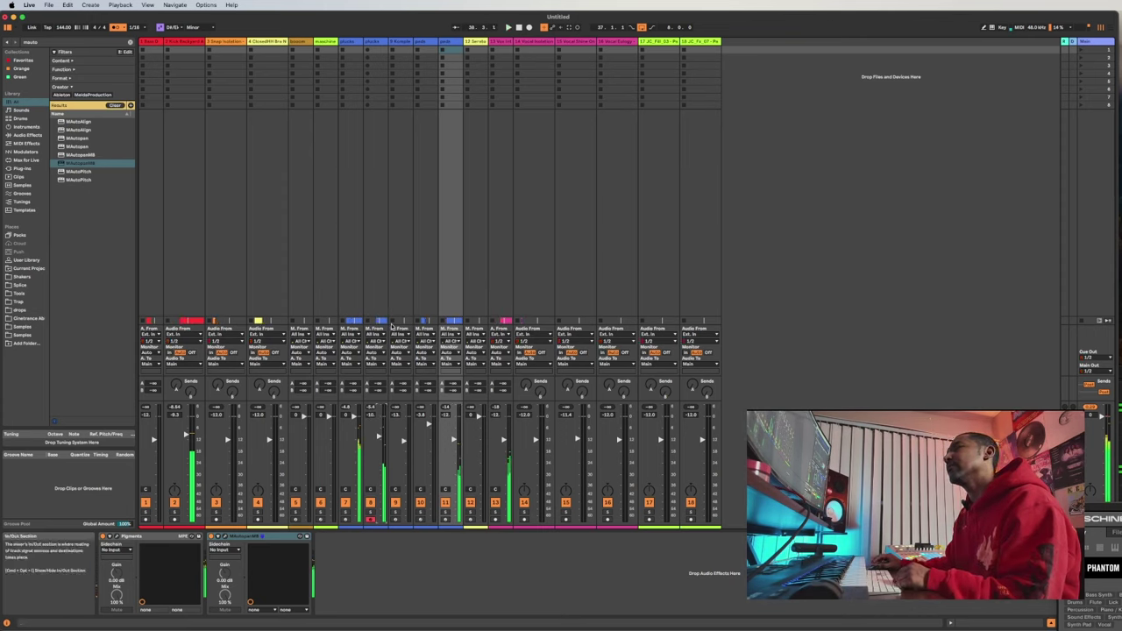
- Load the ValhallaPlate reverb onto the duplicate plucks track and lower its mix
{"action": "left_click", "coordinate": [382, 286]}
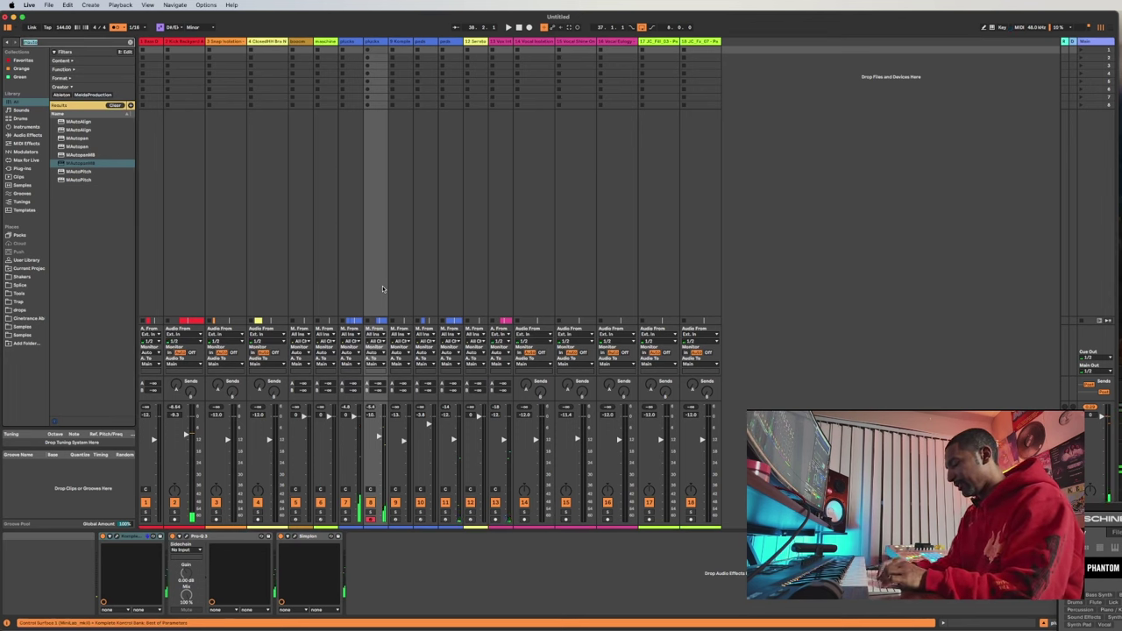
{"action": "type", "text": "valhalla"}
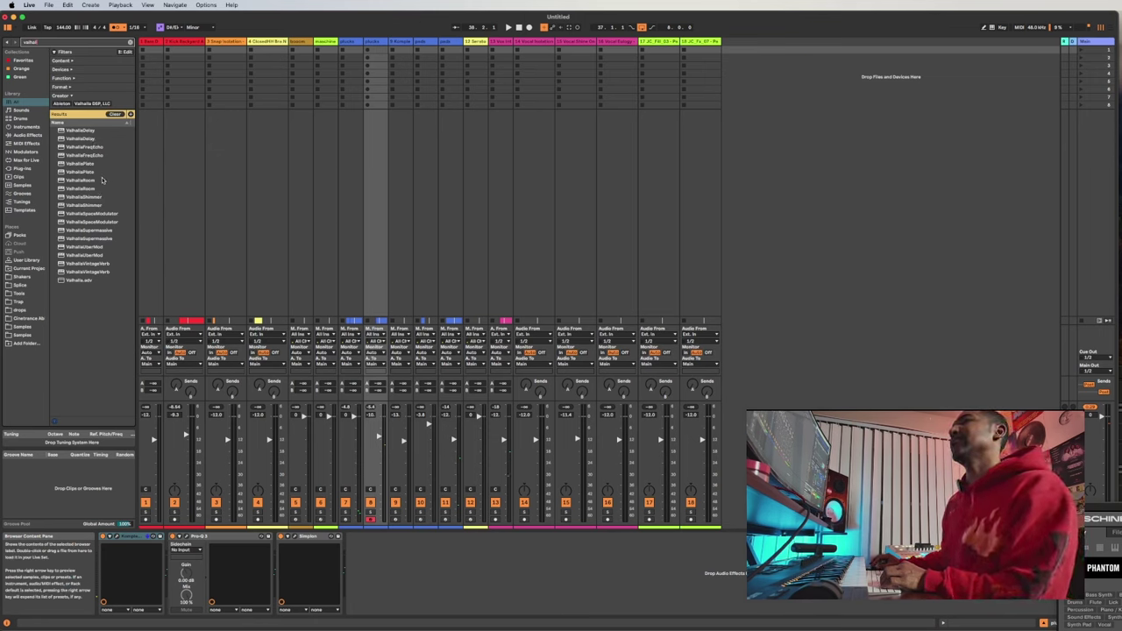
{"action": "left_click", "coordinate": [83, 172]}
{"action": "left_click_drag", "start_coordinate": [378, 242], "coordinate": [374, 252]}
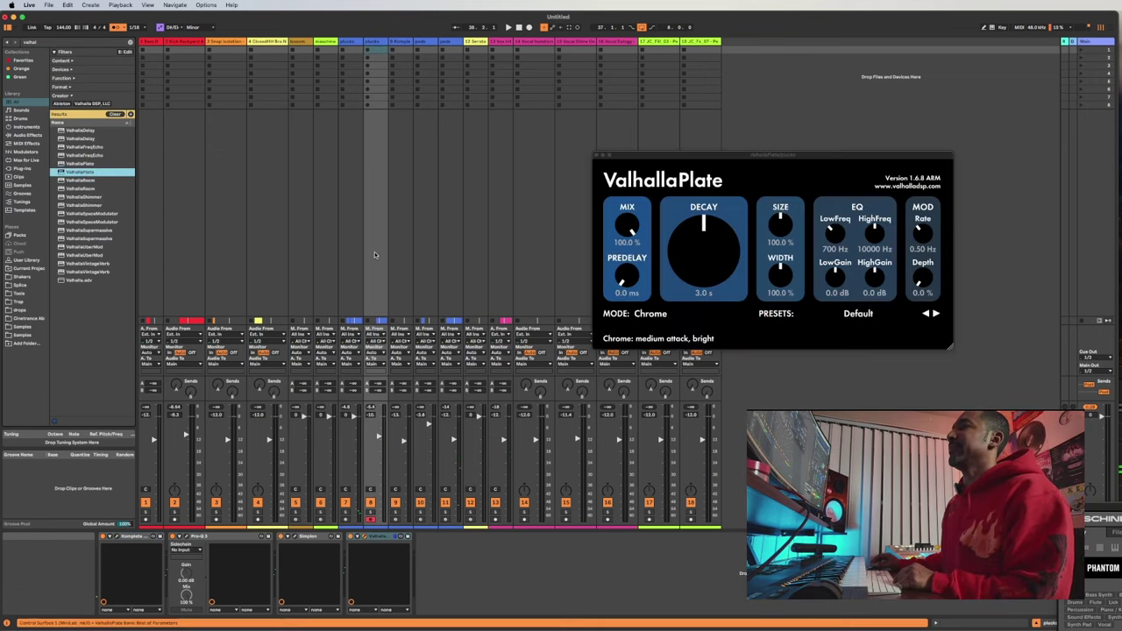
{"action": "left_click_drag", "start_coordinate": [698, 160], "coordinate": [593, 163]}
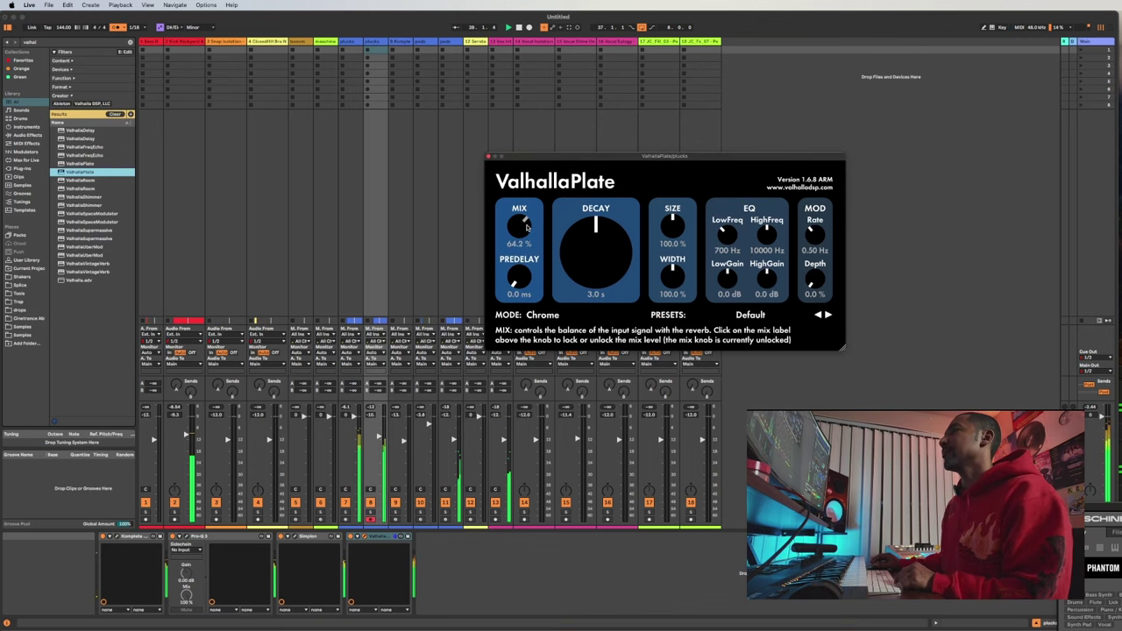
{"action": "left_click", "coordinate": [488, 158]}
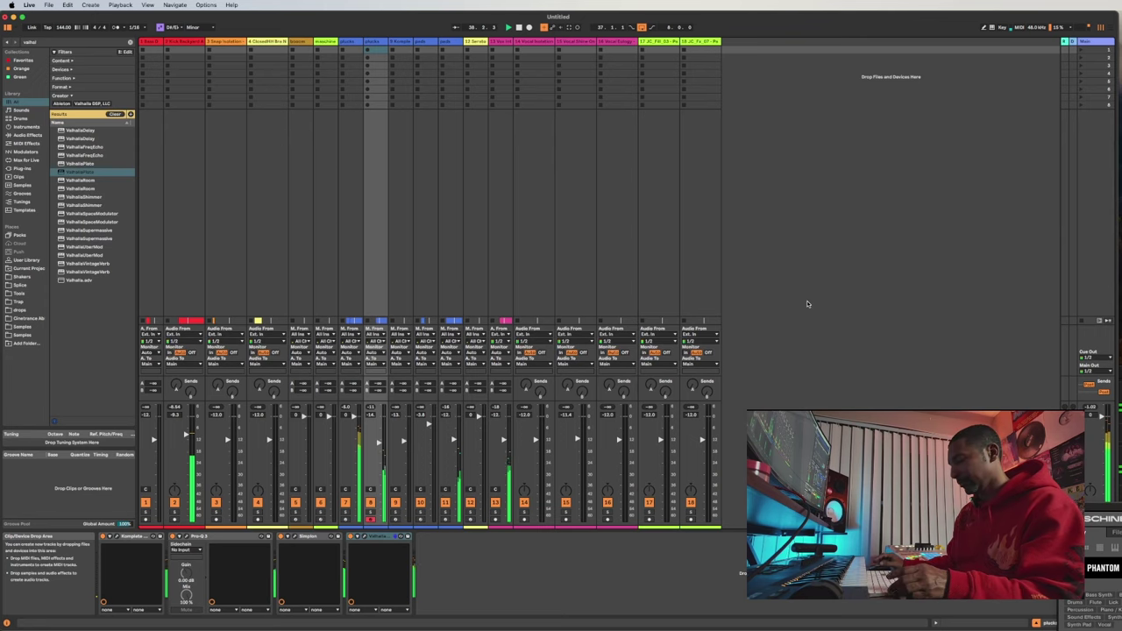
- Deactivate the kick clip starting at bar 37 in the arrangement and play the loop without it
{"action": "key", "text": "Tab"}
{"action": "left_click", "coordinate": [723, 77]}
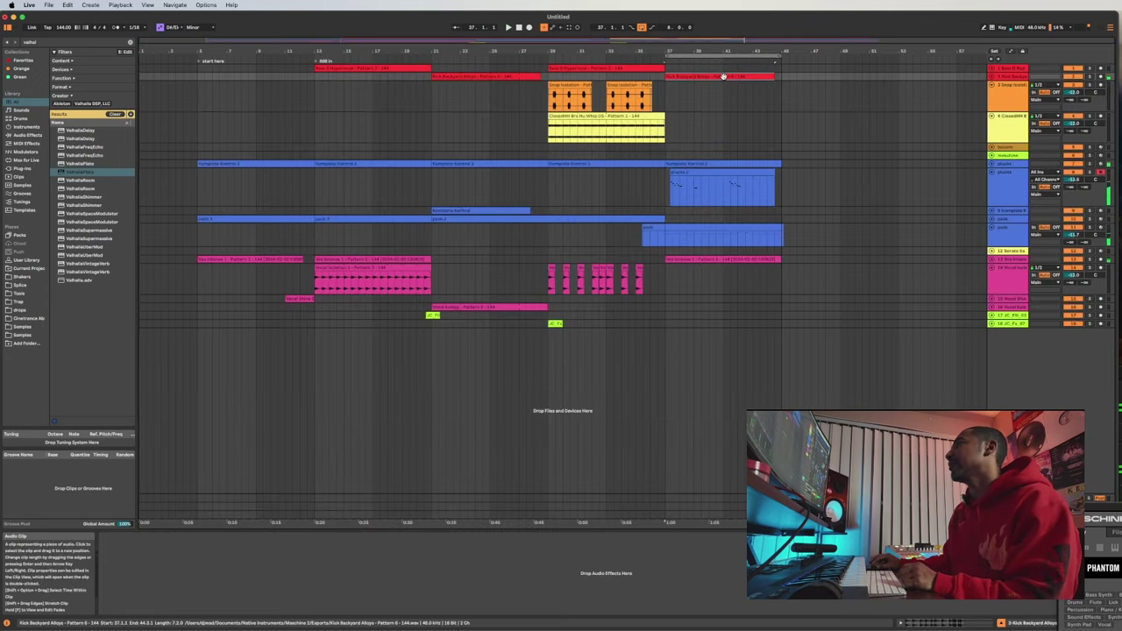
{"action": "key", "text": "0"}
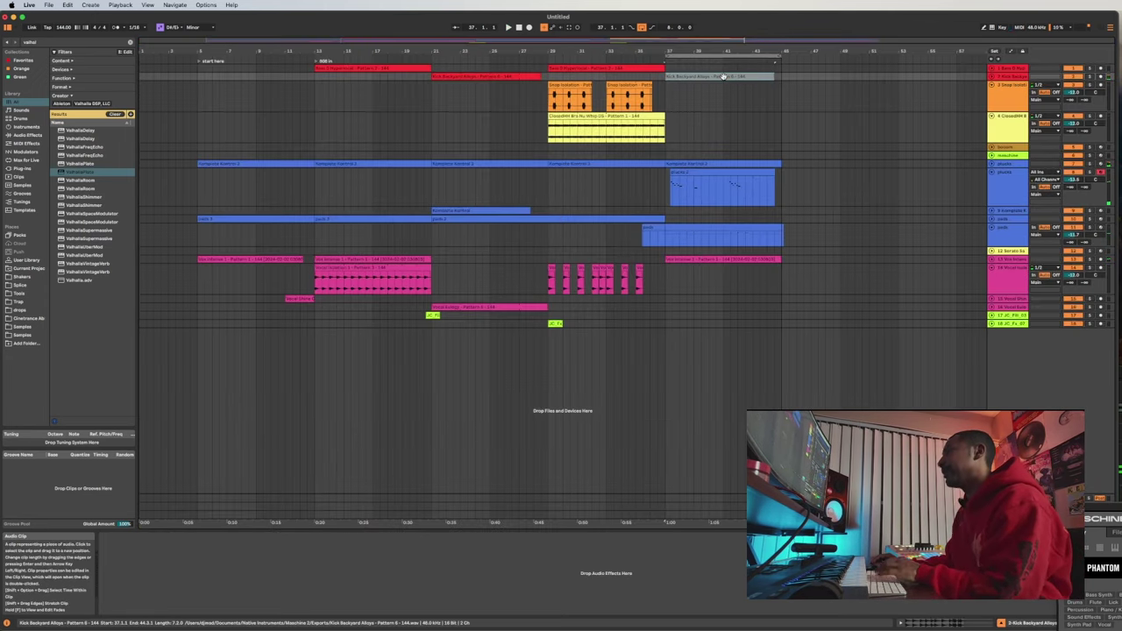
{"action": "key", "text": "space"}
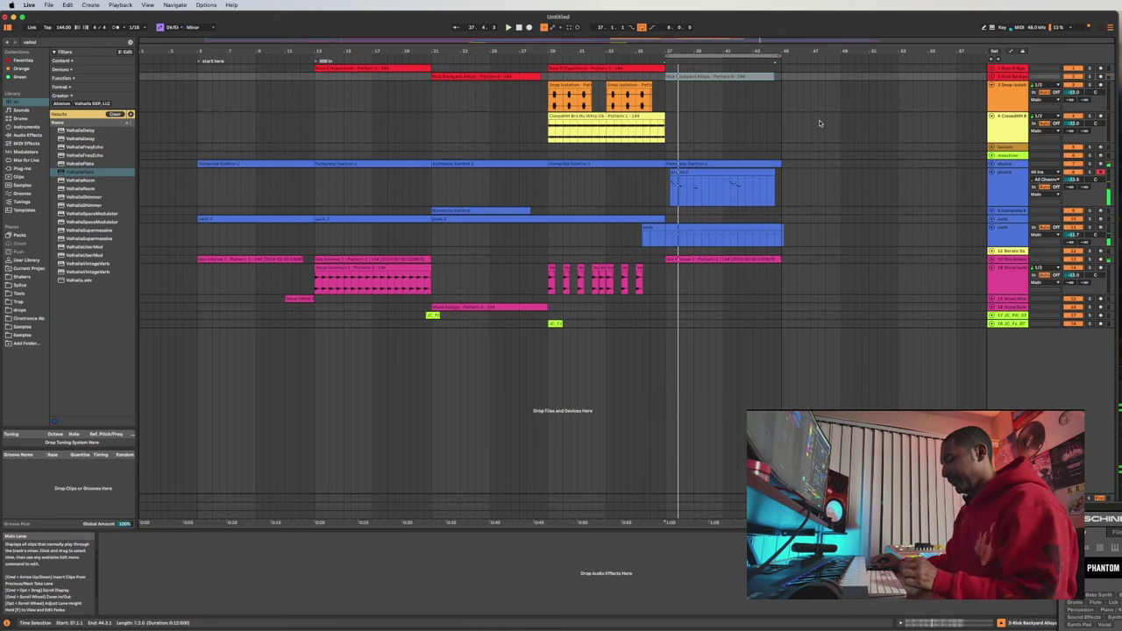
- Load the JUNO-60 synth onto track 12 and browse its patches to BR 60 Soft Brass
{"action": "key", "text": "super+f"}
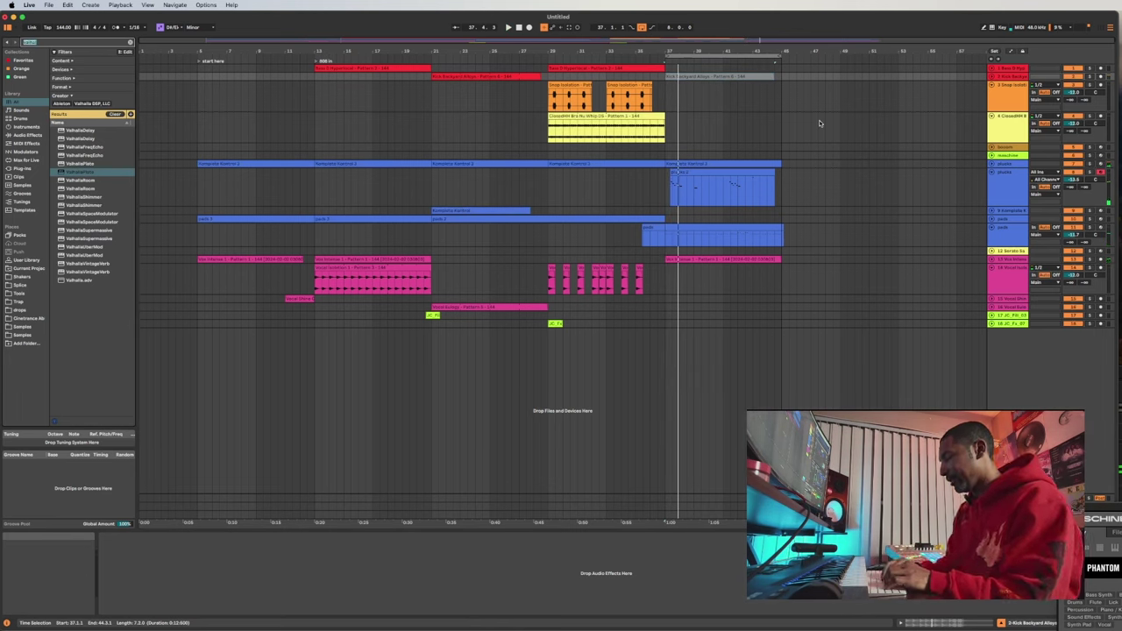
{"action": "type", "text": "juno"}
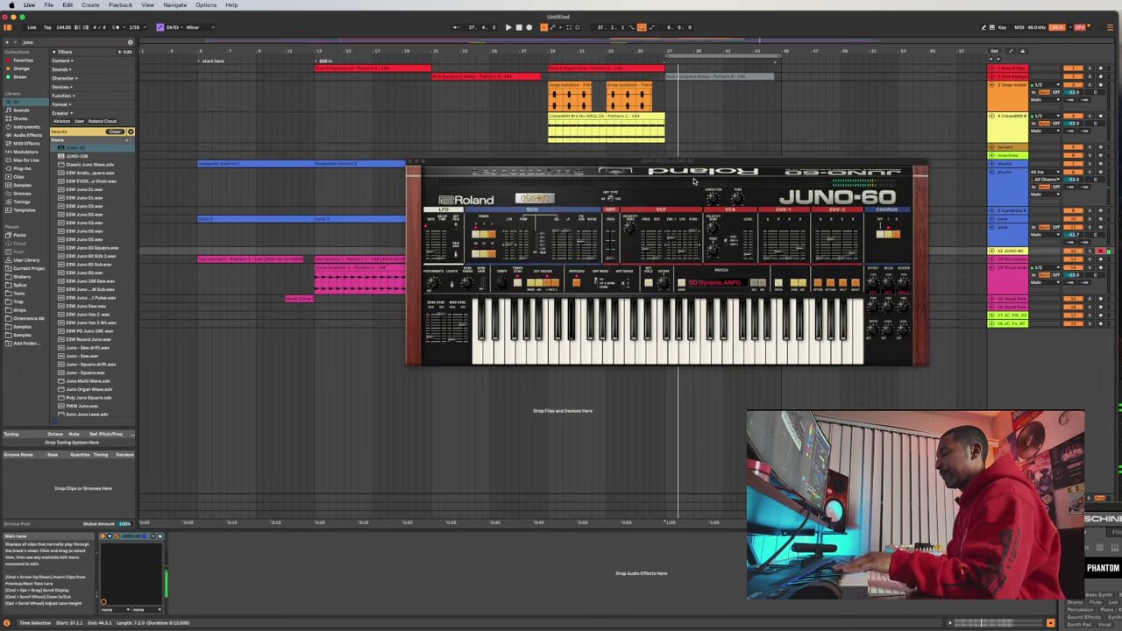
{"action": "left_click", "coordinate": [762, 284]}
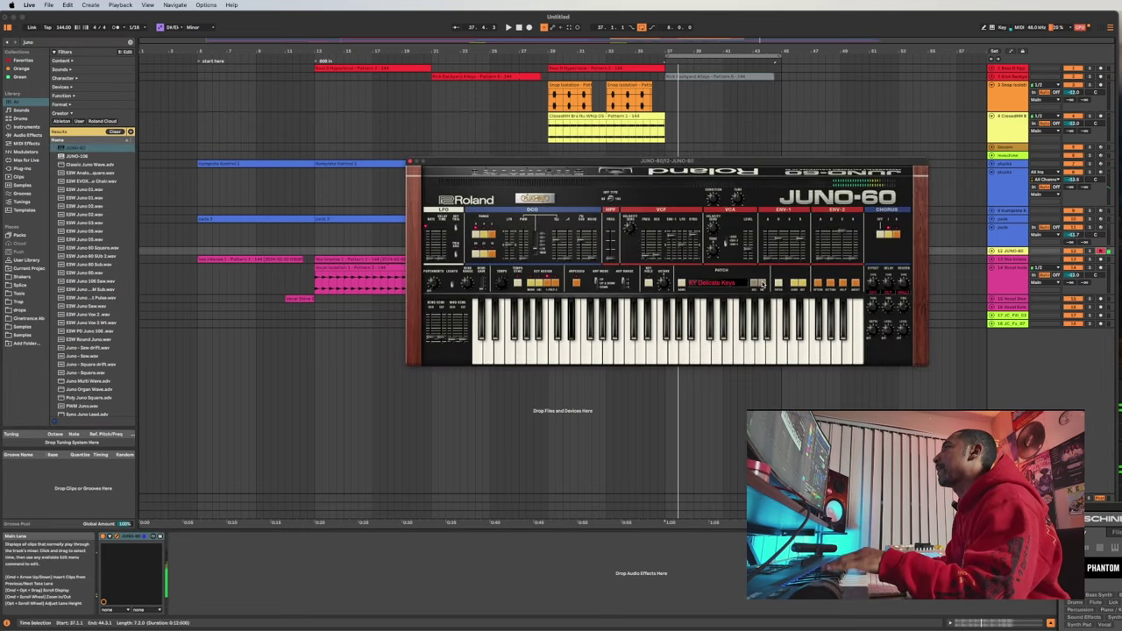
{"action": "left_click", "coordinate": [761, 284]}
{"action": "left_click", "coordinate": [762, 283]}
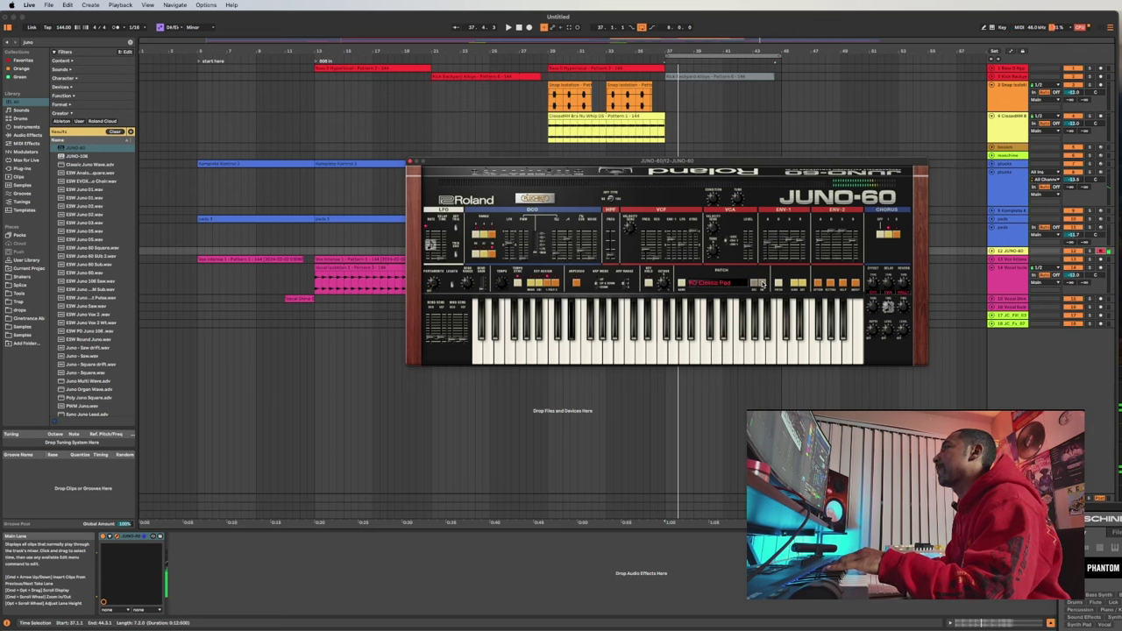
{"action": "left_click", "coordinate": [752, 284]}
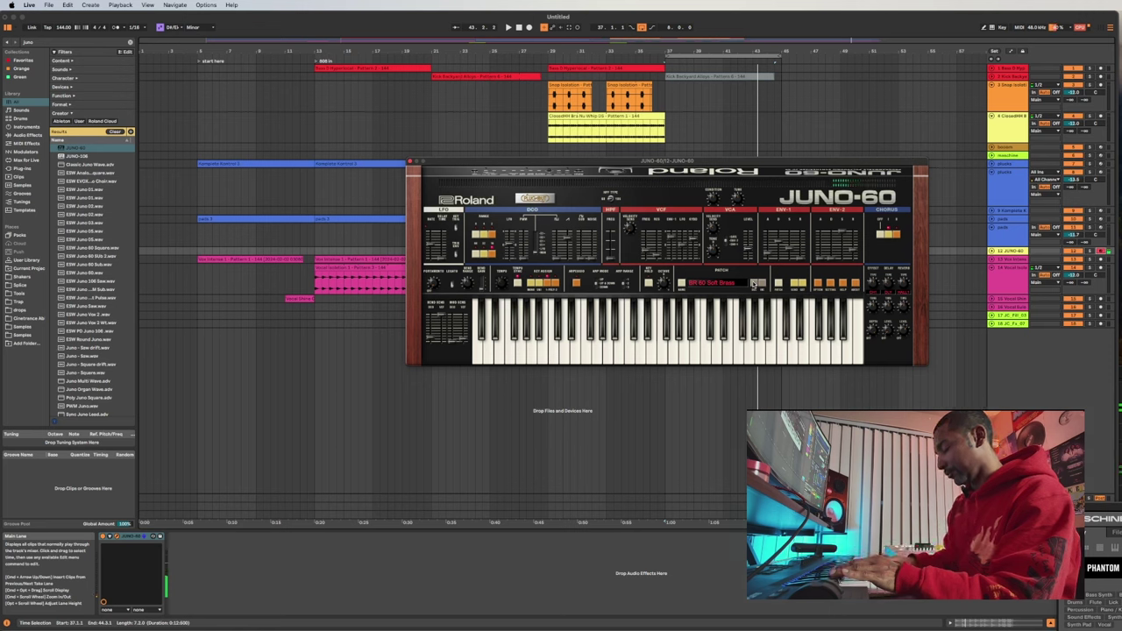
- Play over the loop from bar 37, record a JUNO-60 part on track 12 and uncover the arrangement
{"action": "key", "text": "space"}
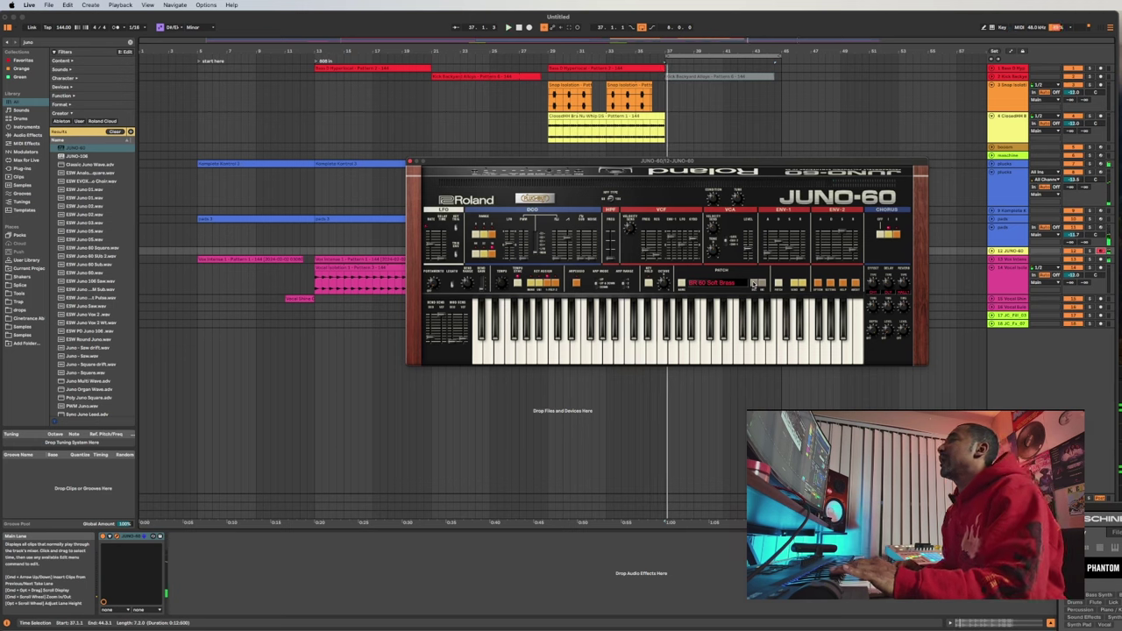
{"action": "key", "text": "space"}
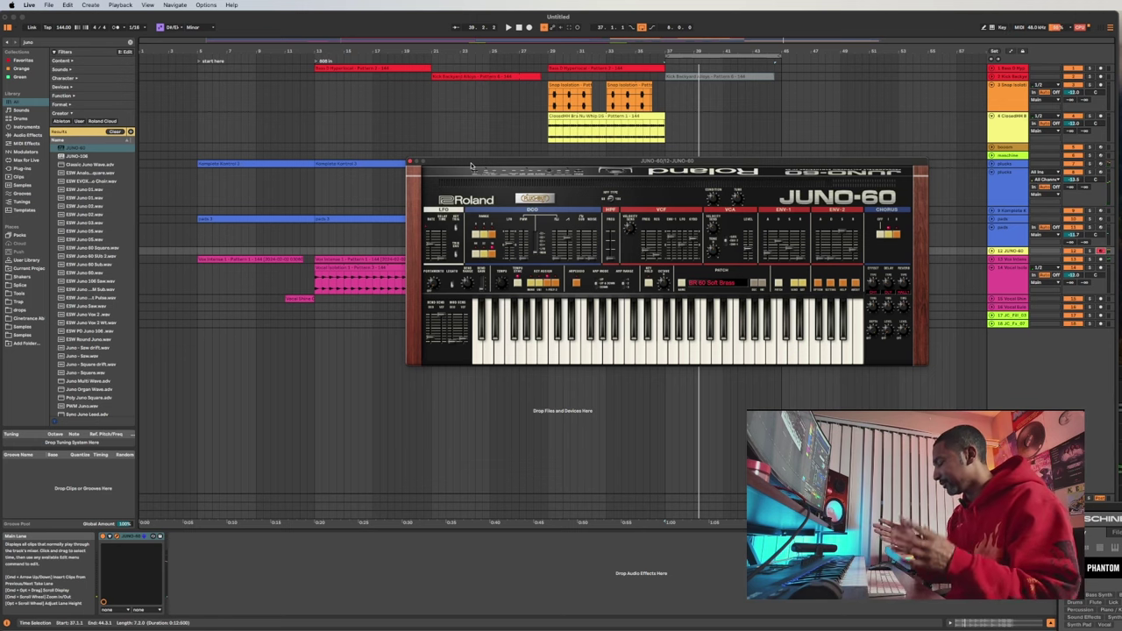
{"action": "left_click_drag", "start_coordinate": [470, 166], "coordinate": [437, 319]}
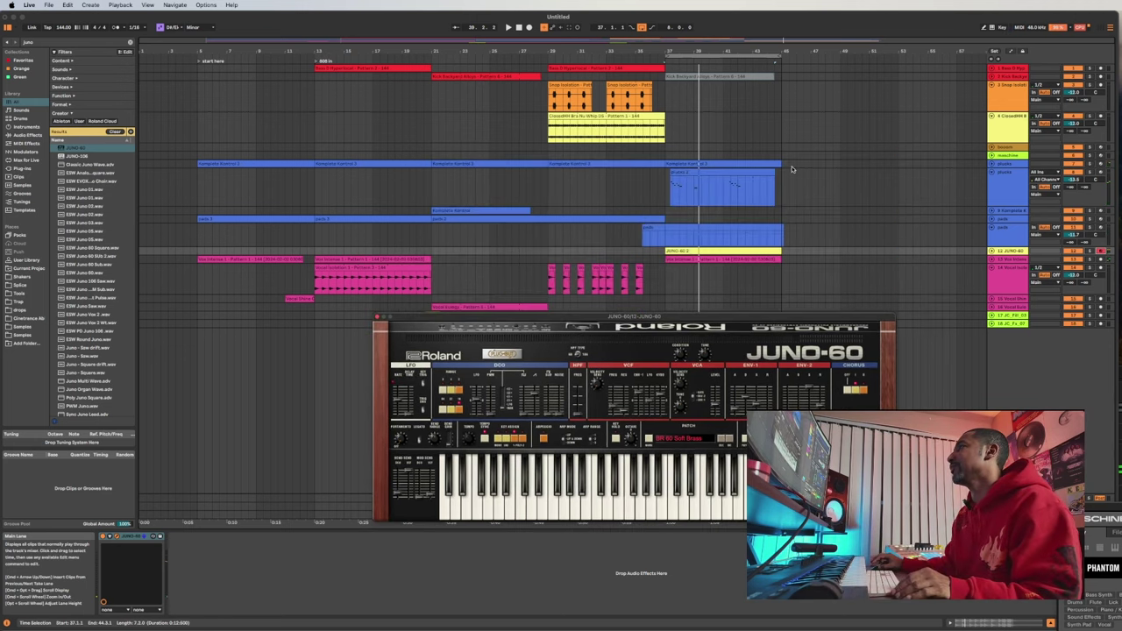
- Colour the duplicate plucks track red and assign the track colour to its clips
{"action": "left_click", "coordinate": [1008, 187]}
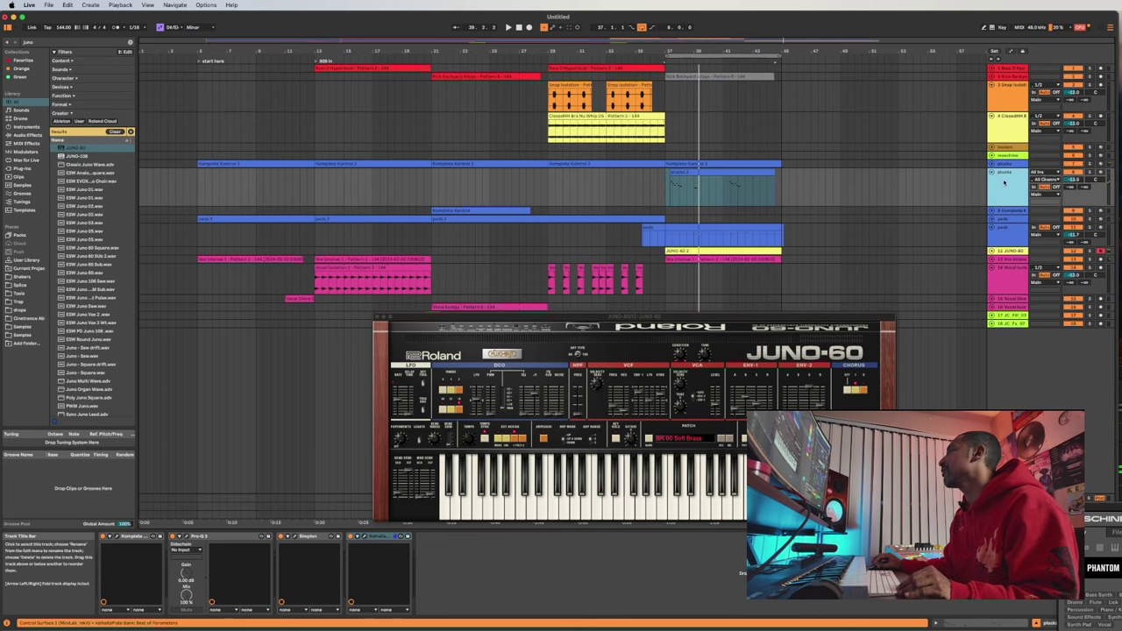
{"action": "right_click", "coordinate": [1006, 181]}
{"action": "left_click", "coordinate": [1041, 369]}
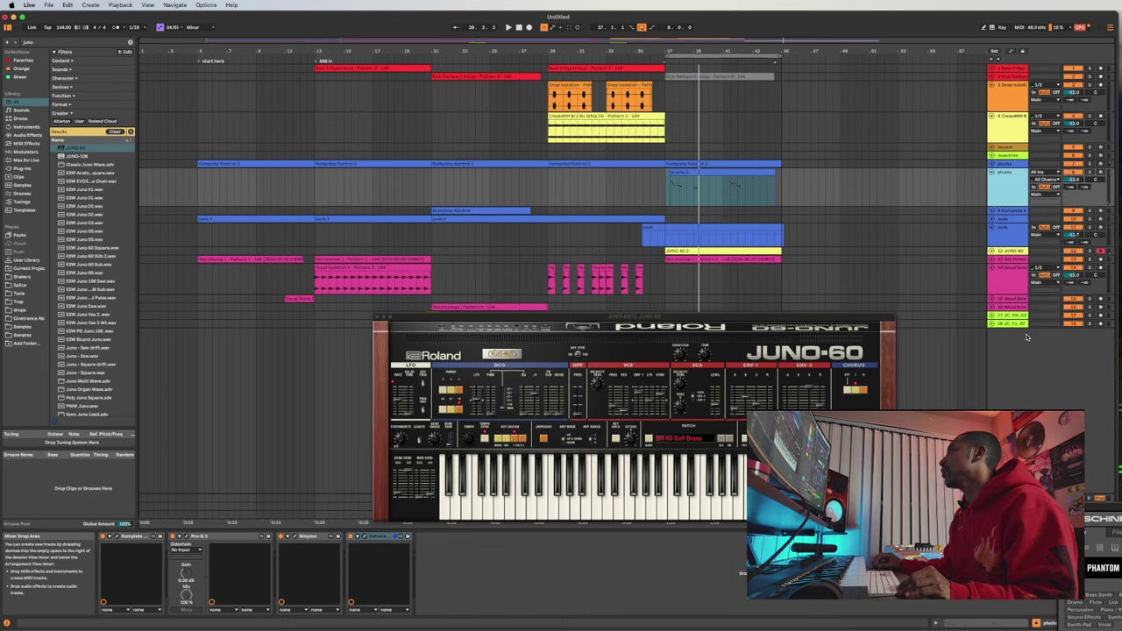
{"action": "right_click", "coordinate": [1009, 185]}
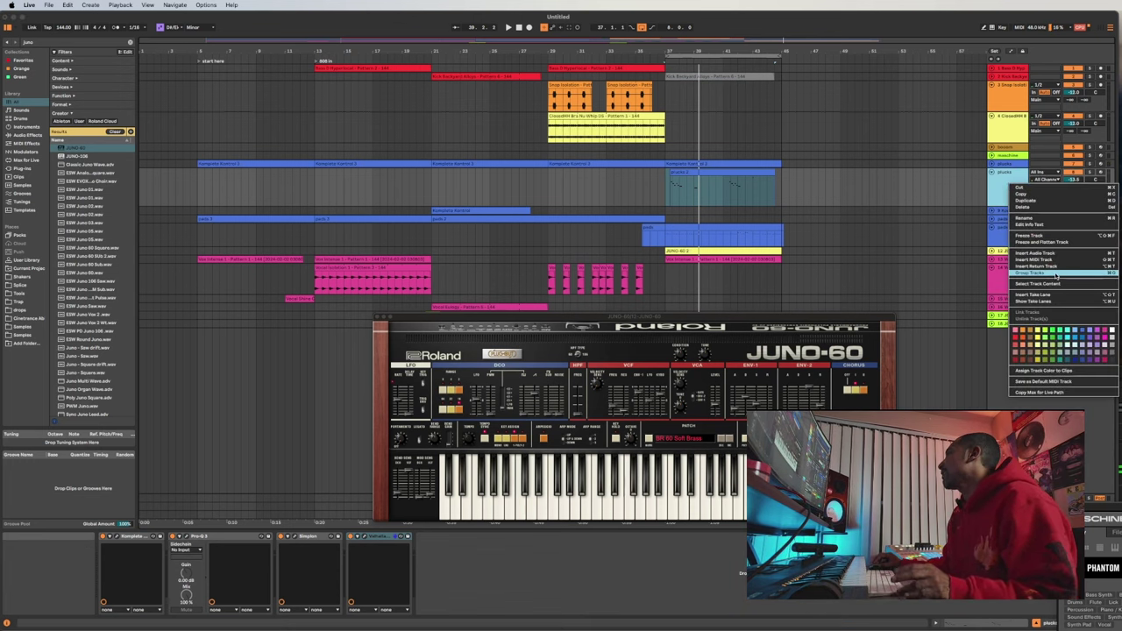
{"action": "left_click", "coordinate": [1030, 330]}
{"action": "right_click", "coordinate": [1019, 187]}
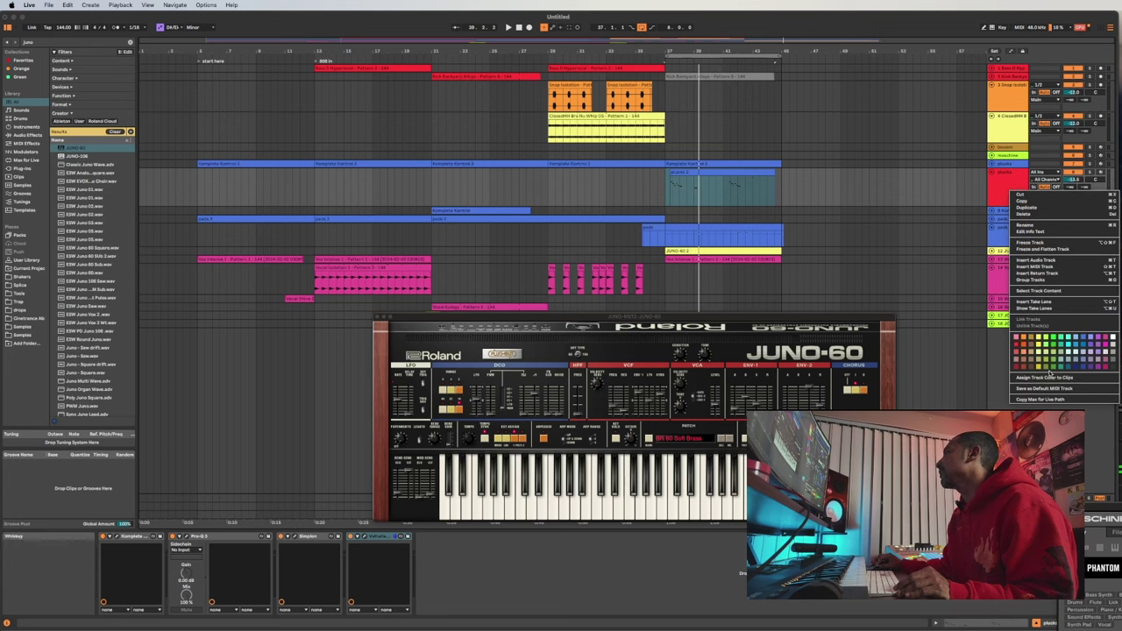
{"action": "left_click", "coordinate": [1056, 378]}
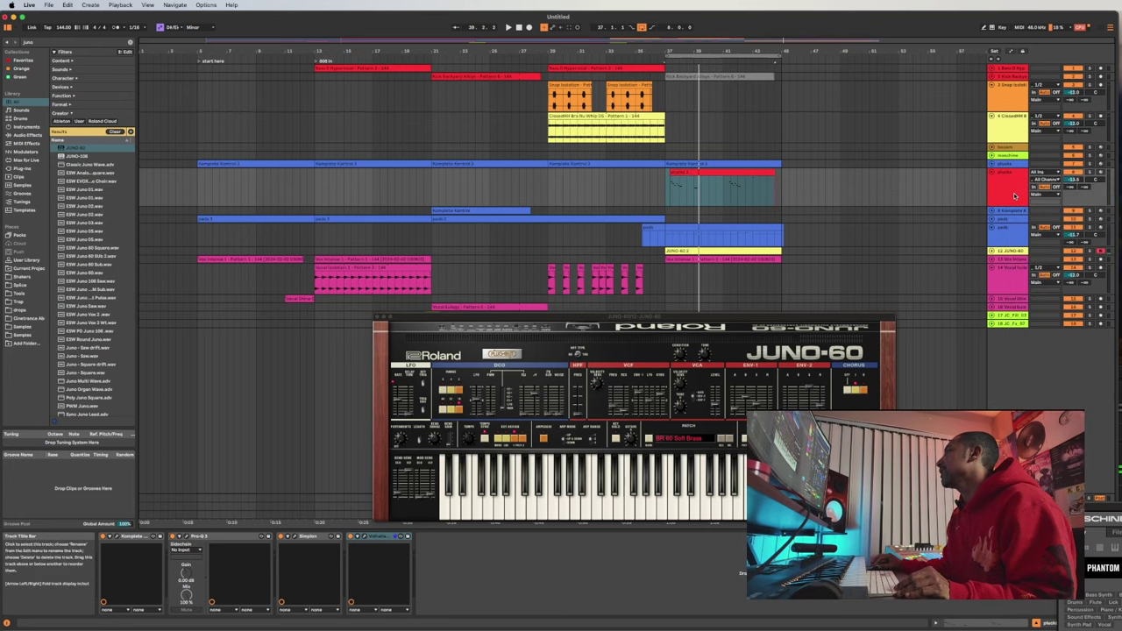
- Move the duplicate plucks track to the head of the track list and listen to it in solo
{"action": "left_click", "coordinate": [1020, 70]}
{"action": "left_click_drag", "start_coordinate": [1018, 88], "coordinate": [1003, 79]}
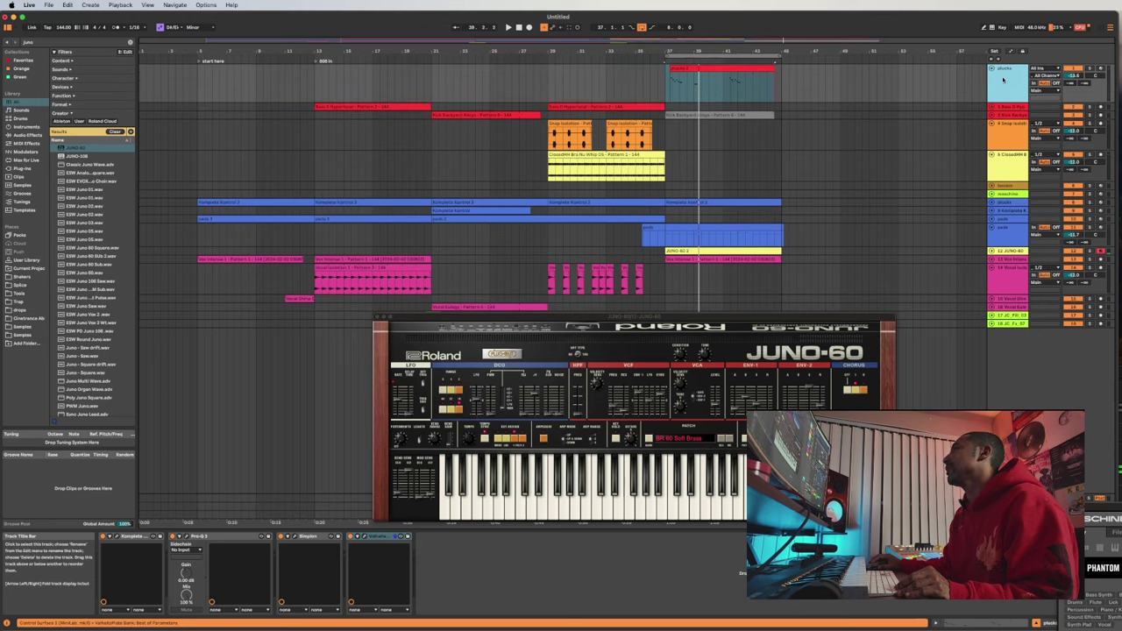
{"action": "key", "text": "space"}
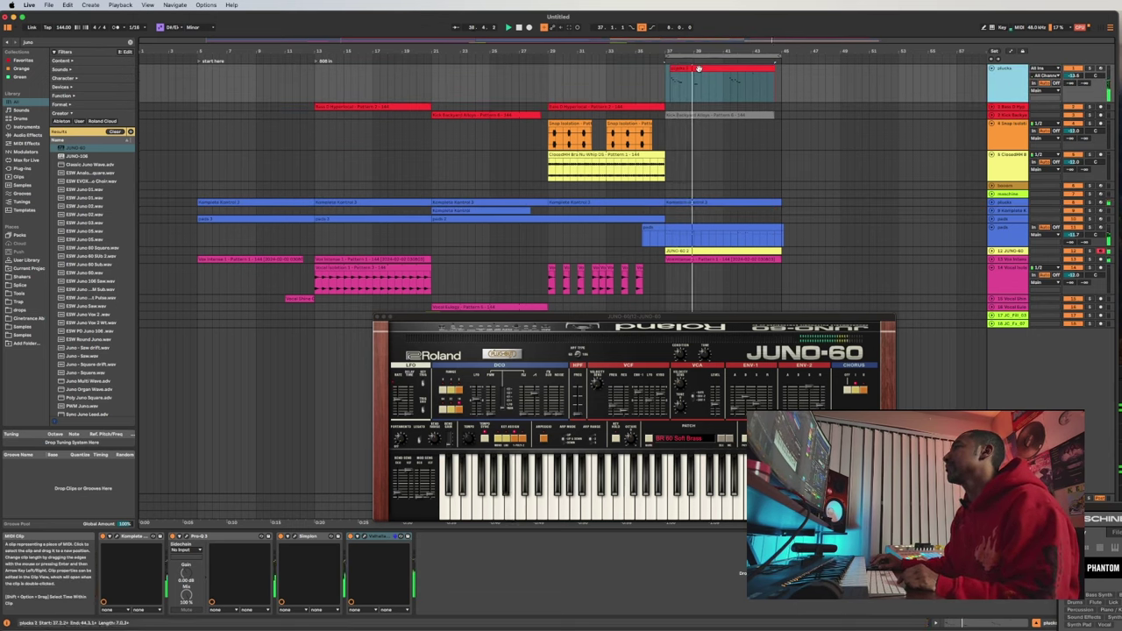
{"action": "left_click", "coordinate": [1089, 69]}
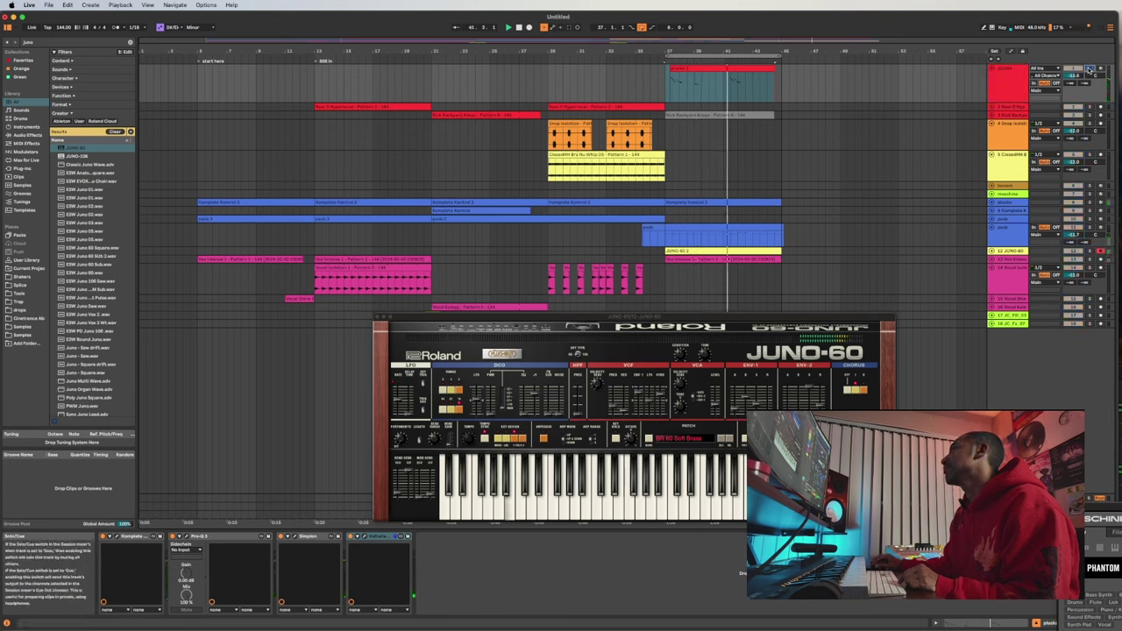
- Colour the duplicate plucks track blue and move it directly below the Komplete Kontrol track, above the pads
{"action": "right_click", "coordinate": [1009, 70]}
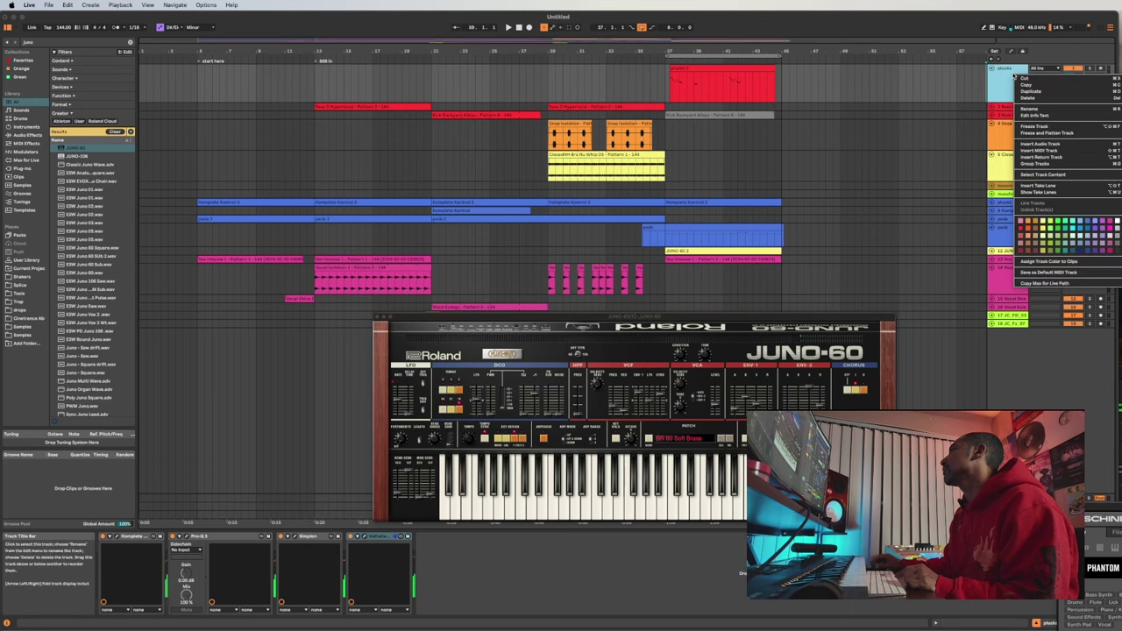
{"action": "left_click", "coordinate": [1087, 223]}
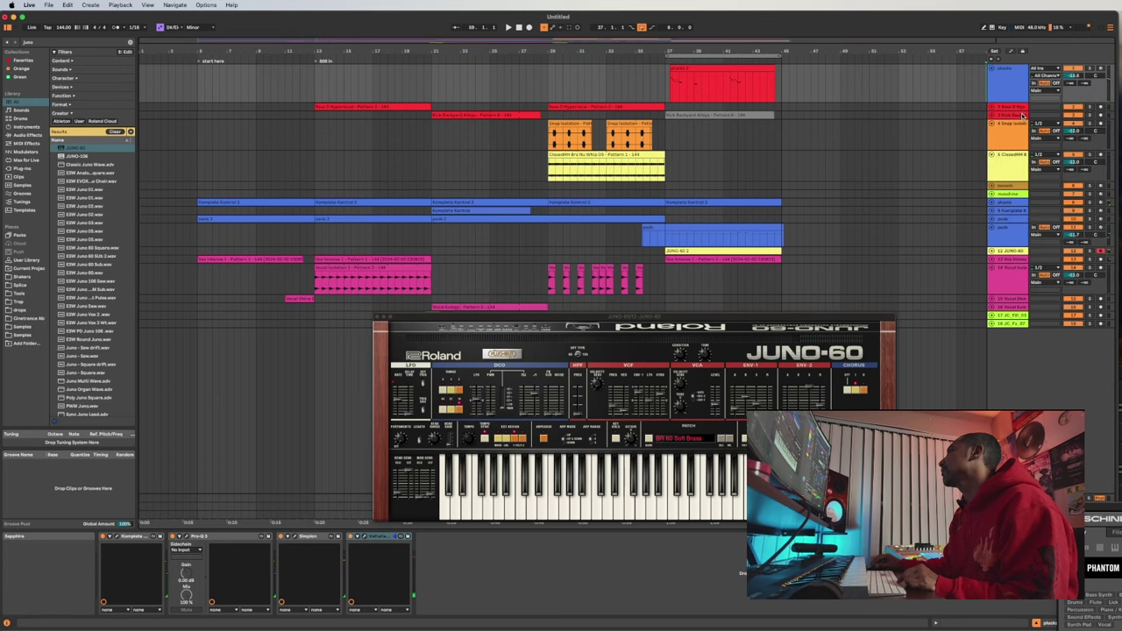
{"action": "left_click_drag", "start_coordinate": [1014, 213], "coordinate": [1013, 217]}
- Play the effected pads clip leading into bar 37 and listen to its track in solo
{"action": "left_click", "coordinate": [1007, 240]}
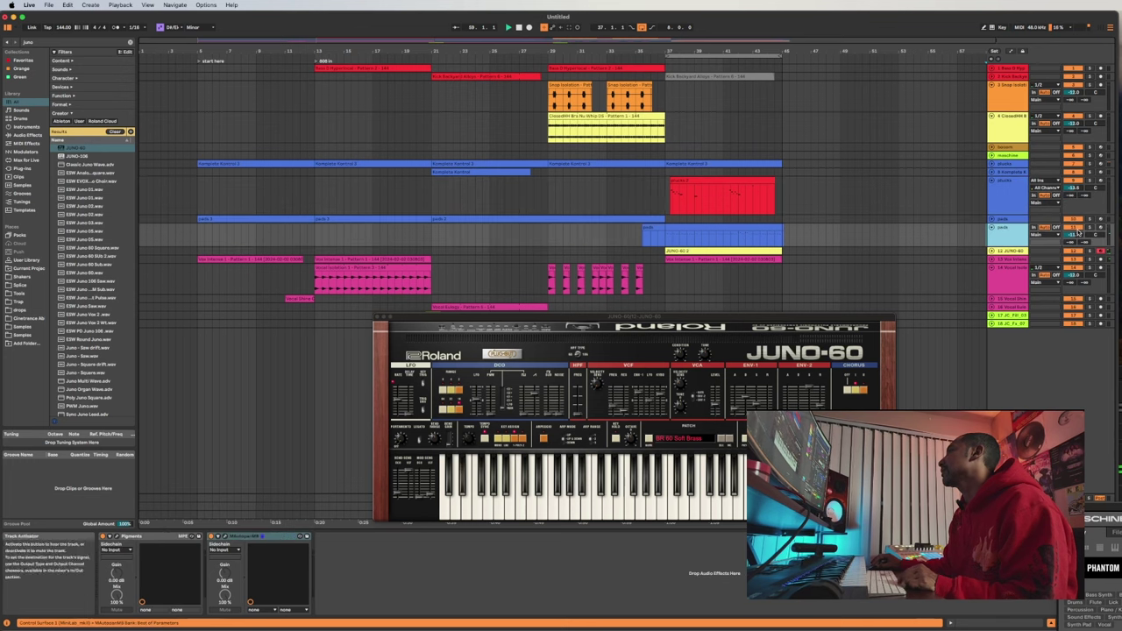
{"action": "left_click", "coordinate": [646, 235]}
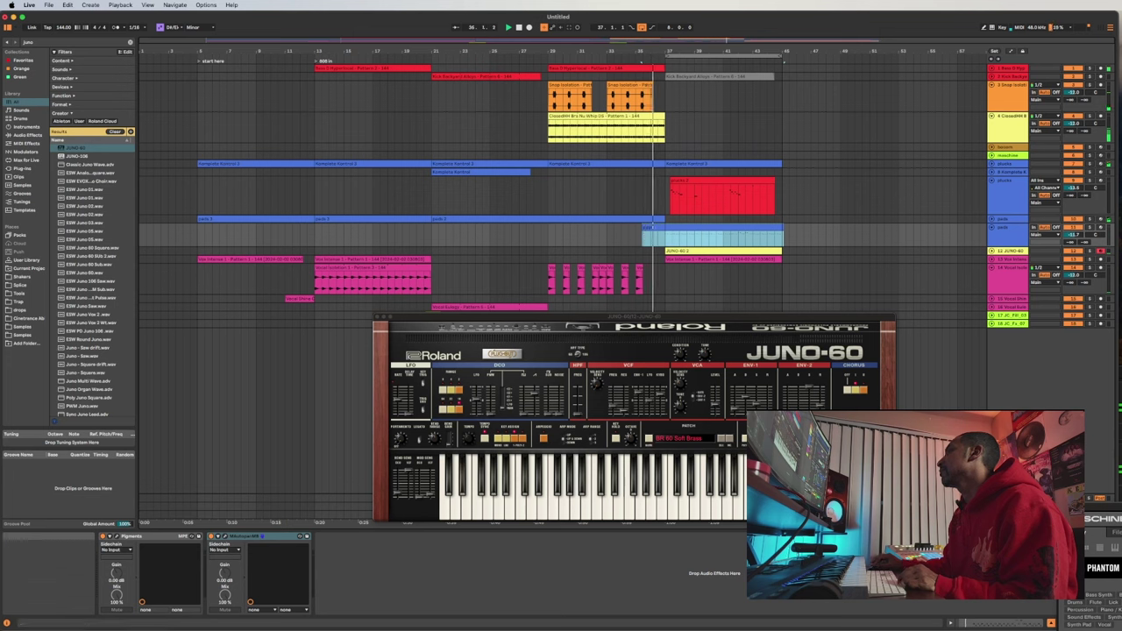
{"action": "left_click", "coordinate": [1090, 229]}
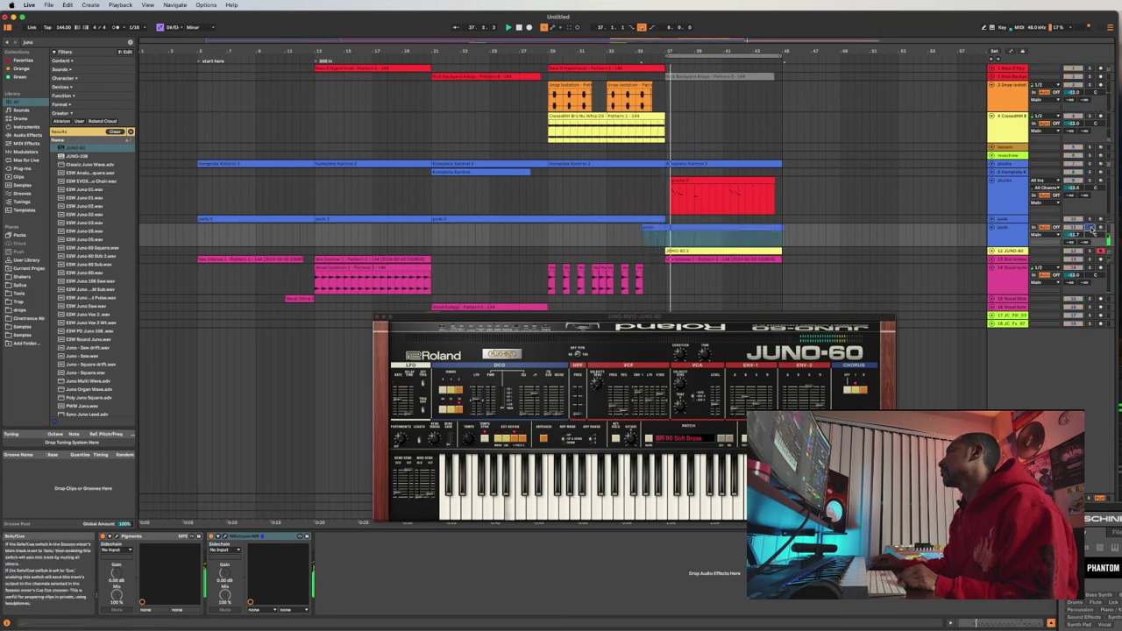
{"action": "key", "text": "space"}
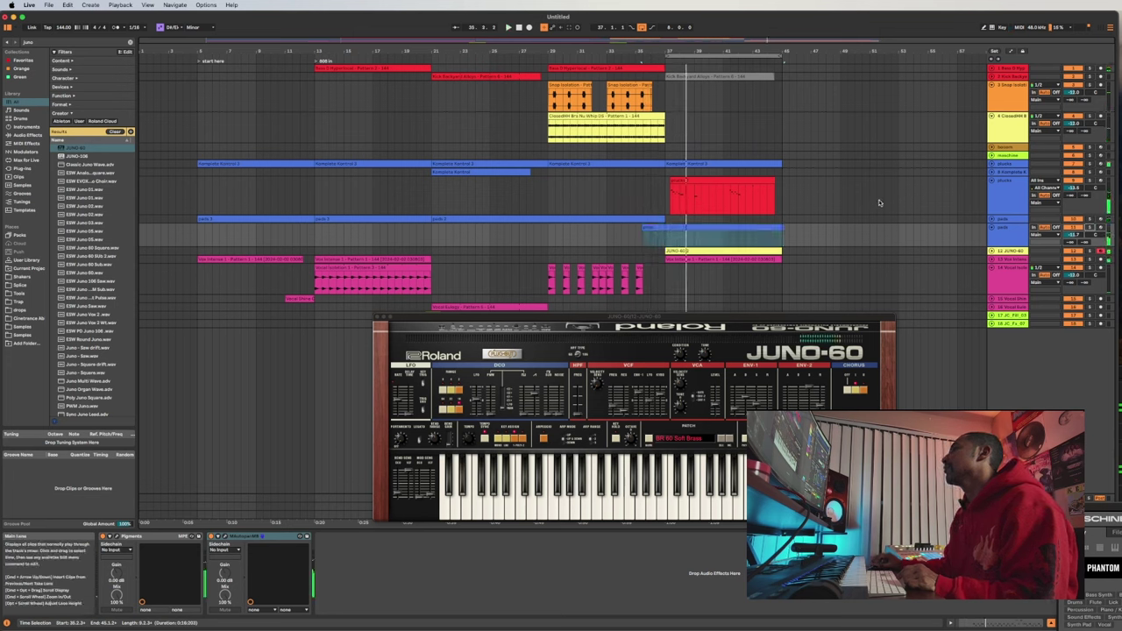
- Play the duplicate plucks clip near bar 37 and listen to its track in solo
{"action": "left_click", "coordinate": [694, 180]}
{"action": "key", "text": "space"}
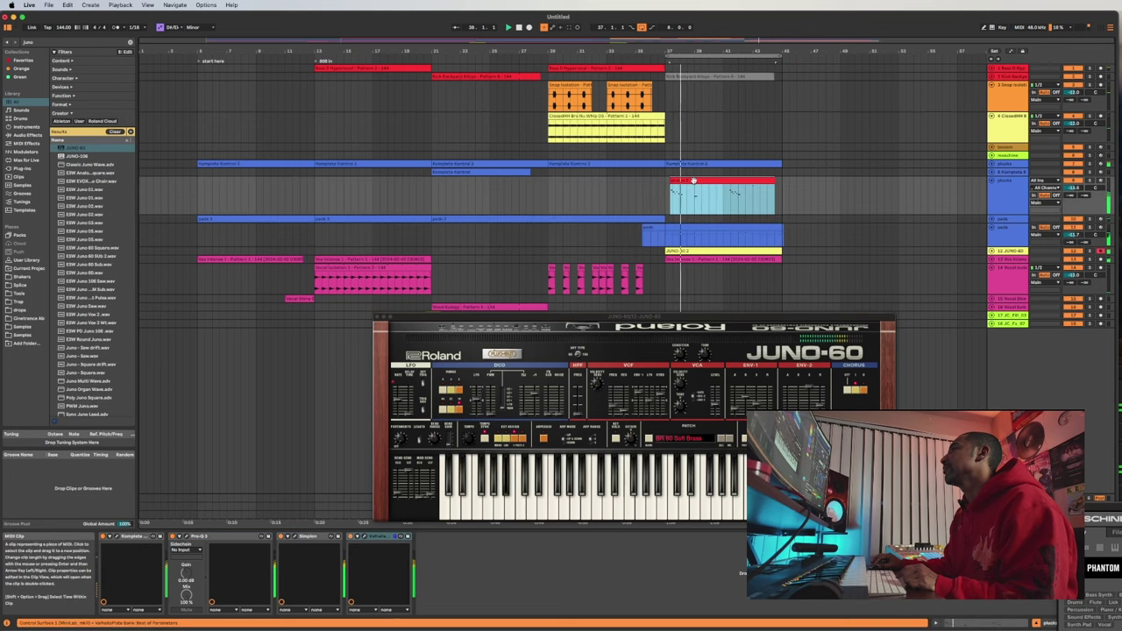
{"action": "key", "text": "space"}
{"action": "key", "text": "space"}
{"action": "left_click", "coordinate": [1092, 180]}
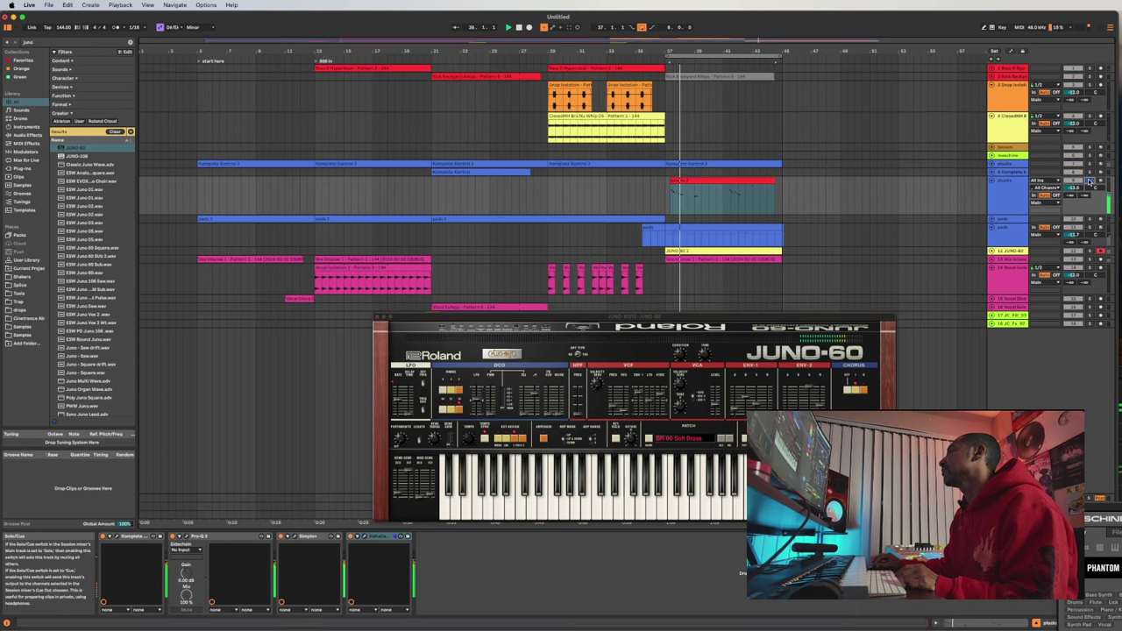
{"action": "key", "text": "space"}
- Assign the blue track colour to the duplicate plucks clips and move the JUNO-60 window clear of the lower tracks
{"action": "right_click", "coordinate": [1012, 187]}
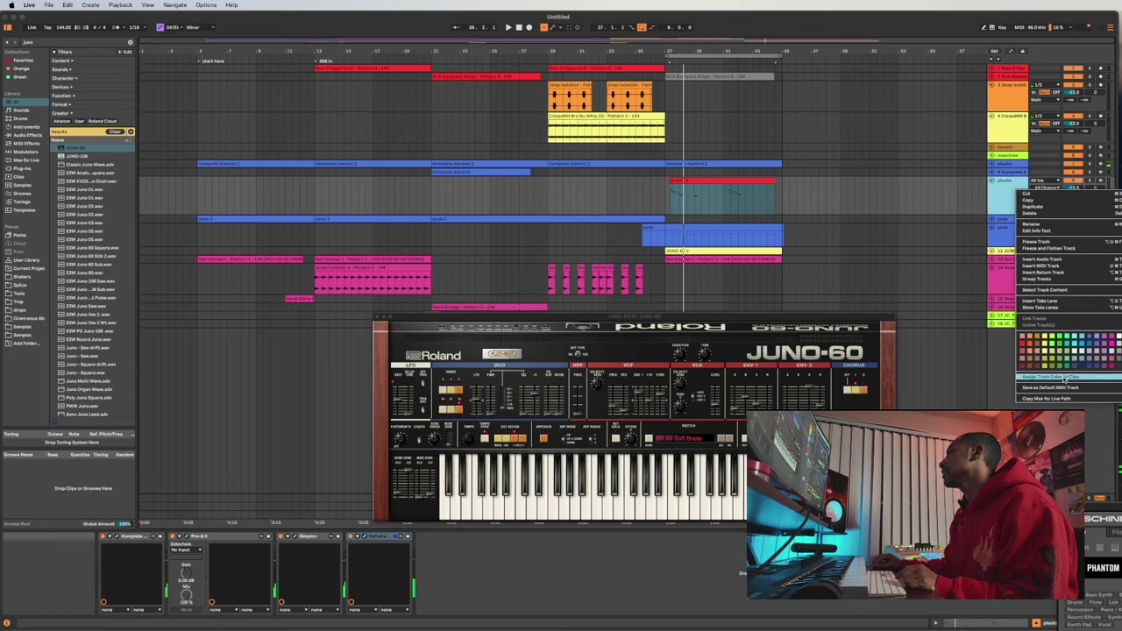
{"action": "left_click", "coordinate": [1051, 379]}
{"action": "left_click_drag", "start_coordinate": [714, 313], "coordinate": [780, 321]}
{"action": "left_click", "coordinate": [1010, 166]}
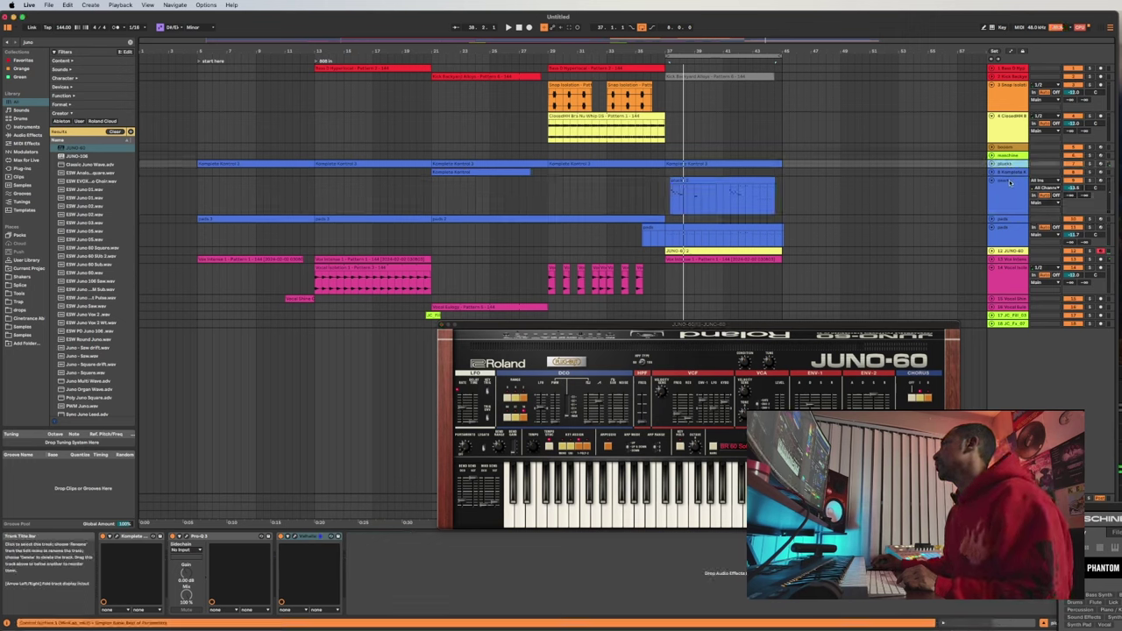
{"action": "left_click", "coordinate": [1008, 172]}
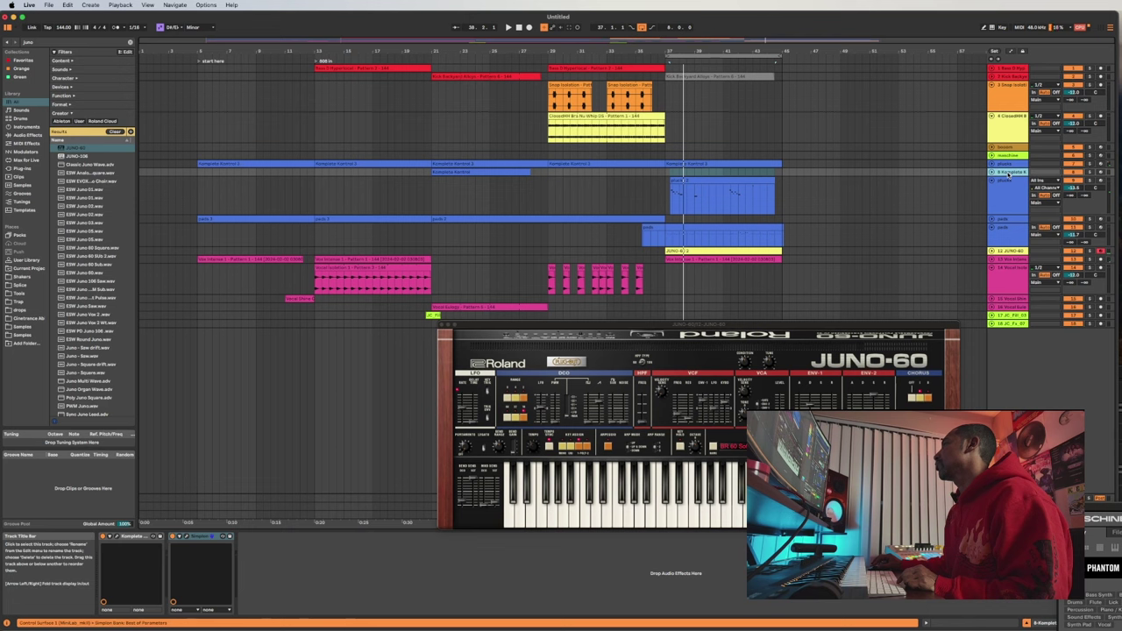
- Colour the JUNO-60 track red and assign the track colour to its clips
{"action": "left_click", "coordinate": [1014, 250]}
{"action": "right_click", "coordinate": [1015, 251]}
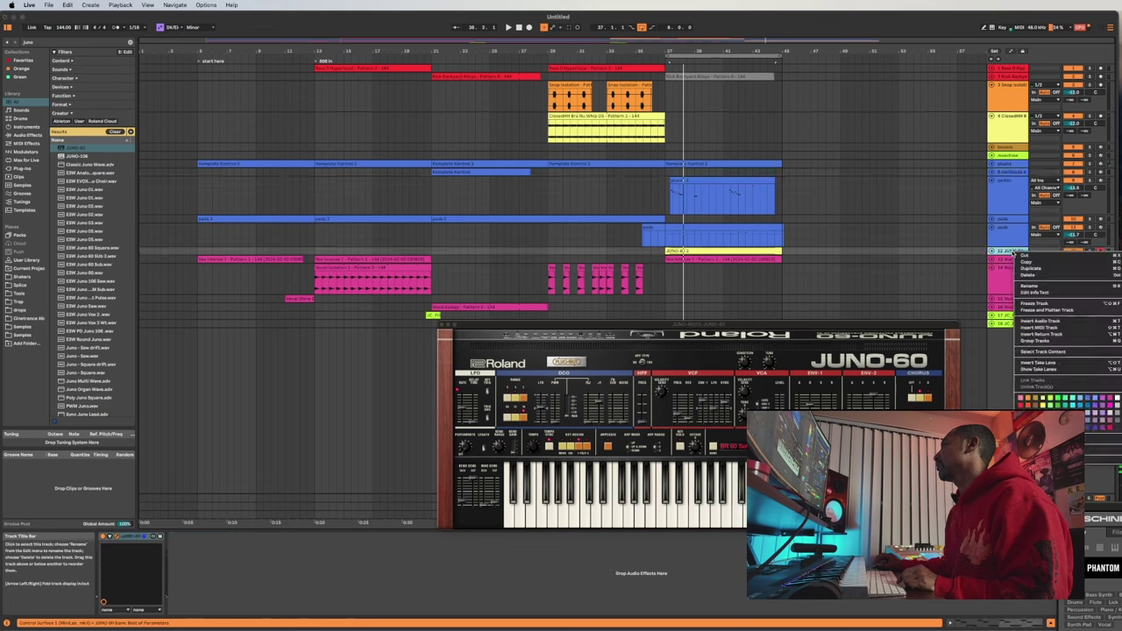
{"action": "left_click", "coordinate": [1020, 405]}
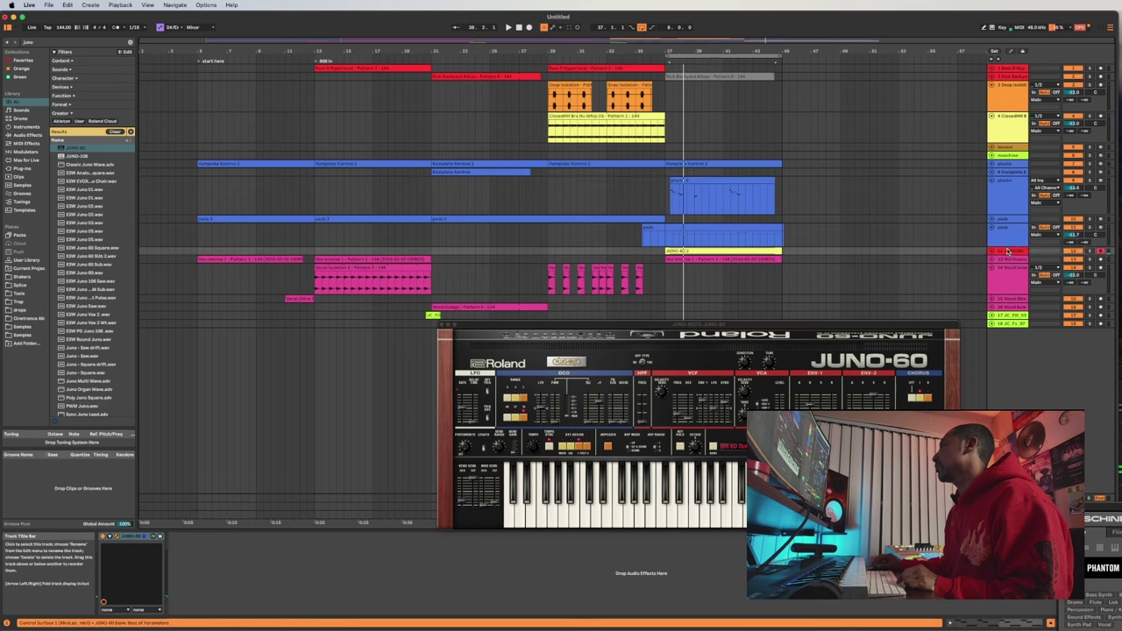
{"action": "right_click", "coordinate": [1008, 251]}
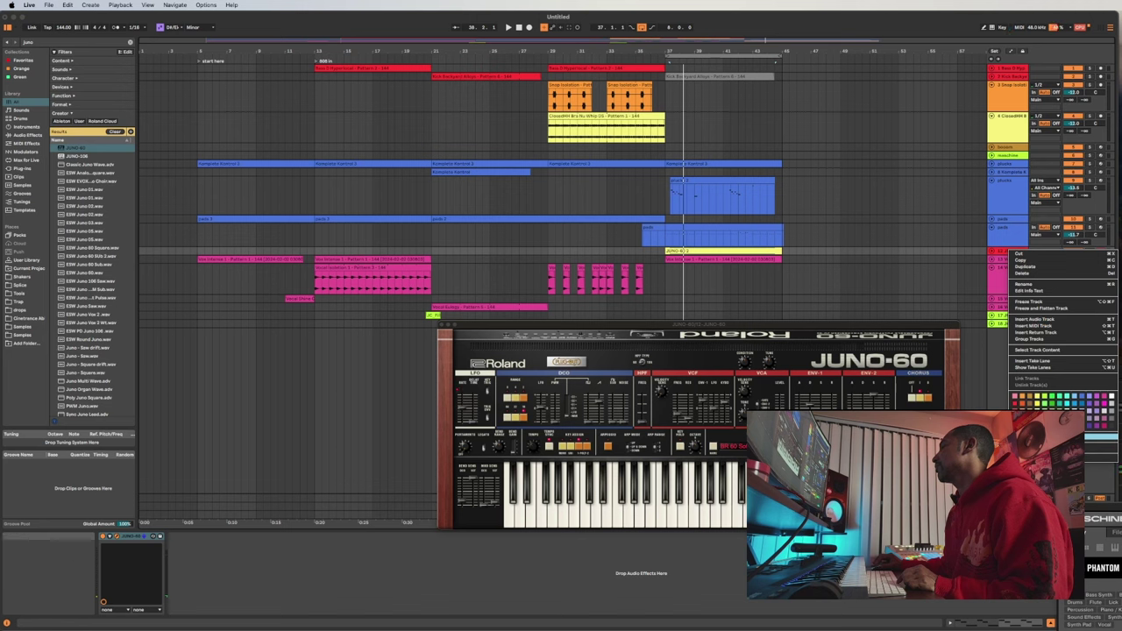
{"action": "left_click", "coordinate": [1043, 436]}
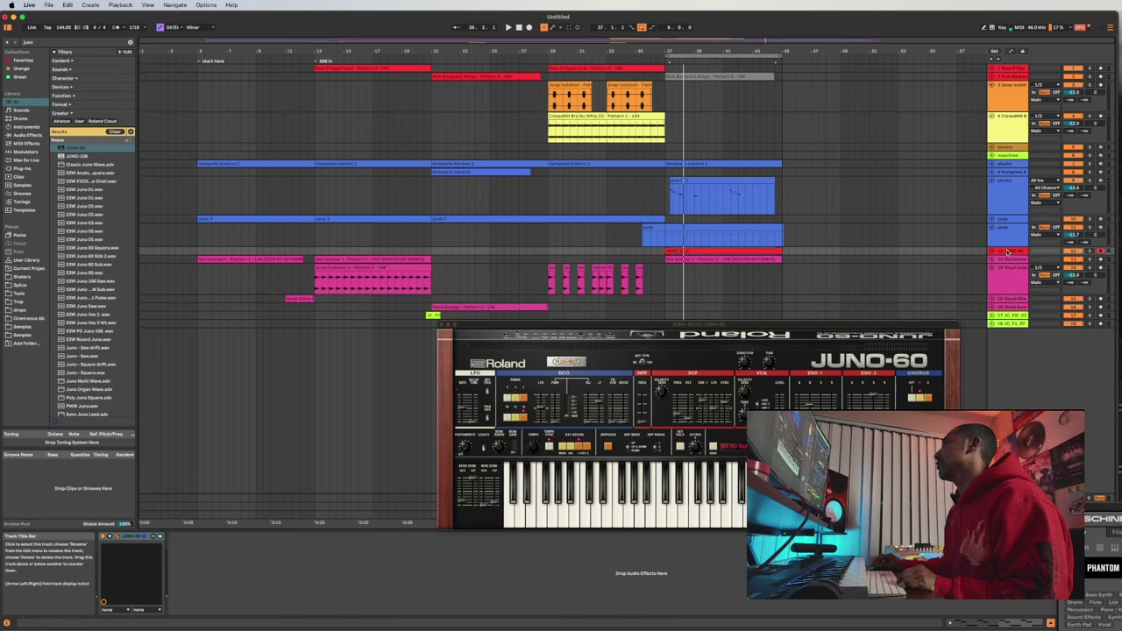
- Move the JUNO-60 track to the head of the track list, above the 808 and kick tracks
{"action": "left_click_drag", "start_coordinate": [1008, 252], "coordinate": [1007, 67]}
{"action": "left_click_drag", "start_coordinate": [1012, 252], "coordinate": [1003, 86]}
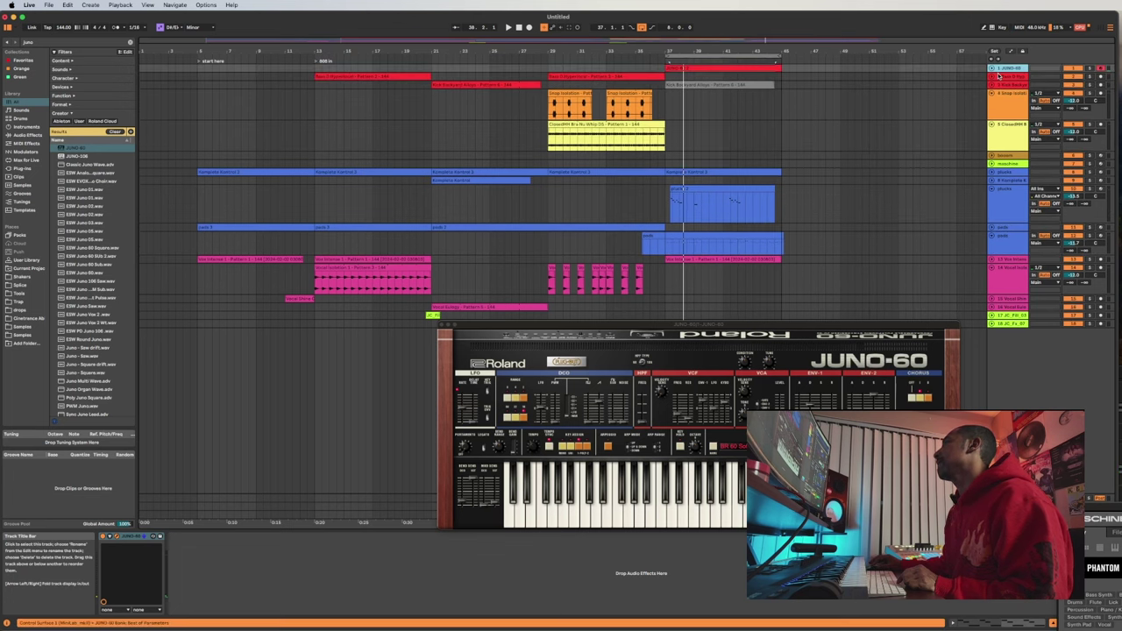
- Quantize all notes of the JUNO-60 clip during loop playback and close the synth window
{"action": "key", "text": "space"}
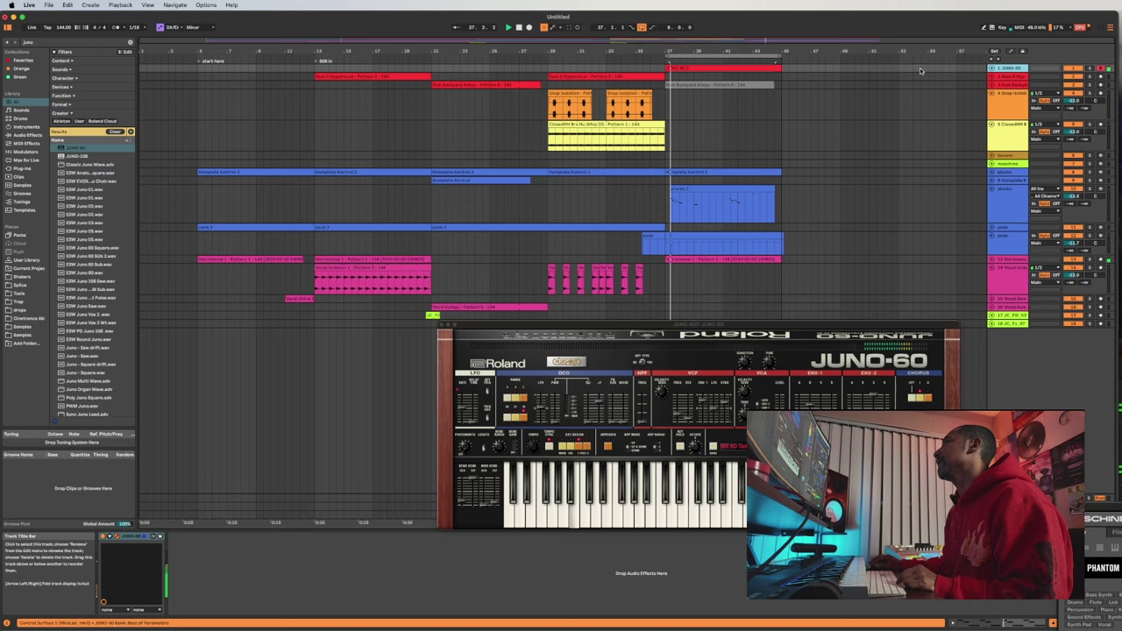
{"action": "double_click", "coordinate": [758, 68]}
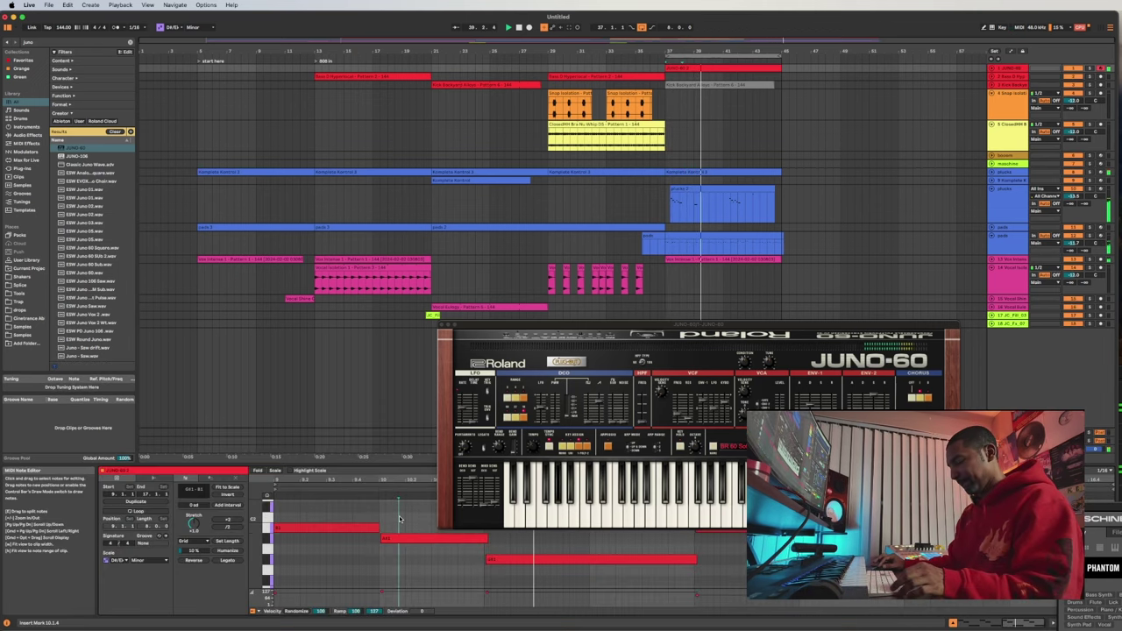
{"action": "key", "text": "super+a"}
{"action": "key", "text": "super+u"}
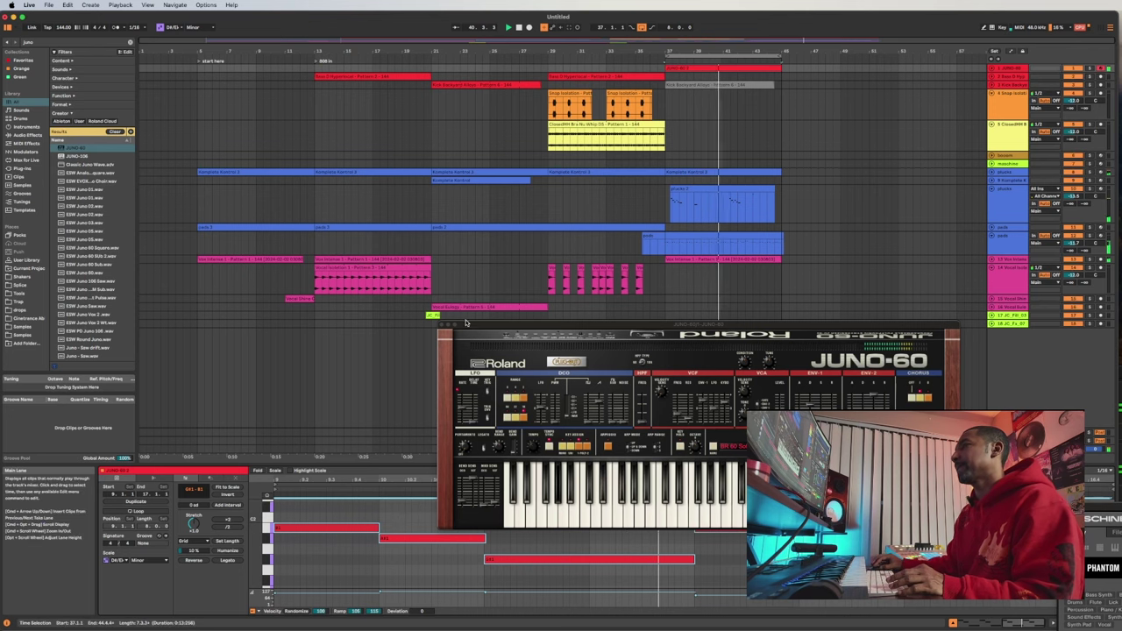
{"action": "left_click", "coordinate": [441, 324]}
{"action": "key", "text": "space"}
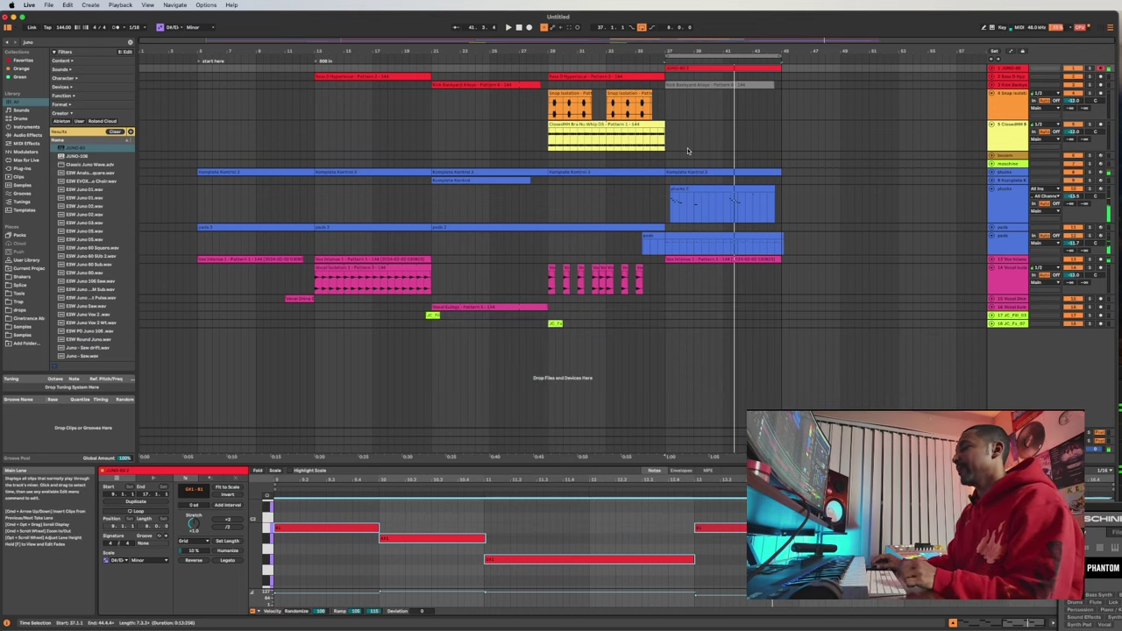
- Add ShaperBox 3 to the JUNO-60 track with the Volume shaper's Sidechain preset and listen to it in the loop
{"action": "key", "text": "super+f"}
{"action": "type", "text": "shaperb"}
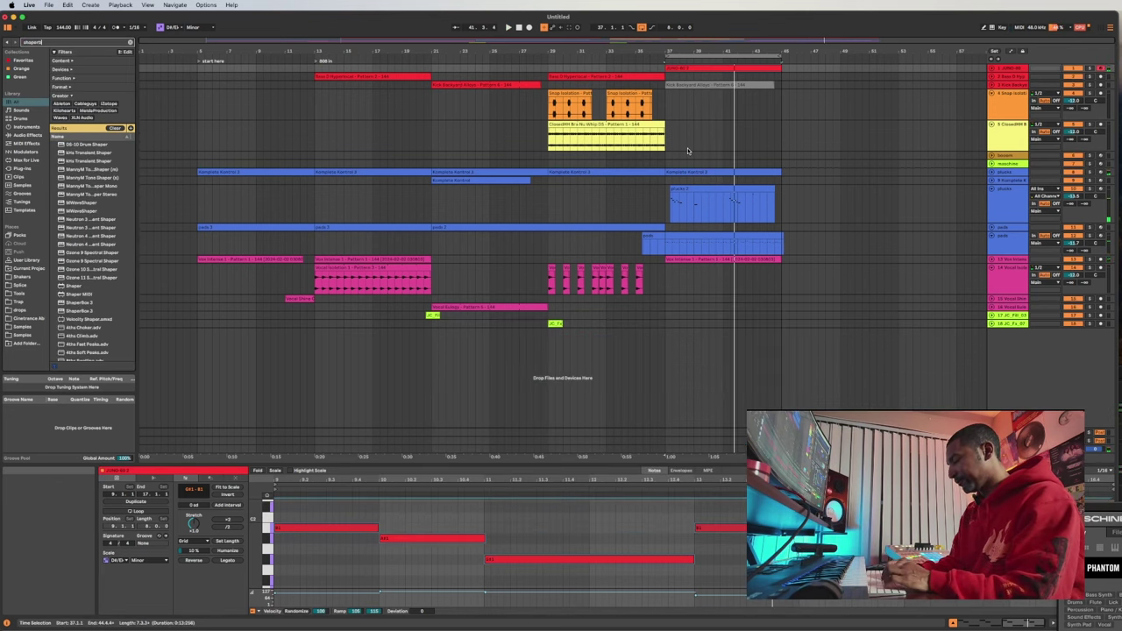
{"action": "type", "text": "ox"}
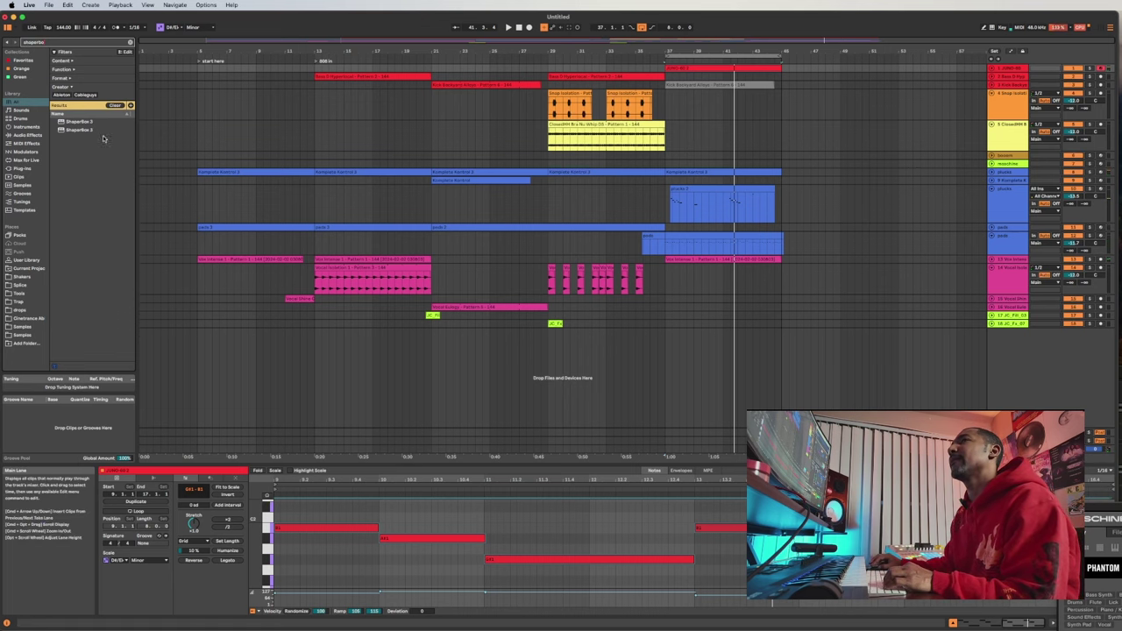
{"action": "left_click", "coordinate": [86, 131]}
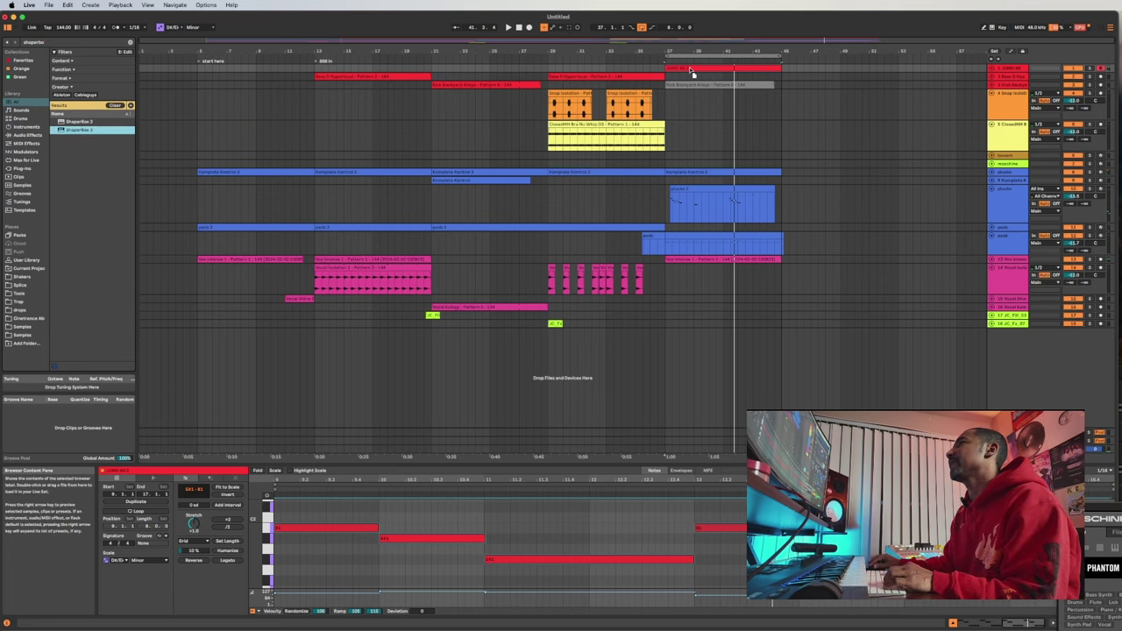
{"action": "key", "text": "Return"}
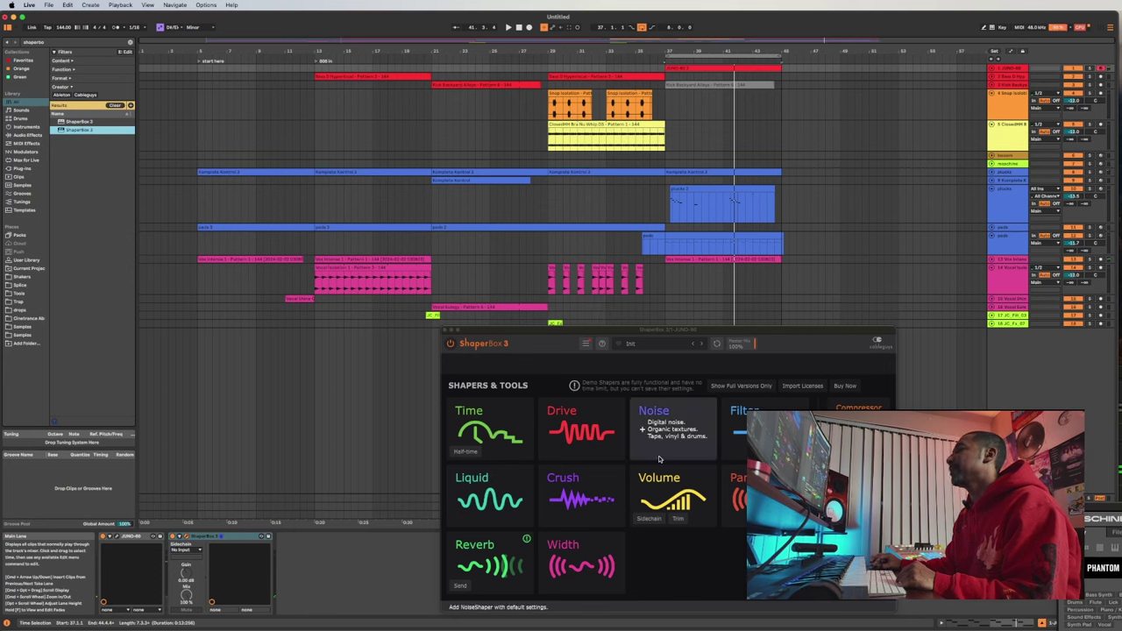
{"action": "left_click", "coordinate": [648, 518]}
{"action": "key", "text": "space"}
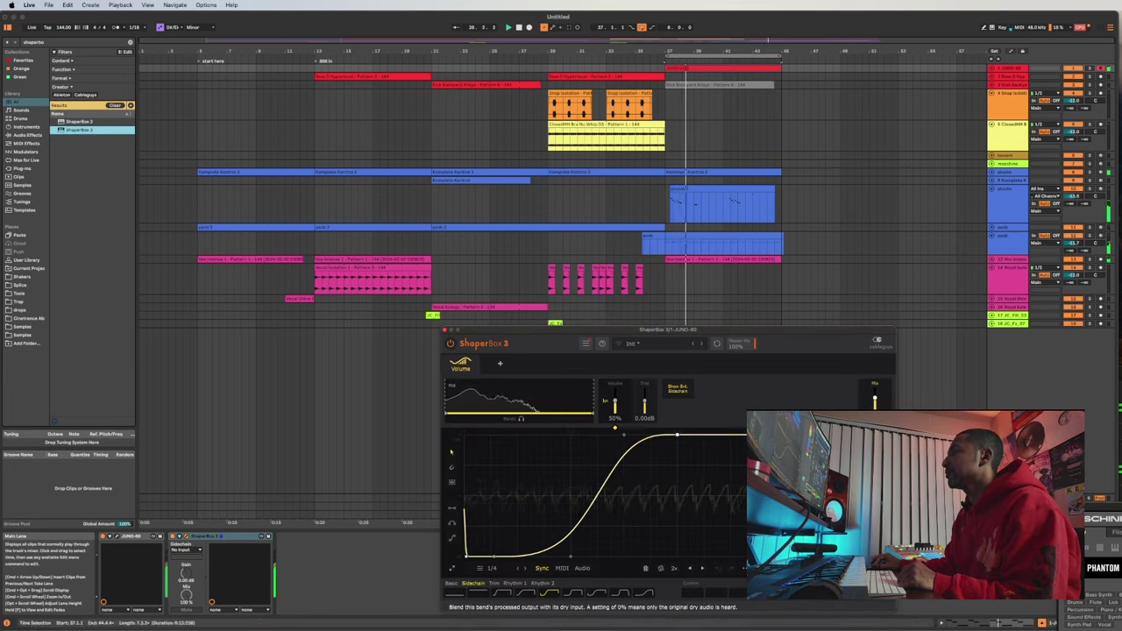
{"action": "left_click", "coordinate": [445, 330]}
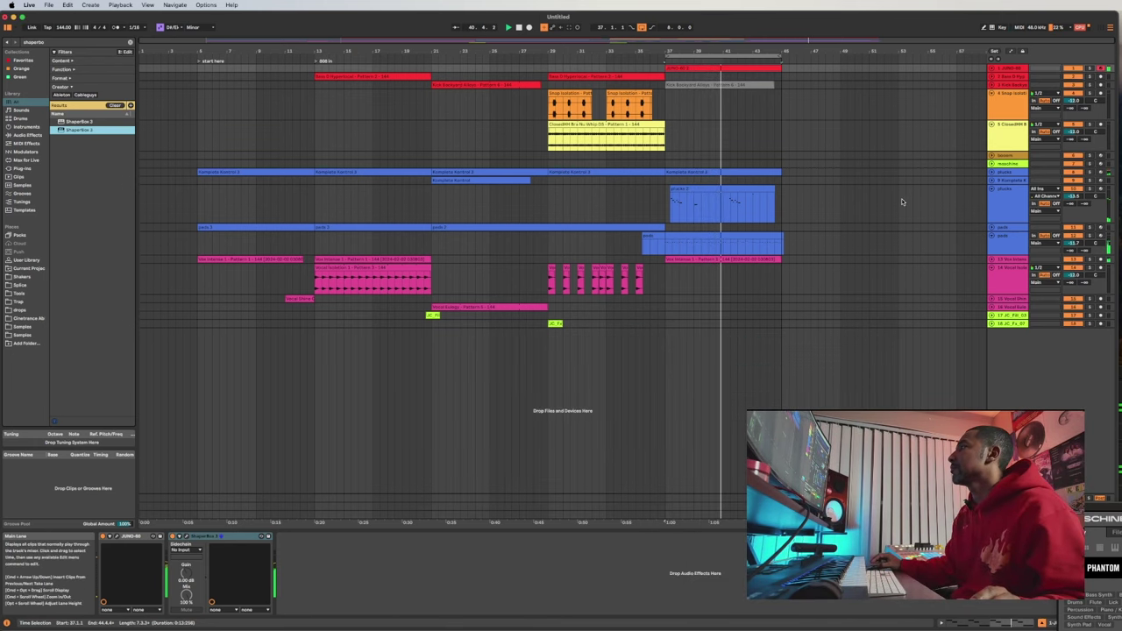
{"action": "key", "text": "Tab"}
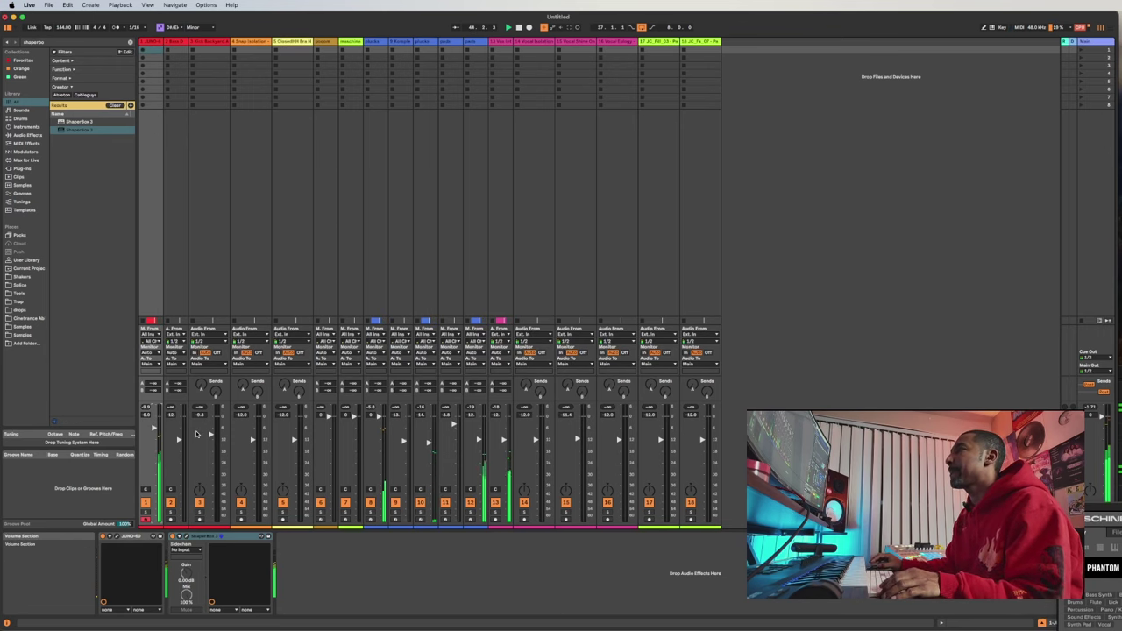
{"action": "key", "text": "Tab"}
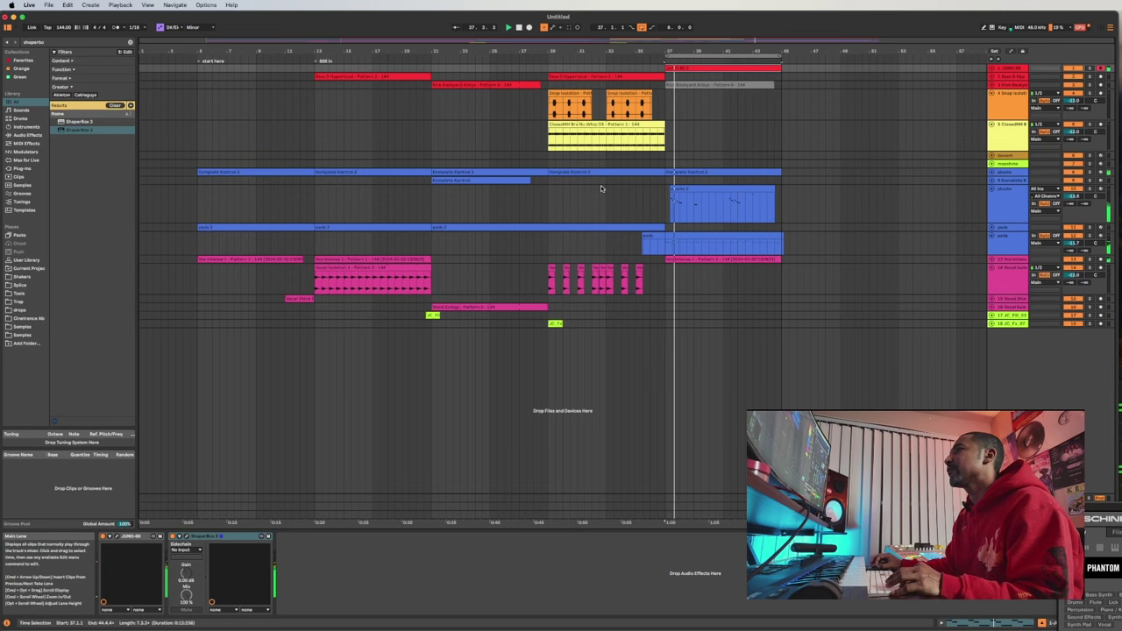
- Duplicate the JC_Fill_03 clip near bar 21 into bar 41 of the same track
{"action": "scroll", "coordinate": [600, 185], "scroll_direction": "up", "scroll_amount": 2}
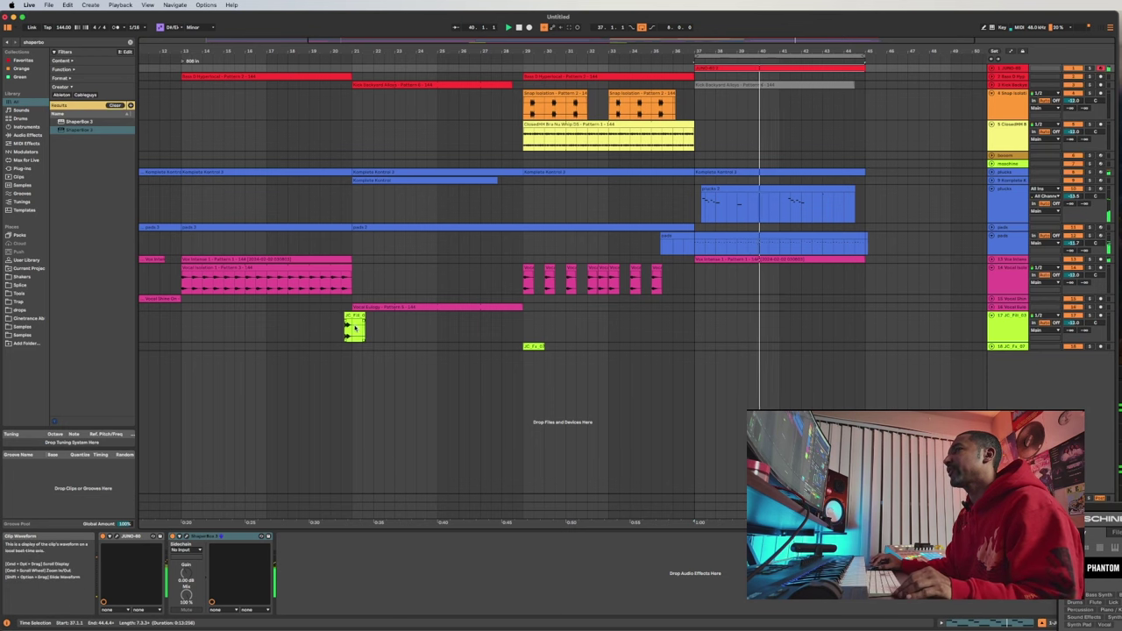
{"action": "left_click_drag", "start_coordinate": [359, 327], "coordinate": [784, 329]}
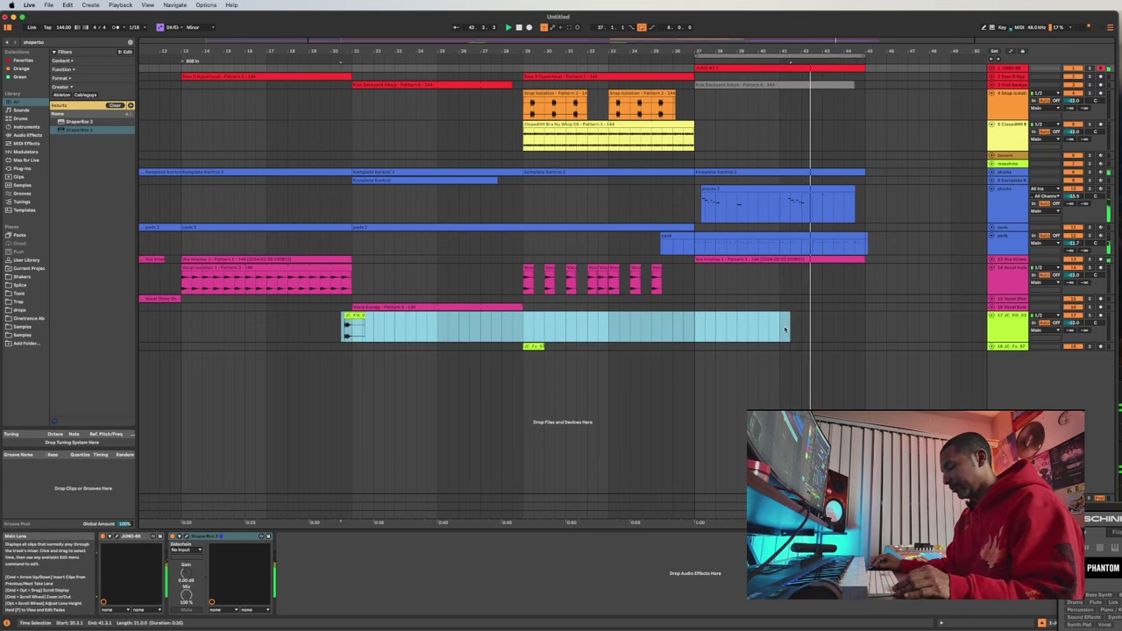
{"action": "key", "text": "super+d"}
{"action": "left_click", "coordinate": [601, 328]}
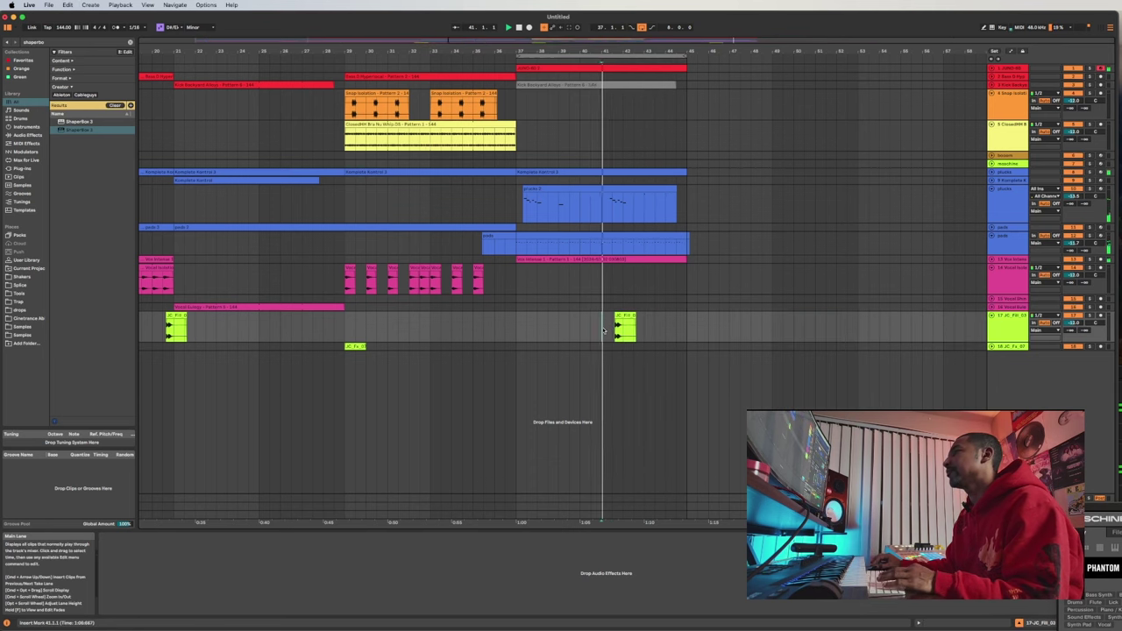
{"action": "left_click_drag", "start_coordinate": [601, 328], "coordinate": [634, 327]}
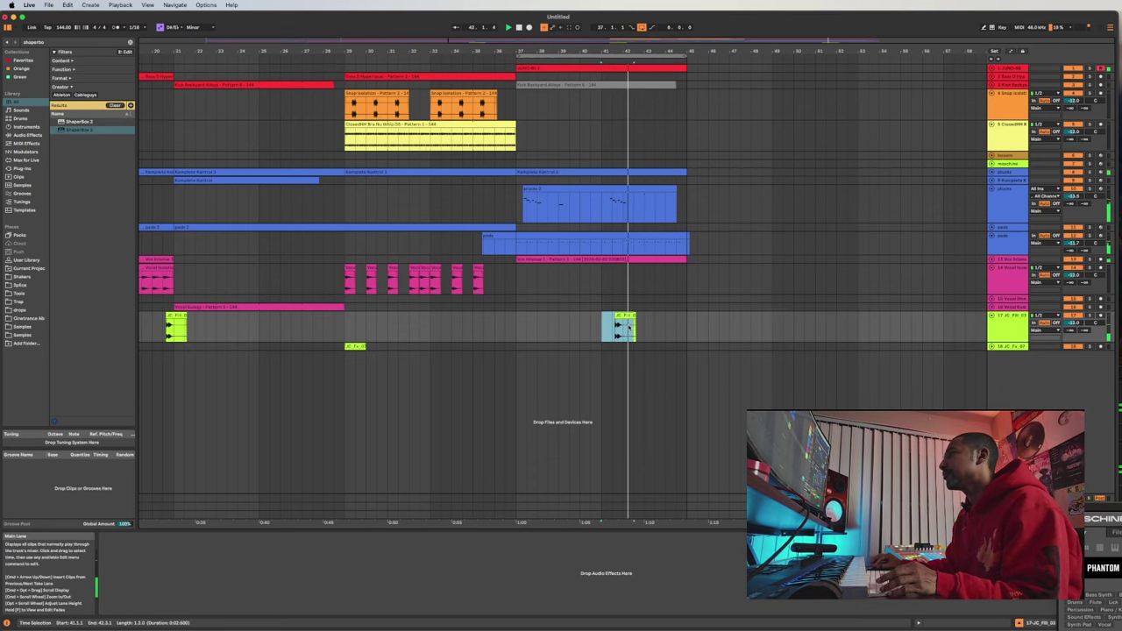
{"action": "key", "text": "super+d"}
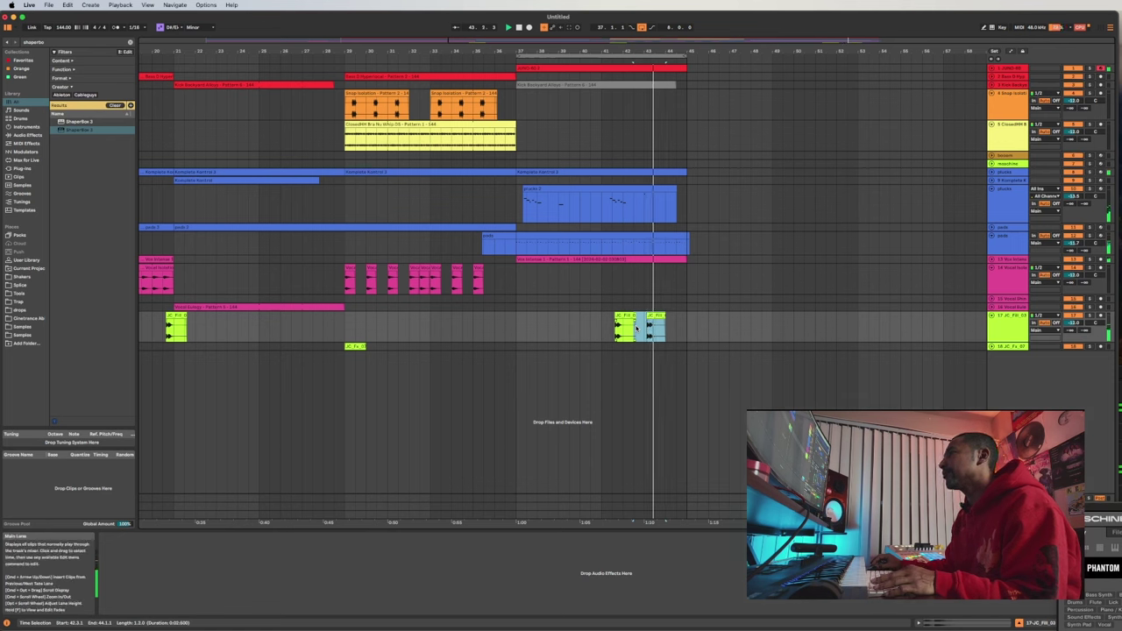
{"action": "key", "text": "super+z"}
- Add a shortened repeat directly after the bar 41 fill and copy the range from bar 41 to bar 44 to bar 37
{"action": "left_click", "coordinate": [601, 328]}
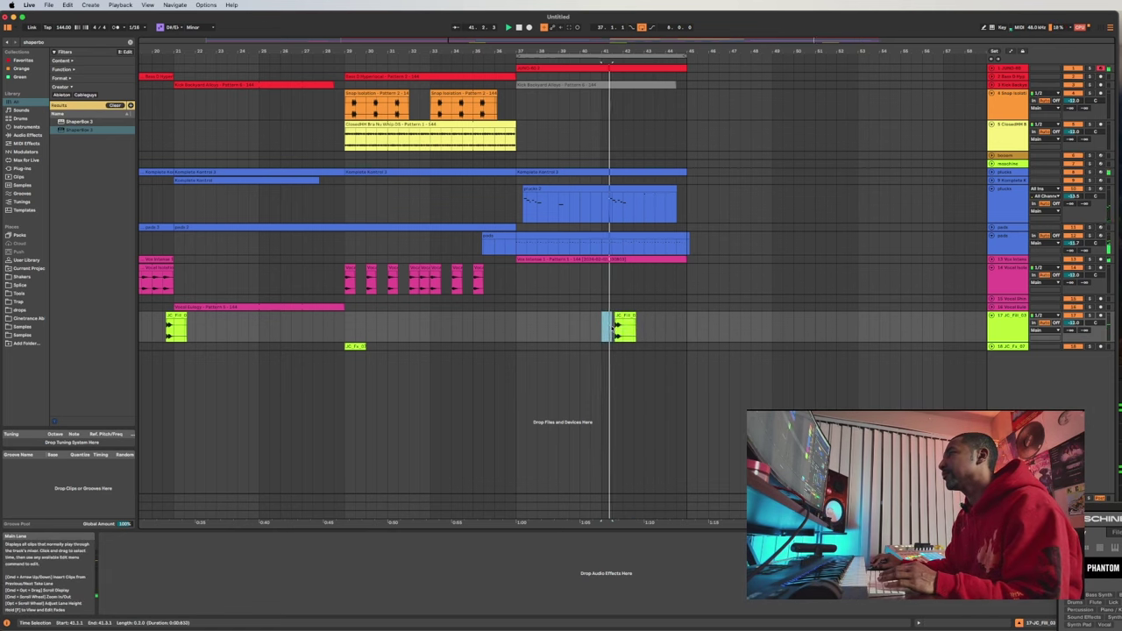
{"action": "left_click_drag", "start_coordinate": [624, 328], "coordinate": [666, 332]}
{"action": "key", "text": "super+c"}
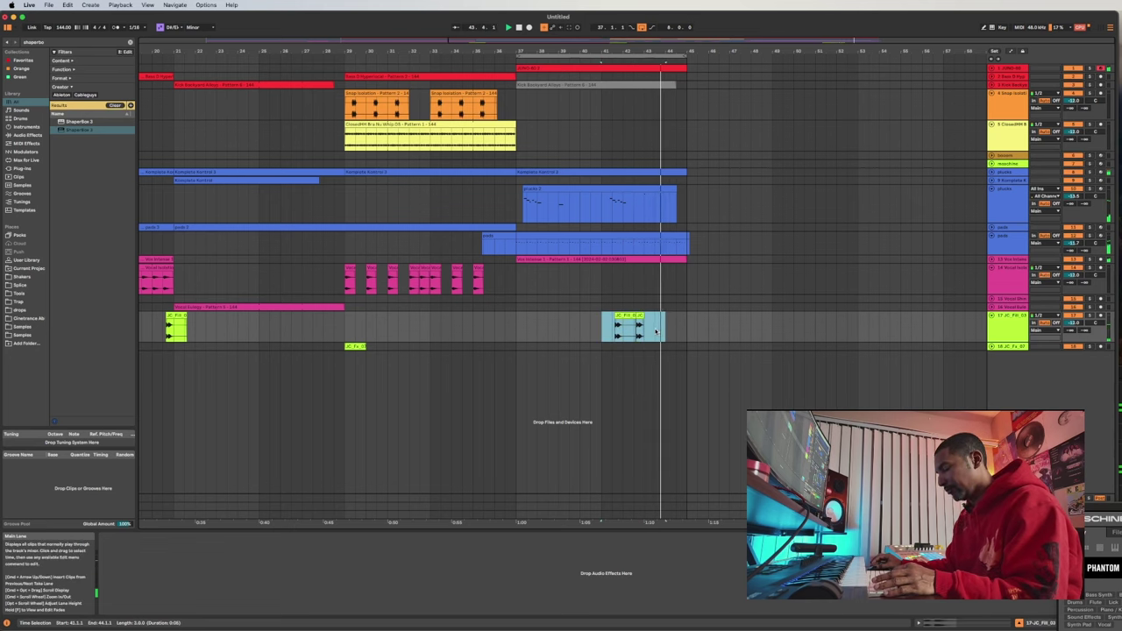
{"action": "left_click", "coordinate": [517, 327]}
{"action": "key", "text": "super+v"}
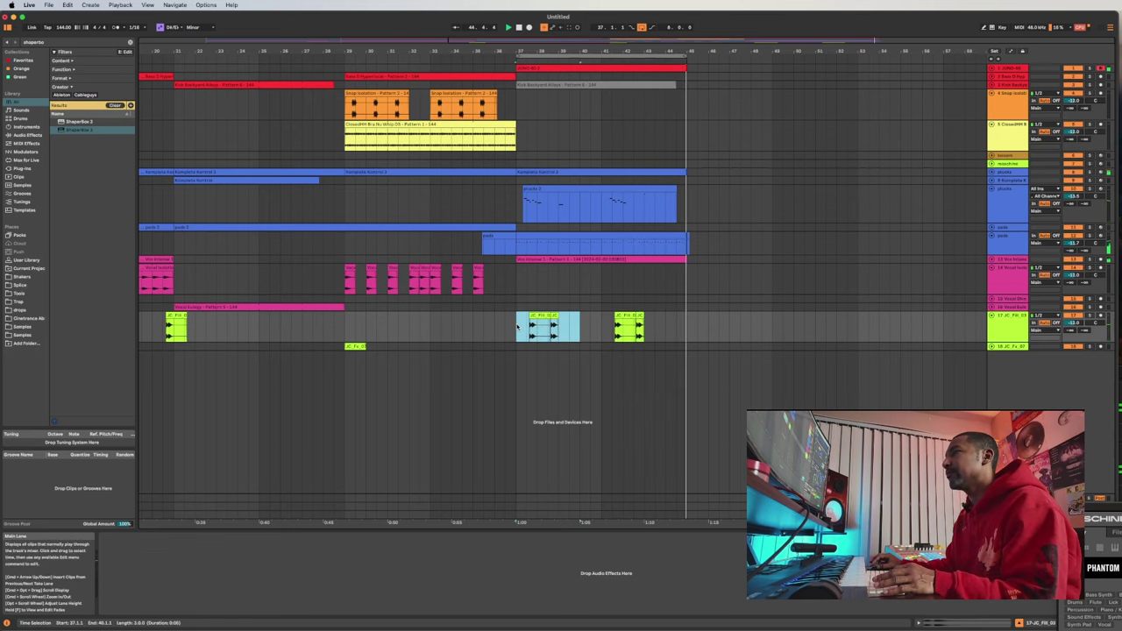
- Listen to the section from bar 29 and move the JC_Fx_07 clip from there to bar 37
{"action": "scroll", "coordinate": [517, 328], "scroll_direction": "left", "scroll_amount": 2}
{"action": "scroll", "coordinate": [485, 286], "scroll_direction": "left", "scroll_amount": 2}
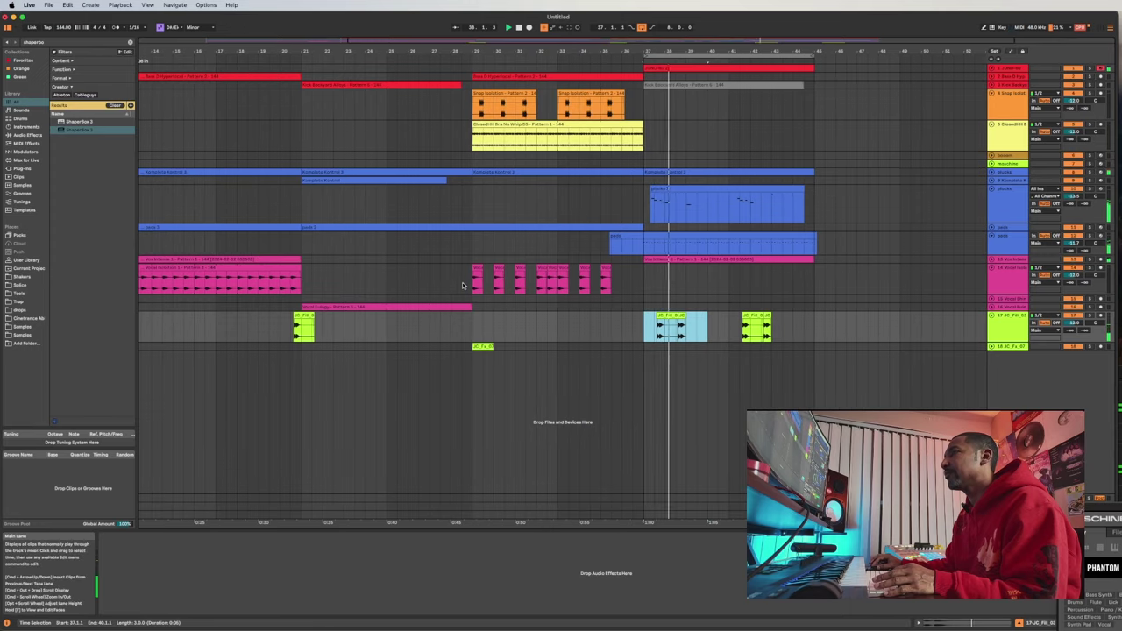
{"action": "left_click", "coordinate": [477, 269]}
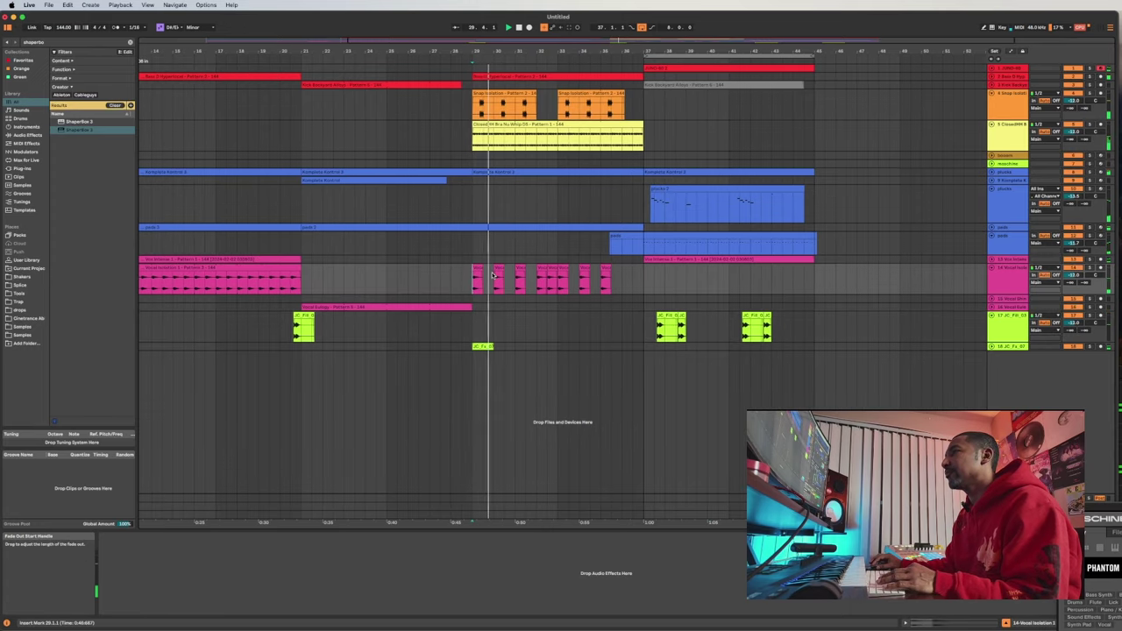
{"action": "left_click", "coordinate": [475, 283]}
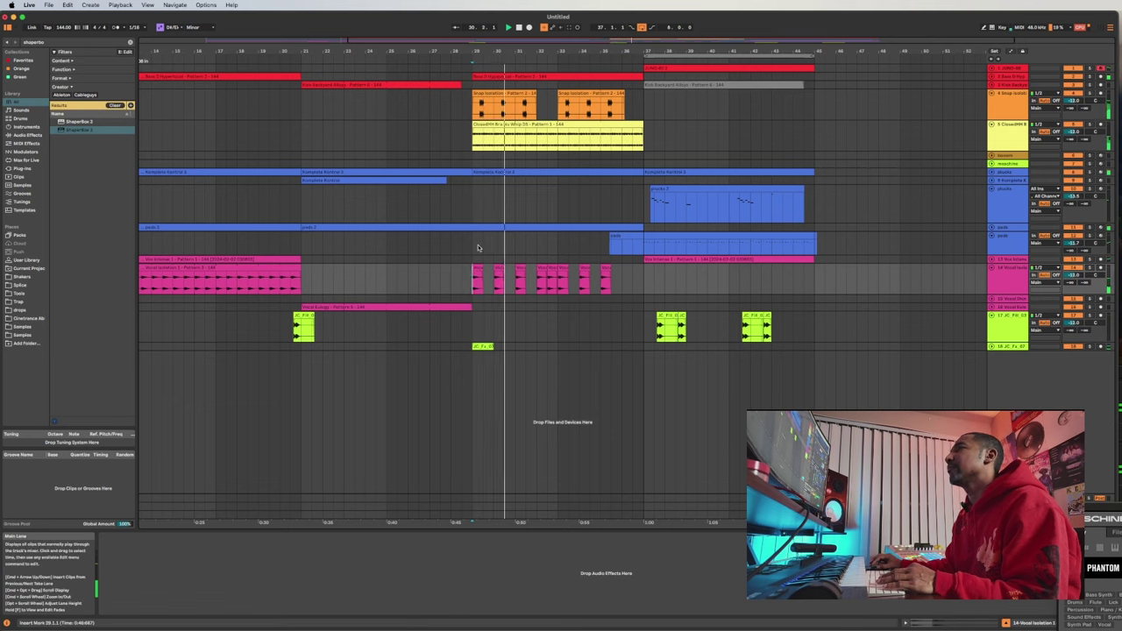
{"action": "left_click", "coordinate": [483, 347]}
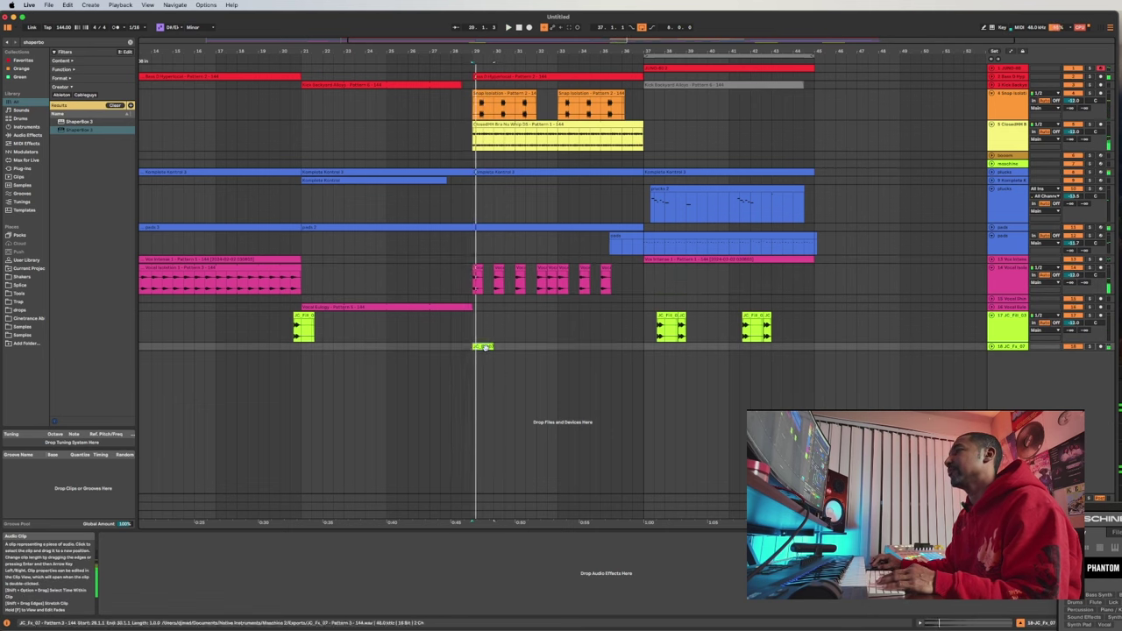
{"action": "left_click_drag", "start_coordinate": [484, 347], "coordinate": [655, 347]}
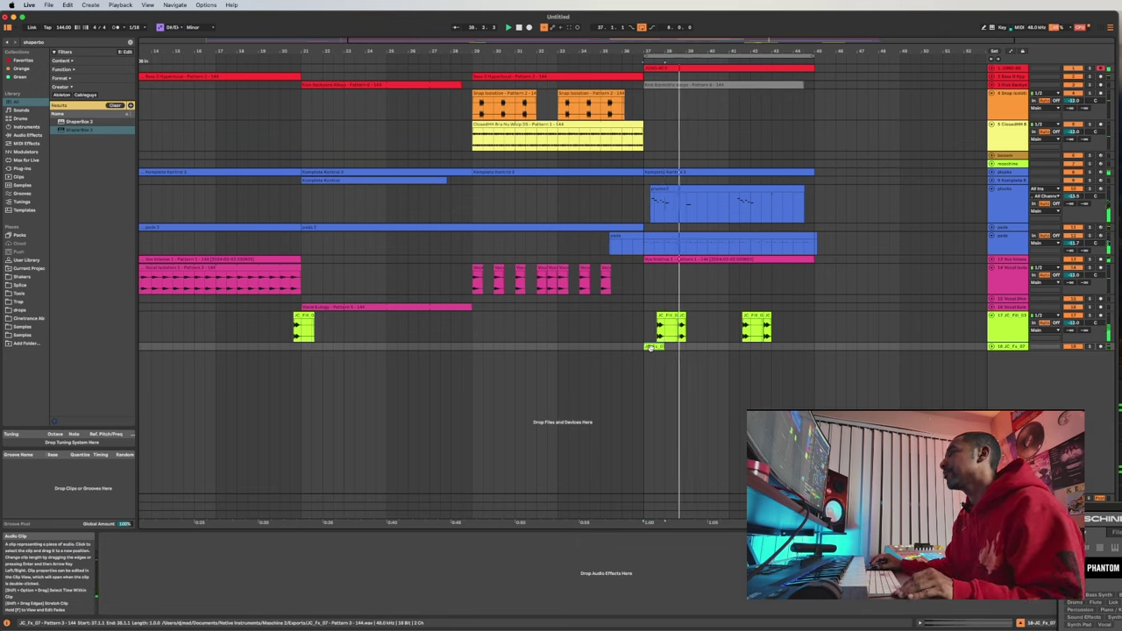
- Copy the JC_Fx_07 clip from bar 37 to about bar 41 and restart playback to hear it
{"action": "left_click_drag", "start_coordinate": [650, 348], "coordinate": [731, 348]}
{"action": "key", "text": "plus"}
{"action": "left_click", "coordinate": [708, 347]}
{"action": "key", "text": "space"}
{"action": "key", "text": "space"}
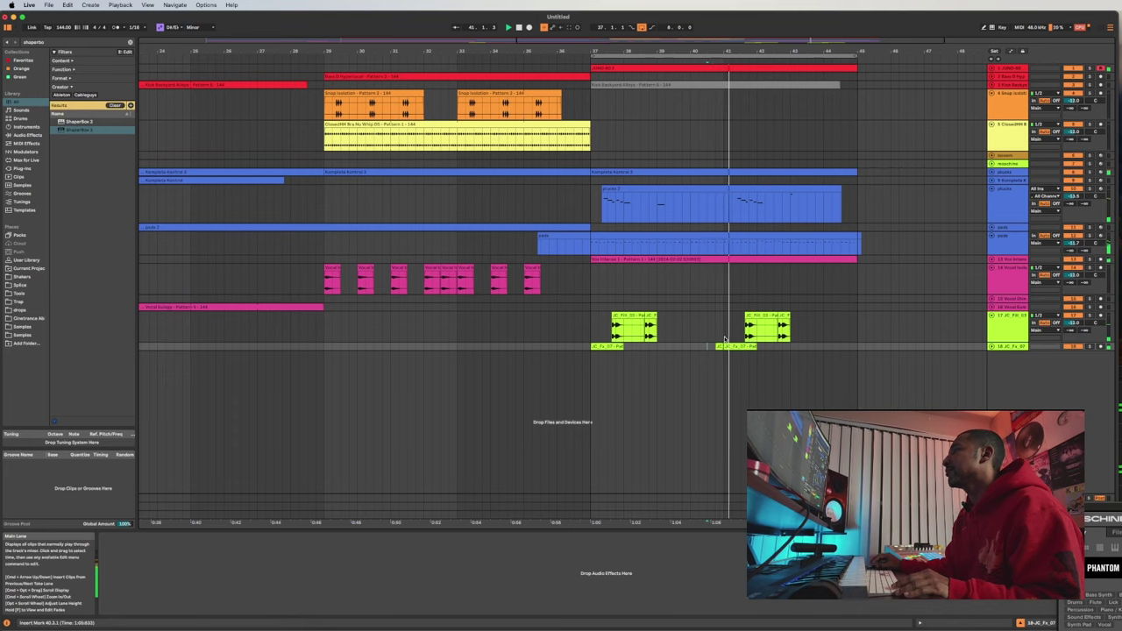
- Raise the JC_Fx_07 track's volume to about -6.3 dB during loop playback and return to the arrangement
{"action": "left_click", "coordinate": [1012, 347]}
{"action": "key", "text": "Tab"}
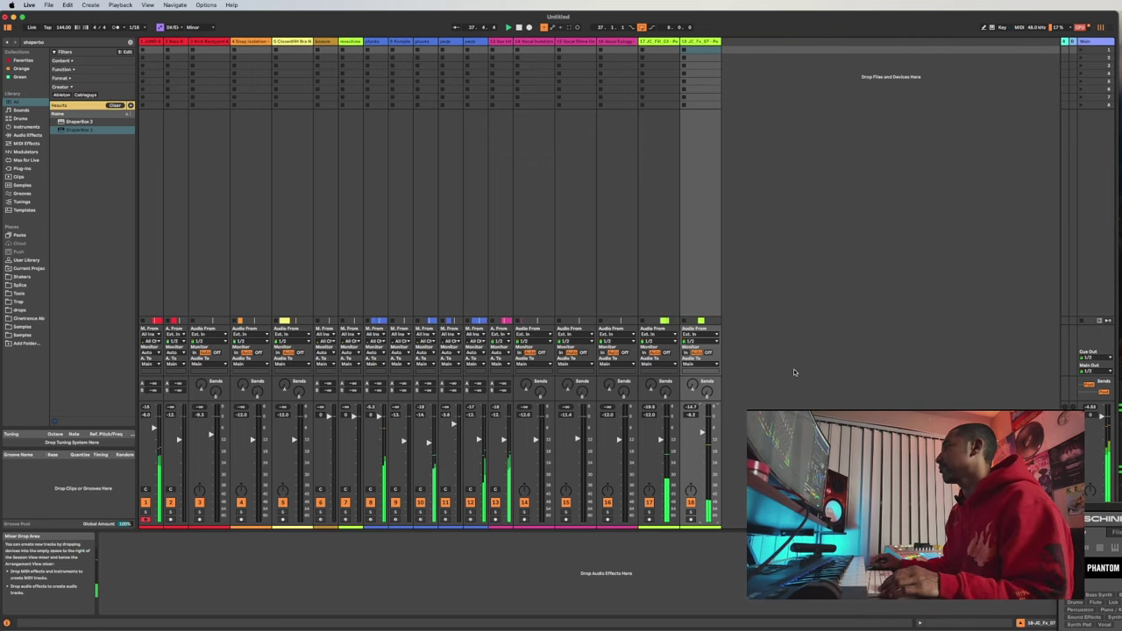
{"action": "key", "text": "Tab"}
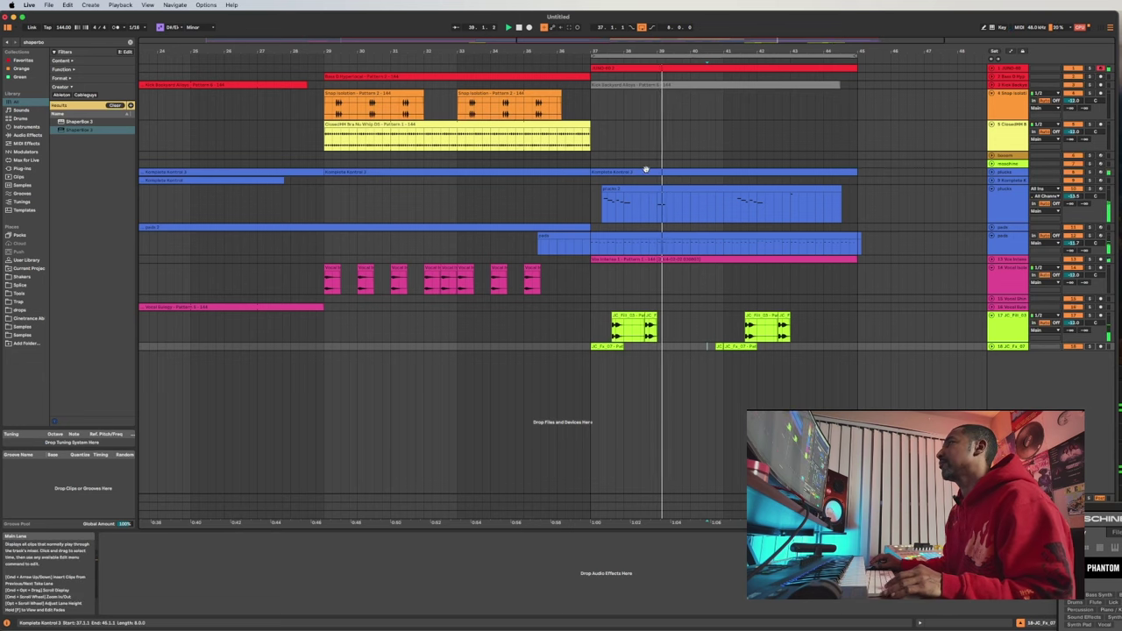
- Extend the loop over the whole arrangement, starting at 5.1.1 with a length of 40 bars, and stop playback
{"action": "scroll", "coordinate": [646, 169], "scroll_direction": "down", "scroll_amount": 5}
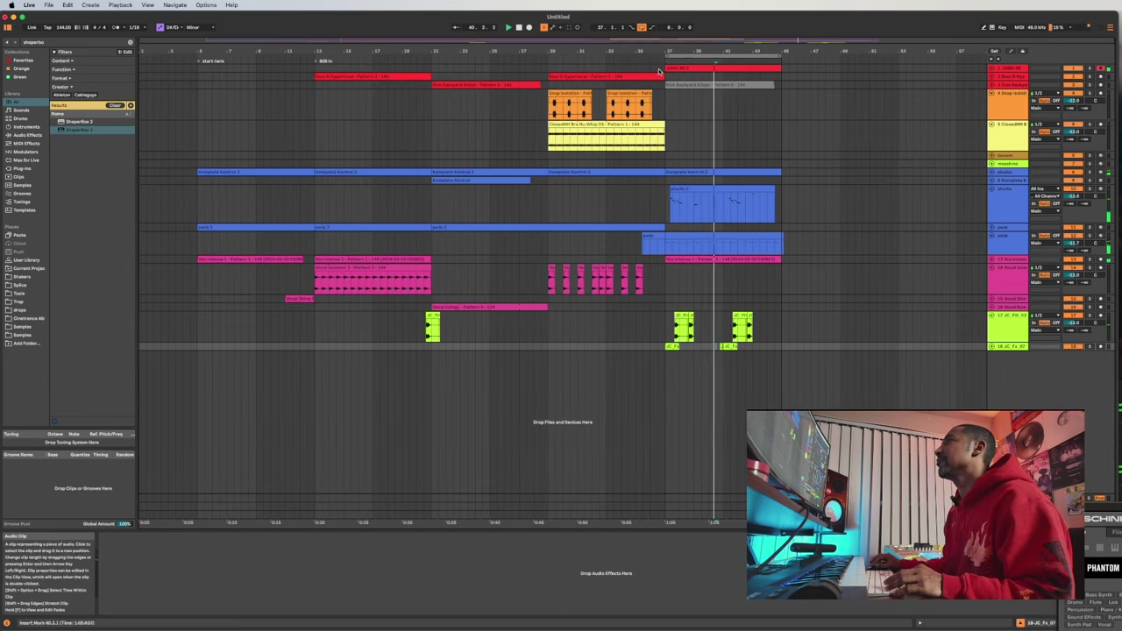
{"action": "left_click_drag", "start_coordinate": [659, 71], "coordinate": [198, 74]}
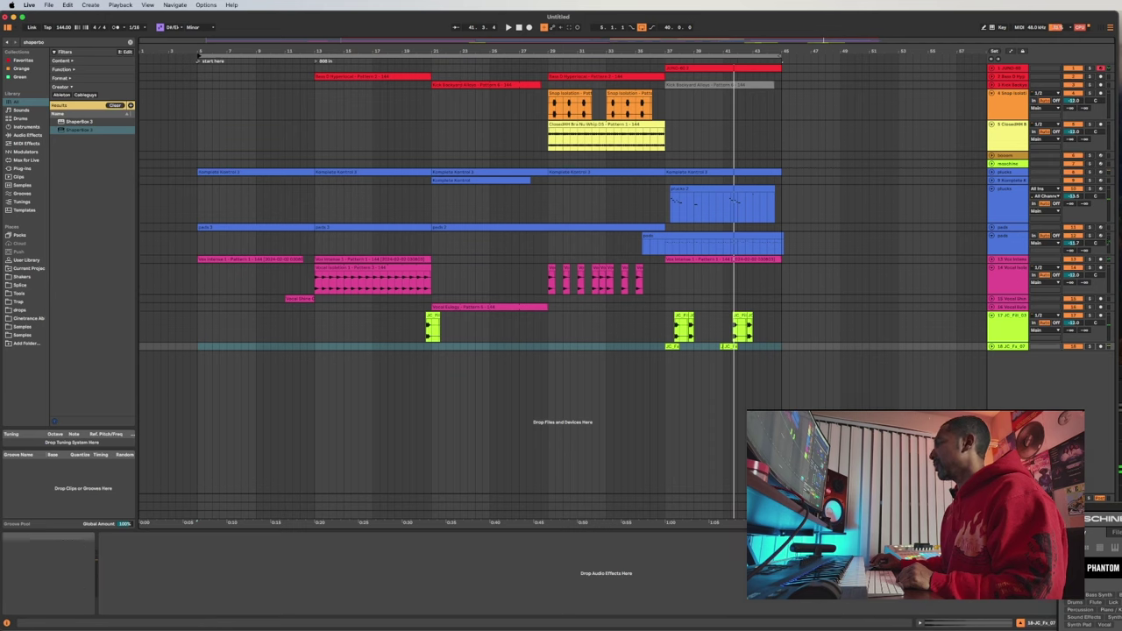
{"action": "left_click", "coordinate": [1008, 514]}
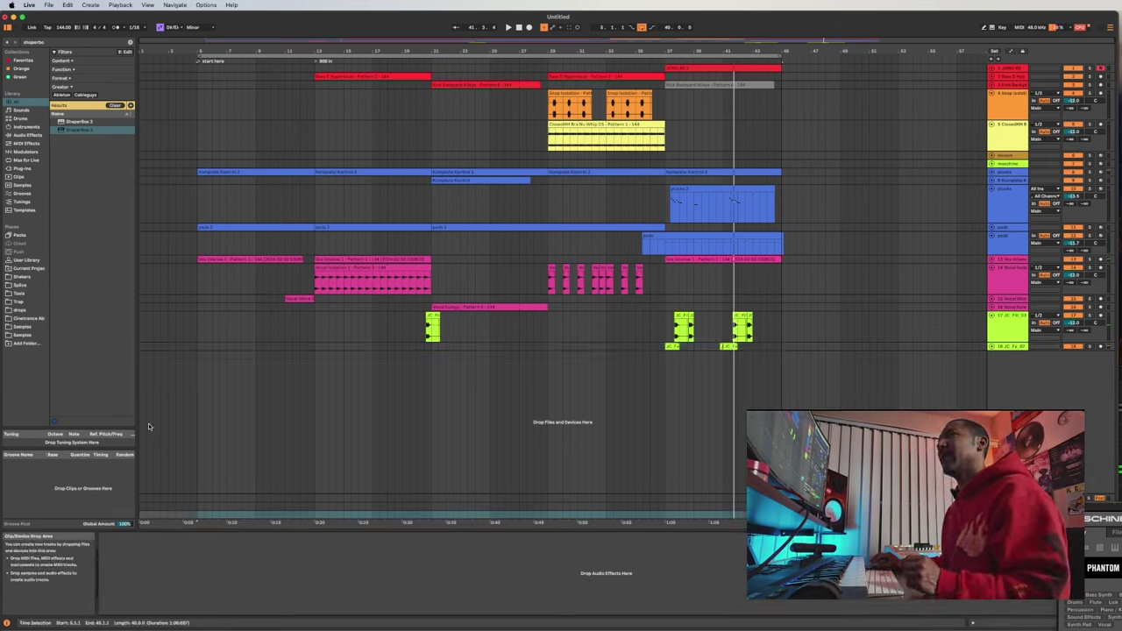
- Start saving the Live Set, name it "Tropic Thunder Jersey Club" and go to the Ableton folder as the destination
{"action": "key", "text": "super+s"}
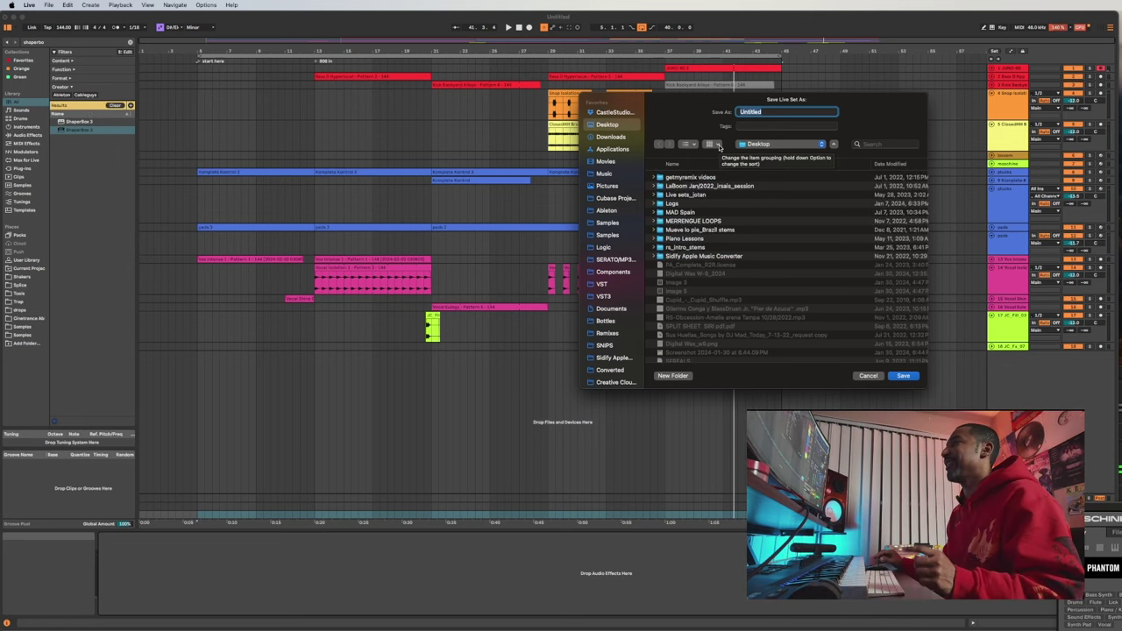
{"action": "left_click_drag", "start_coordinate": [812, 102], "coordinate": [787, 119]}
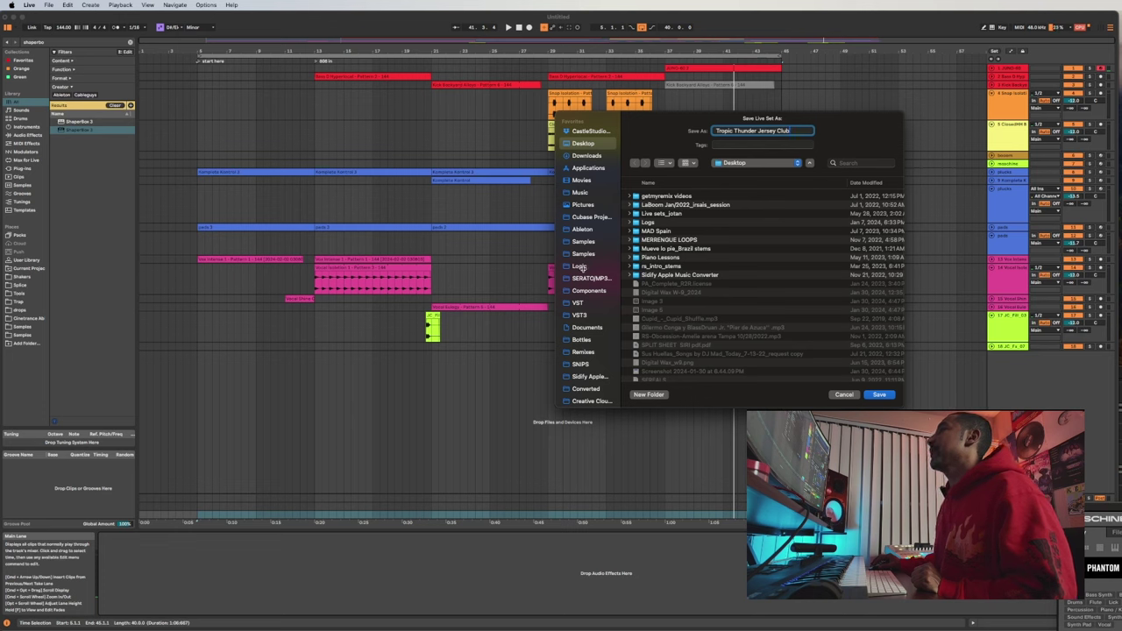
{"action": "left_click", "coordinate": [593, 217]}
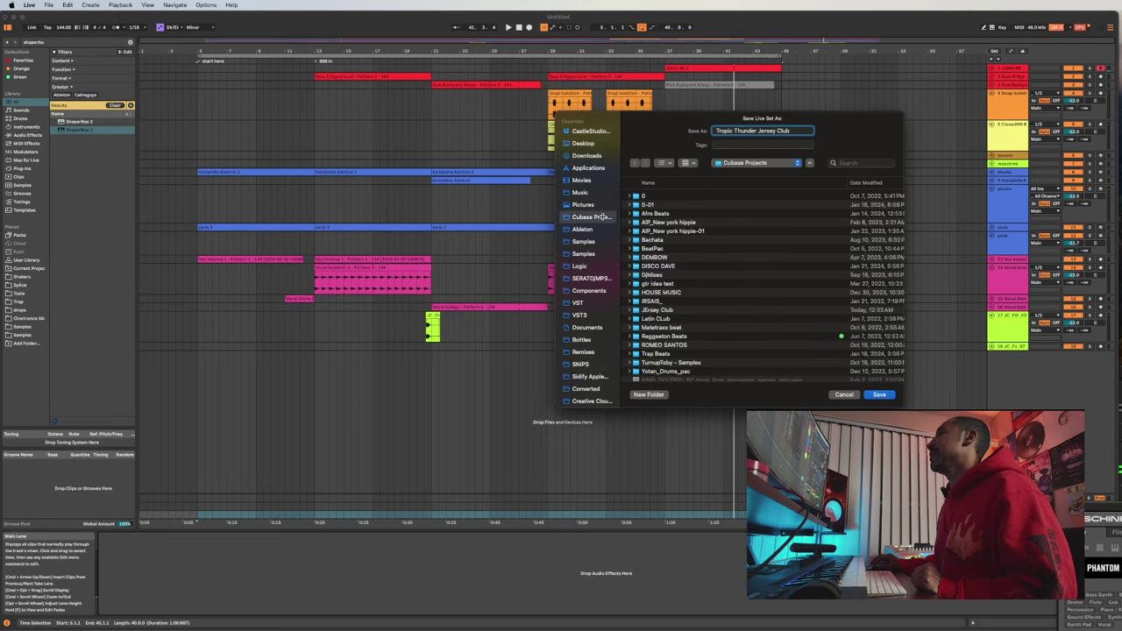
{"action": "left_click", "coordinate": [582, 228]}
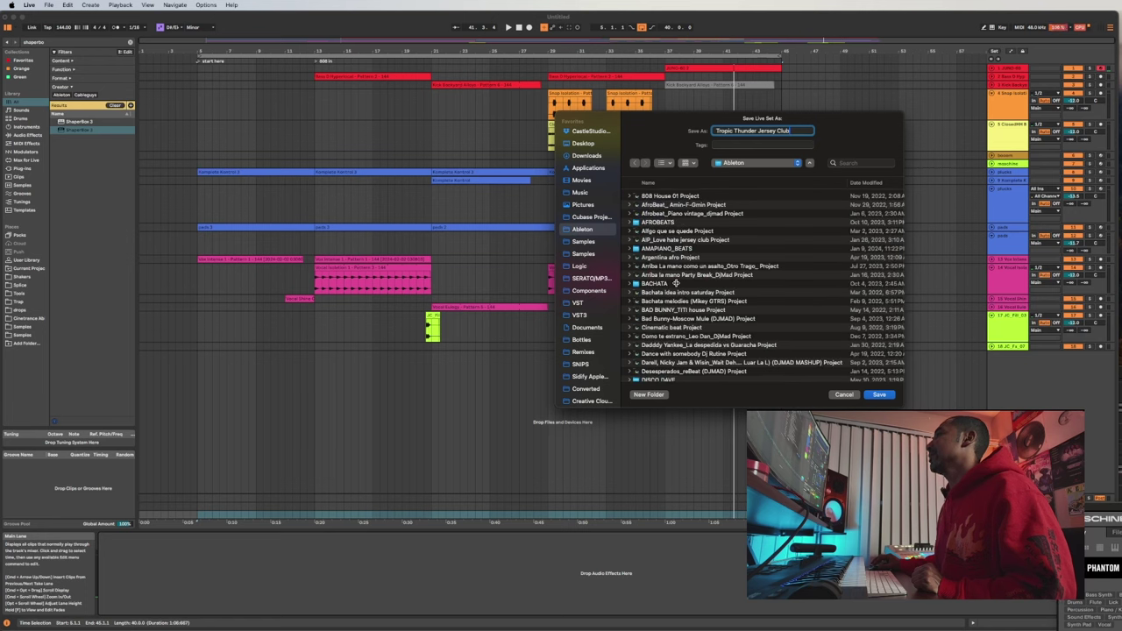
- Sort the project folders by modification date and save the set in JERSEY CLUB SESSIONS
{"action": "scroll", "coordinate": [675, 255], "scroll_direction": "down", "scroll_amount": 3}
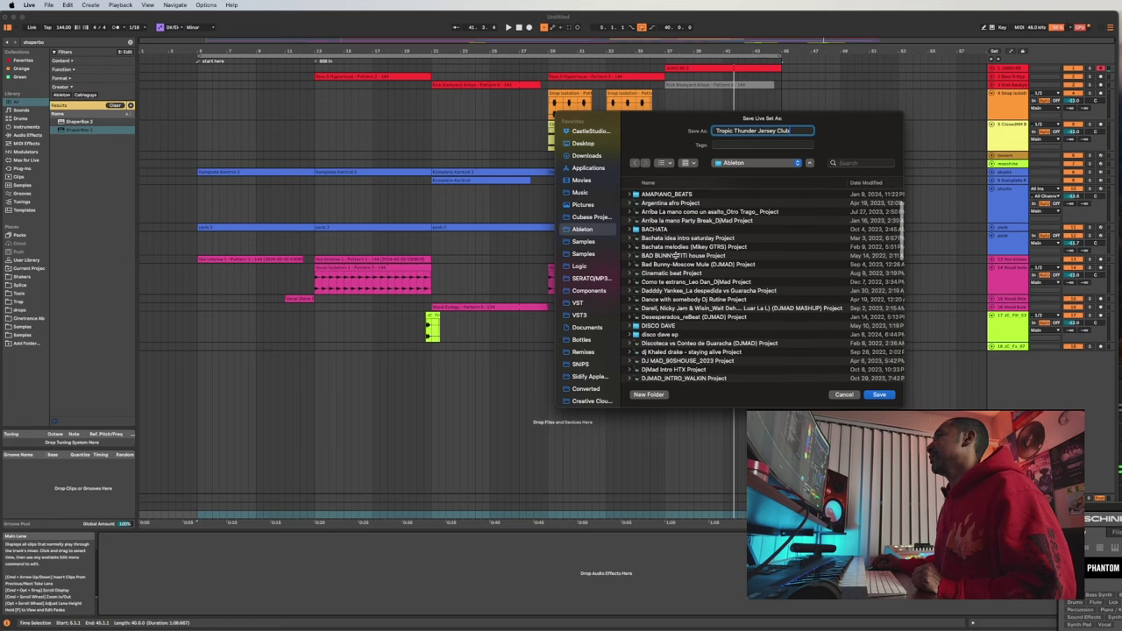
{"action": "scroll", "coordinate": [675, 255], "scroll_direction": "up", "scroll_amount": 3}
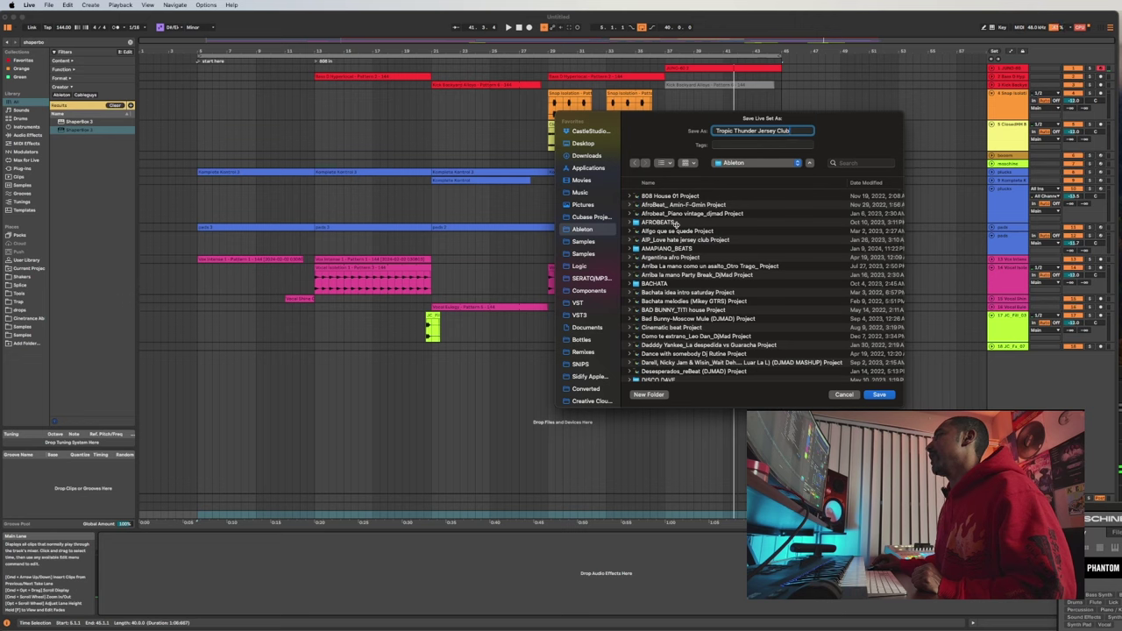
{"action": "scroll", "coordinate": [691, 306], "scroll_direction": "down", "scroll_amount": 4}
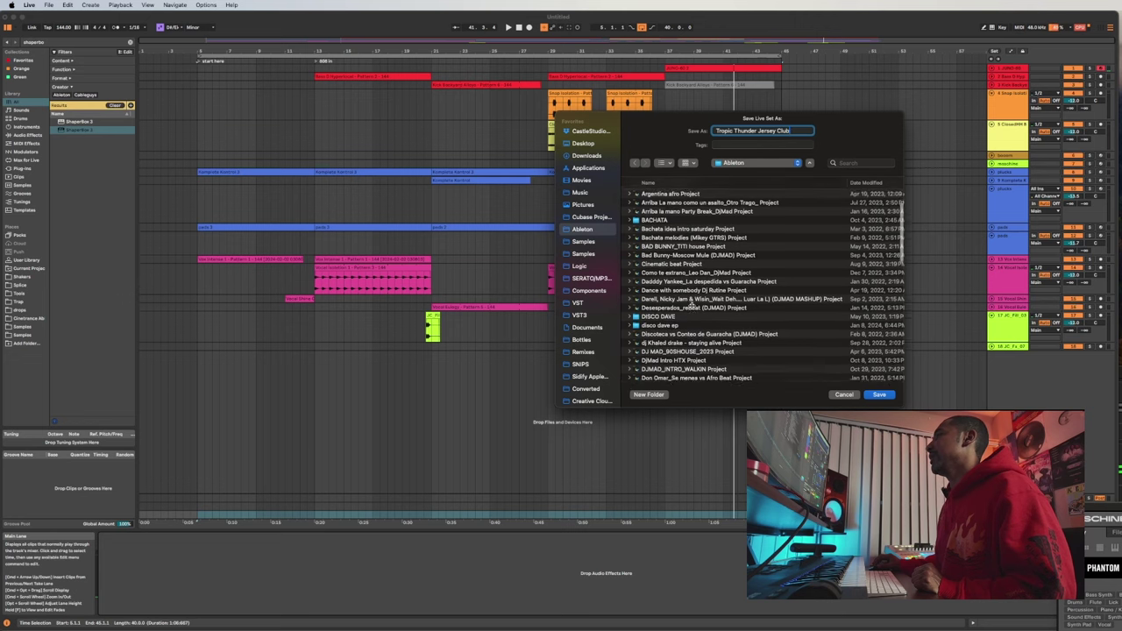
{"action": "scroll", "coordinate": [691, 306], "scroll_direction": "up", "scroll_amount": 4}
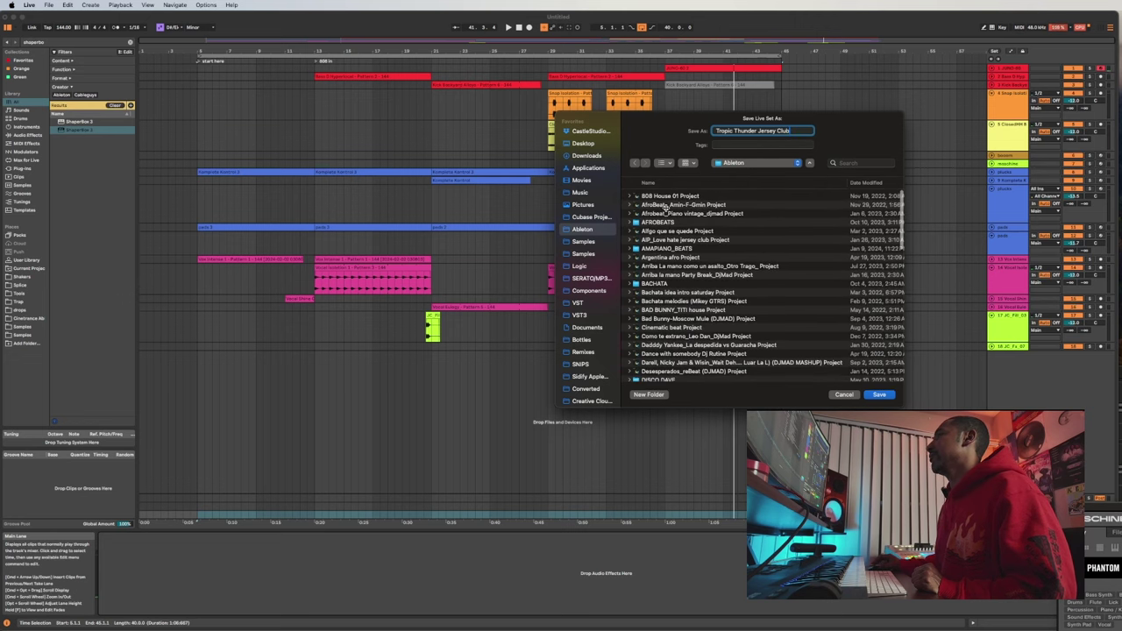
{"action": "left_click", "coordinate": [865, 182]}
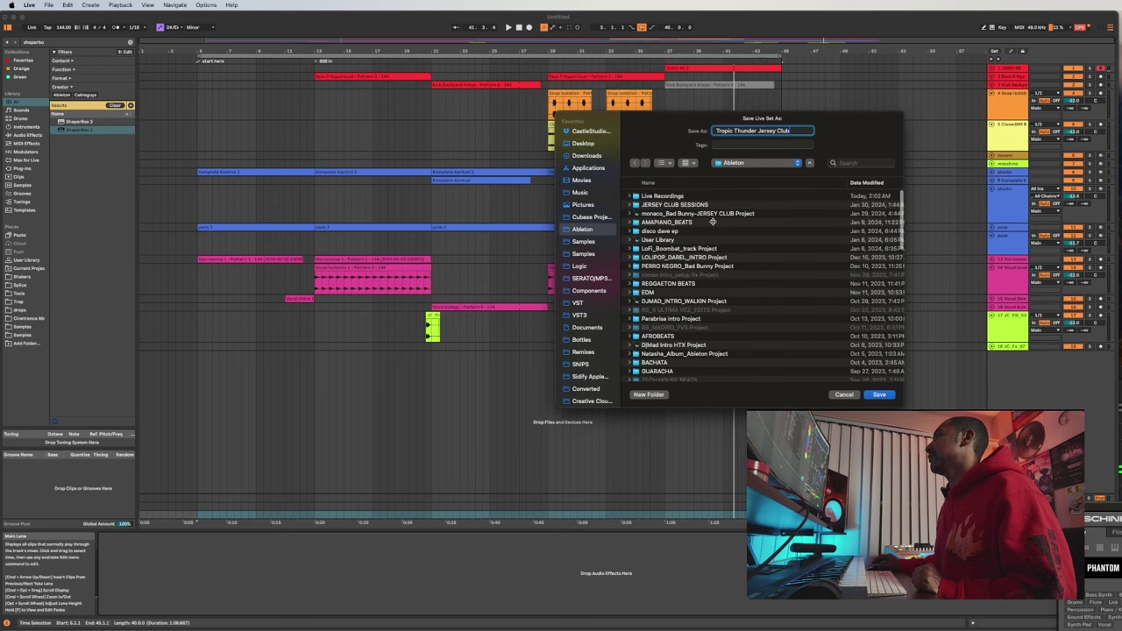
{"action": "double_click", "coordinate": [676, 205]}
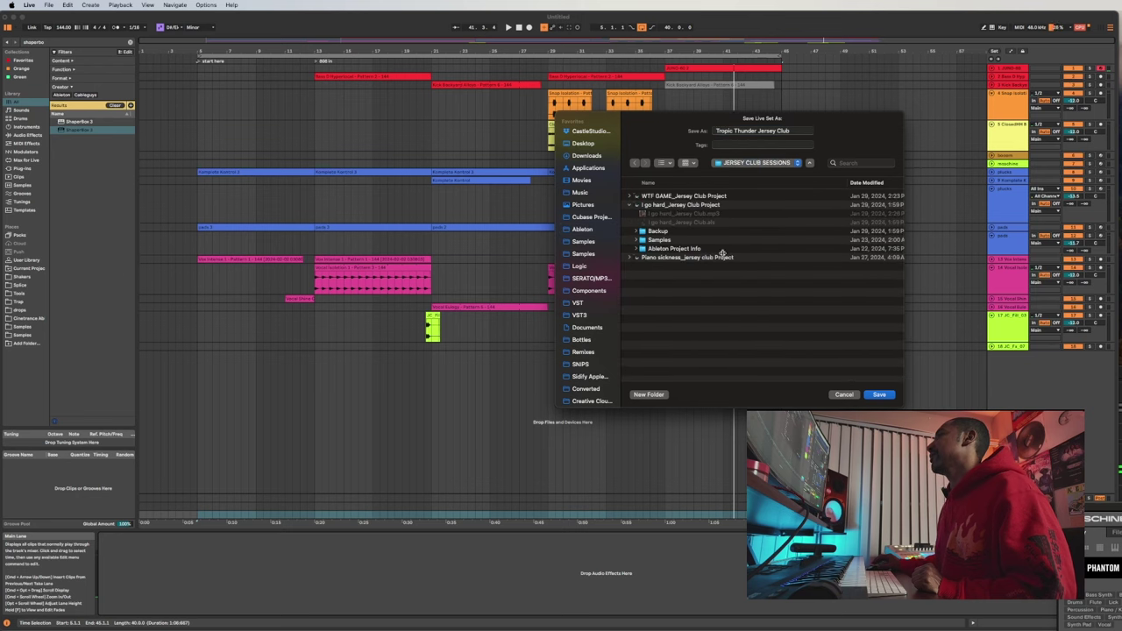
{"action": "left_click", "coordinate": [864, 393]}
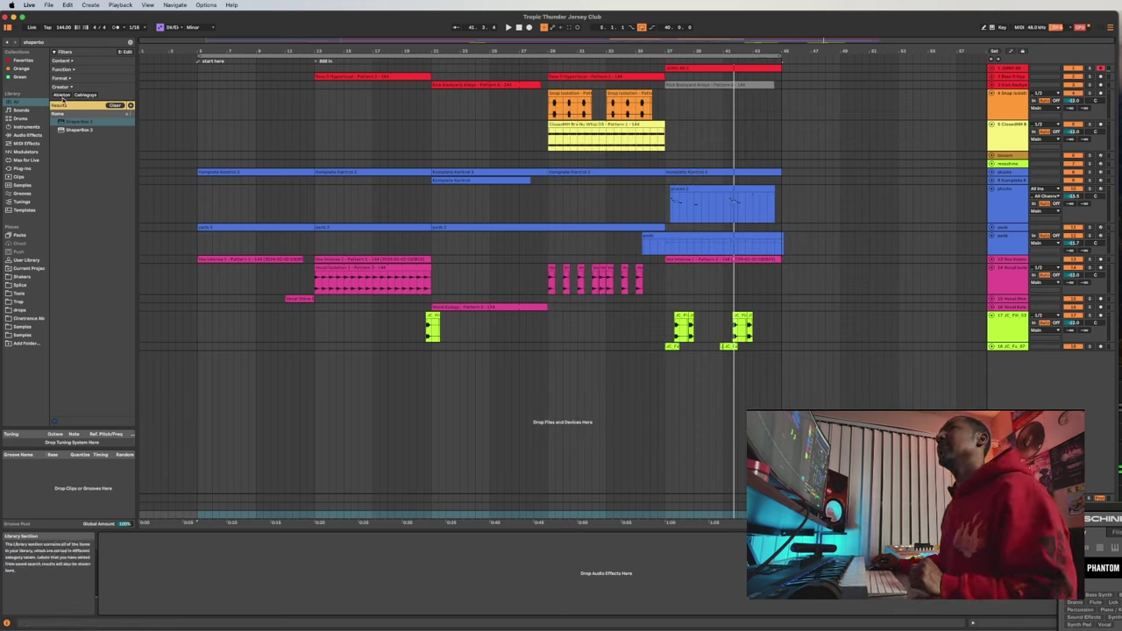
- Clear the plug-in search, filter the browser by the creator Acqua, and load HONEY3COMP on the Main track with its window moved aside
{"action": "left_click", "coordinate": [129, 43]}
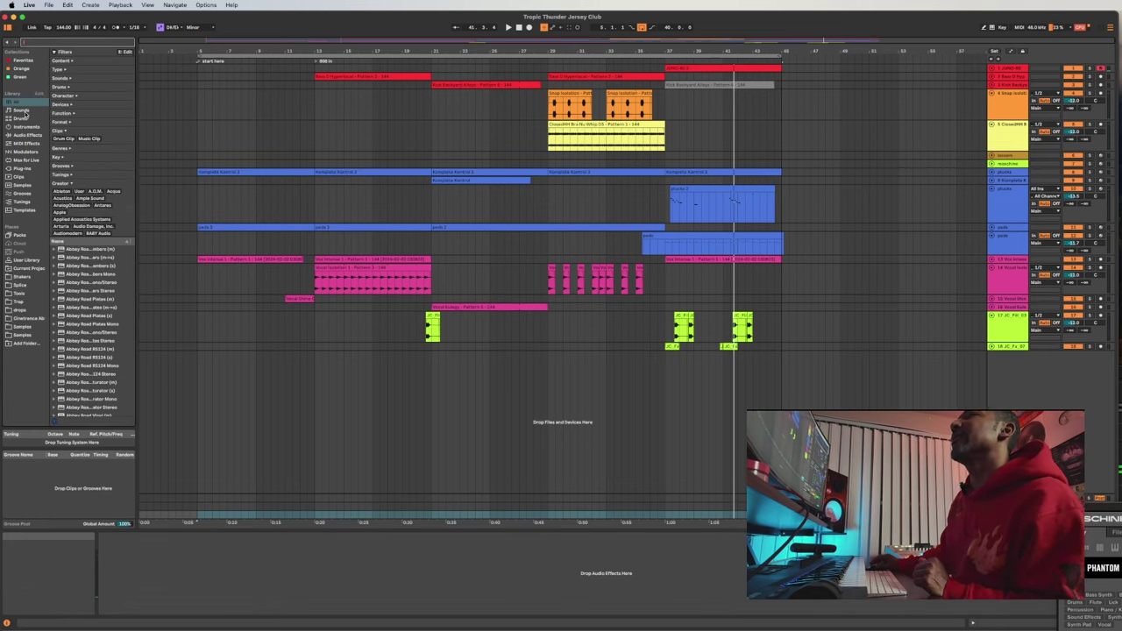
{"action": "left_click", "coordinate": [113, 191]}
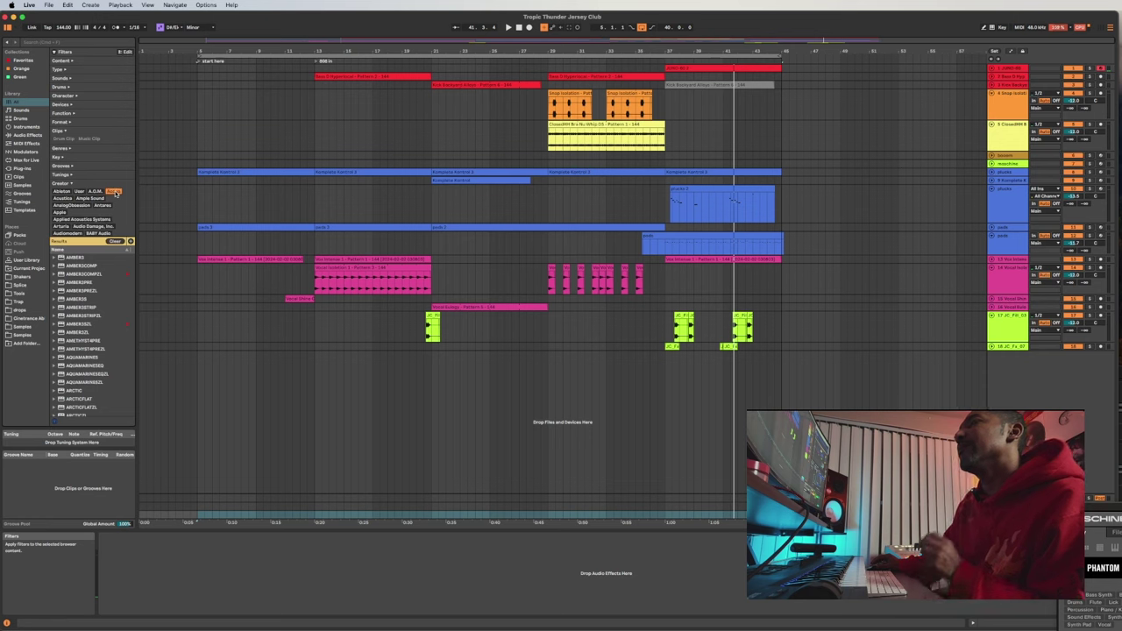
{"action": "scroll", "coordinate": [75, 333], "scroll_direction": "down", "scroll_amount": 10}
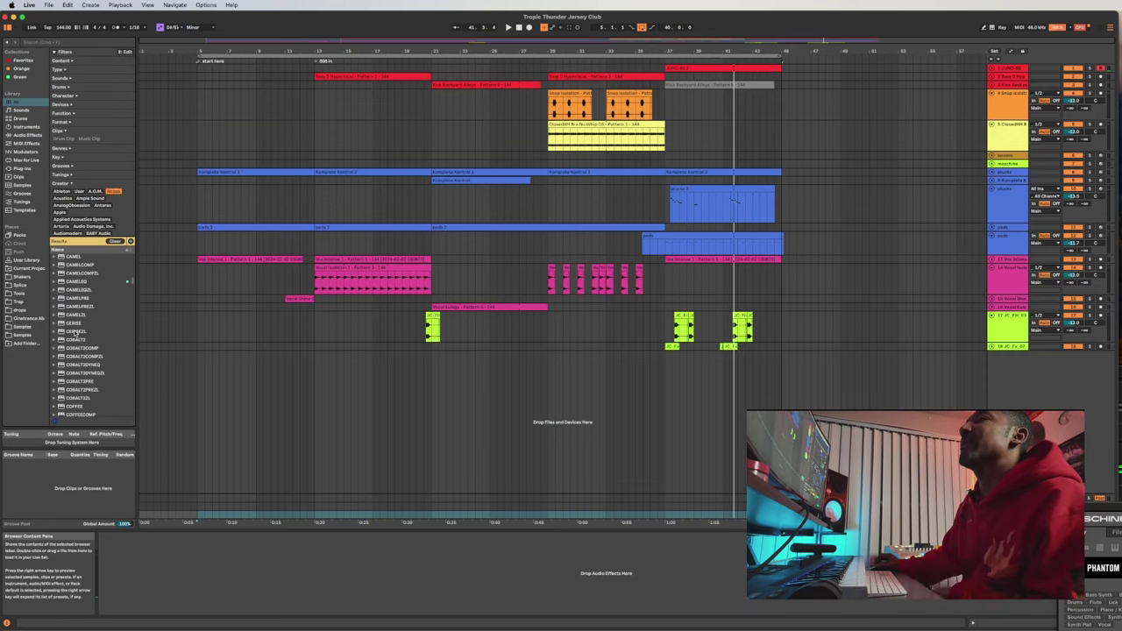
{"action": "scroll", "coordinate": [75, 333], "scroll_direction": "down", "scroll_amount": 5}
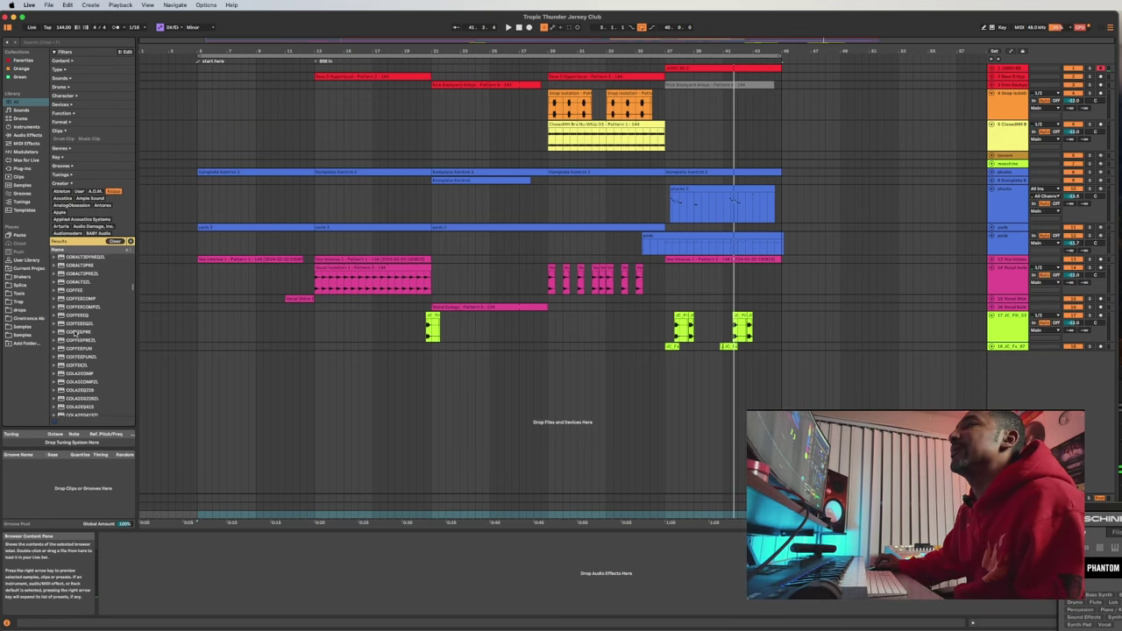
{"action": "scroll", "coordinate": [75, 333], "scroll_direction": "down", "scroll_amount": 5}
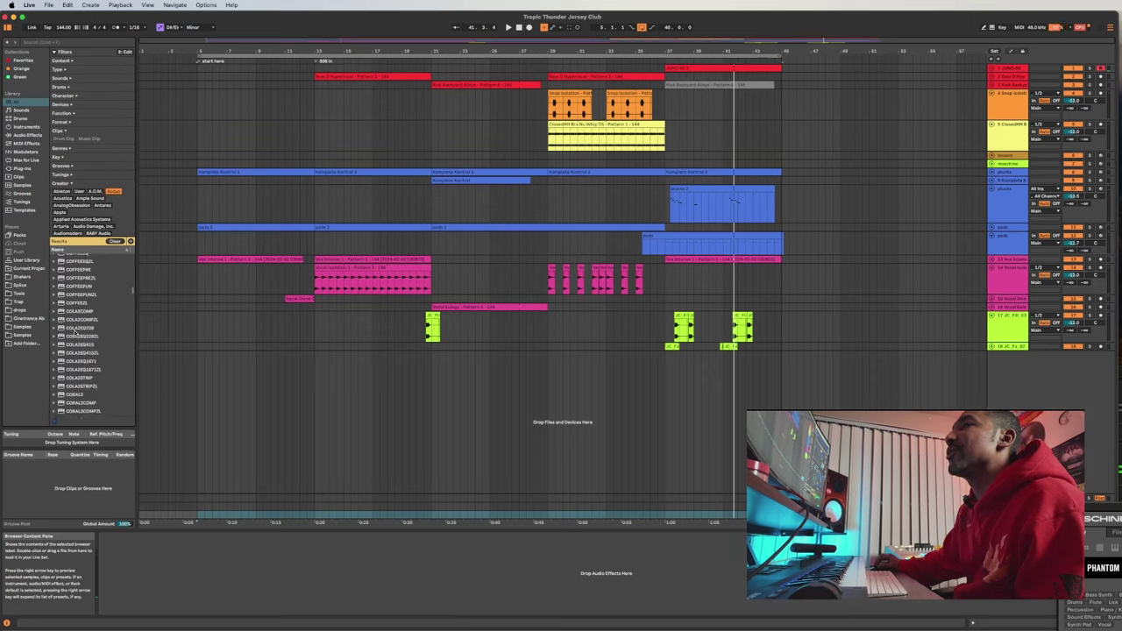
{"action": "scroll", "coordinate": [76, 333], "scroll_direction": "down", "scroll_amount": 5}
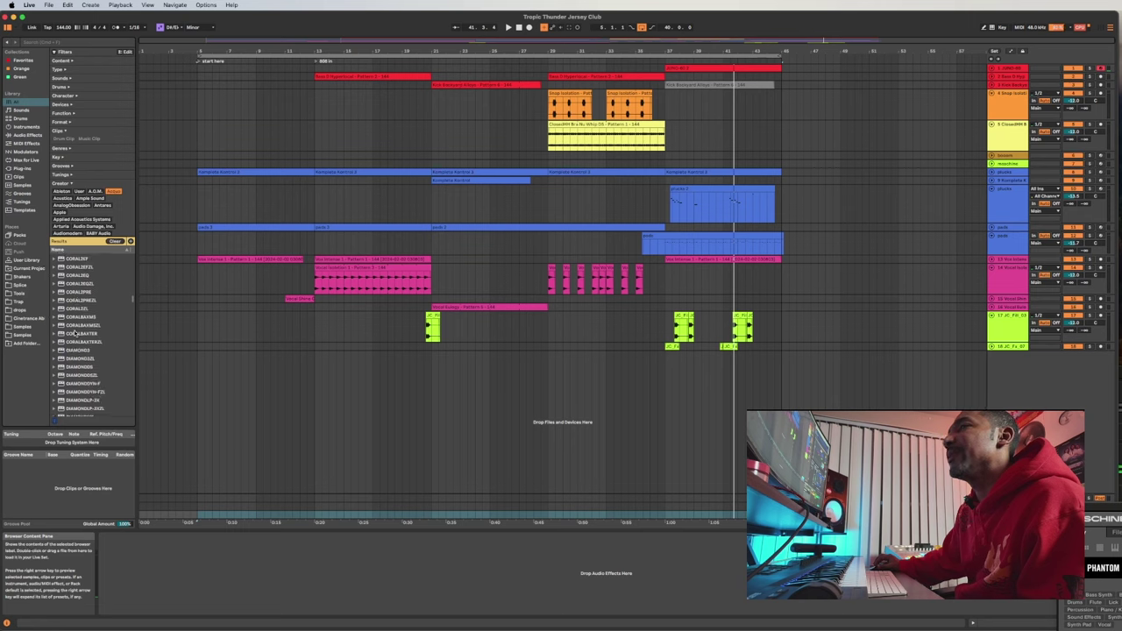
{"action": "scroll", "coordinate": [75, 333], "scroll_direction": "down", "scroll_amount": 3}
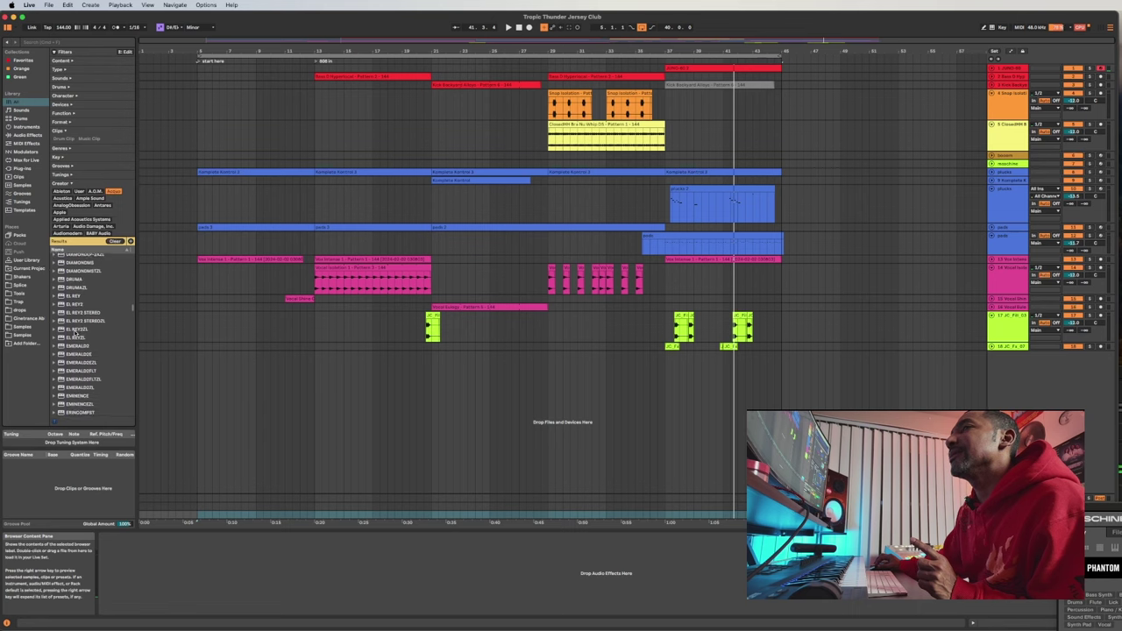
{"action": "scroll", "coordinate": [75, 333], "scroll_direction": "down", "scroll_amount": 1}
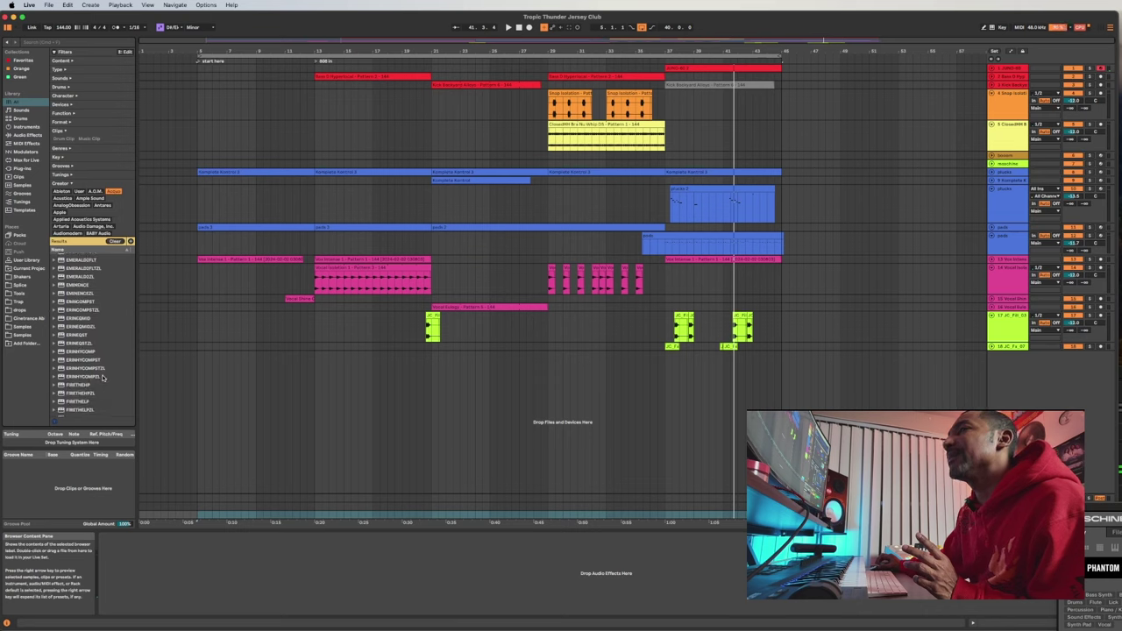
{"action": "scroll", "coordinate": [103, 377], "scroll_direction": "down", "scroll_amount": 1}
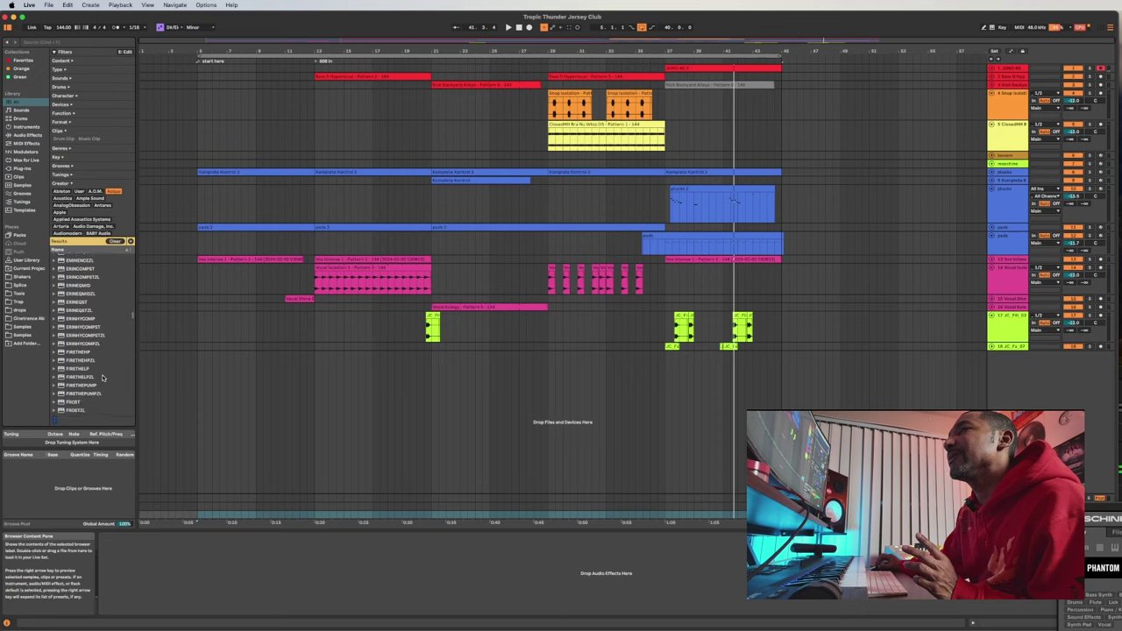
{"action": "scroll", "coordinate": [103, 378], "scroll_direction": "down", "scroll_amount": 2}
{"action": "scroll", "coordinate": [103, 378], "scroll_direction": "down", "scroll_amount": 3}
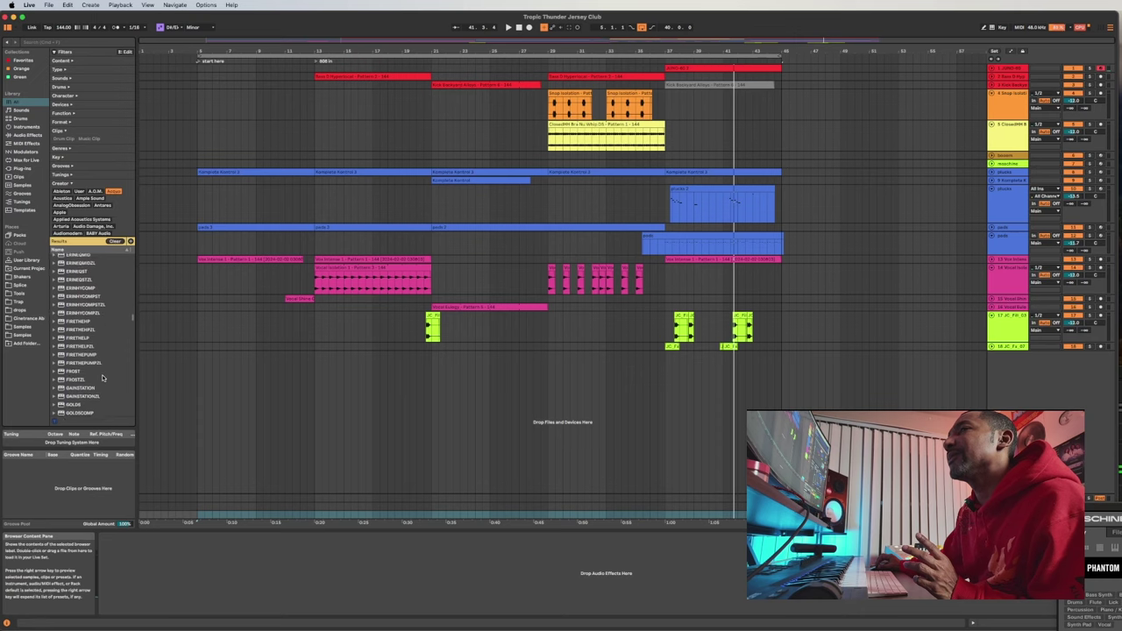
{"action": "scroll", "coordinate": [103, 378], "scroll_direction": "down", "scroll_amount": 7}
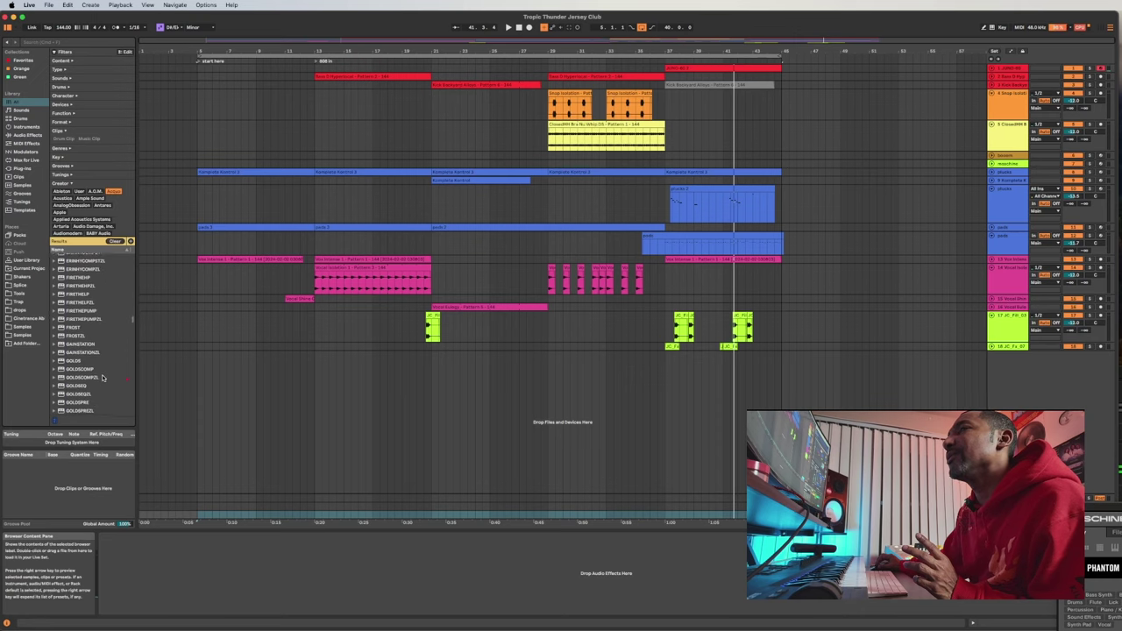
{"action": "scroll", "coordinate": [102, 378], "scroll_direction": "down", "scroll_amount": 3}
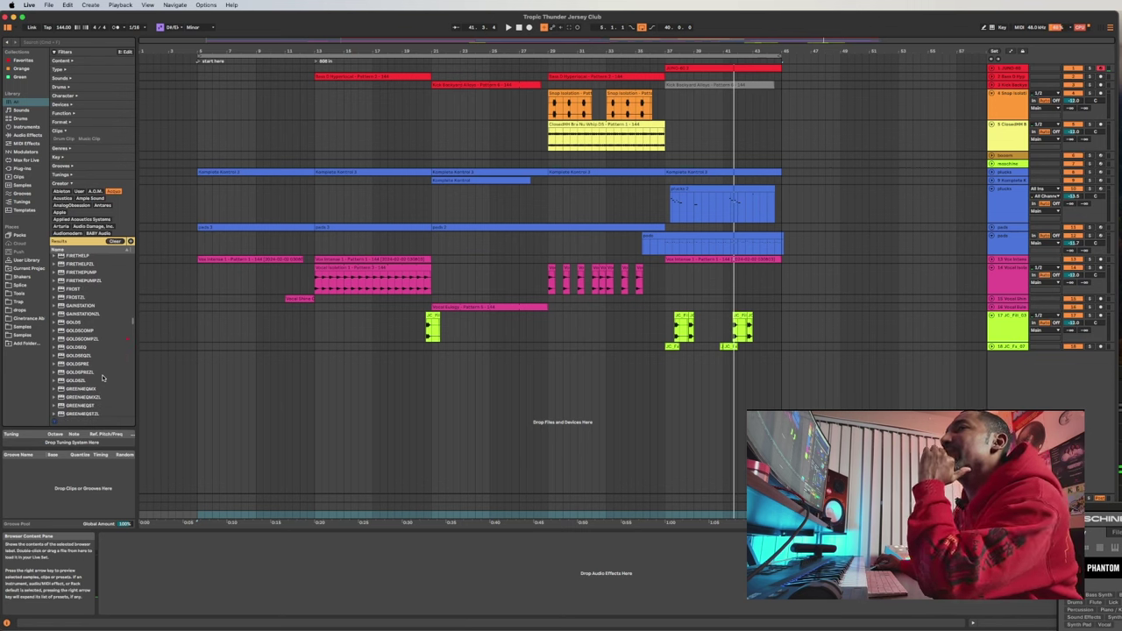
{"action": "scroll", "coordinate": [103, 378], "scroll_direction": "down", "scroll_amount": 2}
{"action": "scroll", "coordinate": [102, 378], "scroll_direction": "down", "scroll_amount": 1}
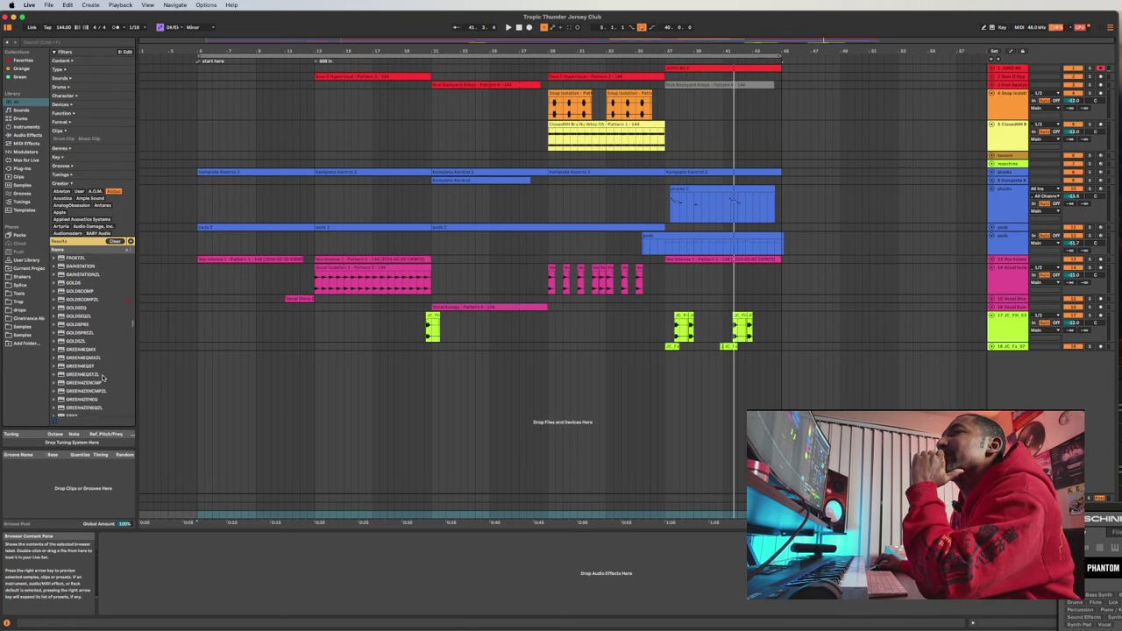
{"action": "scroll", "coordinate": [103, 378], "scroll_direction": "down", "scroll_amount": 6}
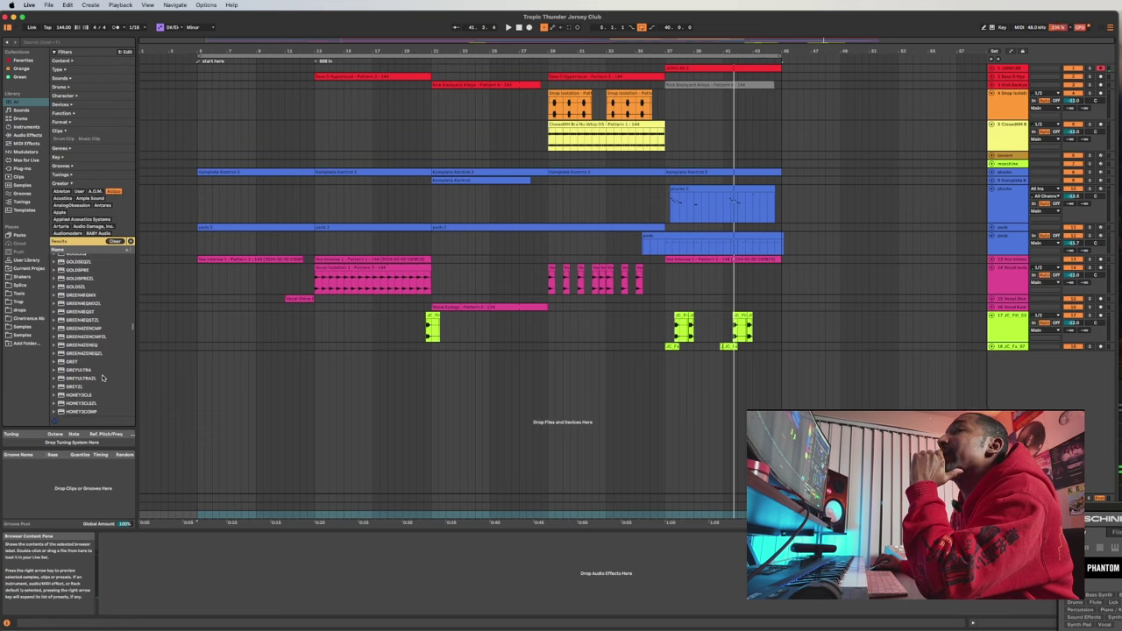
{"action": "scroll", "coordinate": [102, 378], "scroll_direction": "down", "scroll_amount": 2}
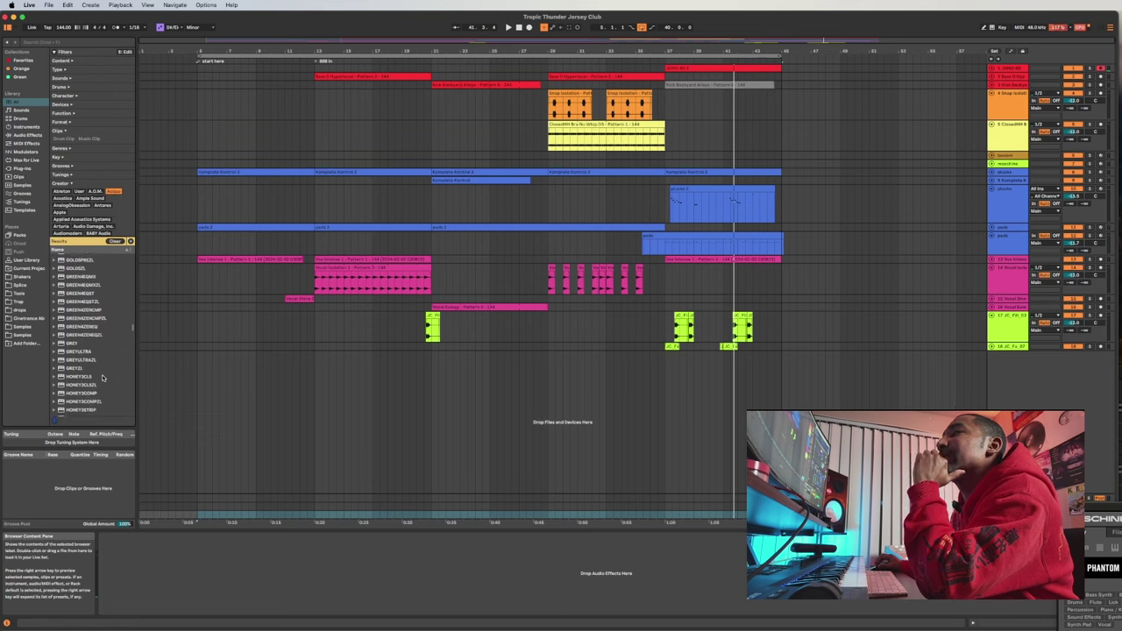
{"action": "scroll", "coordinate": [102, 377], "scroll_direction": "down", "scroll_amount": 1}
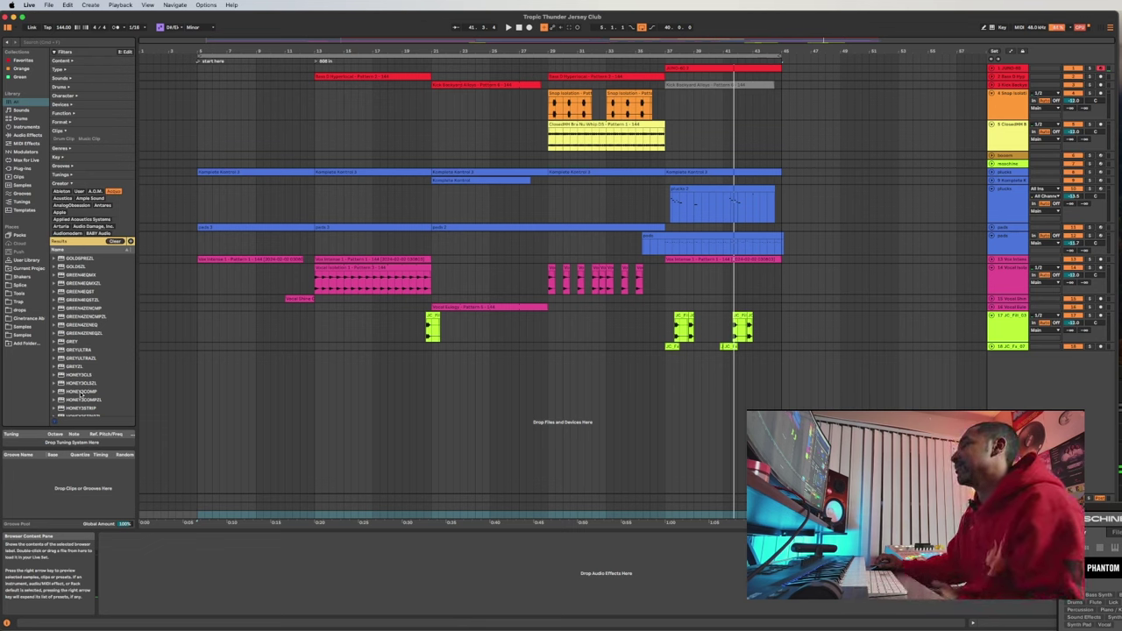
{"action": "left_click_drag", "start_coordinate": [336, 515], "coordinate": [368, 565]}
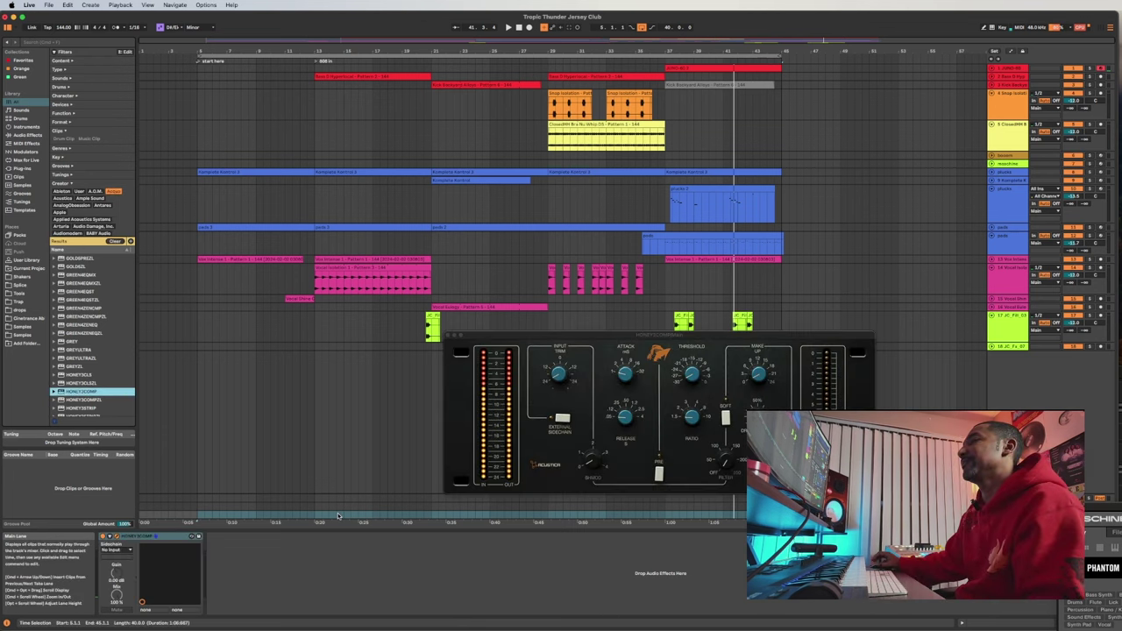
{"action": "left_click_drag", "start_coordinate": [641, 335], "coordinate": [503, 285]}
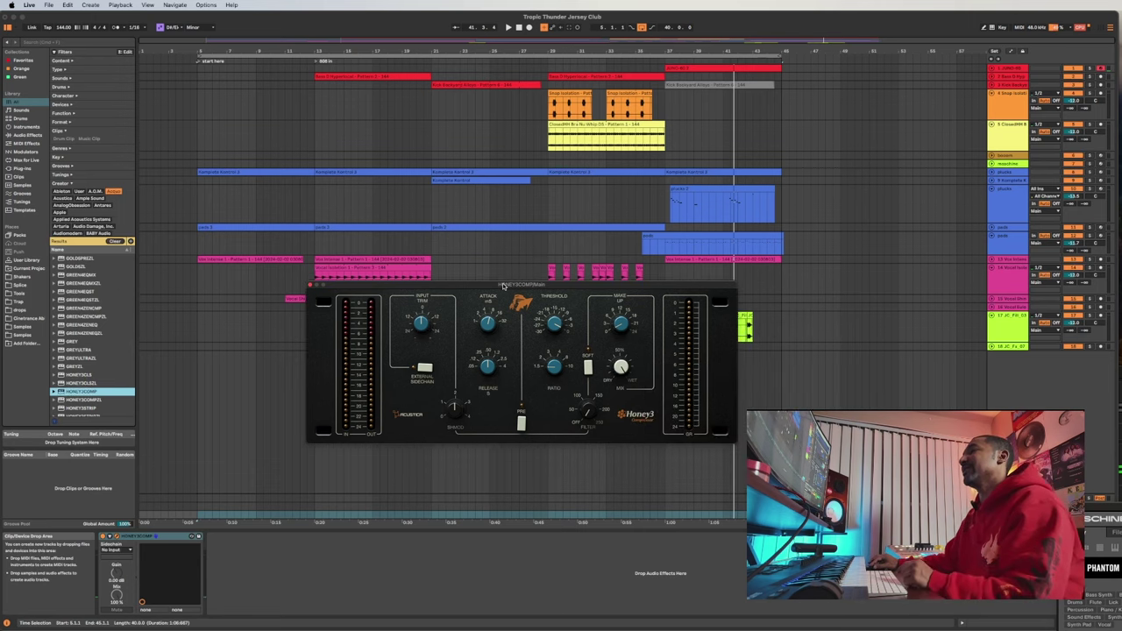
- Audition the compressed mix, loop the eight bars from 29.1.1 to 37.1.1 around the ClosedHH clip, and start playback
{"action": "key", "text": "space"}
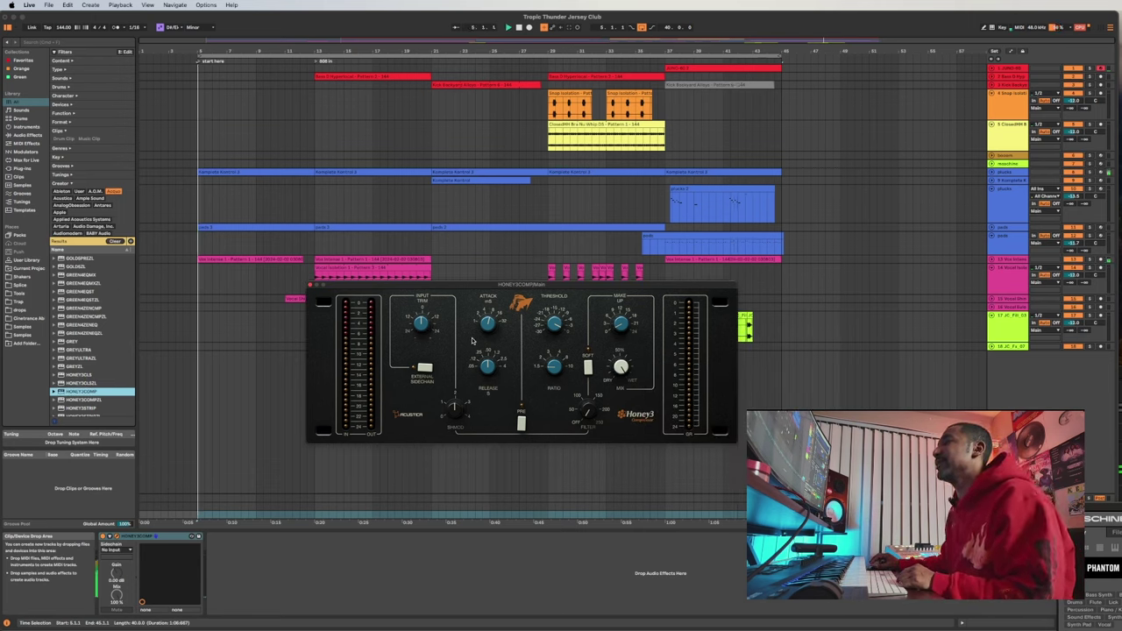
{"action": "key", "text": "space"}
{"action": "left_click", "coordinate": [547, 106]}
{"action": "key", "text": "space"}
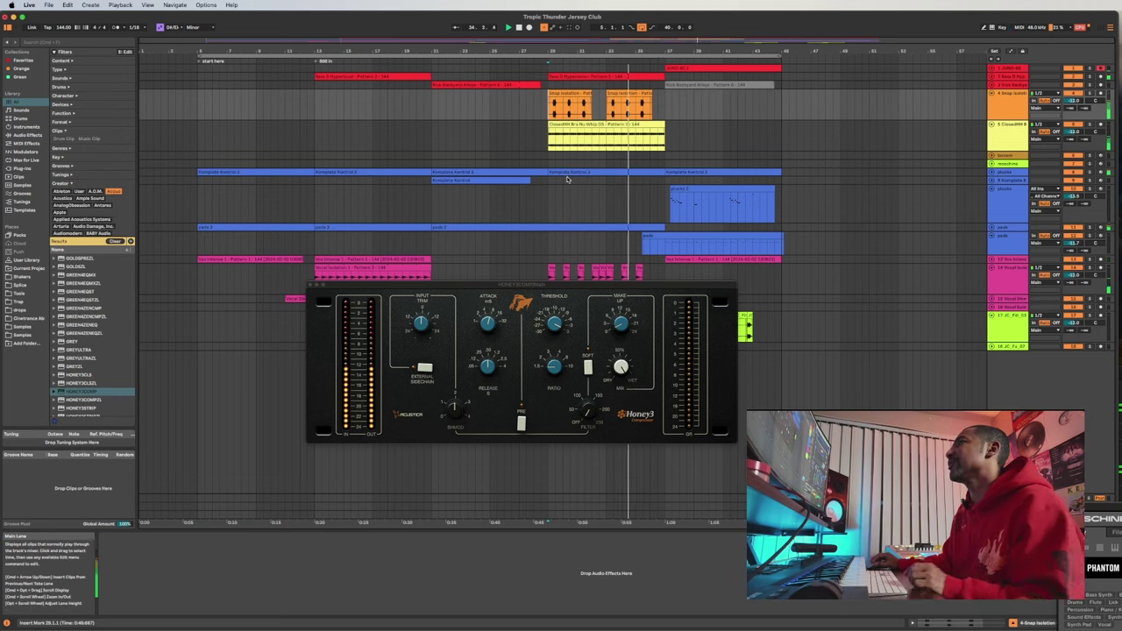
{"action": "key", "text": "space"}
{"action": "left_click_drag", "start_coordinate": [549, 143], "coordinate": [637, 145]}
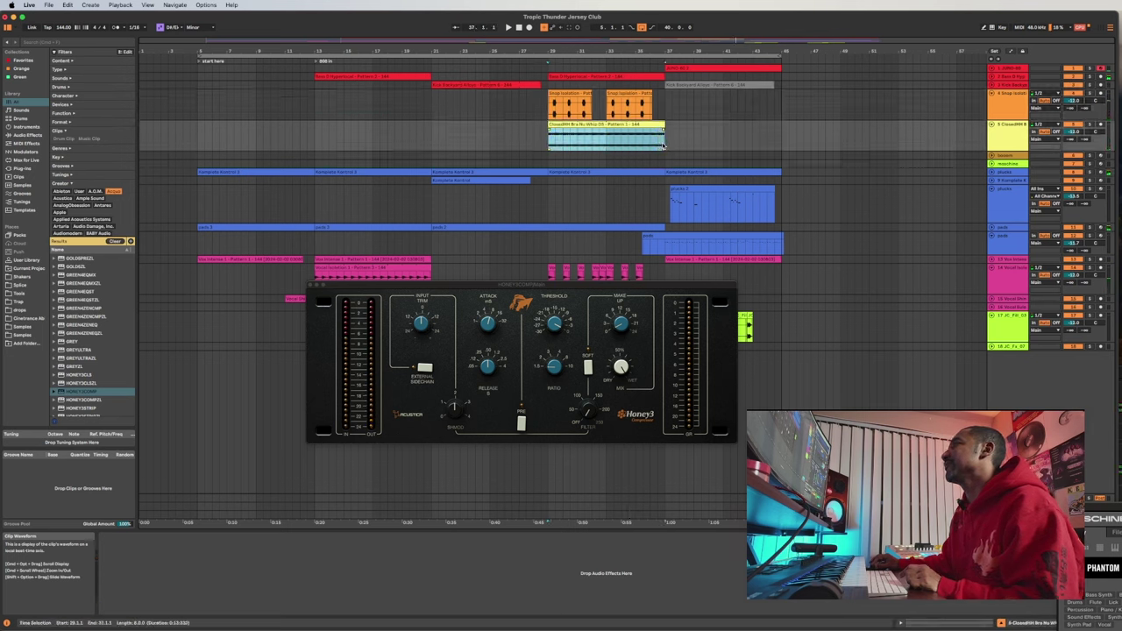
{"action": "key", "text": "space"}
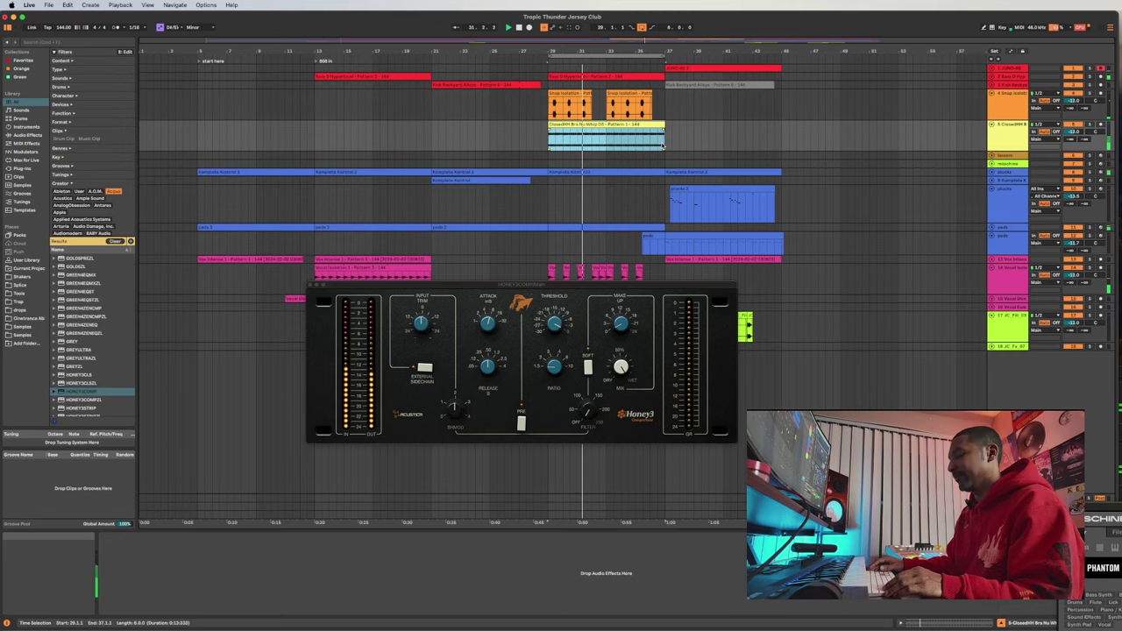
- Raise the ClosedHH track to about -6.8 dB in the mixer during loop playback and check the output levels in DigiCheck
{"action": "key", "text": "Tab"}
{"action": "left_click_drag", "start_coordinate": [421, 286], "coordinate": [657, 161]}
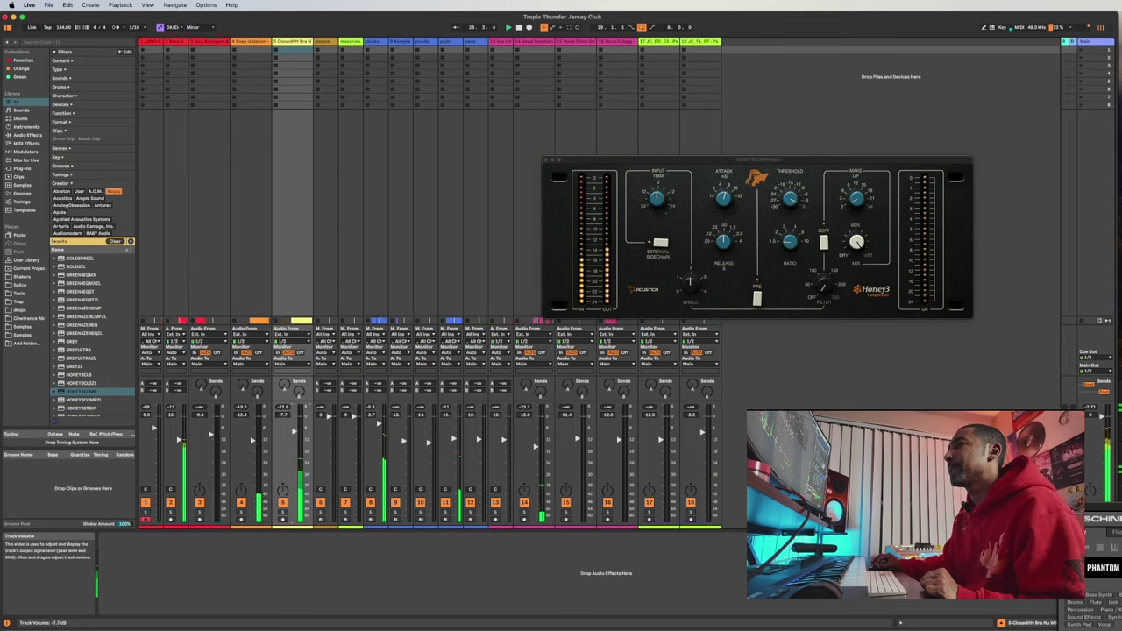
{"action": "left_click_drag", "start_coordinate": [116, 19], "coordinate": [324, 29]}
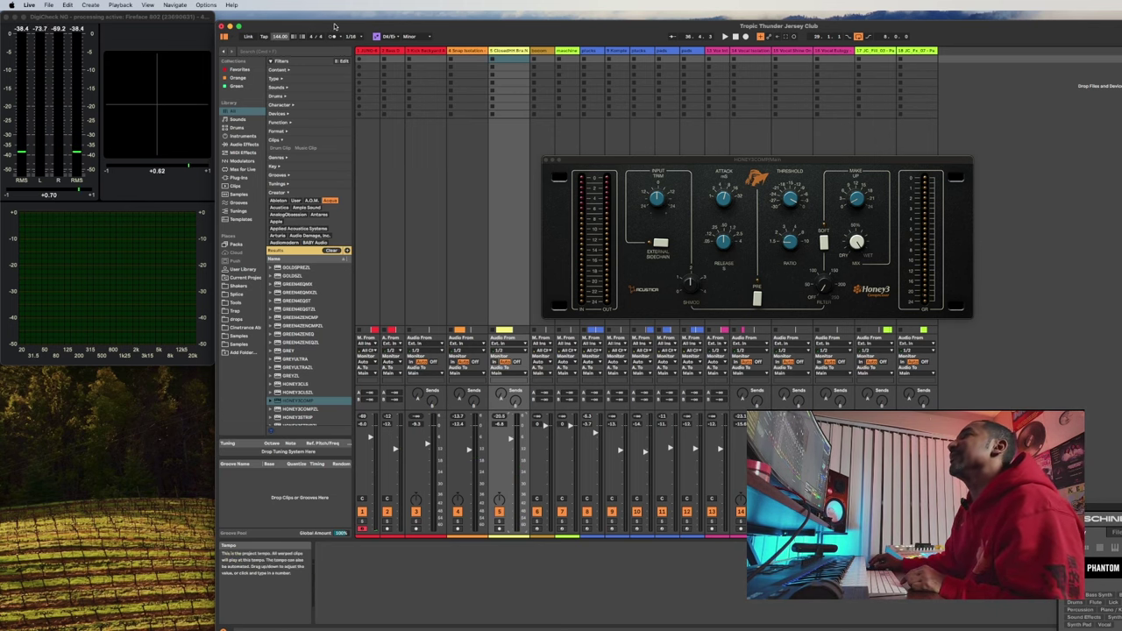
{"action": "left_click_drag", "start_coordinate": [331, 26], "coordinate": [112, 3]}
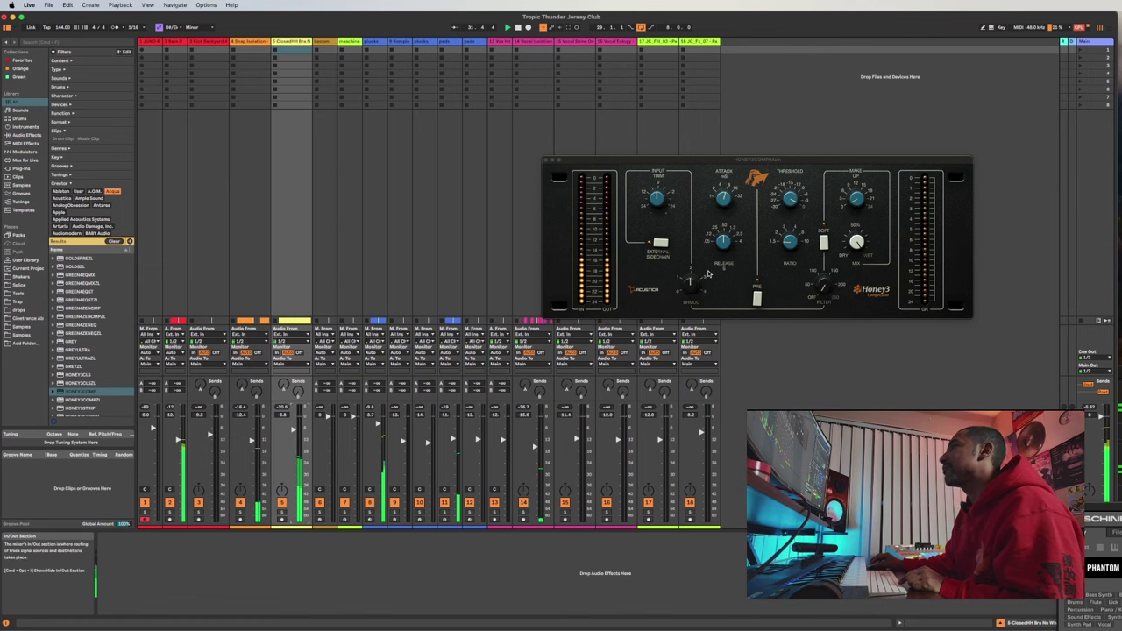
- Play the arrangement from 22.1.1, set Vocal Eulogy to about -12.9 dB and lower Komplete Kontrol track 9 to about -15 dB
{"action": "key", "text": "Tab"}
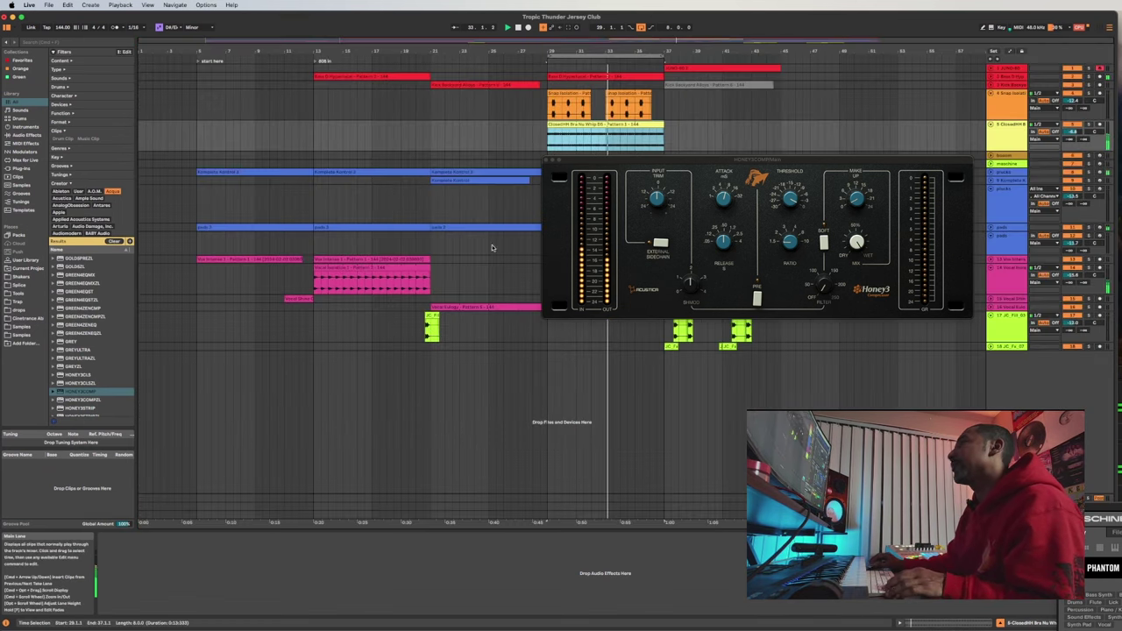
{"action": "left_click", "coordinate": [442, 136]}
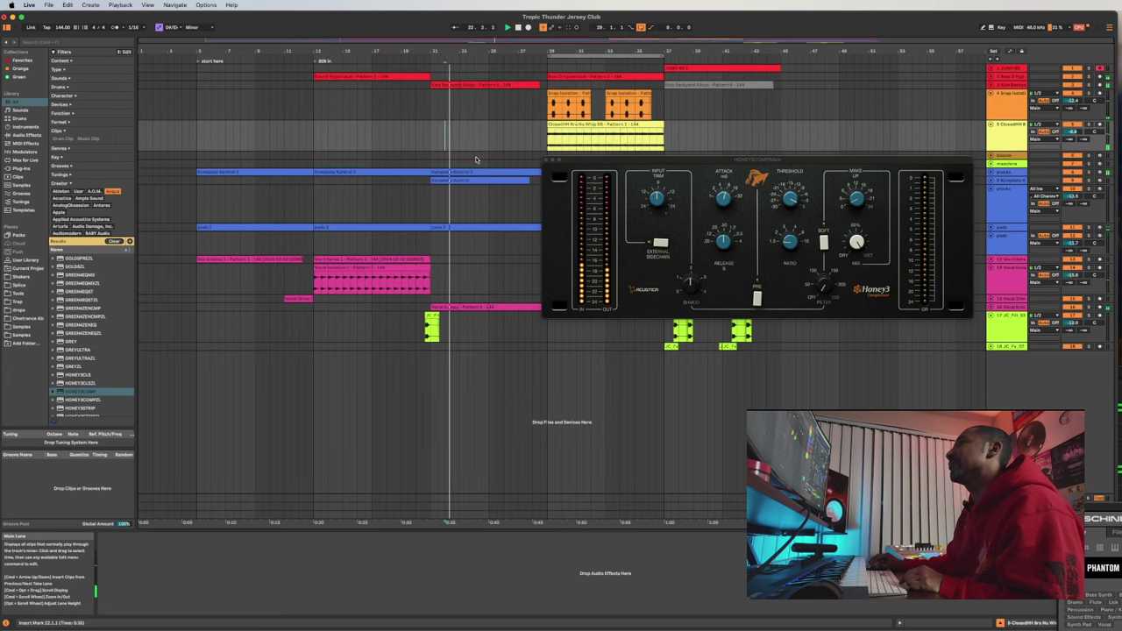
{"action": "key", "text": "Tab"}
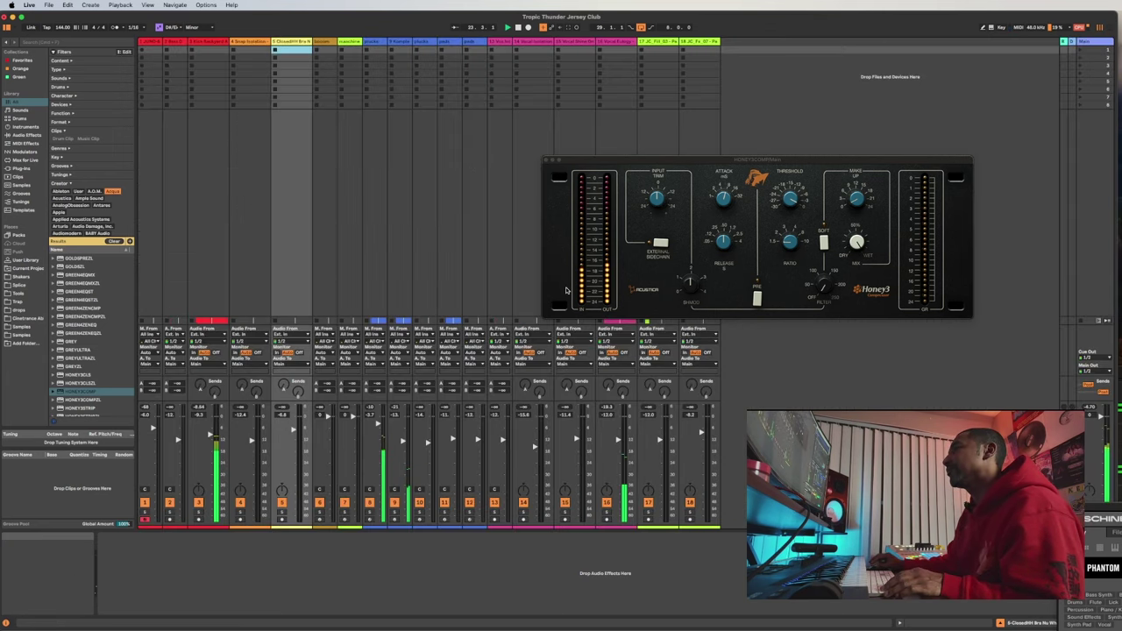
{"action": "left_click_drag", "start_coordinate": [618, 448], "coordinate": [618, 442]}
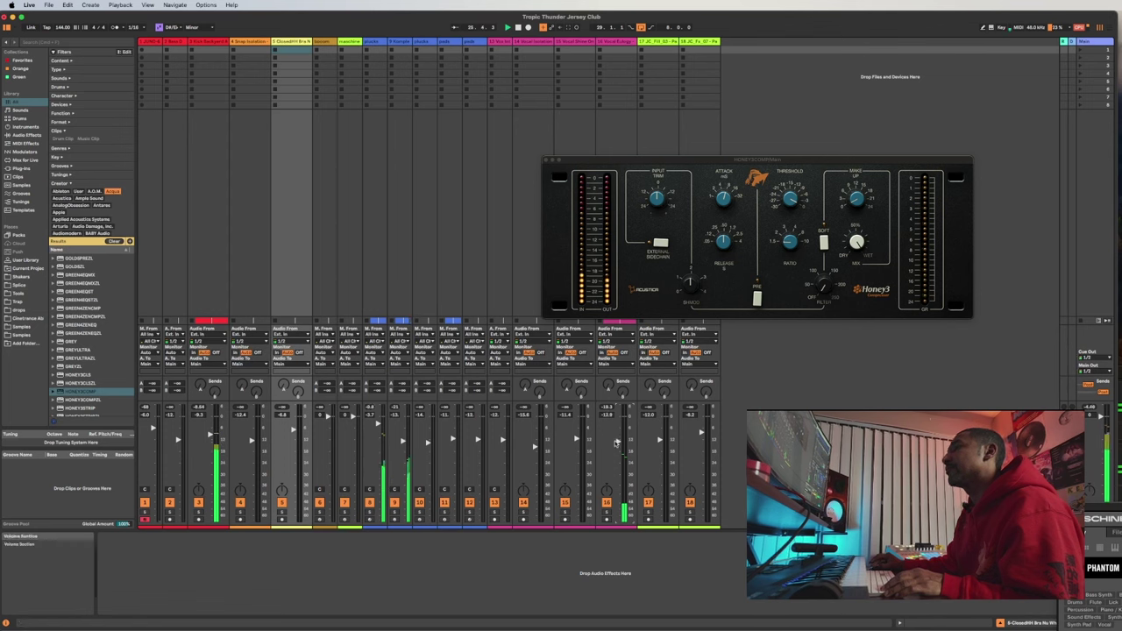
{"action": "left_click", "coordinate": [401, 444]}
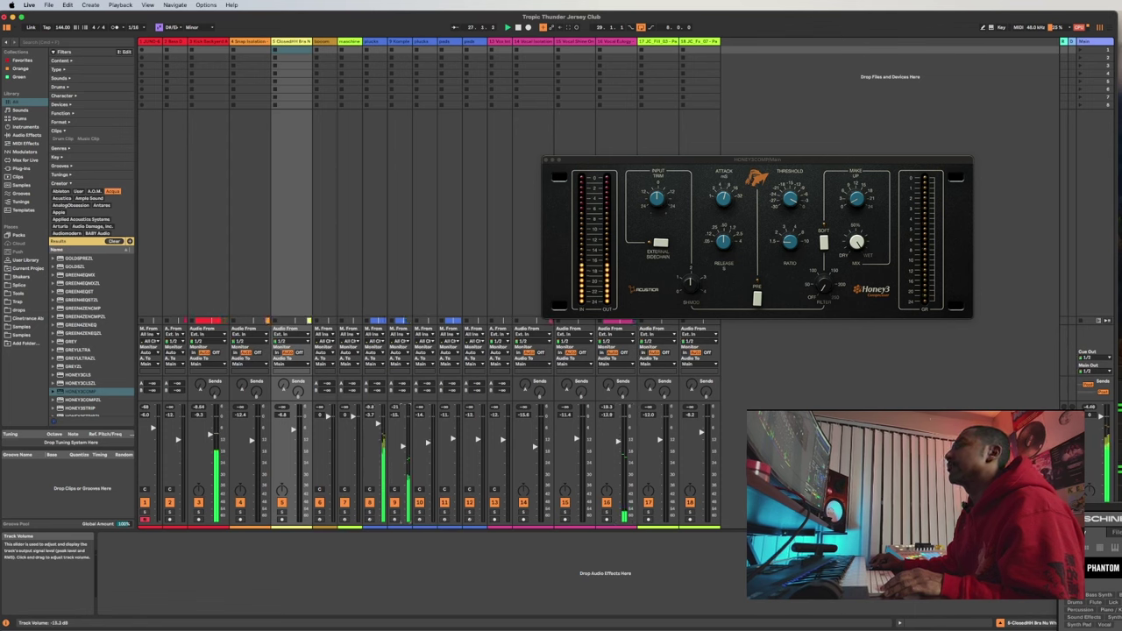
- Play from 37.3.1, lower pads track 12 to about -16 dB, raise track 1 to -3.7 dB, and return to the arrangement
{"action": "key", "text": "Tab"}
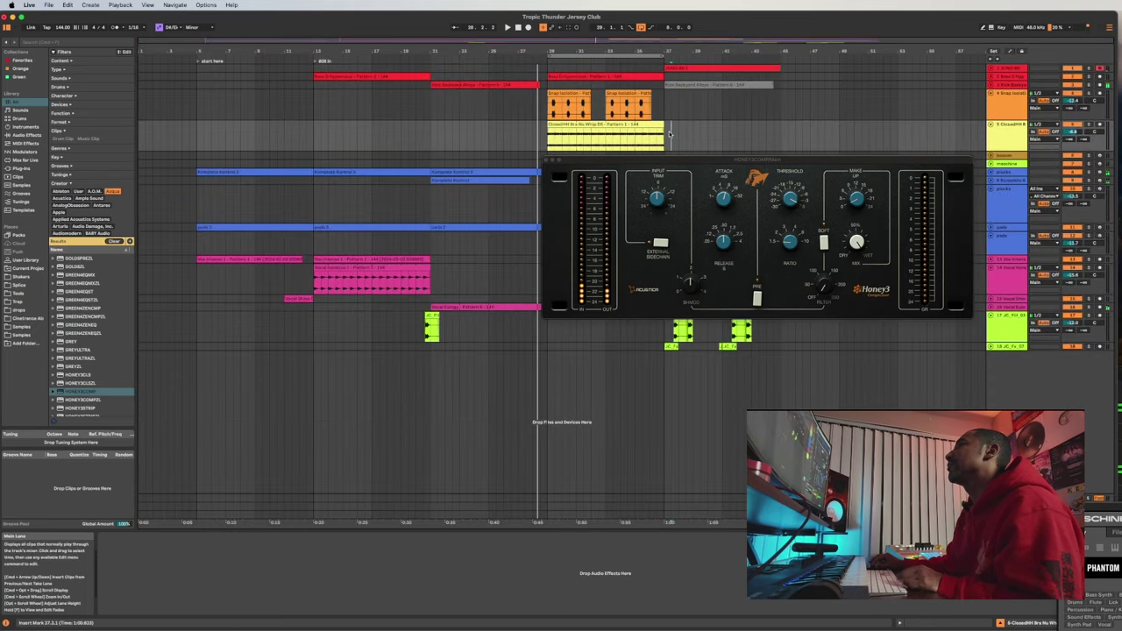
{"action": "key", "text": "Tab"}
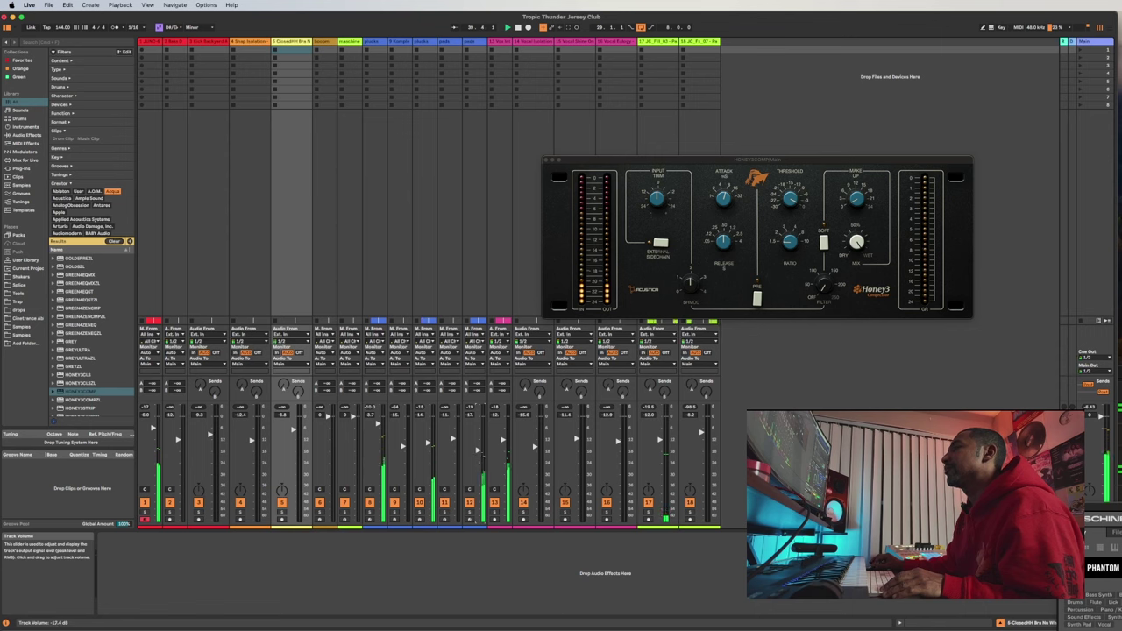
{"action": "left_click_drag", "start_coordinate": [477, 450], "coordinate": [478, 449]}
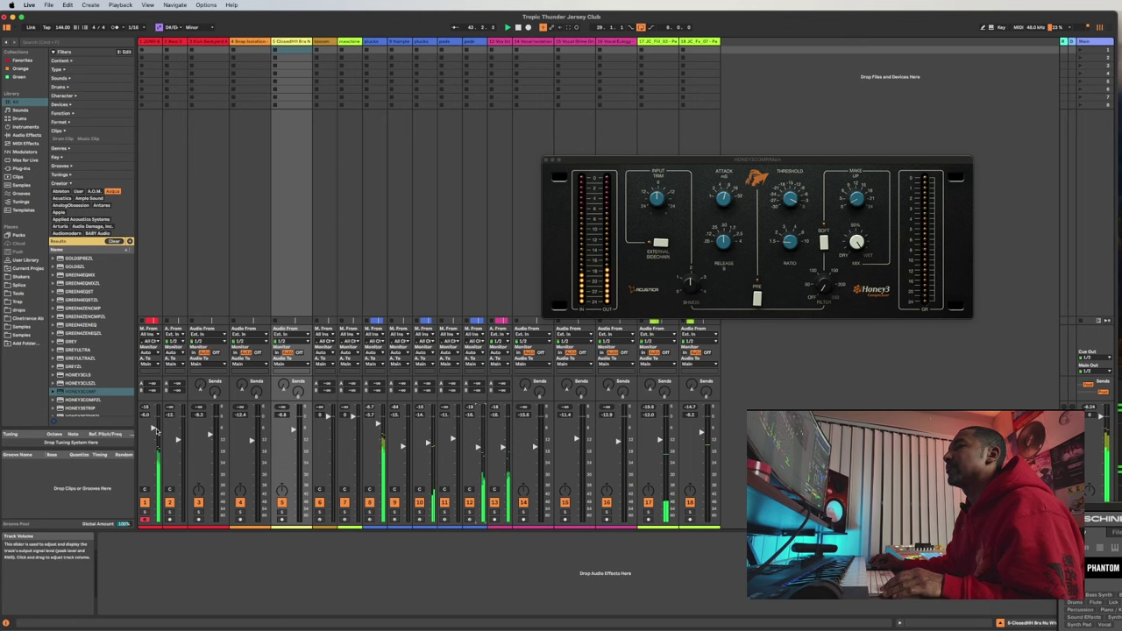
{"action": "left_click_drag", "start_coordinate": [152, 424], "coordinate": [152, 424]}
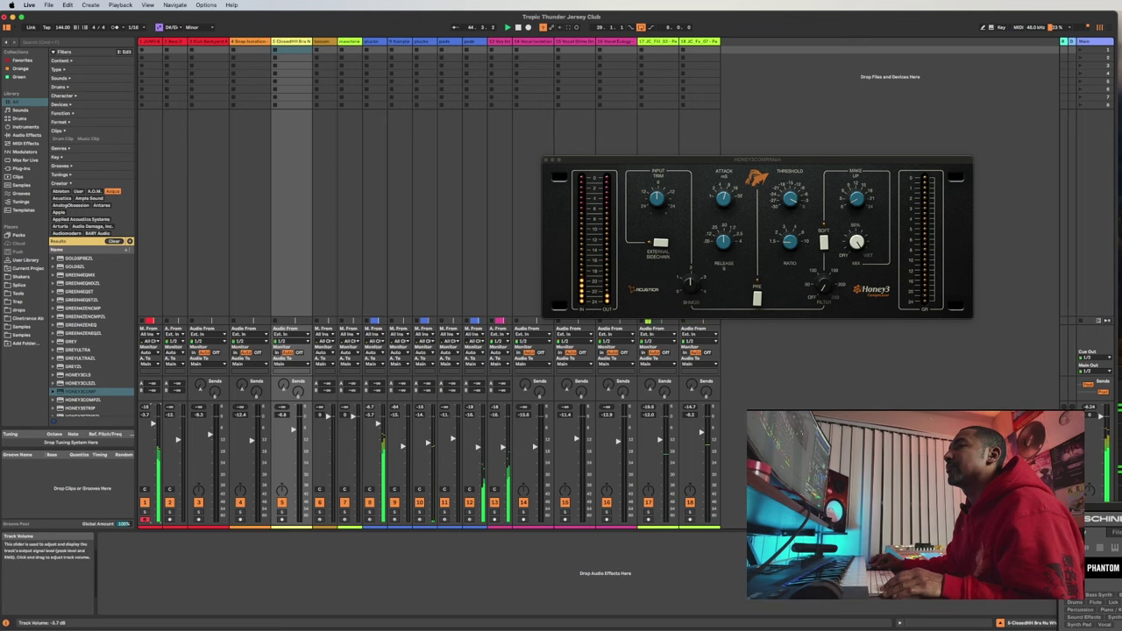
{"action": "key", "text": "Tab"}
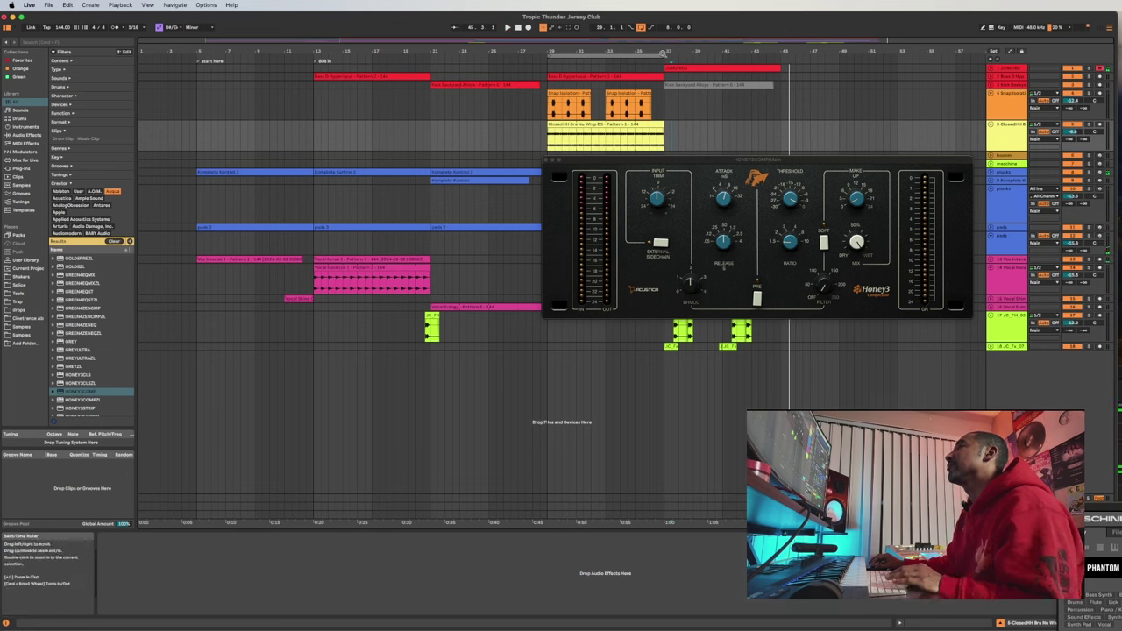
- Extend the arrangement loop's end to 45.1.1, making it 16 bars long from 29.1.1, and toggle playback
{"action": "left_click_drag", "start_coordinate": [661, 55], "coordinate": [754, 55]}
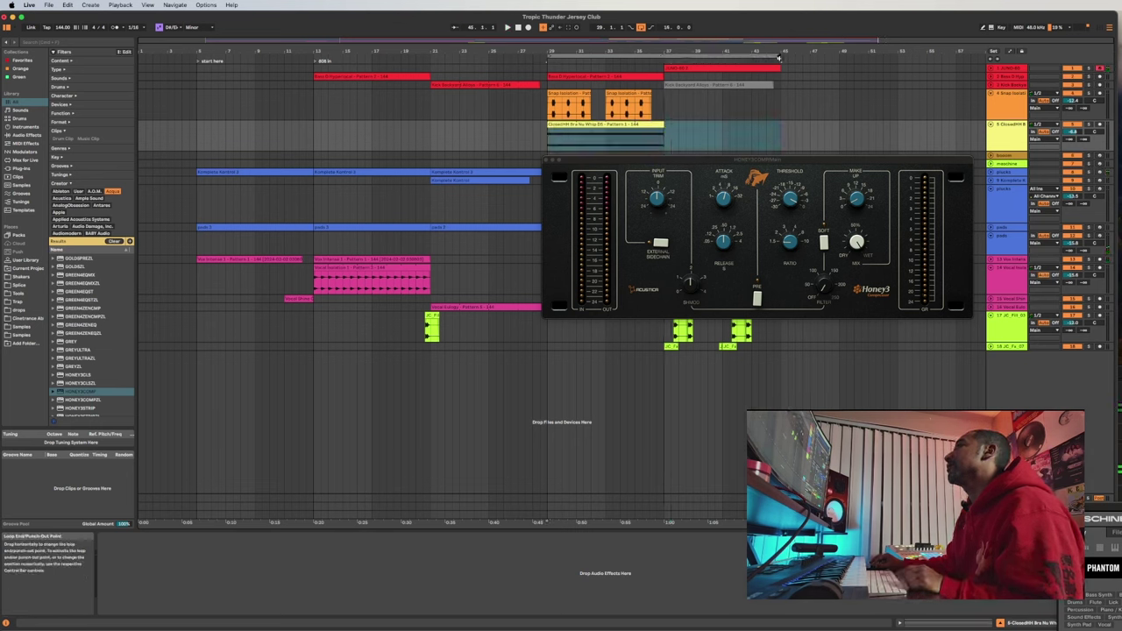
{"action": "key", "text": "space"}
- Move the Honey3 compressor window aside and add smartEQ4 after the compressor on the Main track
{"action": "left_click_drag", "start_coordinate": [729, 161], "coordinate": [514, 174]}
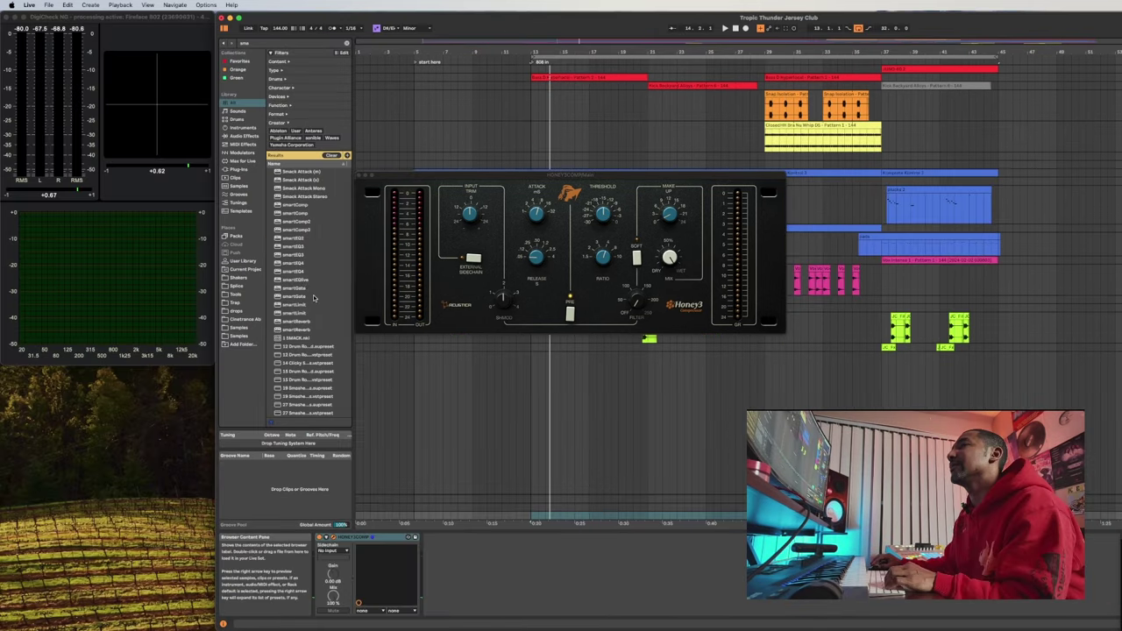
{"action": "left_click", "coordinate": [296, 272]}
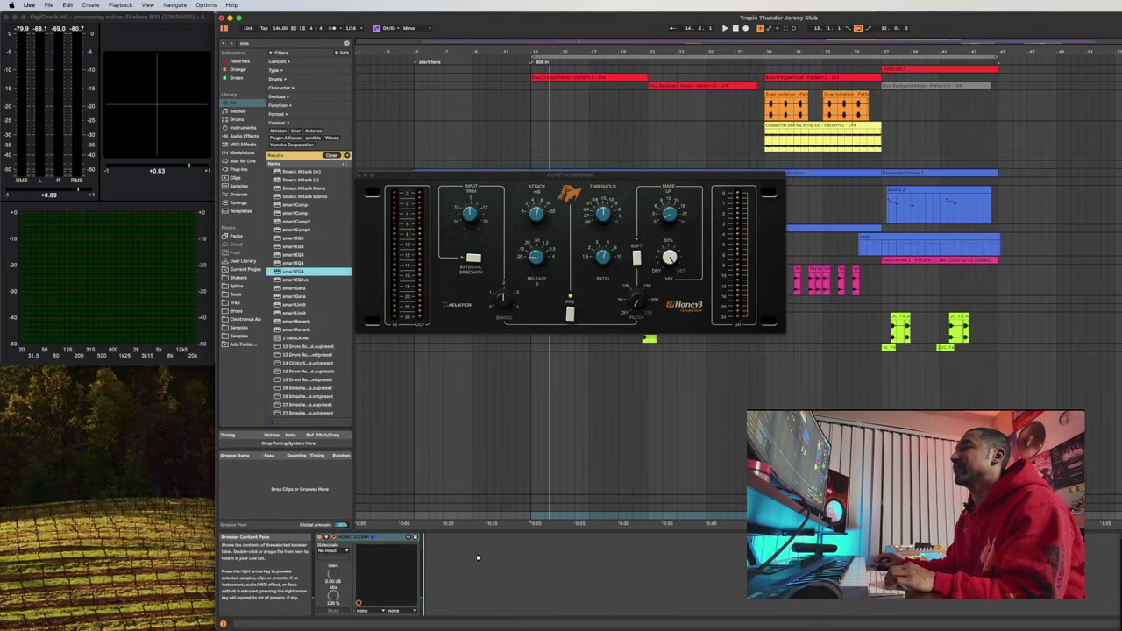
{"action": "left_click_drag", "start_coordinate": [478, 557], "coordinate": [477, 557]}
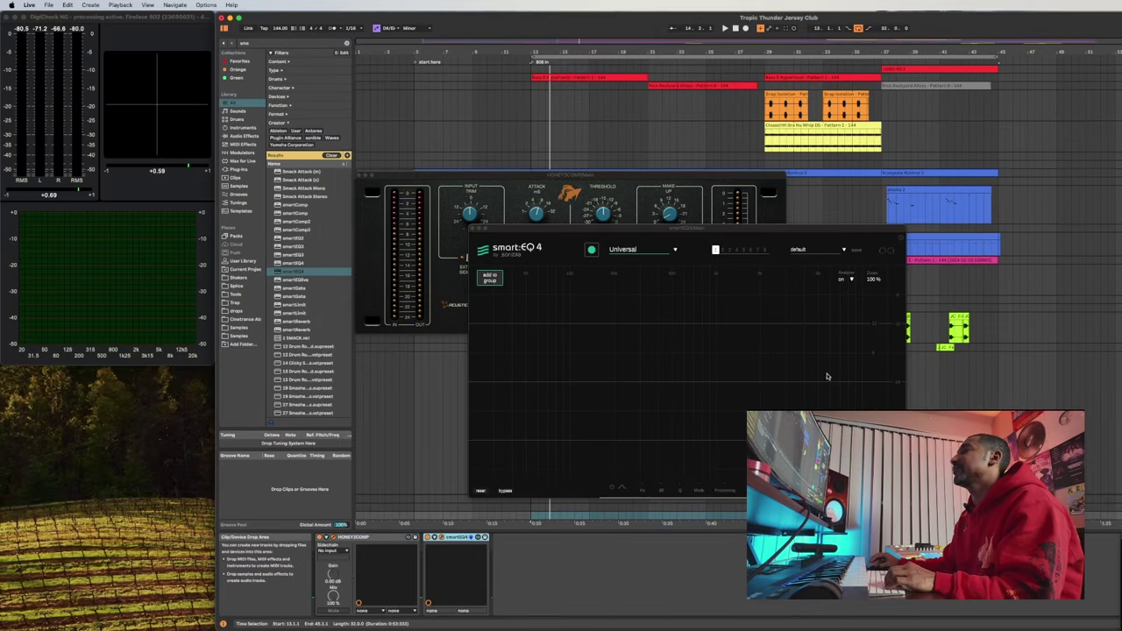
- Load the Jersey preset in smart:EQ 4 and reposition its window over the arrangement
{"action": "left_click", "coordinate": [845, 252]}
{"action": "left_click", "coordinate": [839, 260]}
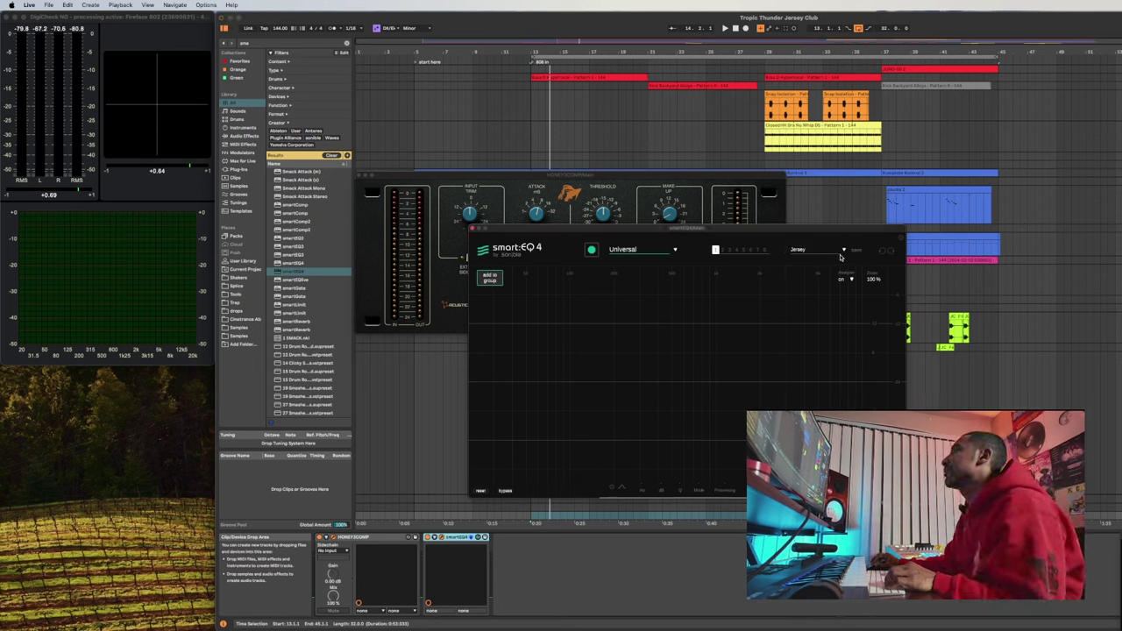
{"action": "left_click", "coordinate": [839, 253]}
{"action": "left_click", "coordinate": [828, 266]}
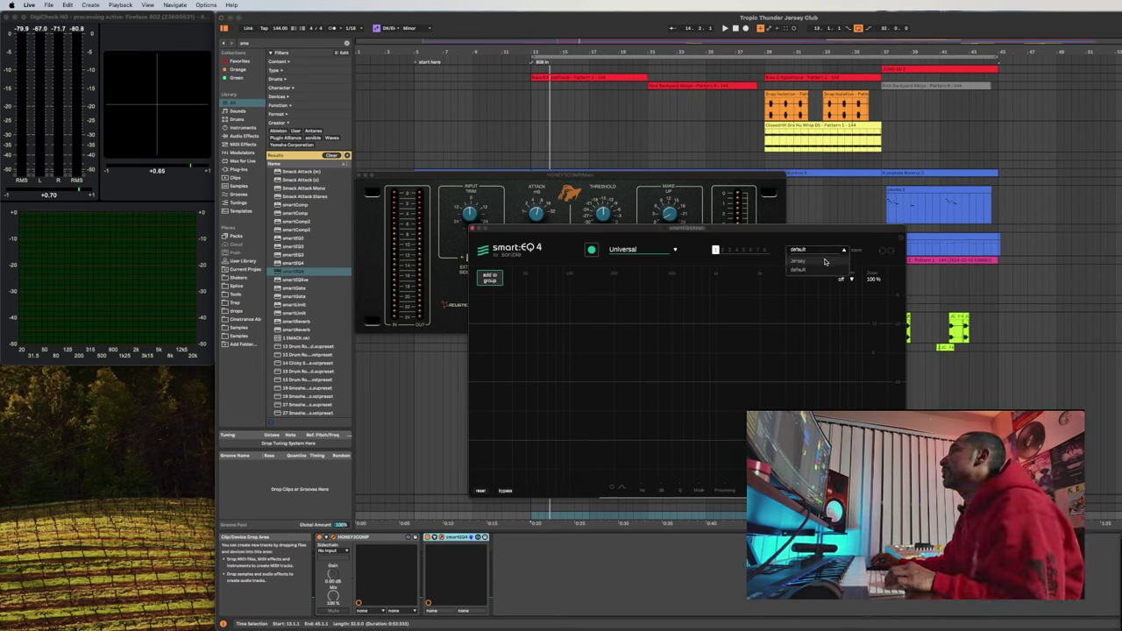
{"action": "left_click", "coordinate": [814, 262]}
{"action": "left_click_drag", "start_coordinate": [739, 228], "coordinate": [746, 214]}
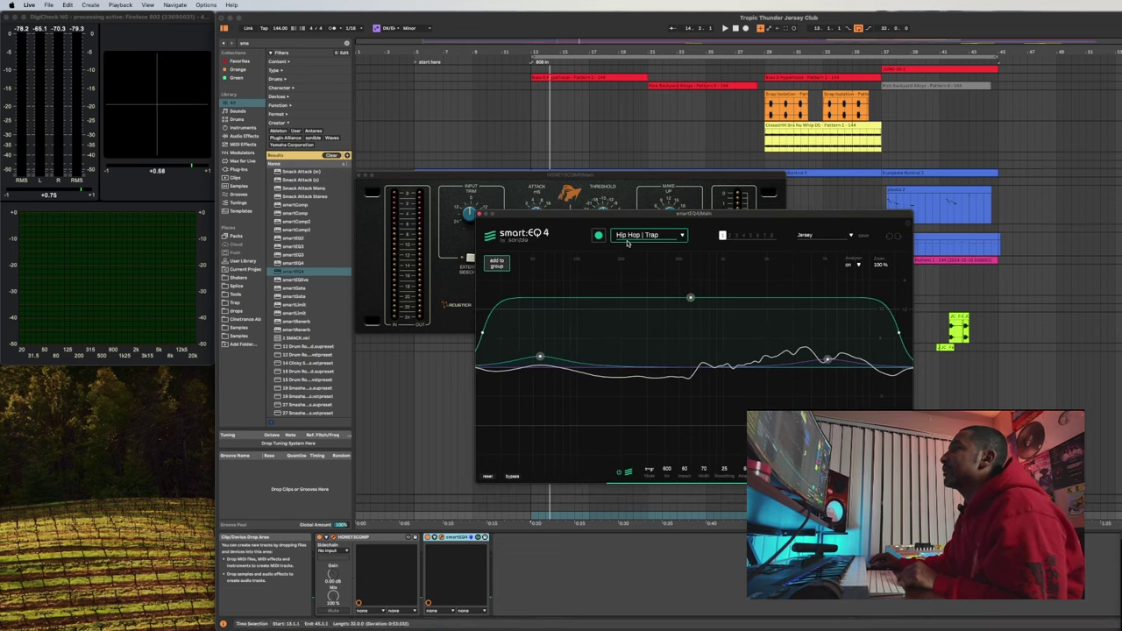
{"action": "left_click_drag", "start_coordinate": [648, 217], "coordinate": [679, 214]}
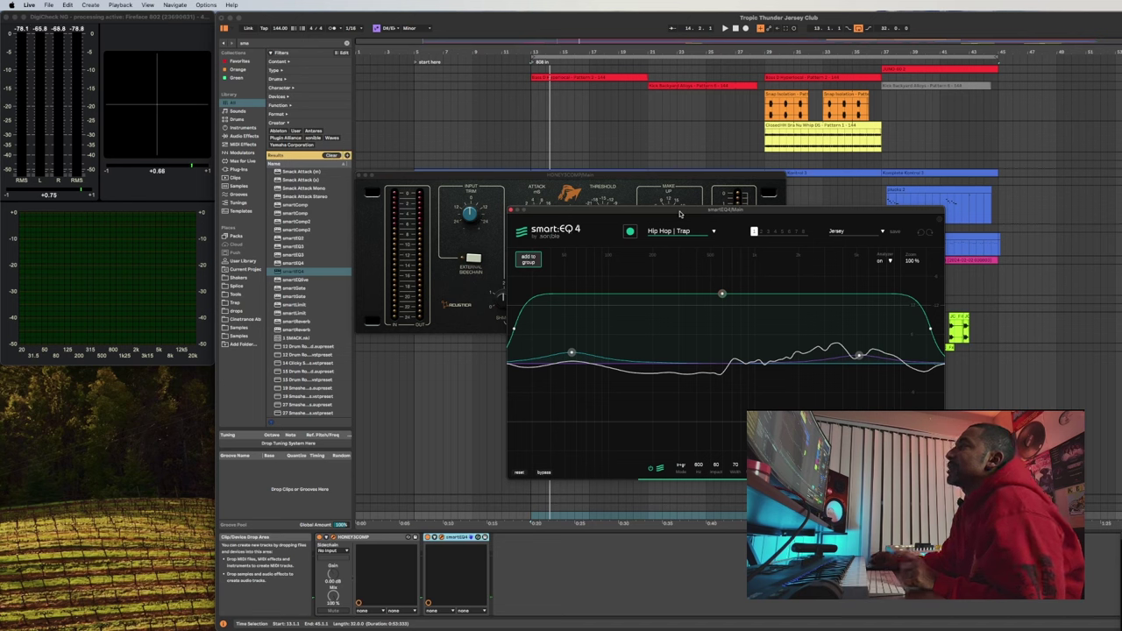
- Play from 29.1.1 while smart:EQ 4 relearns the mix, and close both the EQ and Honey3 windows
{"action": "key", "text": "space"}
{"action": "key", "text": "space"}
{"action": "left_click", "coordinate": [758, 117]}
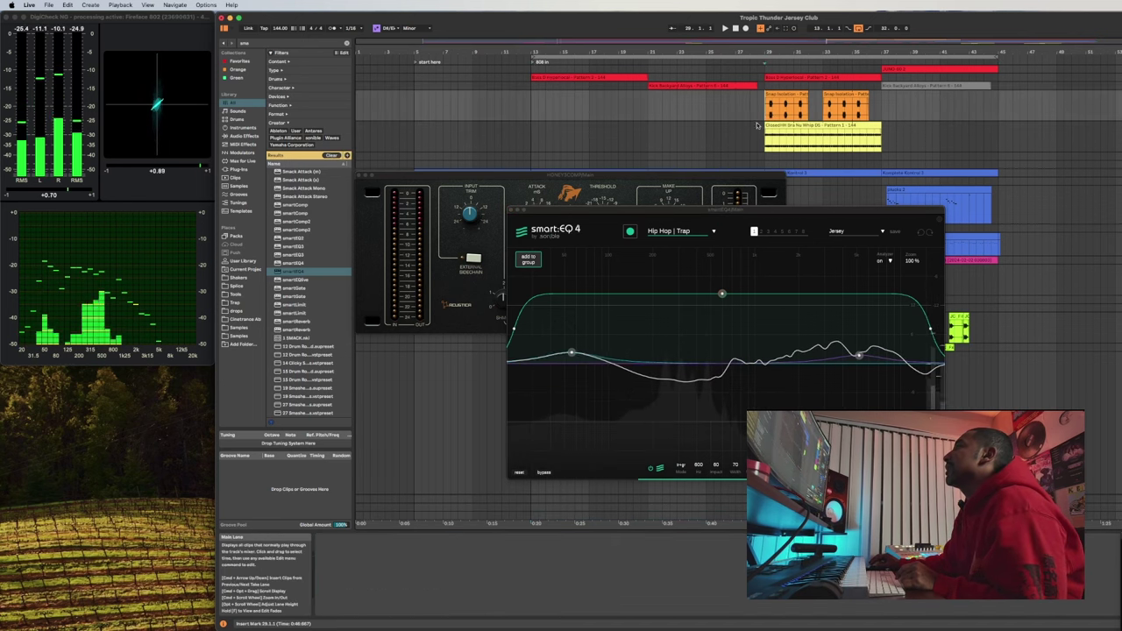
{"action": "key", "text": "space"}
{"action": "left_click", "coordinate": [629, 232]}
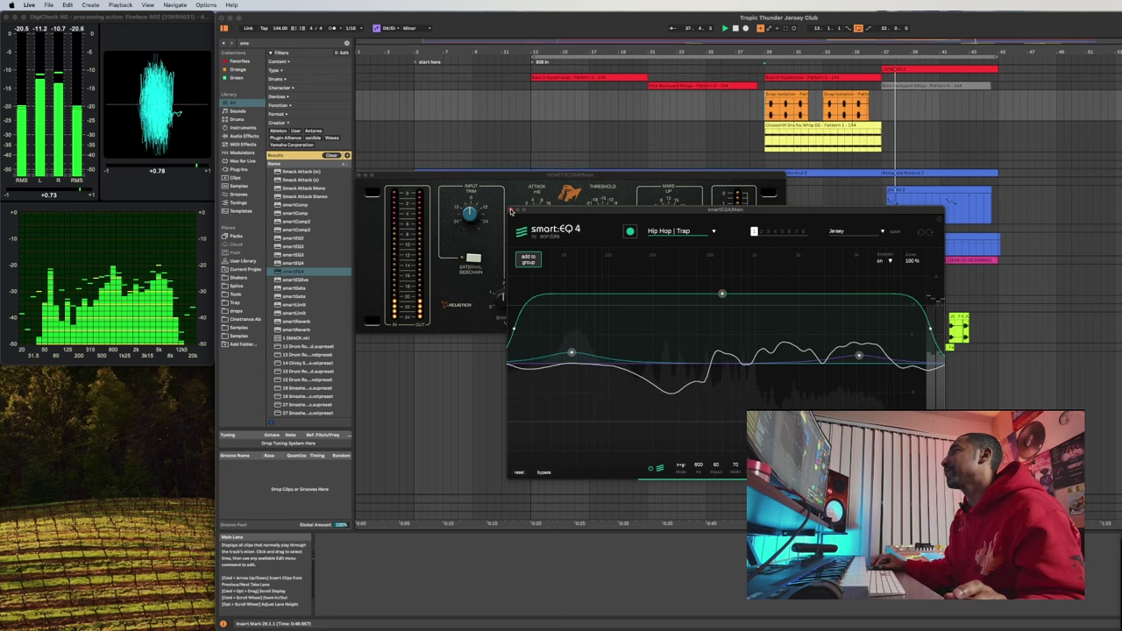
{"action": "left_click", "coordinate": [511, 211]}
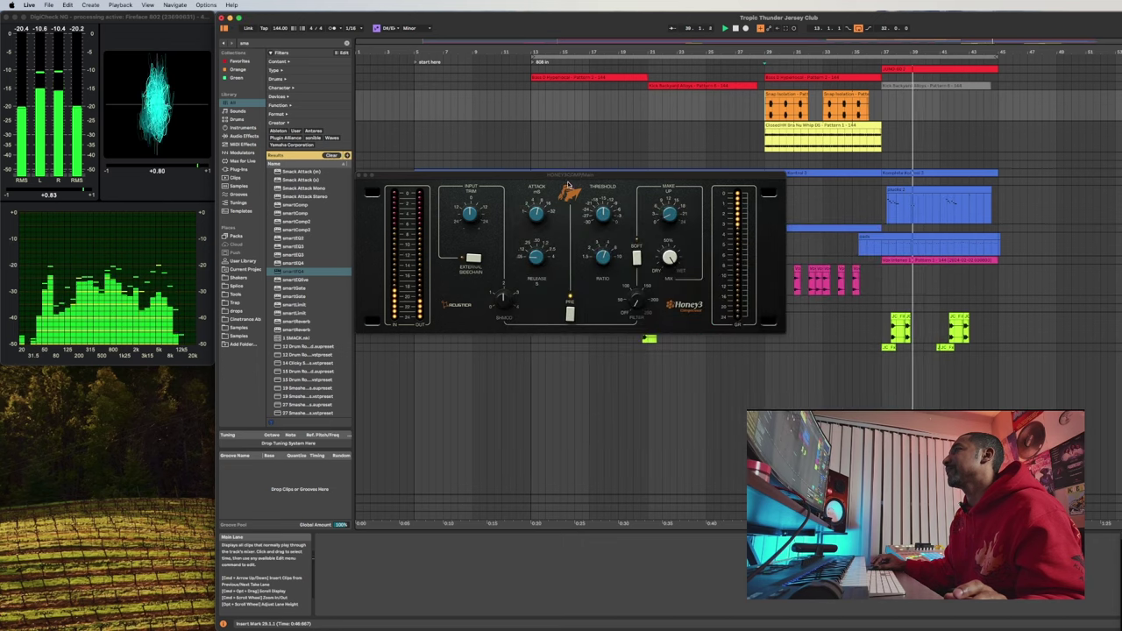
{"action": "left_click", "coordinate": [360, 174]}
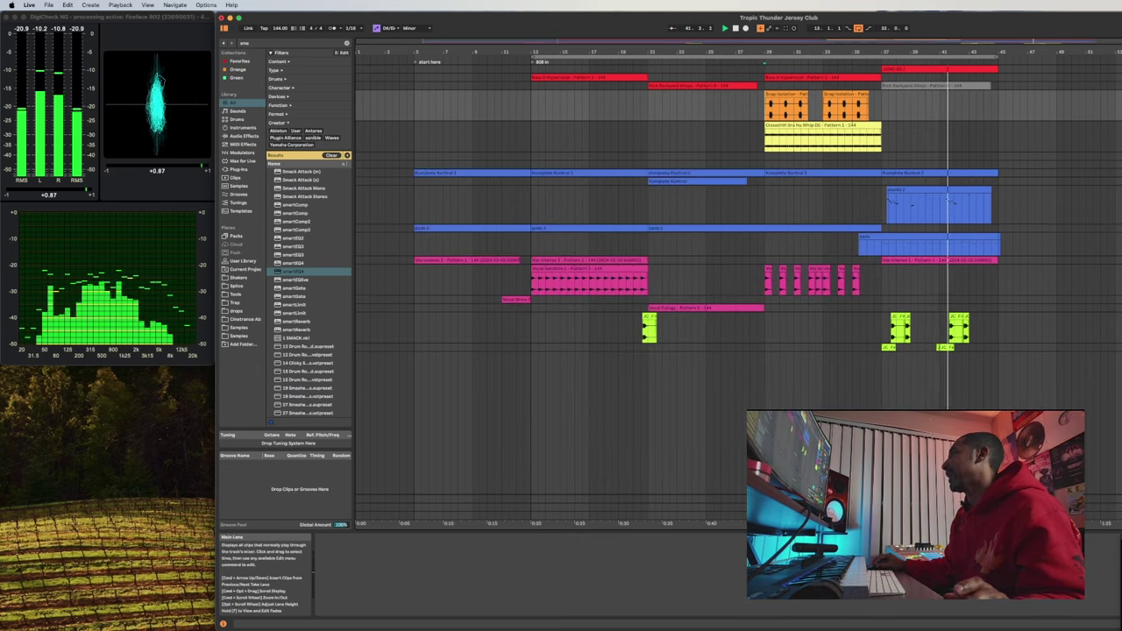
- Check the track levels in the mixer against the arrangement while the song plays
{"action": "key", "text": "Tab"}
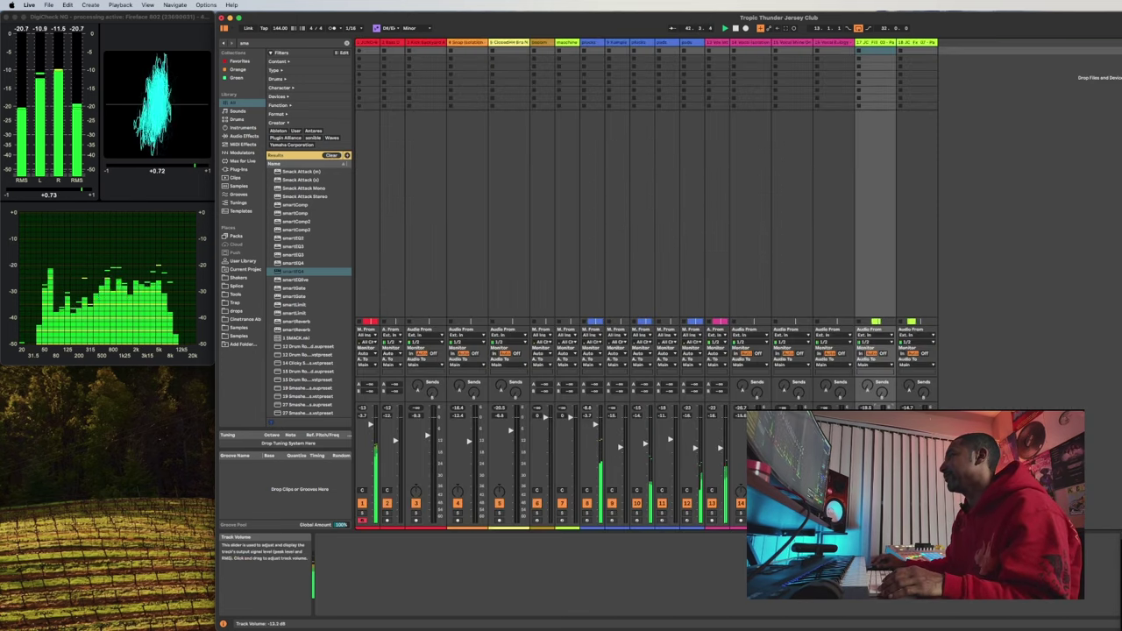
{"action": "key", "text": "Tab"}
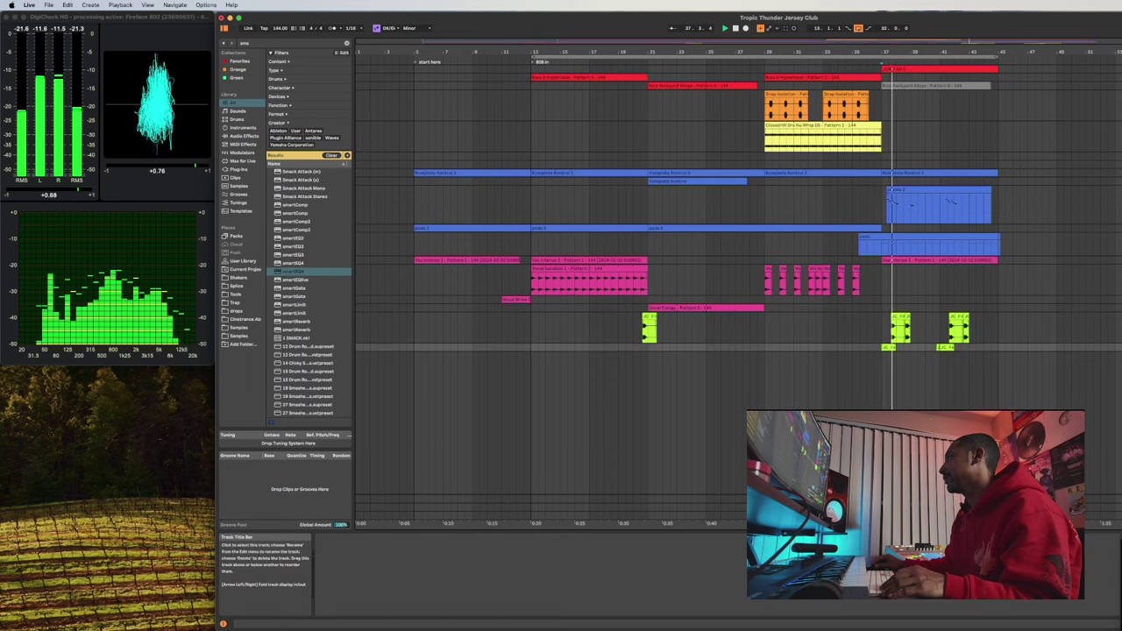
{"action": "key", "text": "Tab"}
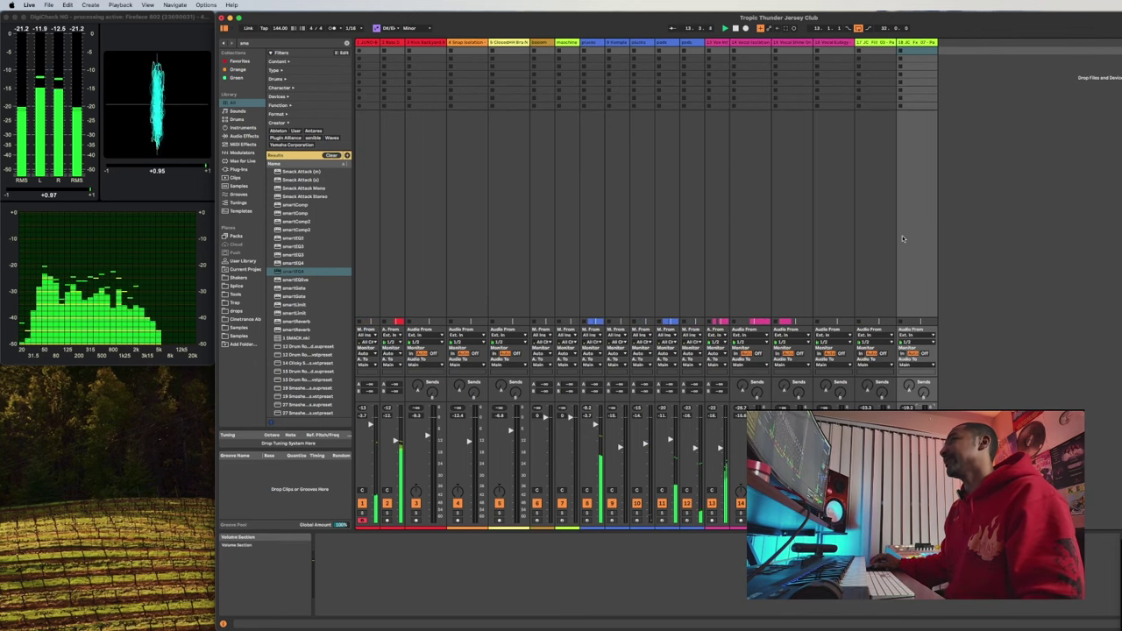
{"action": "key", "text": "super+Tab"}
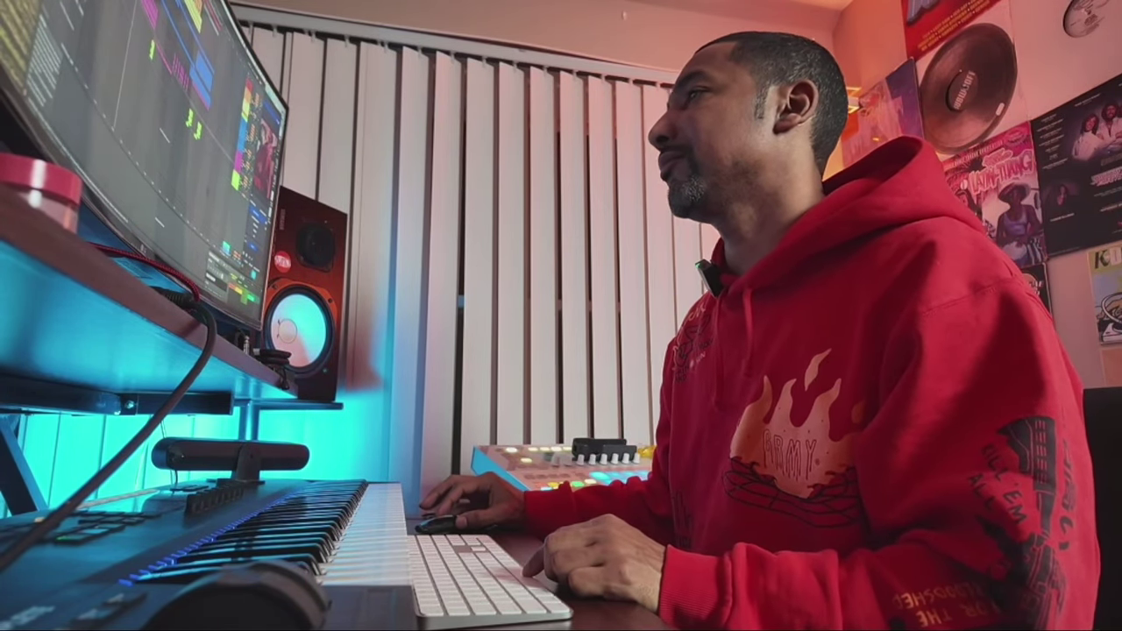
{"action": "key", "text": "Tab"}
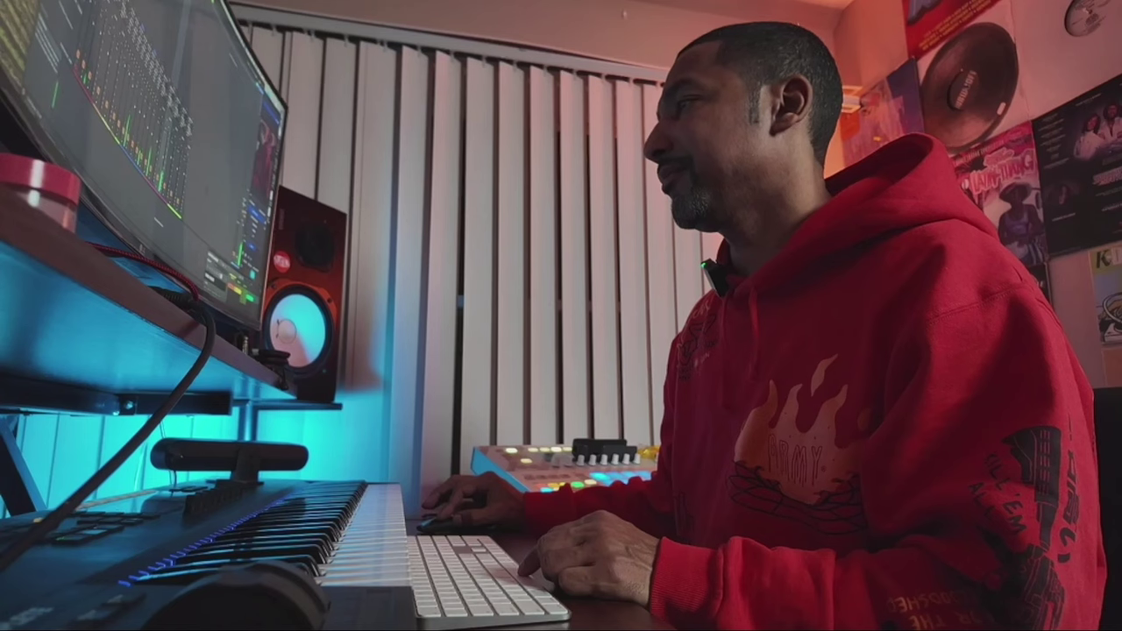
{"action": "key", "text": "Tab"}
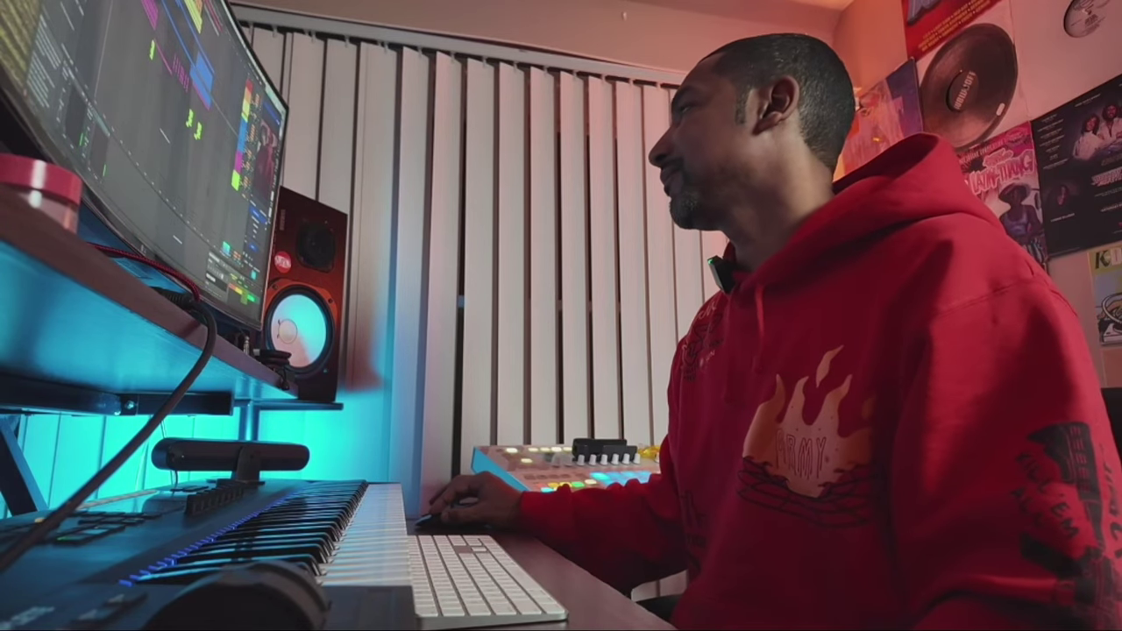
{"action": "key", "text": "Tab"}
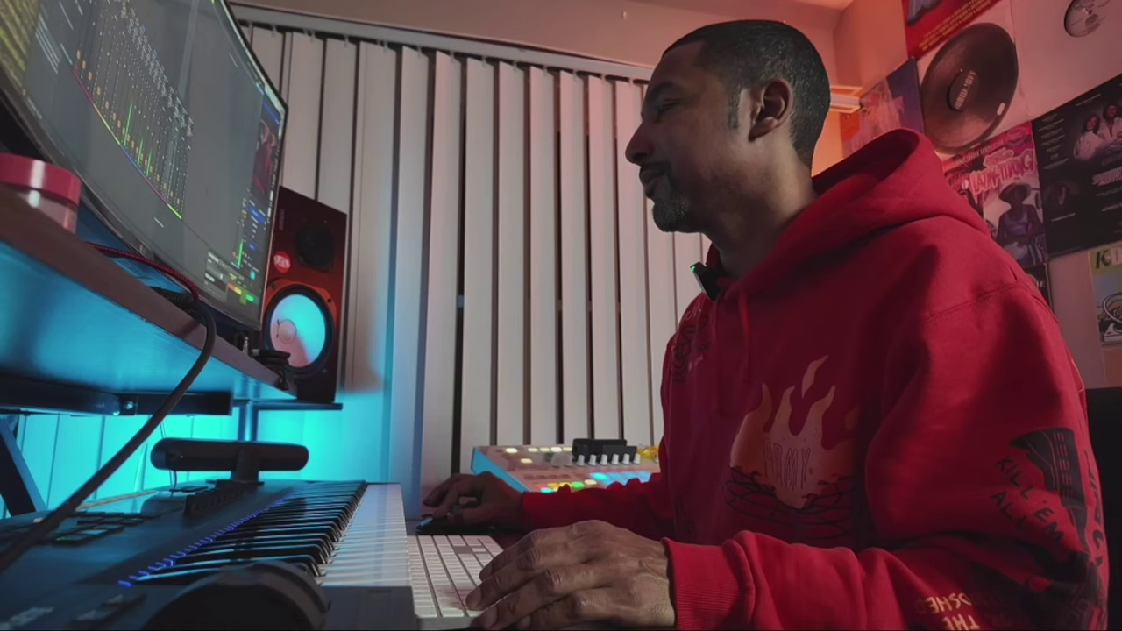
- Return to the arrangement and set the loop start to 13.1.1, giving a 32-bar loop ending at 45.1.1
{"action": "key", "text": "Tab"}
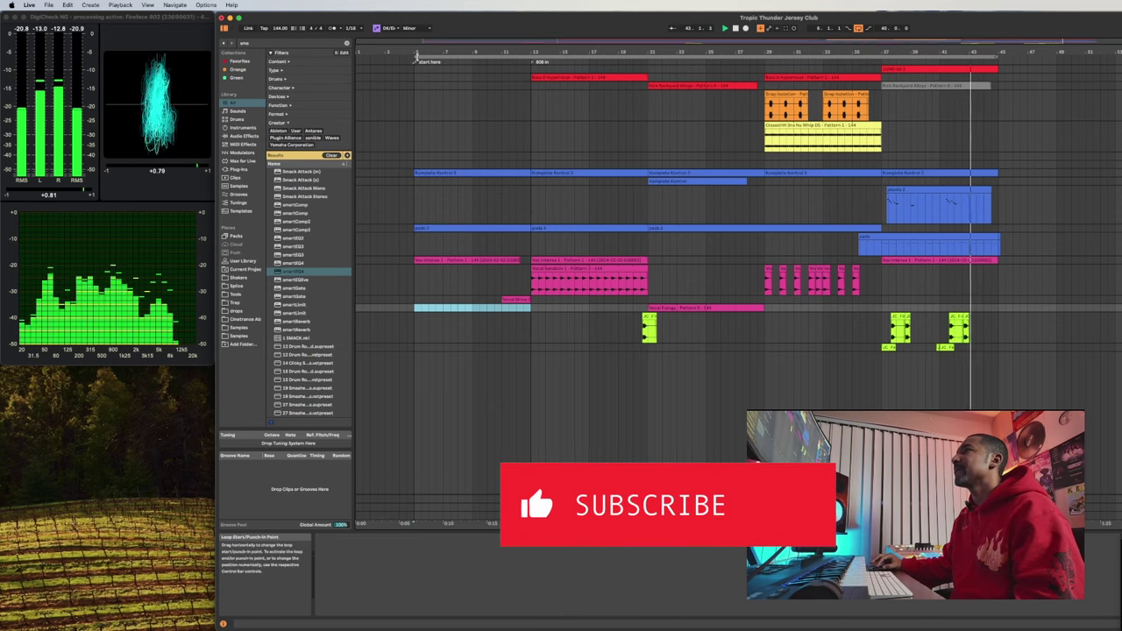
{"action": "left_click_drag", "start_coordinate": [417, 57], "coordinate": [522, 63]}
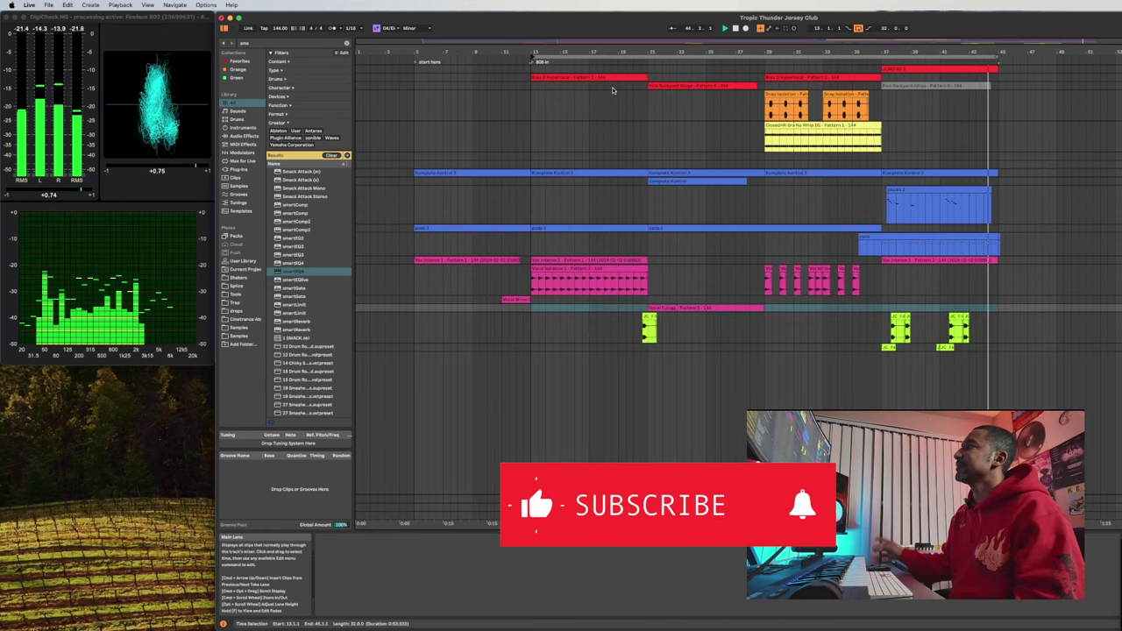